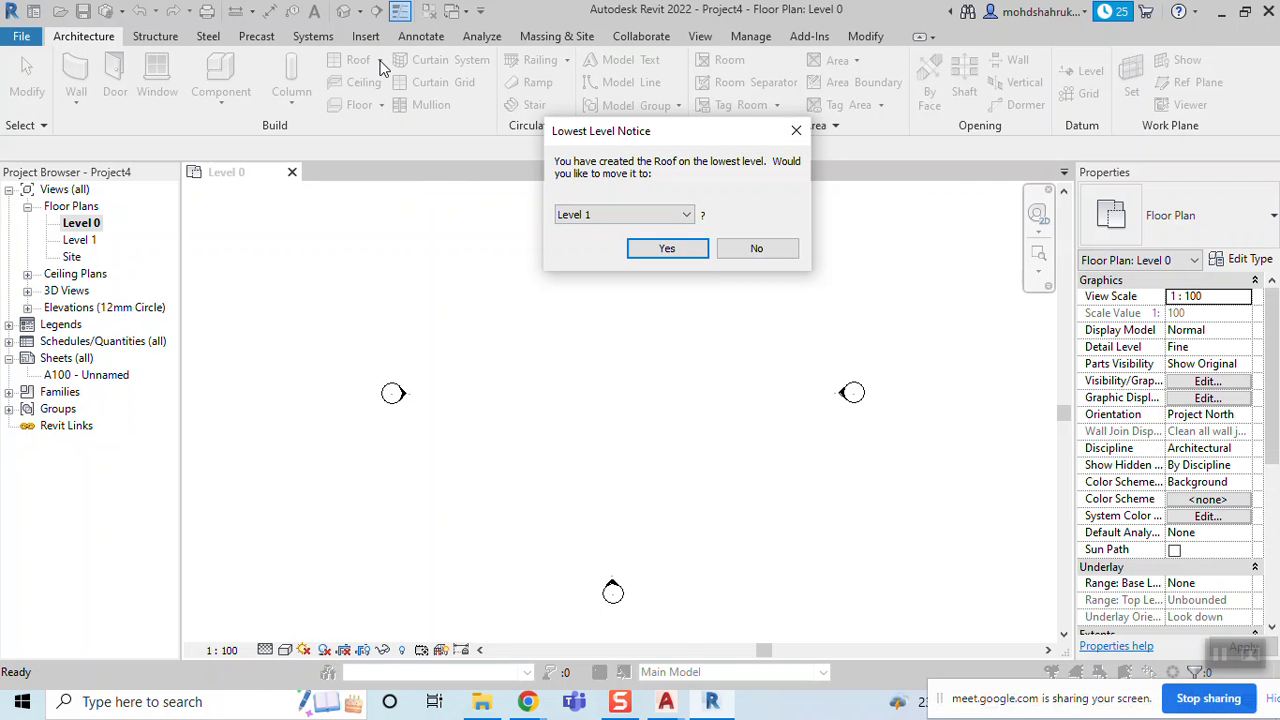
Decline moving the roof to Level 1 and cancel the roof footprint sketch
{"action": "left_click", "coordinate": [757, 249]}
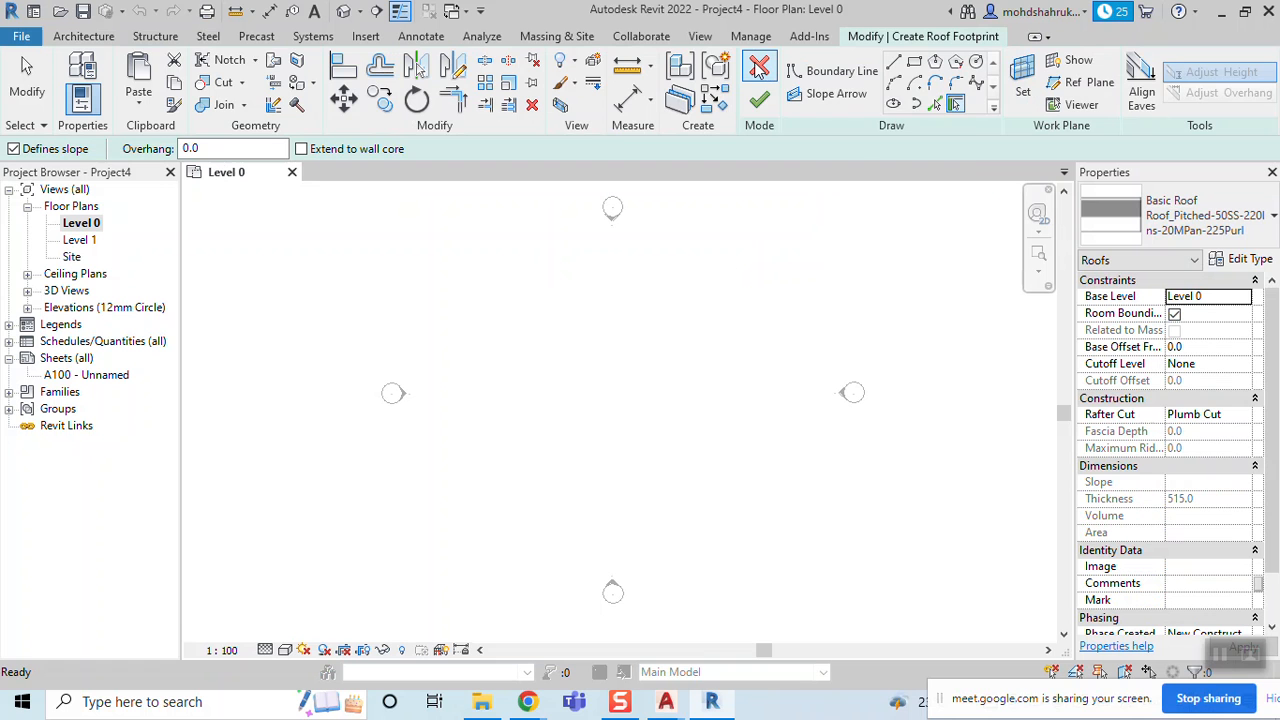
{"action": "left_click", "coordinate": [759, 68]}
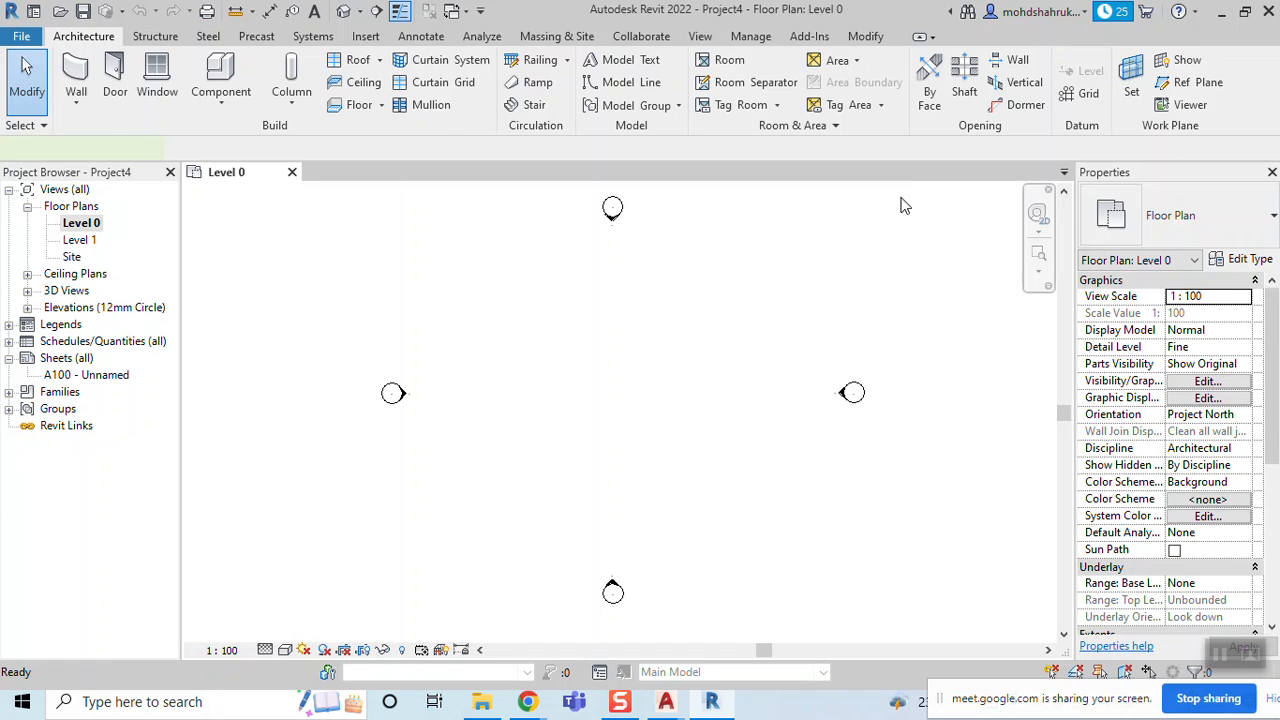
Draw a rectangle of architectural walls about 10500 by 5400 mm between the elevation markers, with their height set to Level 1
{"action": "key", "text": "w"}
{"action": "key", "text": "a"}
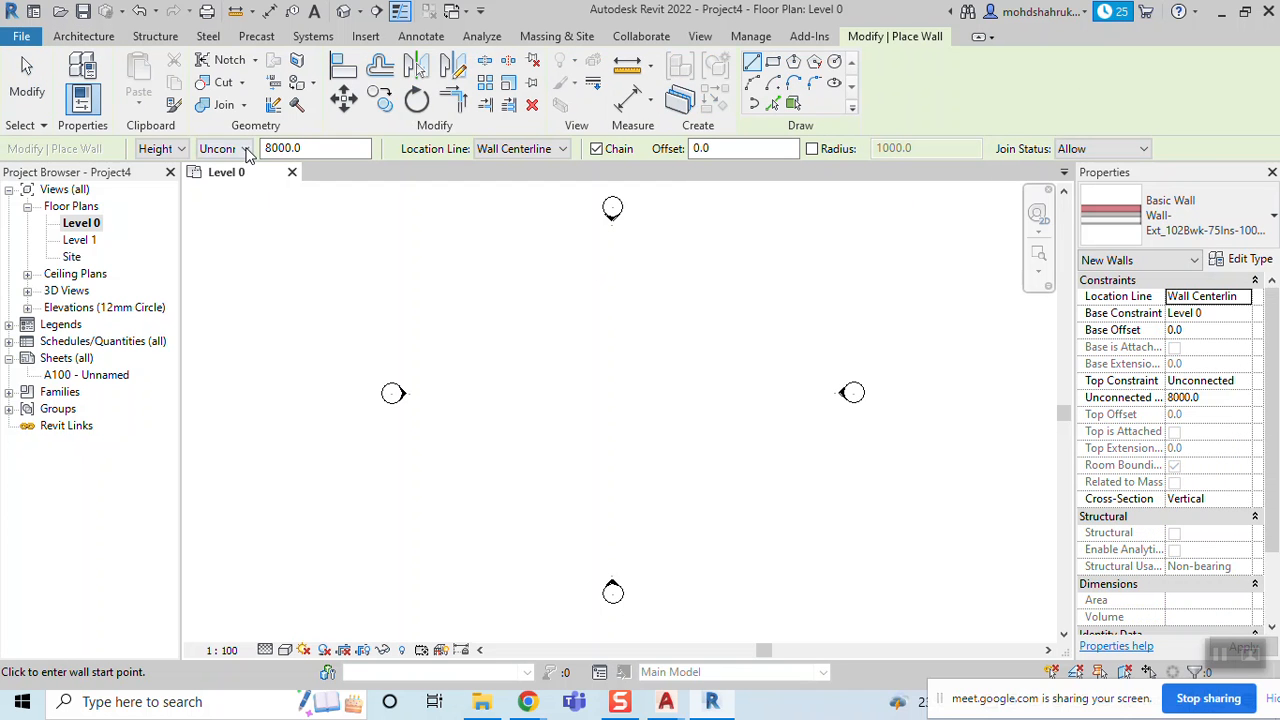
{"action": "left_click", "coordinate": [244, 149]}
{"action": "left_click", "coordinate": [236, 183]}
{"action": "left_click", "coordinate": [773, 62]}
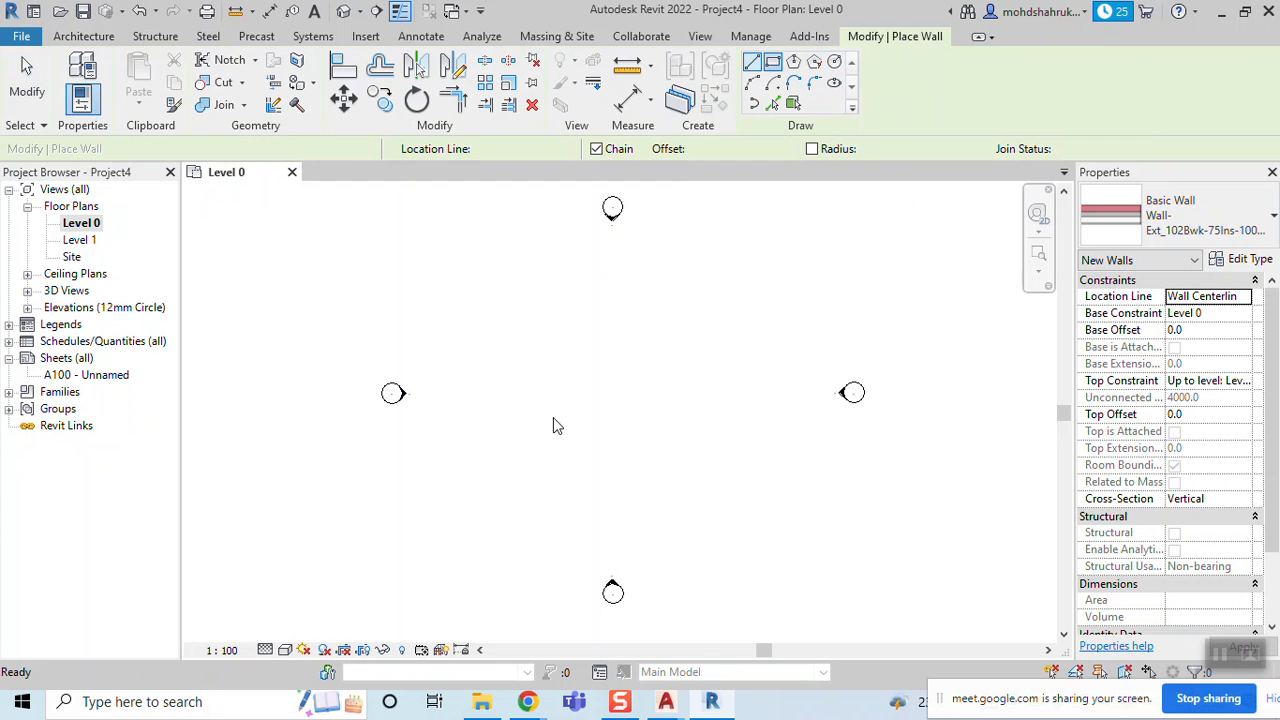
{"action": "left_click", "coordinate": [504, 337]}
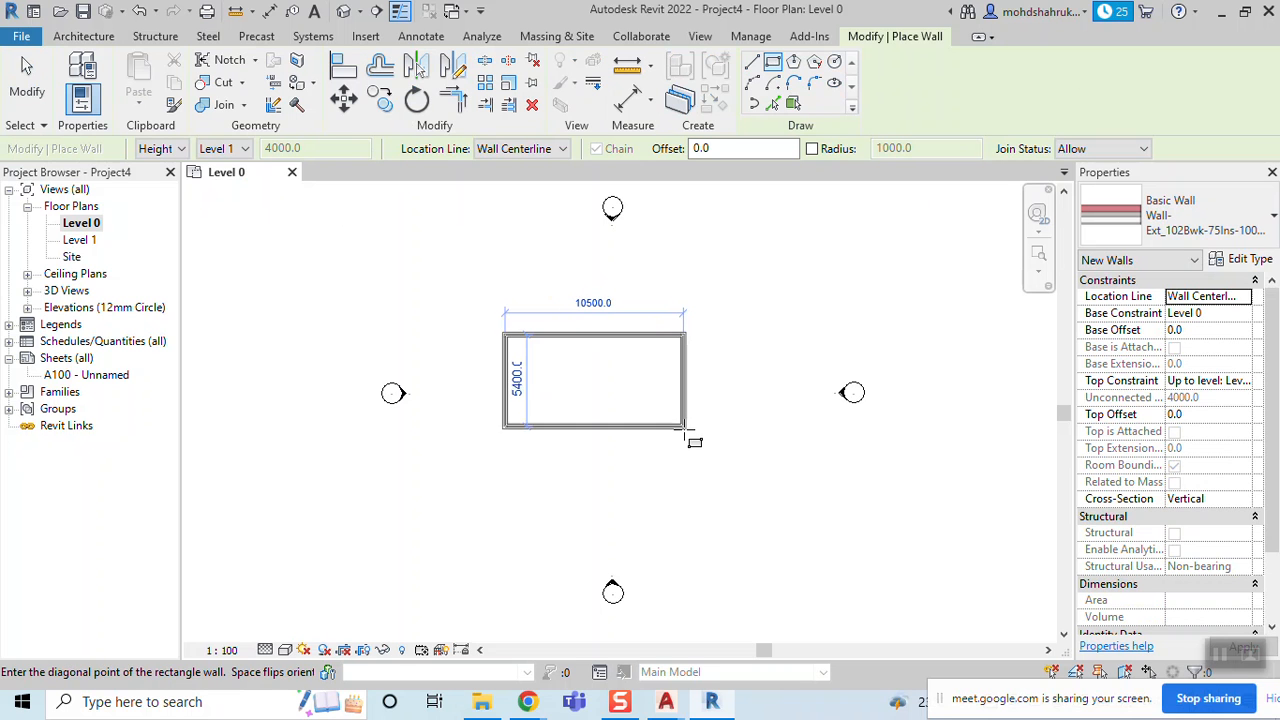
{"action": "left_click", "coordinate": [680, 426]}
{"action": "key", "text": "Escape"}
{"action": "scroll", "coordinate": [760, 410], "scroll_direction": "down", "scroll_amount": 1}
{"action": "mouse_move", "coordinate": [791, 437]}
{"action": "middle_mouse_down"}
{"action": "mouse_move", "coordinate": [817, 423]}
{"action": "mouse_move", "coordinate": [794, 414]}
{"action": "middle_mouse_up"}
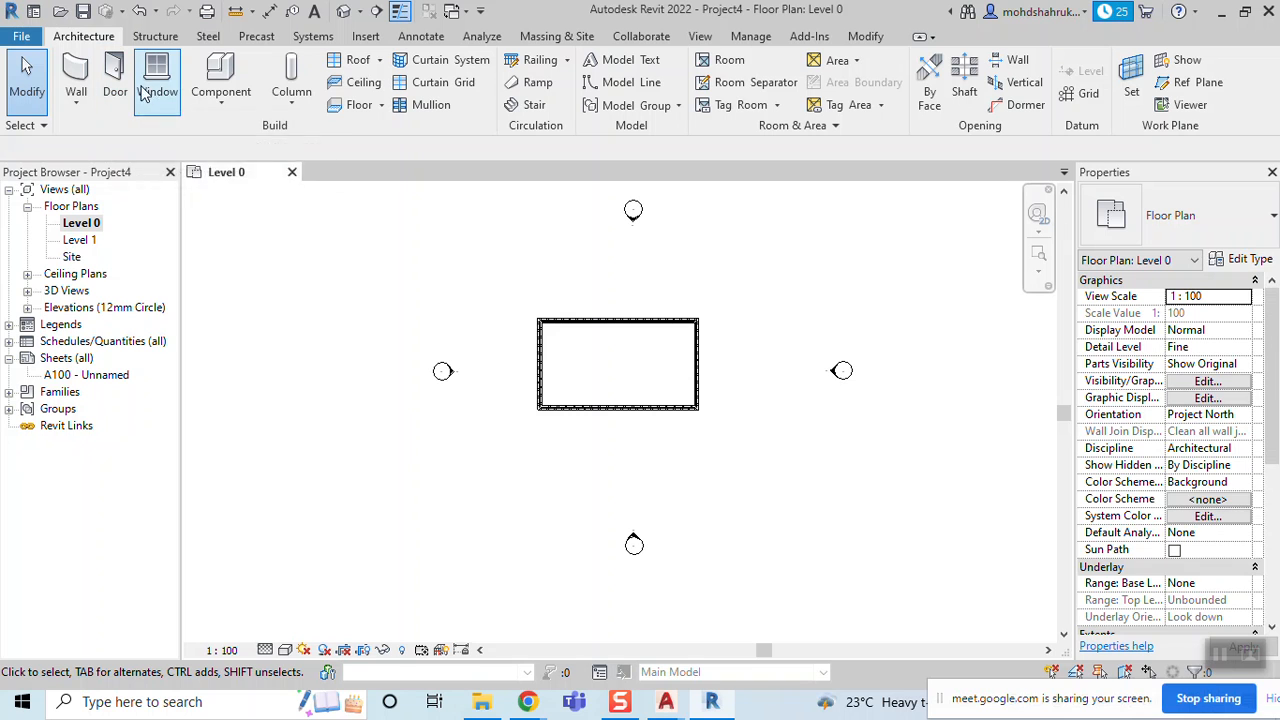
Browse the architectural wall types down to the curtain and stacked walls without placing a wall
{"action": "left_click", "coordinate": [70, 110]}
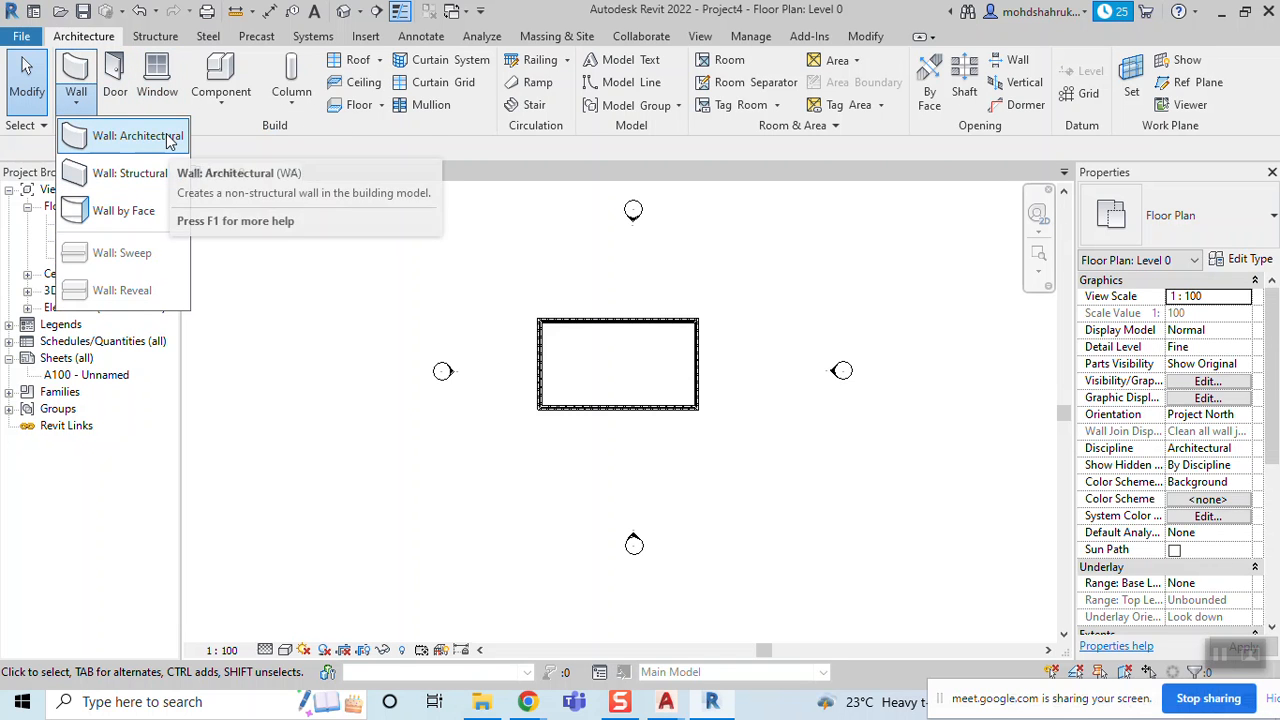
{"action": "left_click", "coordinate": [170, 137]}
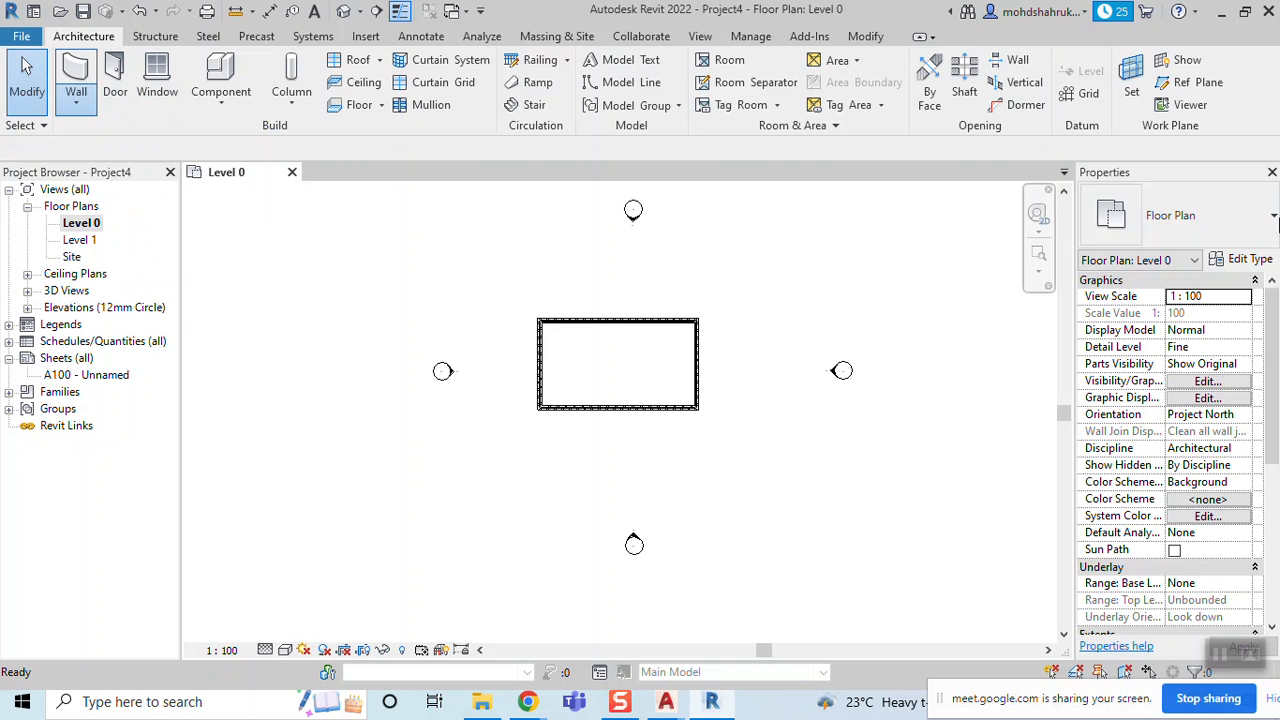
{"action": "left_click", "coordinate": [1257, 225]}
{"action": "scroll", "coordinate": [1146, 481], "scroll_direction": "down", "scroll_amount": 5}
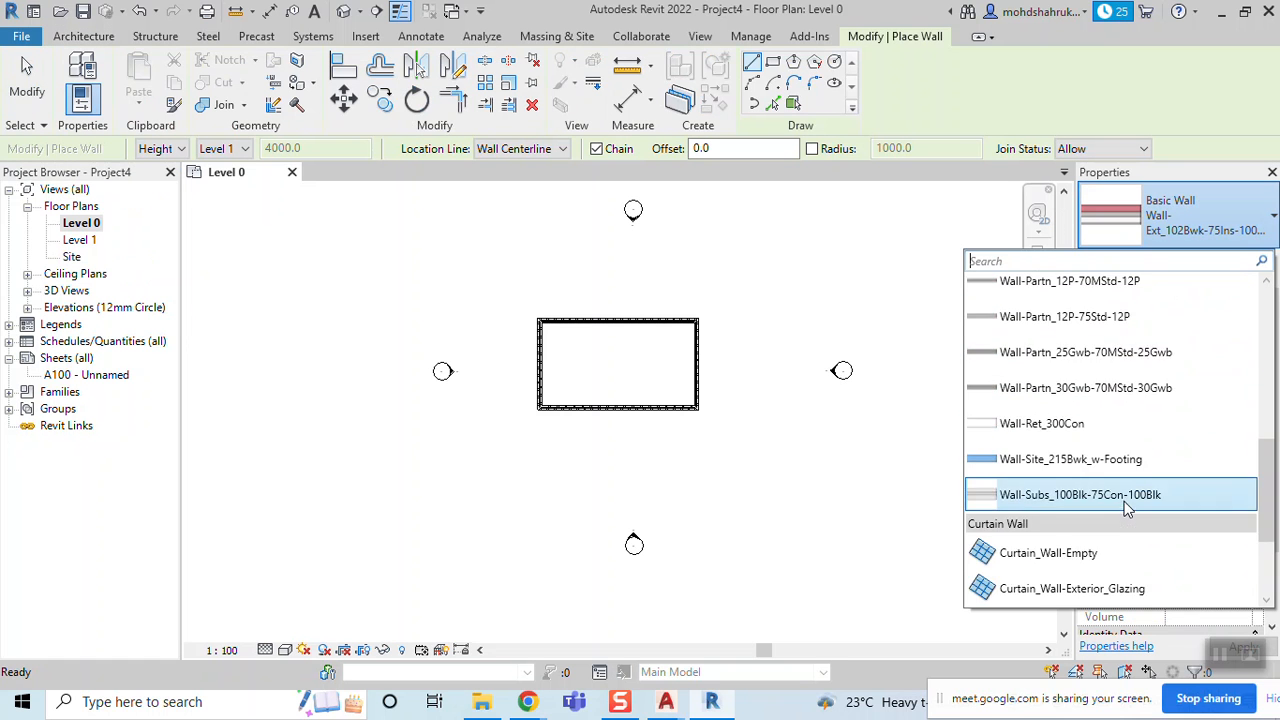
{"action": "scroll", "coordinate": [1125, 508], "scroll_direction": "down", "scroll_amount": 2}
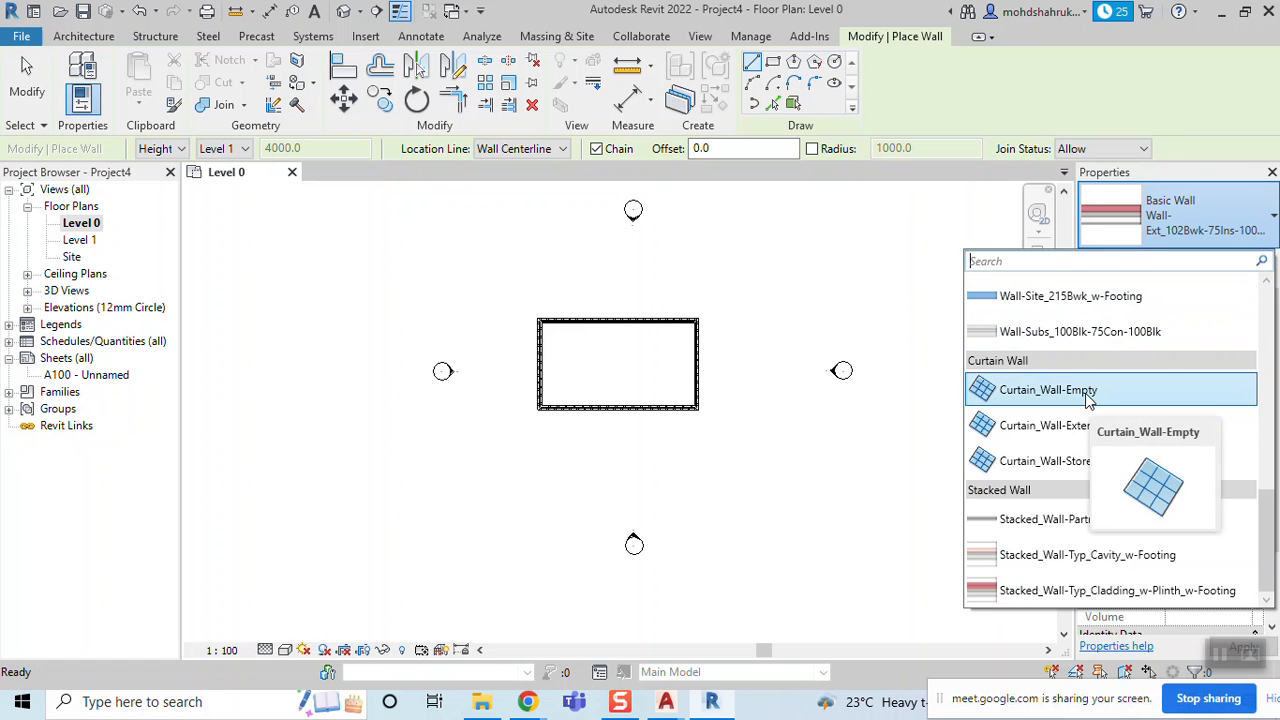
{"action": "left_click", "coordinate": [1267, 212]}
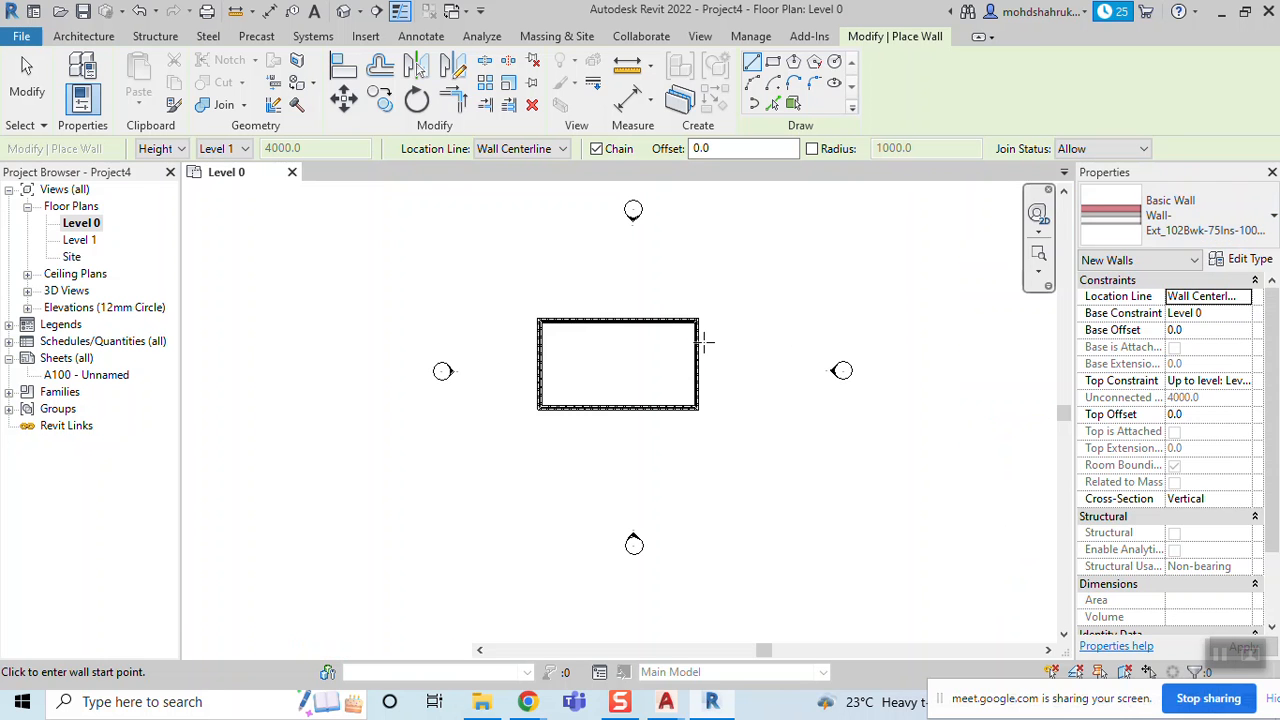
{"action": "key", "text": "Escape"}
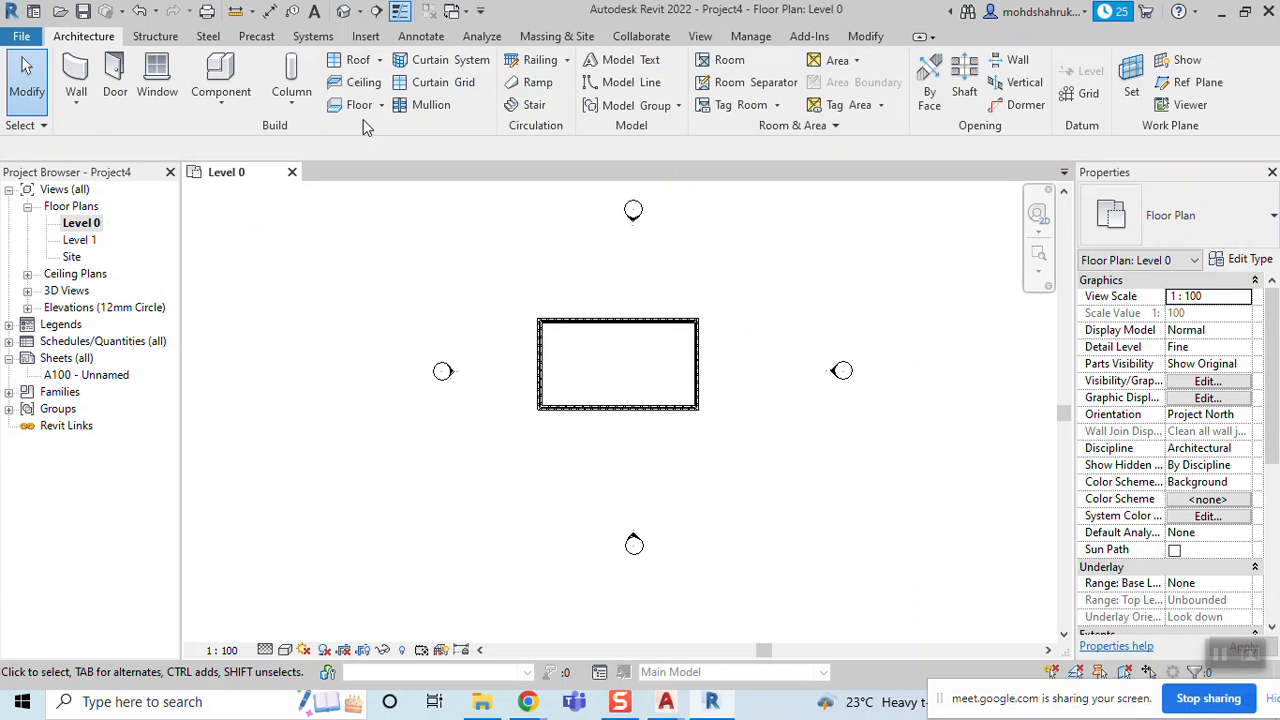
Start a roof by footprint and move its base level to Level 1
{"action": "scroll", "coordinate": [636, 338], "scroll_direction": "up", "scroll_amount": 2}
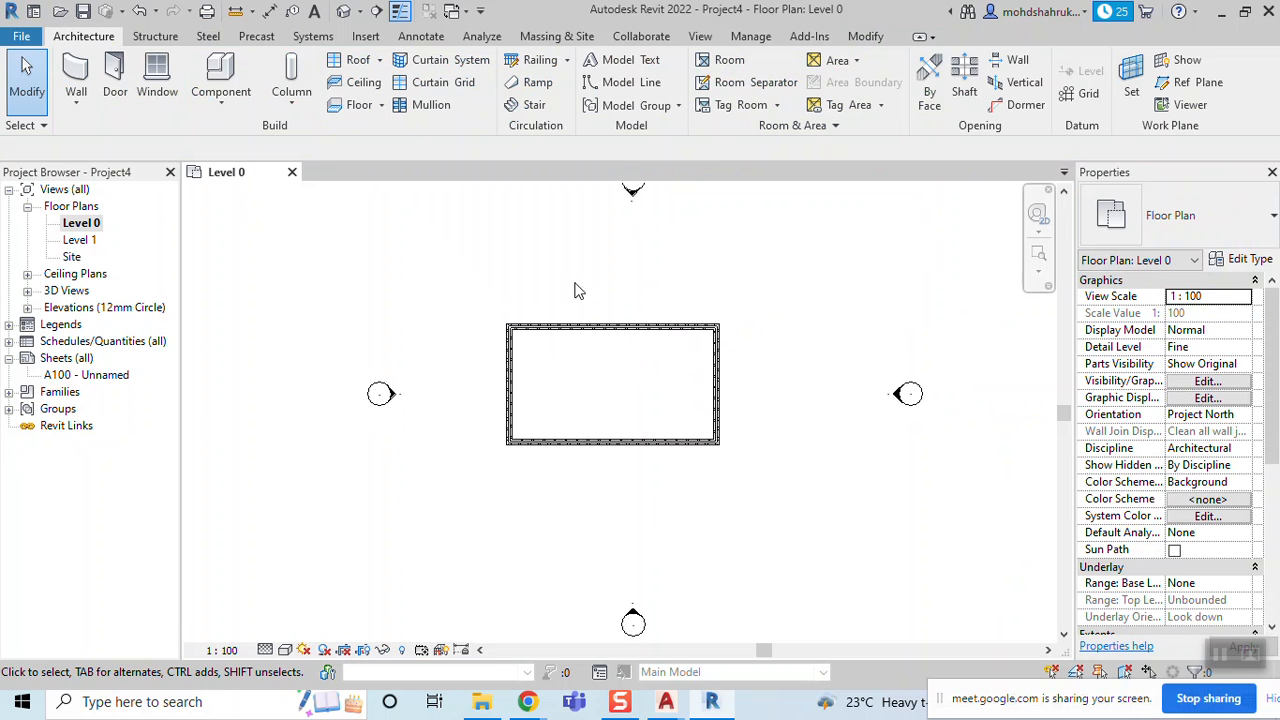
{"action": "left_click", "coordinate": [379, 60]}
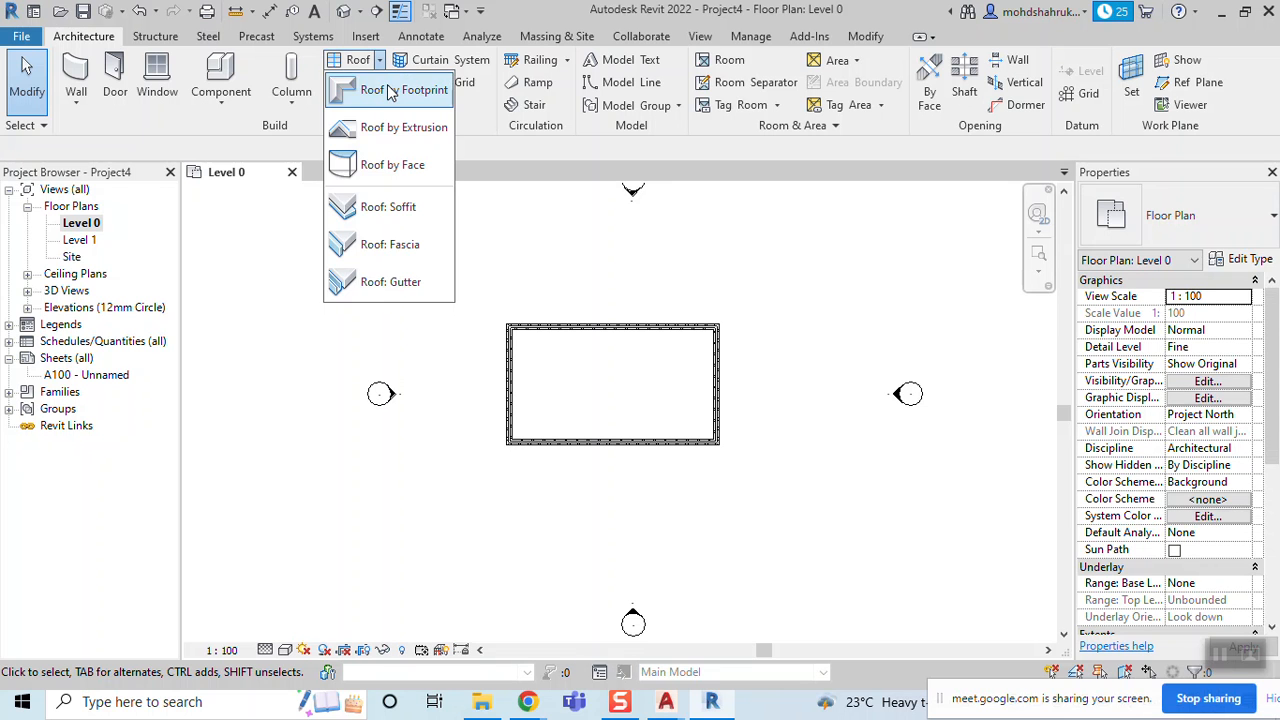
{"action": "left_click", "coordinate": [392, 89]}
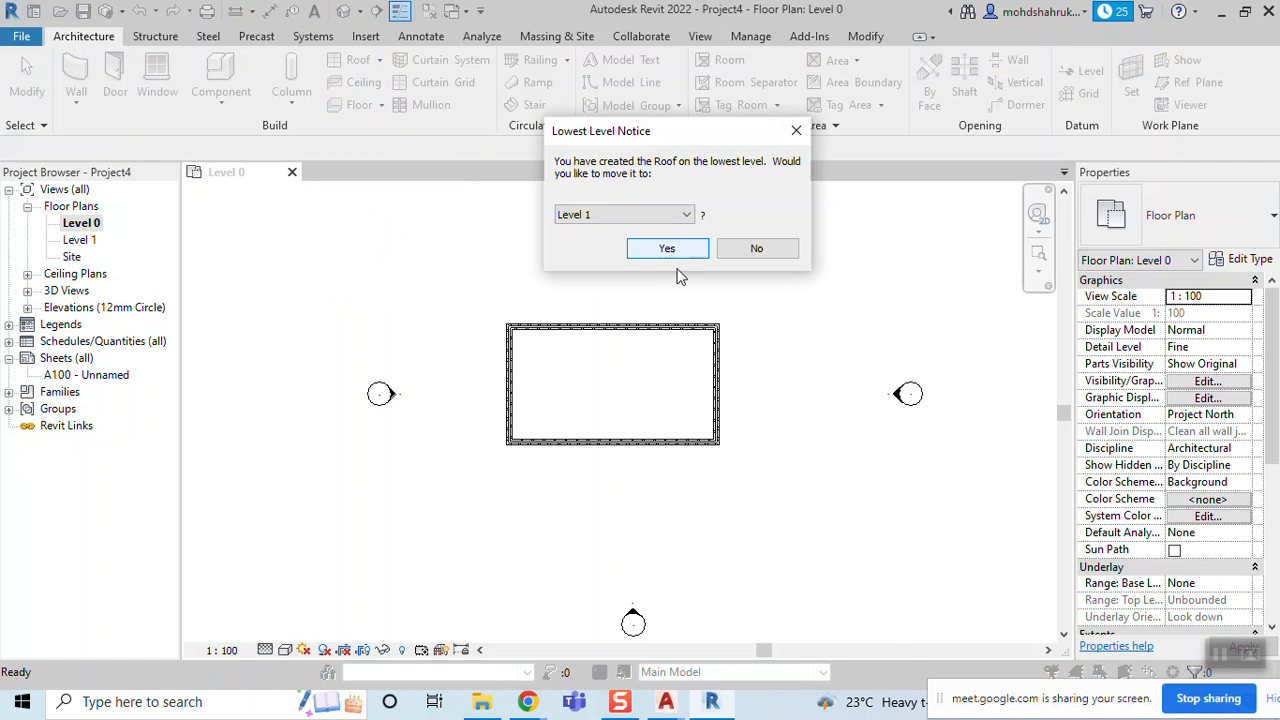
{"action": "left_click", "coordinate": [528, 703]}
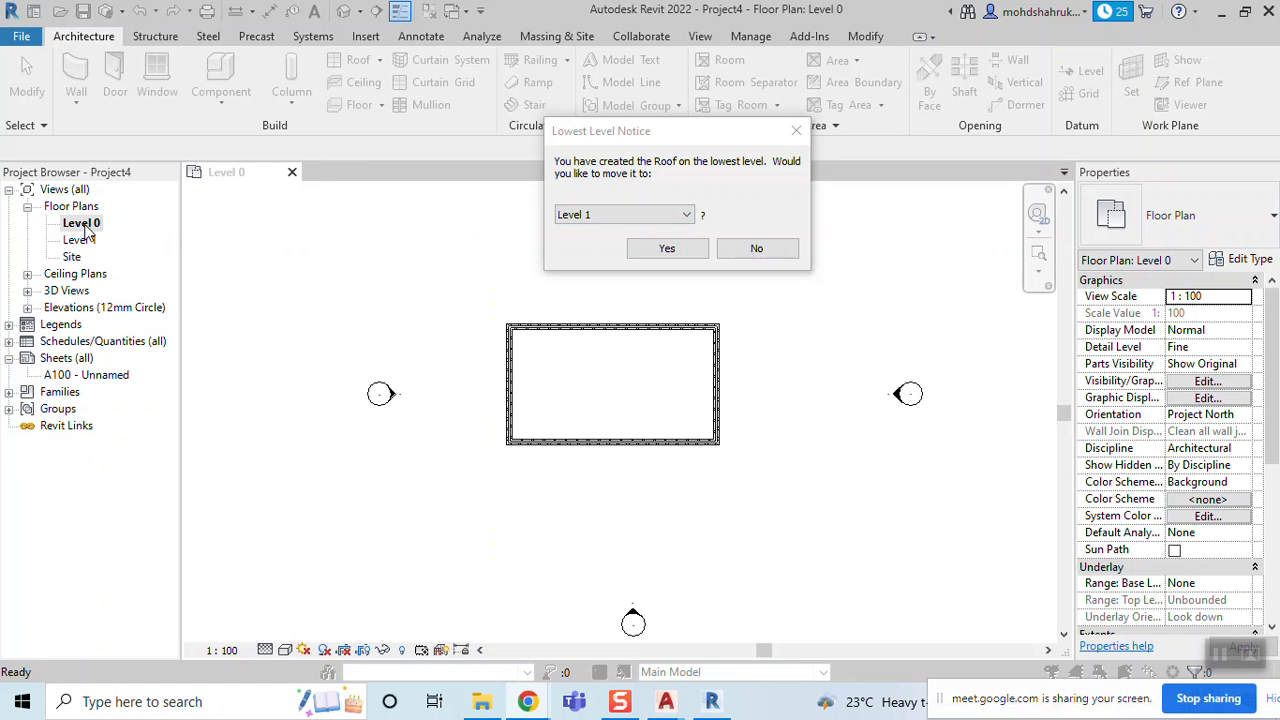
{"action": "left_click_drag", "start_coordinate": [654, 134], "coordinate": [598, 136]}
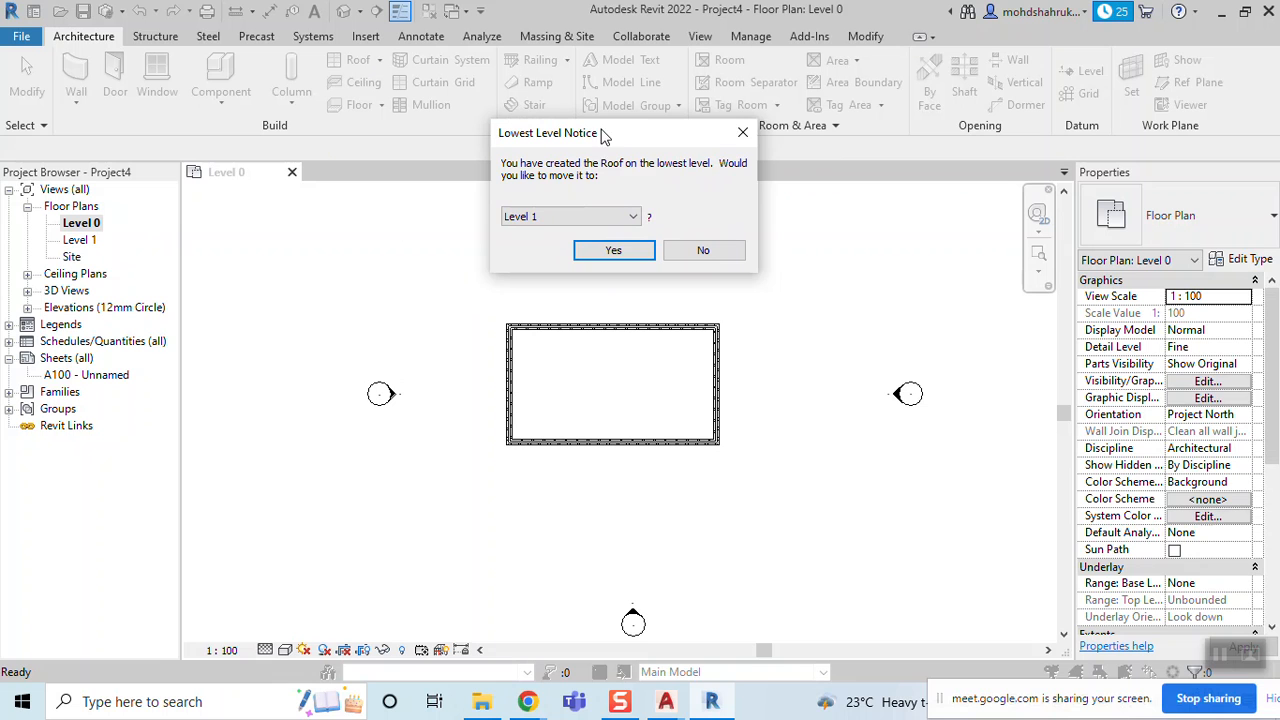
{"action": "left_click", "coordinate": [630, 217]}
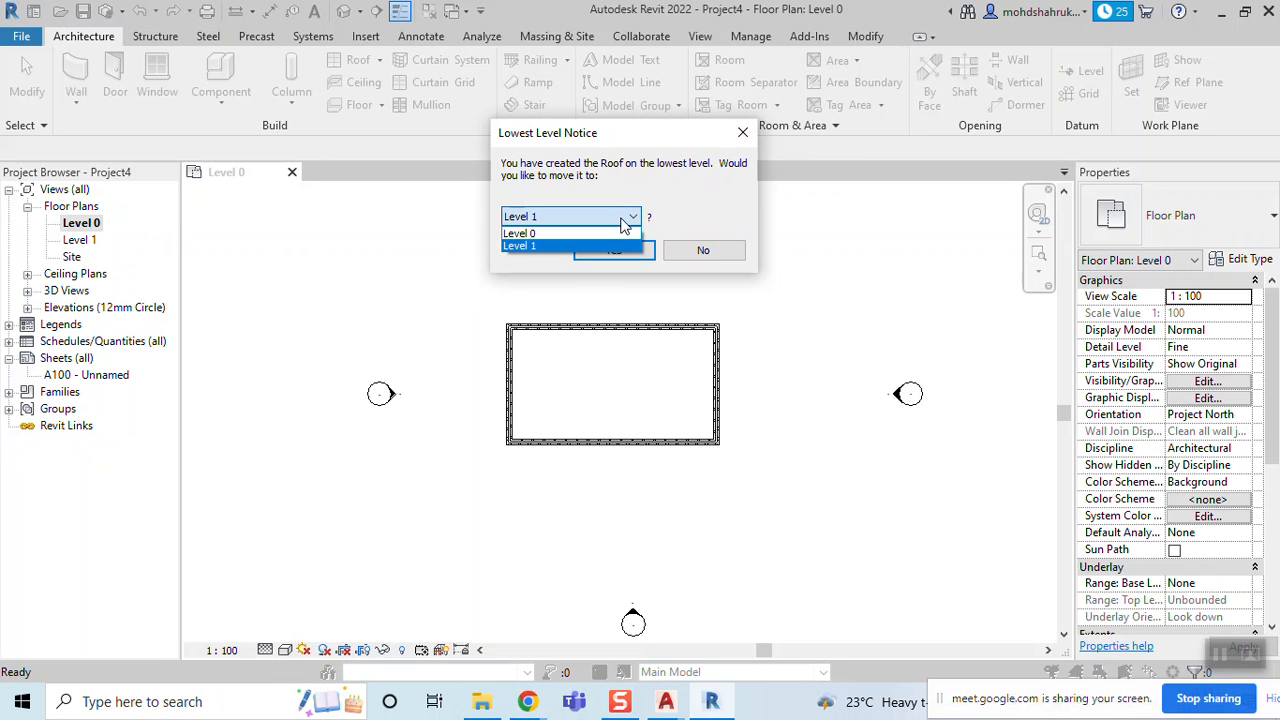
{"action": "left_click", "coordinate": [524, 247]}
{"action": "left_click", "coordinate": [612, 250]}
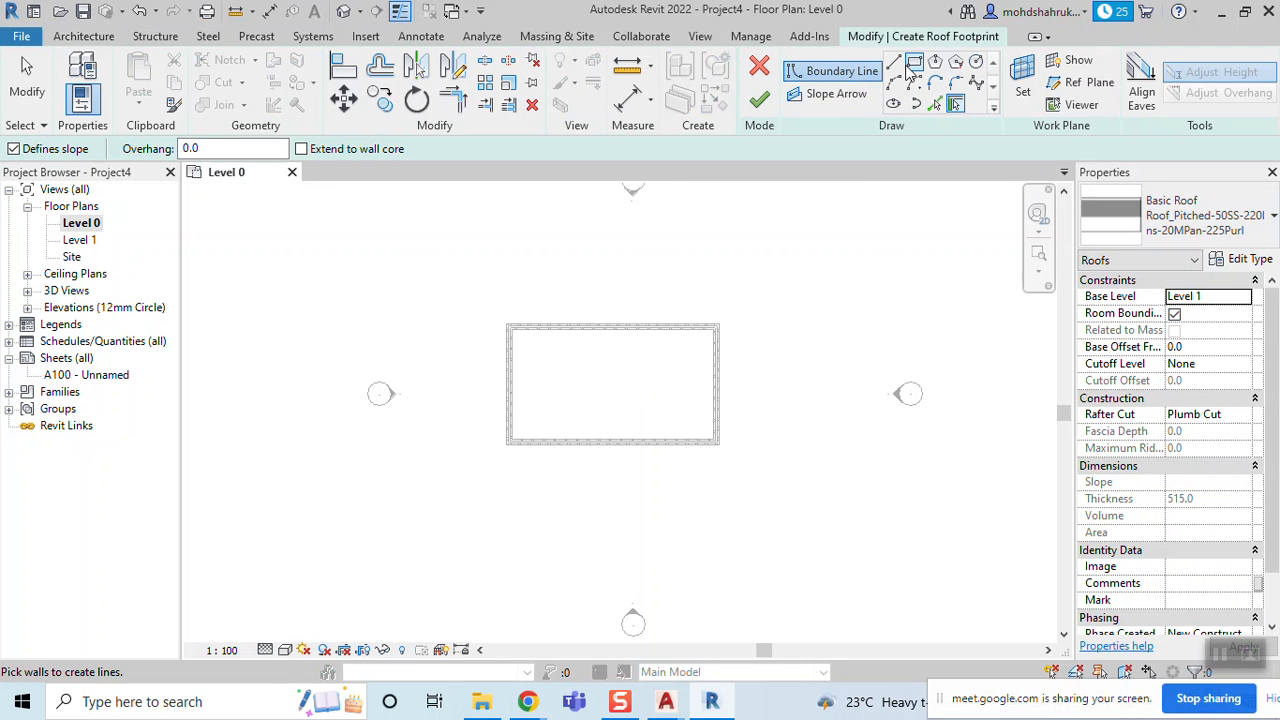
Choose the Roof_Generic-125mm type and sketch a rectangular roof boundary along the outer faces of the walls
{"action": "left_click", "coordinate": [1267, 232]}
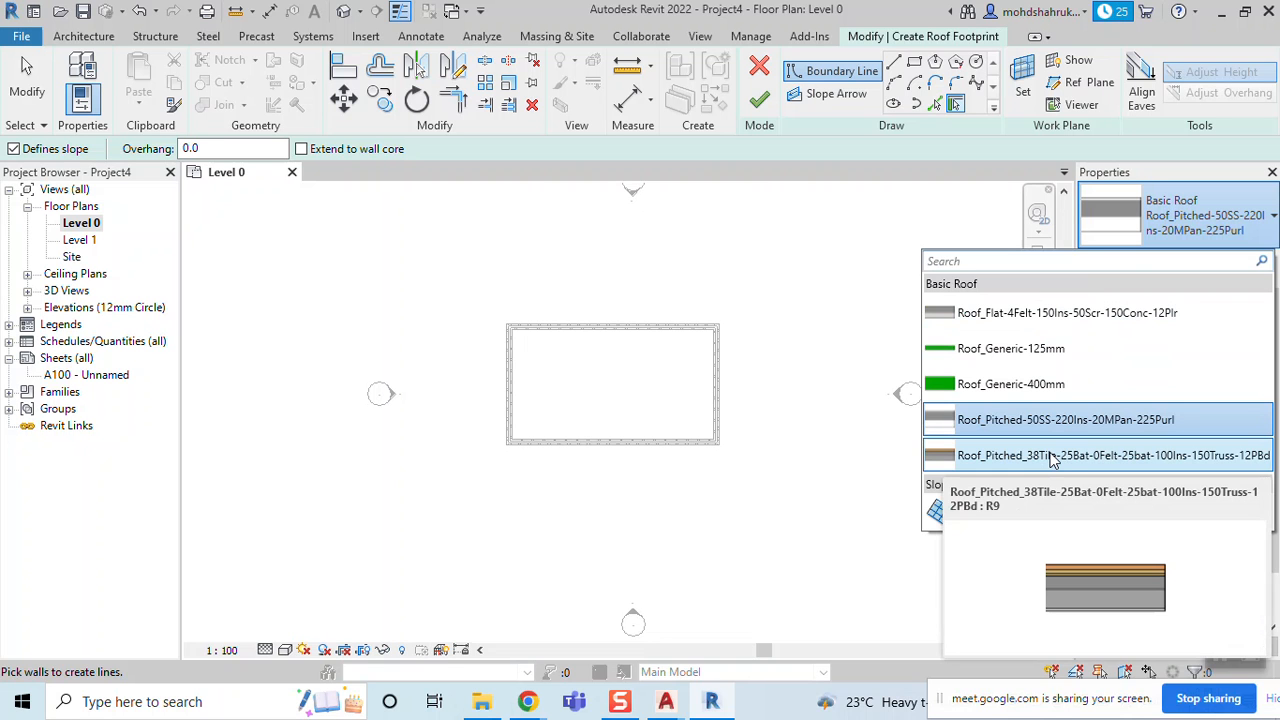
{"action": "left_click", "coordinate": [1030, 350]}
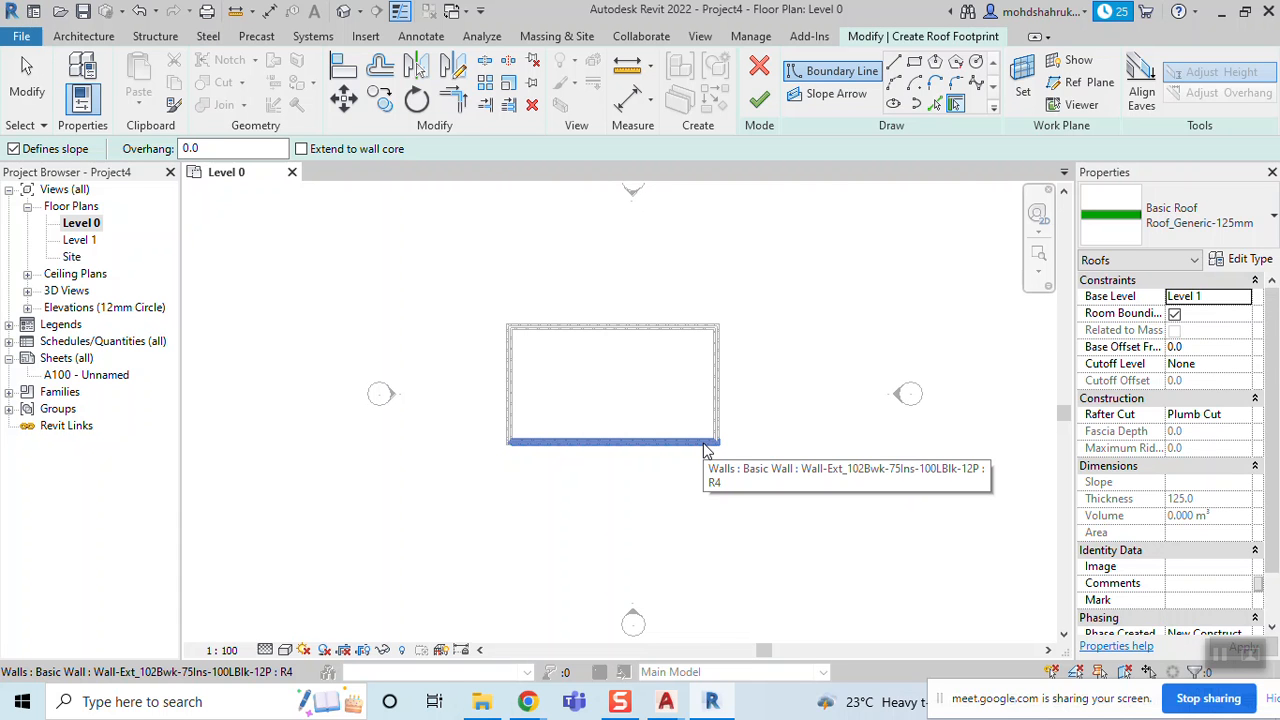
{"action": "left_click", "coordinate": [915, 65]}
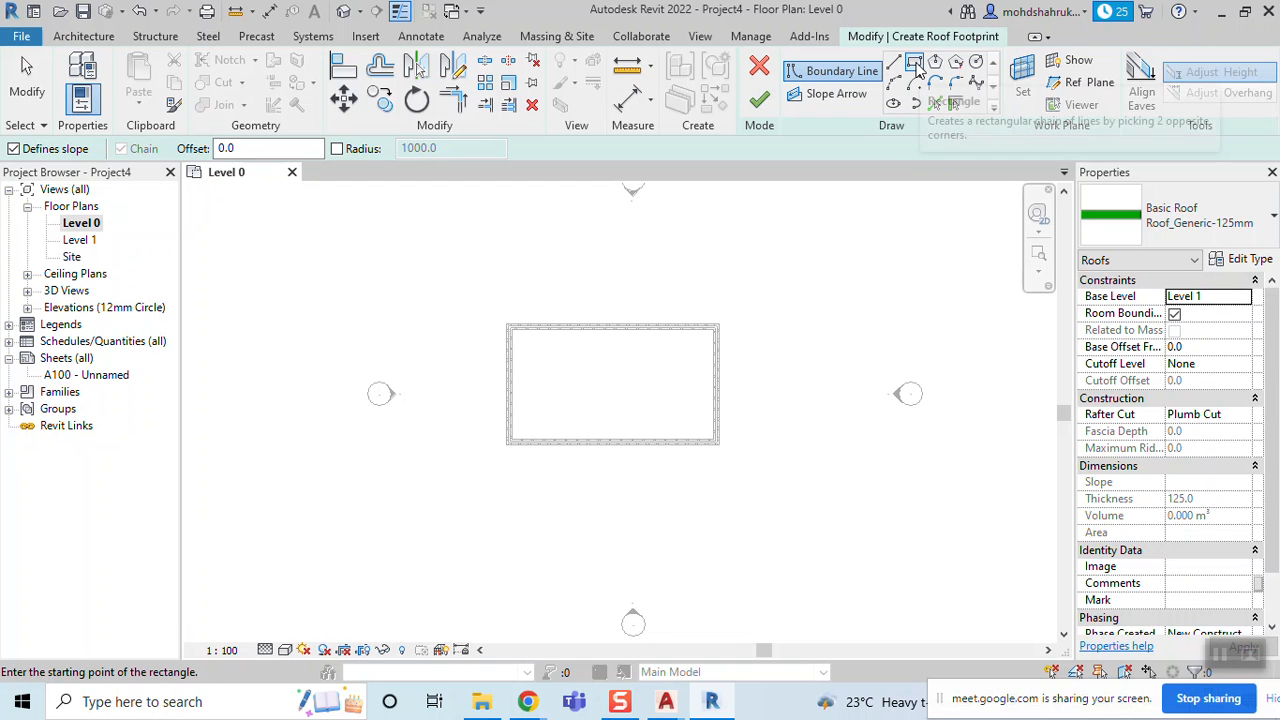
{"action": "scroll", "coordinate": [516, 378], "scroll_direction": "up", "scroll_amount": 2}
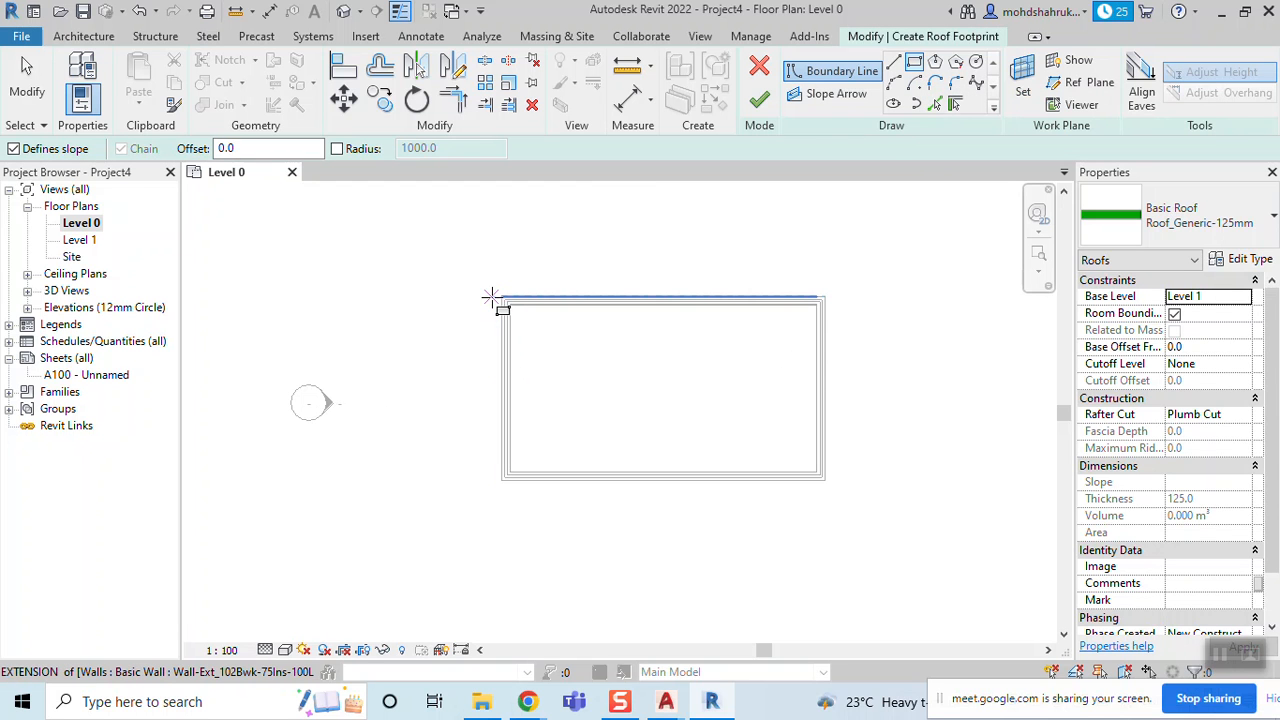
{"action": "left_click", "coordinate": [501, 296]}
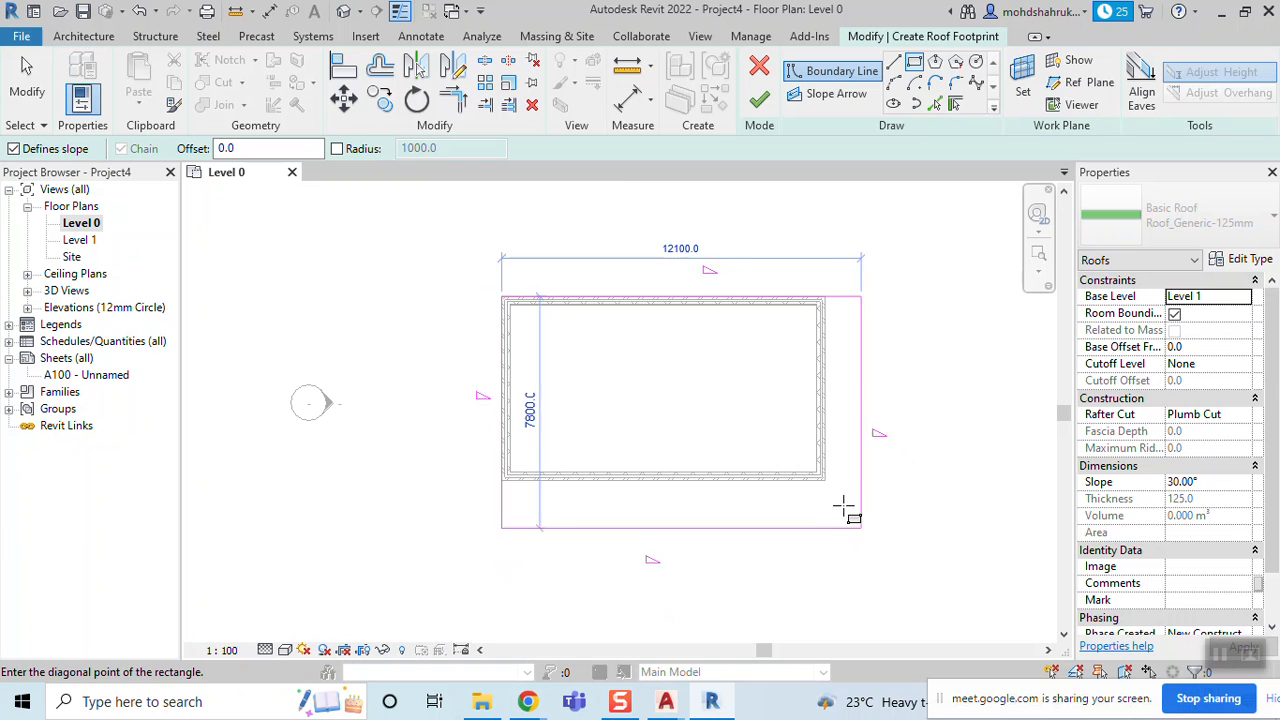
{"action": "left_click", "coordinate": [820, 477]}
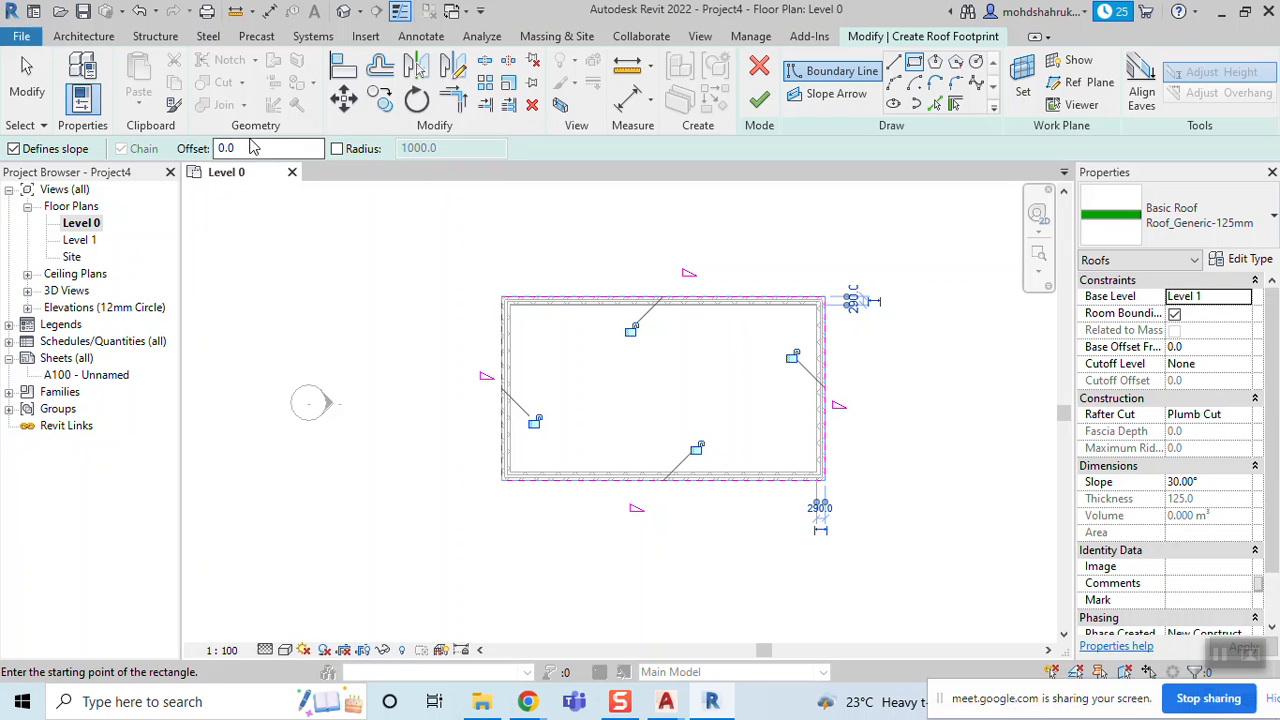
{"action": "key", "text": "Escape"}
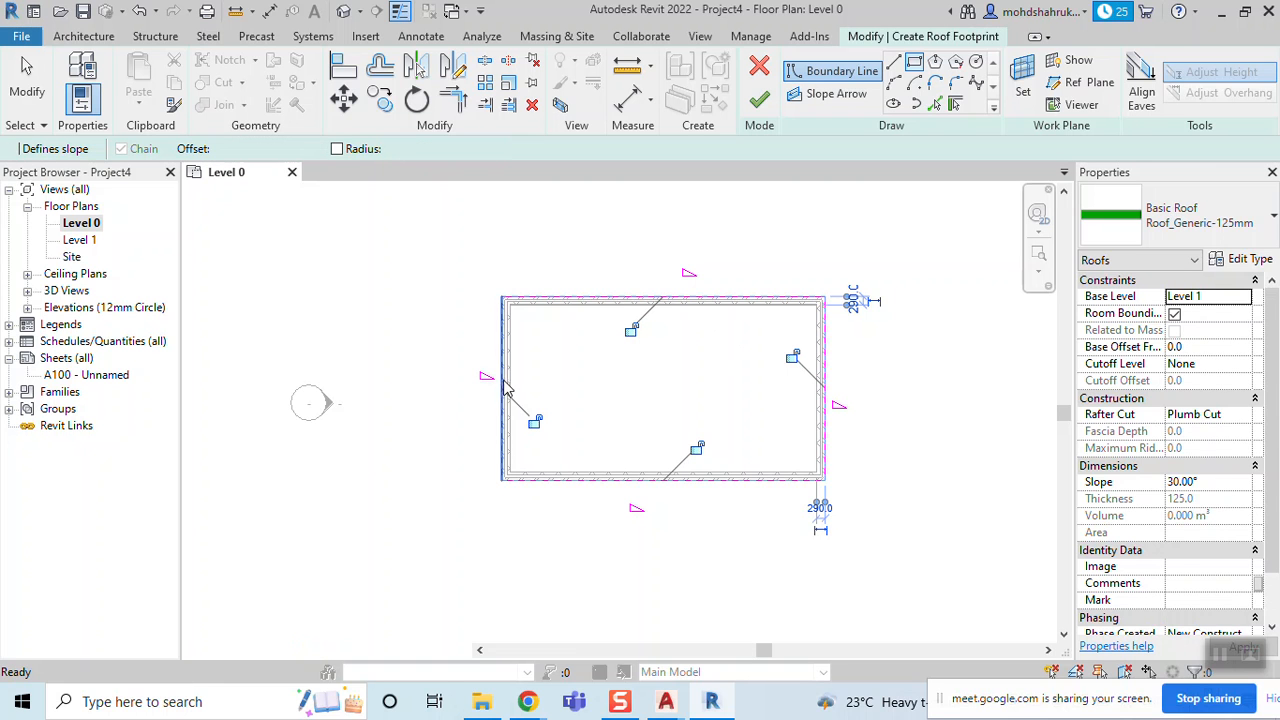
Undo the rectangular roof boundary and discard the roof sketch
{"action": "key", "text": "ctrl+z"}
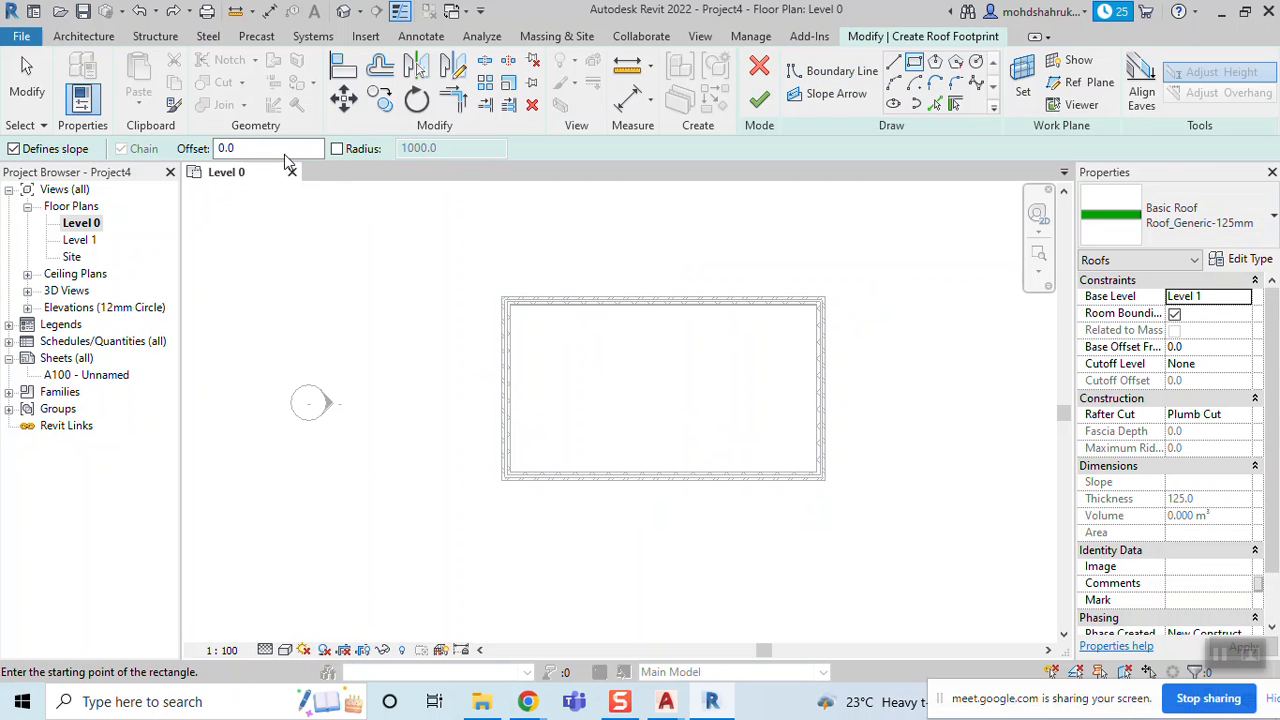
{"action": "left_click", "coordinate": [260, 151]}
{"action": "left_click_drag", "start_coordinate": [259, 151], "coordinate": [175, 148]}
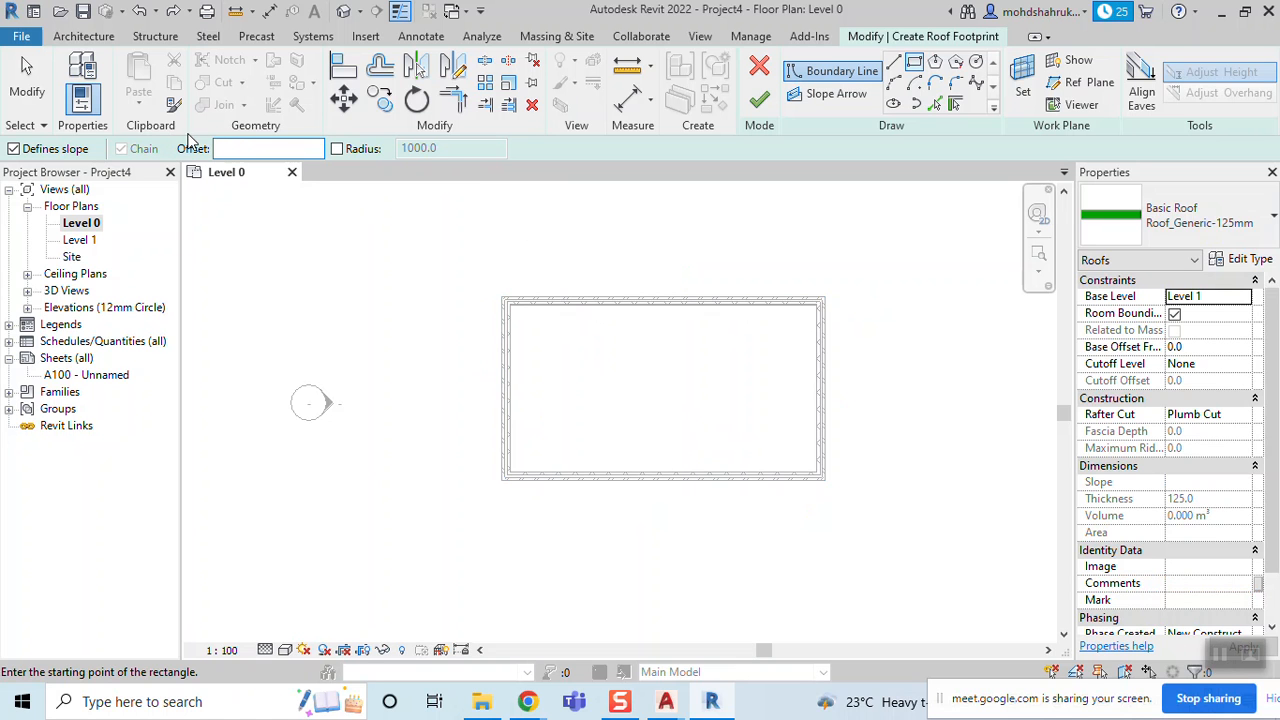
{"action": "left_click", "coordinate": [759, 66]}
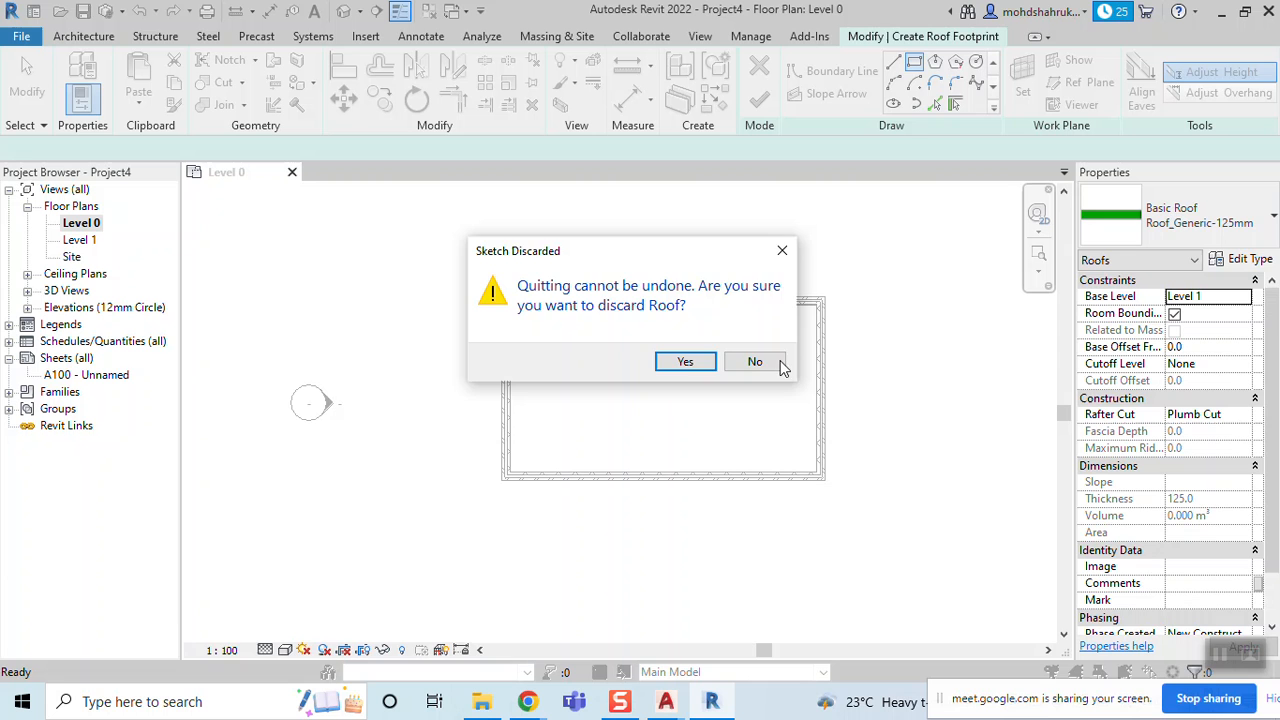
{"action": "left_click", "coordinate": [755, 362]}
{"action": "left_click", "coordinate": [759, 66]}
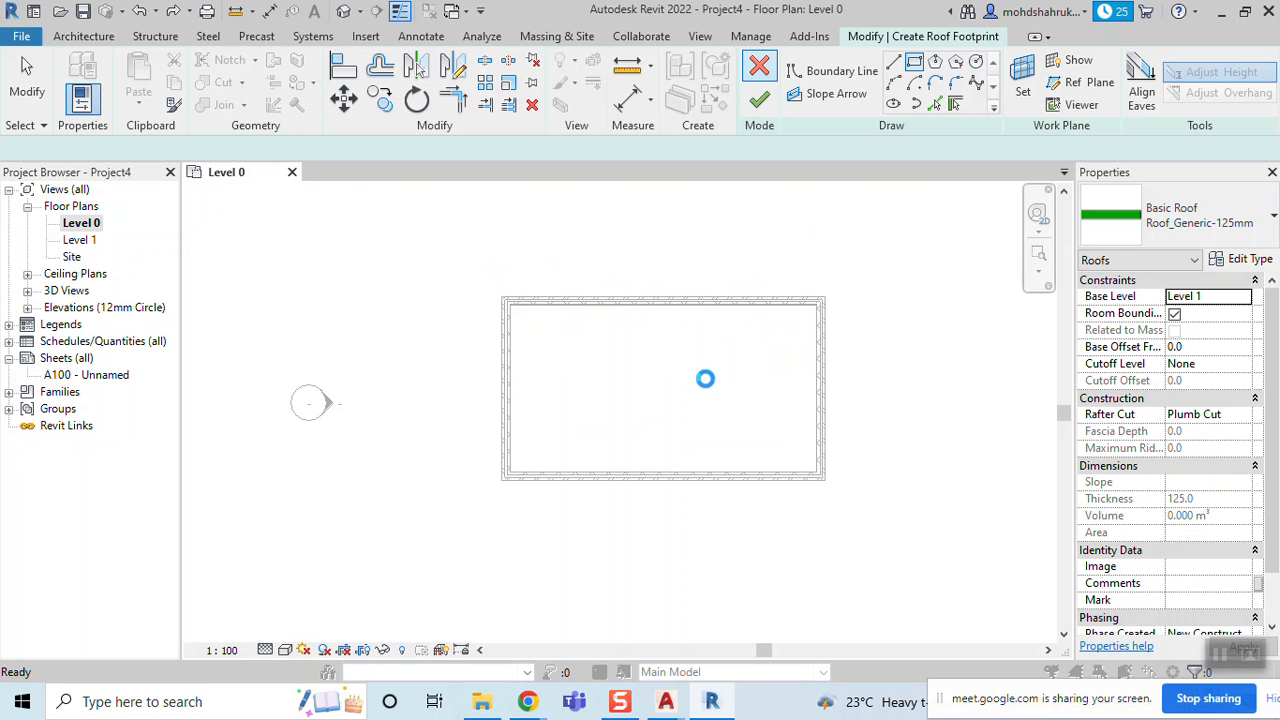
{"action": "left_click", "coordinate": [684, 361]}
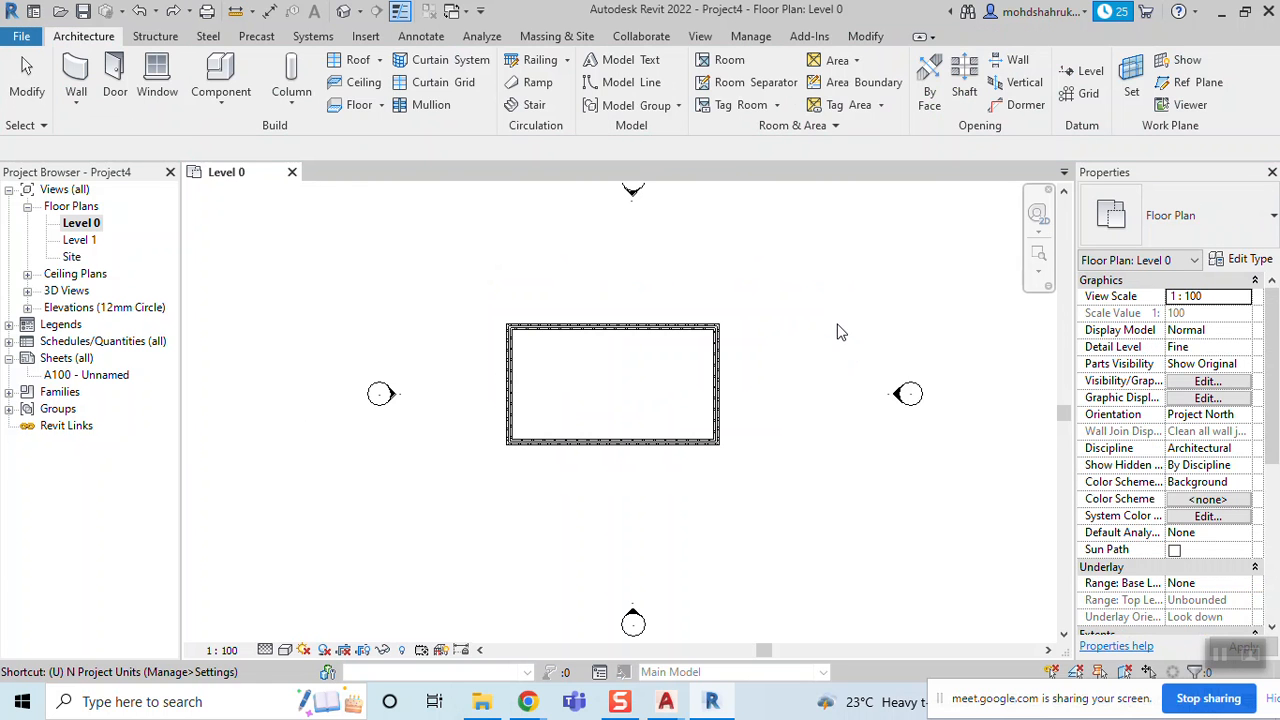
Set the project's length units to feet and fractional inches, rounded to the nearest 1/4"
{"action": "key", "text": "u"}
{"action": "key", "text": "n"}
{"action": "left_click", "coordinate": [632, 278]}
{"action": "left_click", "coordinate": [680, 193]}
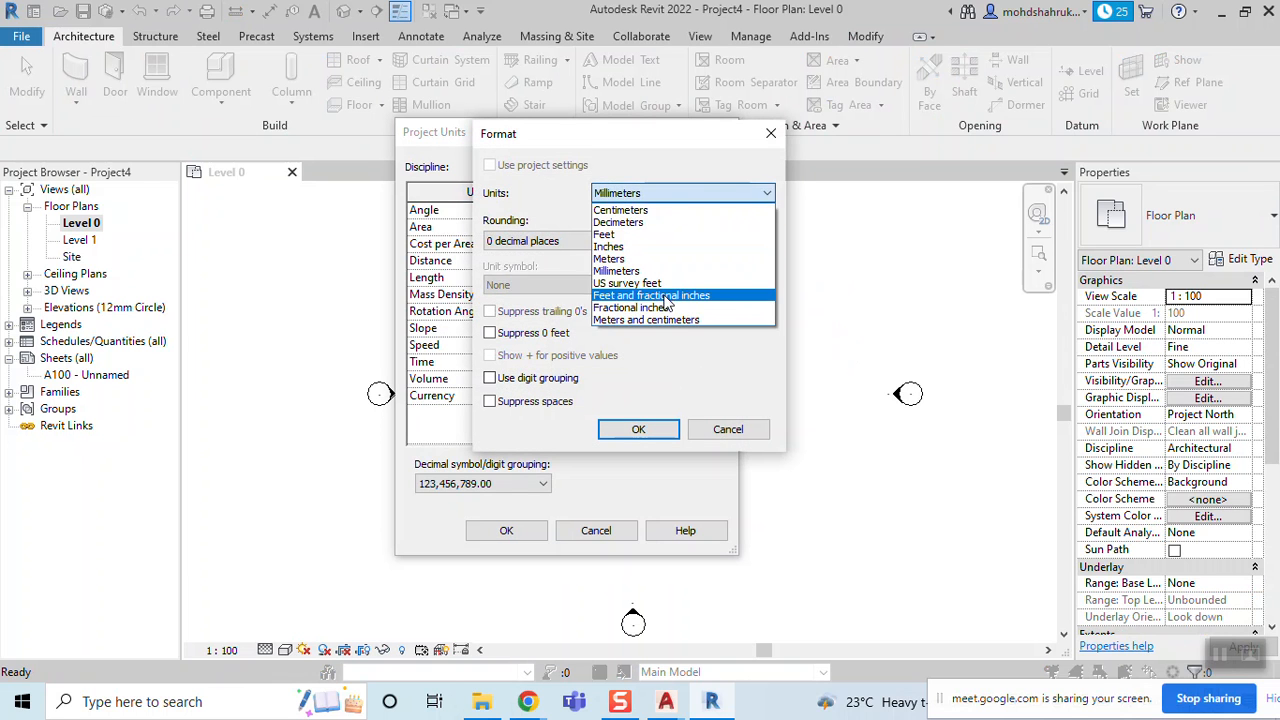
{"action": "left_click", "coordinate": [666, 296]}
{"action": "left_click", "coordinate": [599, 246]}
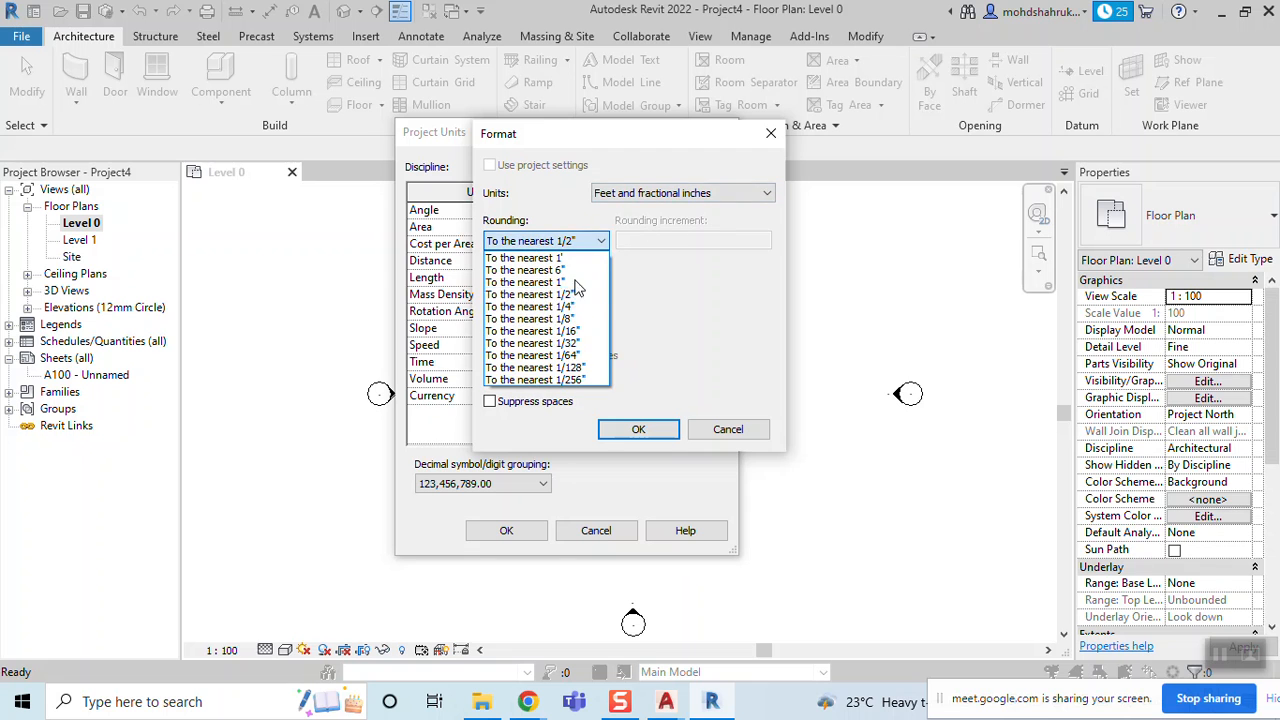
{"action": "left_click", "coordinate": [567, 306]}
{"action": "left_click", "coordinate": [634, 429]}
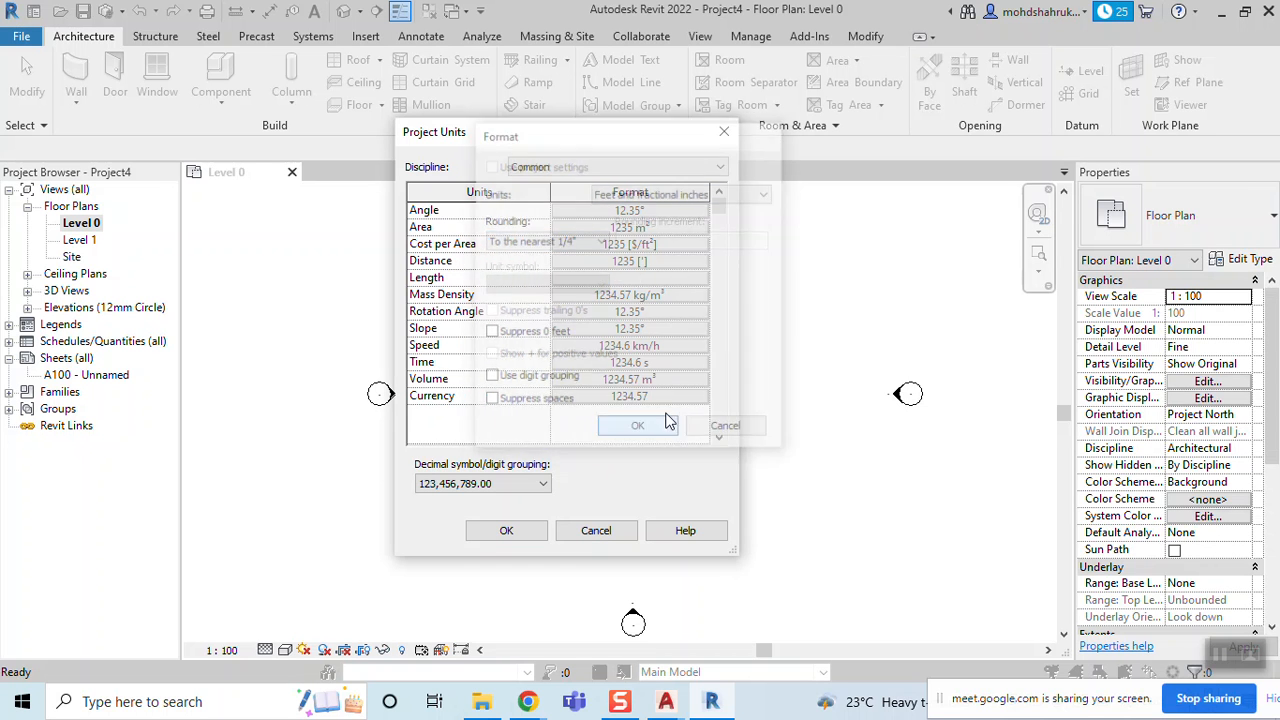
{"action": "left_click", "coordinate": [500, 532]}
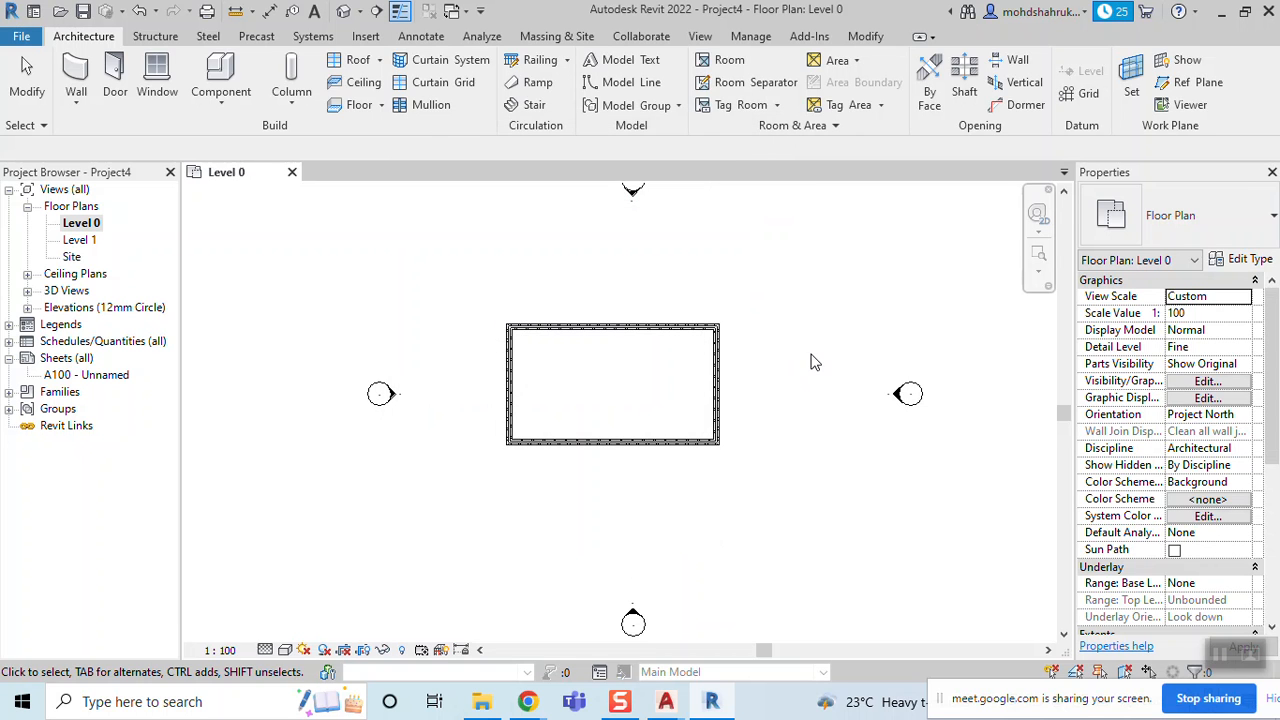
Start a roof by footprint on Level 1, using a rectangular boundary with a 3' 0" offset
{"action": "scroll", "coordinate": [642, 368], "scroll_direction": "up", "scroll_amount": 2}
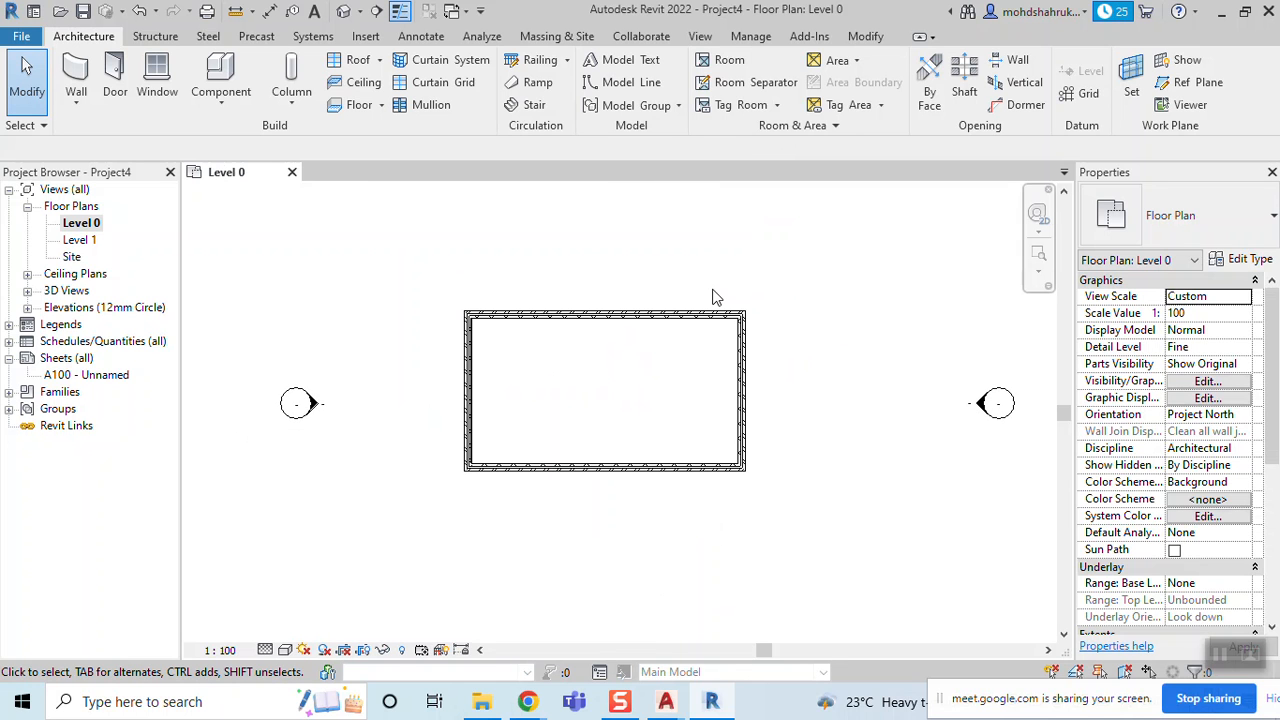
{"action": "left_click", "coordinate": [358, 60]}
{"action": "left_click", "coordinate": [614, 252]}
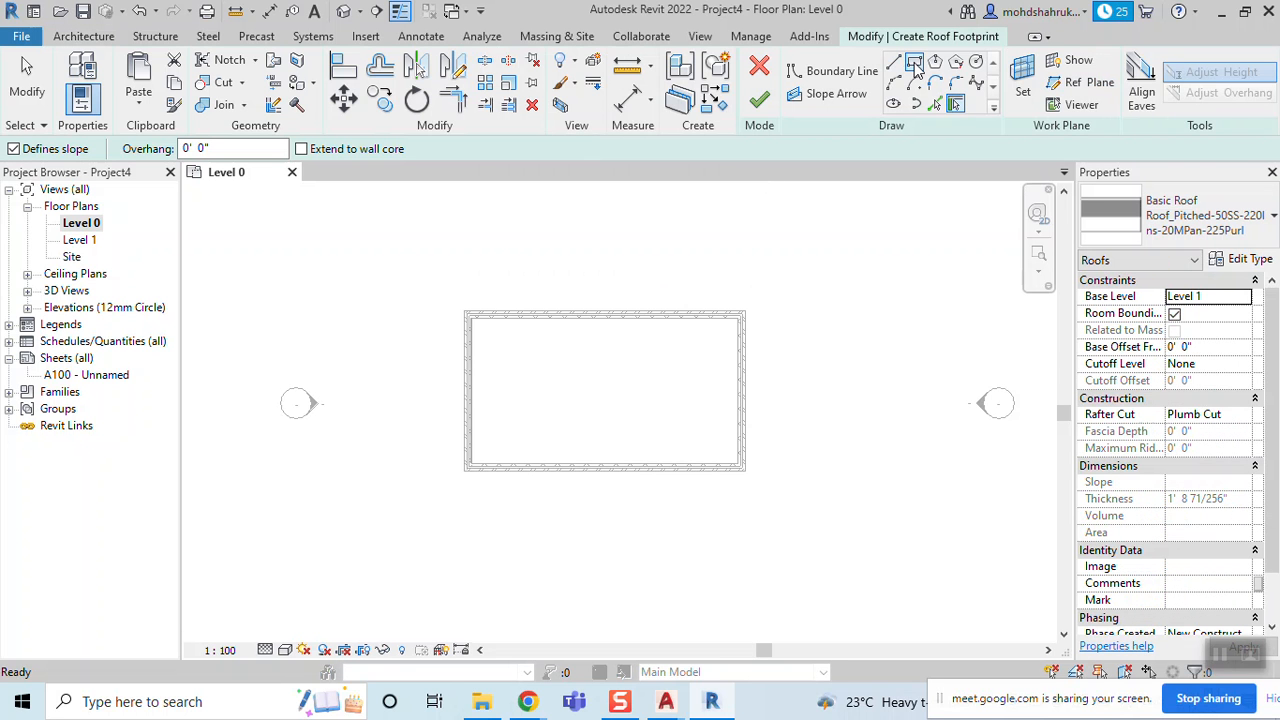
{"action": "left_click", "coordinate": [914, 65]}
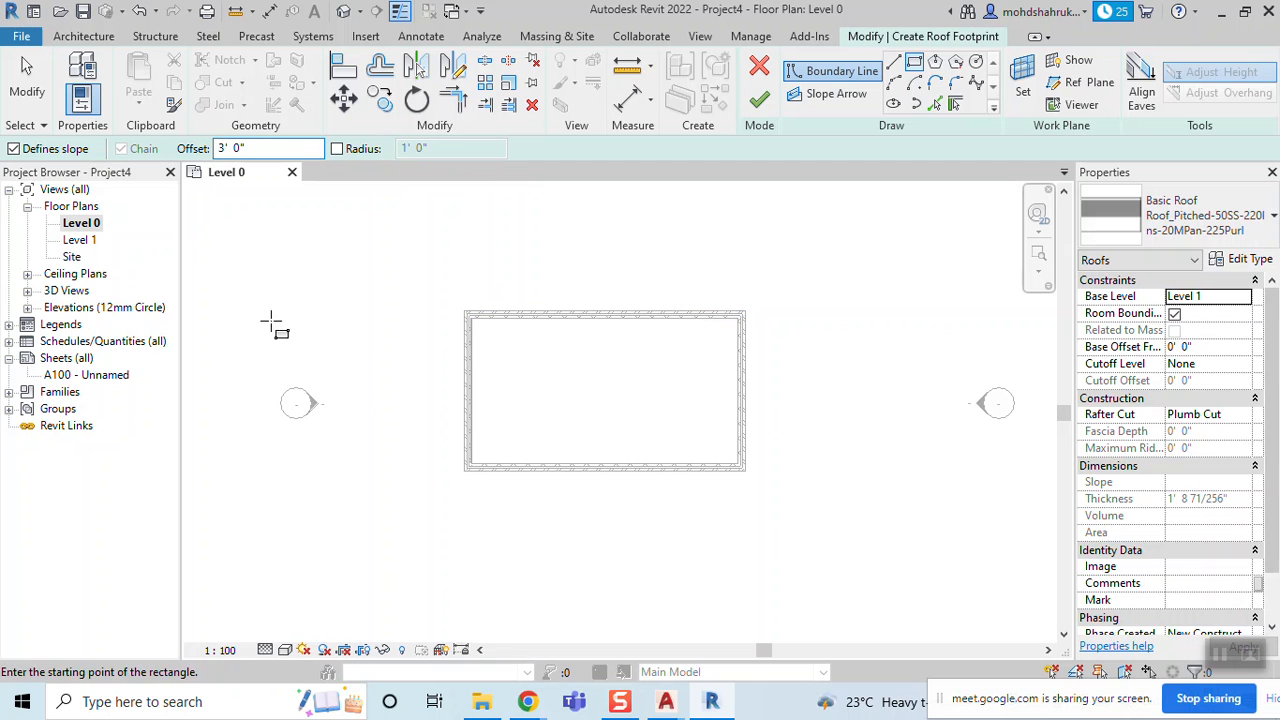
Sketch the rectangular roof boundary between opposite outer wall corners, with the 3' 0" offset flipped to the outside of the walls
{"action": "left_click", "coordinate": [465, 312]}
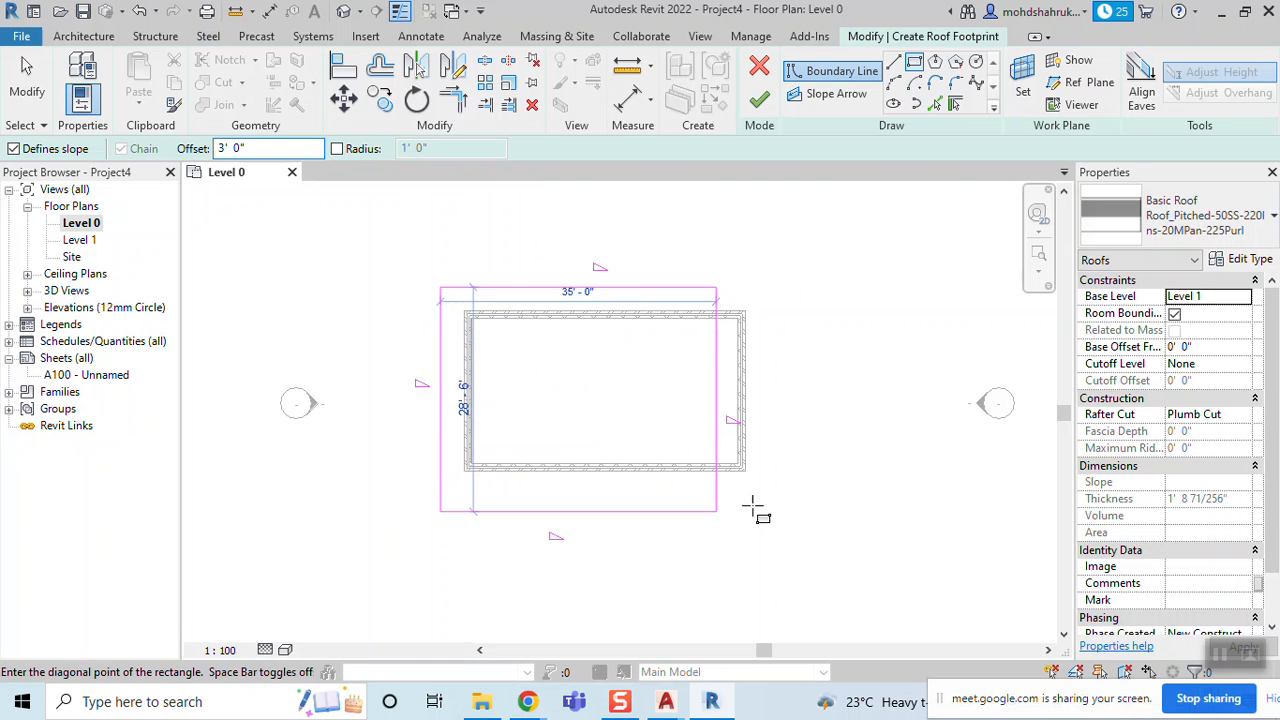
{"action": "scroll", "coordinate": [484, 328], "scroll_direction": "up", "scroll_amount": 3}
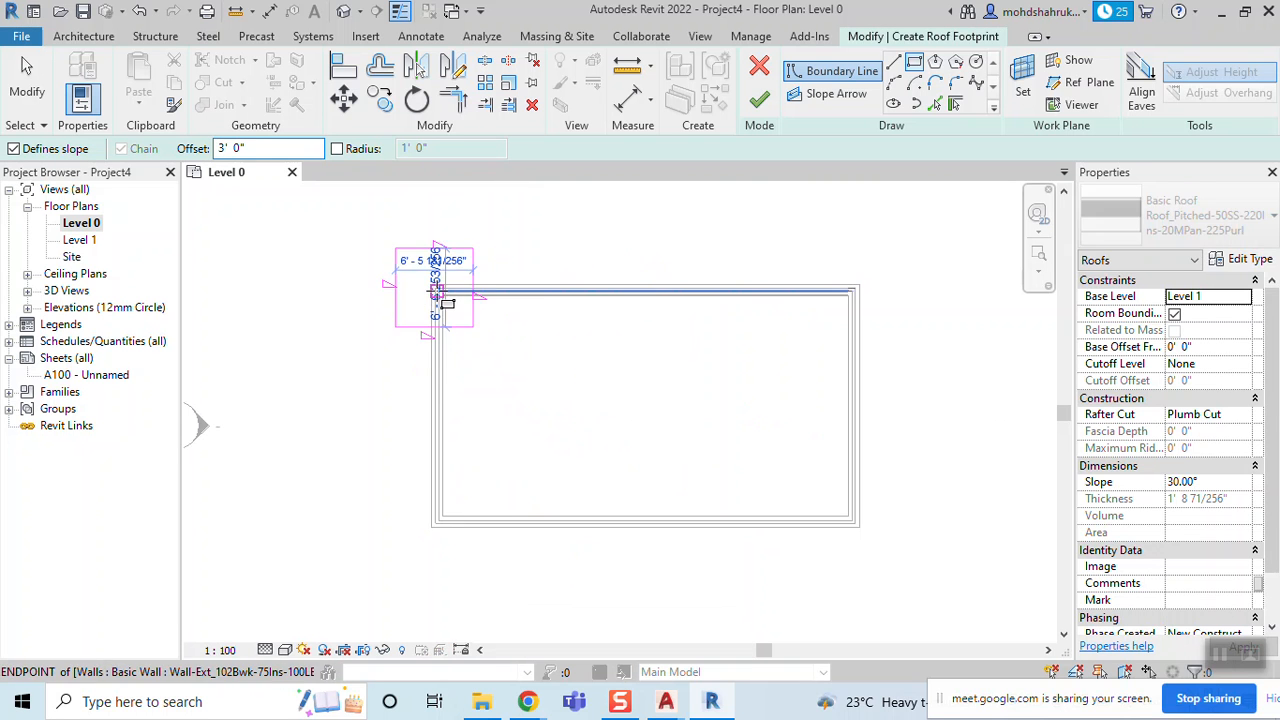
{"action": "scroll", "coordinate": [440, 293], "scroll_direction": "up", "scroll_amount": 2}
{"action": "middle_click_drag", "start_coordinate": [474, 328], "coordinate": [553, 421]}
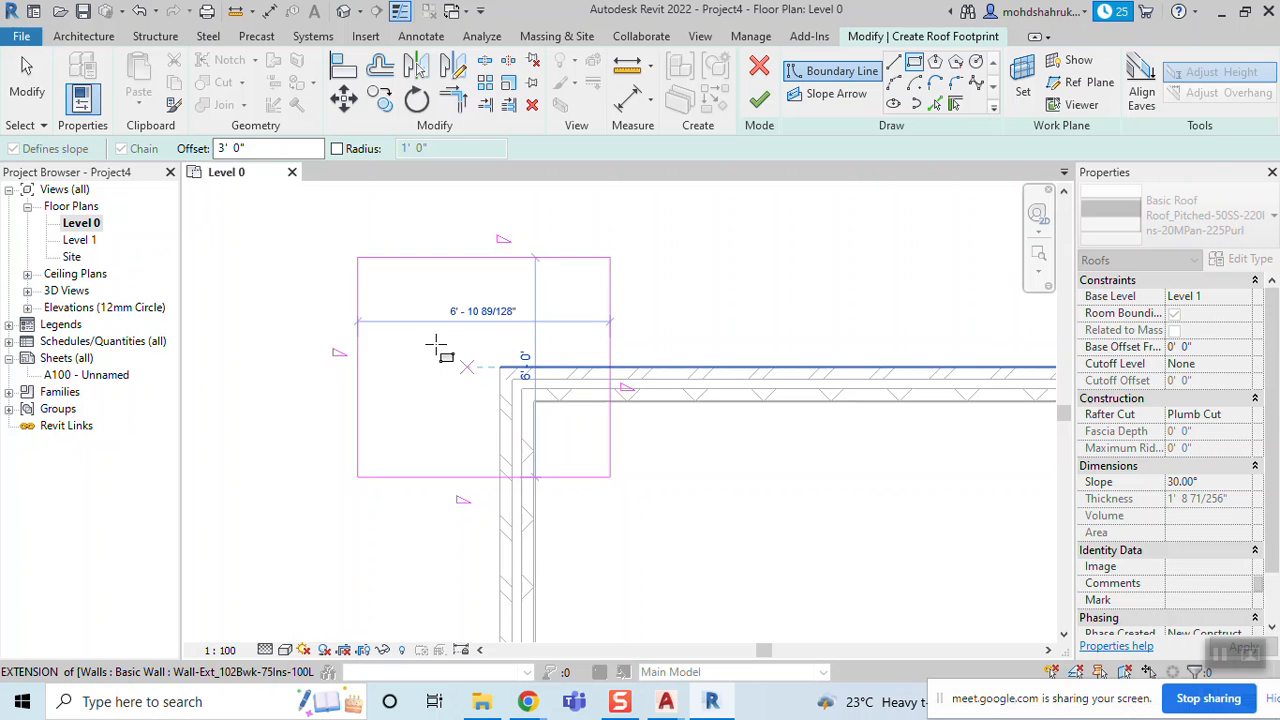
{"action": "scroll", "coordinate": [815, 585], "scroll_direction": "down", "scroll_amount": 1}
{"action": "scroll", "coordinate": [812, 565], "scroll_direction": "down", "scroll_amount": 4}
{"action": "middle_click_drag", "start_coordinate": [791, 537], "coordinate": [530, 305]}
{"action": "scroll", "coordinate": [728, 441], "scroll_direction": "down", "scroll_amount": 2}
{"action": "middle_click_drag", "start_coordinate": [851, 506], "coordinate": [753, 451]}
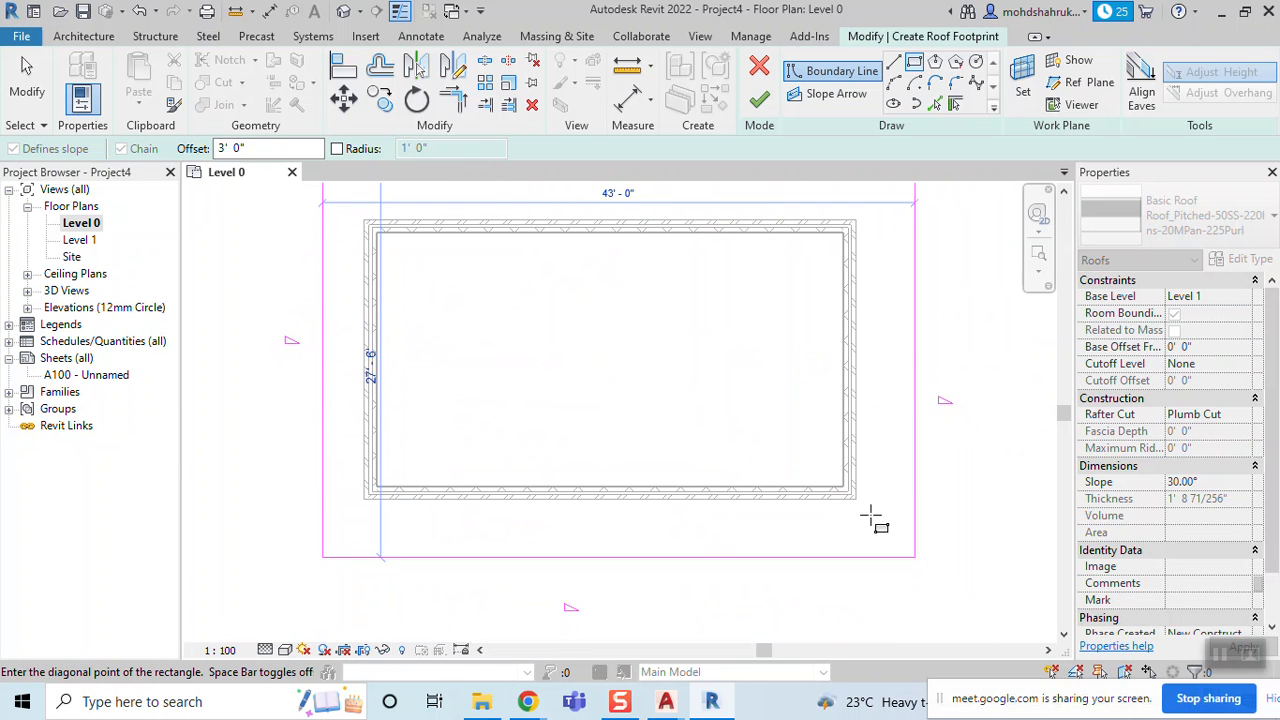
{"action": "middle_click_drag", "start_coordinate": [872, 513], "coordinate": [890, 549]}
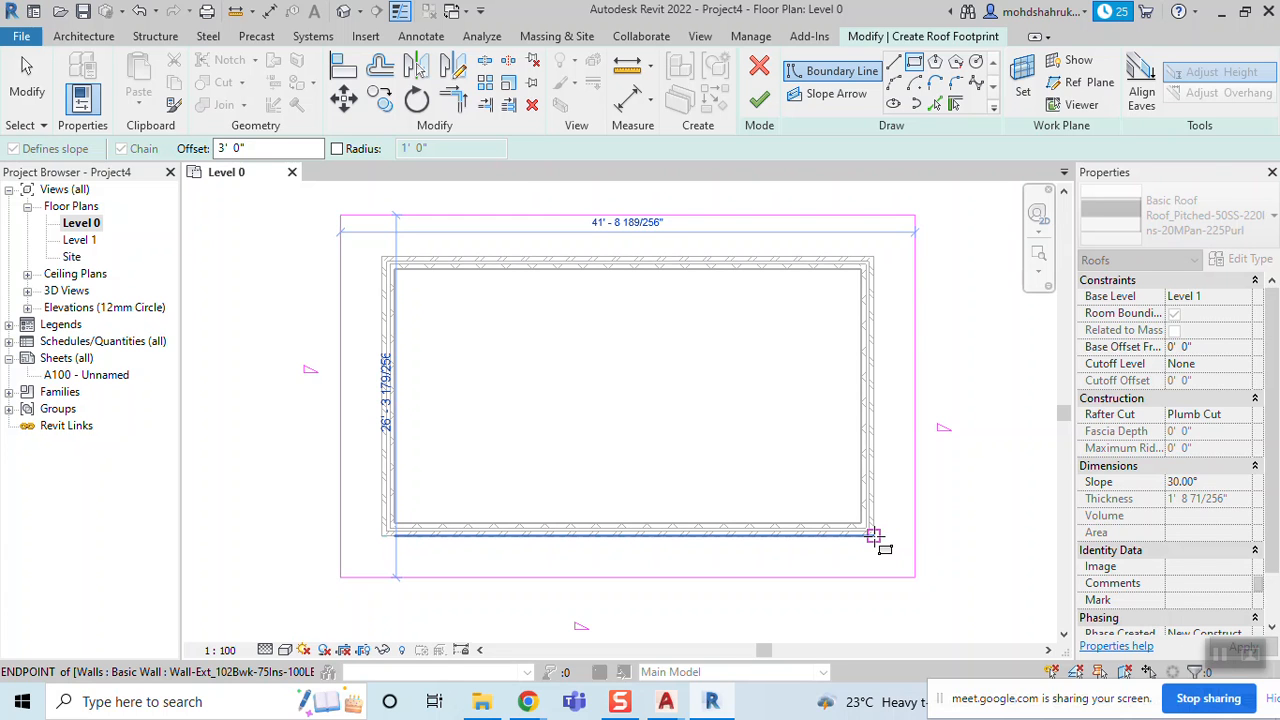
{"action": "key", "text": "space"}
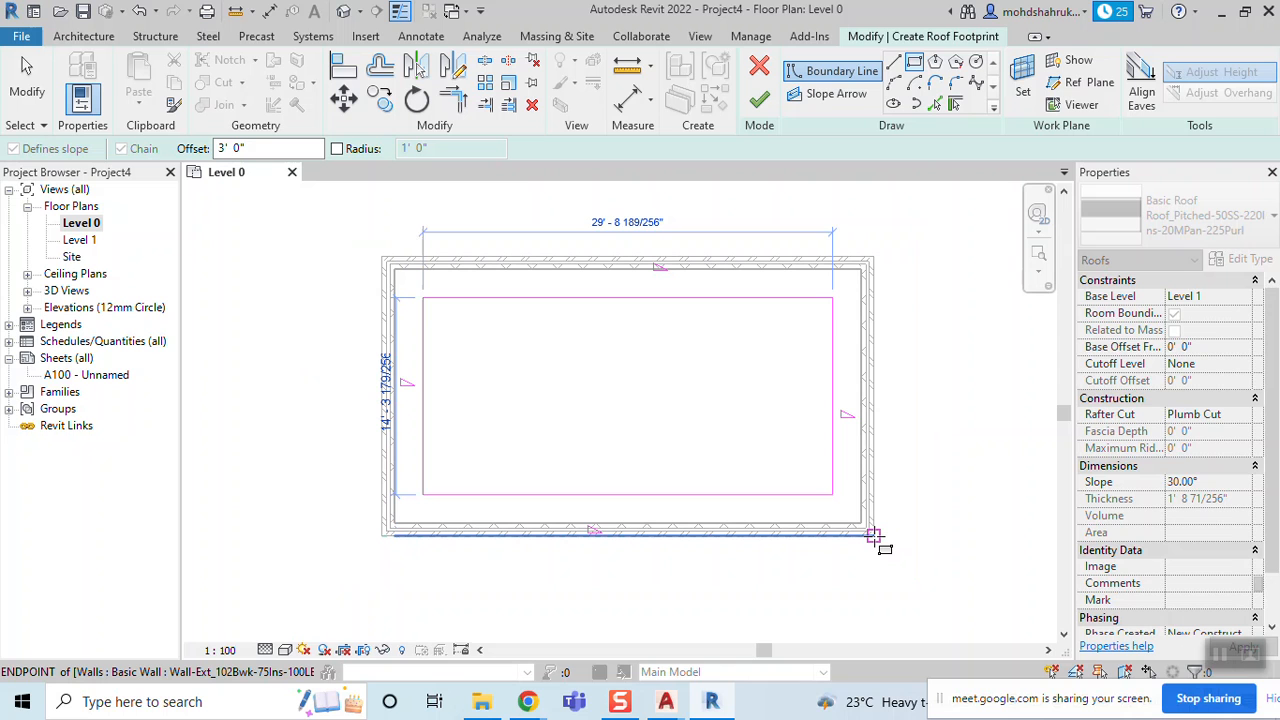
{"action": "key", "text": "space"}
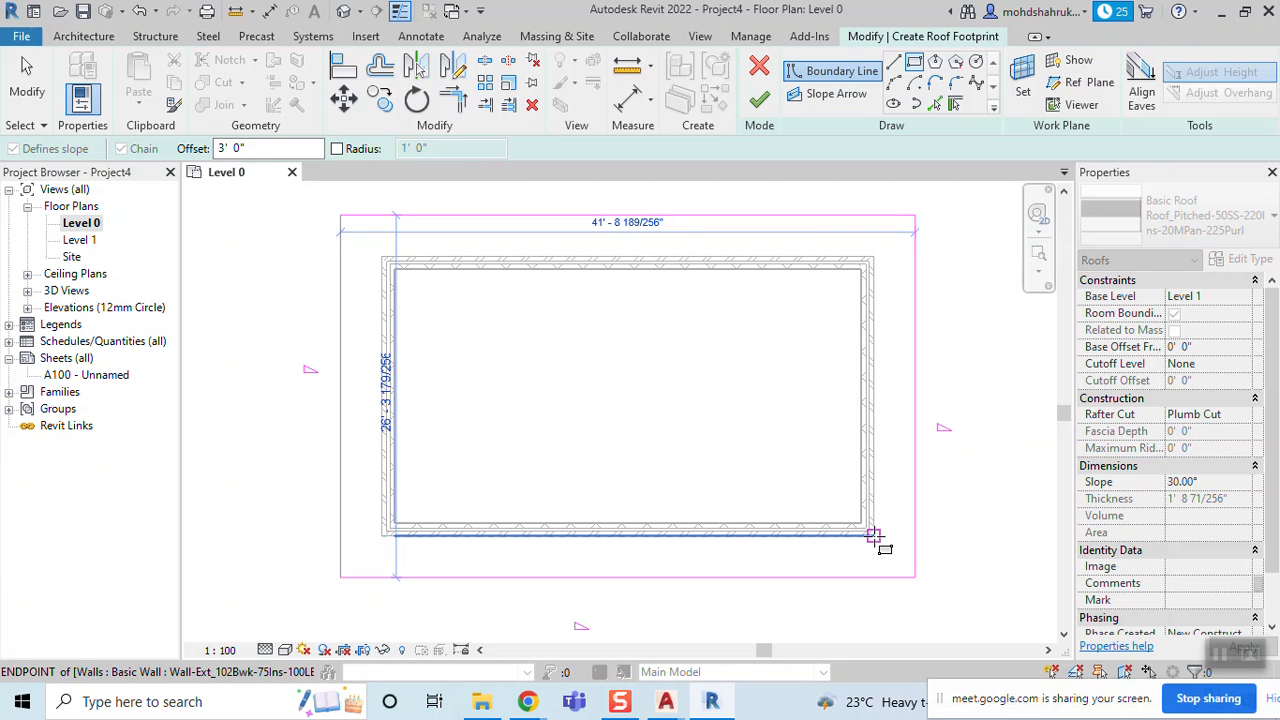
{"action": "key", "text": "space"}
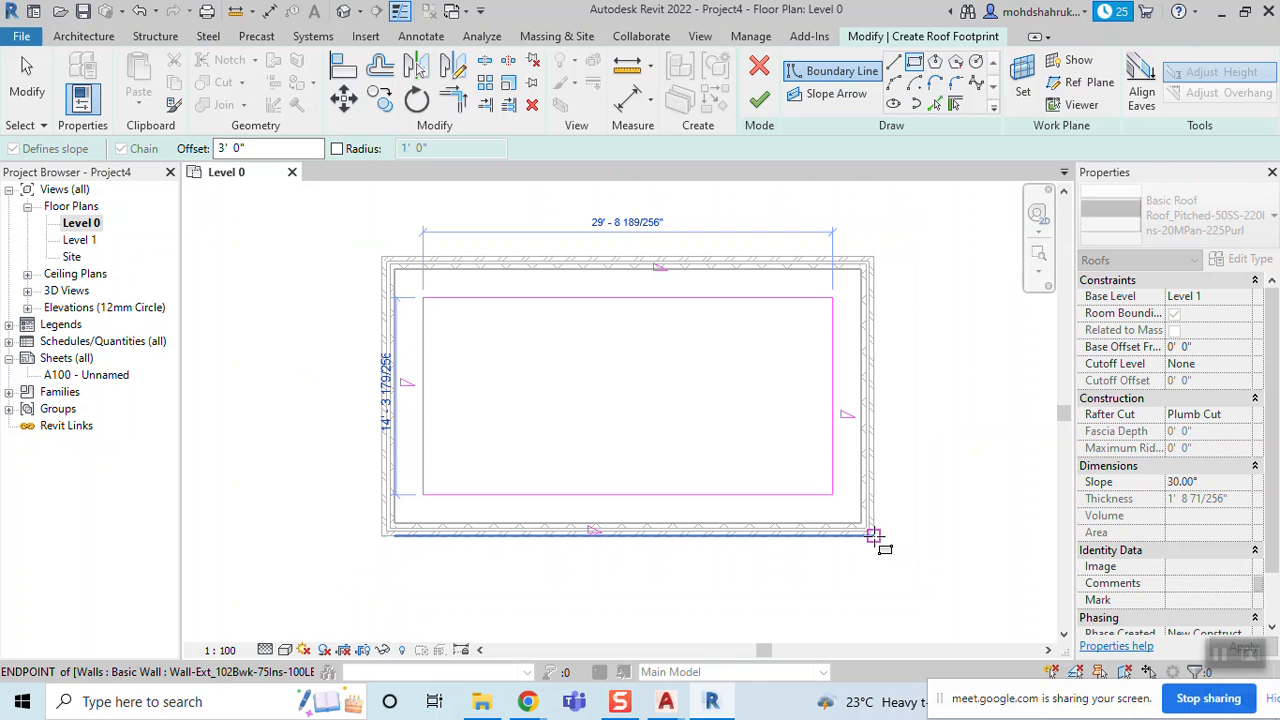
{"action": "key", "text": "space"}
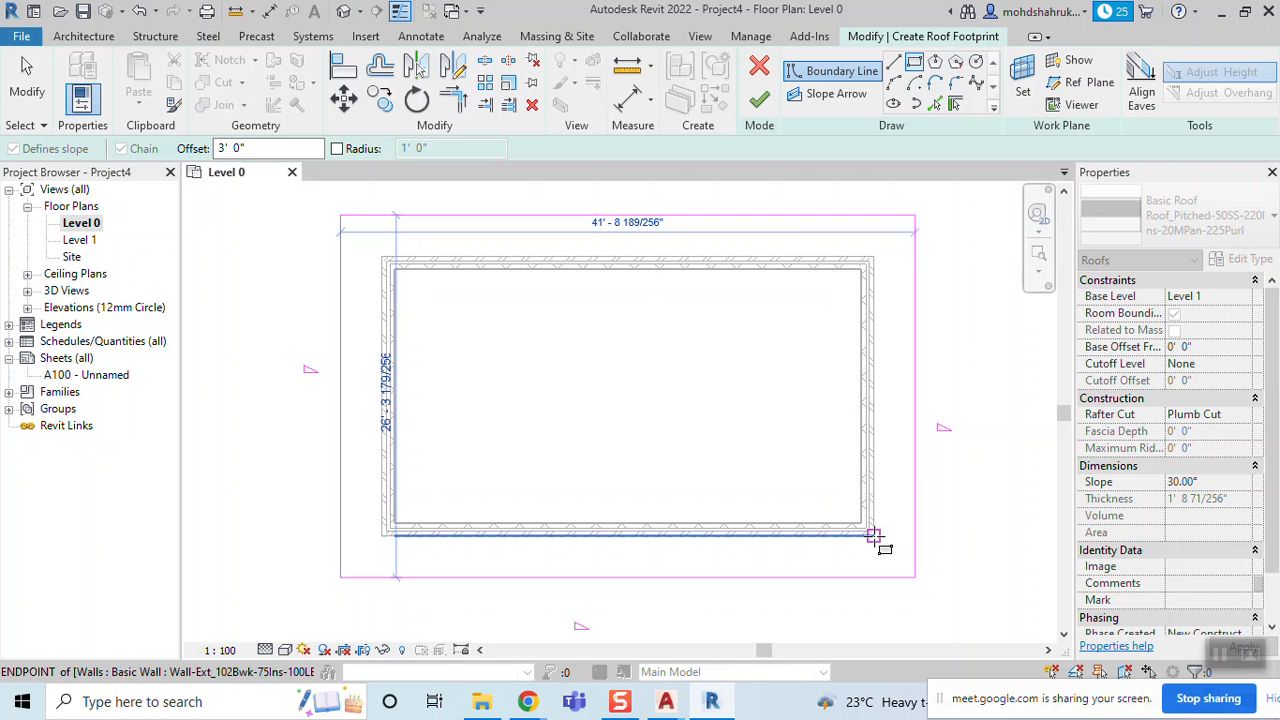
{"action": "left_click", "coordinate": [873, 537]}
{"action": "scroll", "coordinate": [971, 540], "scroll_direction": "down", "scroll_amount": 1}
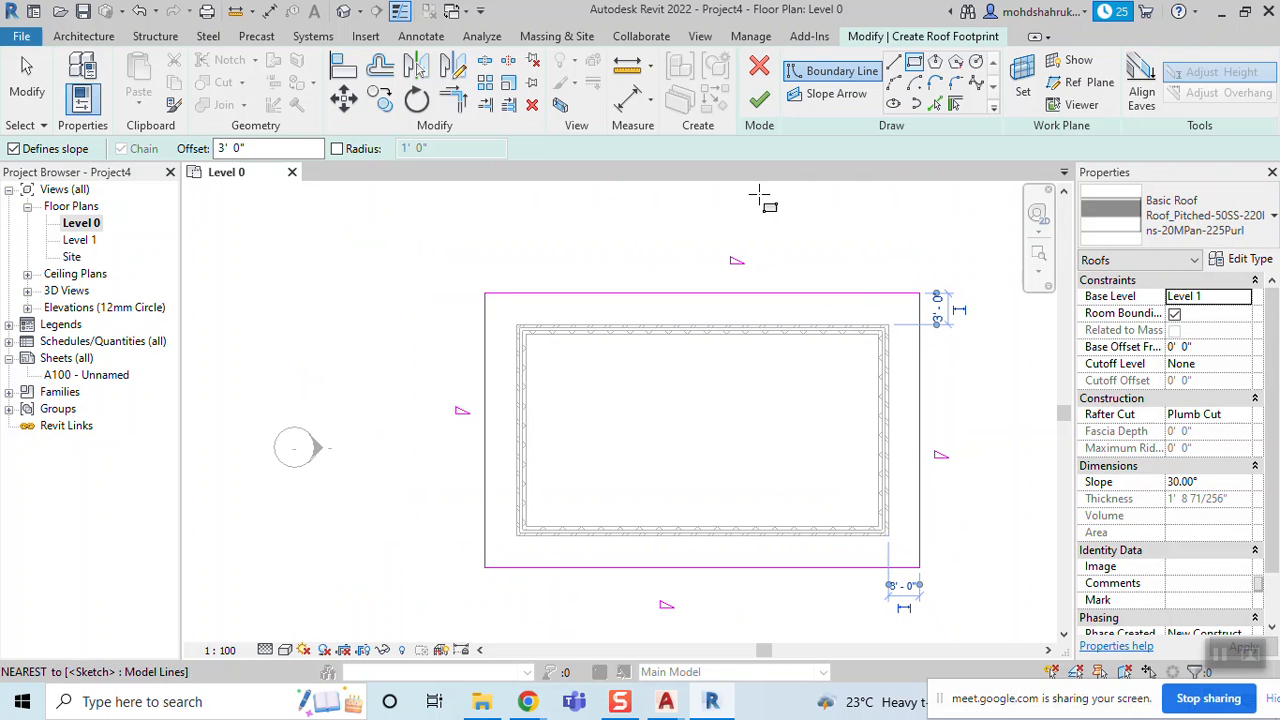
Finish the roof footprint and show the building in the default 3D view
{"action": "left_click", "coordinate": [758, 101]}
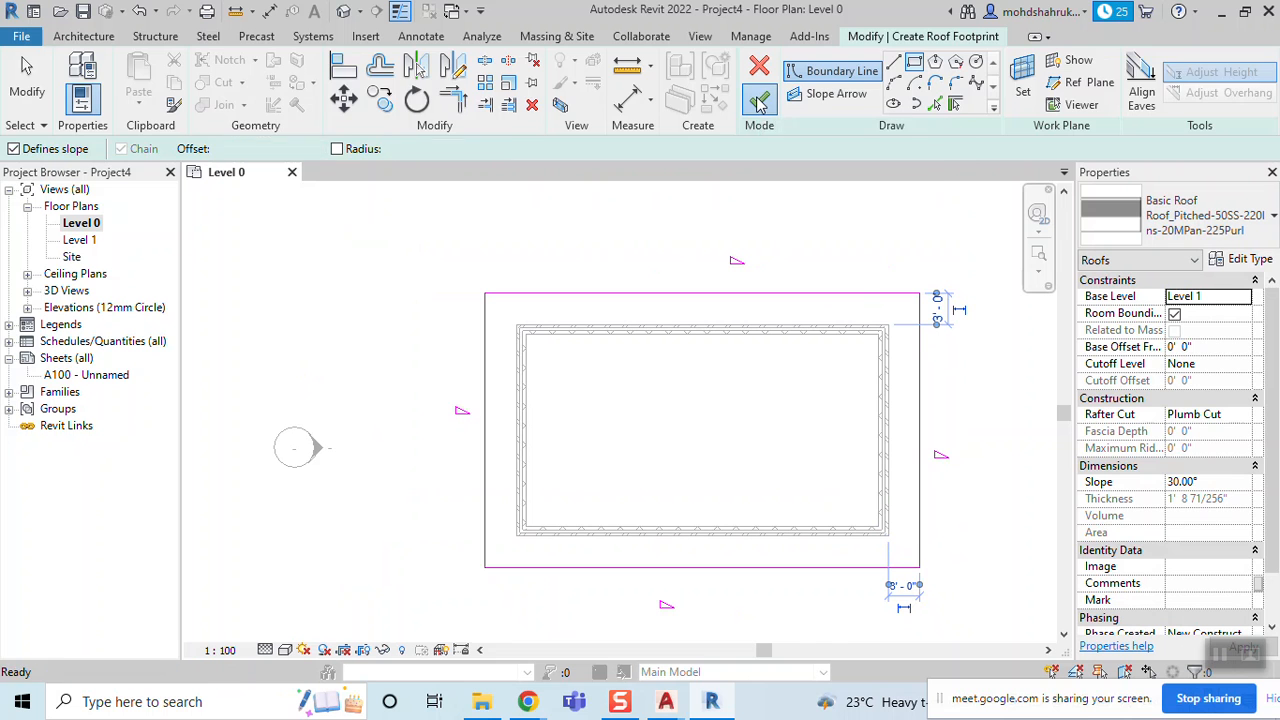
{"action": "left_click", "coordinate": [343, 10]}
{"action": "middle_click_drag", "start_coordinate": [722, 565], "coordinate": [712, 540], "text": "shift"}
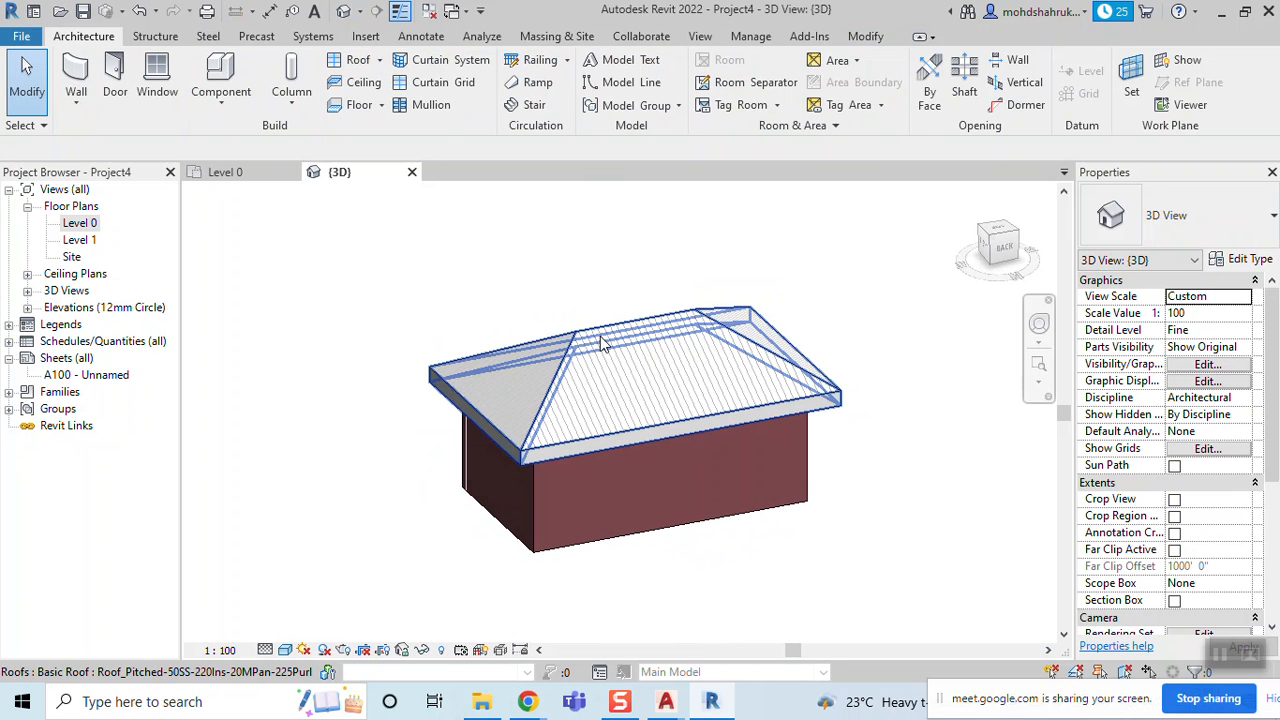
Change the roof's type to Roof_Generic-125mm
{"action": "left_click", "coordinate": [601, 343]}
{"action": "left_click", "coordinate": [1248, 232]}
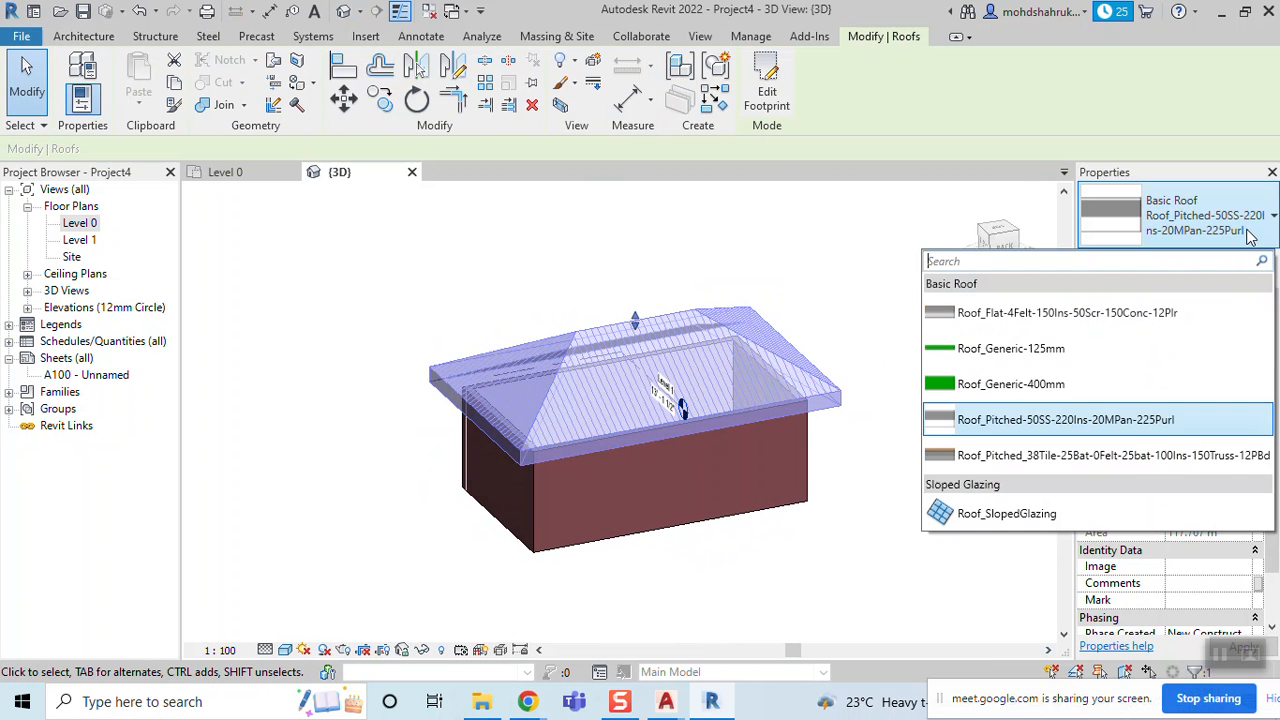
{"action": "left_click", "coordinate": [1003, 360]}
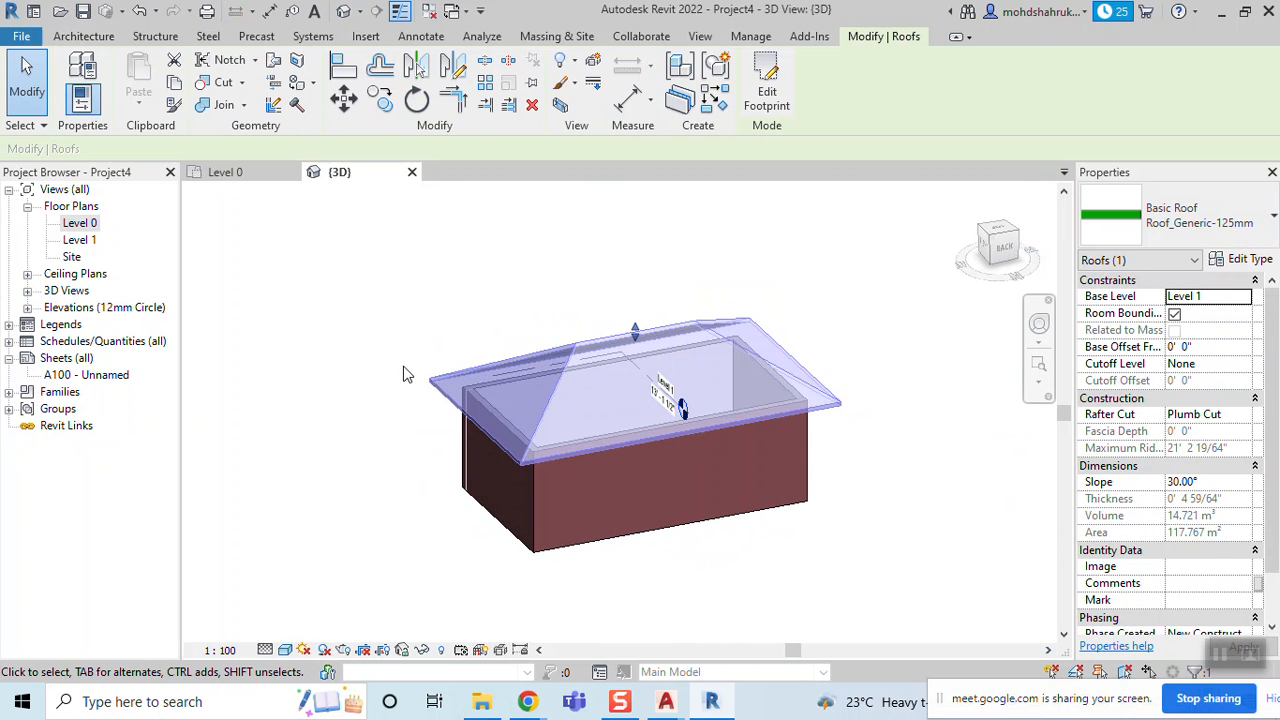
{"action": "left_click", "coordinate": [981, 532]}
Inspect the hip roof in 3D, looking closely at its overhang above the wall corner
{"action": "middle_click_drag", "start_coordinate": [563, 586], "coordinate": [512, 550], "text": "shift"}
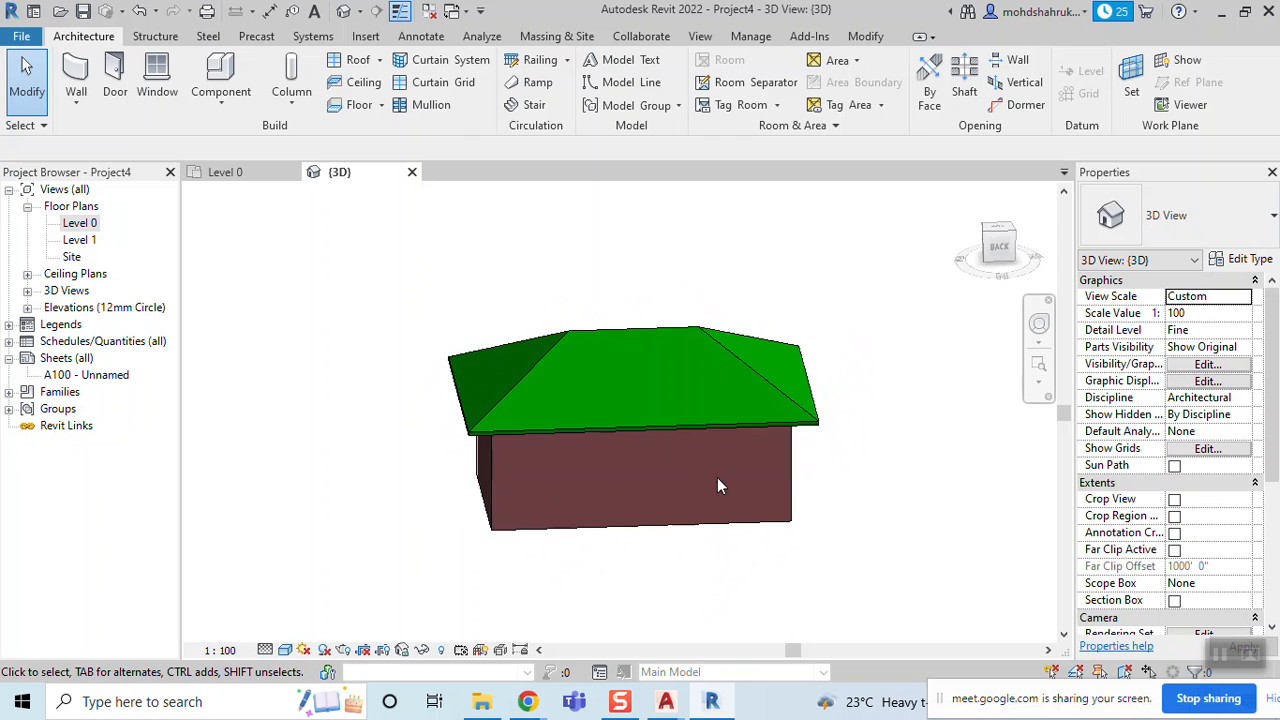
{"action": "middle_click_drag", "start_coordinate": [792, 576], "coordinate": [586, 420], "text": "shift"}
{"action": "scroll", "coordinate": [518, 360], "scroll_direction": "up", "scroll_amount": 3}
{"action": "scroll", "coordinate": [409, 414], "scroll_direction": "up", "scroll_amount": 2}
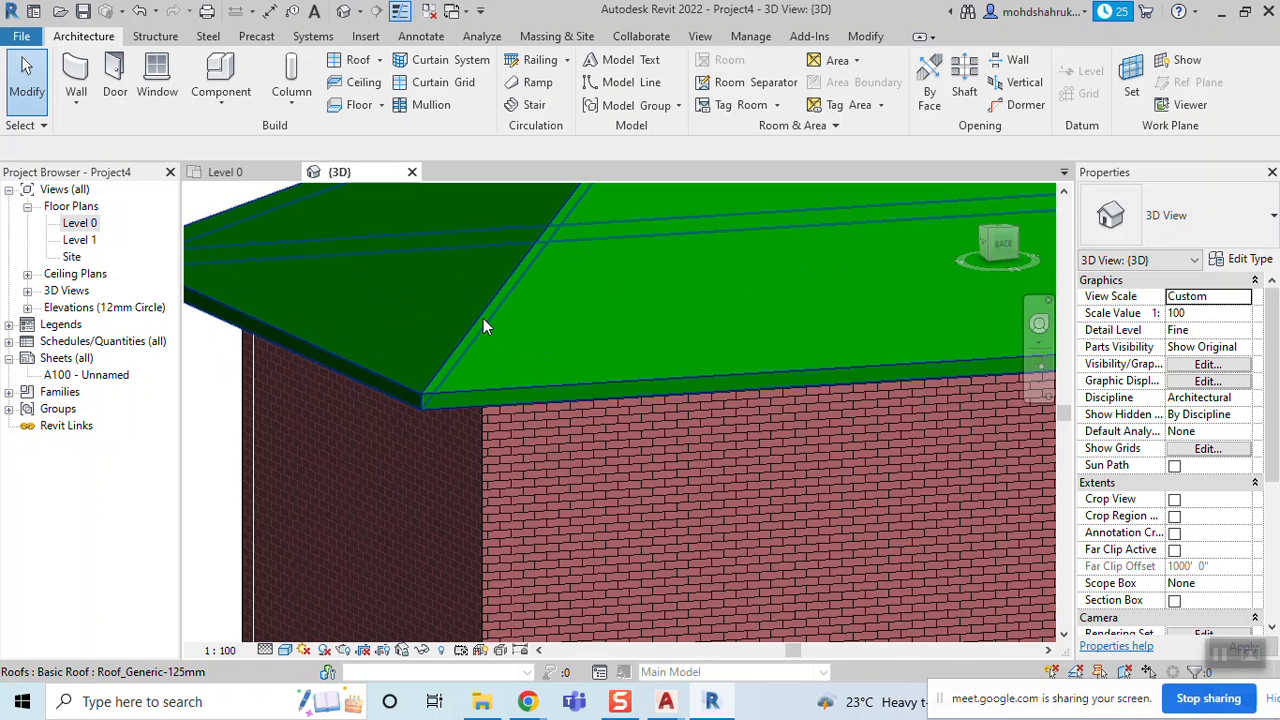
{"action": "middle_click_drag", "start_coordinate": [496, 388], "coordinate": [552, 287], "text": "shift"}
{"action": "scroll", "coordinate": [583, 286], "scroll_direction": "down", "scroll_amount": 4}
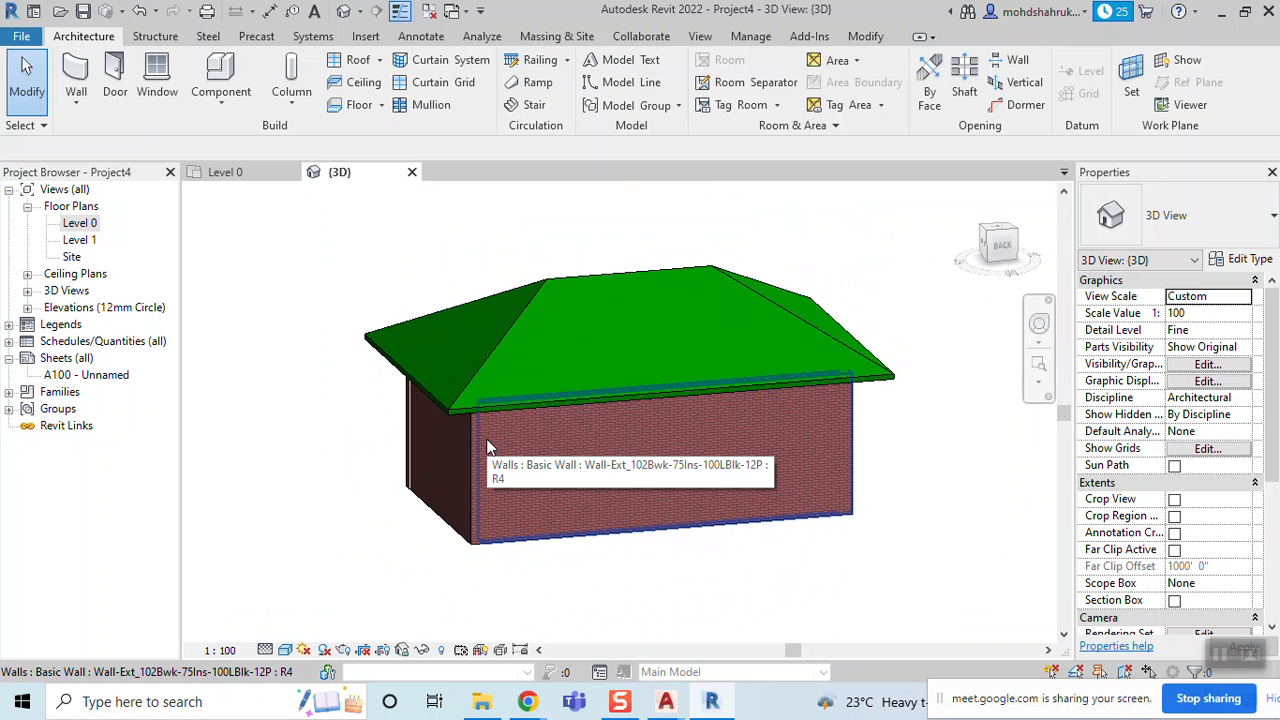
Open the South elevation and the North elevation of the building
{"action": "left_click", "coordinate": [27, 307]}
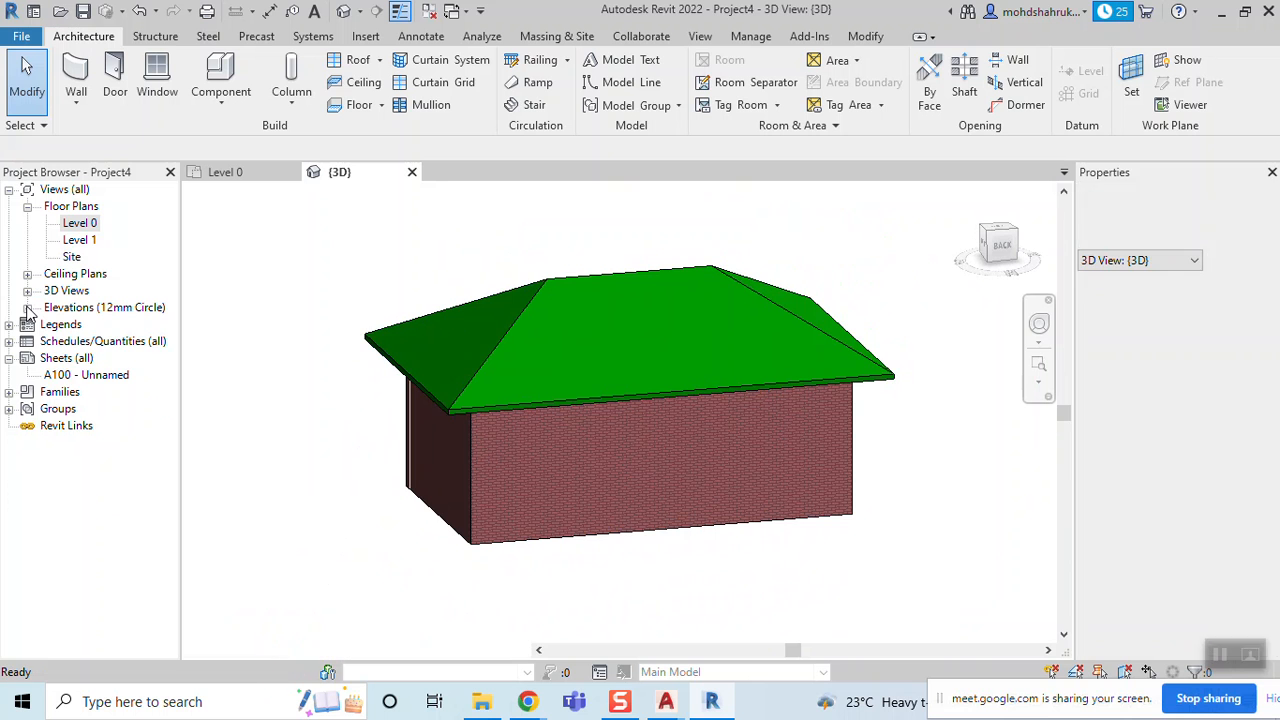
{"action": "double_click", "coordinate": [77, 358]}
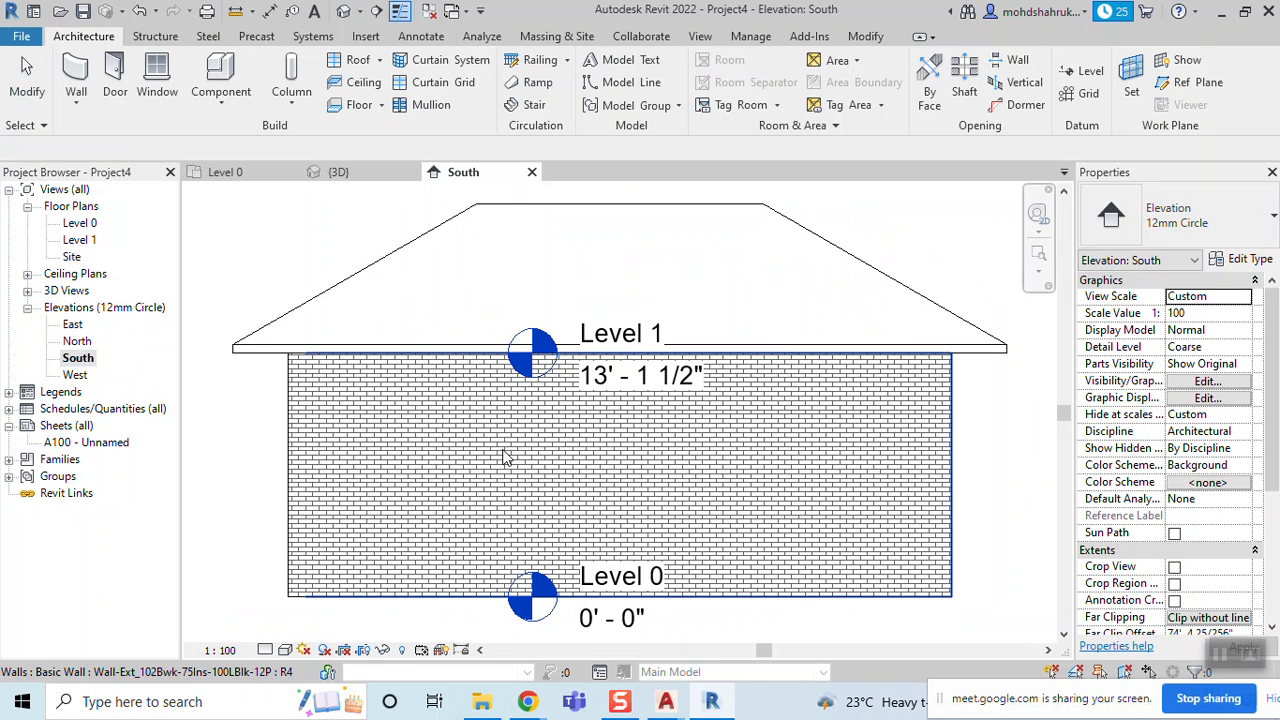
{"action": "left_click", "coordinate": [78, 341]}
{"action": "double_click", "coordinate": [80, 342]}
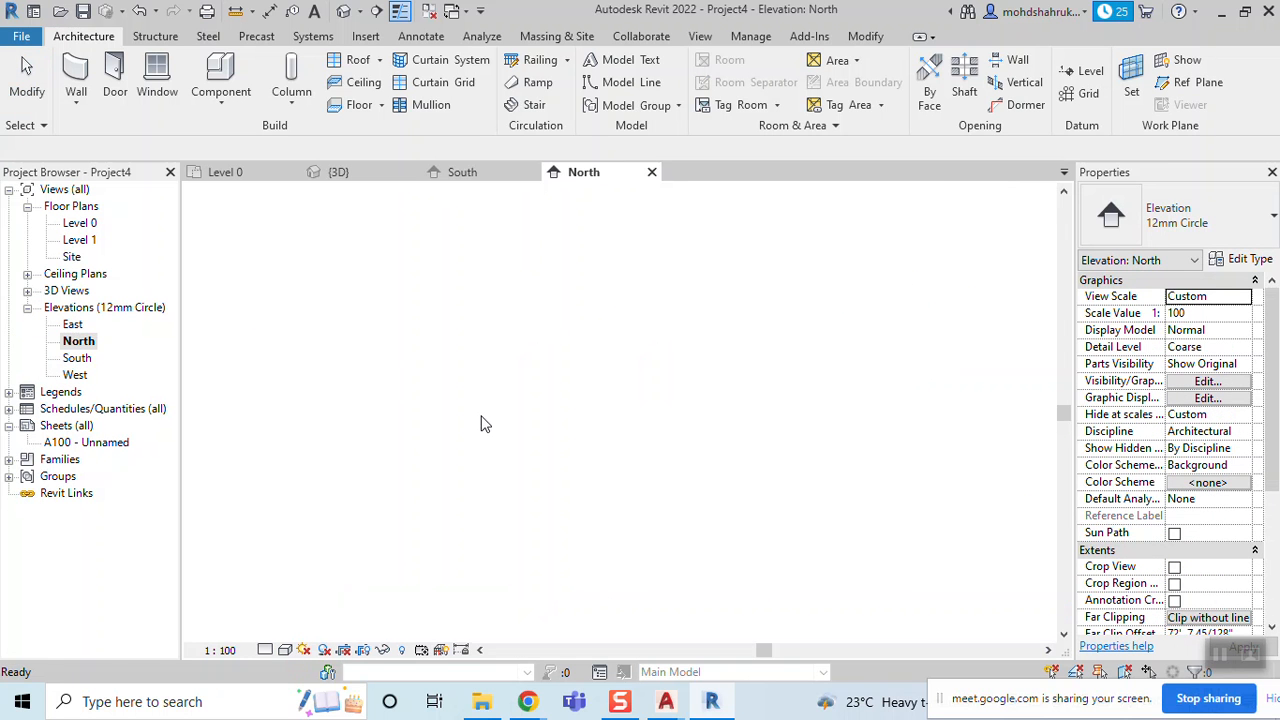
Set the North elevation's visual style to Wireframe and check where the wall meets the roof
{"action": "left_click", "coordinate": [264, 650]}
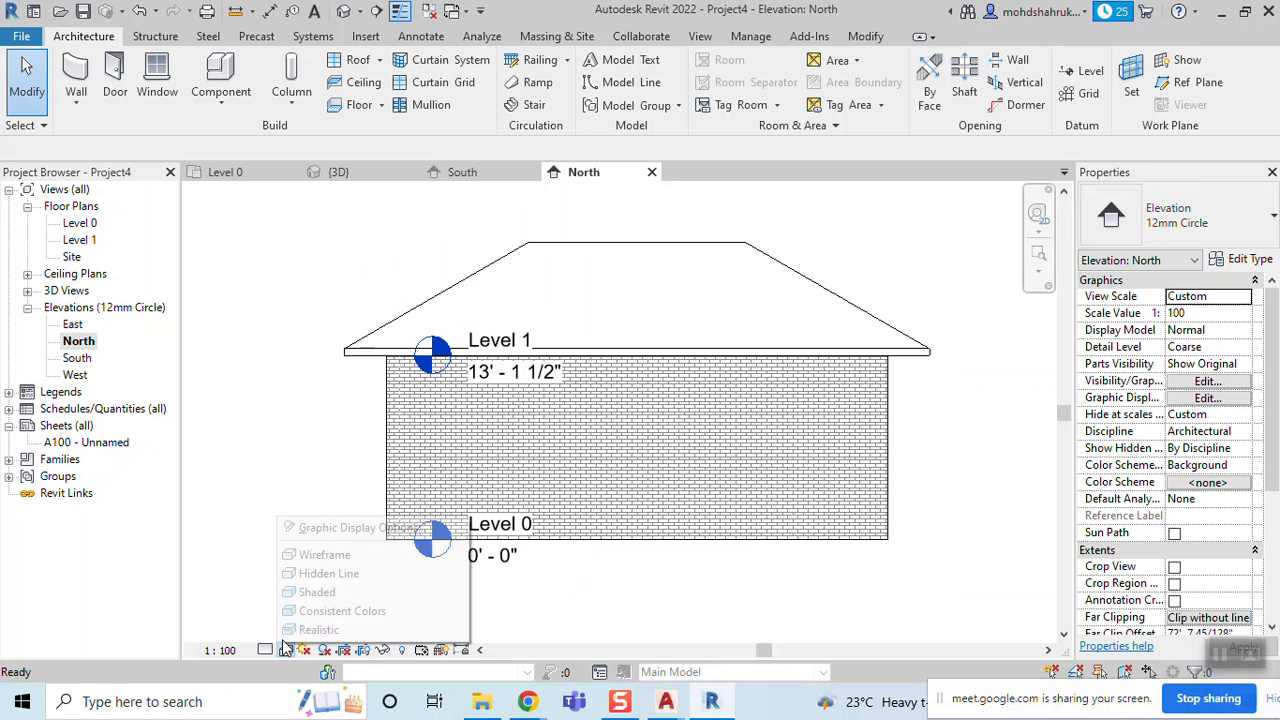
{"action": "left_click", "coordinate": [330, 553]}
{"action": "scroll", "coordinate": [466, 400], "scroll_direction": "up", "scroll_amount": 2}
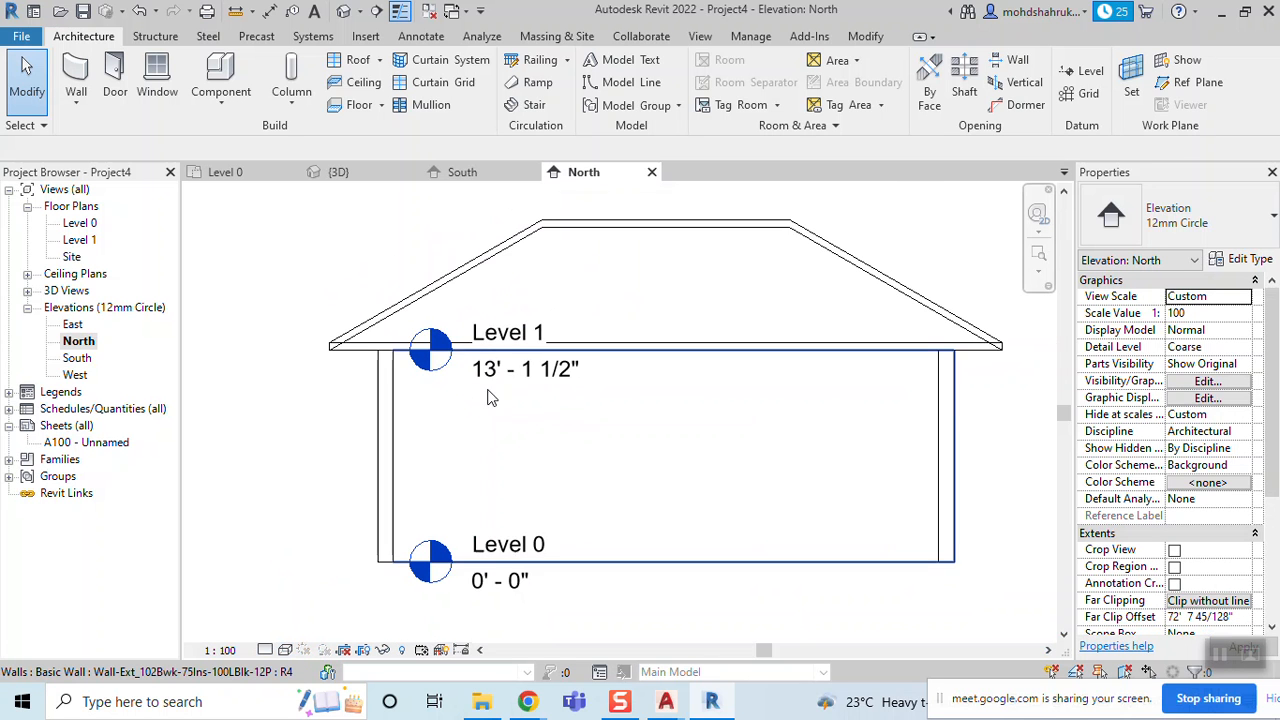
{"action": "left_click", "coordinate": [910, 355]}
{"action": "middle_click_drag", "start_coordinate": [894, 410], "coordinate": [903, 429]}
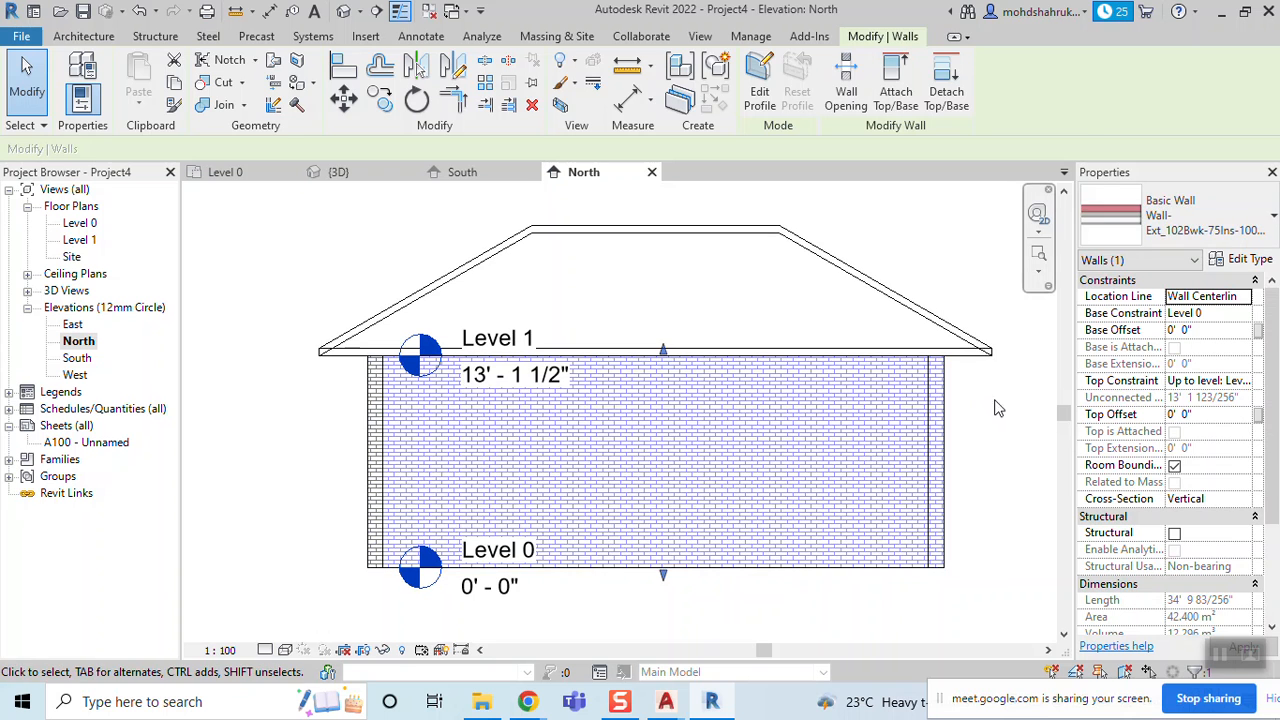
{"action": "left_click", "coordinate": [997, 408]}
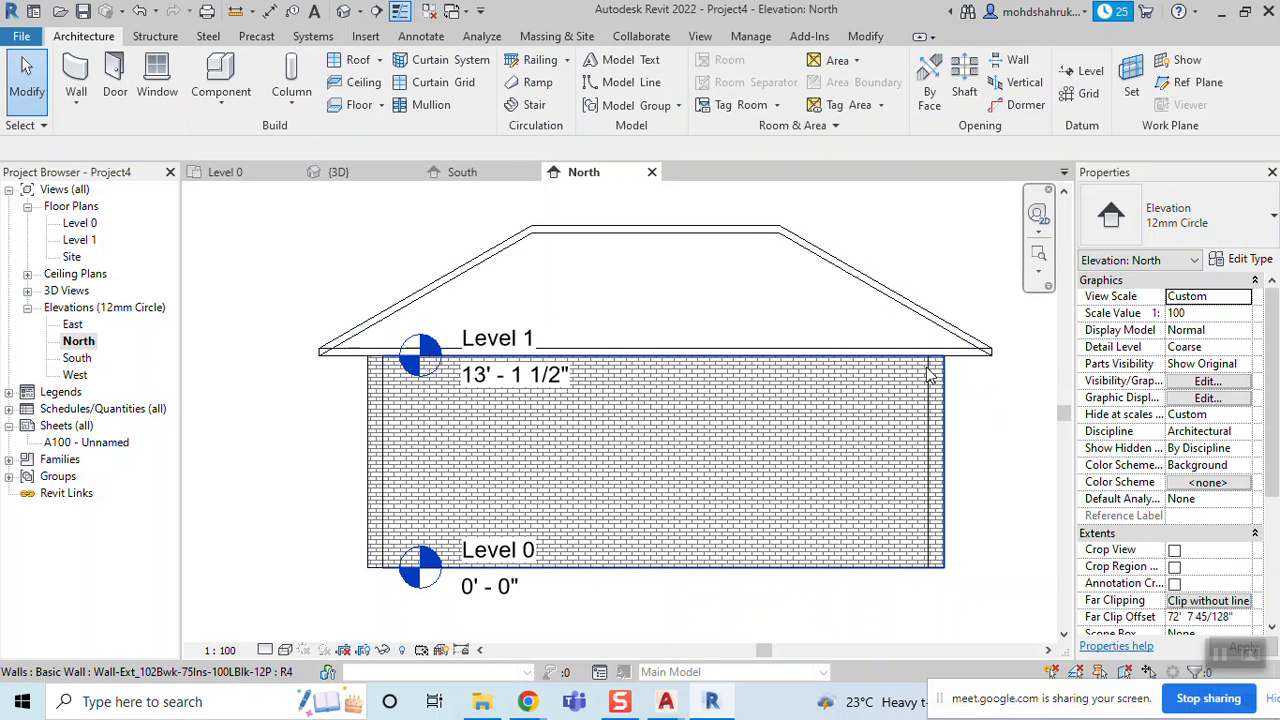
{"action": "scroll", "coordinate": [928, 372], "scroll_direction": "up", "scroll_amount": 2}
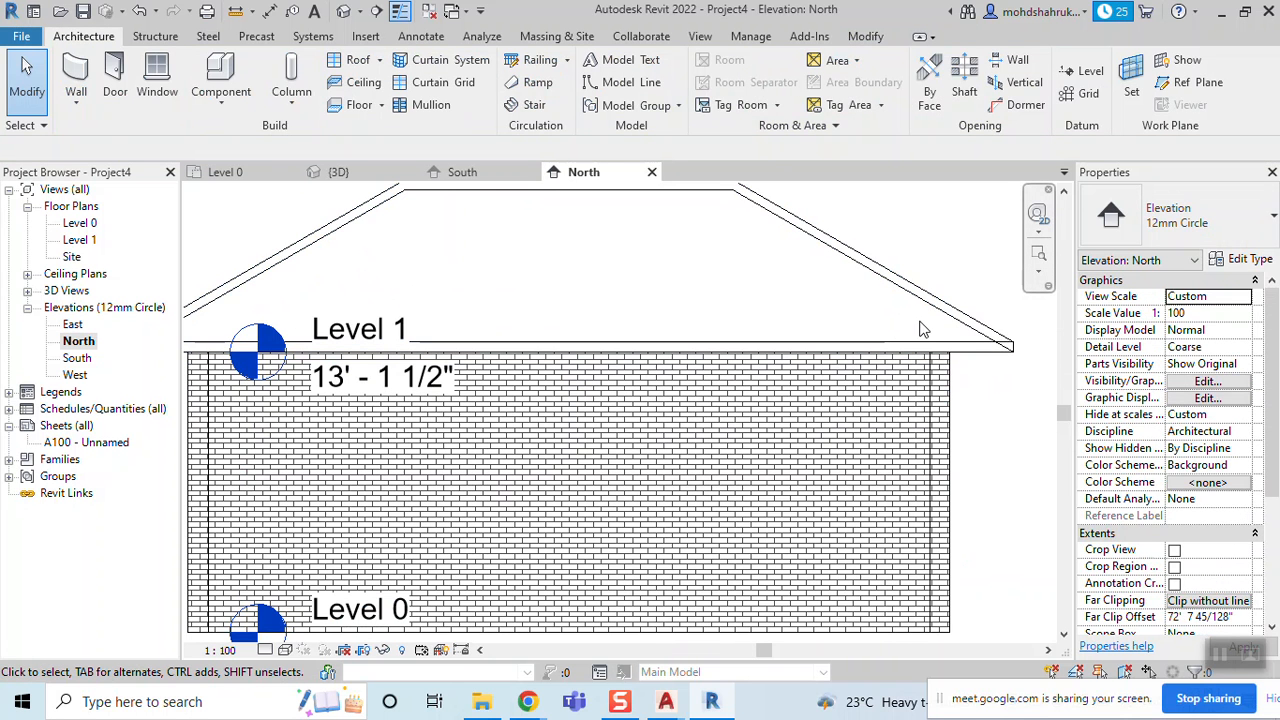
Return to the 3D view and set its visual style to Wireframe
{"action": "left_click", "coordinate": [338, 172]}
{"action": "middle_click_drag", "start_coordinate": [640, 370], "coordinate": [410, 465], "text": "shift"}
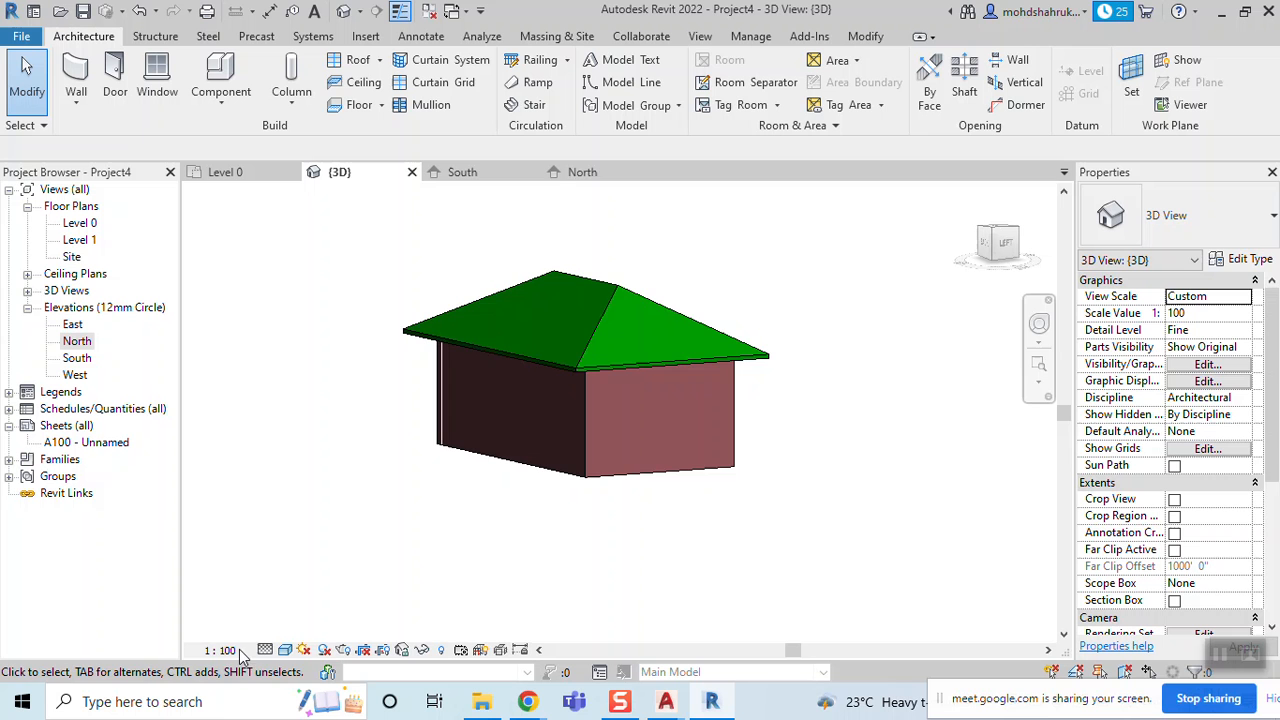
{"action": "left_click", "coordinate": [286, 654]}
{"action": "left_click", "coordinate": [330, 571]}
{"action": "middle_click_drag", "start_coordinate": [557, 423], "coordinate": [601, 401], "text": "shift"}
{"action": "scroll", "coordinate": [551, 306], "scroll_direction": "up", "scroll_amount": 5}
{"action": "mouse_move", "coordinate": [552, 306]}
{"action": "middle_mouse_down", "text": "shift"}
{"action": "mouse_move", "coordinate": [570, 331]}
{"action": "mouse_move", "coordinate": [554, 320]}
{"action": "middle_mouse_up", "text": "shift"}
{"action": "left_click", "coordinate": [284, 655]}
{"action": "left_click", "coordinate": [326, 549]}
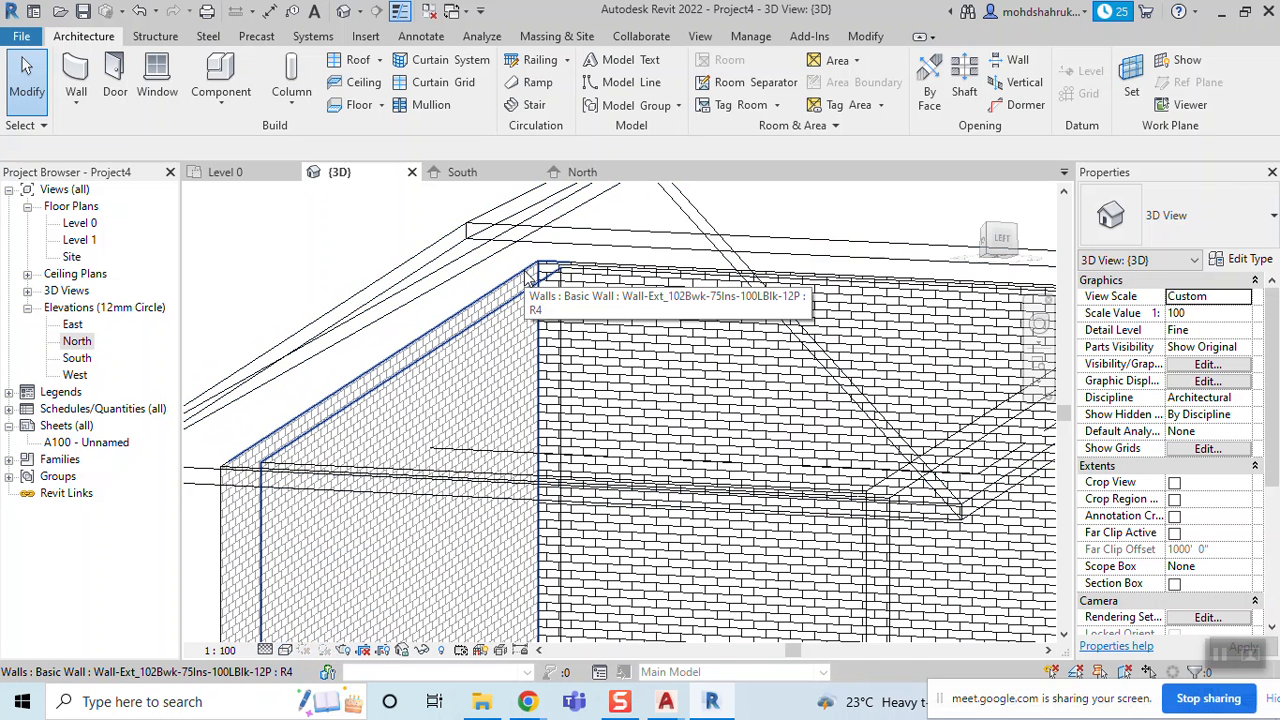
Examine how the roof sits over the walls in the wireframe 3D view, selecting the roof and one long wall
{"action": "left_click", "coordinate": [507, 258]}
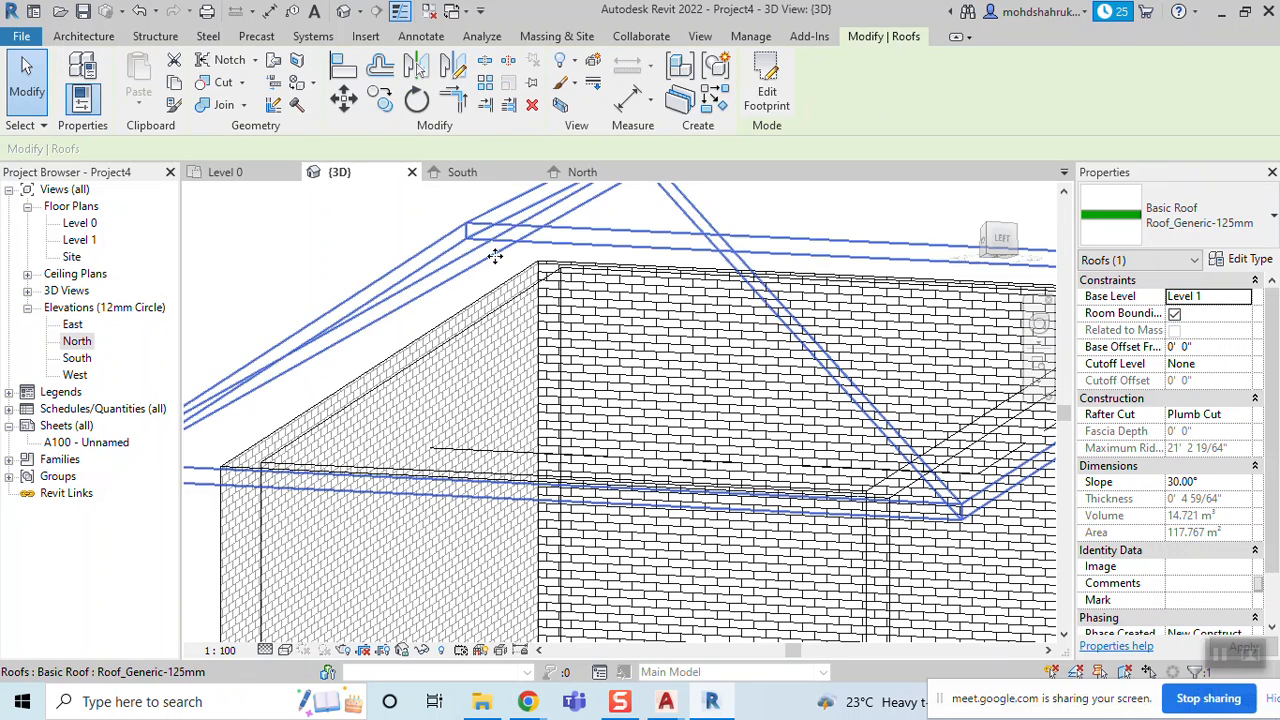
{"action": "scroll", "coordinate": [515, 270], "scroll_direction": "down", "scroll_amount": 4}
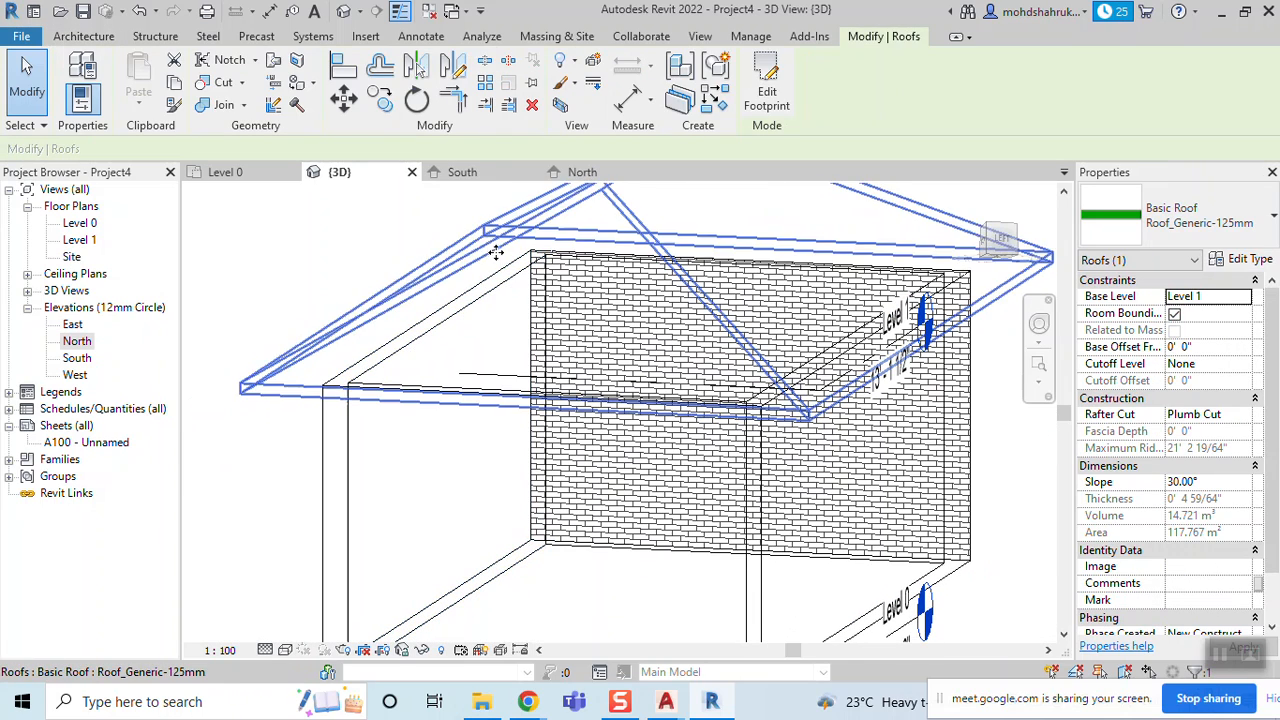
{"action": "scroll", "coordinate": [497, 270], "scroll_direction": "down", "scroll_amount": 3}
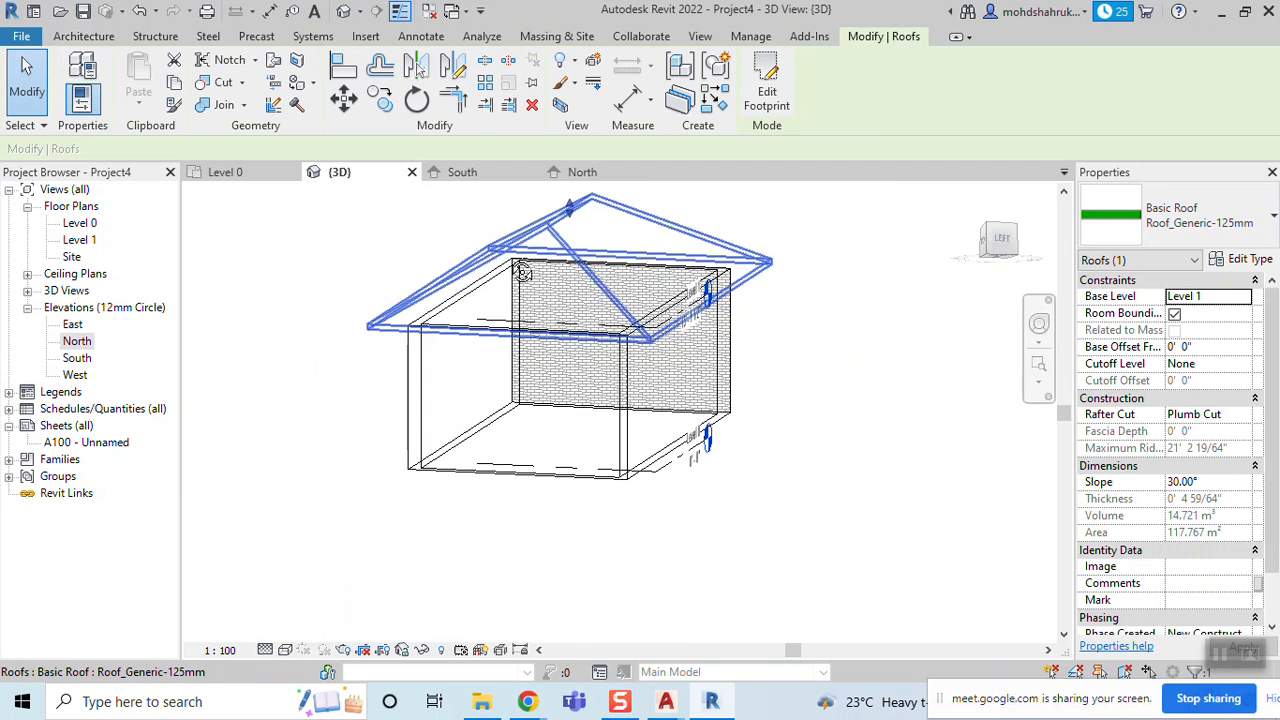
{"action": "middle_click_drag", "start_coordinate": [497, 270], "coordinate": [537, 410], "text": "shift"}
{"action": "middle_click_drag", "start_coordinate": [588, 482], "coordinate": [790, 492], "text": "shift"}
{"action": "left_click", "coordinate": [785, 547]}
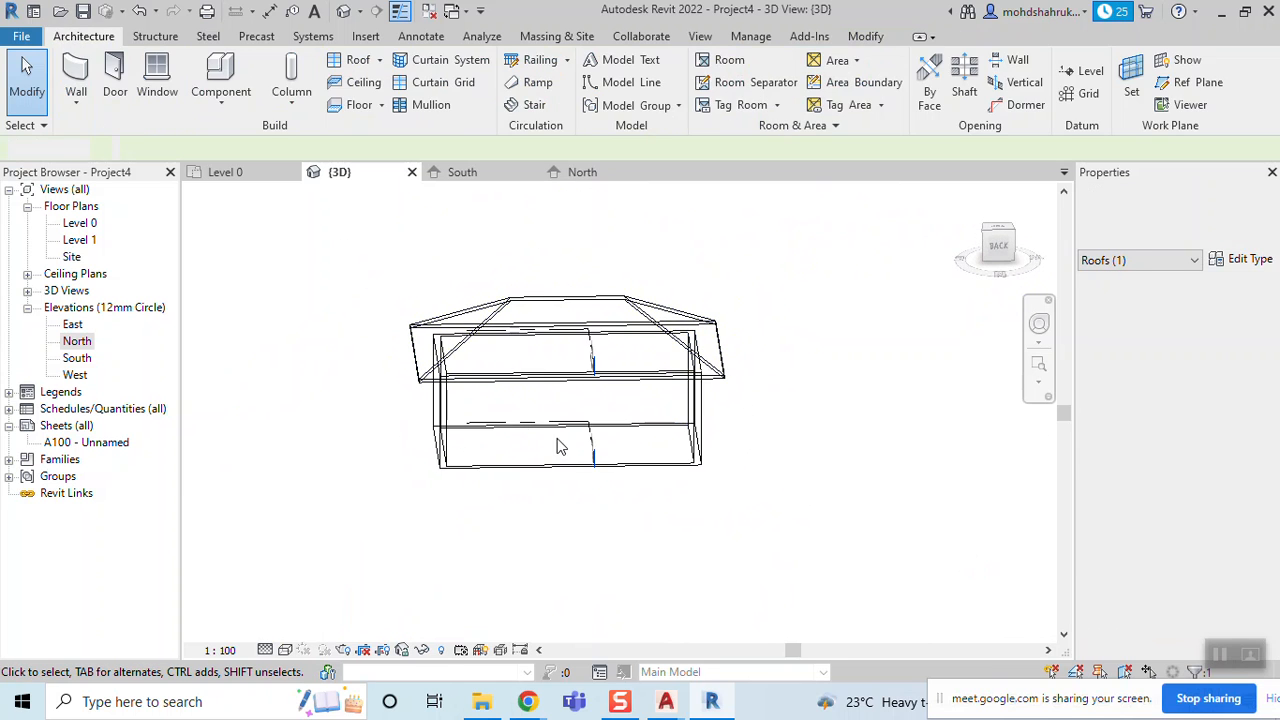
{"action": "left_click", "coordinate": [473, 523]}
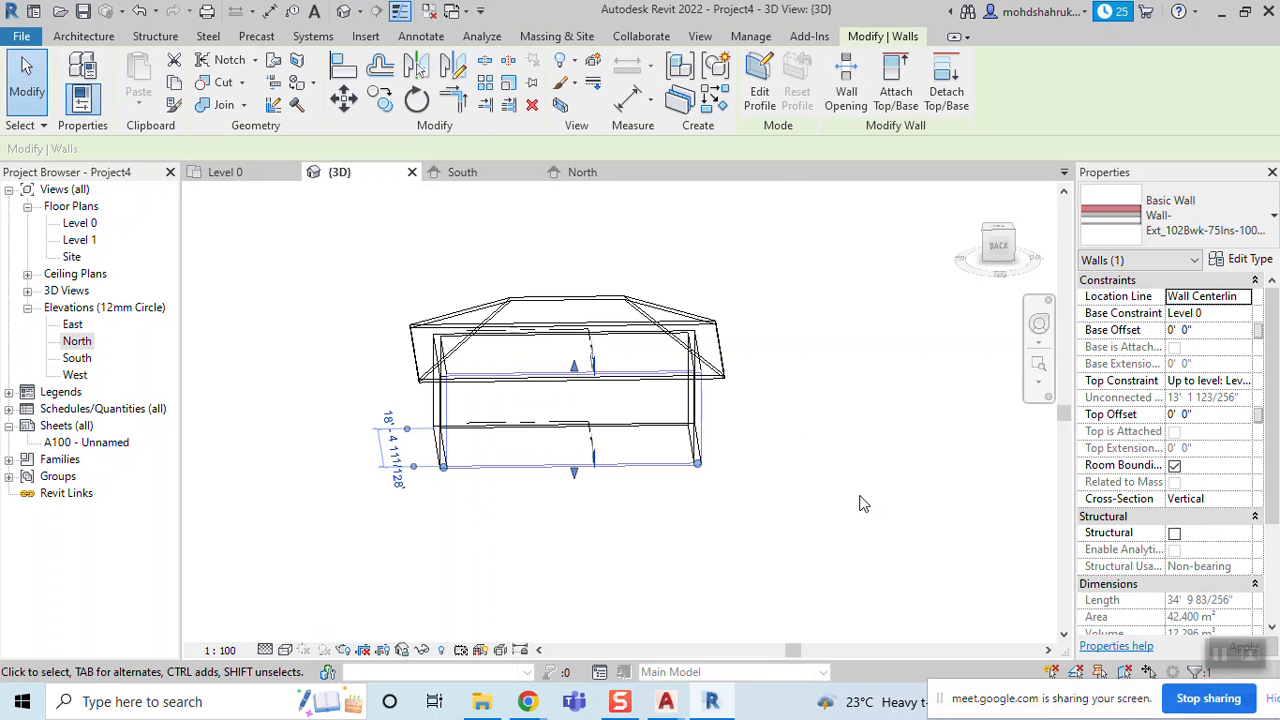
Select all four walls of the building and attach their tops to the hip roof
{"action": "key", "text": "s"}
{"action": "key", "text": "a"}
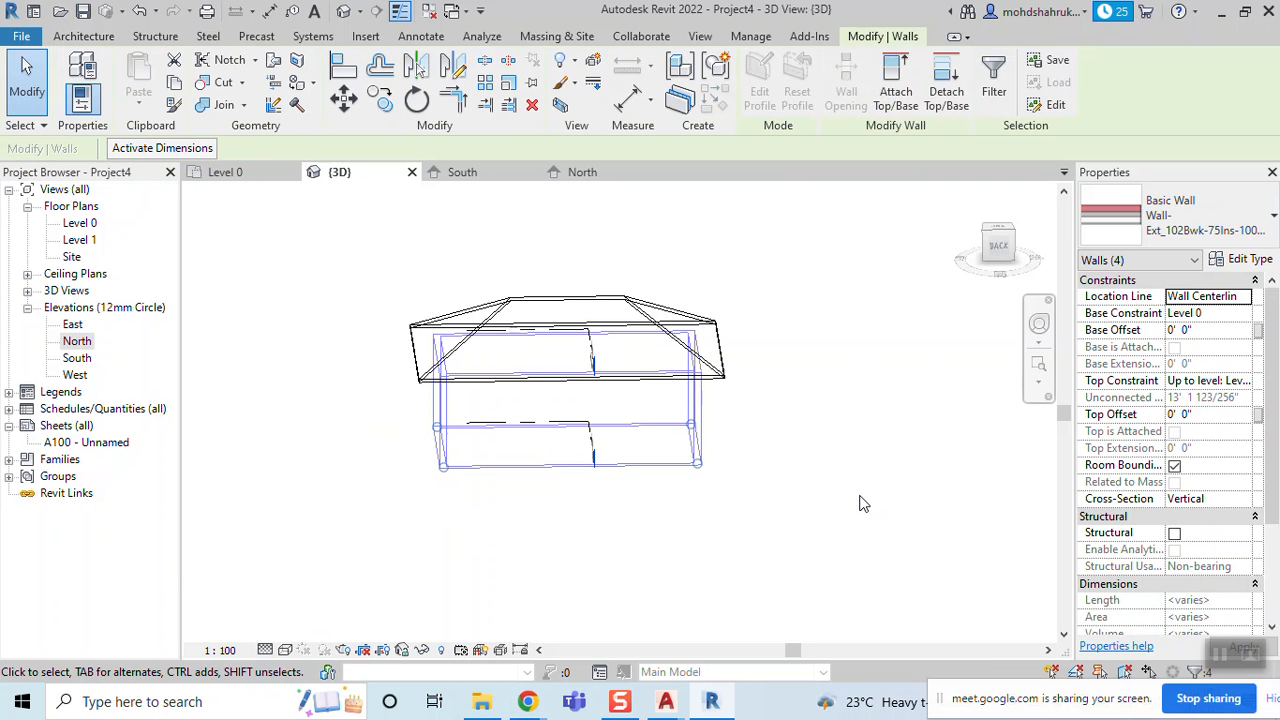
{"action": "left_click", "coordinate": [897, 92]}
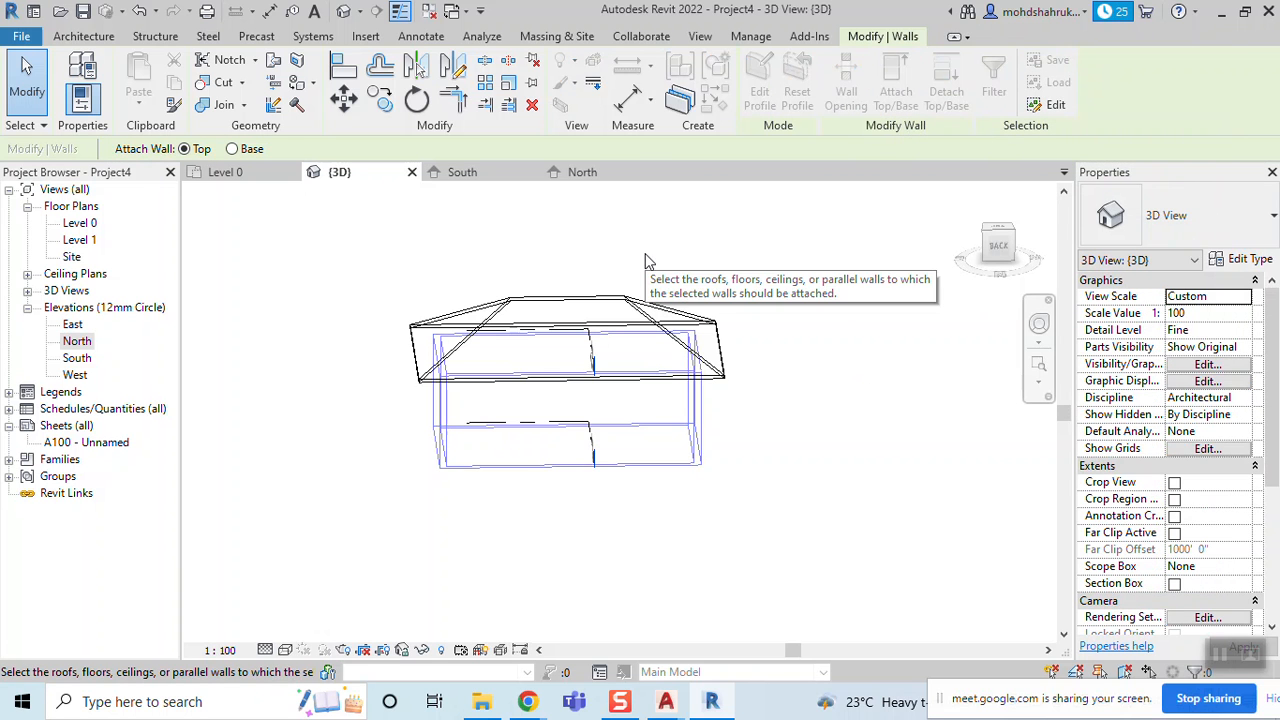
{"action": "left_click", "coordinate": [519, 305]}
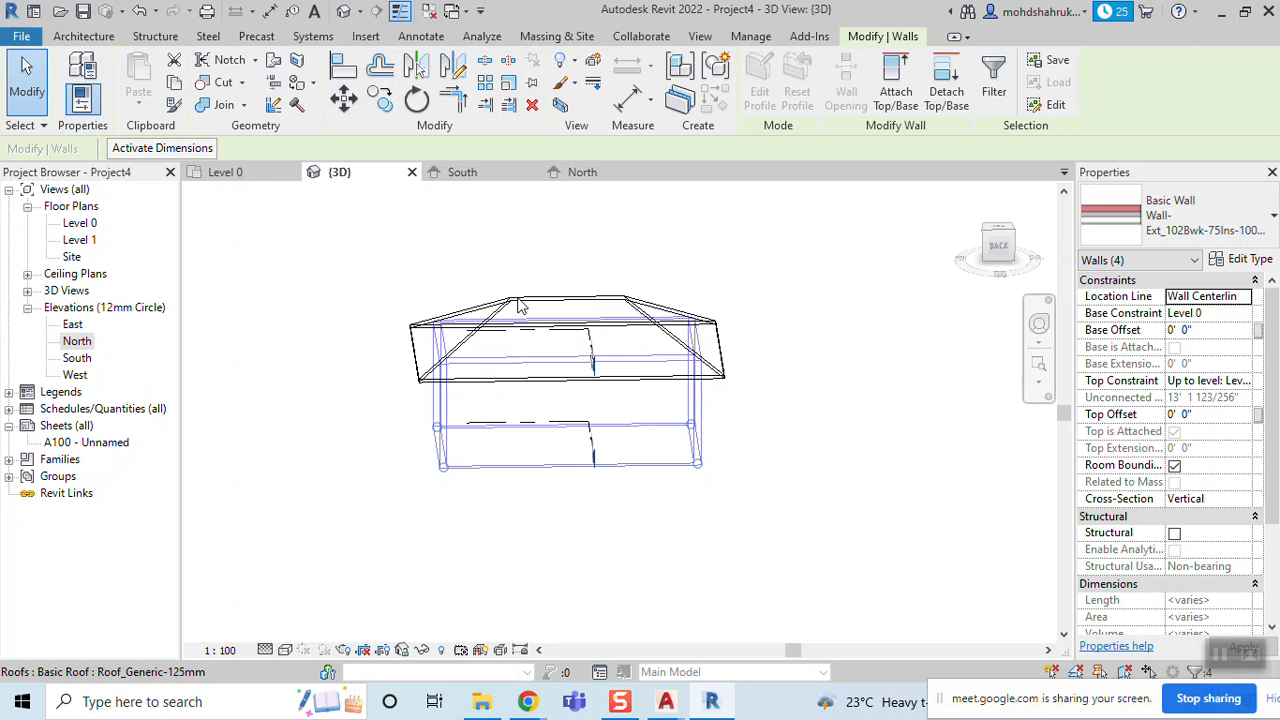
{"action": "middle_click_drag", "start_coordinate": [543, 449], "coordinate": [590, 418], "text": "shift"}
{"action": "scroll", "coordinate": [463, 380], "scroll_direction": "up", "scroll_amount": 5}
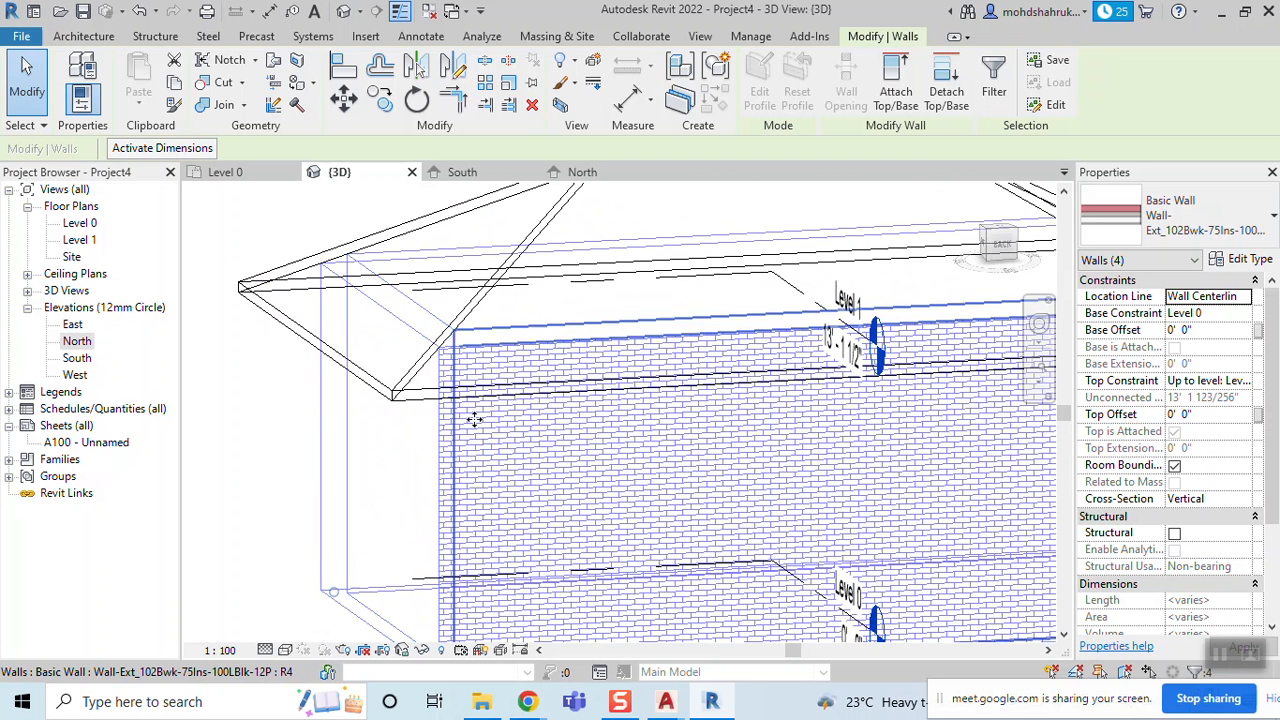
{"action": "scroll", "coordinate": [445, 333], "scroll_direction": "down", "scroll_amount": 5}
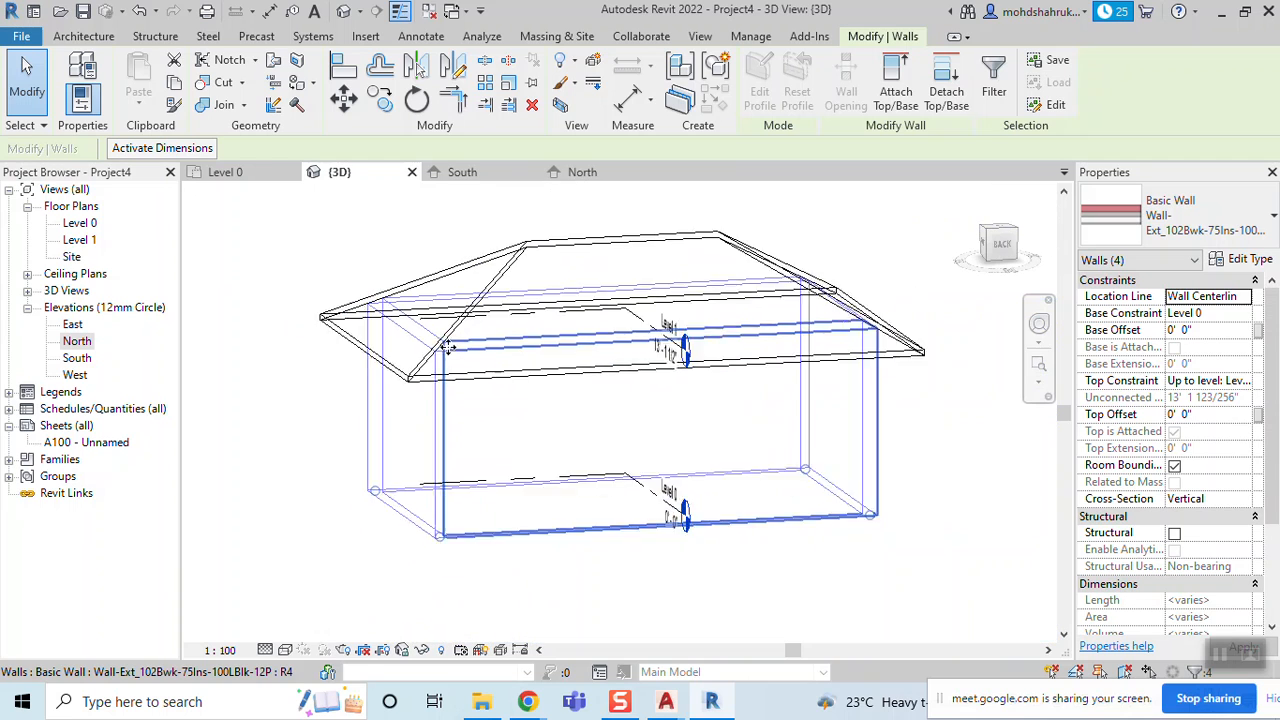
Set the 3D view's visual style to Shaded and inspect the walls and roof from several sides
{"action": "left_click", "coordinate": [287, 649]}
{"action": "left_click", "coordinate": [318, 591]}
{"action": "middle_click_drag", "start_coordinate": [626, 609], "coordinate": [661, 451], "text": "shift"}
{"action": "left_click", "coordinate": [342, 392]}
{"action": "middle_click_drag", "start_coordinate": [506, 288], "coordinate": [660, 397], "text": "shift"}
Set the hip roof's slope to 60°
{"action": "left_click", "coordinate": [475, 302]}
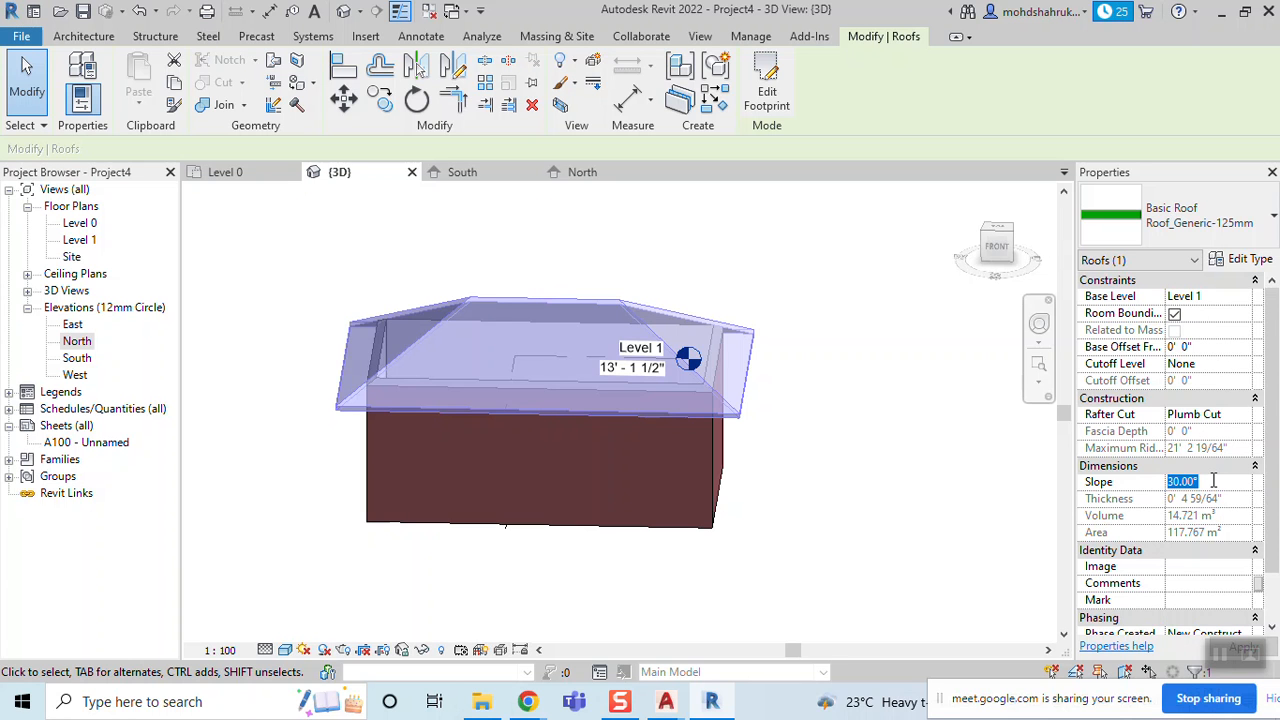
{"action": "key", "text": "Return"}
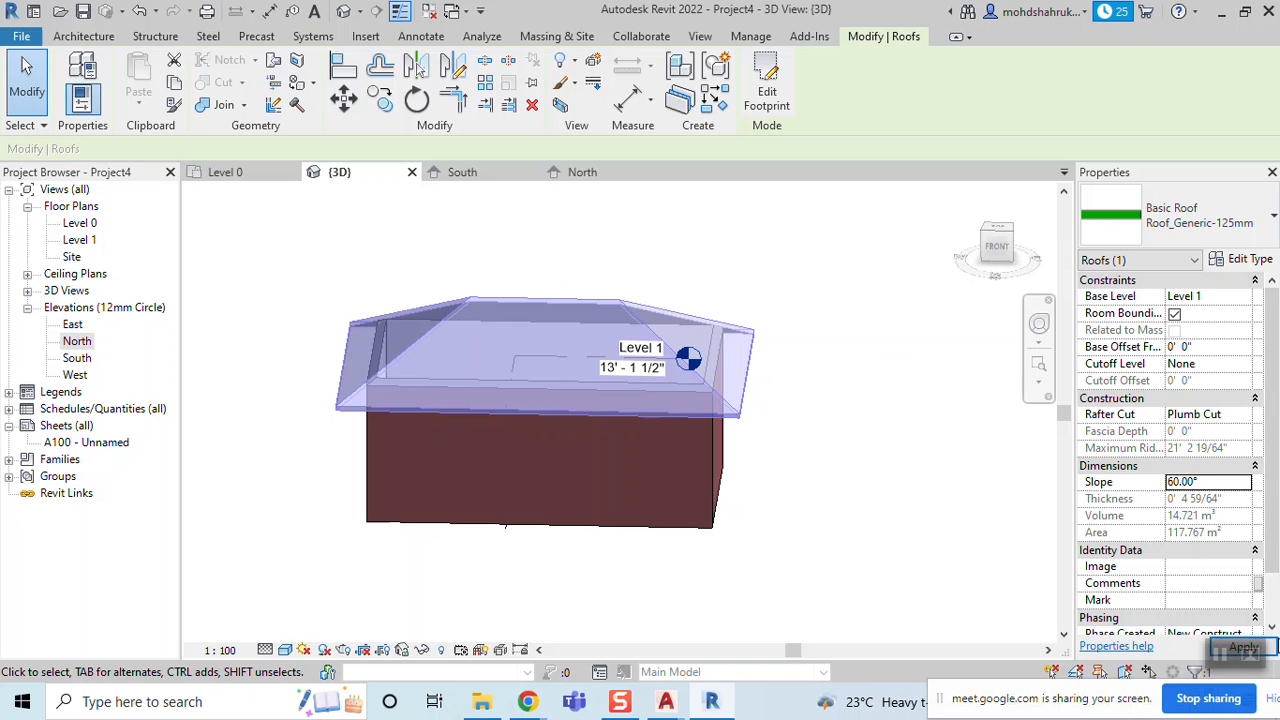
{"action": "left_click", "coordinate": [1274, 650]}
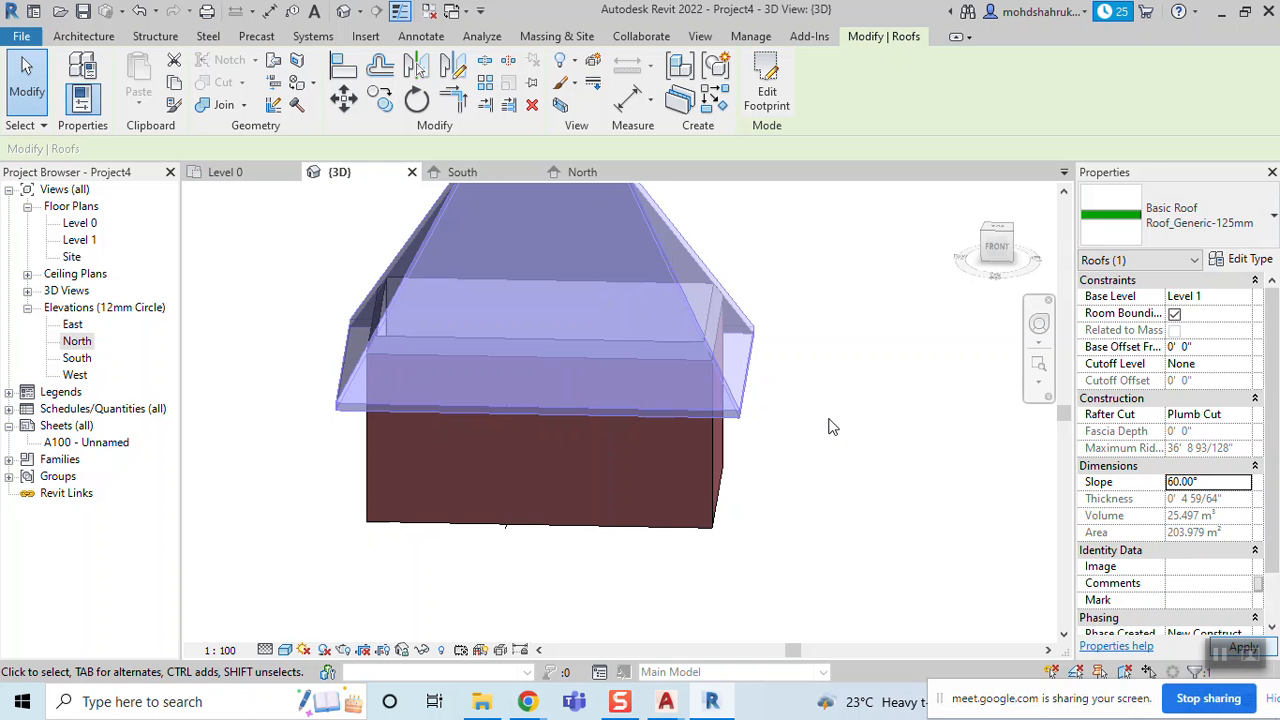
{"action": "scroll", "coordinate": [886, 508], "scroll_direction": "down", "scroll_amount": 2}
Set the hip roof's slope to 15° and look at the building from above
{"action": "middle_click_drag", "start_coordinate": [890, 507], "coordinate": [543, 471], "text": "shift"}
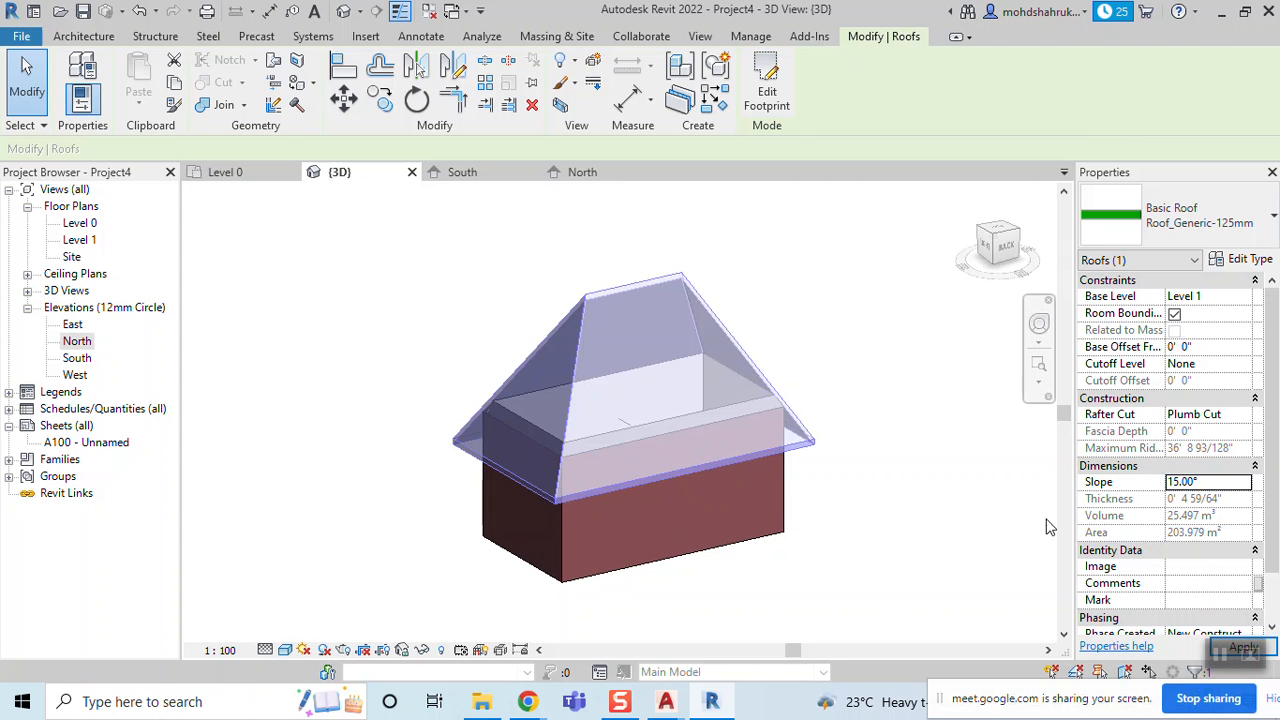
{"action": "left_click", "coordinate": [934, 466]}
{"action": "middle_click_drag", "start_coordinate": [934, 466], "coordinate": [869, 588], "text": "shift"}
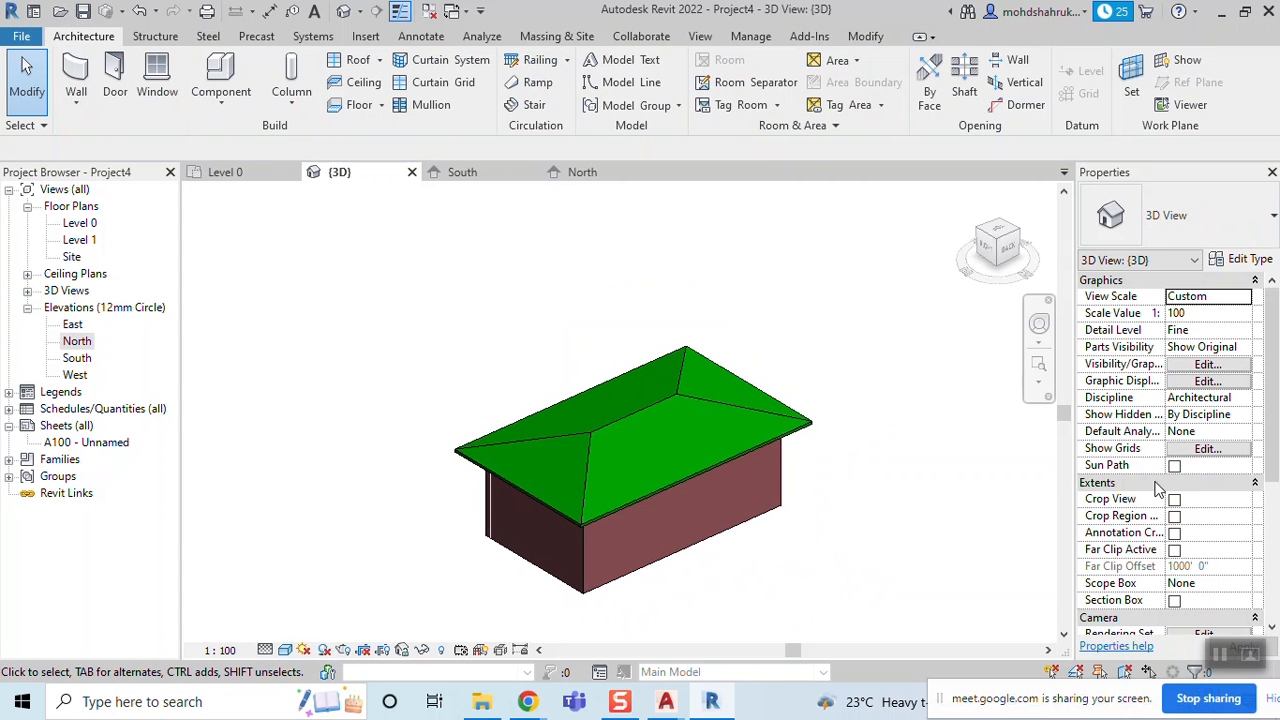
Stretch the roof's ridge upward with its shape handle to make the roof much steeper
{"action": "left_click", "coordinate": [657, 420]}
{"action": "middle_click_drag", "start_coordinate": [657, 420], "coordinate": [686, 434], "text": "shift"}
{"action": "left_click_drag", "start_coordinate": [633, 413], "coordinate": [626, 250]}
{"action": "middle_click_drag", "start_coordinate": [720, 414], "coordinate": [613, 377], "text": "shift"}
{"action": "left_click_drag", "start_coordinate": [636, 390], "coordinate": [638, 212]}
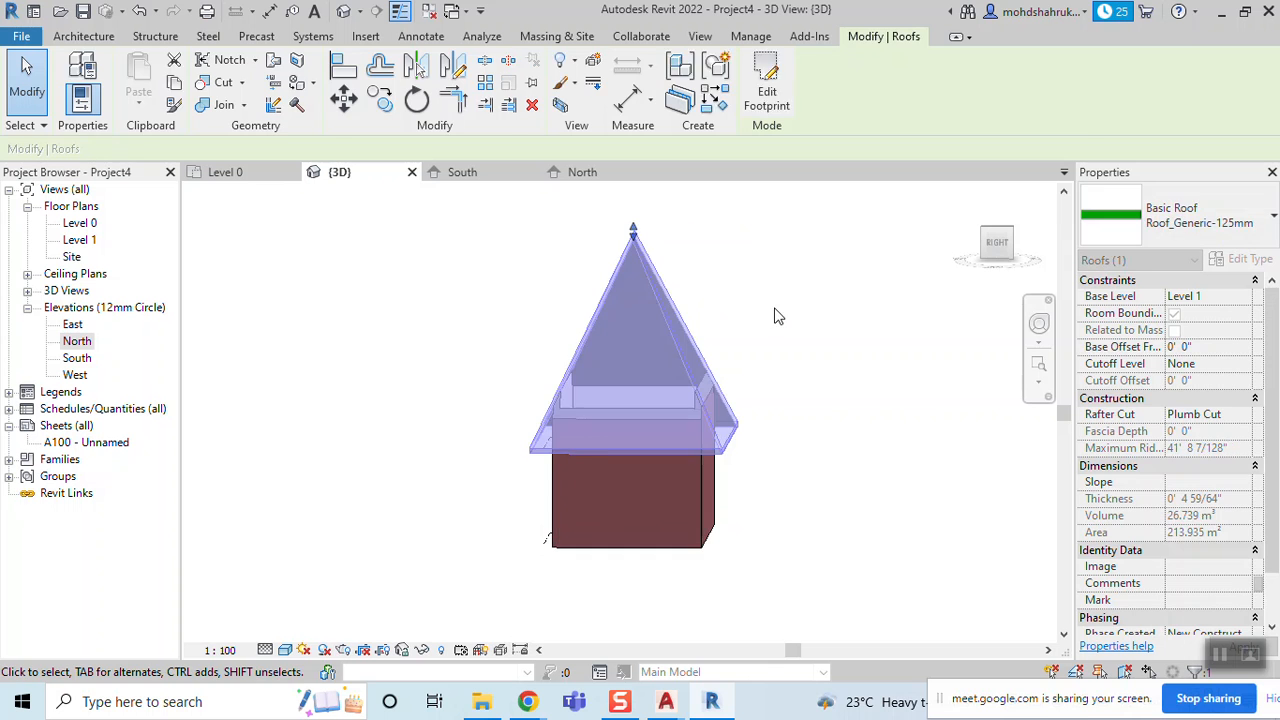
{"action": "left_click", "coordinate": [778, 316]}
{"action": "middle_click_drag", "start_coordinate": [822, 300], "coordinate": [689, 344], "text": "shift"}
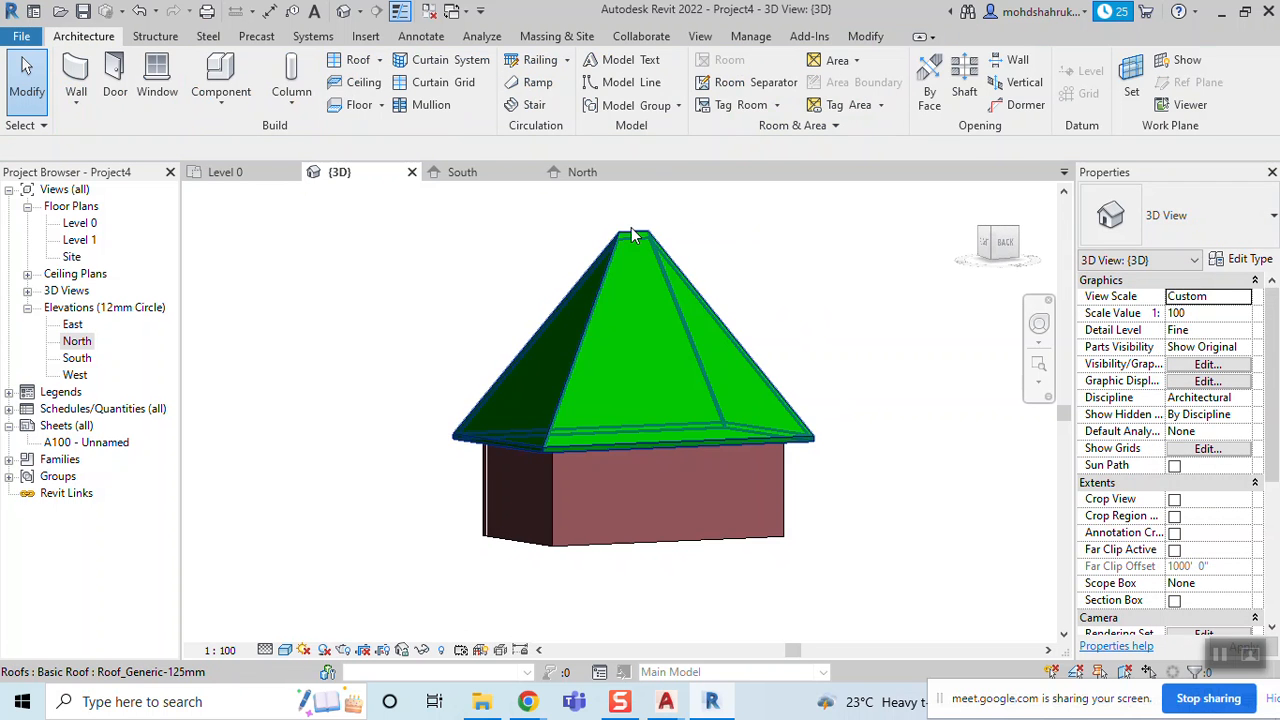
Pull the roof's ridge back down to a low pitch and check the shape from several sides
{"action": "left_click", "coordinate": [631, 233]}
{"action": "left_click_drag", "start_coordinate": [633, 236], "coordinate": [637, 391]}
{"action": "left_click", "coordinate": [673, 285]}
{"action": "middle_click_drag", "start_coordinate": [673, 285], "coordinate": [557, 467], "text": "shift"}
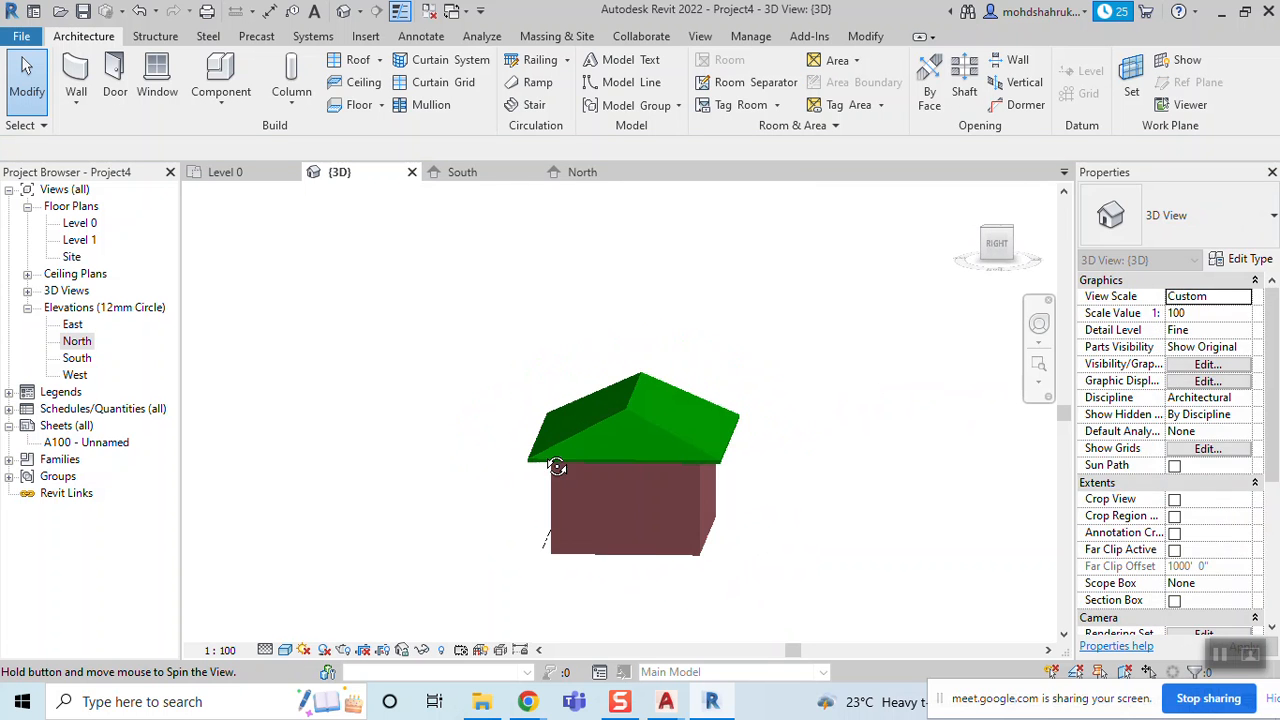
{"action": "scroll", "coordinate": [631, 414], "scroll_direction": "up", "scroll_amount": 3}
{"action": "scroll", "coordinate": [631, 414], "scroll_direction": "down", "scroll_amount": 2}
{"action": "middle_click_drag", "start_coordinate": [705, 432], "coordinate": [666, 490], "text": "shift"}
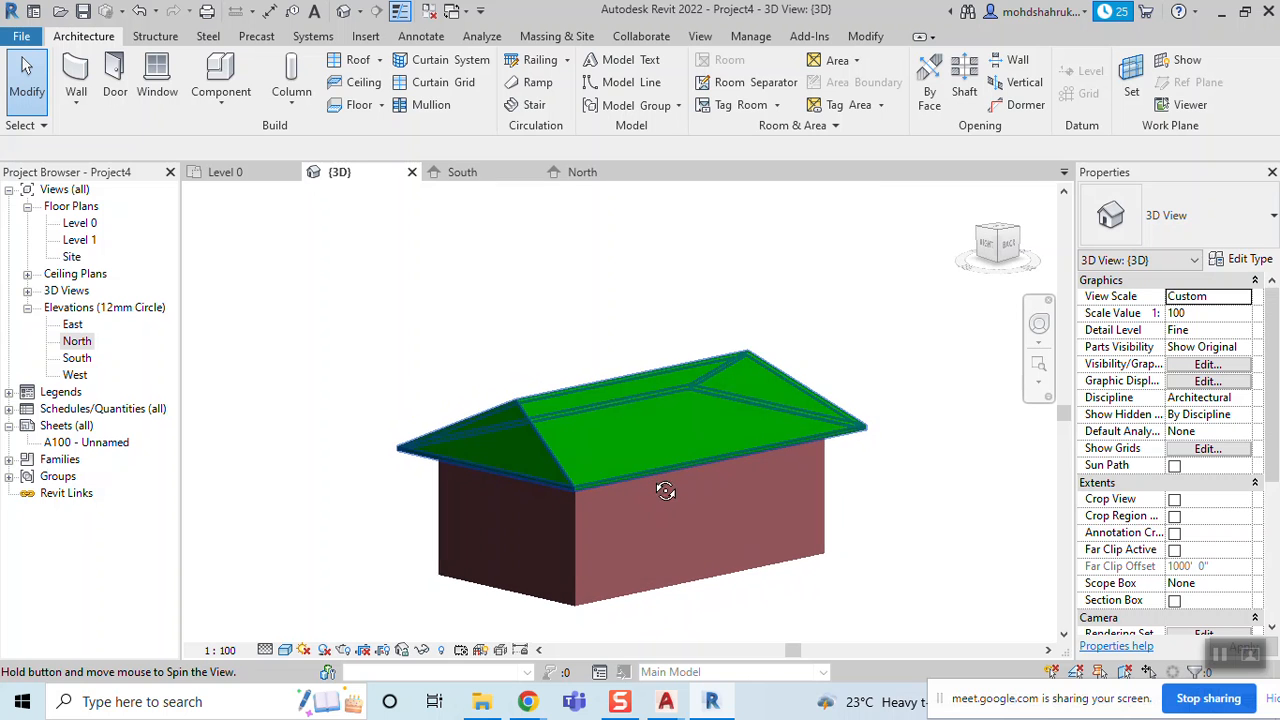
Open the Level 1 floor plan and delete the hip roof
{"action": "double_click", "coordinate": [80, 241]}
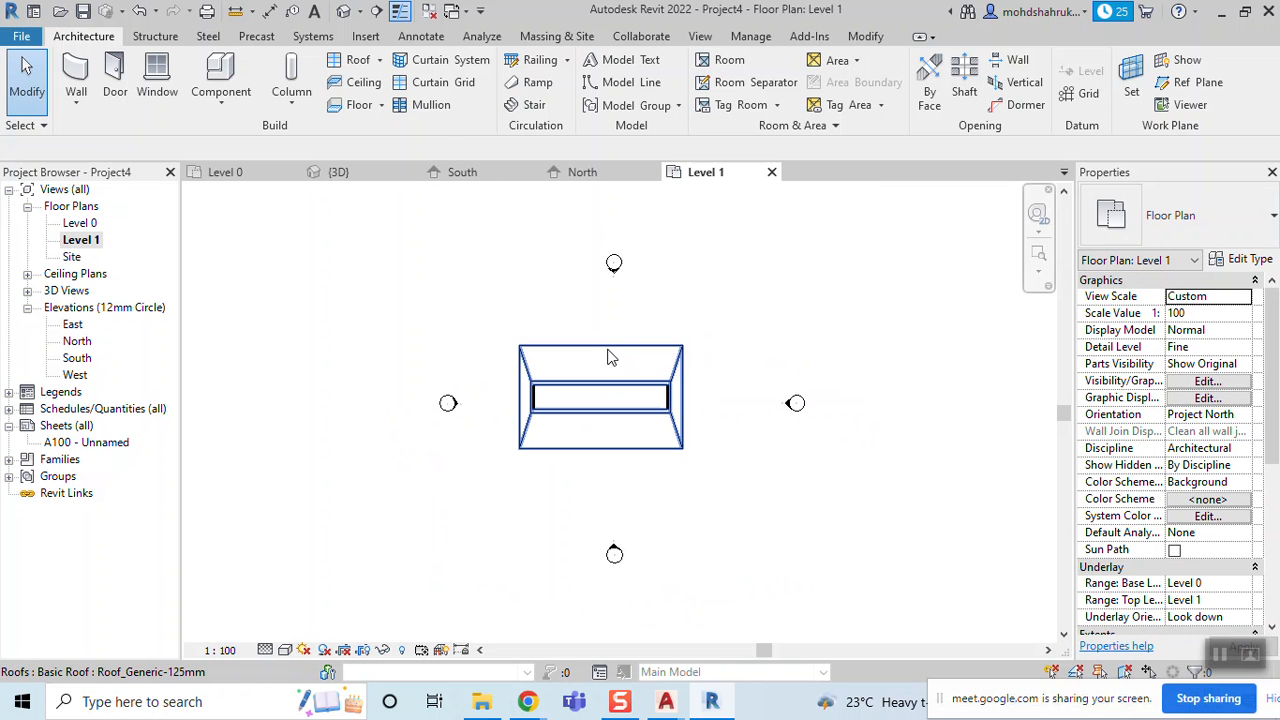
{"action": "left_click", "coordinate": [606, 356]}
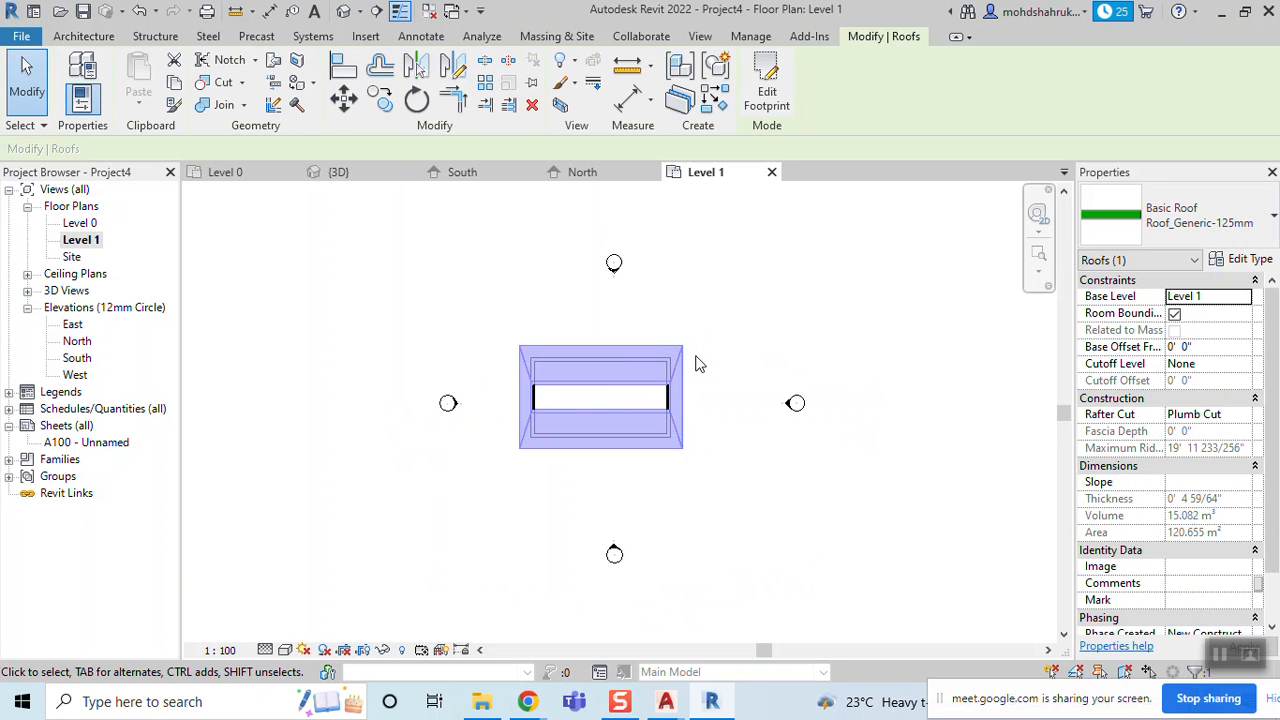
{"action": "key", "text": "Delete"}
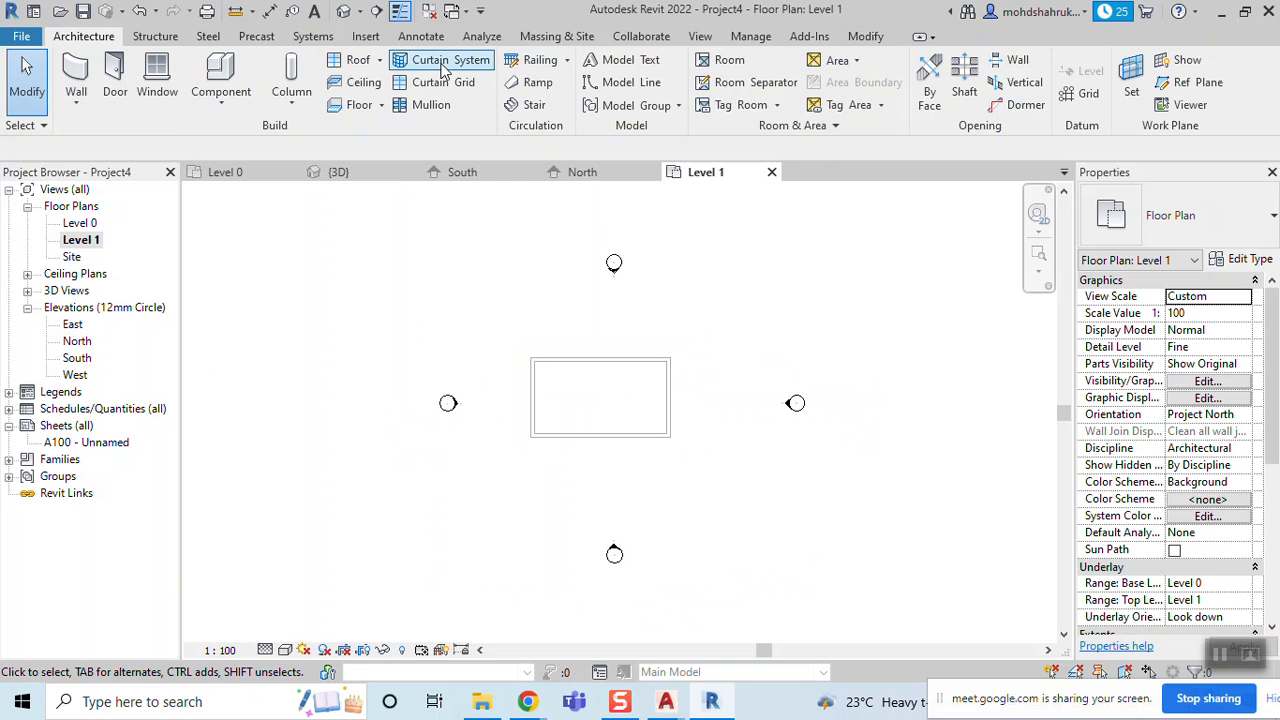
Start a roof by footprint on Level 1 and sketch a rectangular boundary offset 3' outside the outer wall corners
{"action": "left_click", "coordinate": [358, 60]}
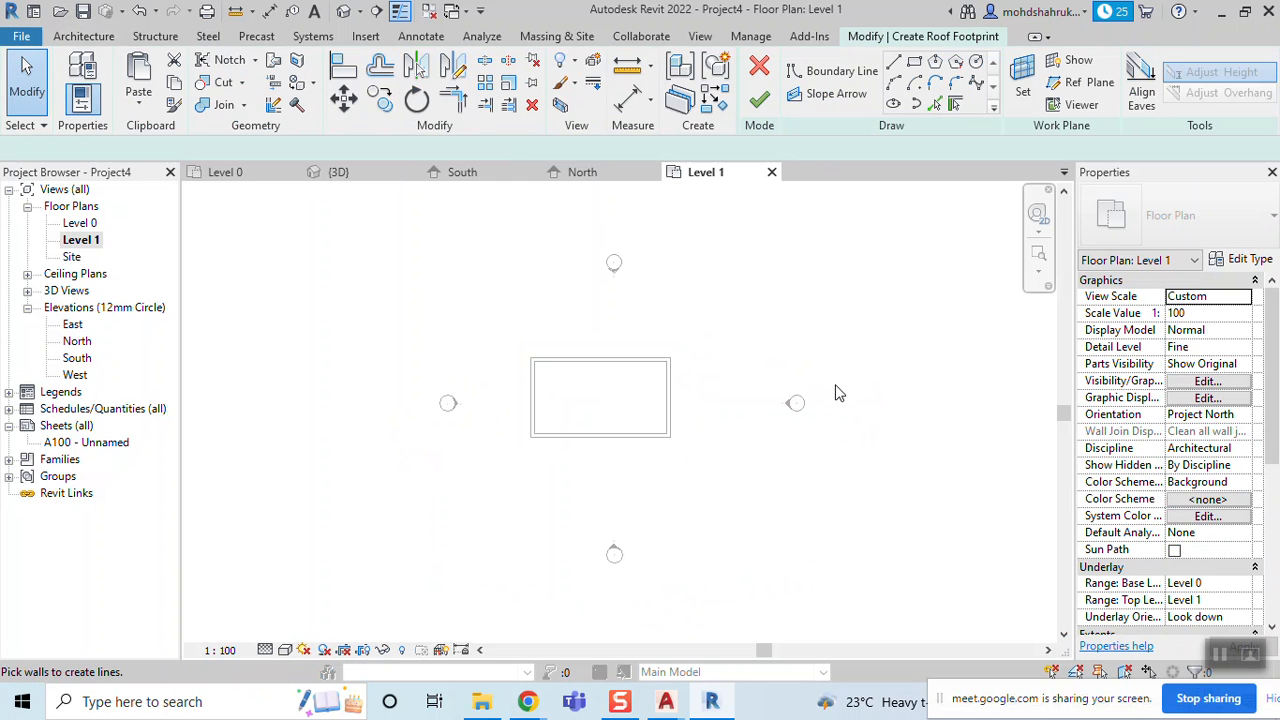
{"action": "scroll", "coordinate": [652, 392], "scroll_direction": "up", "scroll_amount": 2}
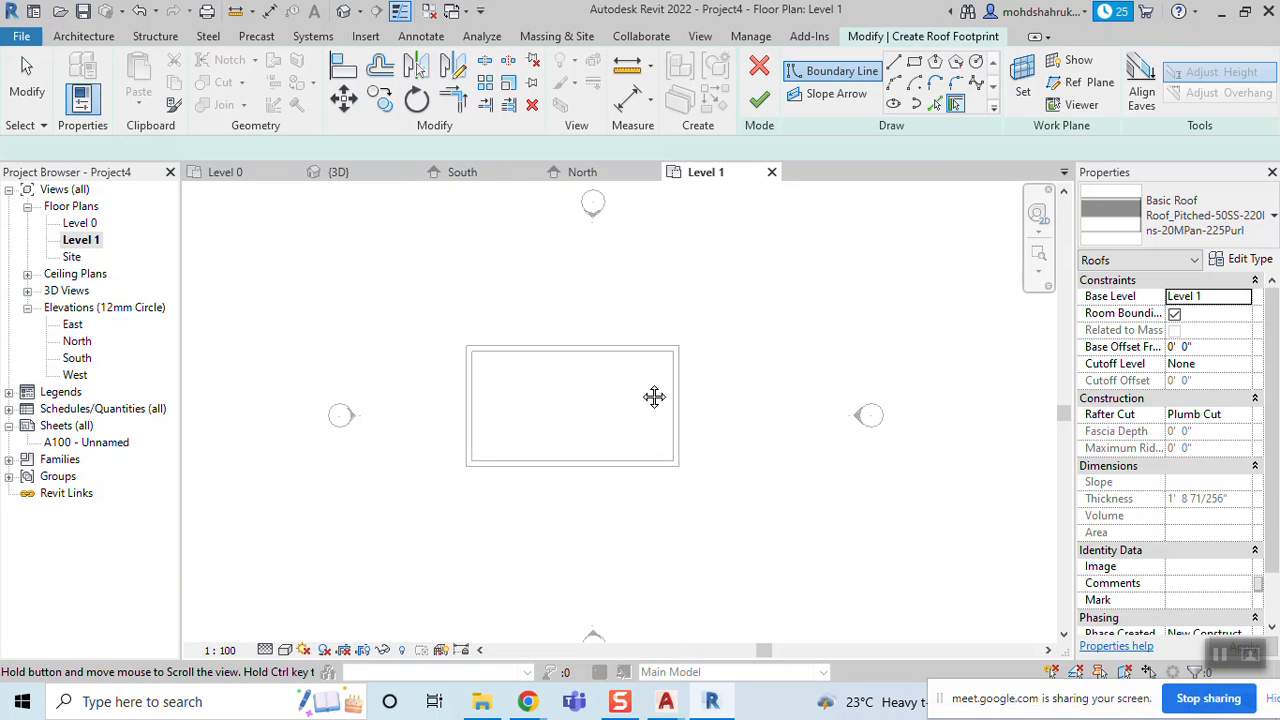
{"action": "left_click", "coordinate": [914, 63]}
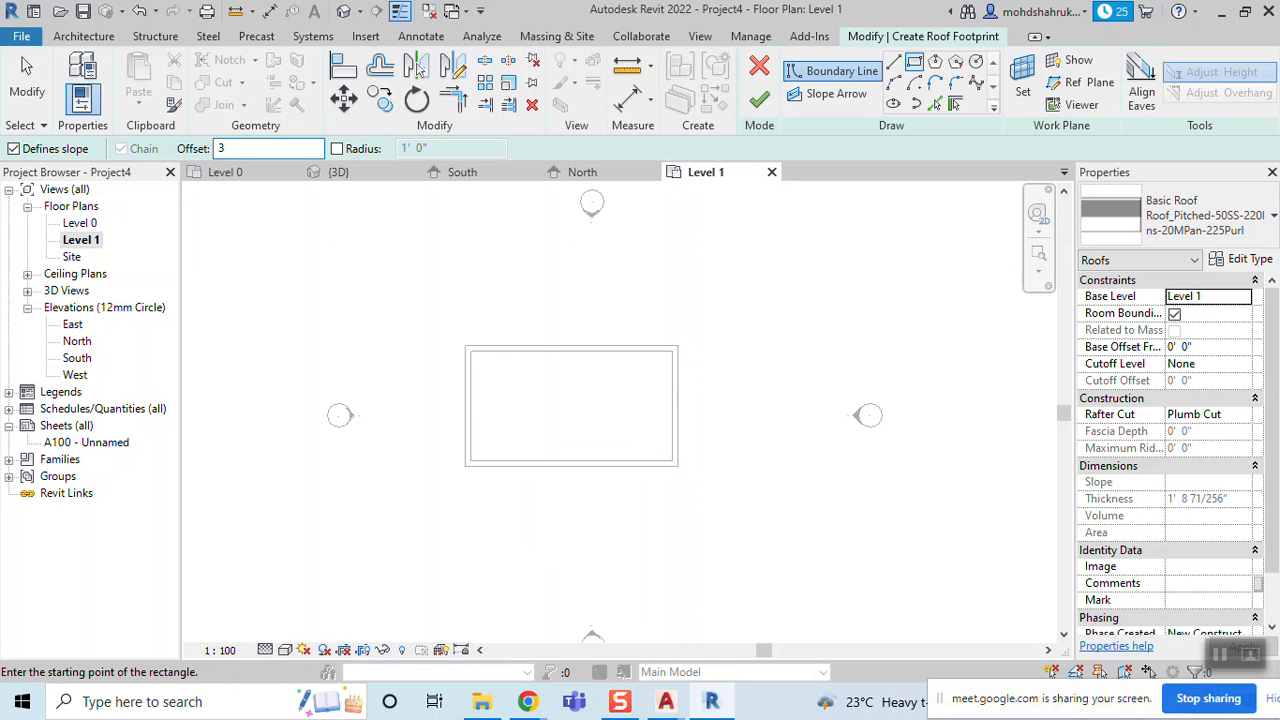
{"action": "left_click", "coordinate": [468, 348]}
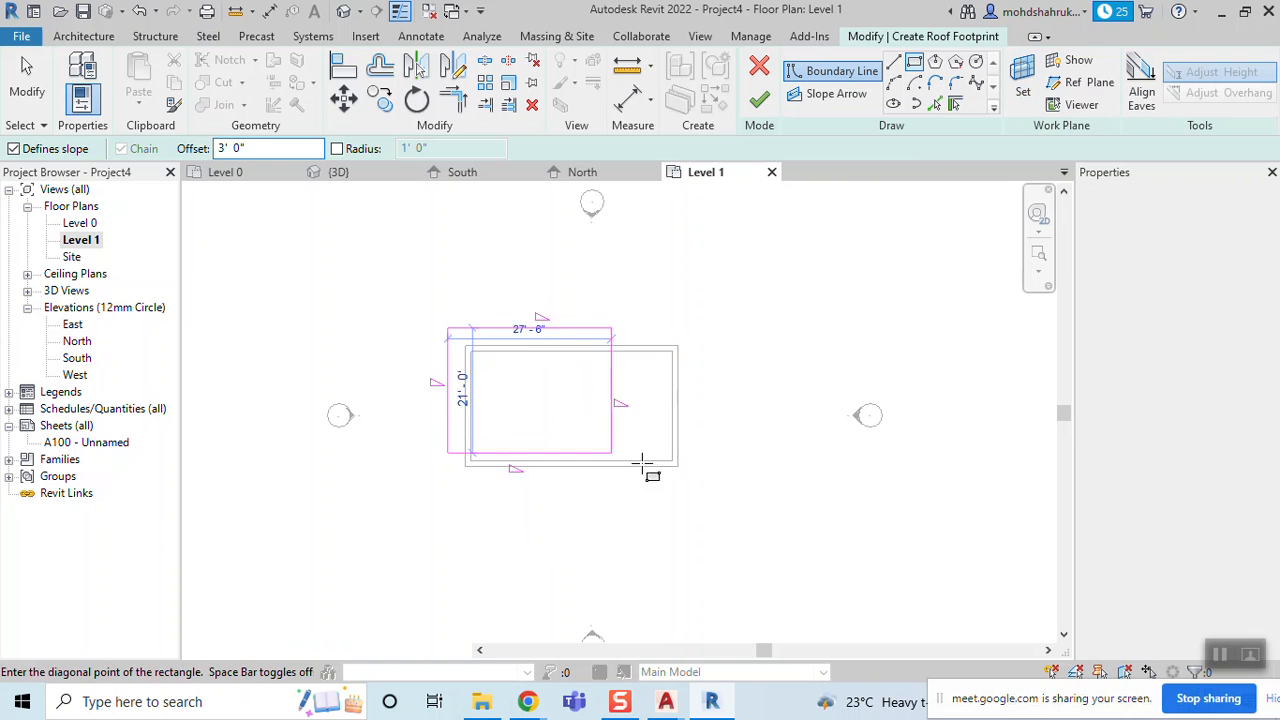
{"action": "left_click", "coordinate": [677, 465]}
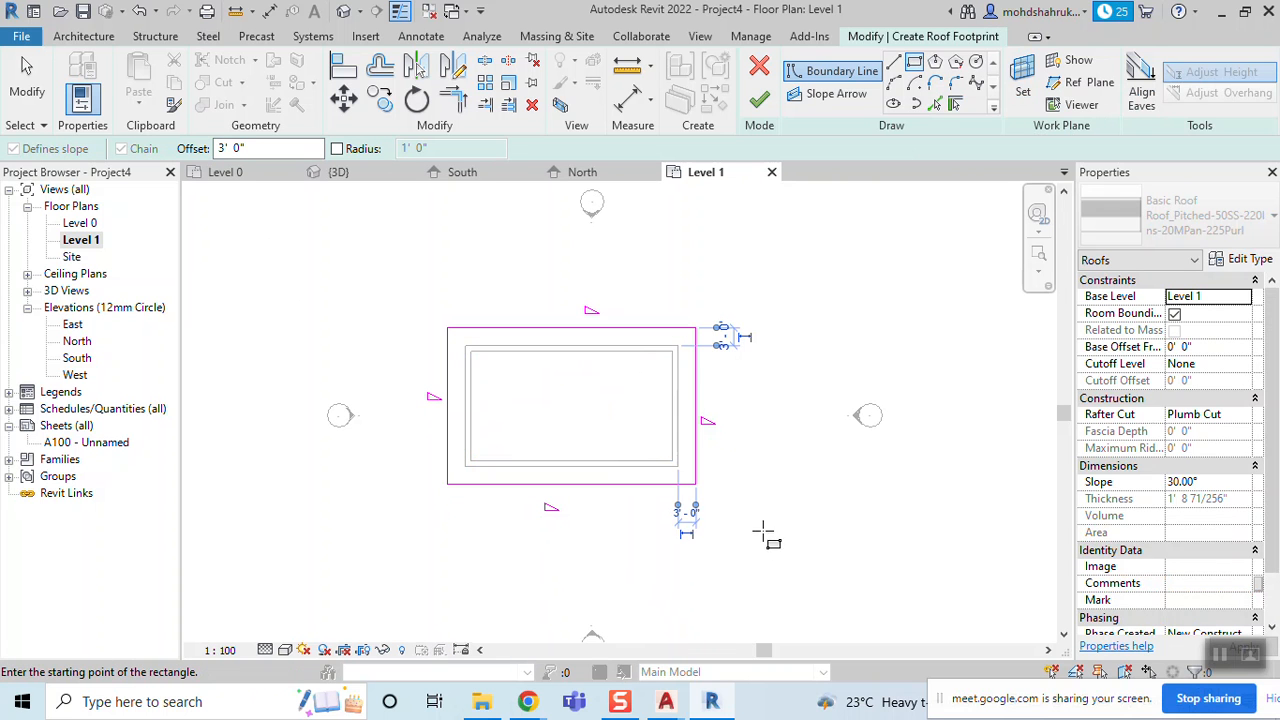
{"action": "scroll", "coordinate": [587, 429], "scroll_direction": "up", "scroll_amount": 2}
{"action": "middle_click_drag", "start_coordinate": [617, 430], "coordinate": [647, 428]}
{"action": "scroll", "coordinate": [647, 427], "scroll_direction": "down", "scroll_amount": 1}
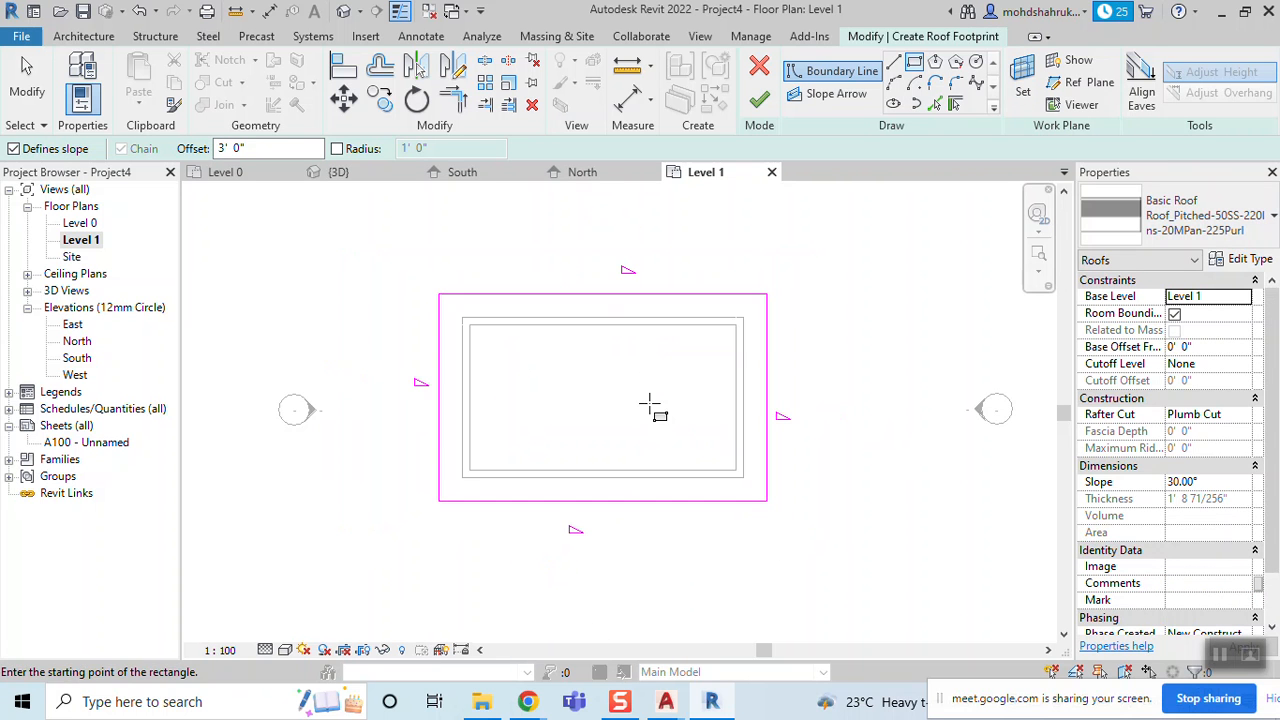
{"action": "key", "text": "Escape"}
{"action": "key", "text": "Escape"}
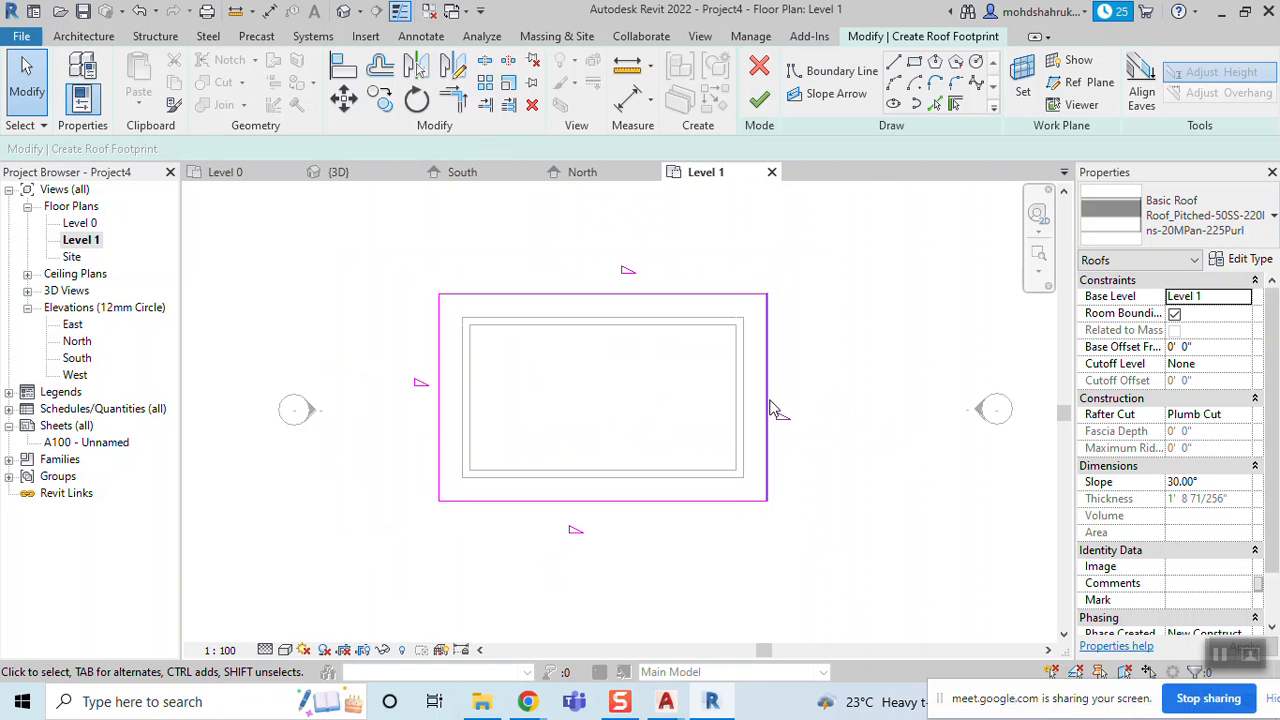
Remove the slope definition from the two short end edges of the boundary and finish the roof footprint
{"action": "left_click_drag", "start_coordinate": [861, 356], "coordinate": [391, 419]}
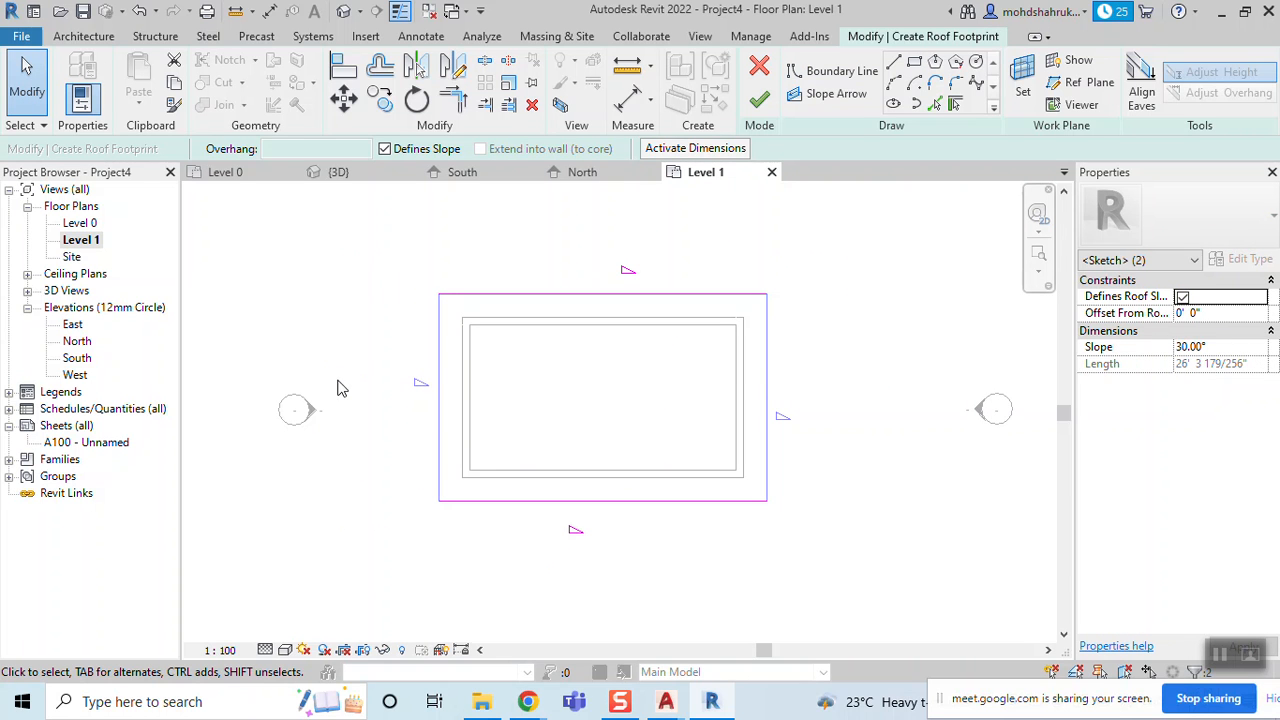
{"action": "left_click", "coordinate": [384, 149]}
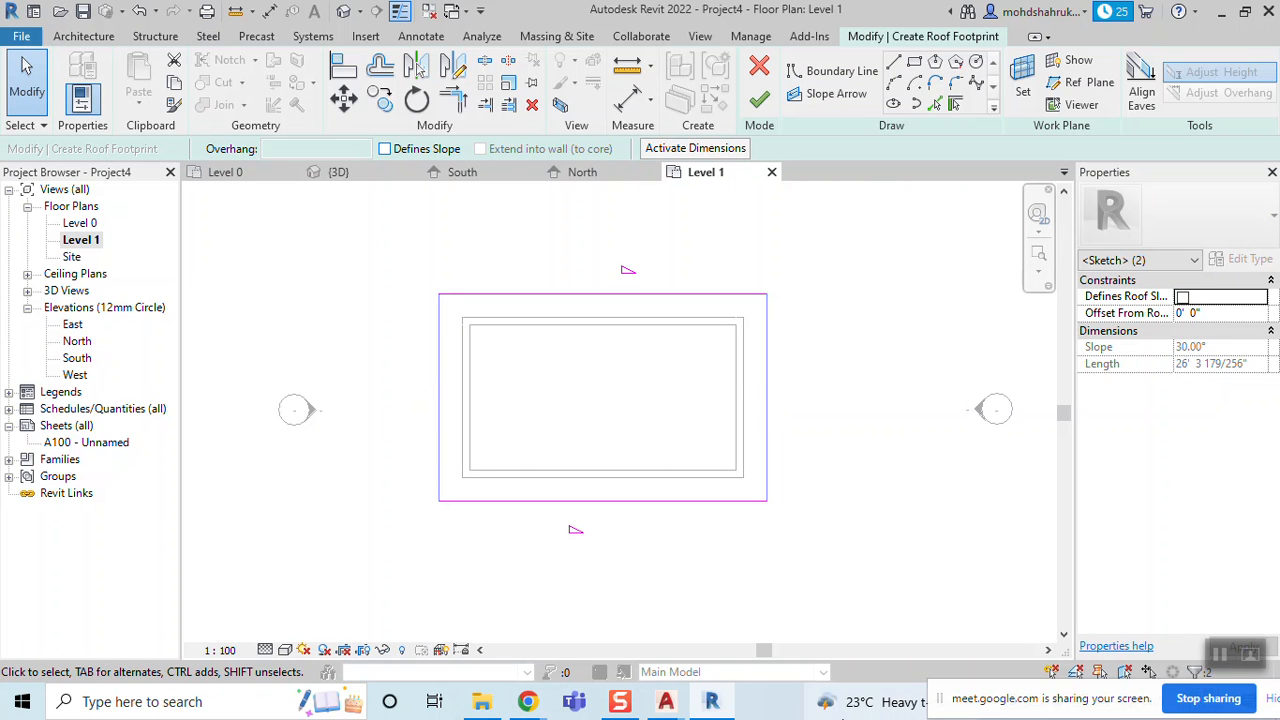
{"action": "left_click", "coordinate": [929, 466]}
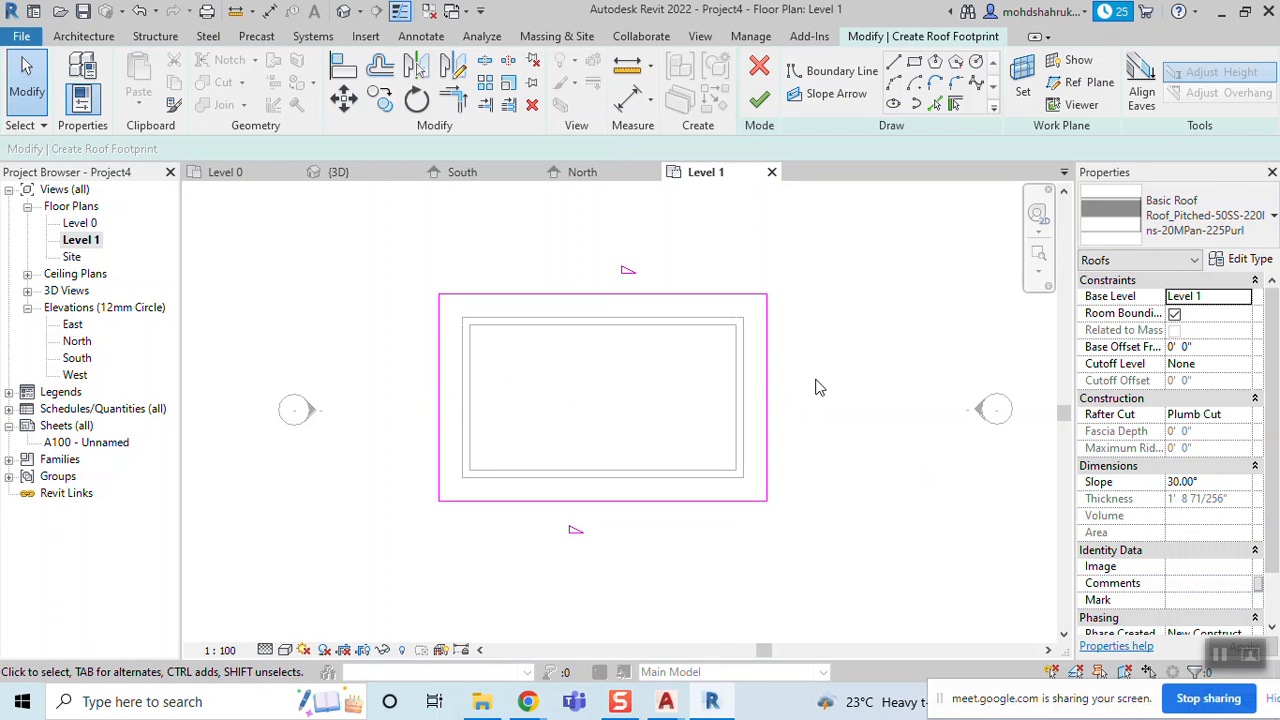
{"action": "left_click", "coordinate": [757, 102]}
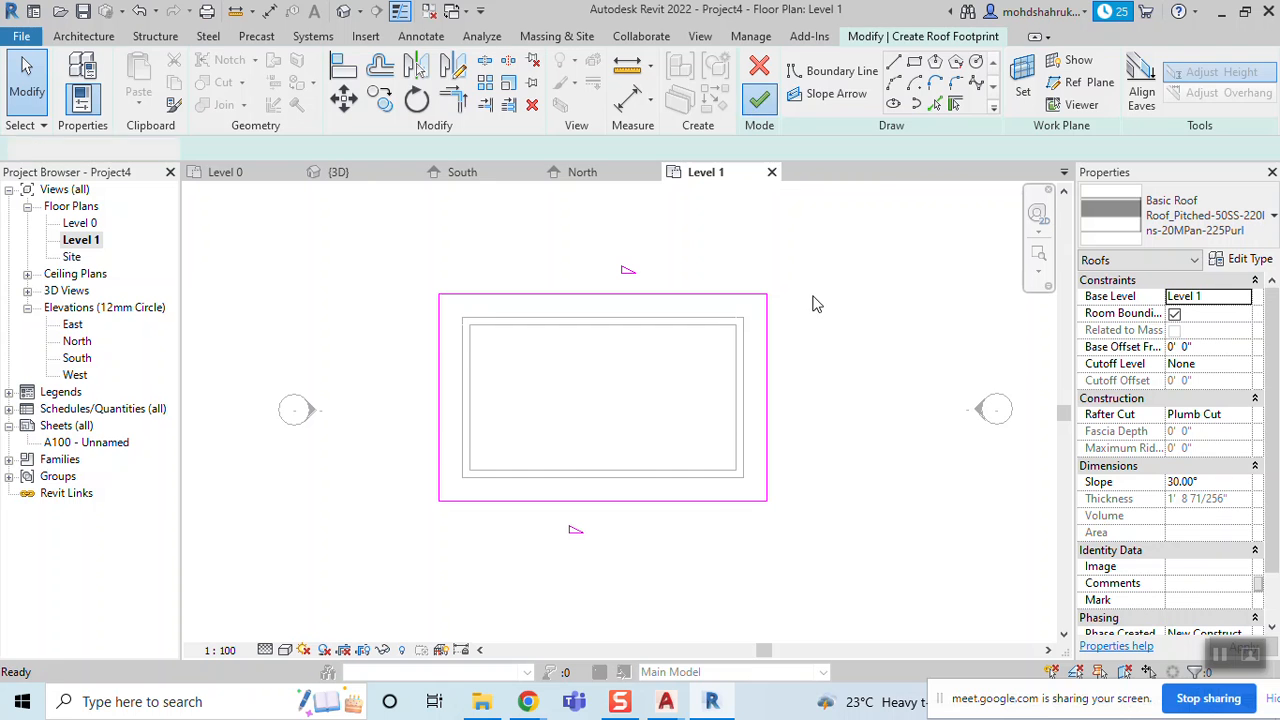
In the 3D view, change the gable roof's type to Roof_Generic-125mm and inspect the open gable ends
{"action": "left_click", "coordinate": [338, 172]}
{"action": "middle_click_drag", "start_coordinate": [615, 420], "coordinate": [777, 608], "text": "shift"}
{"action": "left_click", "coordinate": [630, 393]}
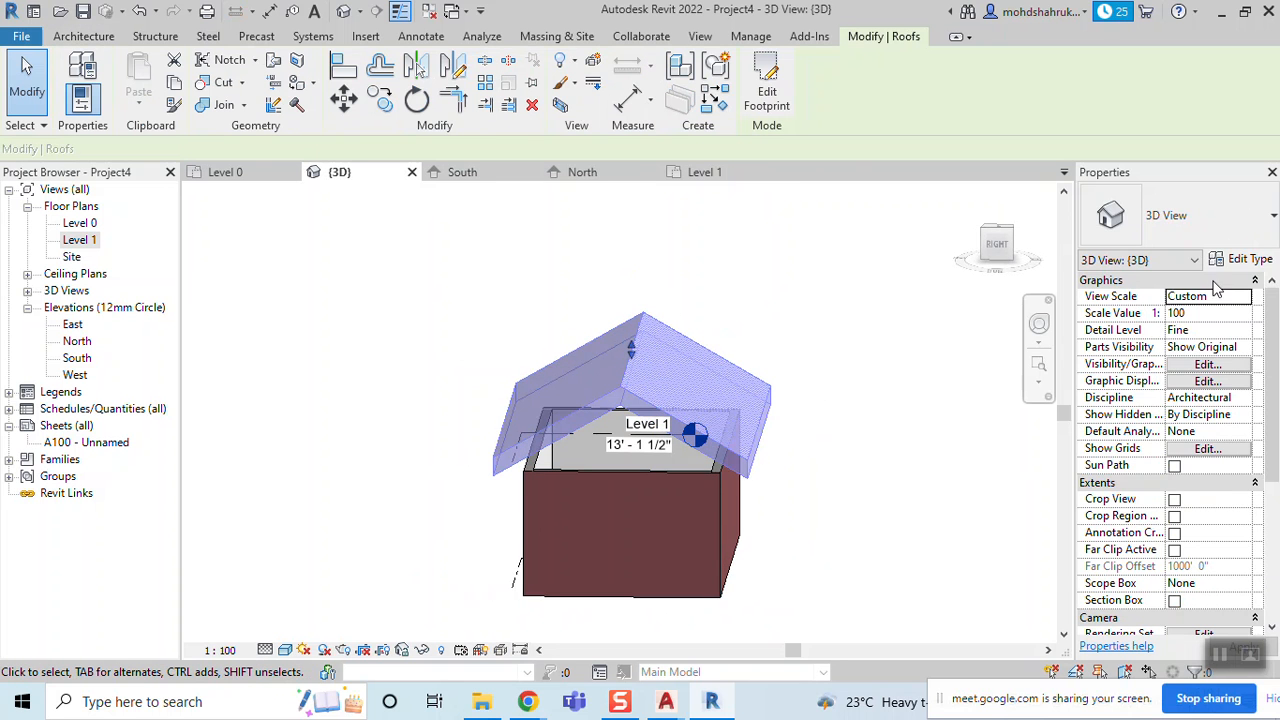
{"action": "left_click", "coordinate": [1266, 222]}
{"action": "left_click", "coordinate": [1088, 368]}
{"action": "left_click", "coordinate": [686, 251]}
{"action": "middle_click_drag", "start_coordinate": [686, 251], "coordinate": [742, 425], "text": "shift"}
{"action": "middle_click_drag", "start_coordinate": [555, 405], "coordinate": [584, 490], "text": "shift"}
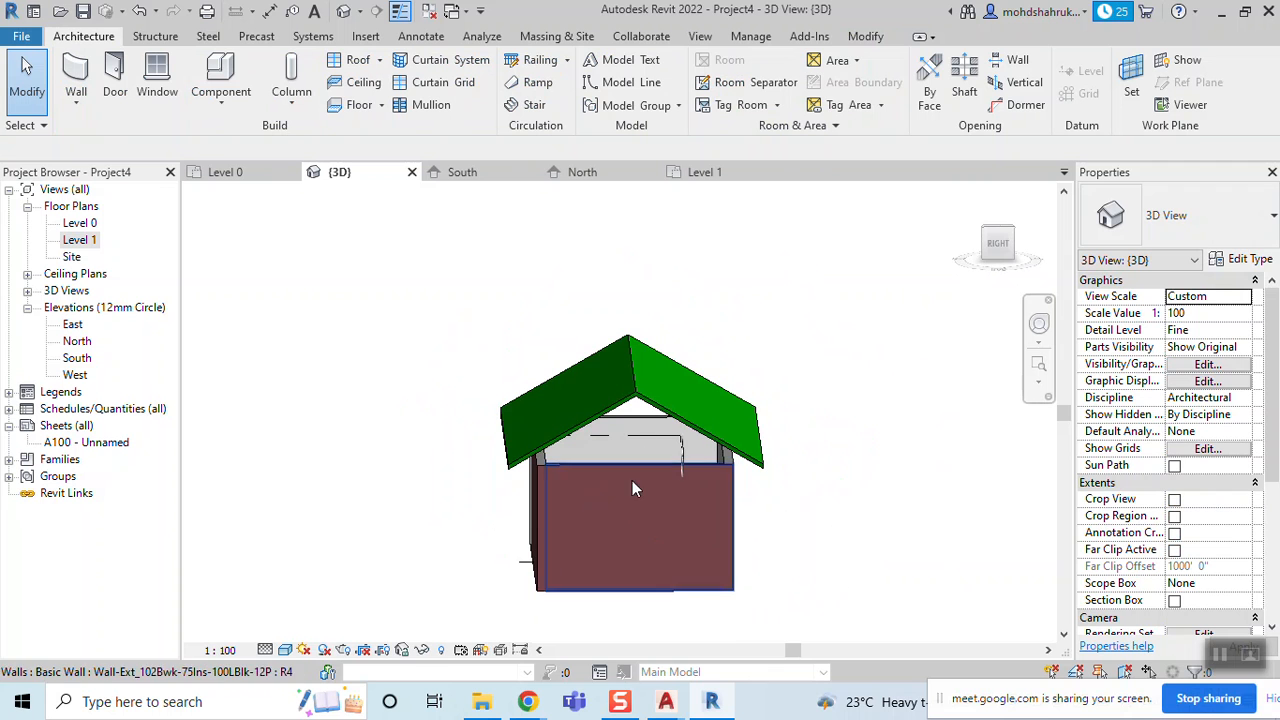
{"action": "mouse_move", "coordinate": [817, 531]}
{"action": "middle_mouse_down", "text": "shift"}
{"action": "mouse_move", "coordinate": [821, 463]}
{"action": "mouse_move", "coordinate": [814, 517]}
{"action": "middle_mouse_up", "text": "shift"}
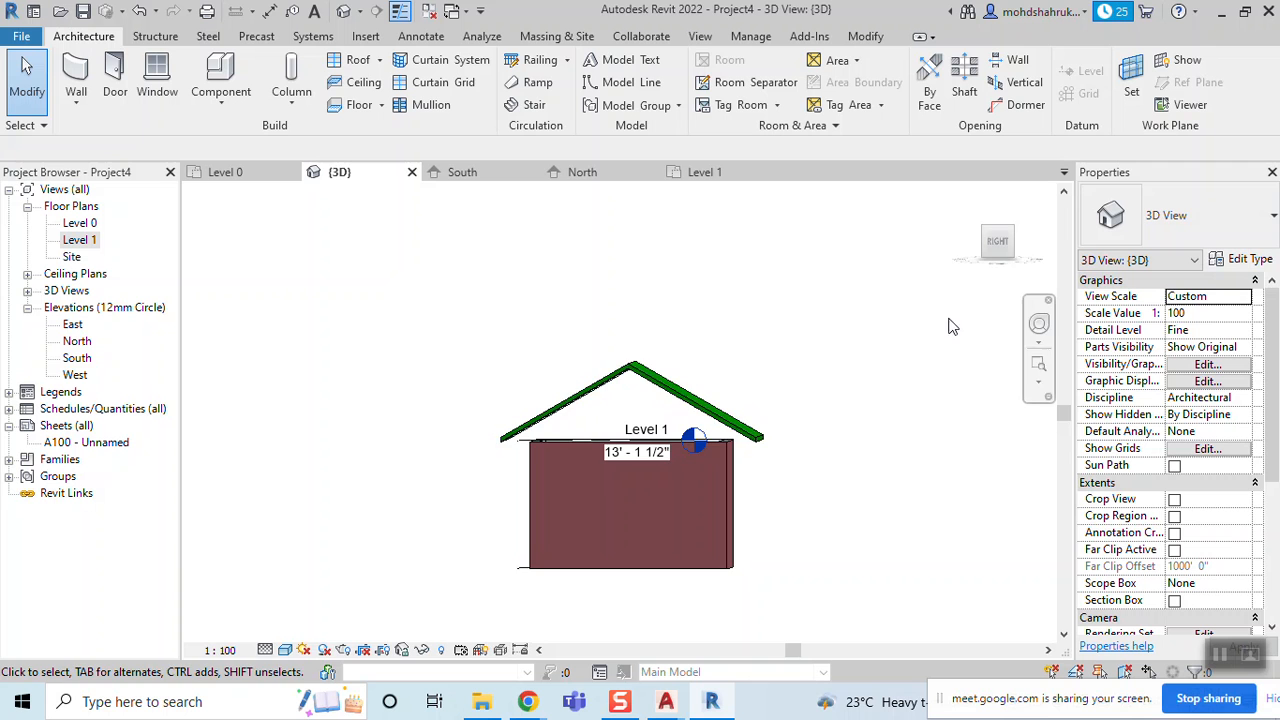
Attach the tops of all four walls to the gable roof to close the gable ends
{"action": "left_click", "coordinate": [1005, 247]}
{"action": "middle_click_drag", "start_coordinate": [960, 468], "coordinate": [692, 428]}
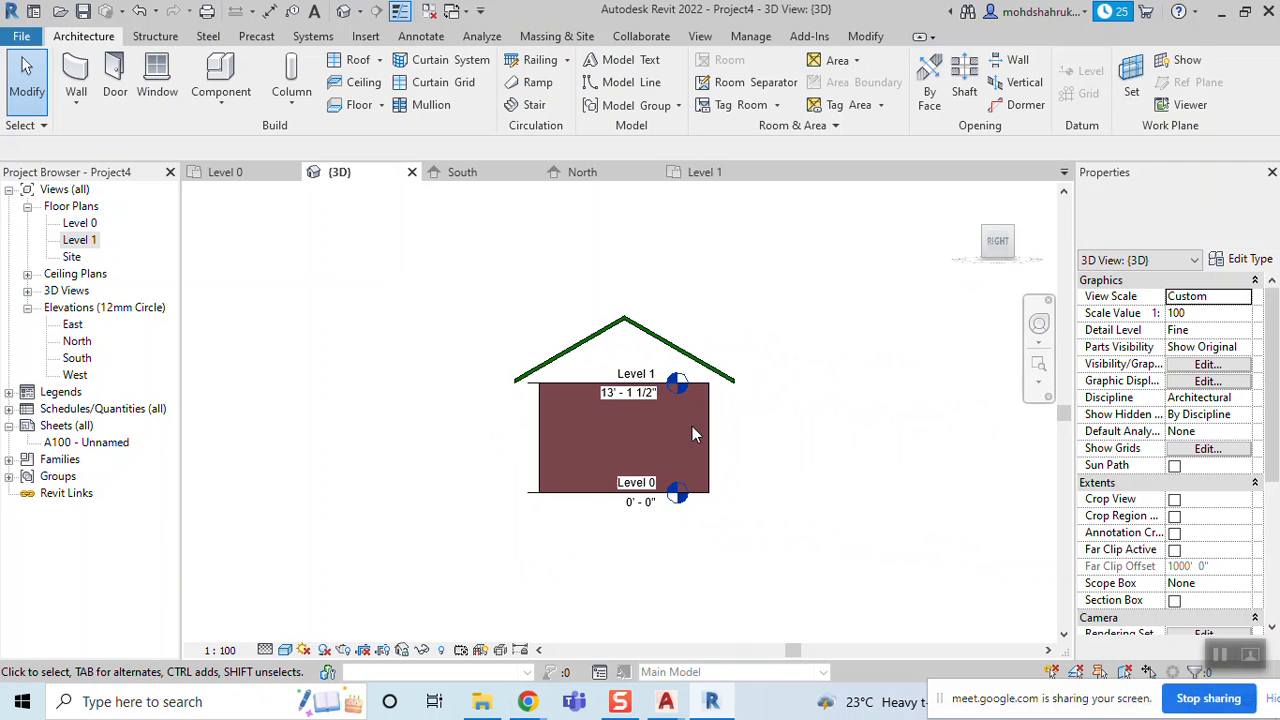
{"action": "scroll", "coordinate": [634, 423], "scroll_direction": "up", "scroll_amount": 2}
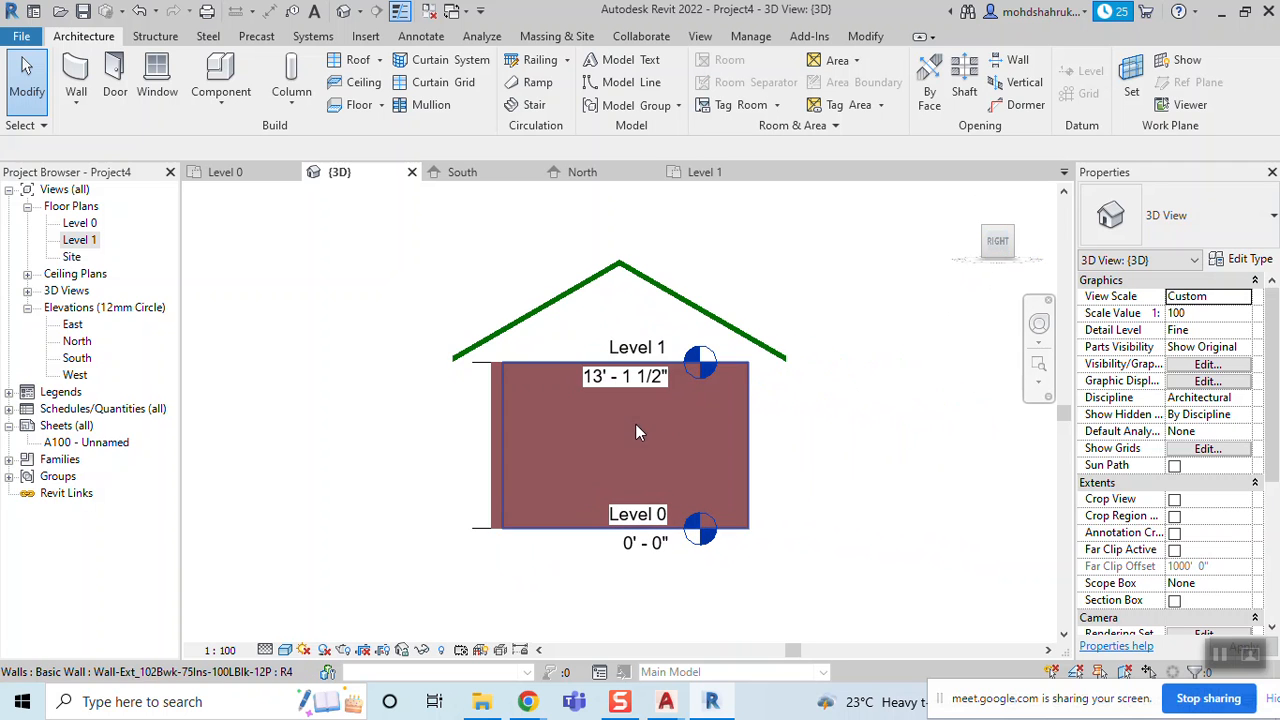
{"action": "left_click", "coordinate": [530, 375]}
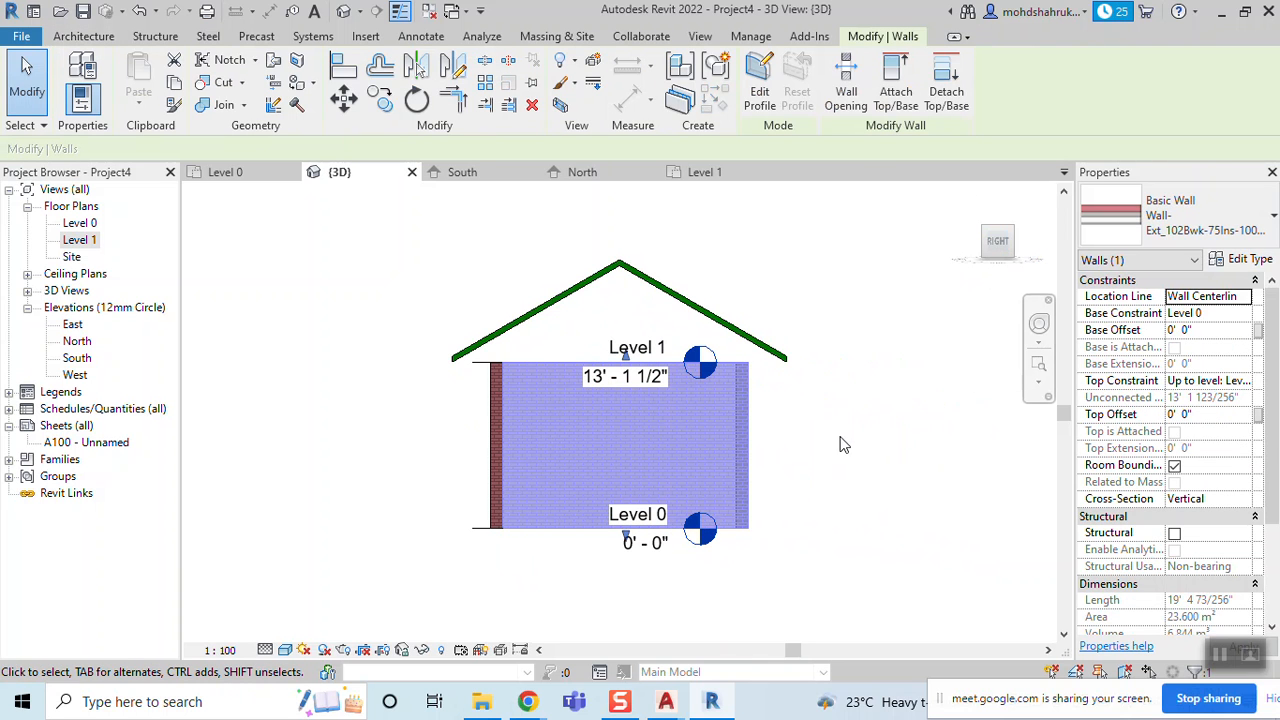
{"action": "left_click_drag", "start_coordinate": [867, 440], "coordinate": [437, 503]}
{"action": "left_click", "coordinate": [895, 85]}
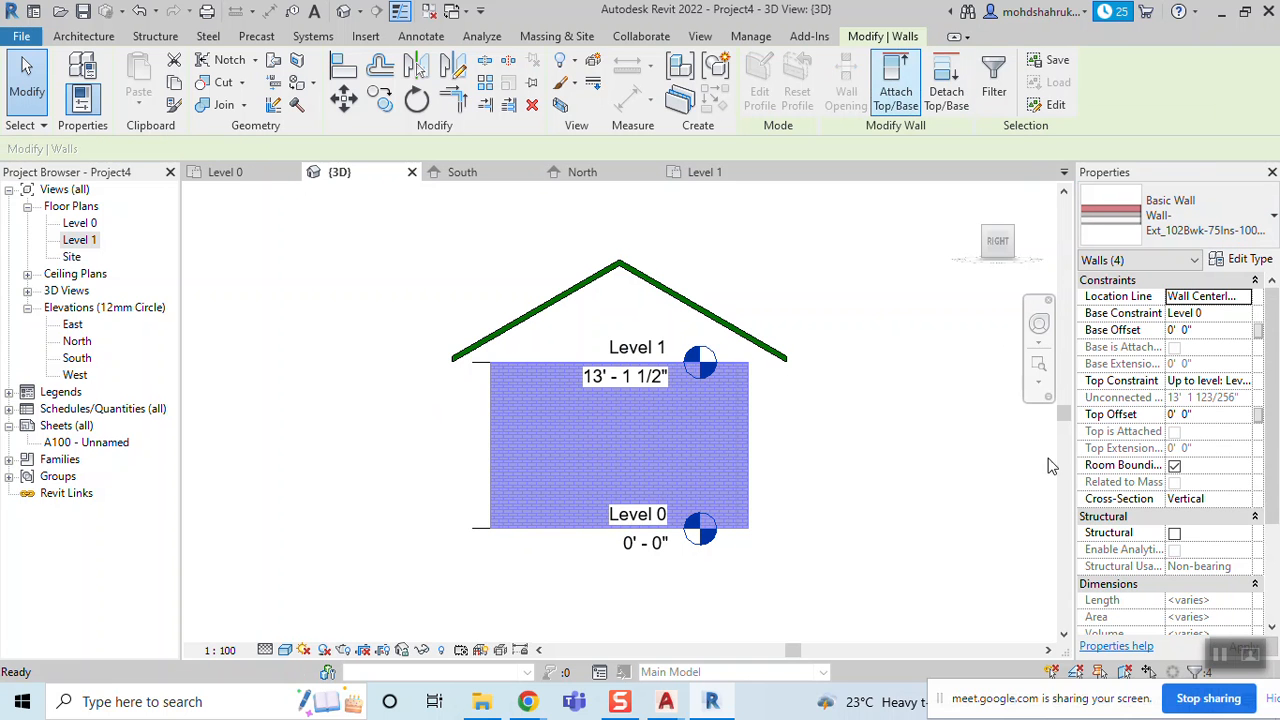
{"action": "left_click", "coordinate": [623, 265]}
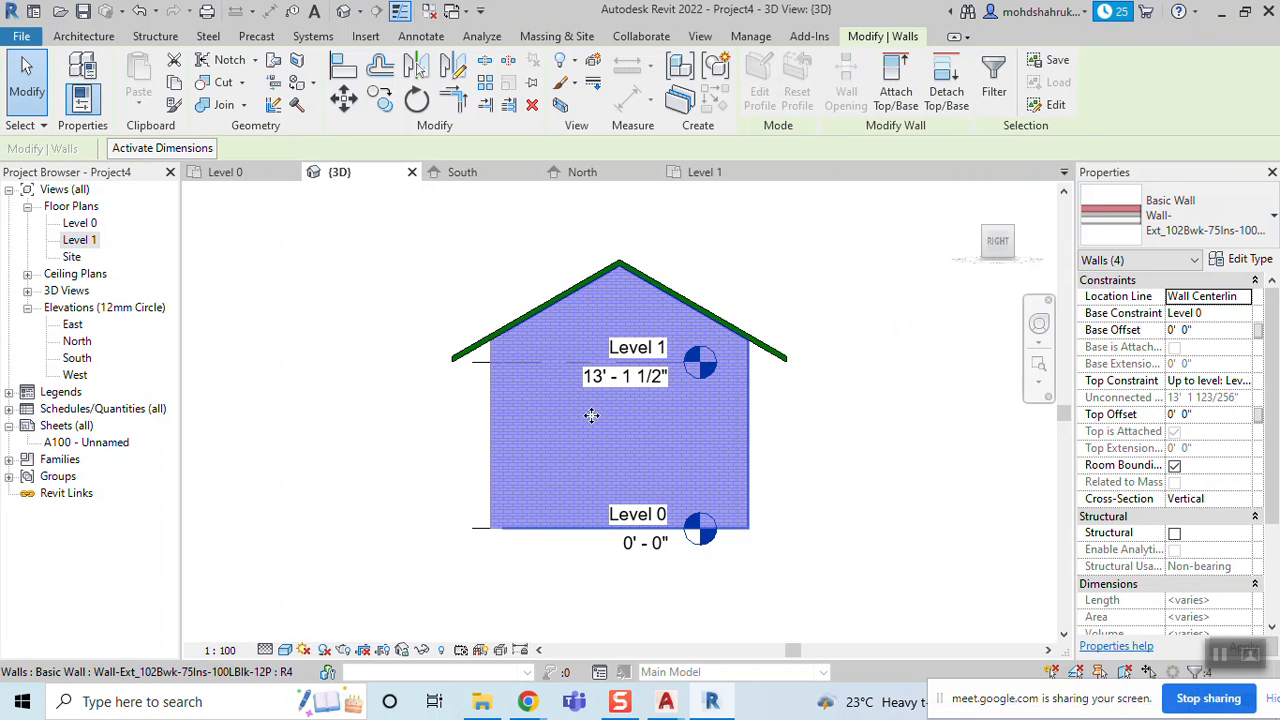
{"action": "middle_click_drag", "start_coordinate": [856, 522], "coordinate": [852, 586], "text": "shift"}
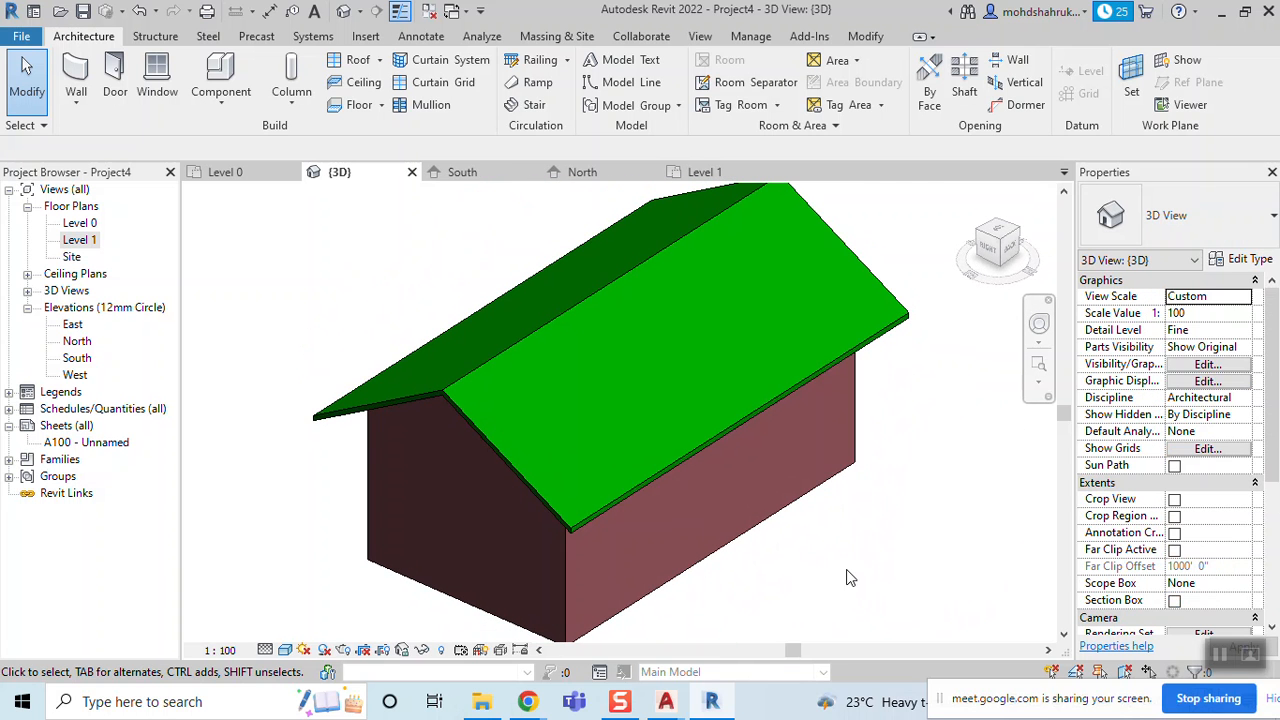
{"action": "scroll", "coordinate": [777, 454], "scroll_direction": "down", "scroll_amount": 3}
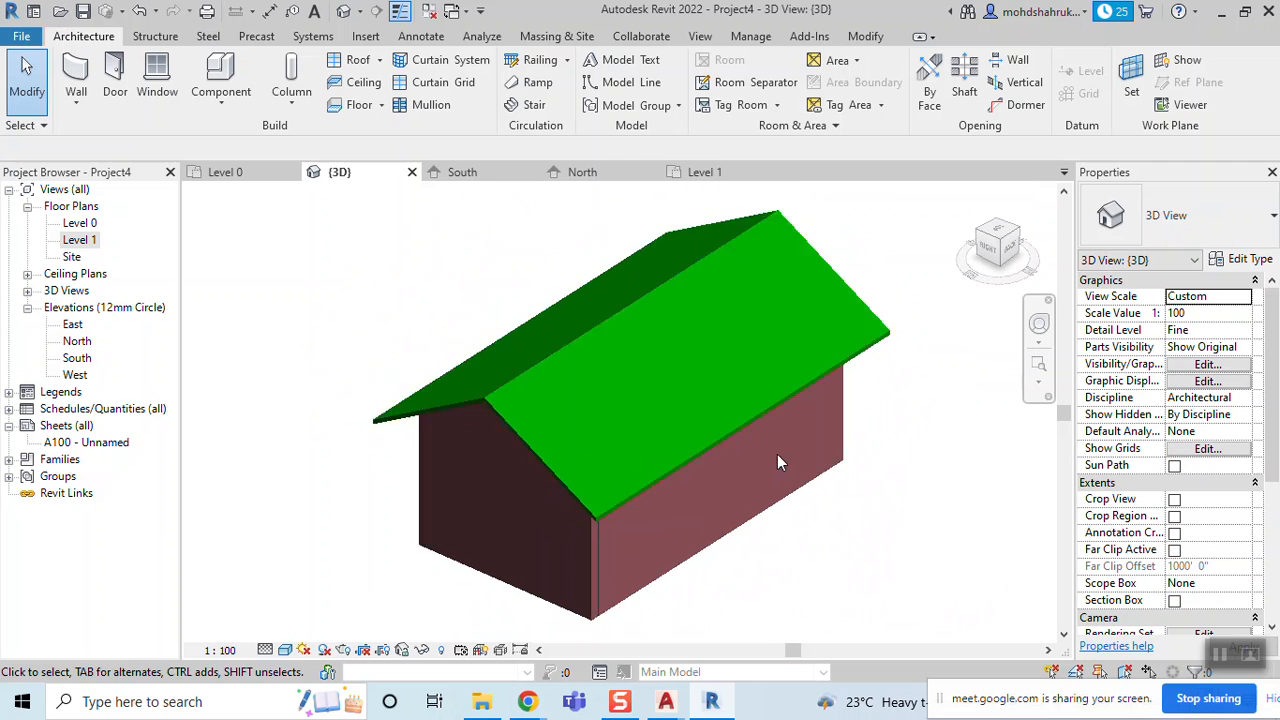
Raise and lower the gable roof's ridge with its shape handle, ending at a slope of about 51°
{"action": "left_click", "coordinate": [573, 376]}
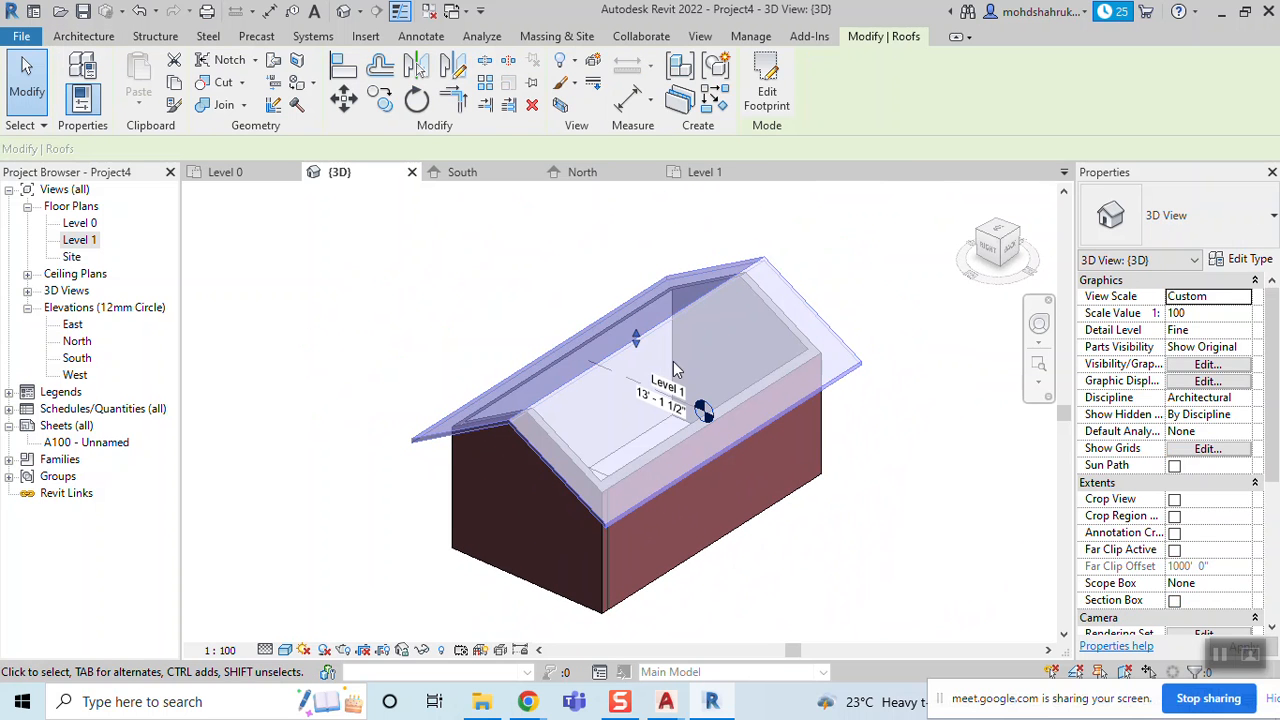
{"action": "left_click_drag", "start_coordinate": [637, 338], "coordinate": [636, 300]}
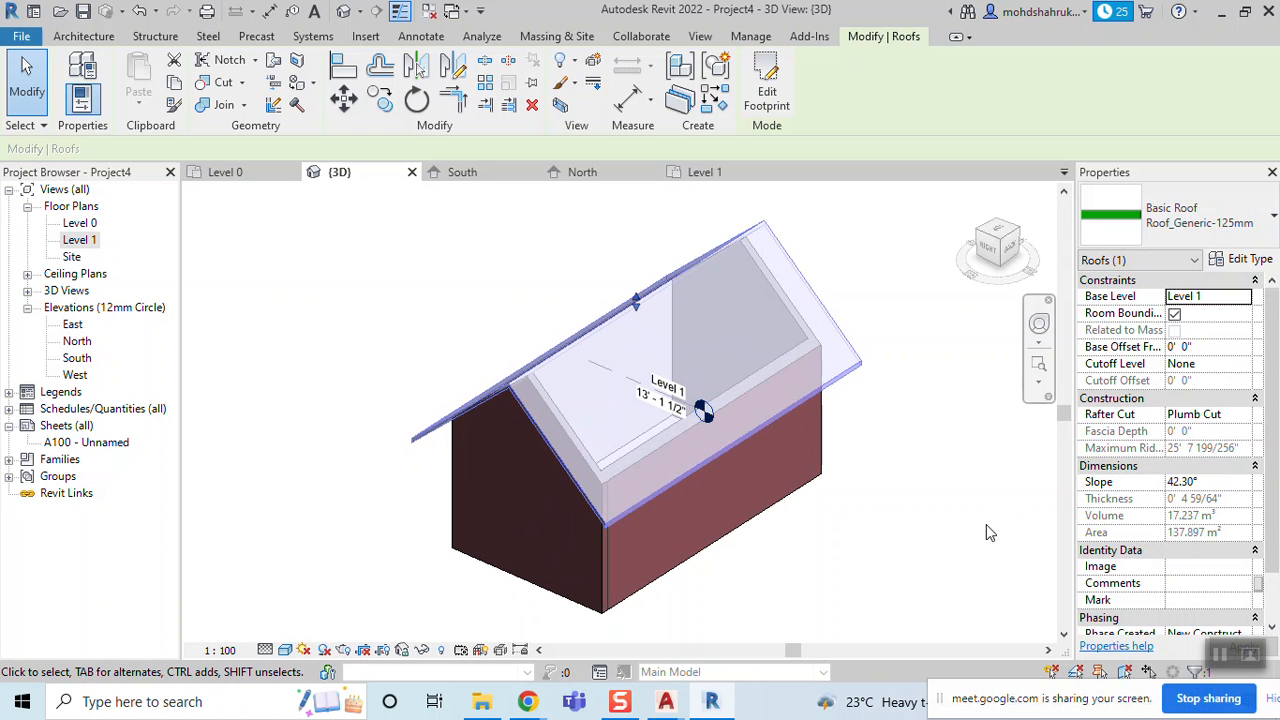
{"action": "middle_click_drag", "start_coordinate": [968, 558], "coordinate": [1000, 440], "text": "shift"}
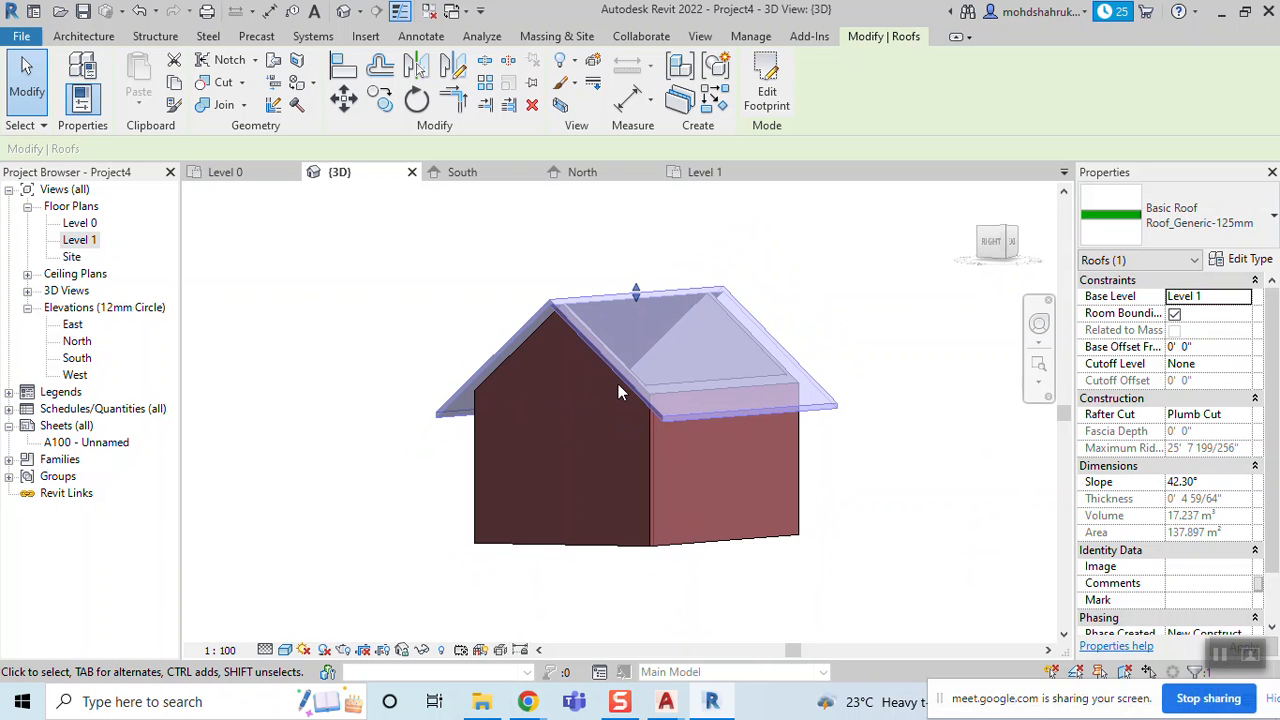
{"action": "left_click_drag", "start_coordinate": [636, 292], "coordinate": [636, 248]}
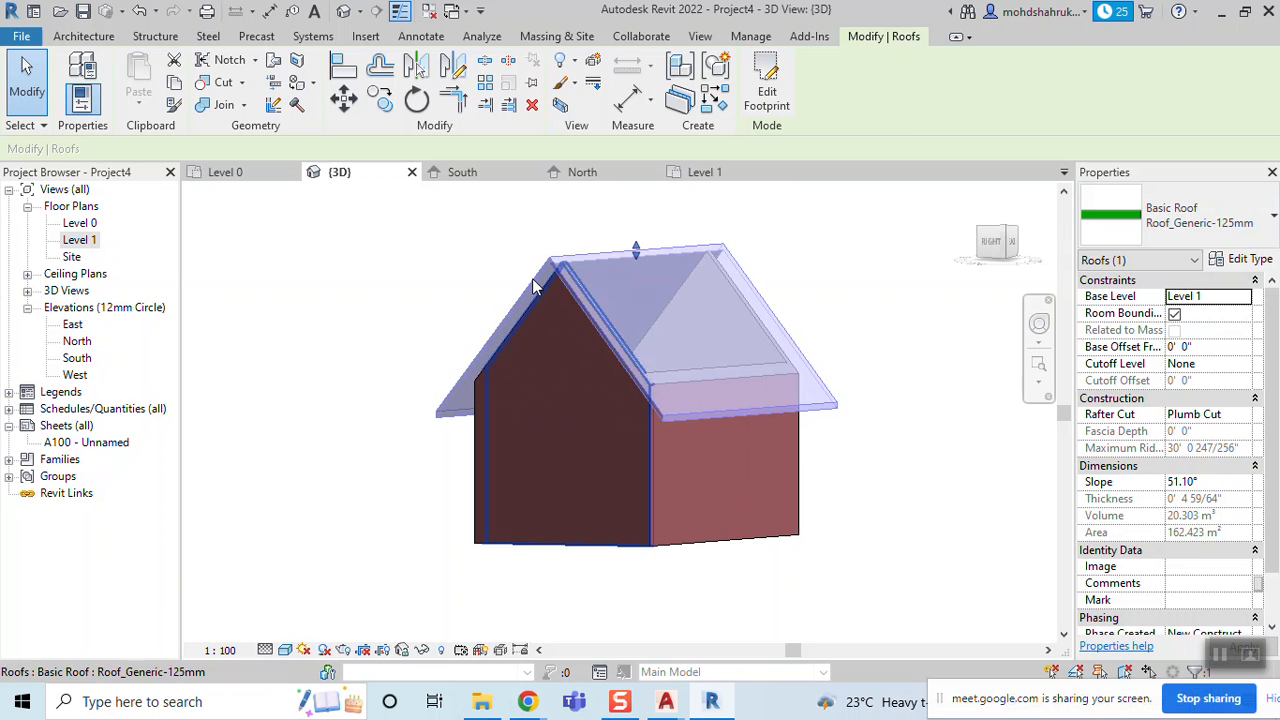
{"action": "left_click_drag", "start_coordinate": [633, 257], "coordinate": [627, 322]}
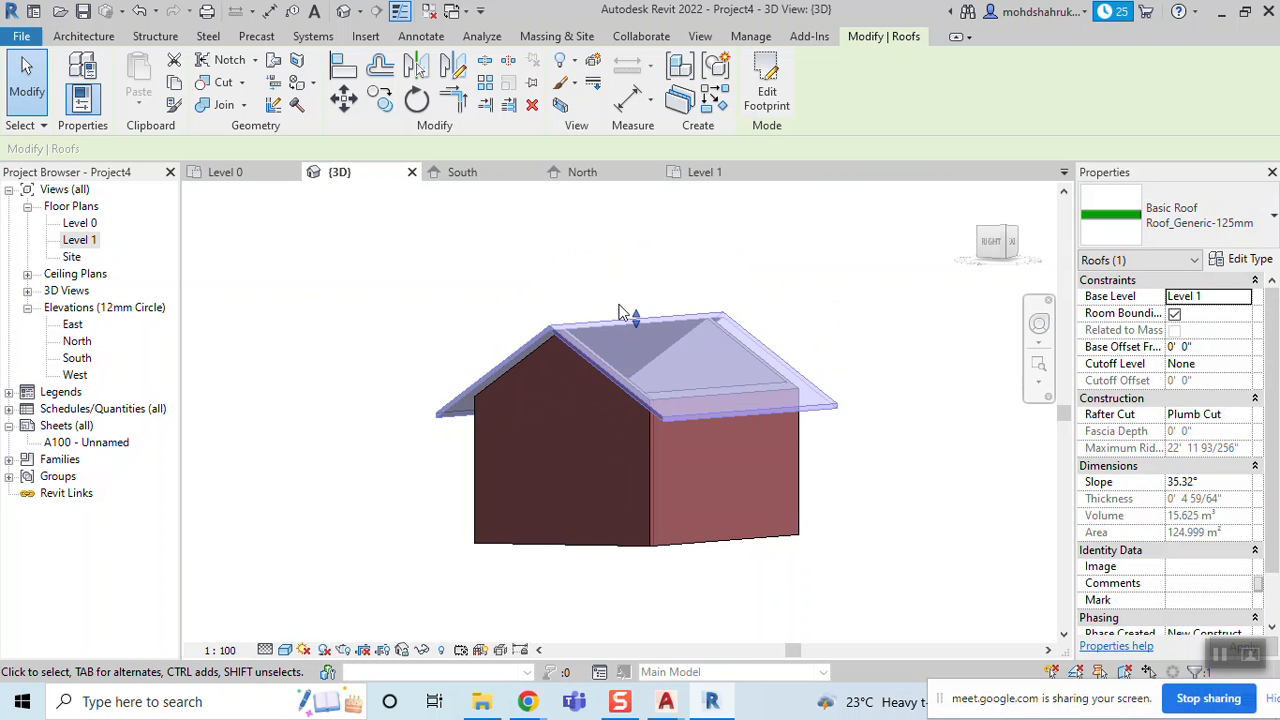
{"action": "left_click_drag", "start_coordinate": [635, 313], "coordinate": [638, 250]}
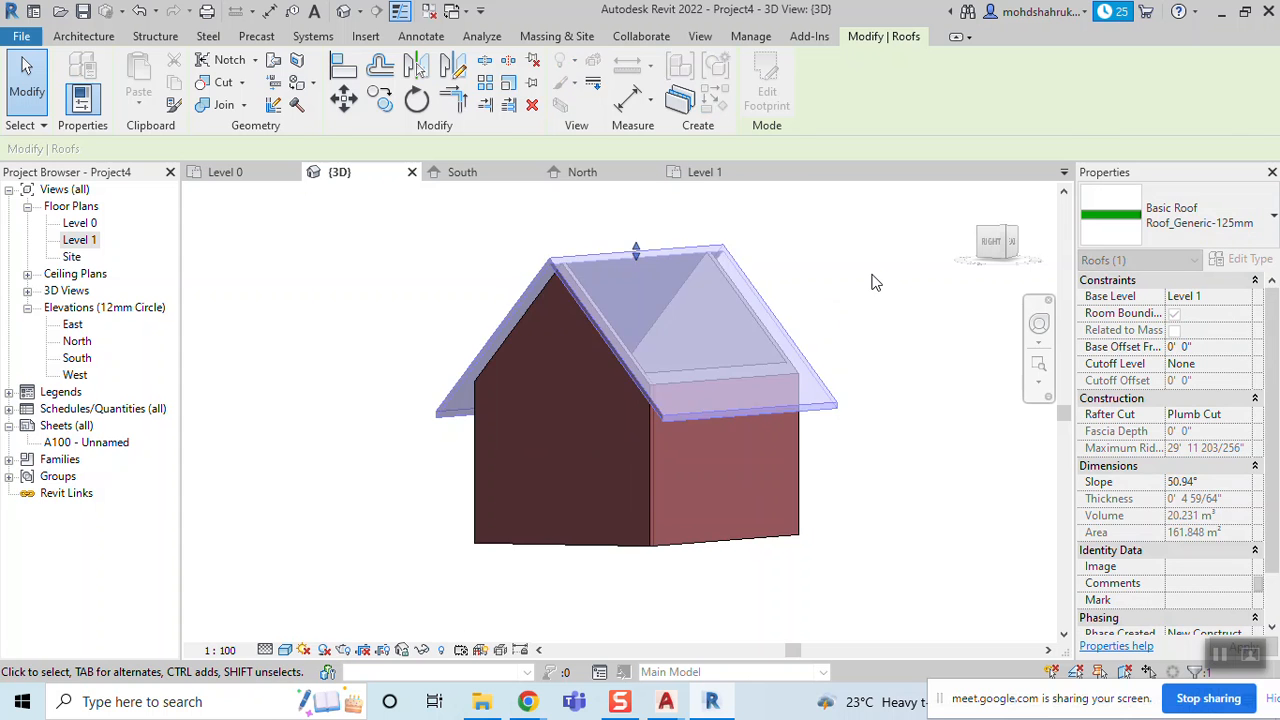
{"action": "left_click", "coordinate": [872, 283]}
{"action": "middle_click_drag", "start_coordinate": [797, 277], "coordinate": [834, 480], "text": "shift"}
Edit the roof's footprint from the top view and make one short end edge define a 30° slope
{"action": "left_click", "coordinate": [572, 308]}
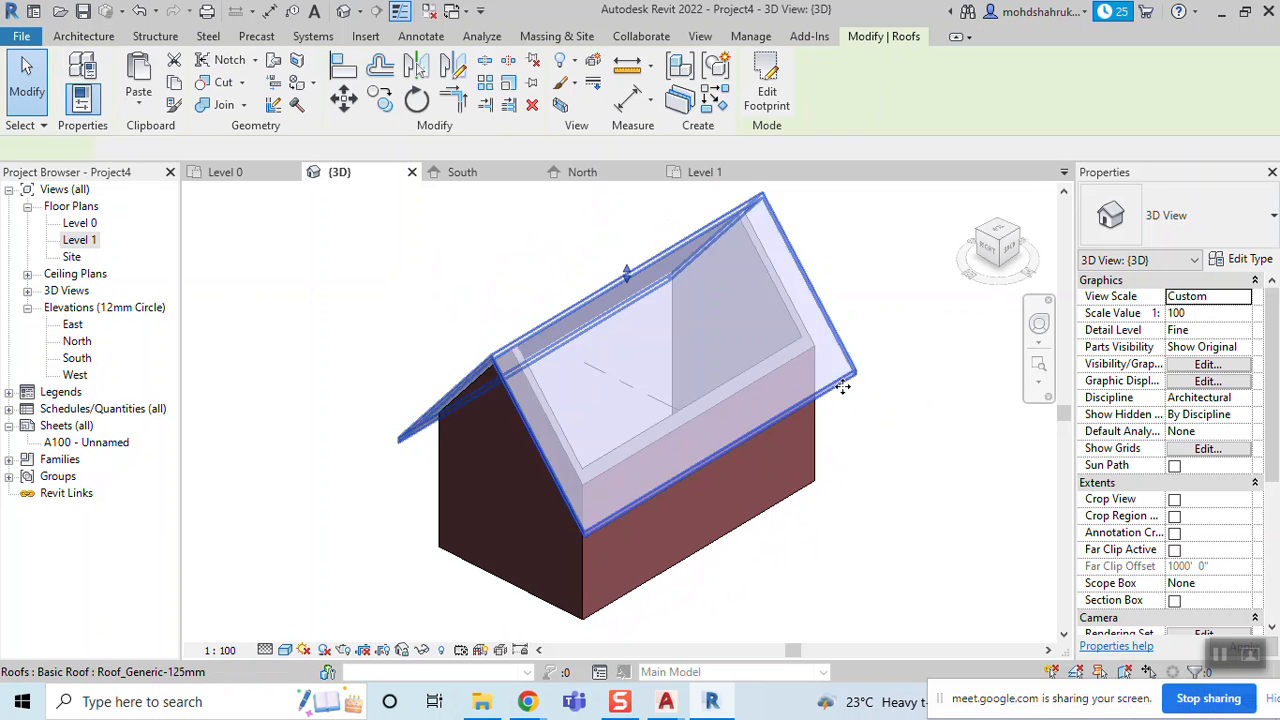
{"action": "middle_click_drag", "start_coordinate": [572, 308], "coordinate": [722, 343], "text": "shift"}
{"action": "left_click", "coordinate": [996, 238]}
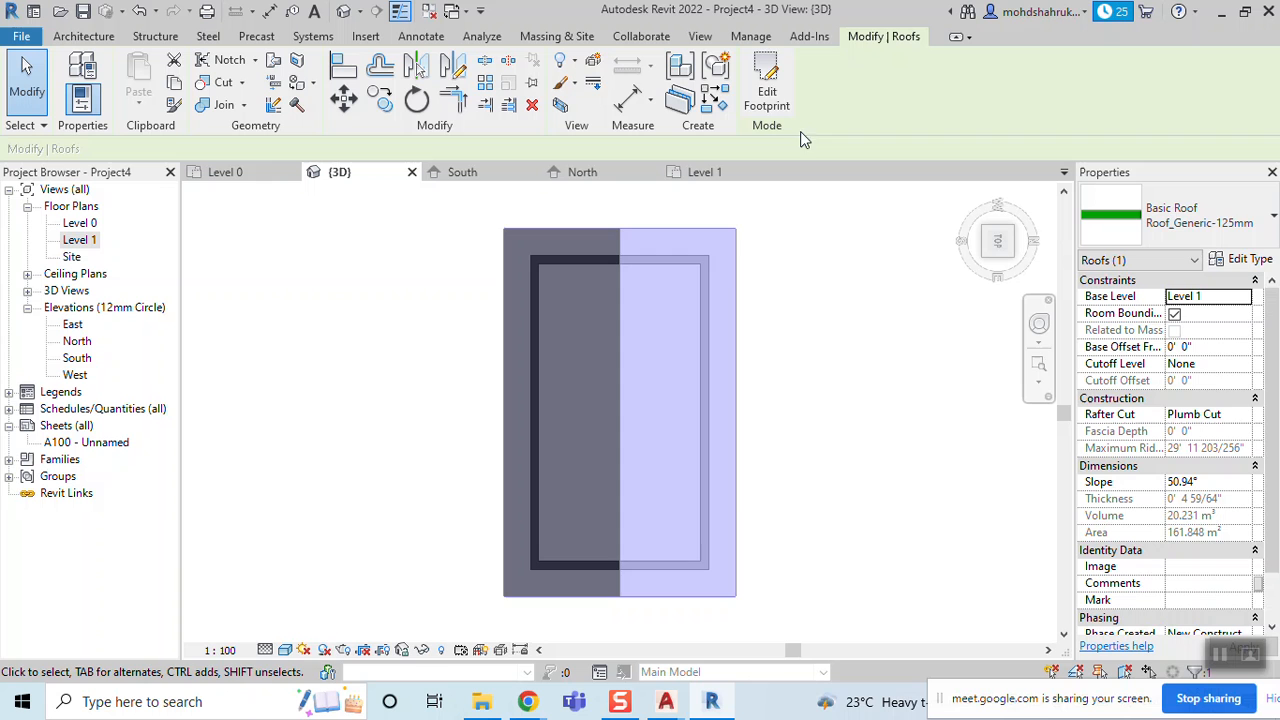
{"action": "left_click", "coordinate": [767, 92]}
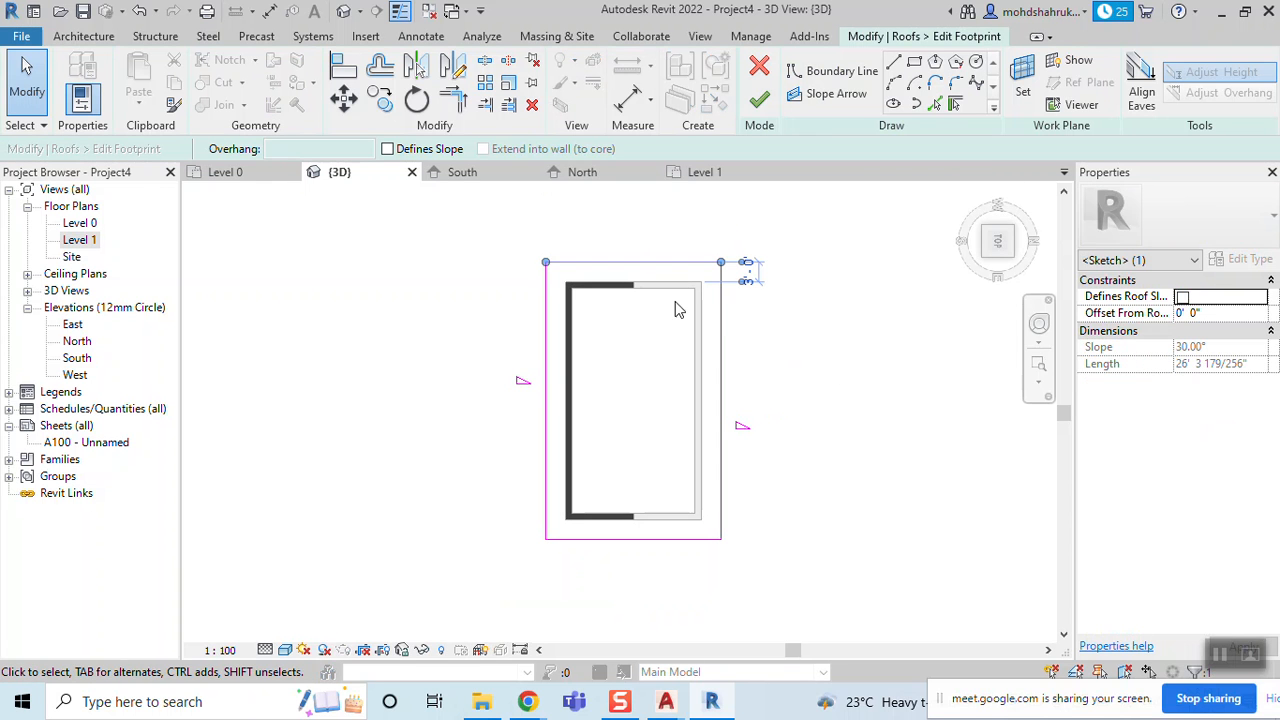
{"action": "left_click", "coordinate": [388, 149]}
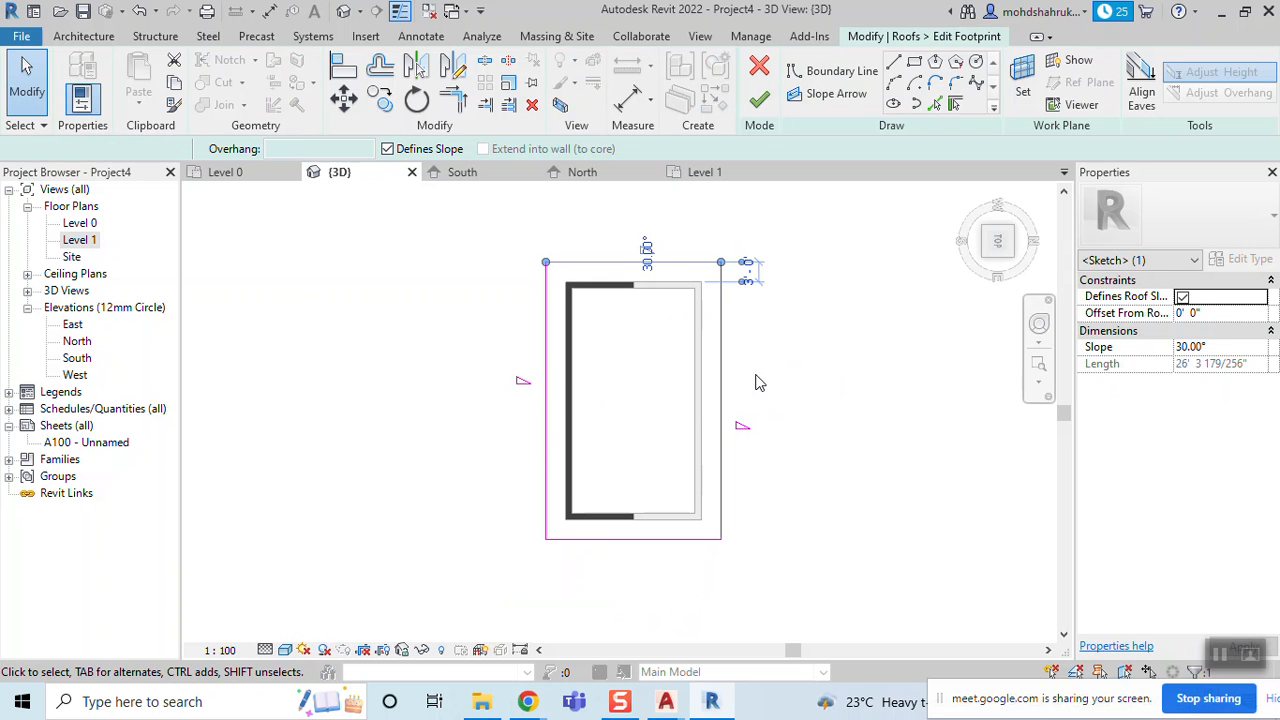
{"action": "left_click", "coordinate": [722, 368]}
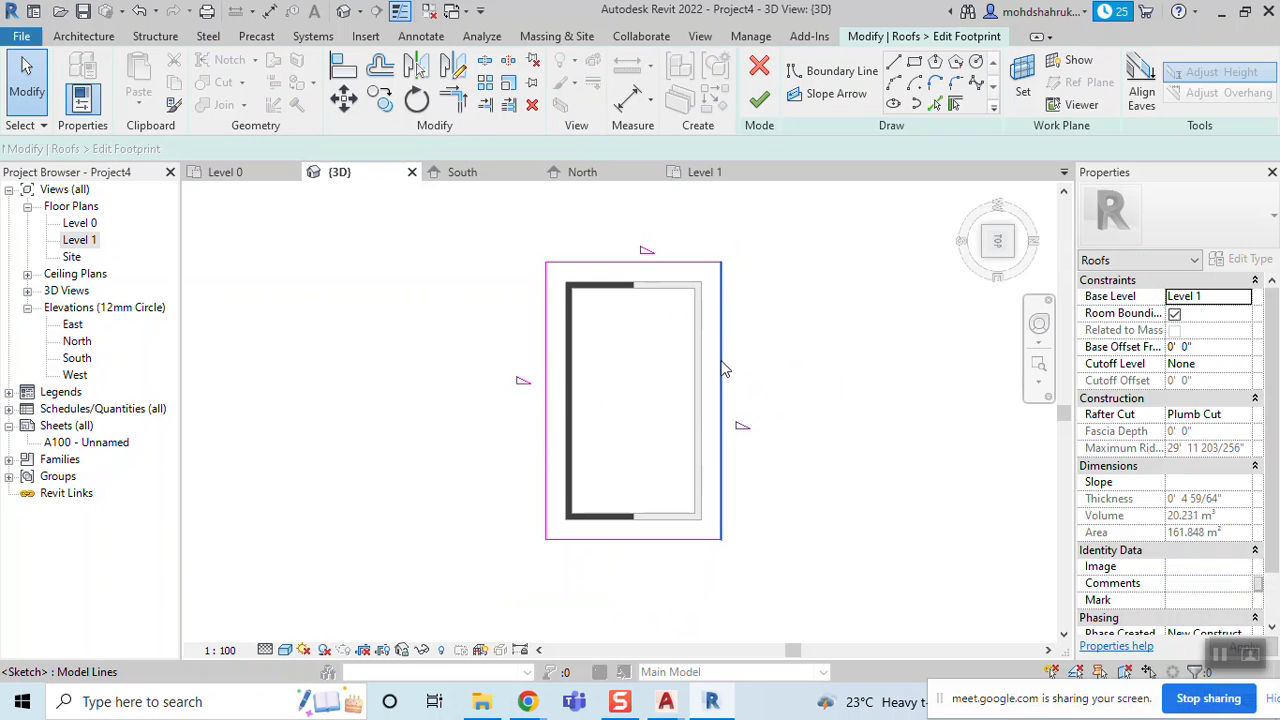
{"action": "left_click", "coordinate": [544, 418]}
{"action": "left_click", "coordinate": [625, 264]}
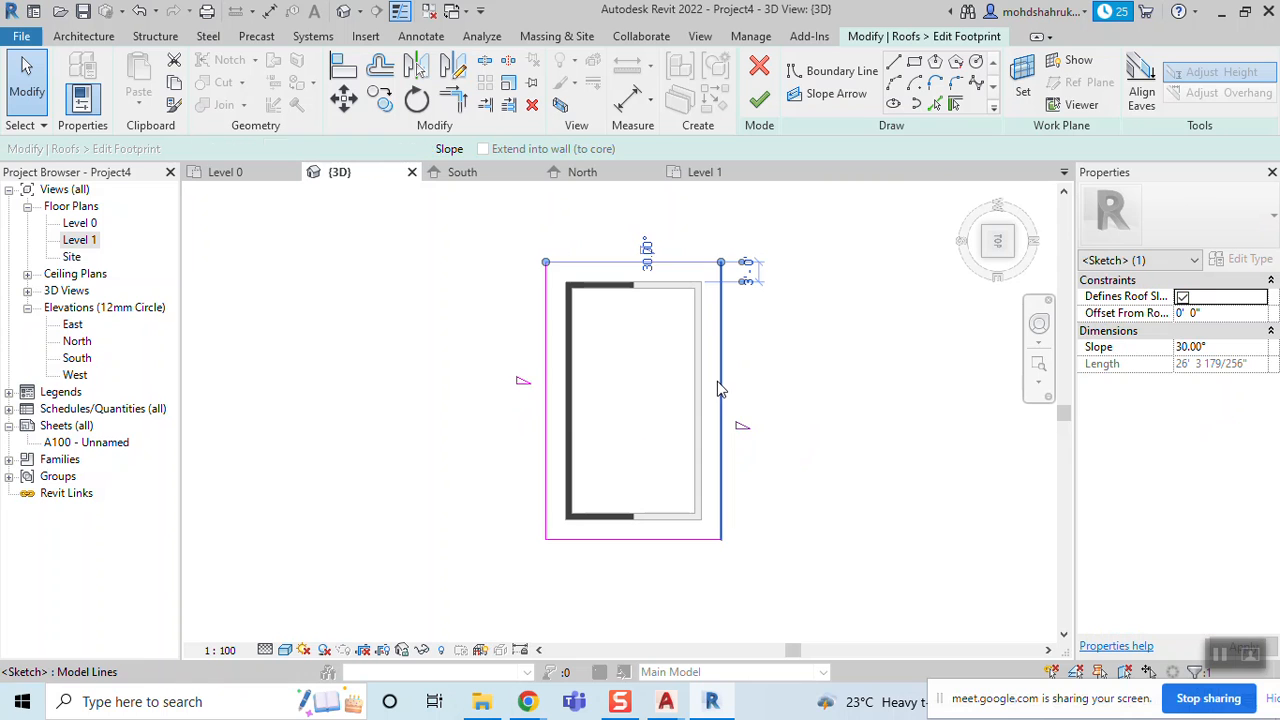
Set the slope of both long boundary edges to 30°, finish the footprint, and inspect the roof in 3D
{"action": "left_click", "coordinate": [720, 415]}
{"action": "left_click", "coordinate": [742, 438]}
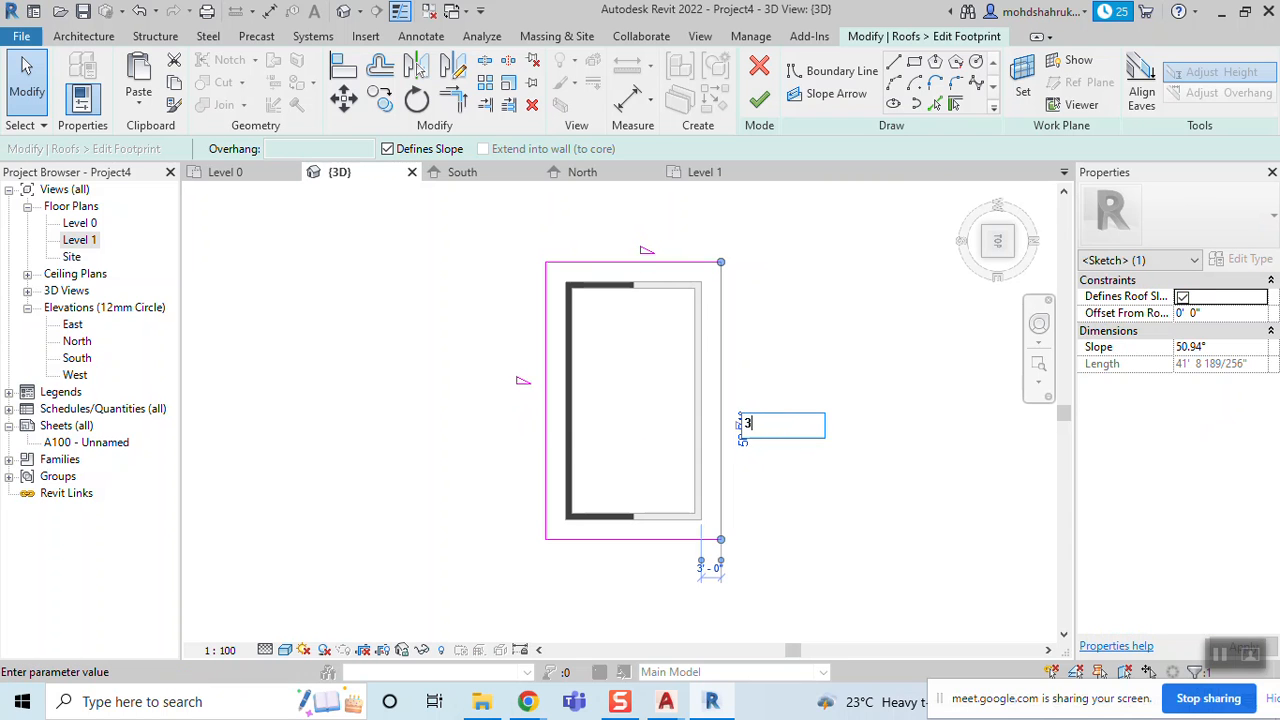
{"action": "left_click", "coordinate": [545, 407]}
{"action": "left_click", "coordinate": [522, 398]}
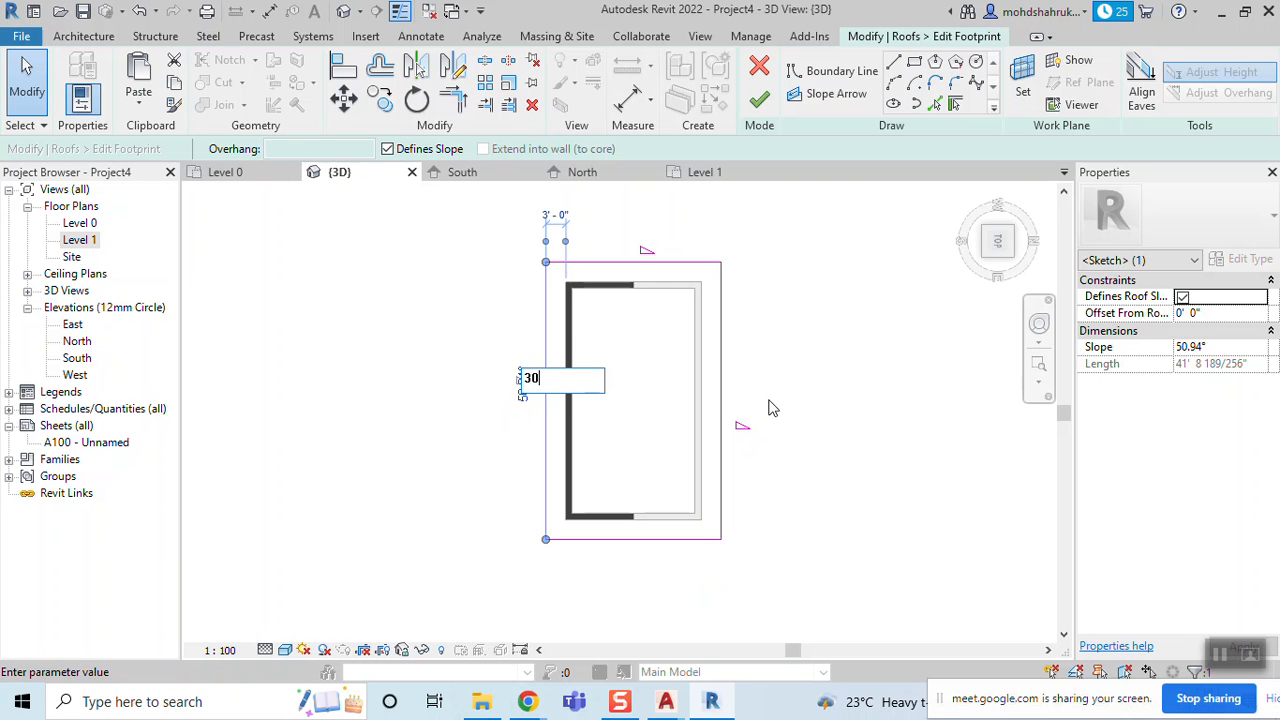
{"action": "key", "text": "Return"}
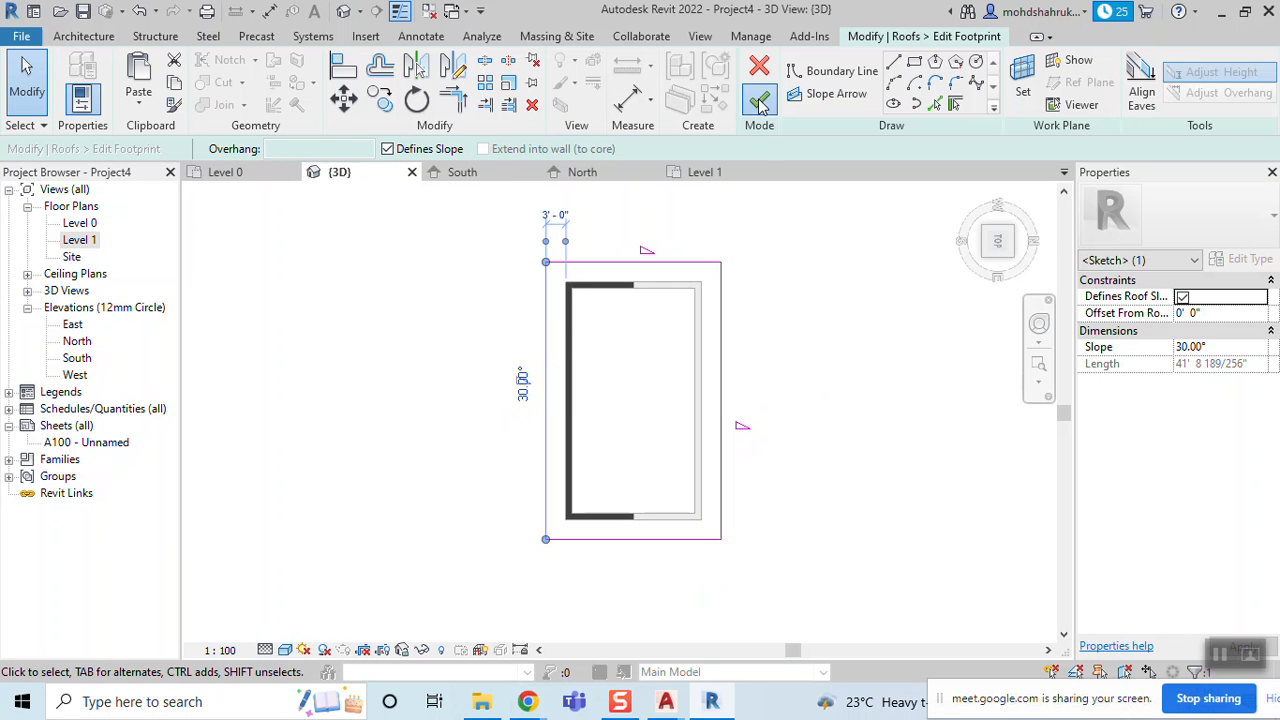
{"action": "left_click", "coordinate": [760, 100]}
{"action": "left_click", "coordinate": [486, 243]}
{"action": "middle_click_drag", "start_coordinate": [441, 186], "coordinate": [668, 494], "text": "shift"}
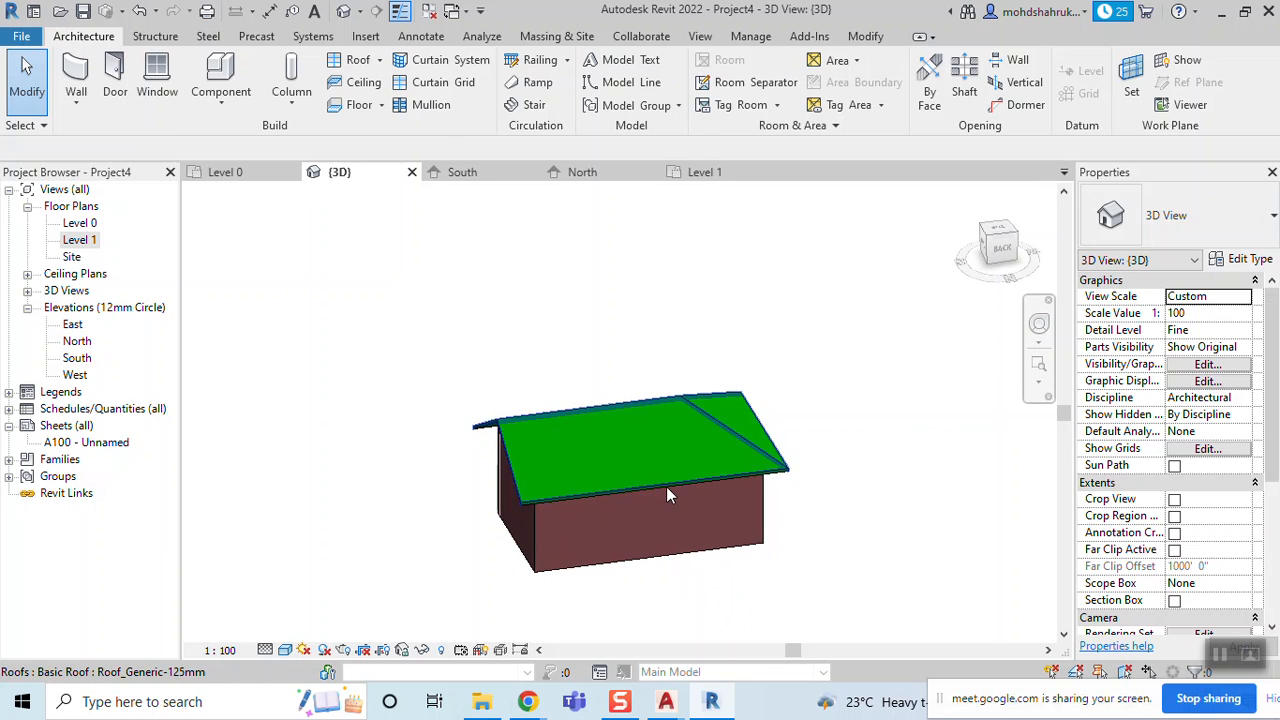
Edit the roof footprint again, remove the slope definition from one long edge and the adjoining short edge, and finish the single-slope roof
{"action": "left_click", "coordinate": [666, 488]}
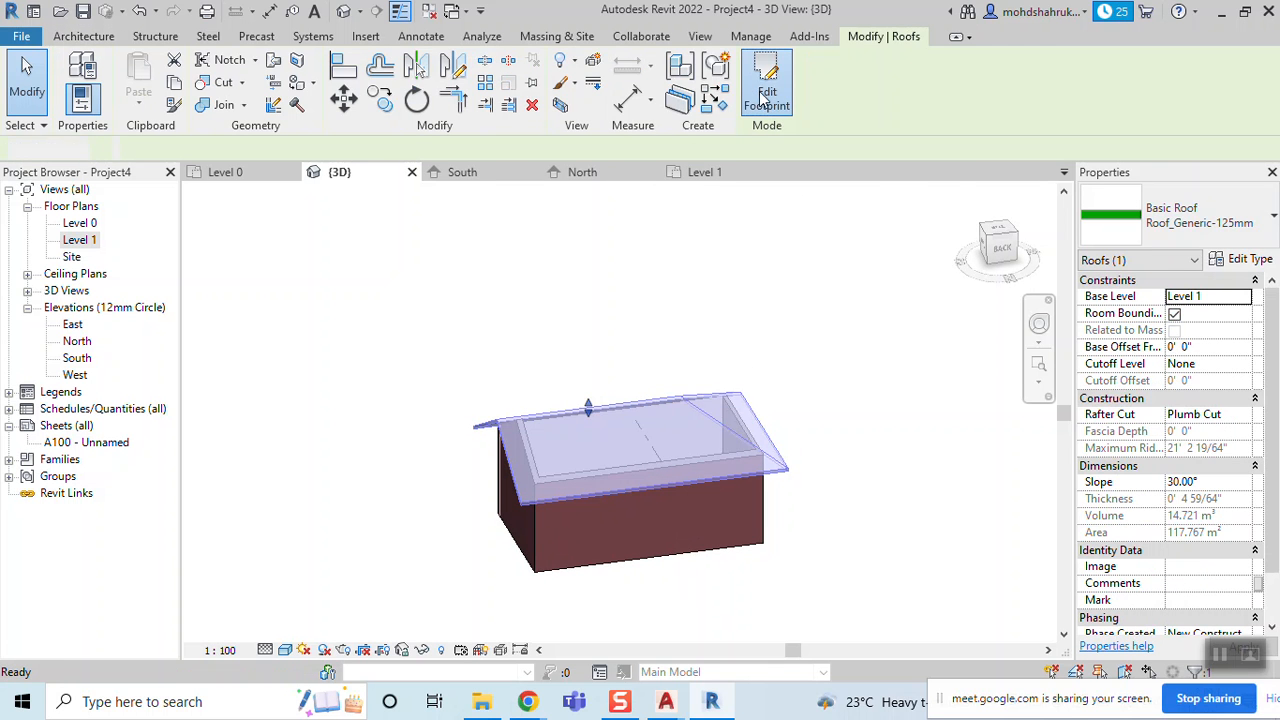
{"action": "left_click", "coordinate": [995, 236]}
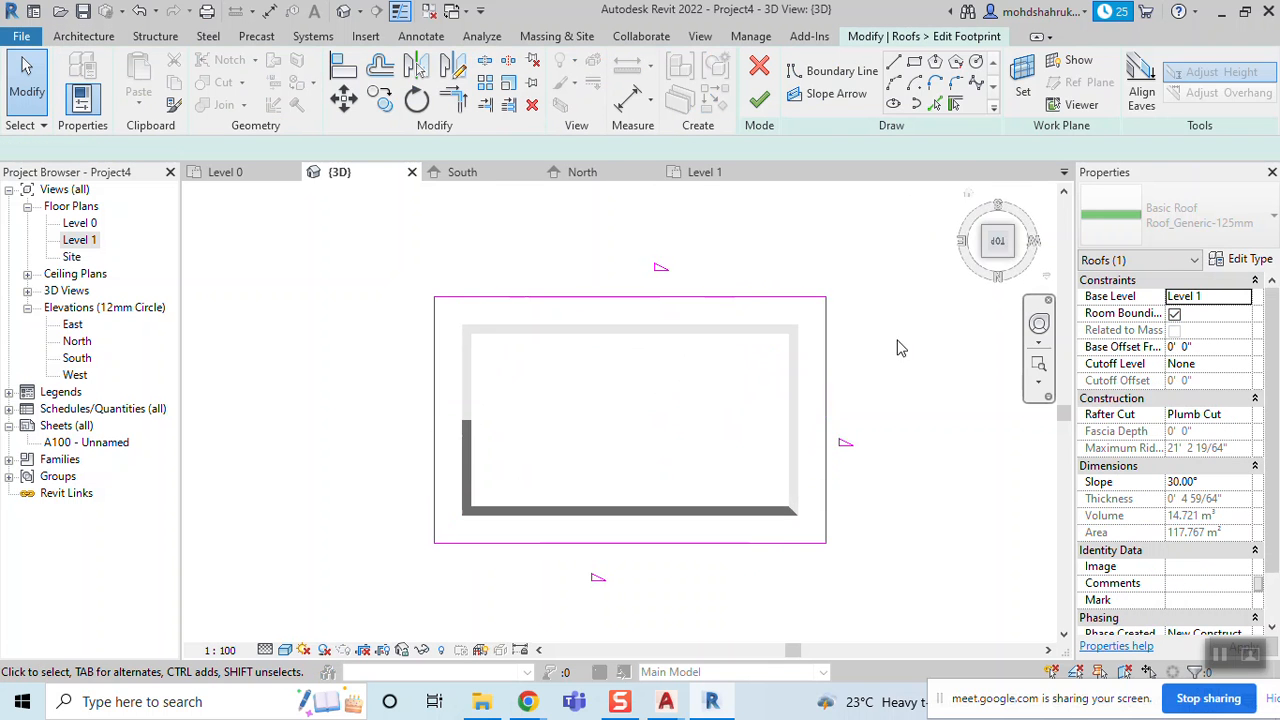
{"action": "left_click_drag", "start_coordinate": [907, 256], "coordinate": [818, 317]}
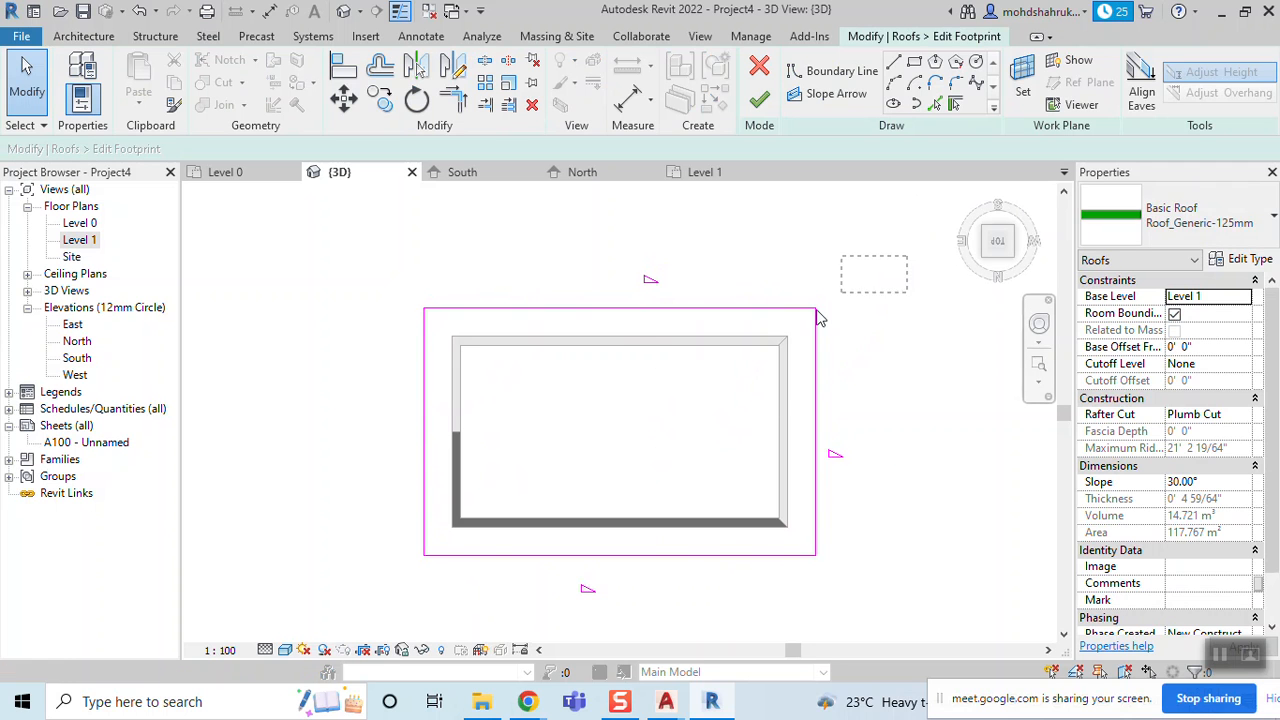
{"action": "left_click_drag", "start_coordinate": [636, 400], "coordinate": [638, 402]}
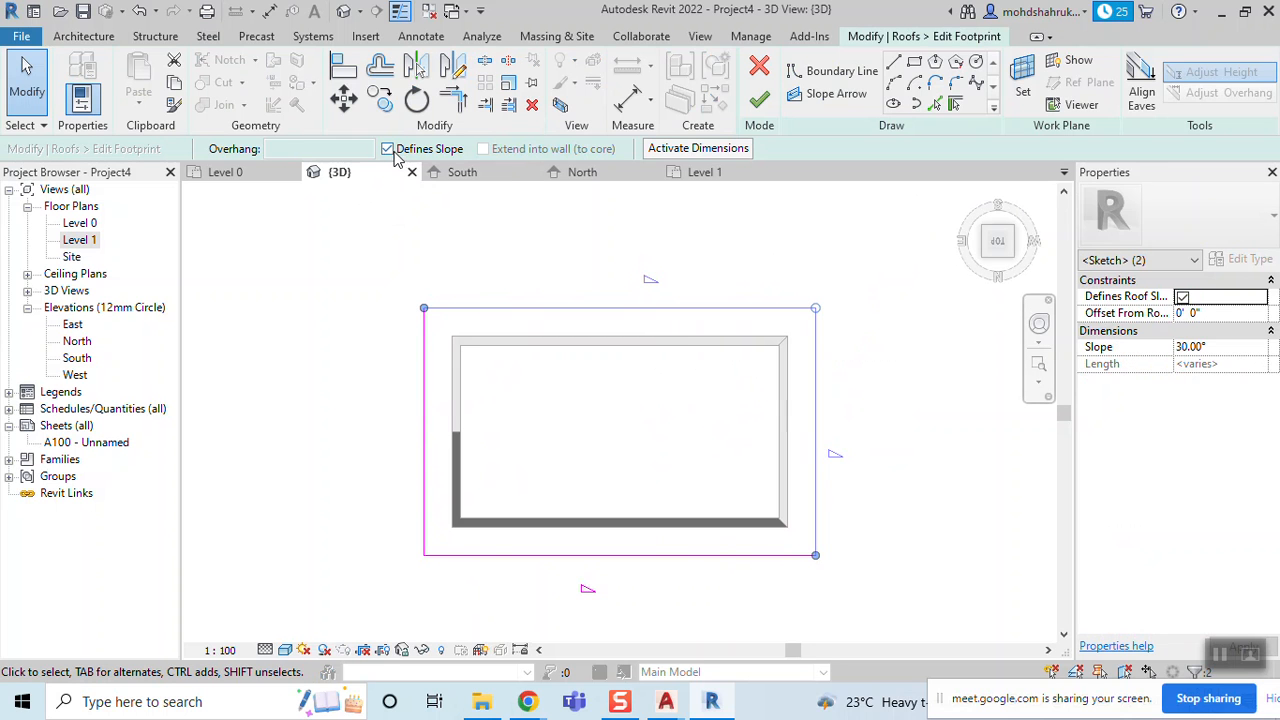
{"action": "left_click", "coordinate": [387, 149]}
{"action": "scroll", "coordinate": [851, 485], "scroll_direction": "down", "scroll_amount": 1}
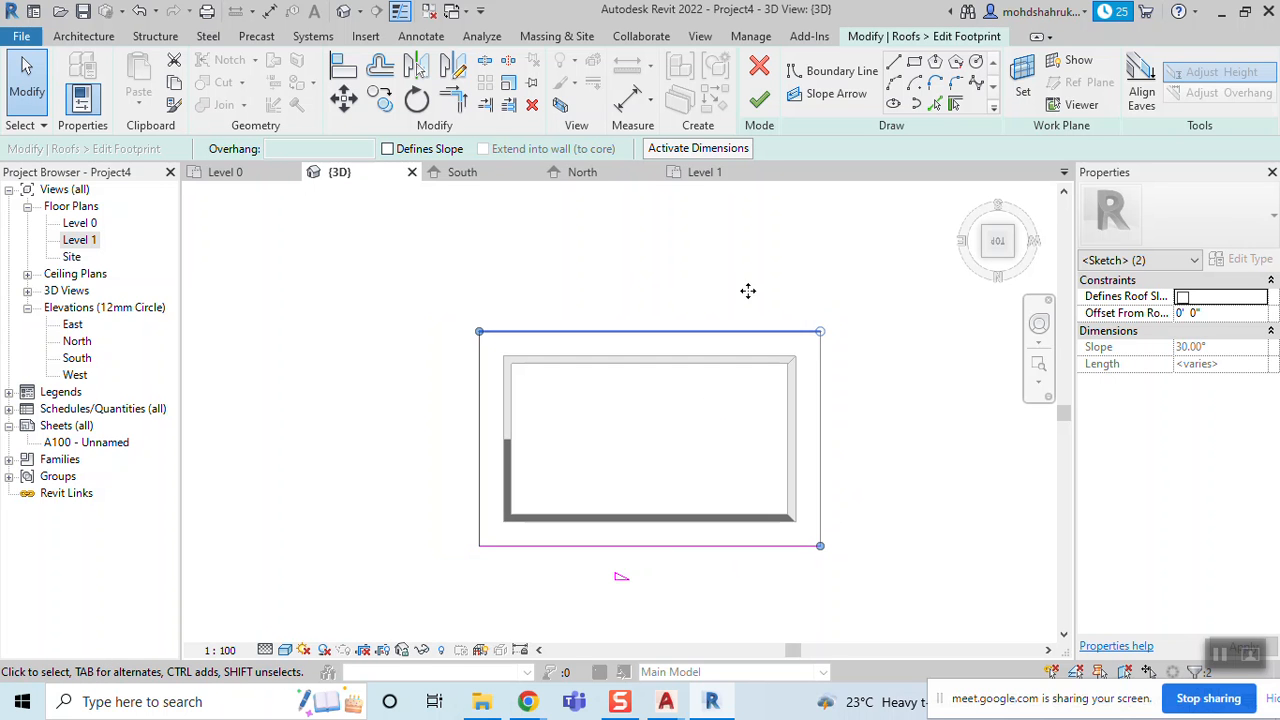
{"action": "left_click", "coordinate": [770, 102]}
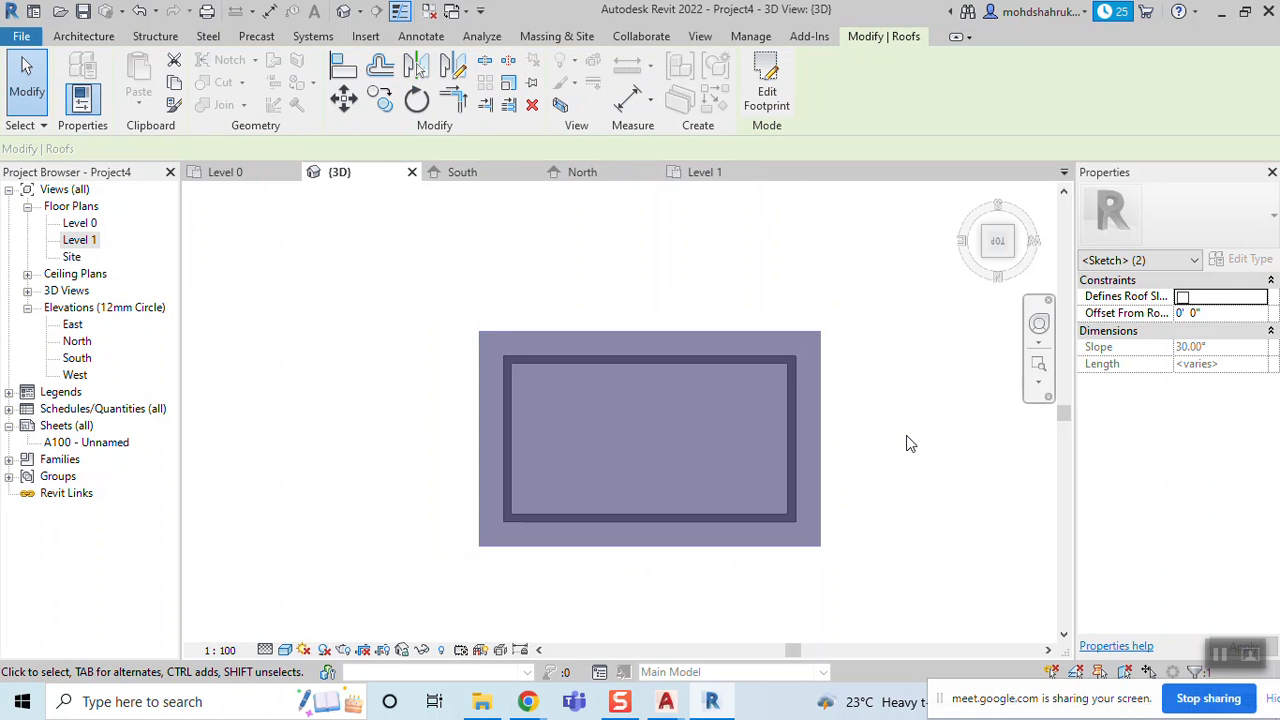
{"action": "mouse_move", "coordinate": [911, 480]}
{"action": "middle_mouse_down", "text": "shift"}
{"action": "mouse_move", "coordinate": [876, 365]}
{"action": "mouse_move", "coordinate": [860, 229]}
{"action": "mouse_move", "coordinate": [854, 477]}
{"action": "mouse_move", "coordinate": [895, 480]}
{"action": "middle_mouse_up", "text": "shift"}
{"action": "left_click", "coordinate": [914, 557]}
{"action": "middle_click_drag", "start_coordinate": [914, 557], "coordinate": [762, 600], "text": "shift"}
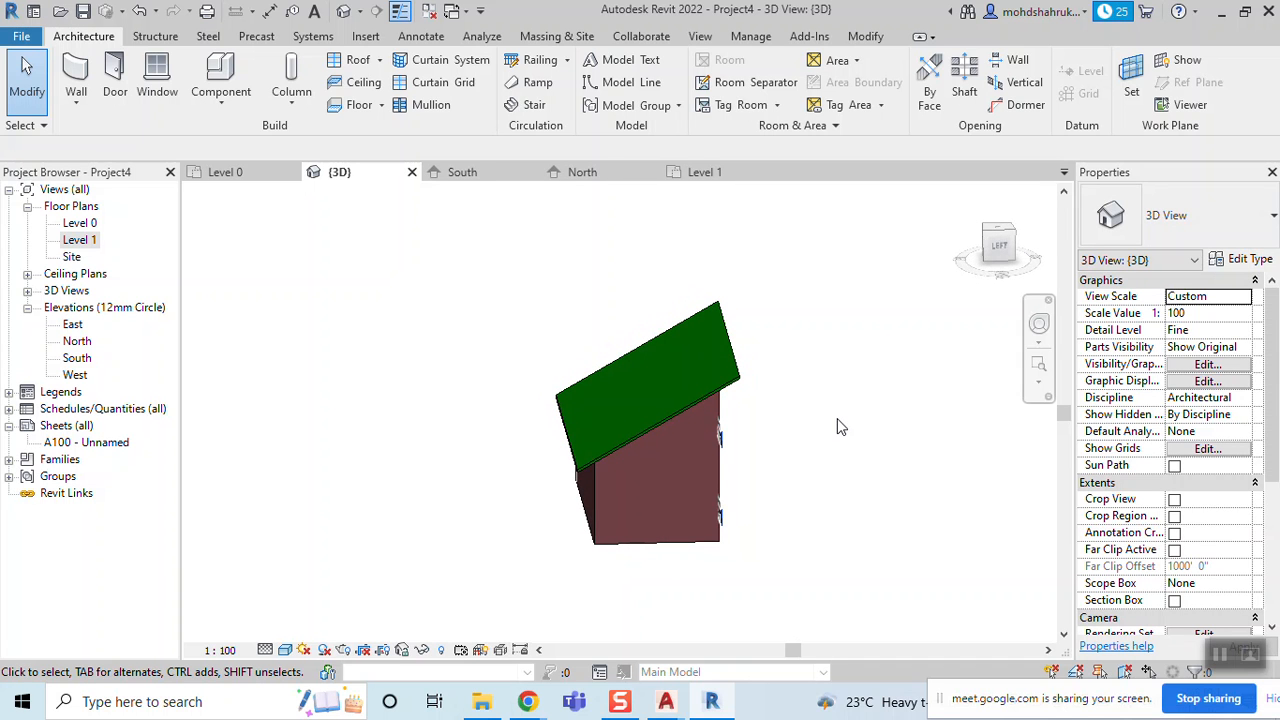
{"action": "middle_click_drag", "start_coordinate": [703, 409], "coordinate": [737, 446], "text": "shift"}
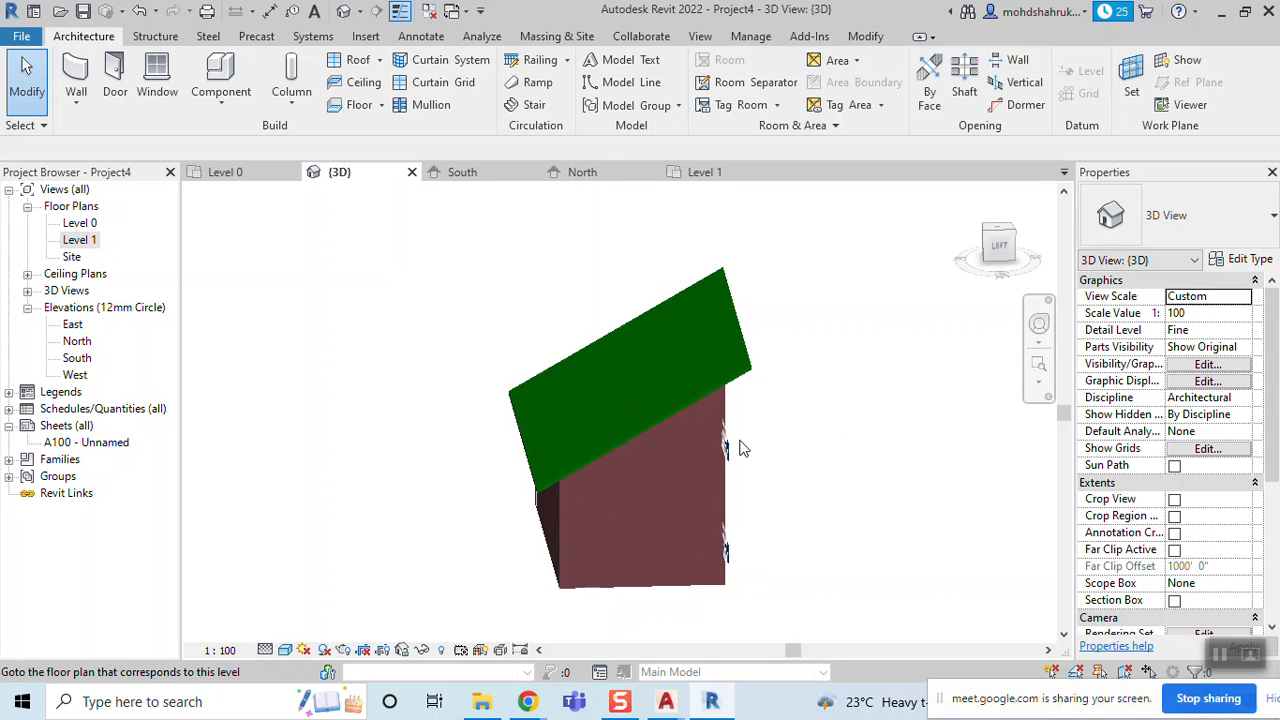
{"action": "middle_click_drag", "start_coordinate": [797, 489], "coordinate": [689, 418], "text": "shift"}
Lower the high side of the single-slope roof to a slope of about 20.6°
{"action": "left_click", "coordinate": [709, 371]}
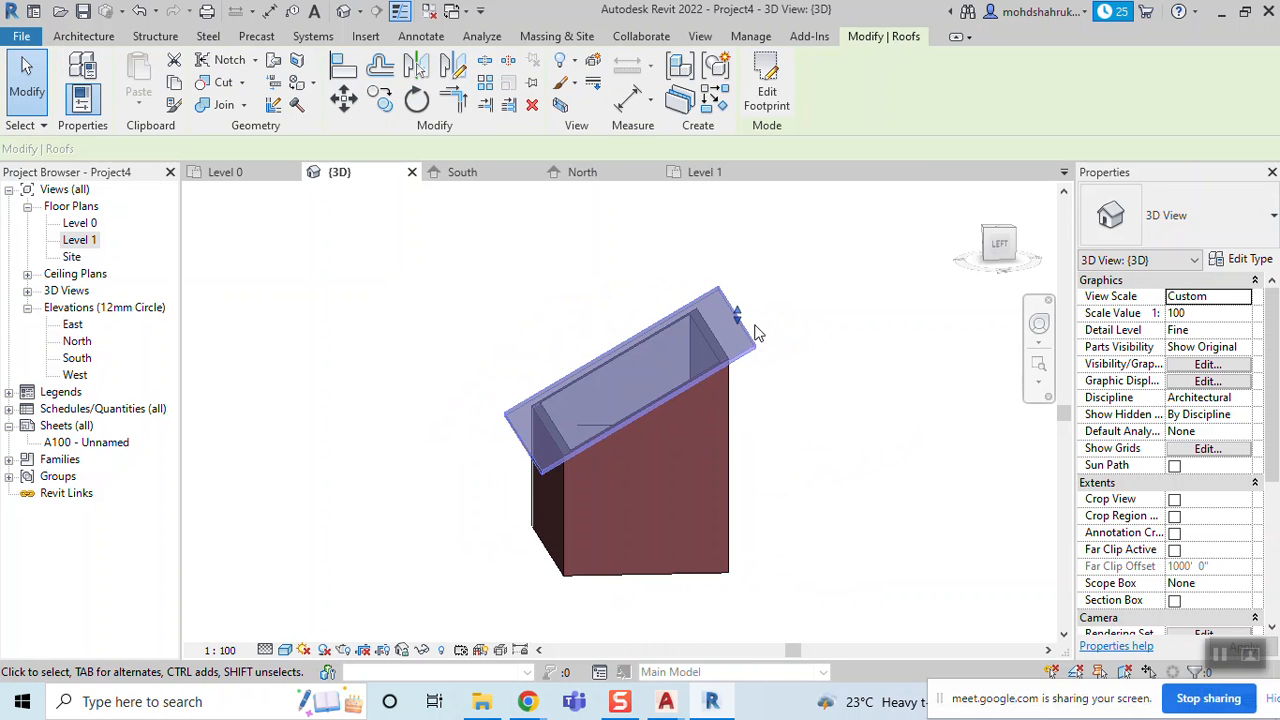
{"action": "left_click_drag", "start_coordinate": [735, 320], "coordinate": [735, 361]}
{"action": "left_click", "coordinate": [857, 480]}
{"action": "mouse_move", "coordinate": [791, 537]}
{"action": "middle_mouse_down", "text": "shift"}
{"action": "mouse_move", "coordinate": [946, 458]}
{"action": "mouse_move", "coordinate": [1011, 471]}
{"action": "mouse_move", "coordinate": [657, 523]}
{"action": "mouse_move", "coordinate": [796, 563]}
{"action": "mouse_move", "coordinate": [786, 557]}
{"action": "mouse_move", "coordinate": [800, 523]}
{"action": "mouse_move", "coordinate": [786, 518]}
{"action": "middle_mouse_up", "text": "shift"}
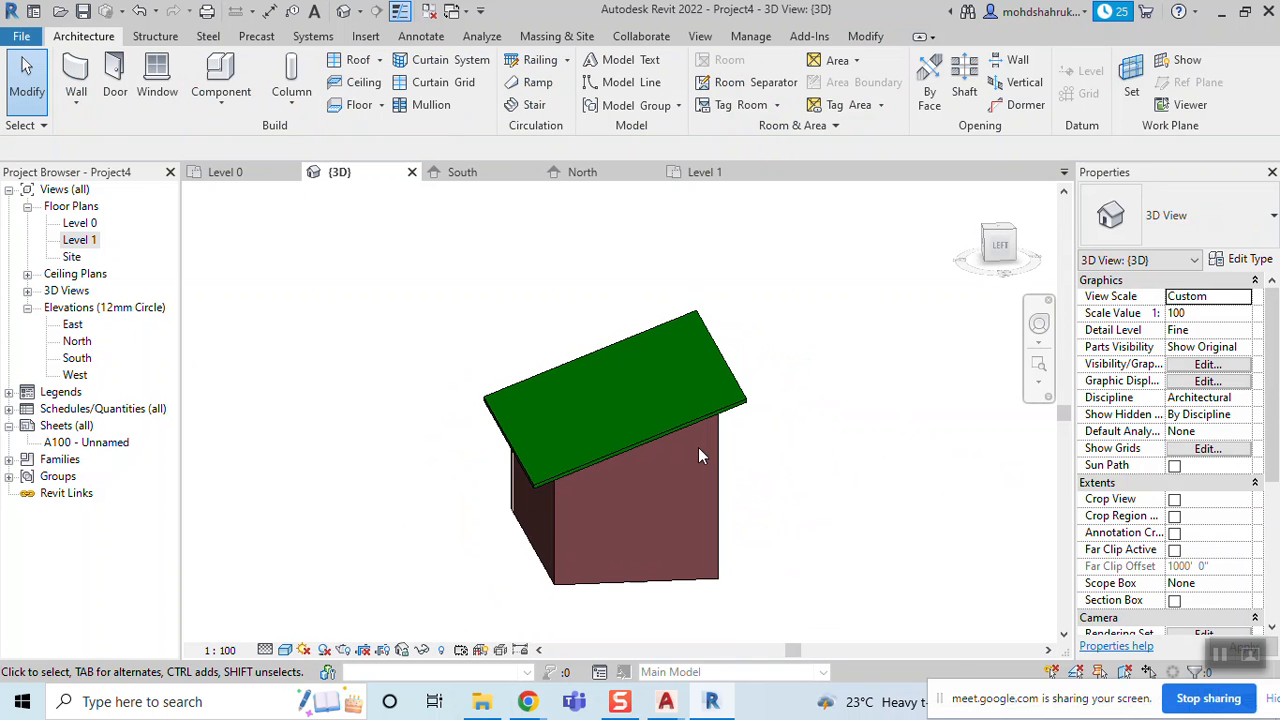
Edit the roof's footprint, remove the slope definition from the remaining long edge, and finish it as a flat roof to inspect in 3D
{"action": "left_click", "coordinate": [690, 423]}
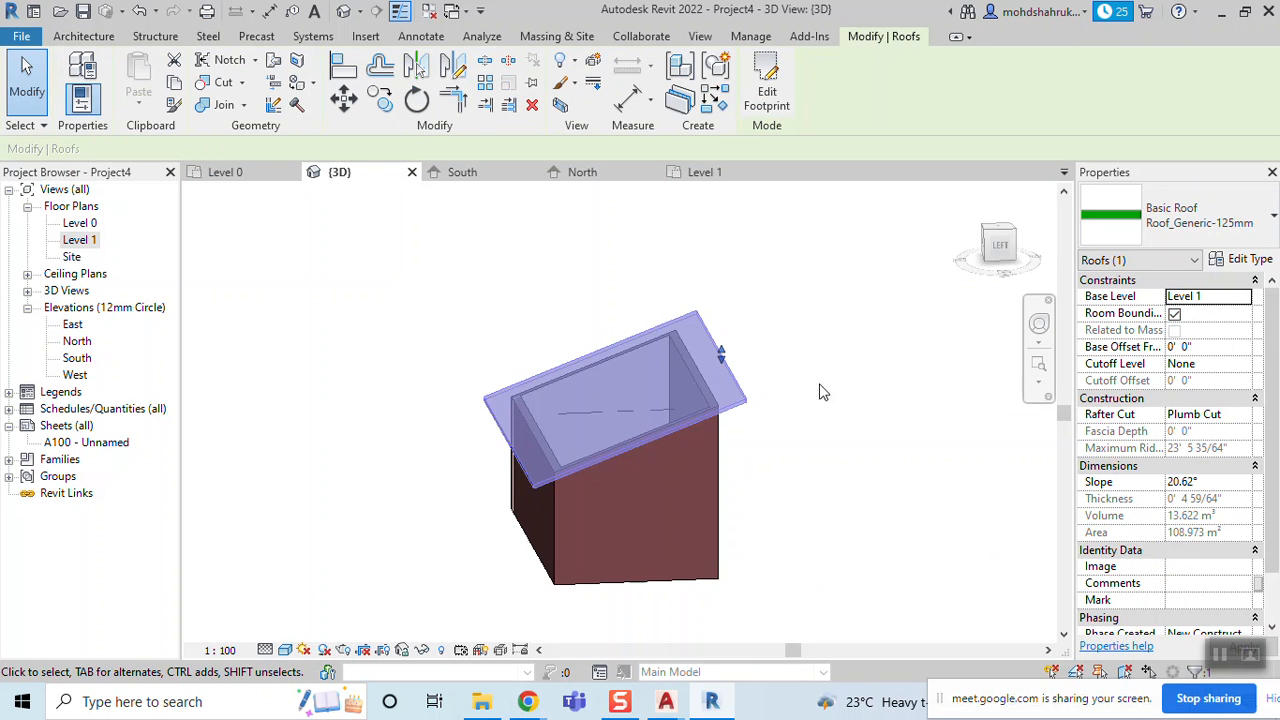
{"action": "middle_click_drag", "start_coordinate": [794, 447], "coordinate": [778, 525], "text": "shift"}
{"action": "left_click", "coordinate": [998, 243]}
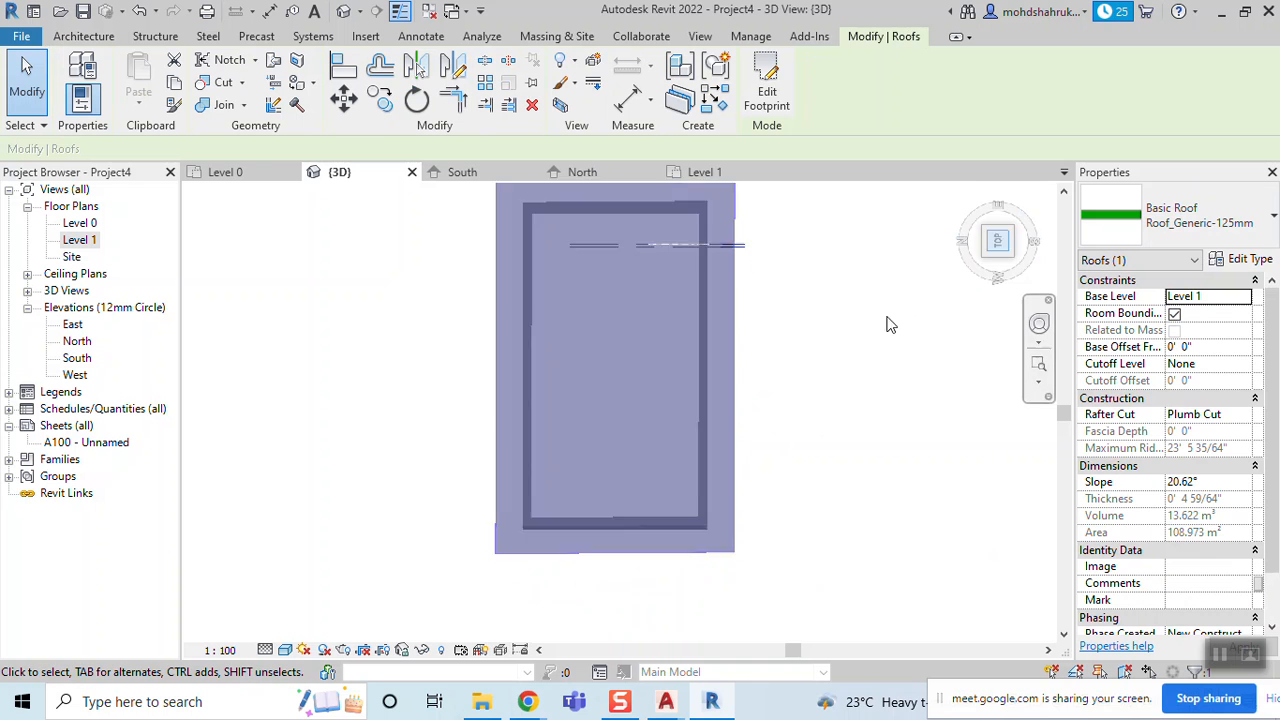
{"action": "left_click", "coordinate": [767, 95]}
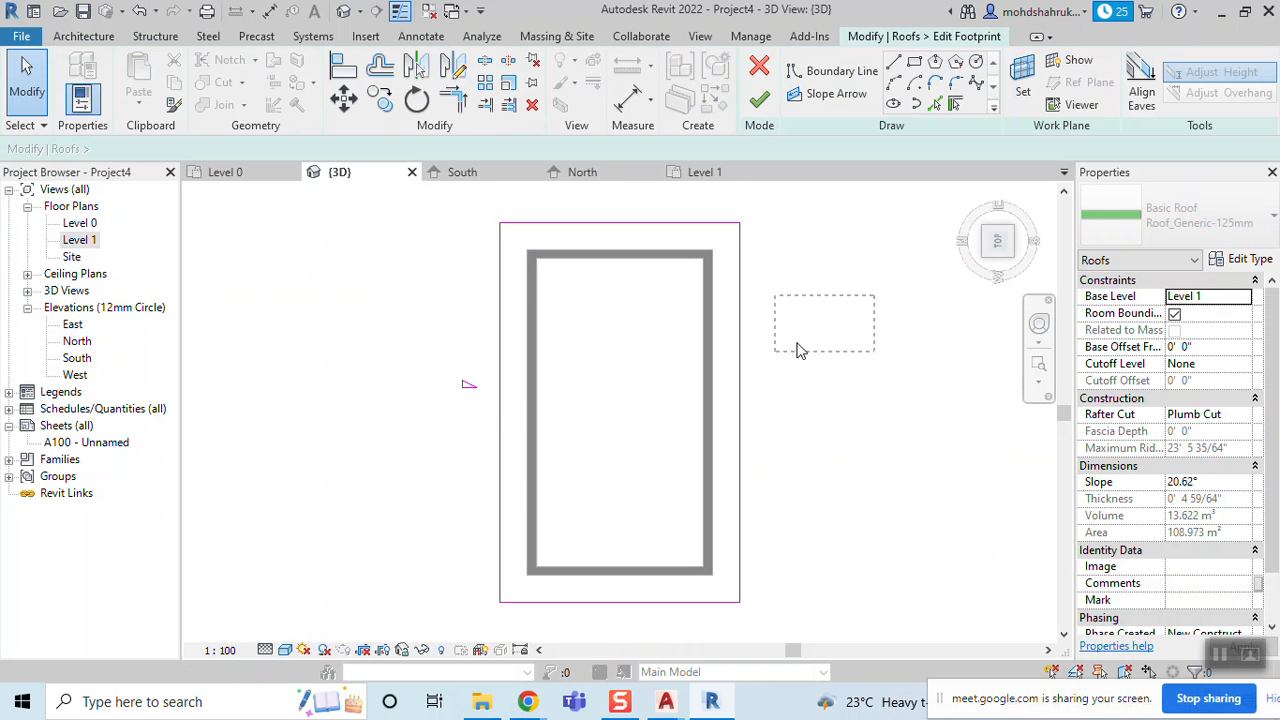
{"action": "left_click_drag", "start_coordinate": [797, 343], "coordinate": [775, 352]}
{"action": "left_click_drag", "start_coordinate": [337, 300], "coordinate": [550, 388]}
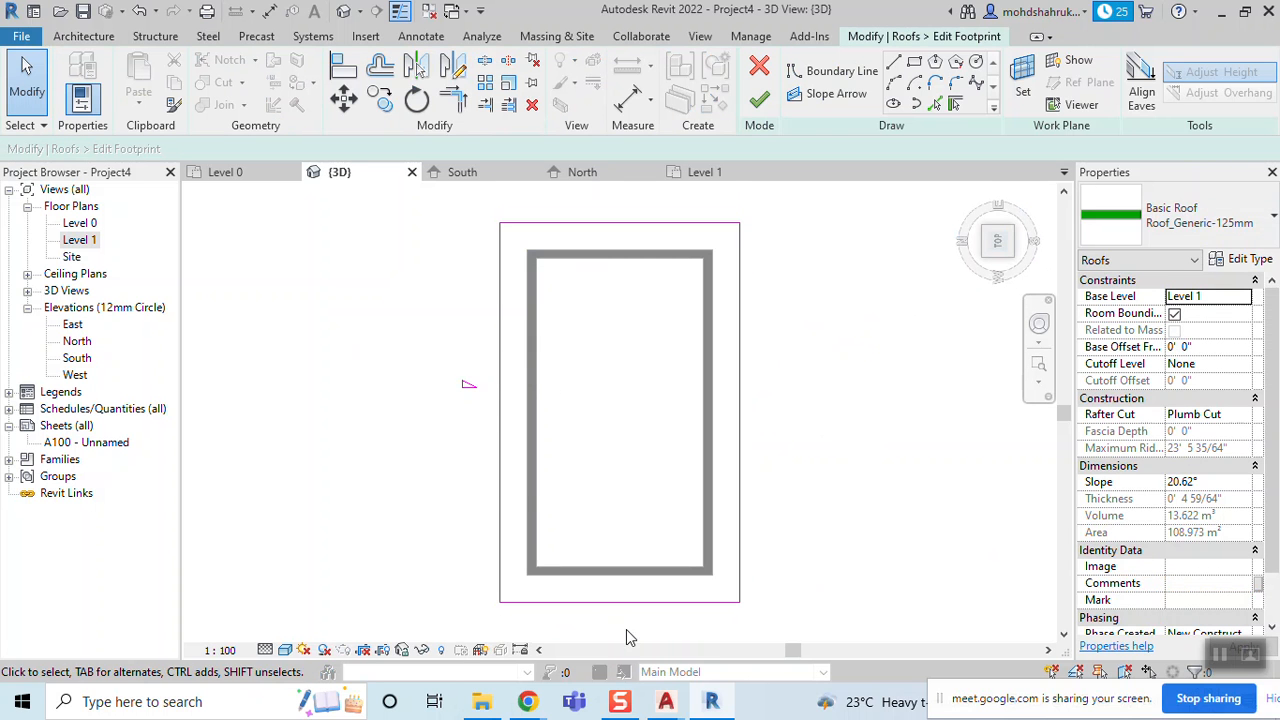
{"action": "left_click", "coordinate": [499, 340]}
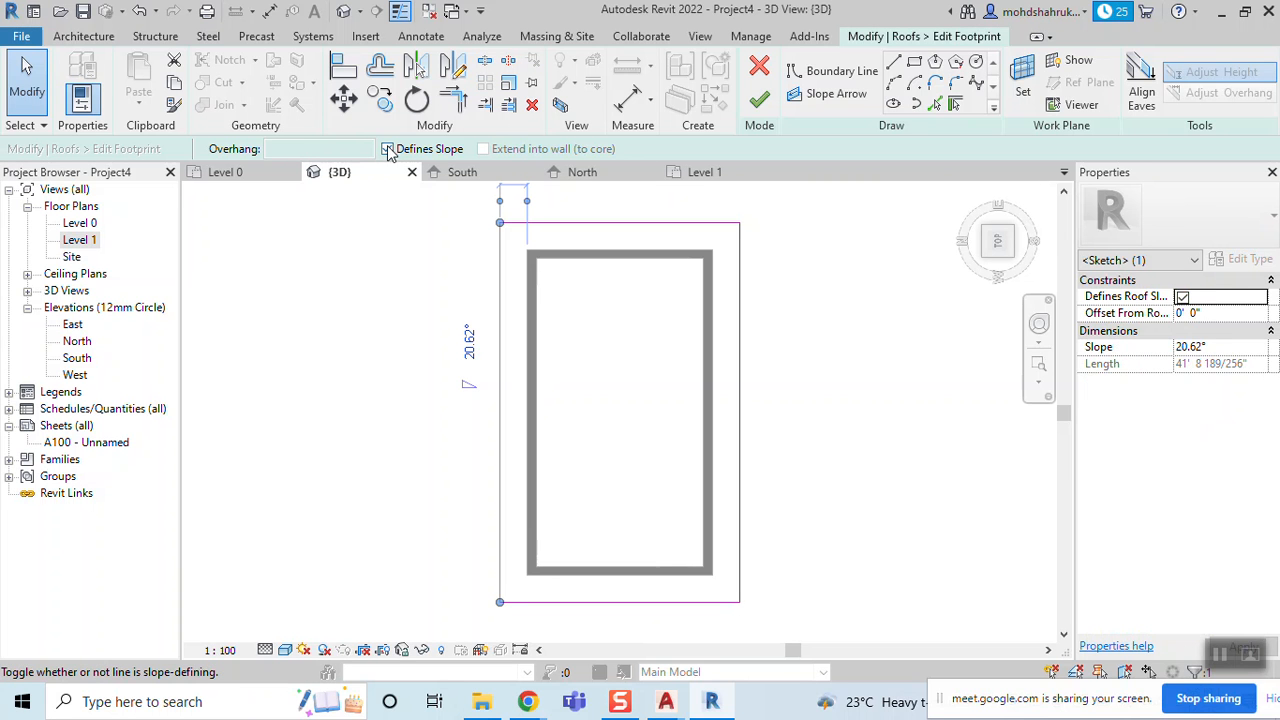
{"action": "left_click", "coordinate": [760, 102]}
{"action": "mouse_move", "coordinate": [894, 594]}
{"action": "middle_mouse_down", "text": "shift"}
{"action": "mouse_move", "coordinate": [854, 514]}
{"action": "mouse_move", "coordinate": [862, 249]}
{"action": "middle_mouse_up", "text": "shift"}
{"action": "middle_click_drag", "start_coordinate": [822, 478], "coordinate": [512, 364], "text": "shift"}
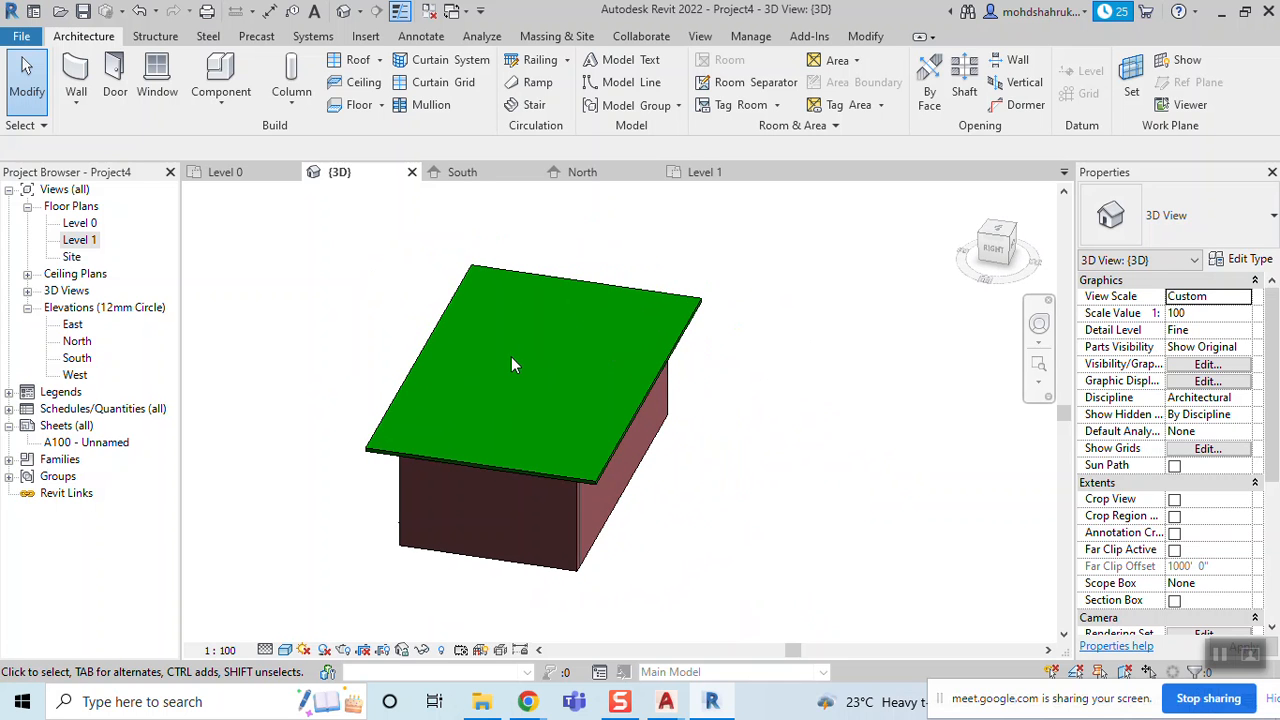
{"action": "middle_click_drag", "start_coordinate": [700, 560], "coordinate": [700, 465], "text": "shift"}
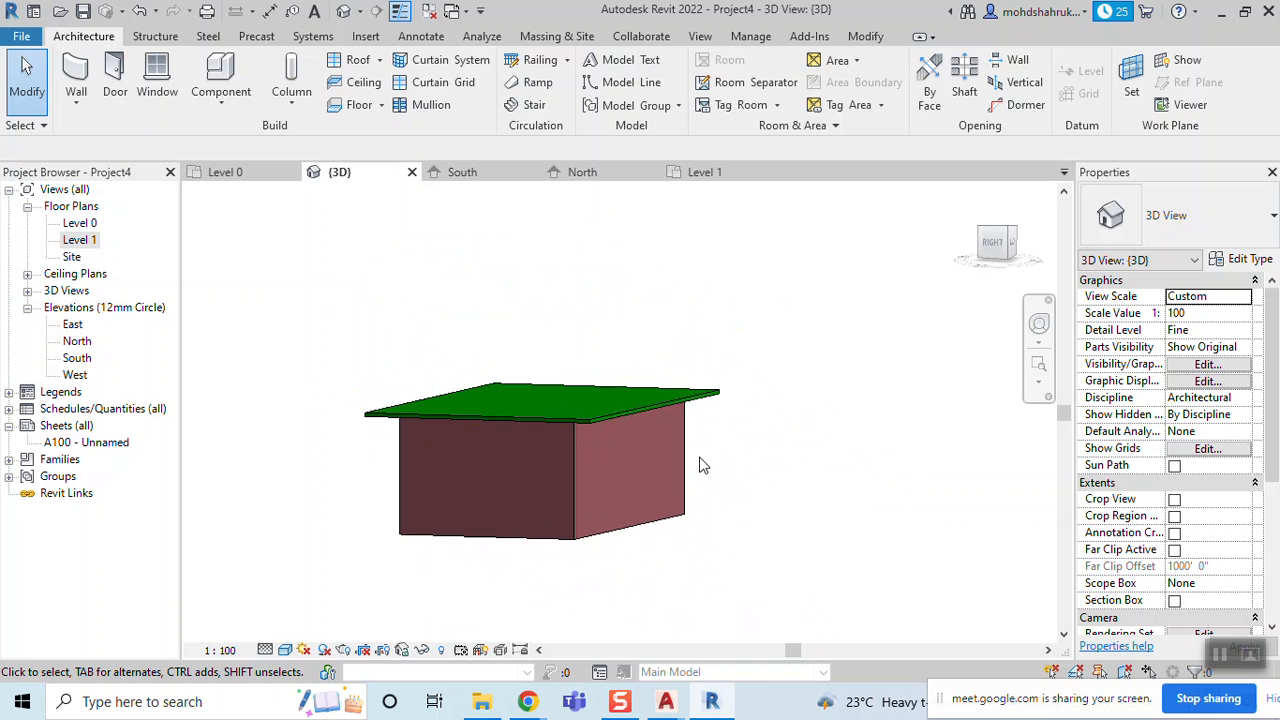
{"action": "middle_click_drag", "start_coordinate": [740, 472], "coordinate": [895, 562], "text": "shift"}
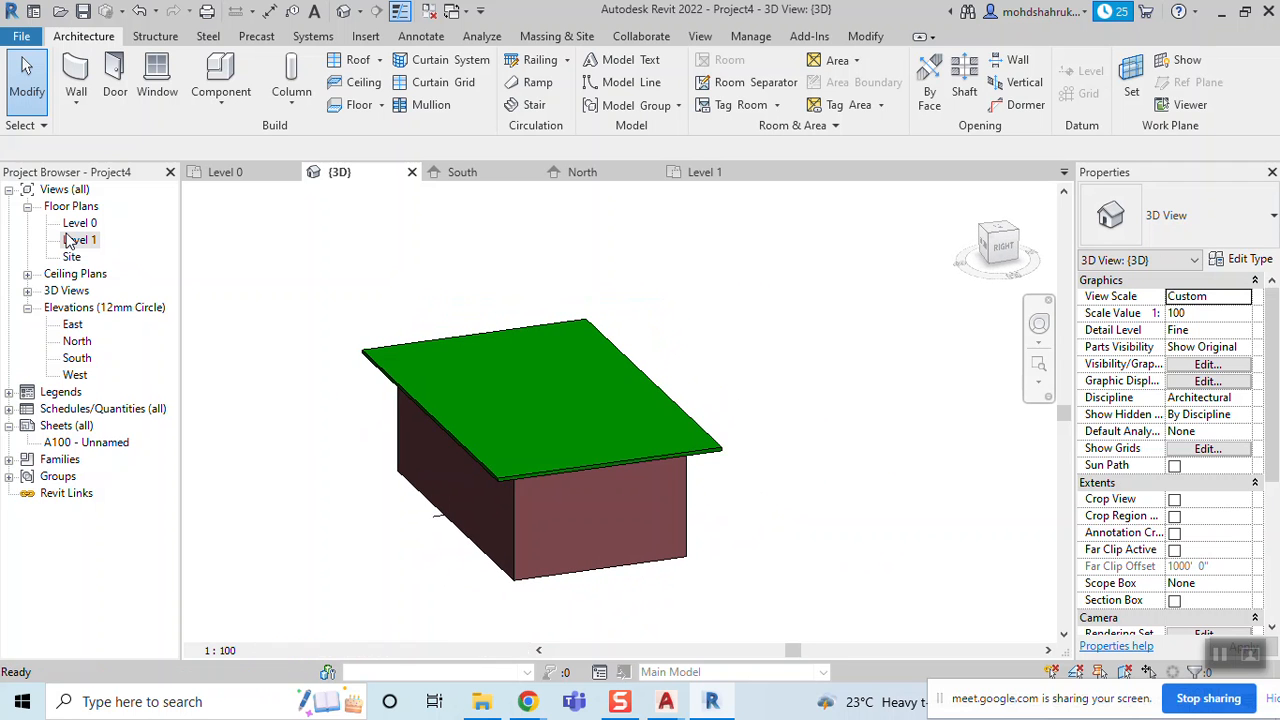
Delete the existing roof in the Level 1 floor plan
{"action": "double_click", "coordinate": [79, 240]}
{"action": "scroll", "coordinate": [640, 337], "scroll_direction": "down", "scroll_amount": 3}
{"action": "left_click", "coordinate": [703, 363]}
{"action": "left_click", "coordinate": [840, 469]}
{"action": "scroll", "coordinate": [551, 471], "scroll_direction": "up", "scroll_amount": 2}
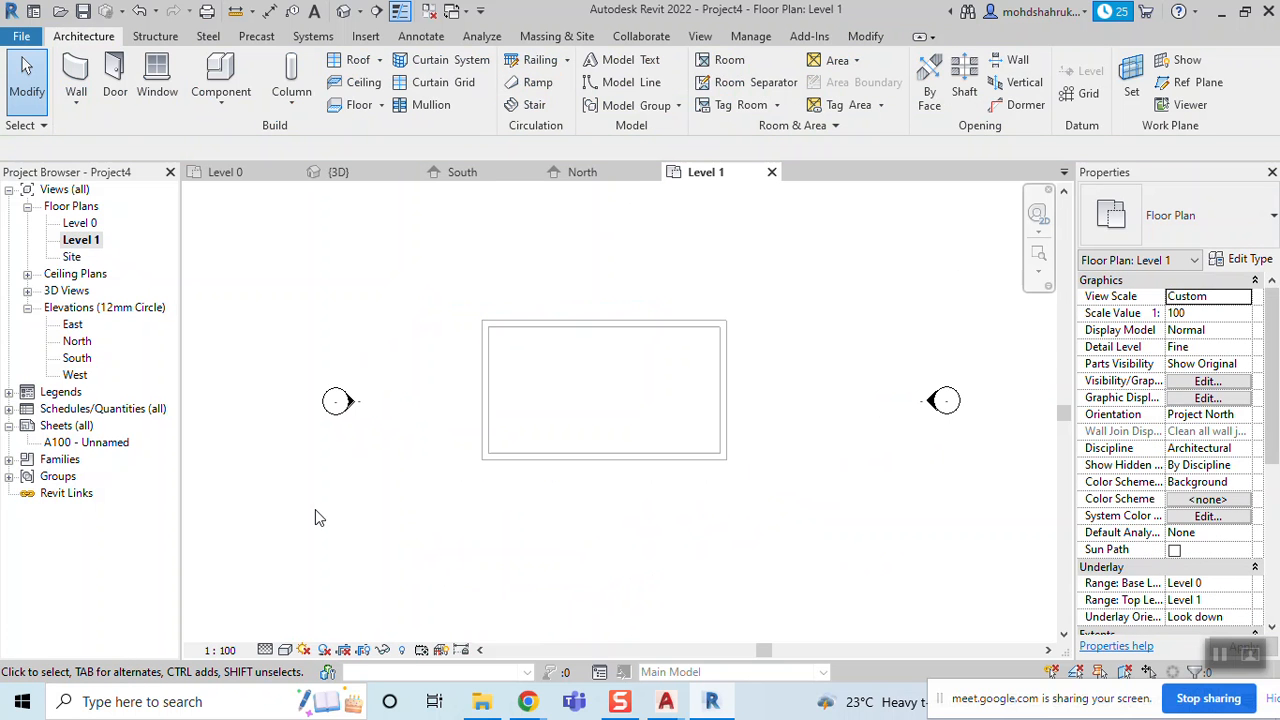
Draw three connected walls in the Level 0 plan, forming a projection about 13 ft deep off the lower long wall
{"action": "double_click", "coordinate": [80, 222]}
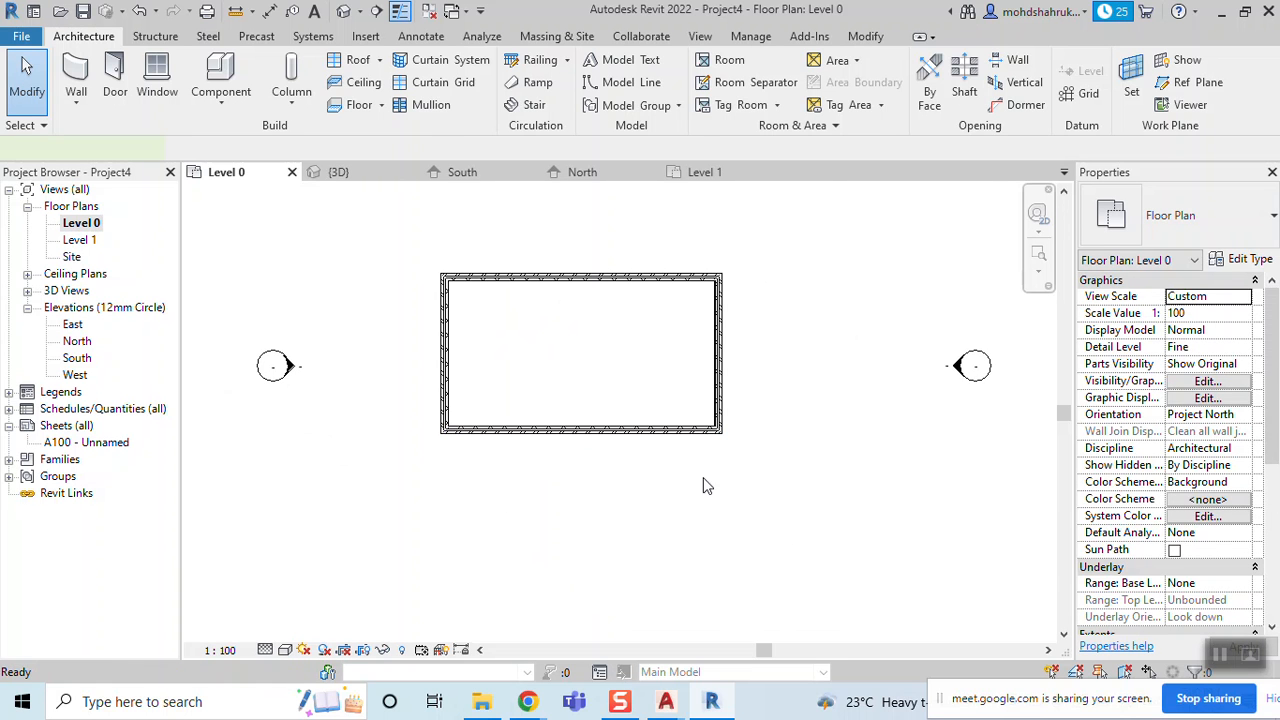
{"action": "key", "text": "w"}
{"action": "key", "text": "a"}
{"action": "left_click", "coordinate": [514, 432]}
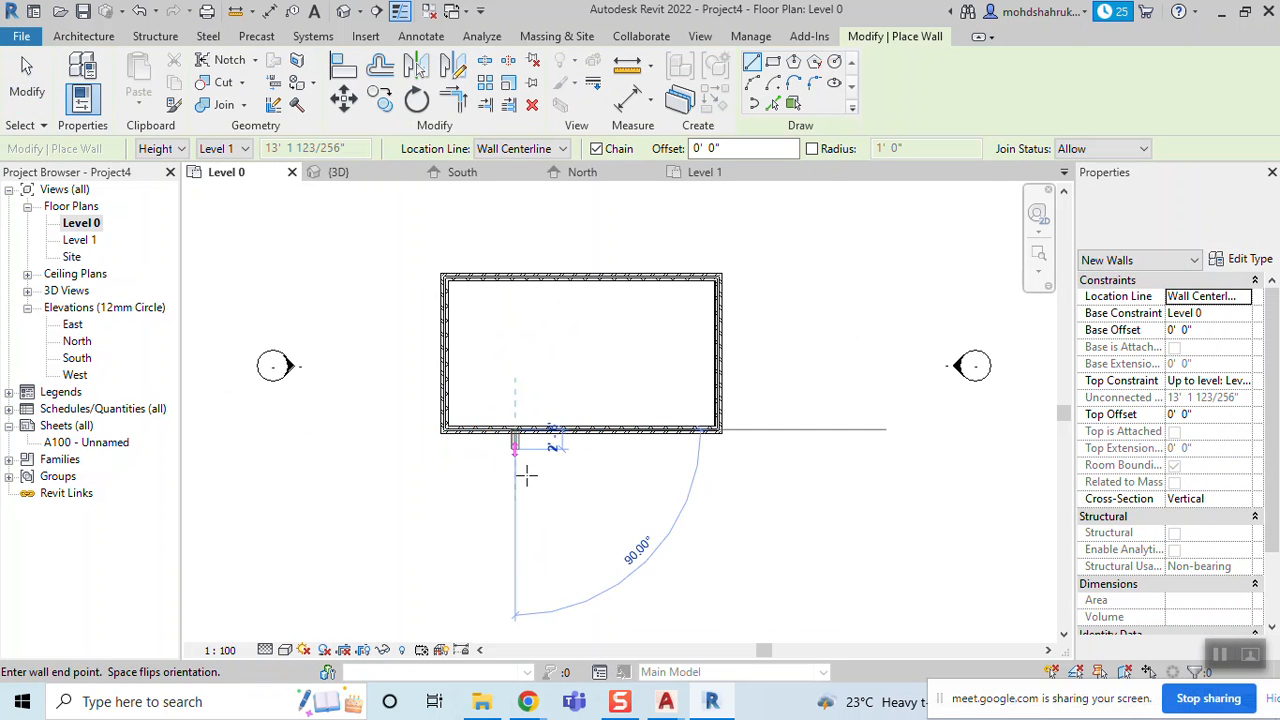
{"action": "left_click", "coordinate": [514, 531]}
{"action": "left_click", "coordinate": [656, 487]}
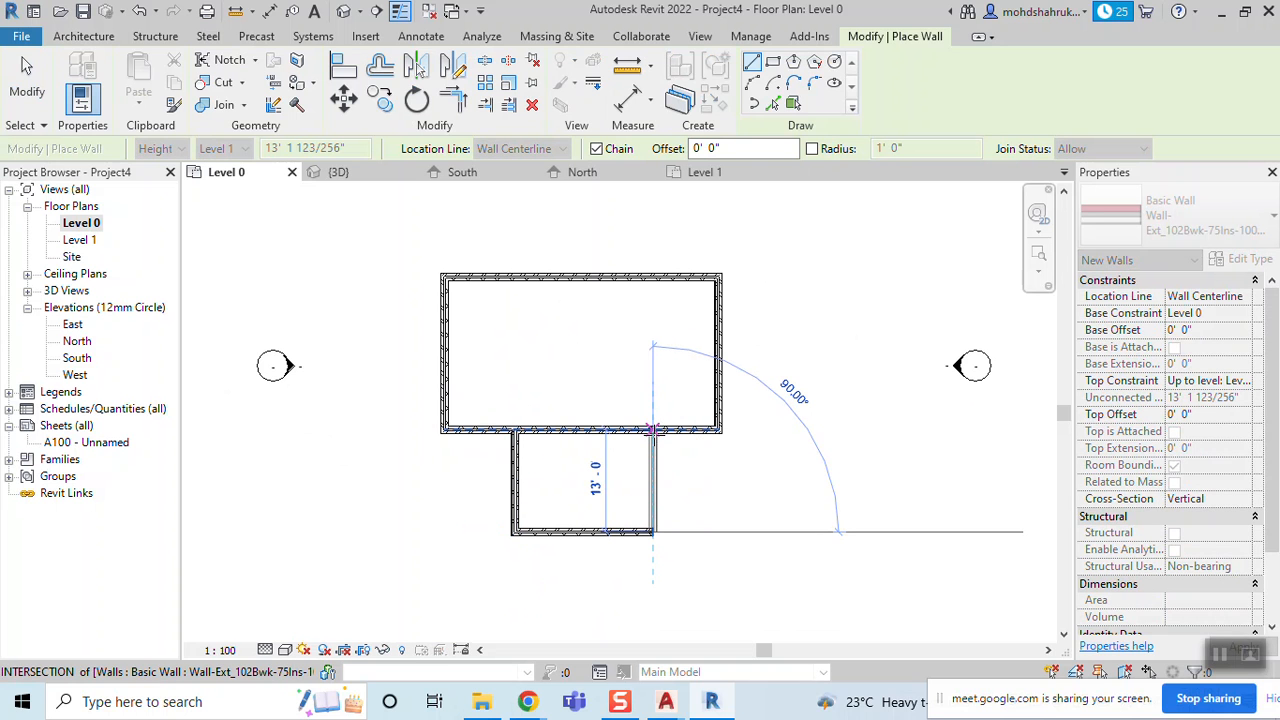
{"action": "left_click", "coordinate": [653, 430]}
{"action": "key", "text": "Escape"}
{"action": "key", "text": "Escape"}
{"action": "scroll", "coordinate": [595, 440], "scroll_direction": "up", "scroll_amount": 2}
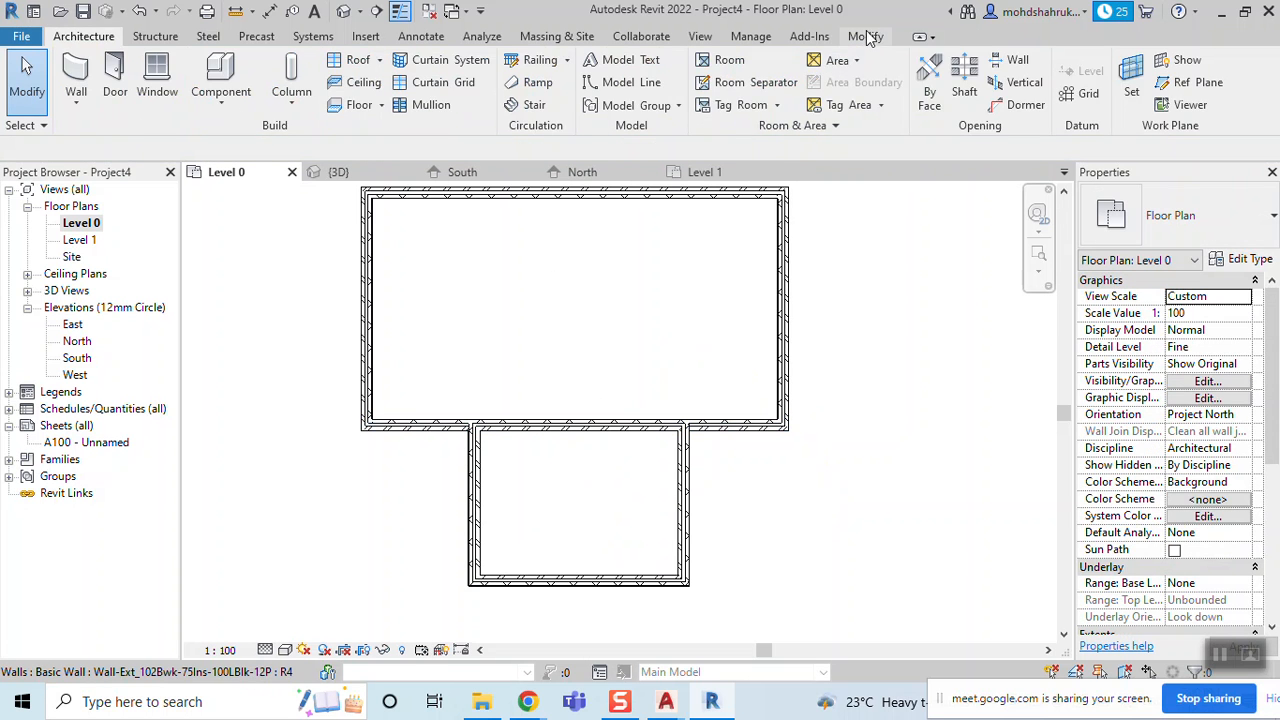
Split the long wall where it crosses the projection and trim its segments to the side walls, leaving an open T-shaped plan
{"action": "left_click", "coordinate": [866, 37]}
{"action": "left_click", "coordinate": [484, 62]}
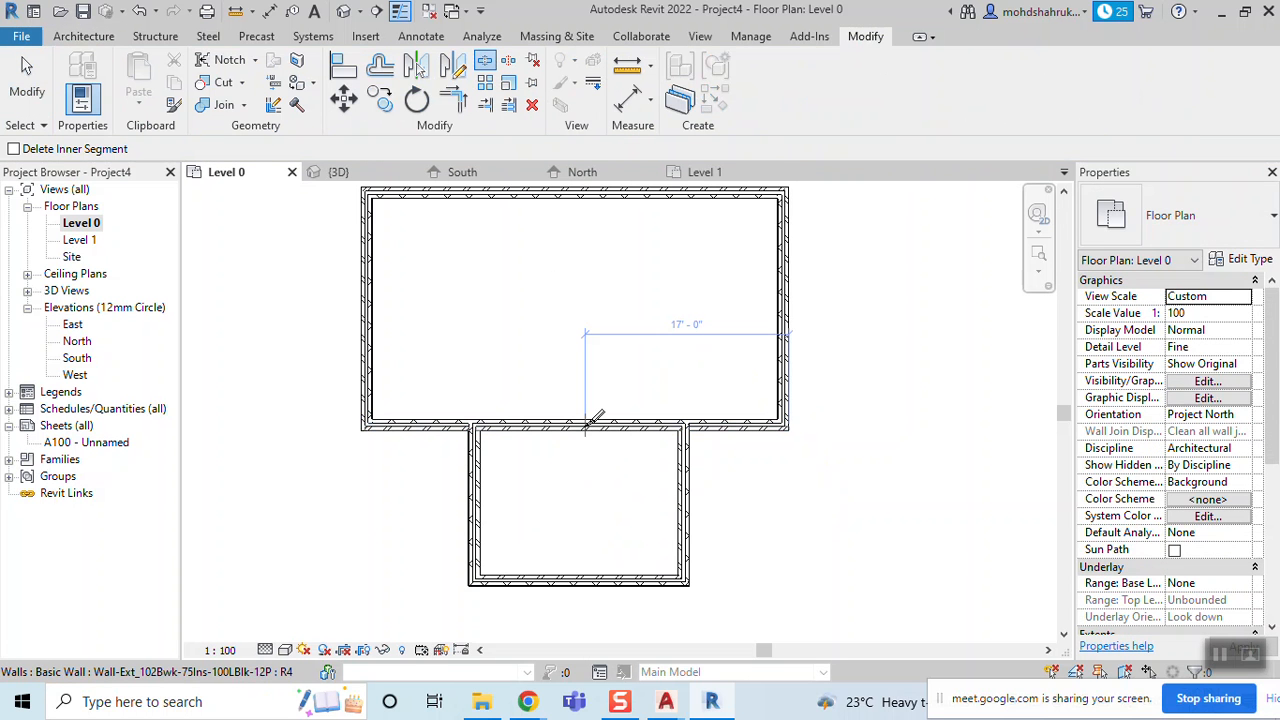
{"action": "left_click", "coordinate": [452, 97]}
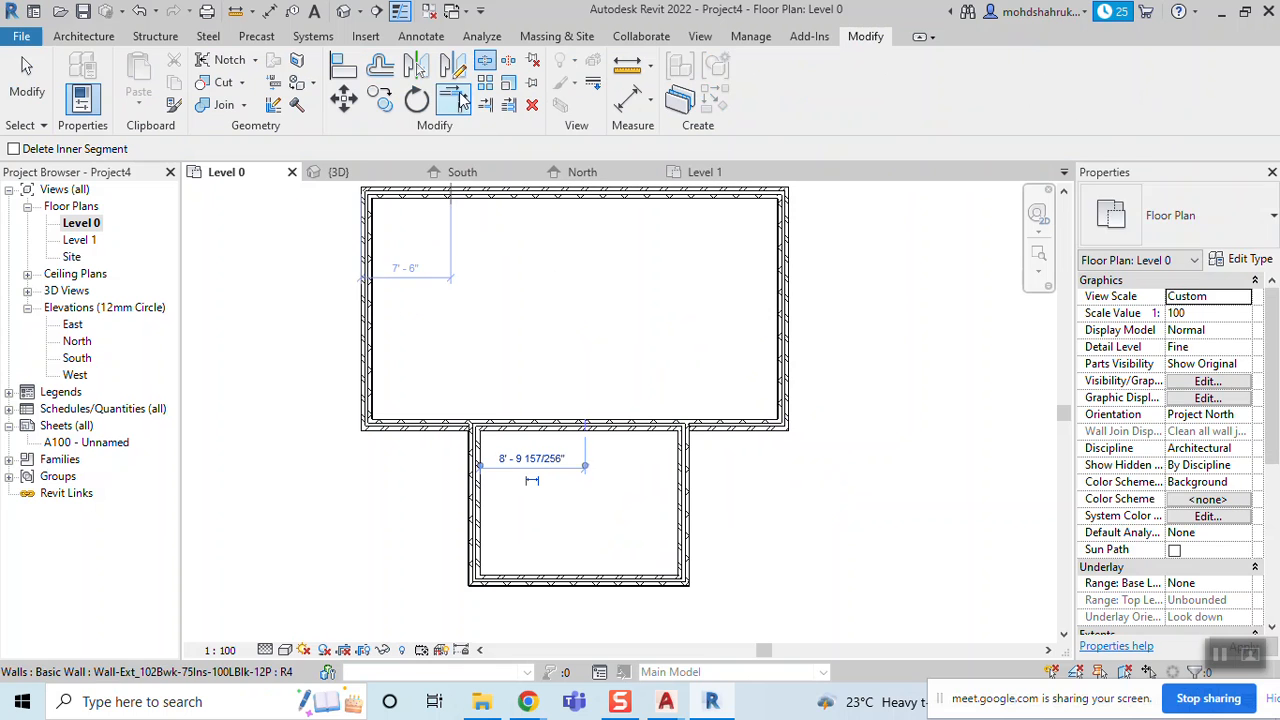
{"action": "left_click", "coordinate": [478, 512]}
{"action": "left_click", "coordinate": [700, 491]}
{"action": "scroll", "coordinate": [845, 532], "scroll_direction": "down", "scroll_amount": 1}
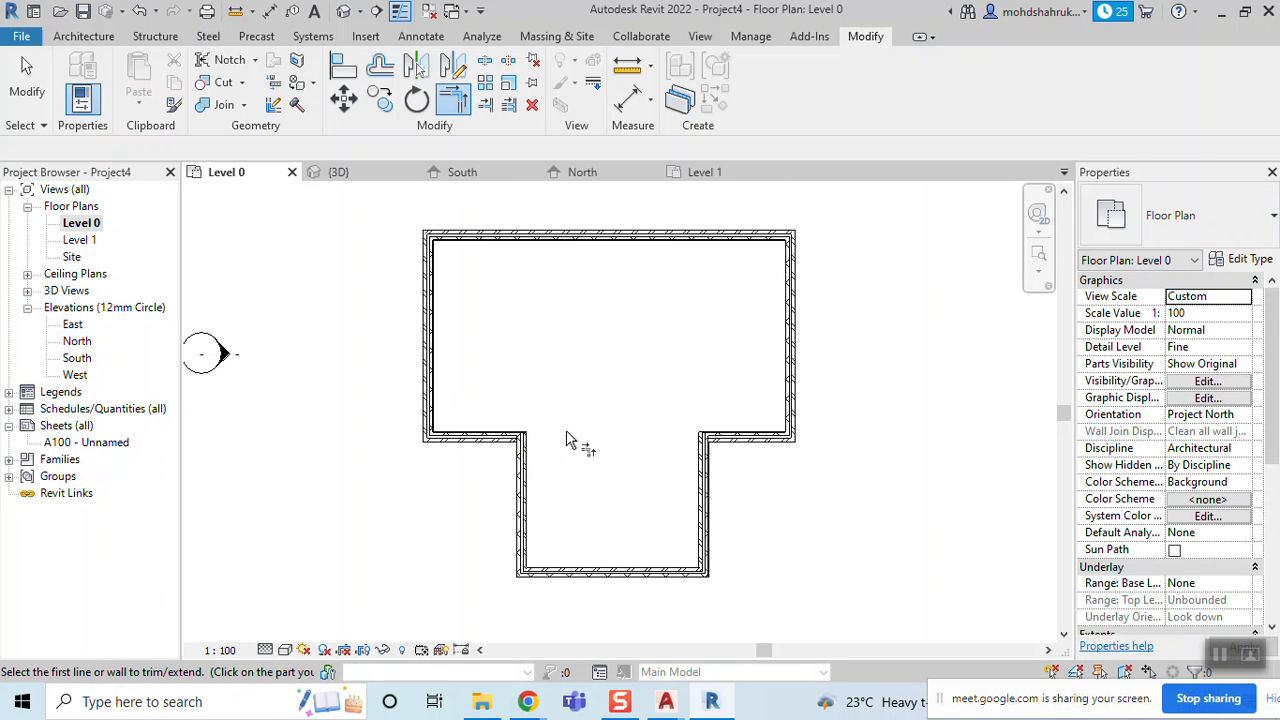
{"action": "scroll", "coordinate": [860, 565], "scroll_direction": "down", "scroll_amount": 1}
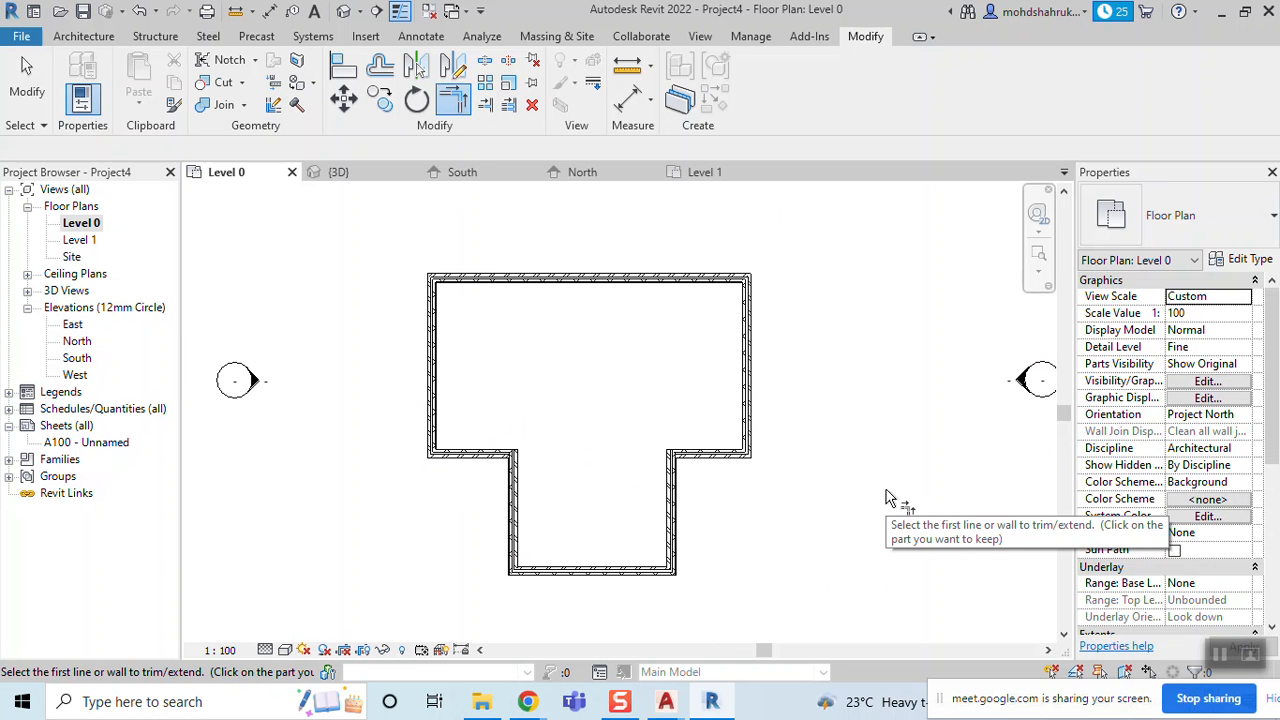
{"action": "scroll", "coordinate": [870, 522], "scroll_direction": "down", "scroll_amount": 1}
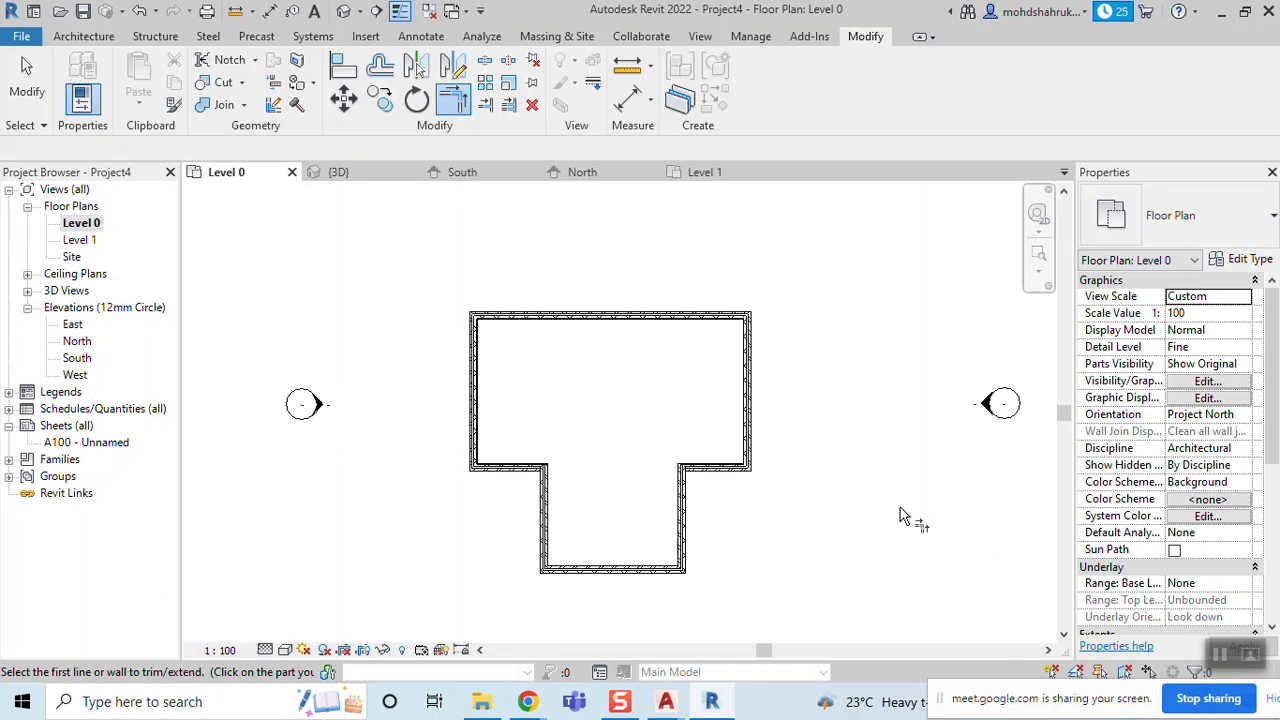
{"action": "left_click", "coordinate": [342, 176]}
{"action": "middle_click_drag", "start_coordinate": [715, 400], "coordinate": [756, 561], "text": "shift"}
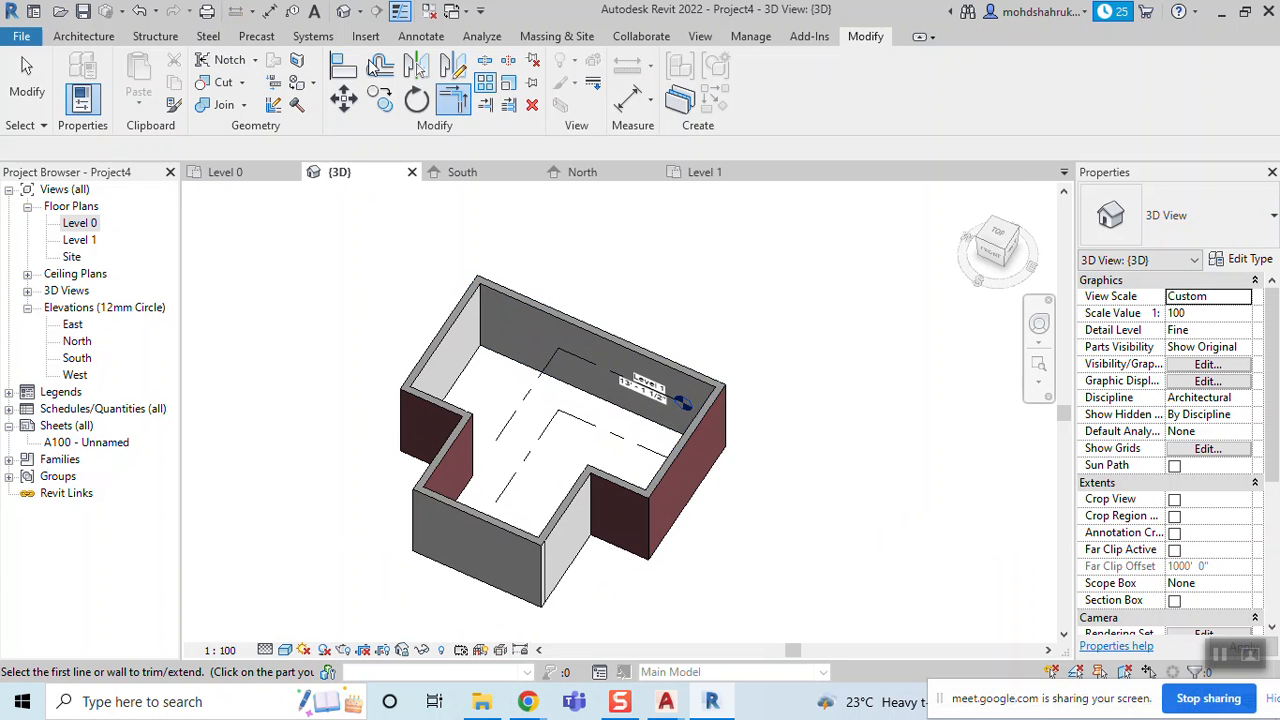
{"action": "middle_click_drag", "start_coordinate": [575, 517], "coordinate": [640, 490], "text": "shift"}
Start a roof by footprint on Level 1, picking walls with slope defined and a 3' 0" offset
{"action": "double_click", "coordinate": [80, 223]}
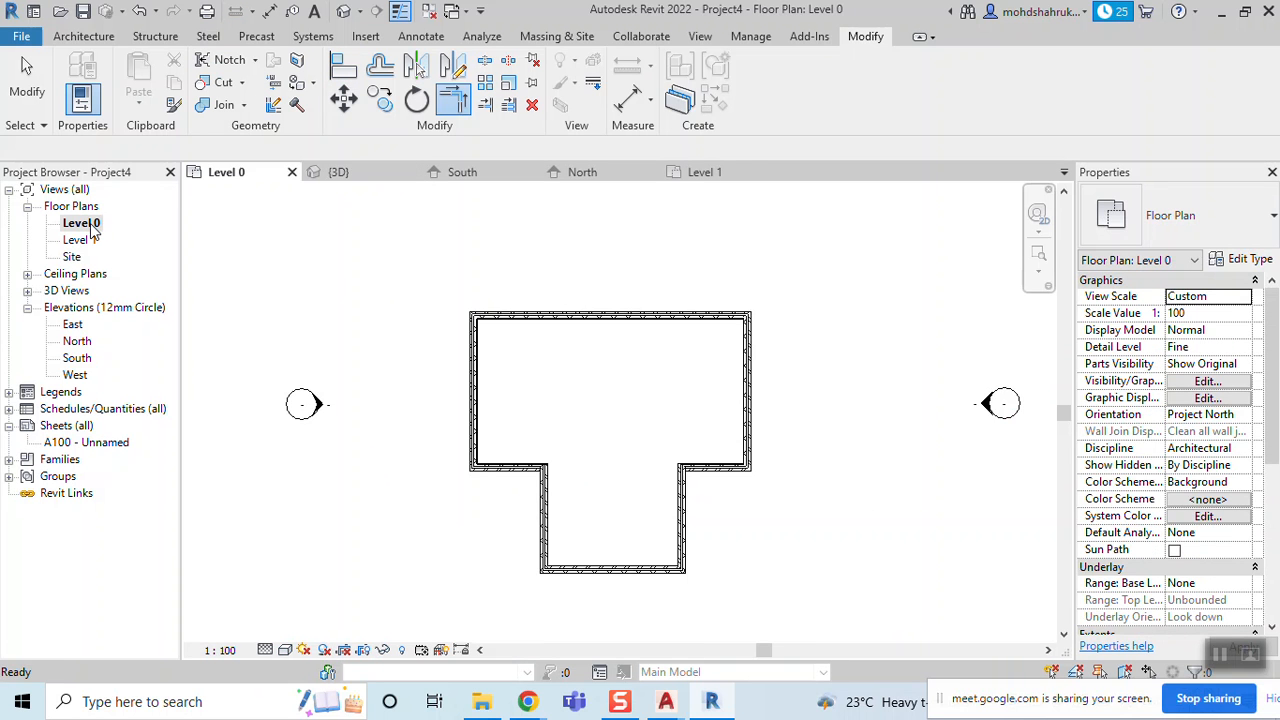
{"action": "scroll", "coordinate": [849, 419], "scroll_direction": "down", "scroll_amount": 2}
{"action": "scroll", "coordinate": [530, 380], "scroll_direction": "up", "scroll_amount": 2}
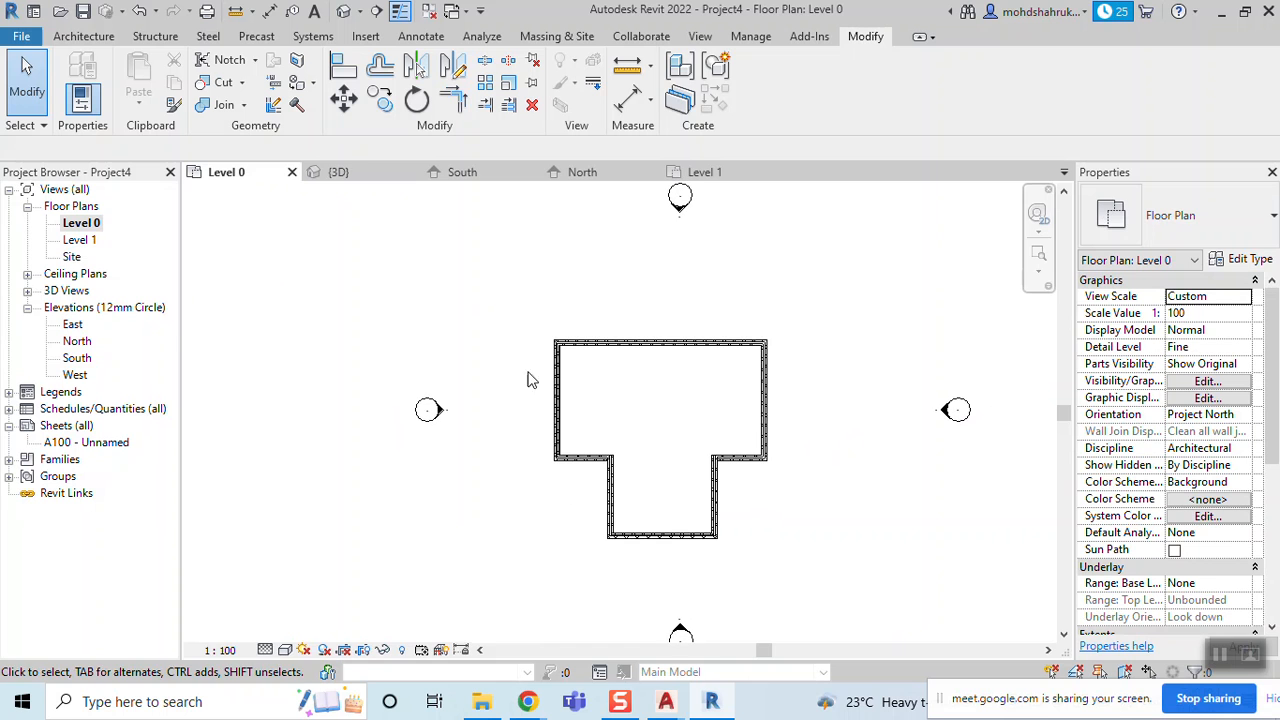
{"action": "double_click", "coordinate": [80, 240]}
{"action": "scroll", "coordinate": [763, 463], "scroll_direction": "up", "scroll_amount": 1}
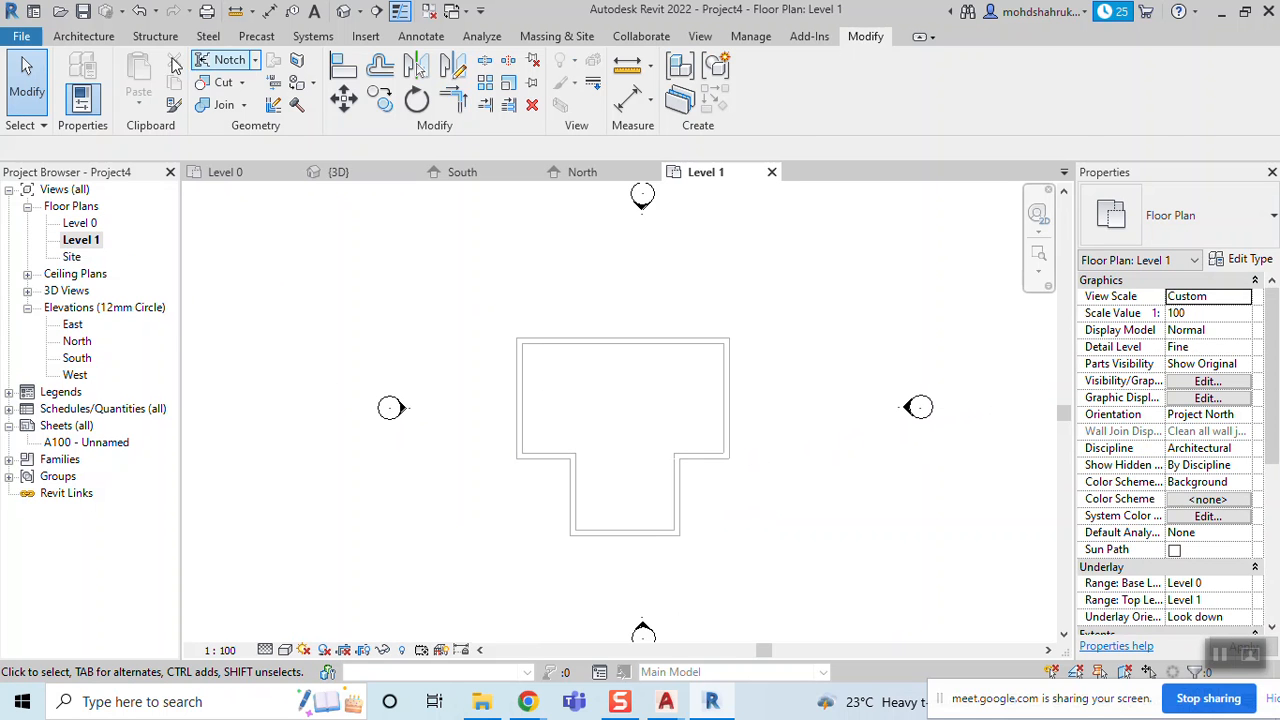
{"action": "left_click", "coordinate": [85, 38]}
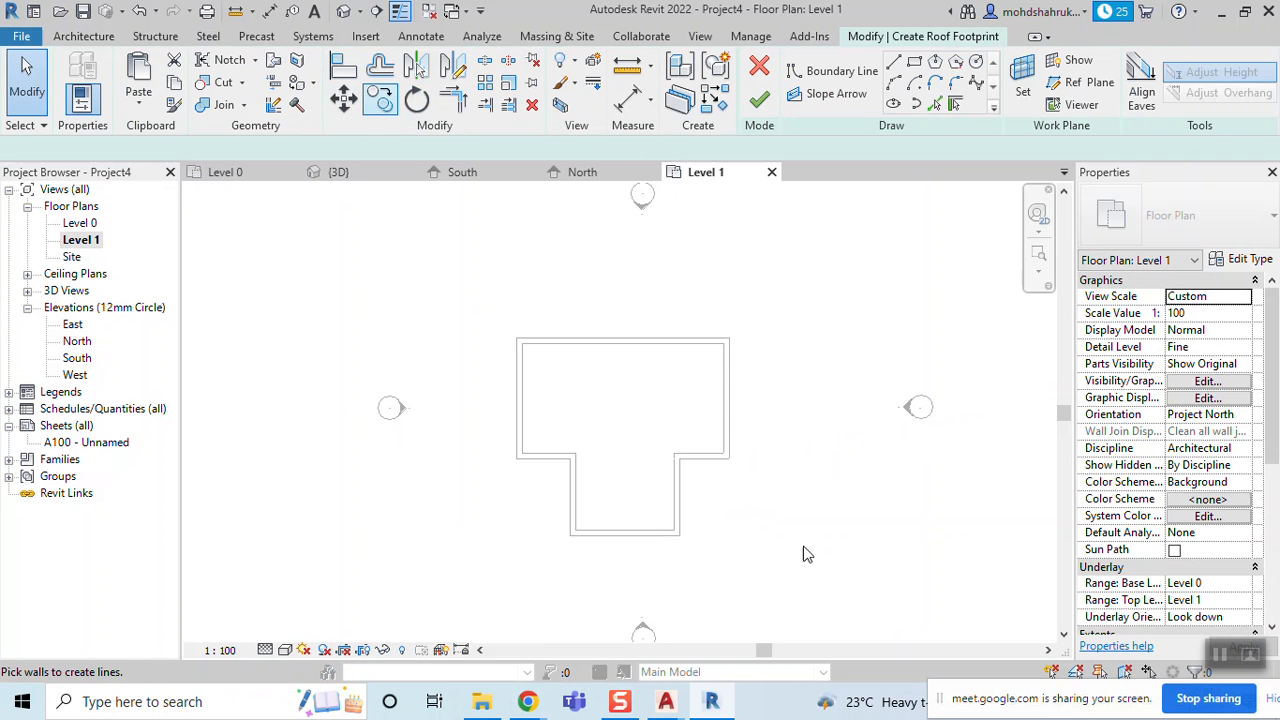
{"action": "left_click", "coordinate": [940, 106]}
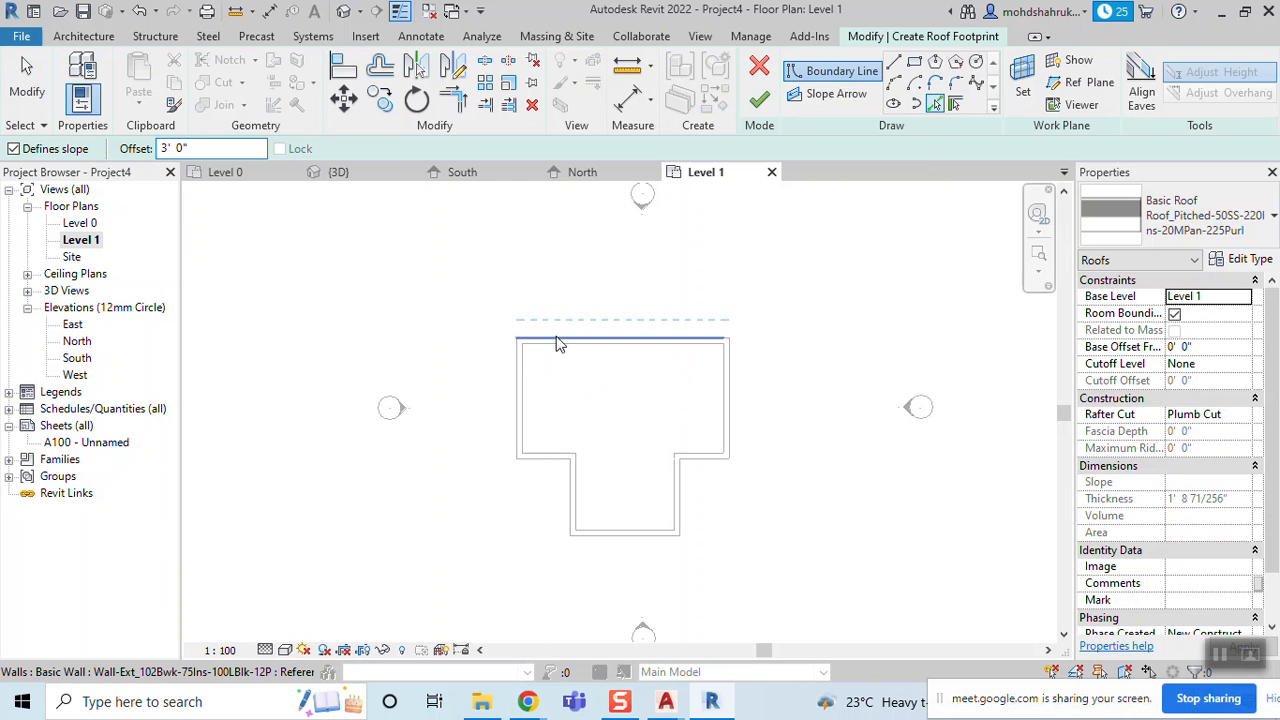
{"action": "scroll", "coordinate": [556, 342], "scroll_direction": "up", "scroll_amount": 2}
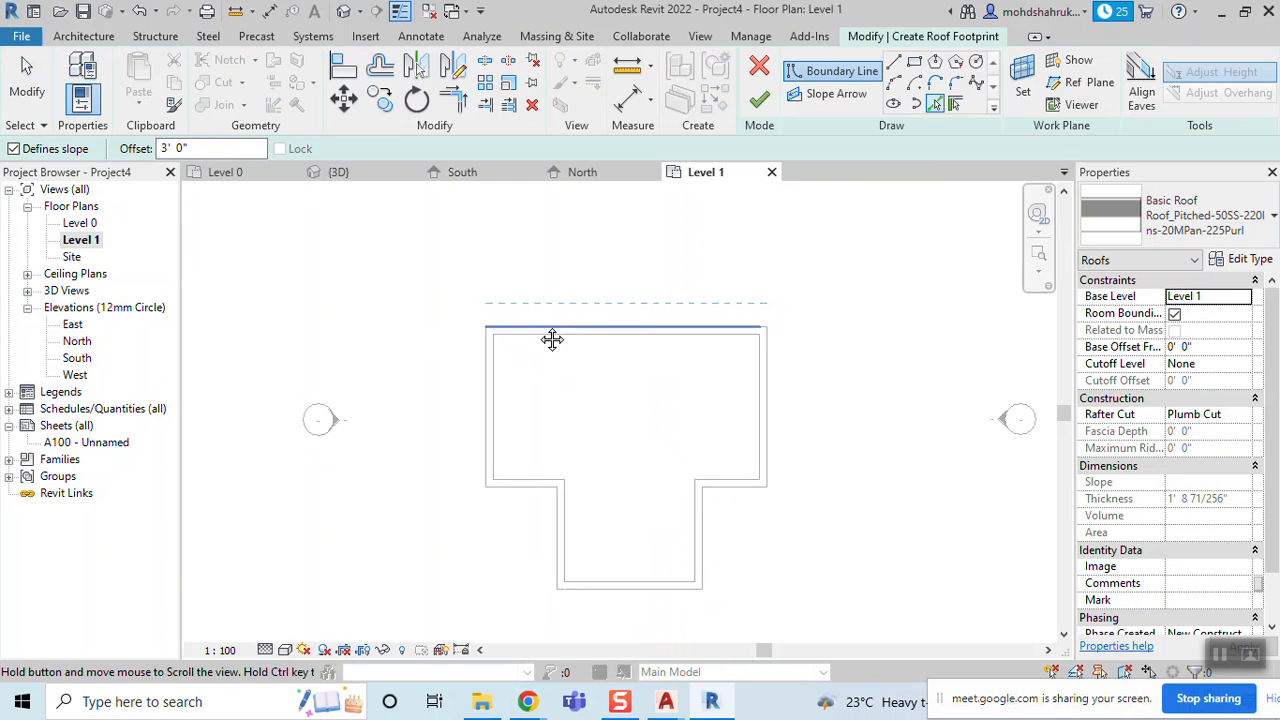
{"action": "left_click", "coordinate": [539, 333]}
{"action": "left_click", "coordinate": [488, 408]}
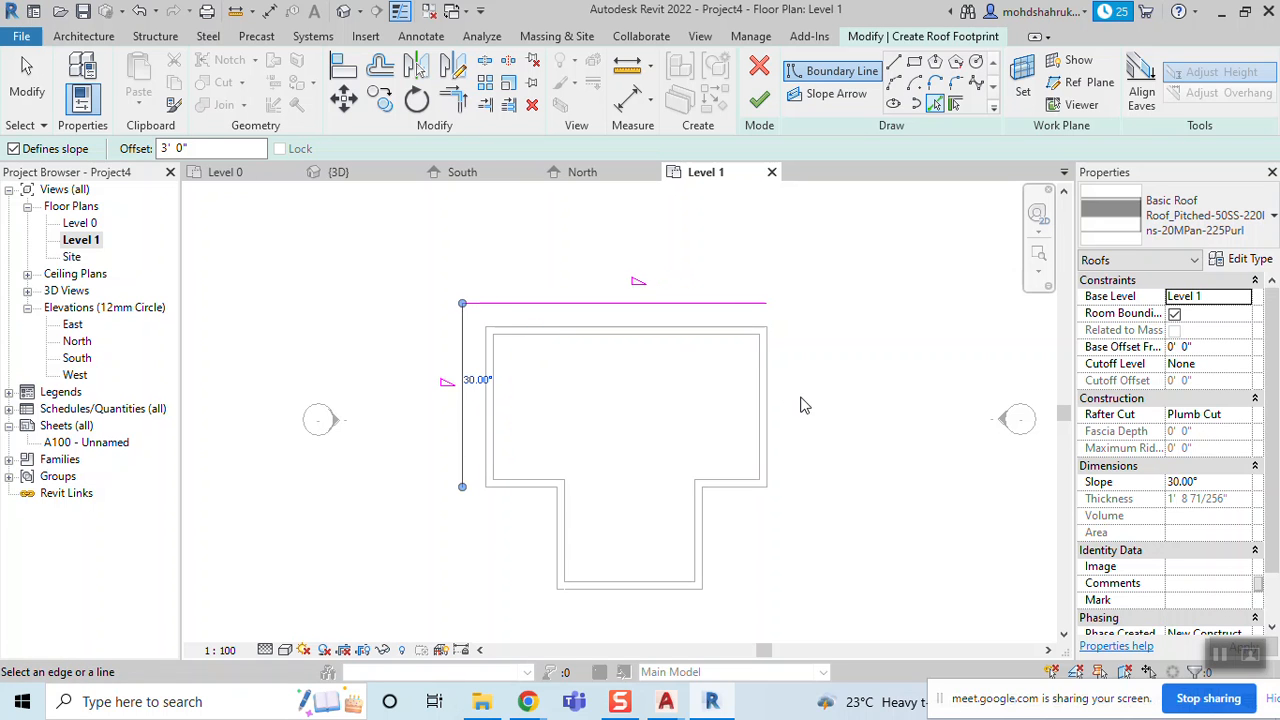
{"action": "left_click", "coordinate": [781, 408]}
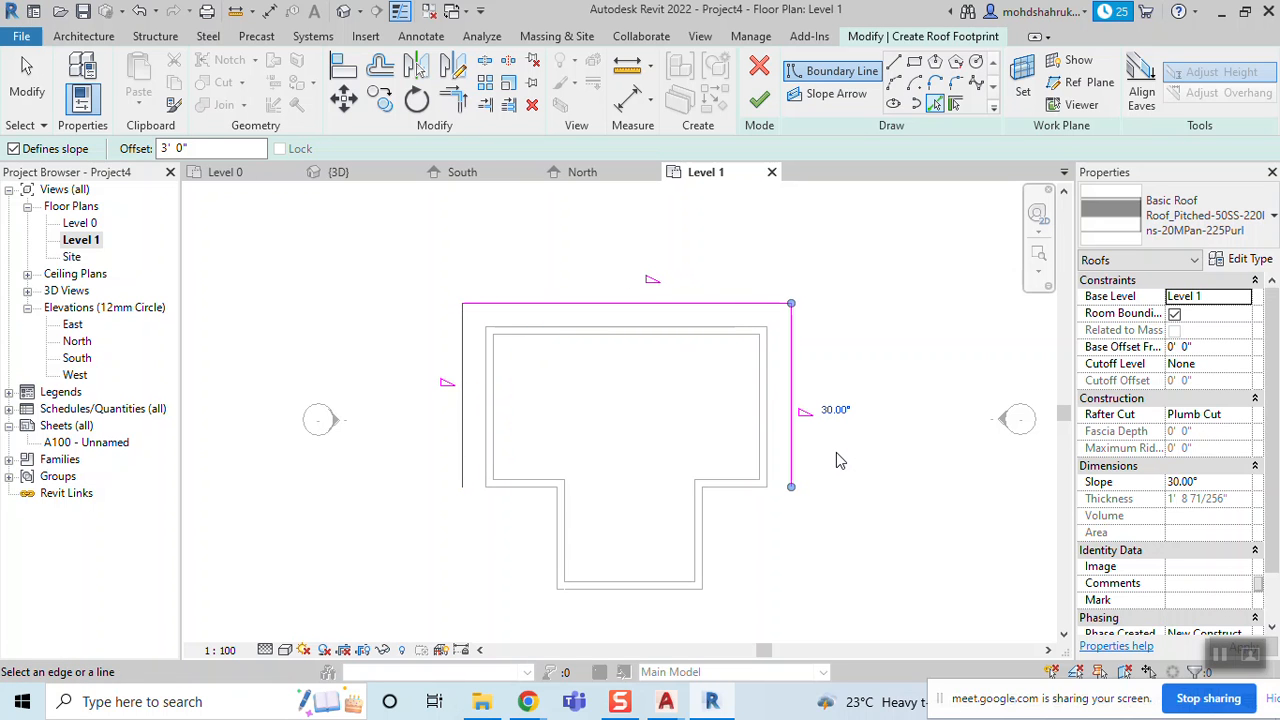
{"action": "key", "text": "Escape"}
{"action": "key", "text": "ctrl+z"}
{"action": "key", "text": "ctrl+z"}
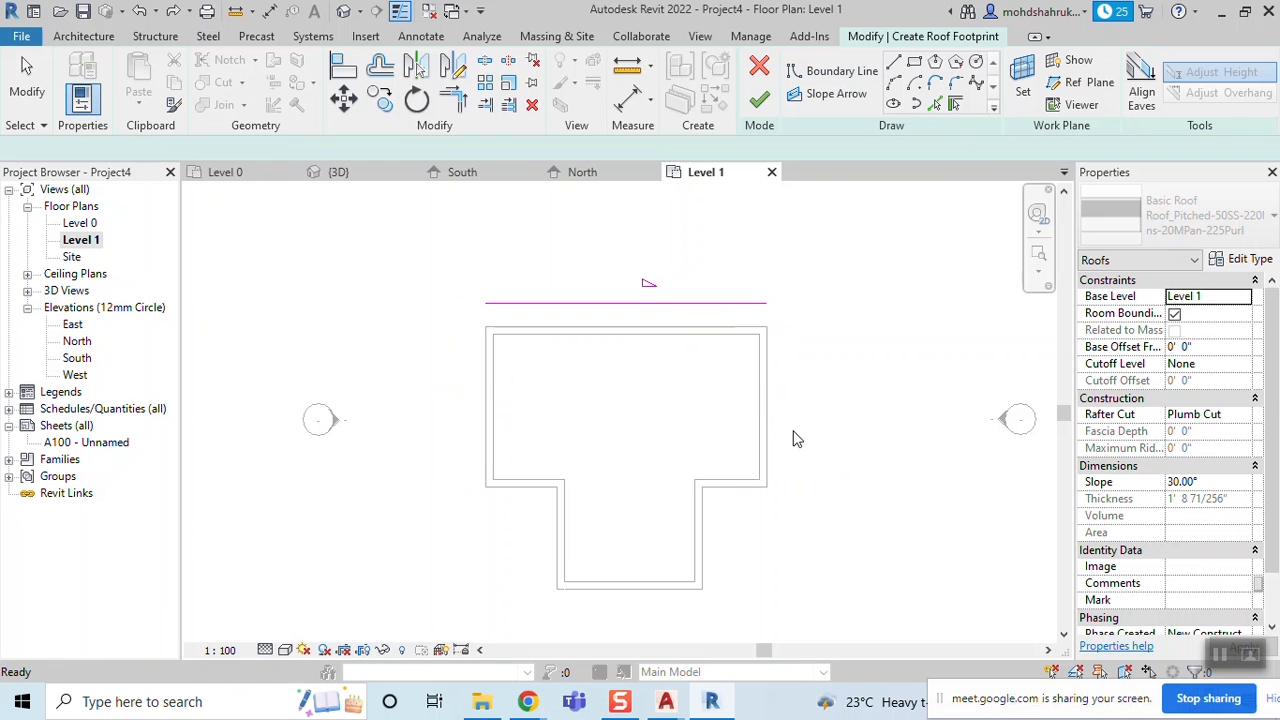
{"action": "key", "text": "ctrl+z"}
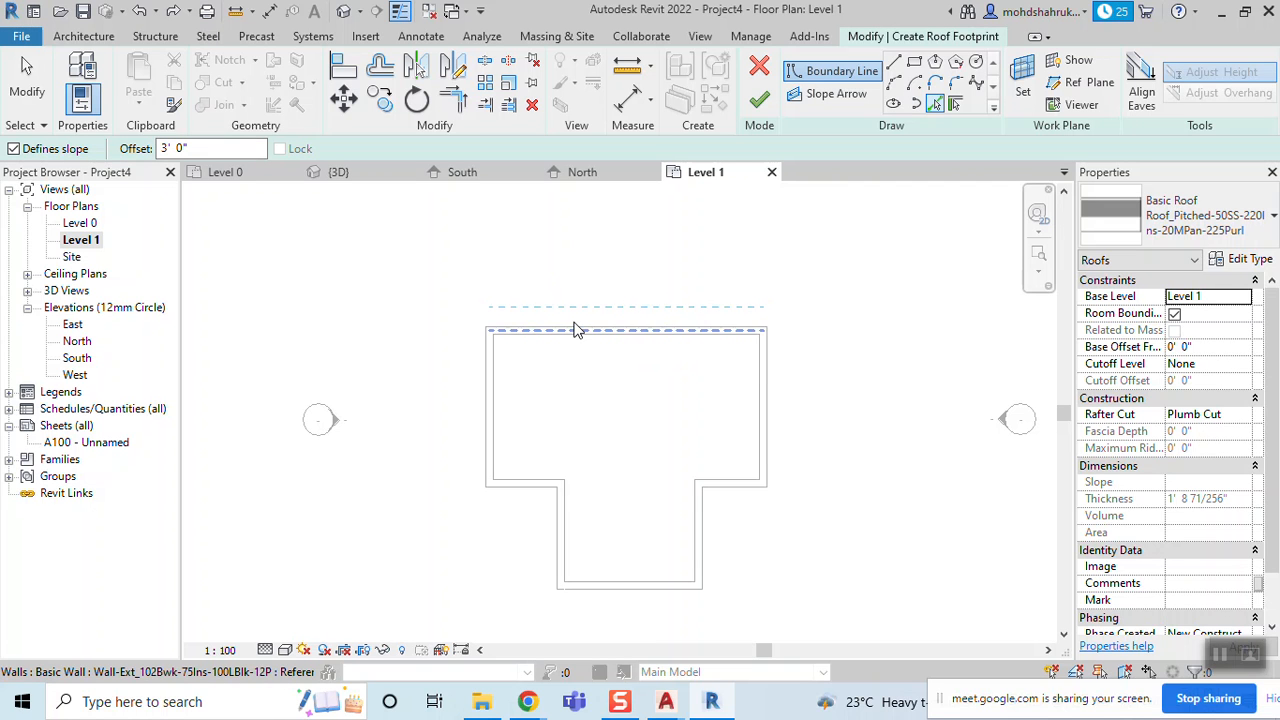
Pick the whole chain of T-shaped walls as the slope-defining roof boundary with a 3' 0" overhang, and finish the roof
{"action": "key", "text": "Tab"}
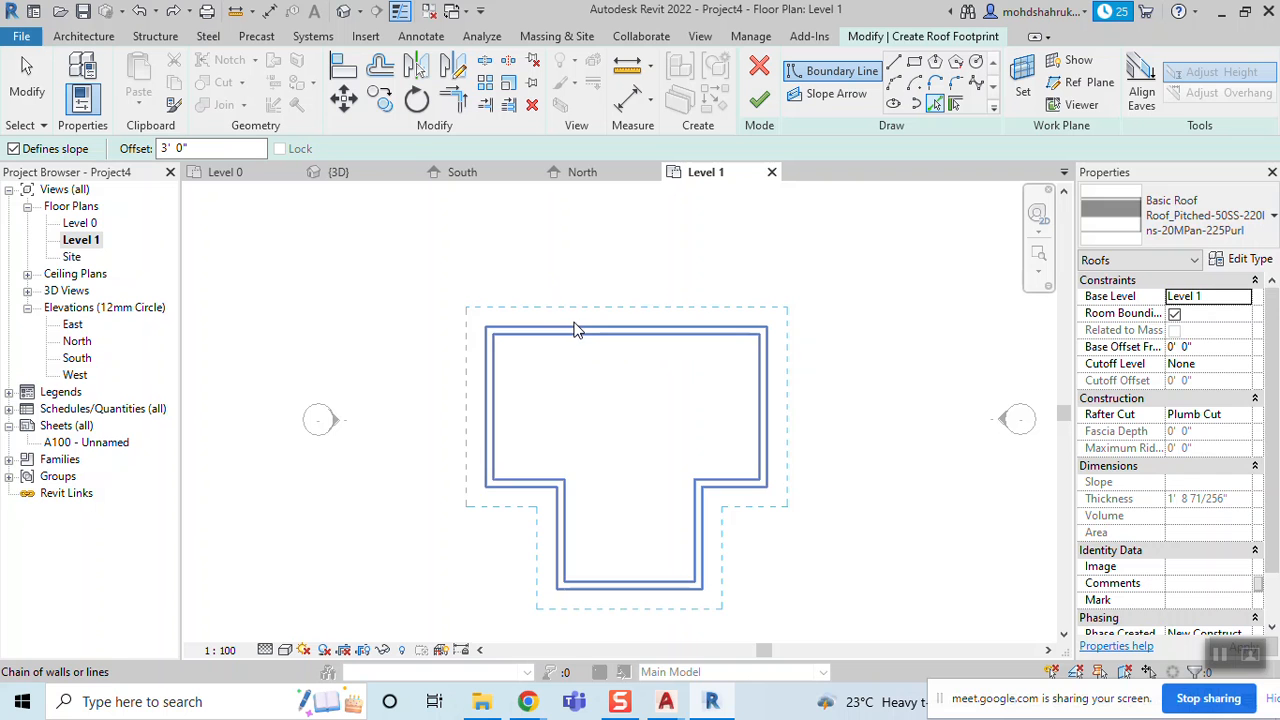
{"action": "left_click", "coordinate": [575, 329]}
{"action": "middle_click_drag", "start_coordinate": [594, 397], "coordinate": [563, 307]}
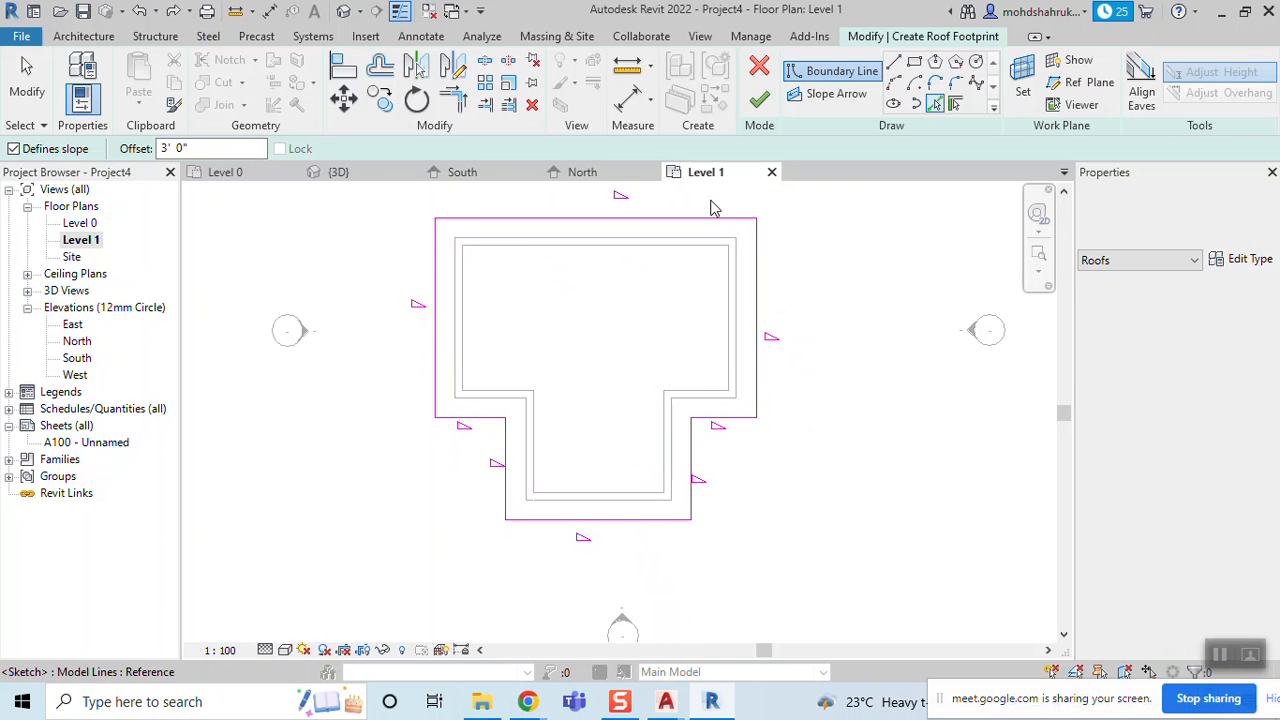
{"action": "middle_click_drag", "start_coordinate": [800, 498], "coordinate": [820, 526]}
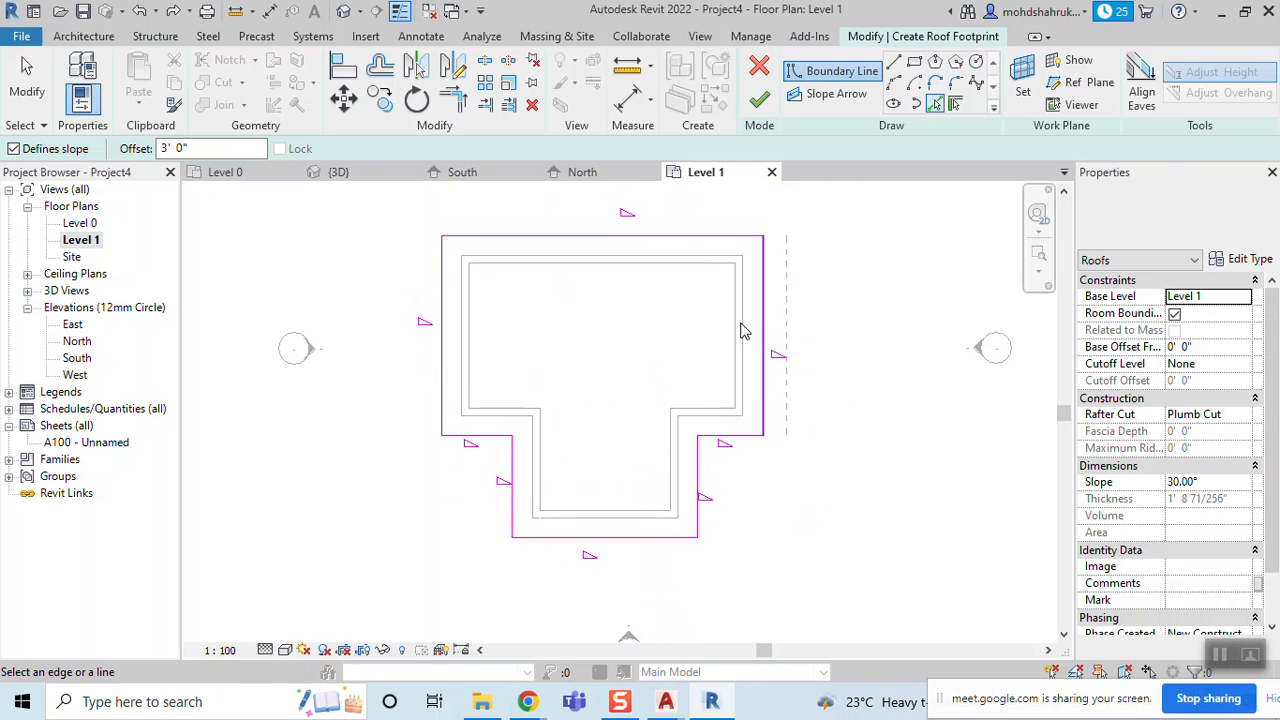
{"action": "left_click", "coordinate": [757, 104]}
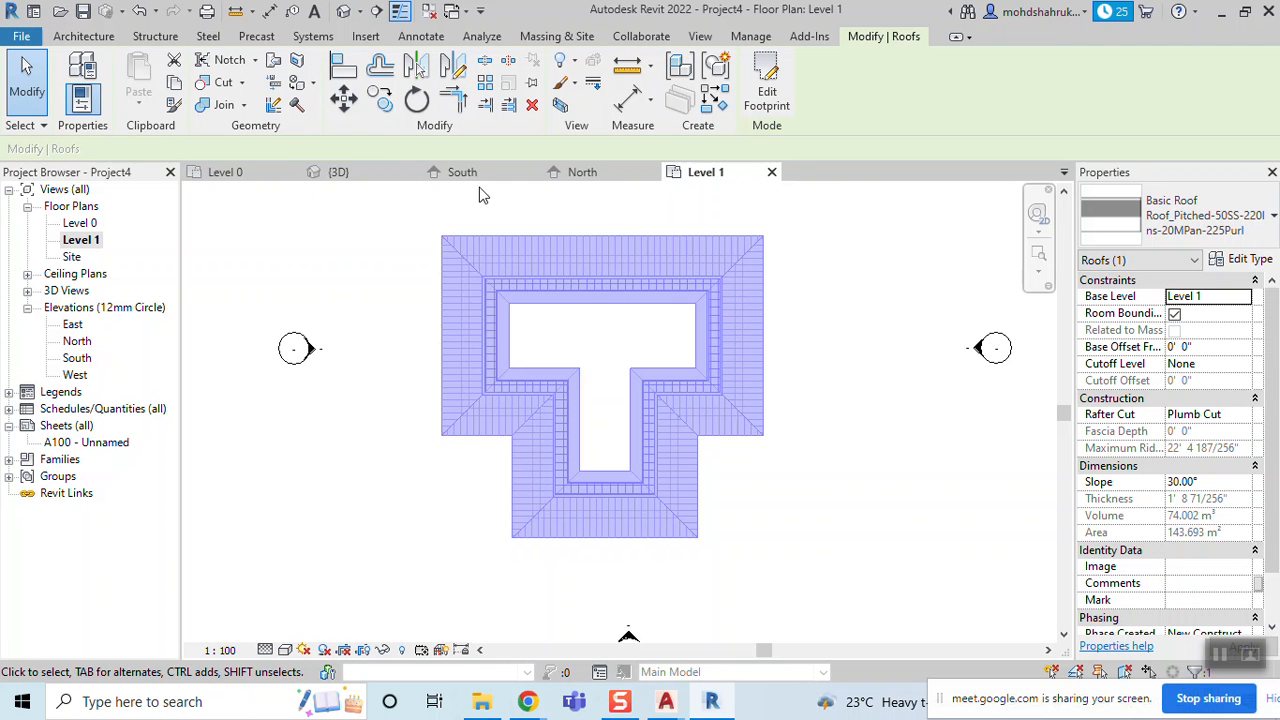
Open the 3D view and change the T-shaped roof's type to Roof_Generic-125mm
{"action": "left_click", "coordinate": [364, 177]}
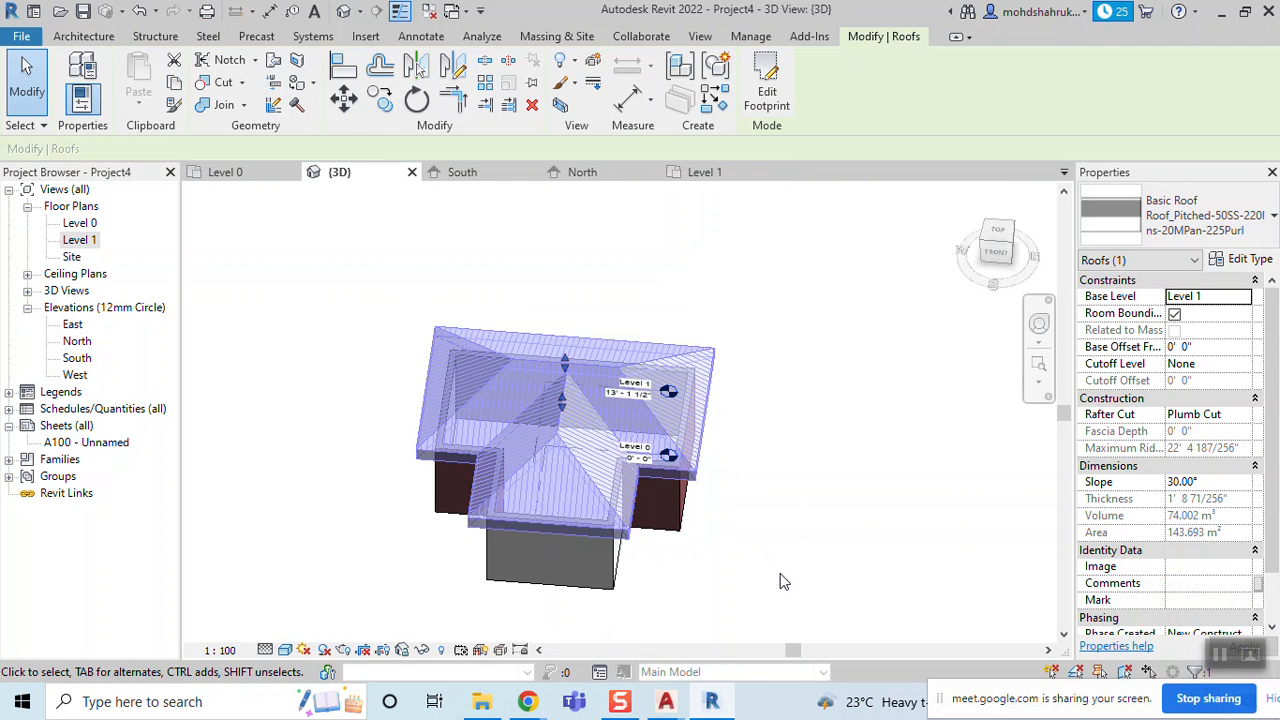
{"action": "left_click", "coordinate": [1190, 215]}
{"action": "left_click", "coordinate": [1090, 343]}
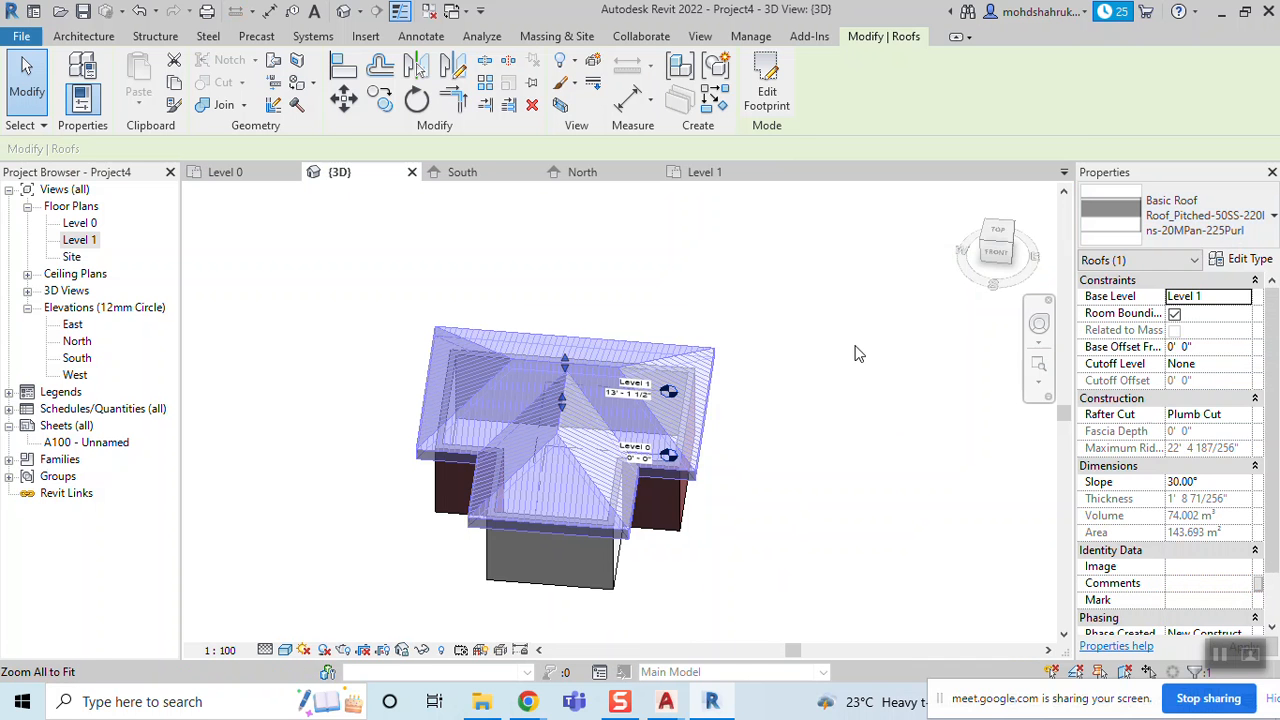
{"action": "left_click", "coordinate": [826, 433]}
{"action": "middle_click_drag", "start_coordinate": [826, 433], "coordinate": [588, 372], "text": "shift"}
{"action": "scroll", "coordinate": [730, 475], "scroll_direction": "up", "scroll_amount": 4}
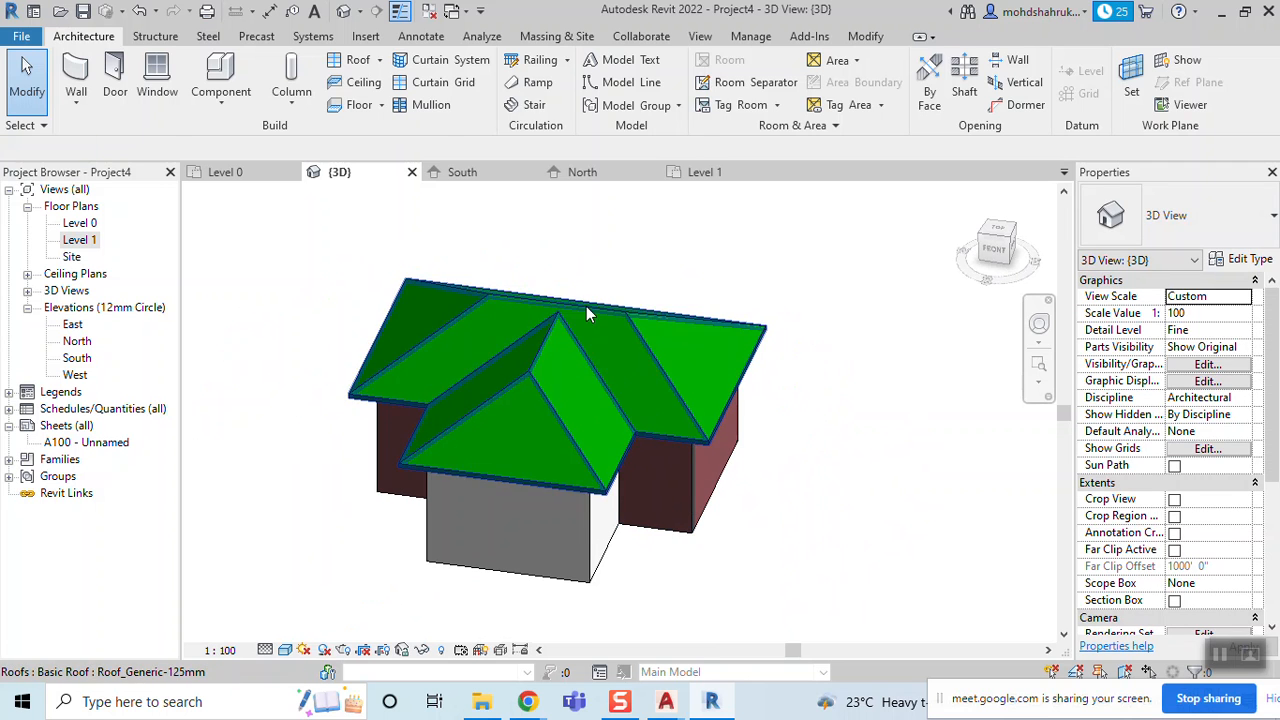
Edit the roof footprint so the two short eave edges flanking the projection no longer define slope, and finish the edit
{"action": "left_click", "coordinate": [586, 306]}
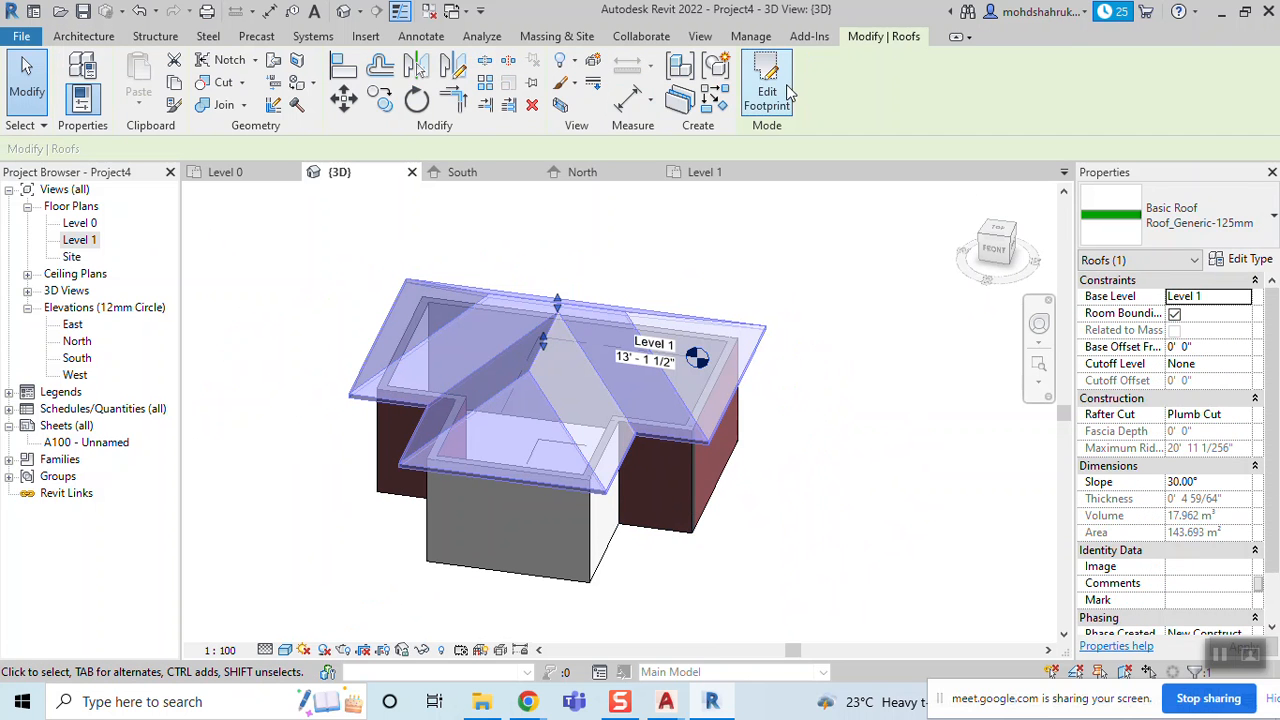
{"action": "left_click", "coordinate": [995, 230]}
{"action": "left_click_drag", "start_coordinate": [787, 535], "coordinate": [757, 463]}
{"action": "left_click_drag", "start_coordinate": [462, 520], "coordinate": [456, 428]}
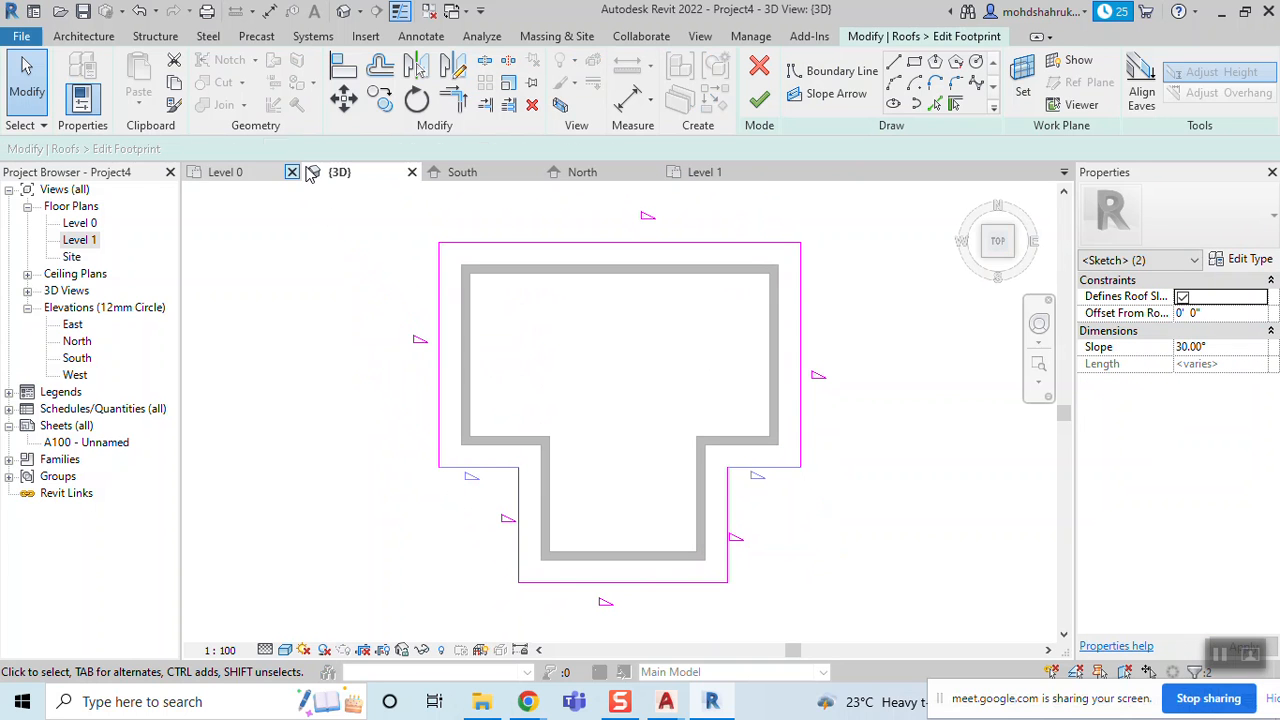
{"action": "left_click", "coordinate": [388, 149]}
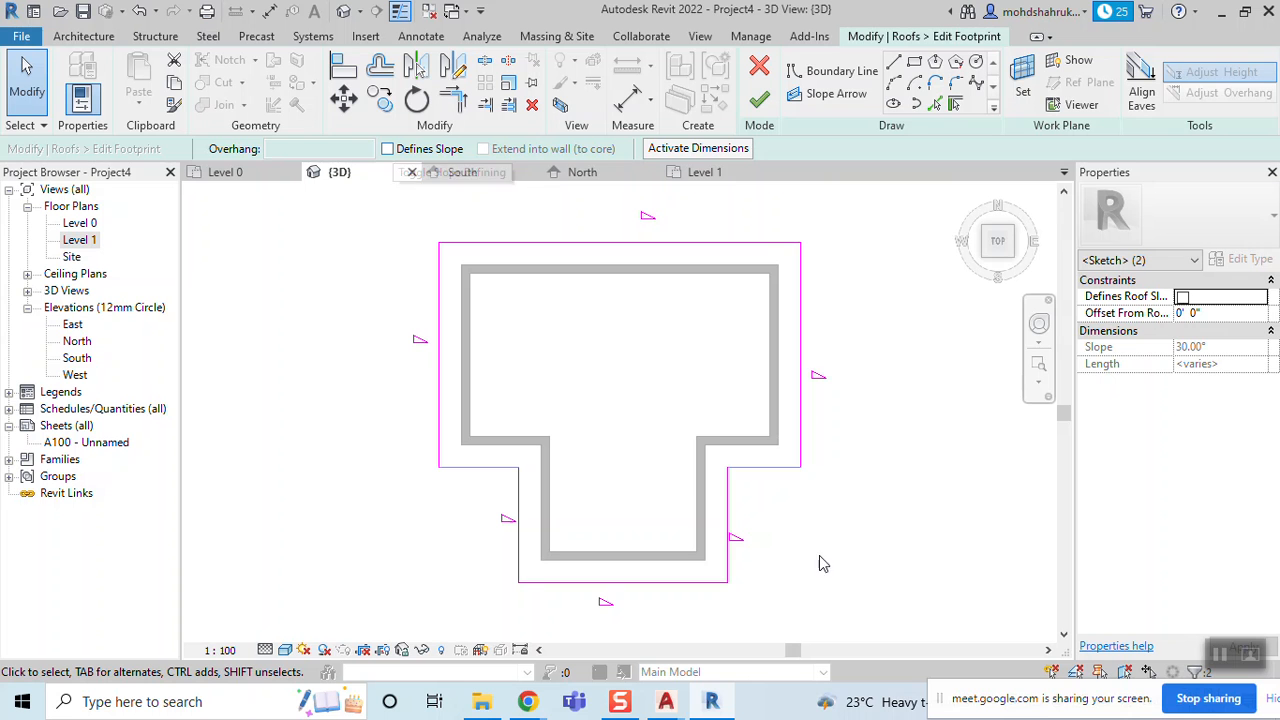
{"action": "left_click", "coordinate": [762, 102]}
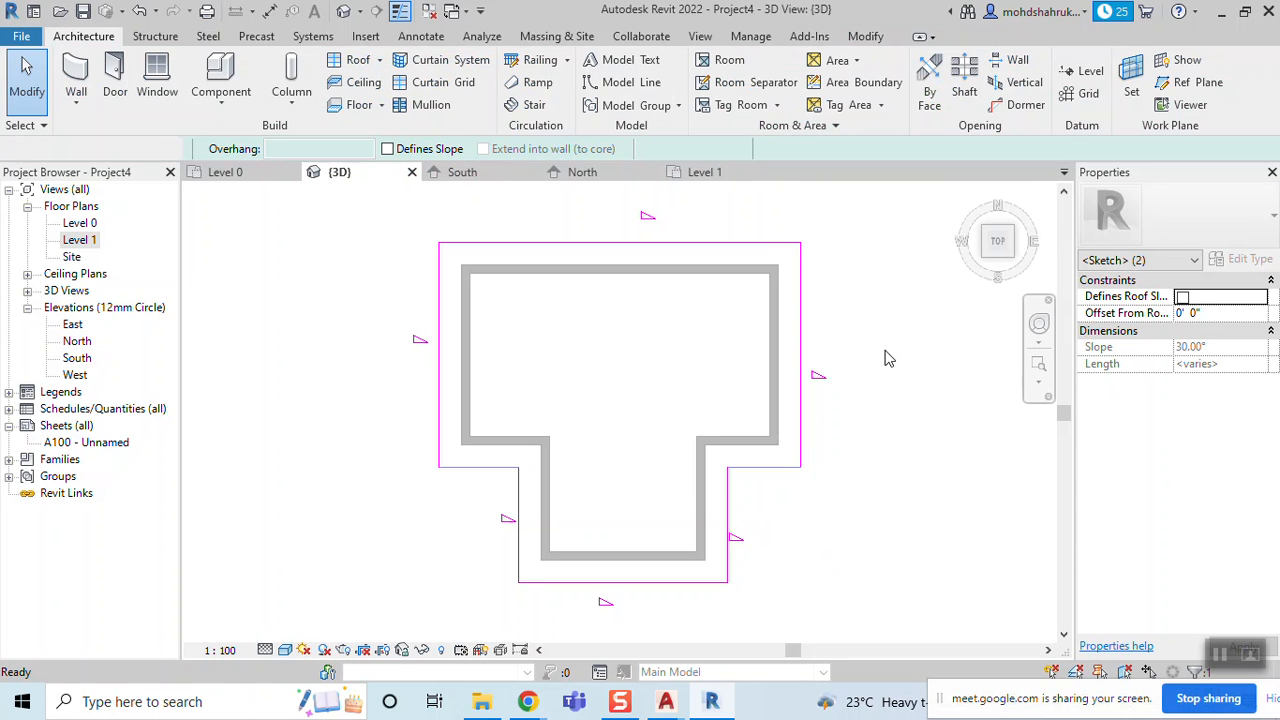
{"action": "middle_click_drag", "start_coordinate": [812, 362], "coordinate": [700, 380], "text": "shift"}
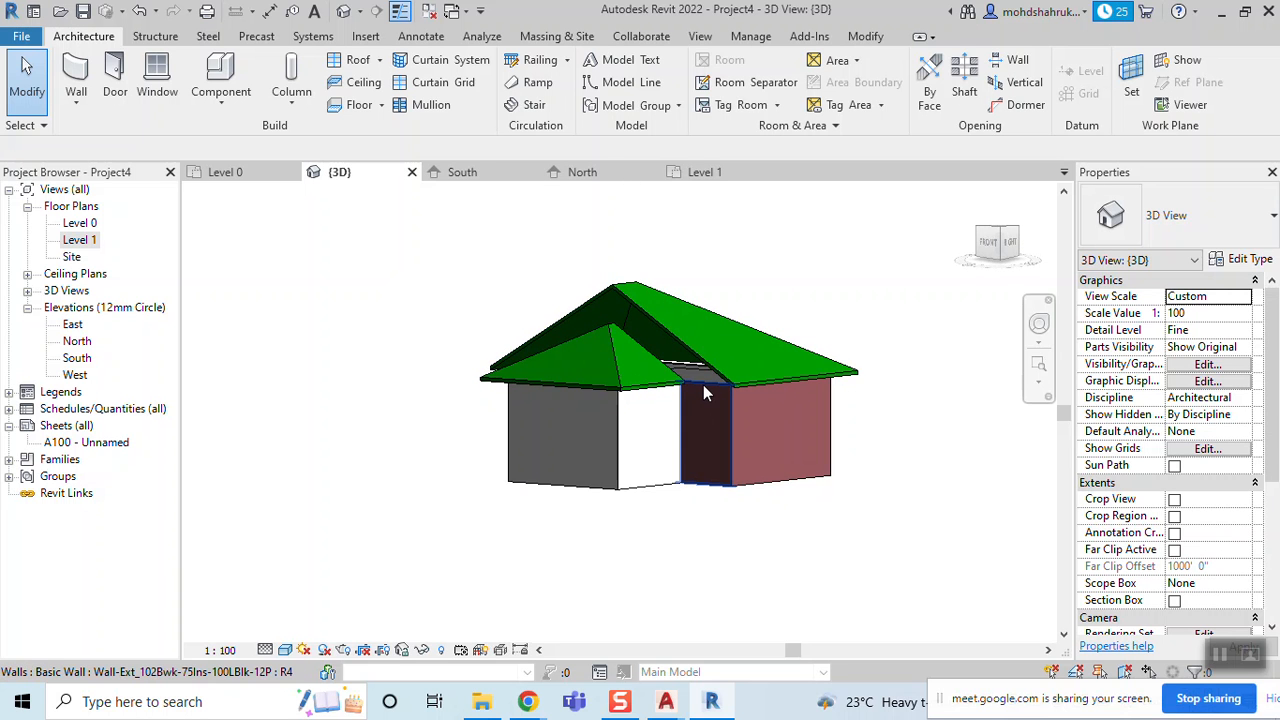
Attach the tops of the two short wall segments flanking the projection to the roof
{"action": "left_click", "coordinate": [703, 384]}
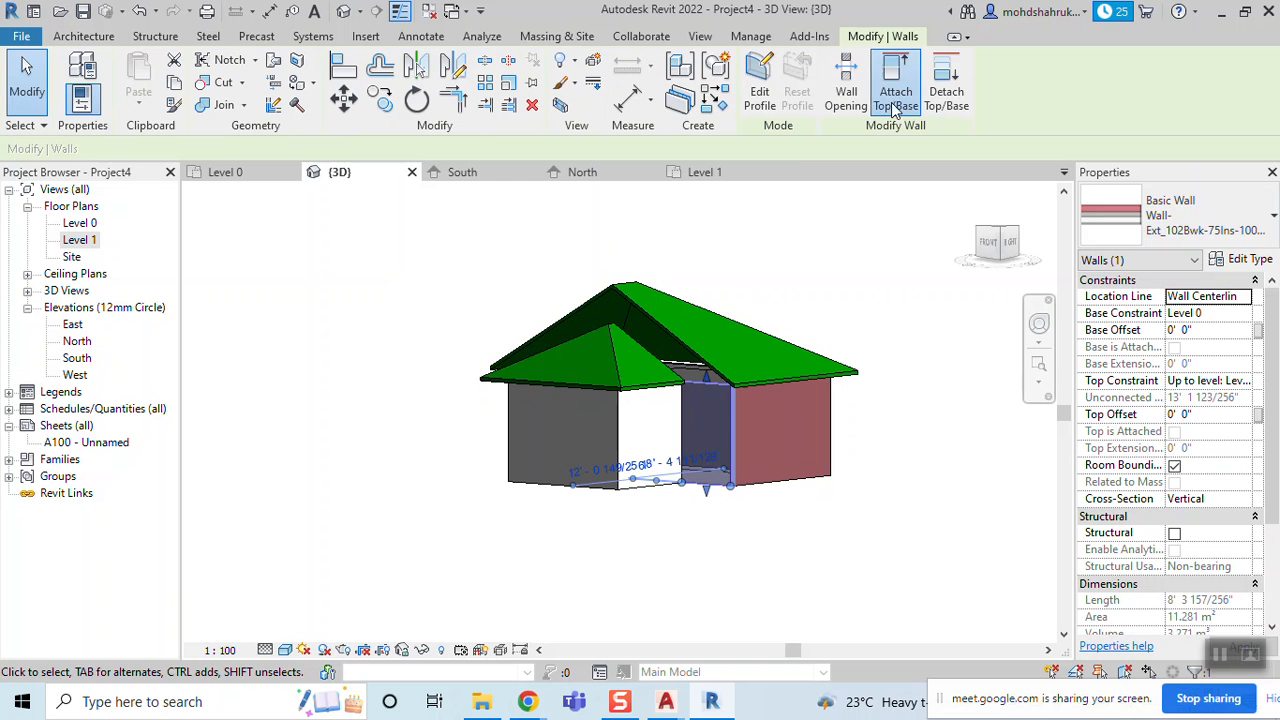
{"action": "left_click", "coordinate": [895, 100]}
{"action": "left_click", "coordinate": [657, 324]}
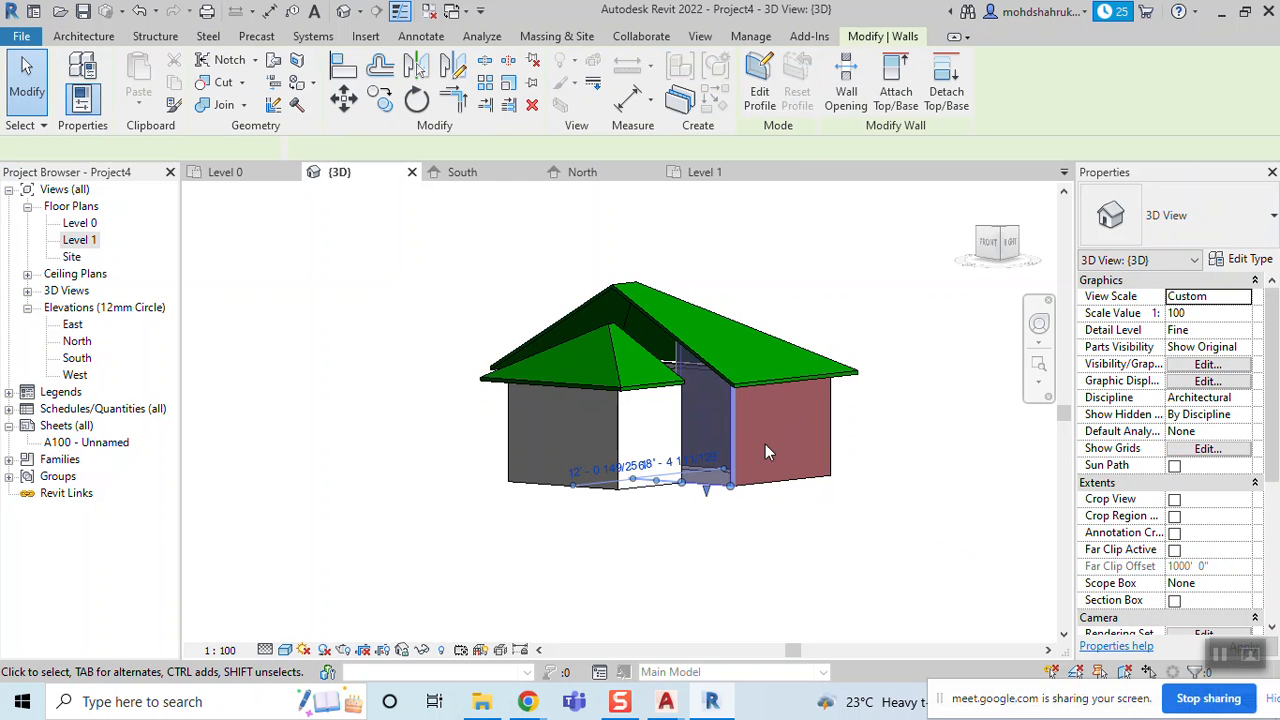
{"action": "middle_click_drag", "start_coordinate": [826, 505], "coordinate": [722, 540], "text": "shift"}
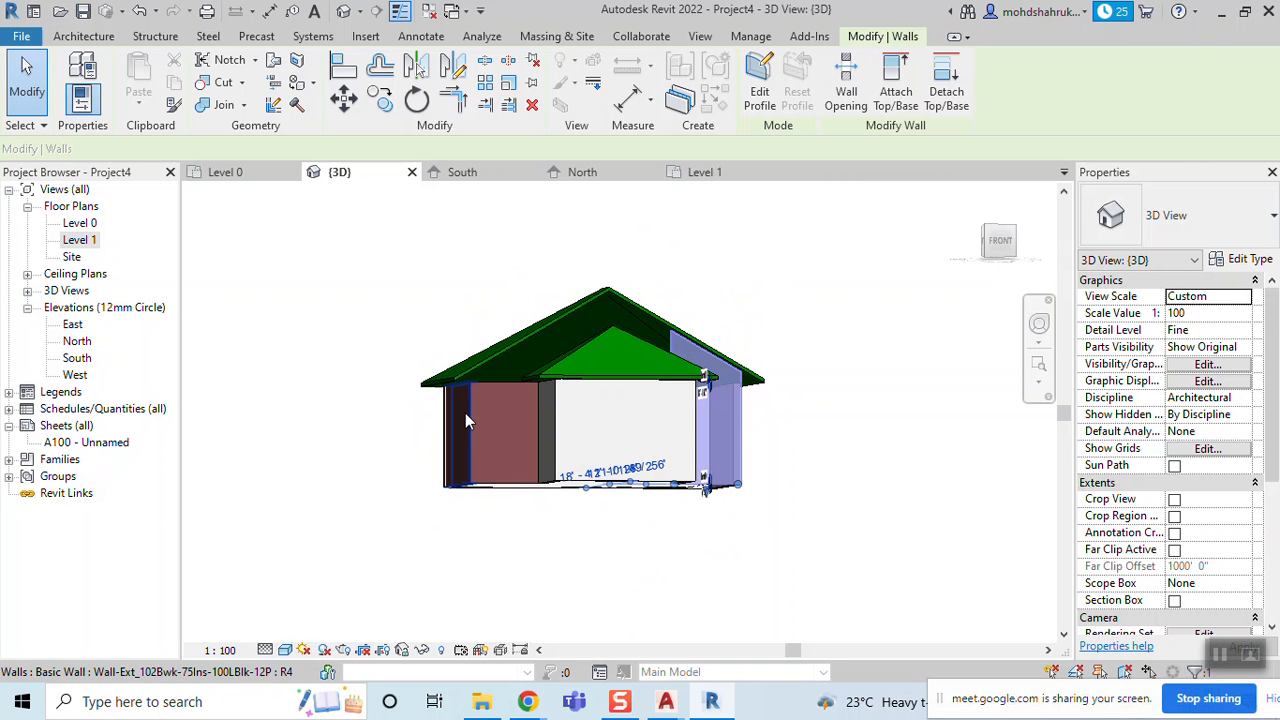
{"action": "left_click", "coordinate": [492, 385]}
{"action": "left_click", "coordinate": [492, 385]}
{"action": "middle_click_drag", "start_coordinate": [827, 452], "coordinate": [827, 430], "text": "shift"}
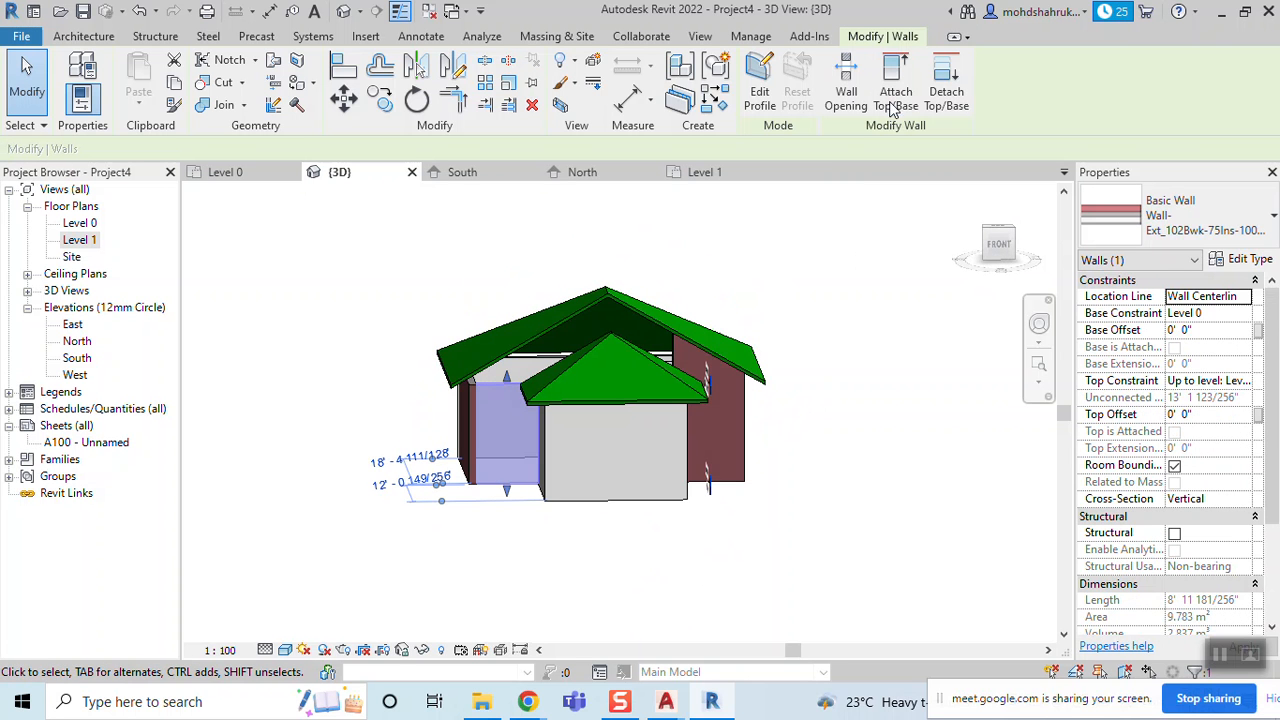
{"action": "left_click", "coordinate": [896, 92]}
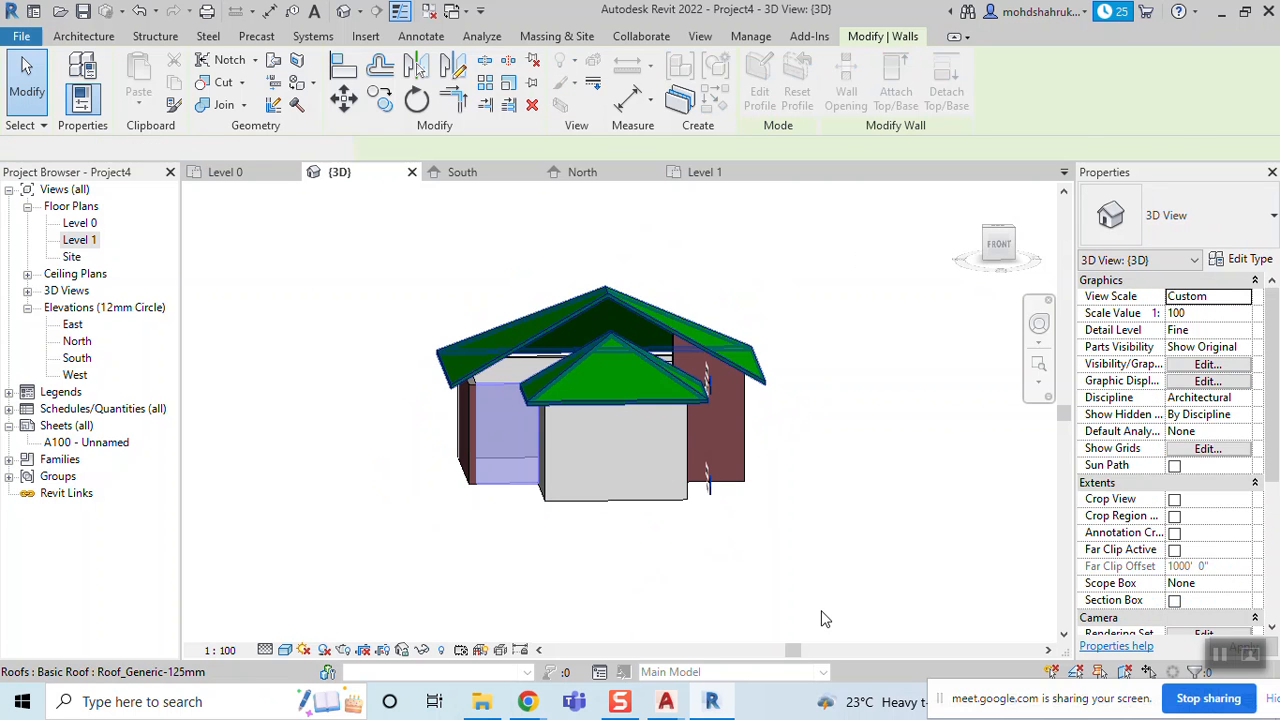
{"action": "left_click", "coordinate": [531, 330]}
{"action": "left_click", "coordinate": [812, 576]}
Edit the roof footprint so the projection's two side edges no longer define slope, and finish the edit
{"action": "middle_click_drag", "start_coordinate": [812, 576], "coordinate": [1014, 443], "text": "shift"}
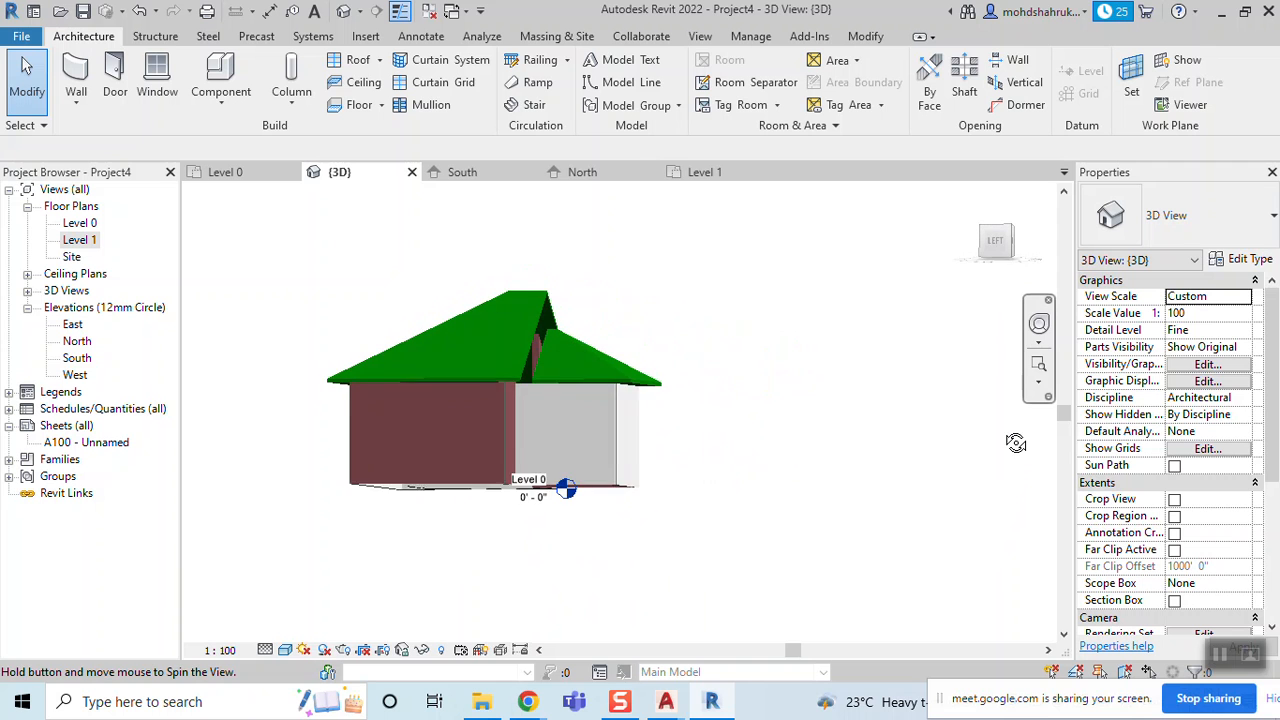
{"action": "scroll", "coordinate": [520, 398], "scroll_direction": "up", "scroll_amount": 5}
{"action": "scroll", "coordinate": [536, 404], "scroll_direction": "up", "scroll_amount": 3}
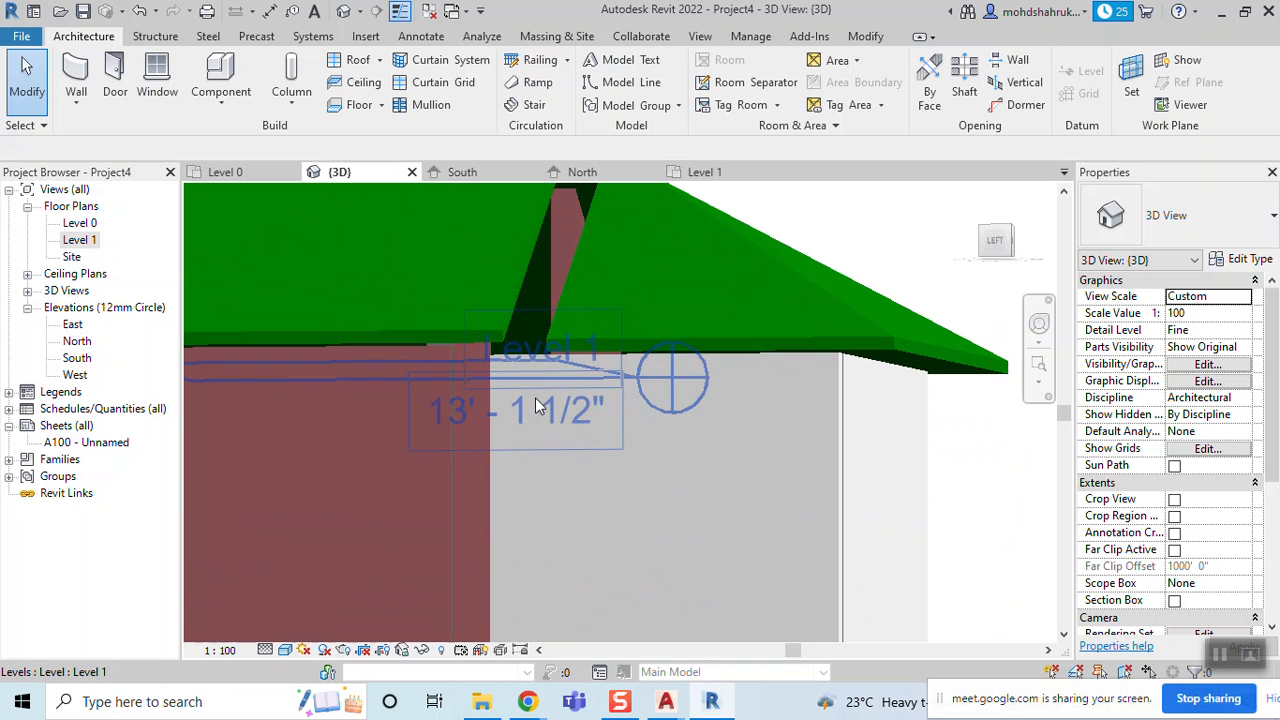
{"action": "scroll", "coordinate": [571, 258], "scroll_direction": "down", "scroll_amount": 5}
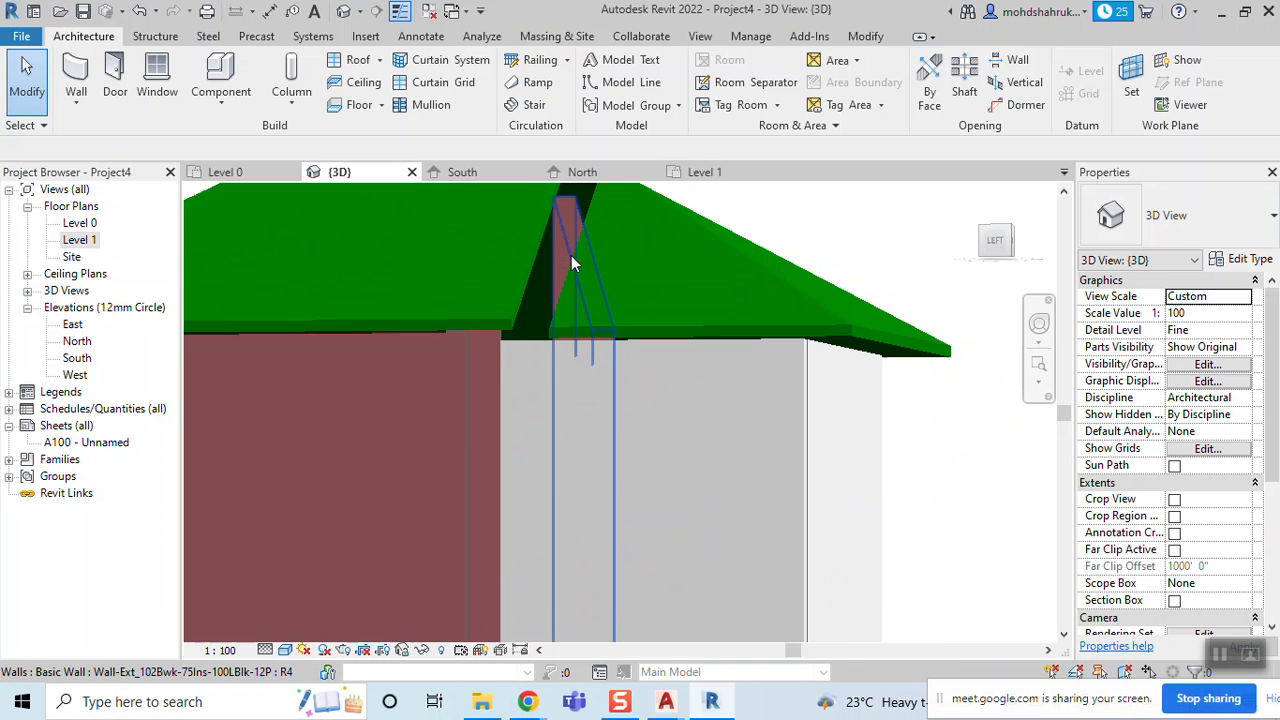
{"action": "scroll", "coordinate": [668, 388], "scroll_direction": "down", "scroll_amount": 2}
{"action": "middle_click_drag", "start_coordinate": [684, 376], "coordinate": [590, 610], "text": "shift"}
{"action": "left_click", "coordinate": [684, 339]}
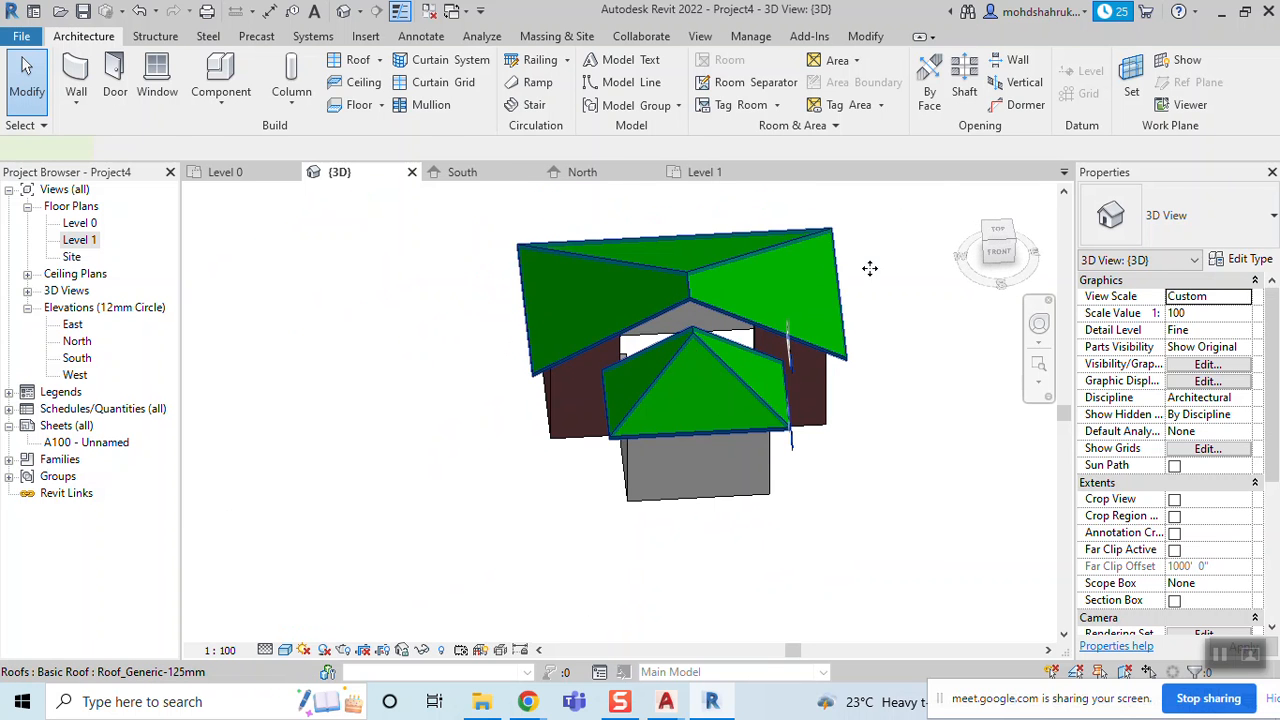
{"action": "left_click", "coordinate": [767, 95]}
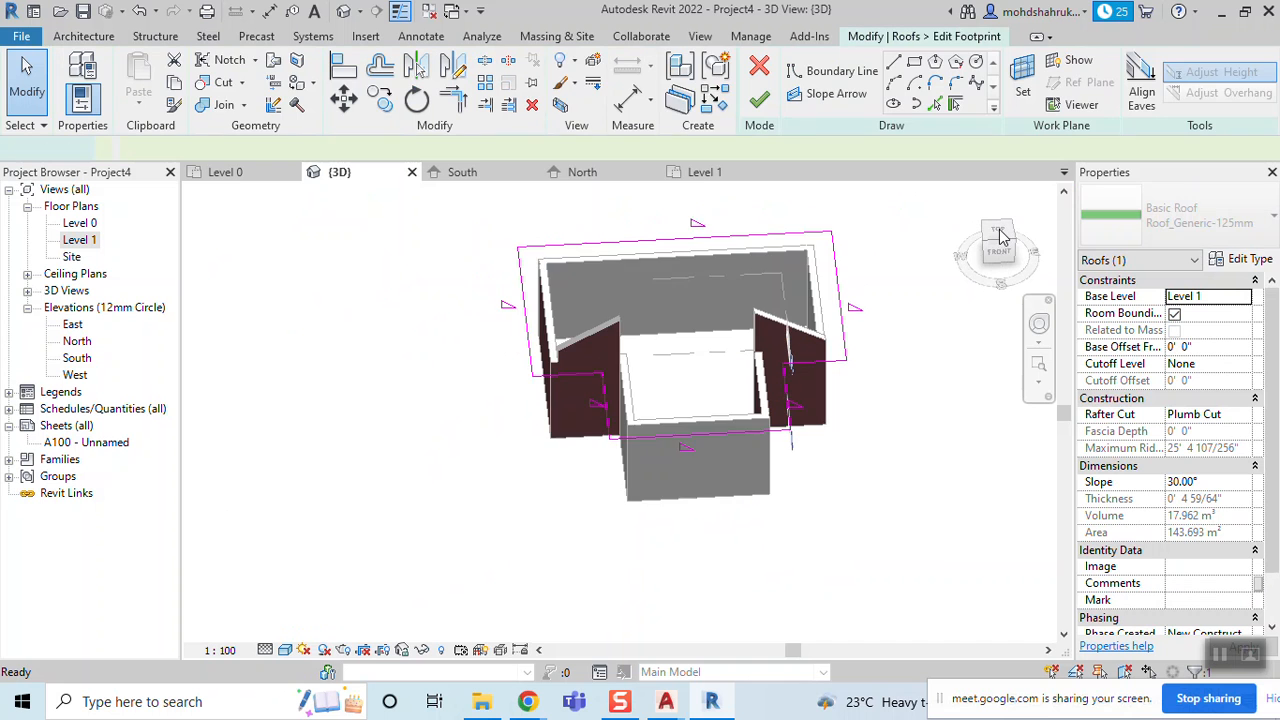
{"action": "mouse_move", "coordinate": [990, 430]}
{"action": "middle_mouse_down", "text": "shift"}
{"action": "mouse_move", "coordinate": [970, 446]}
{"action": "mouse_move", "coordinate": [973, 463]}
{"action": "middle_mouse_up", "text": "shift"}
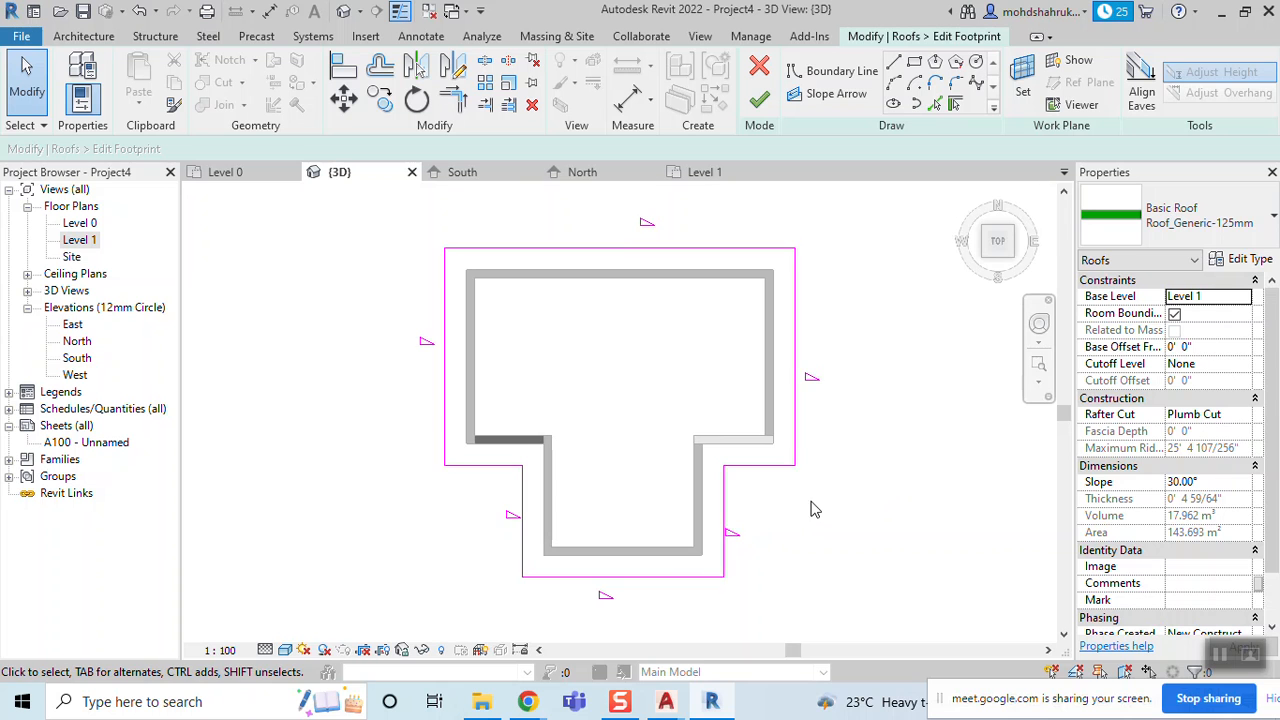
{"action": "left_click_drag", "start_coordinate": [811, 500], "coordinate": [678, 525]}
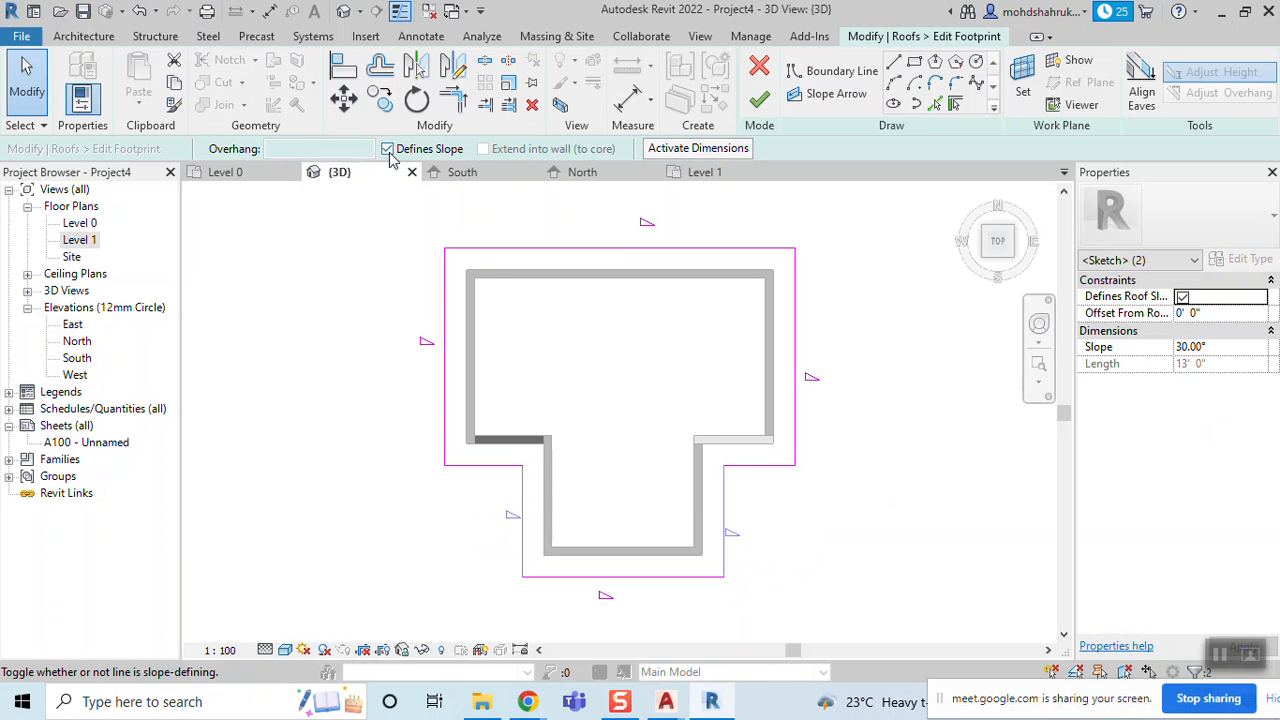
{"action": "left_click", "coordinate": [762, 101]}
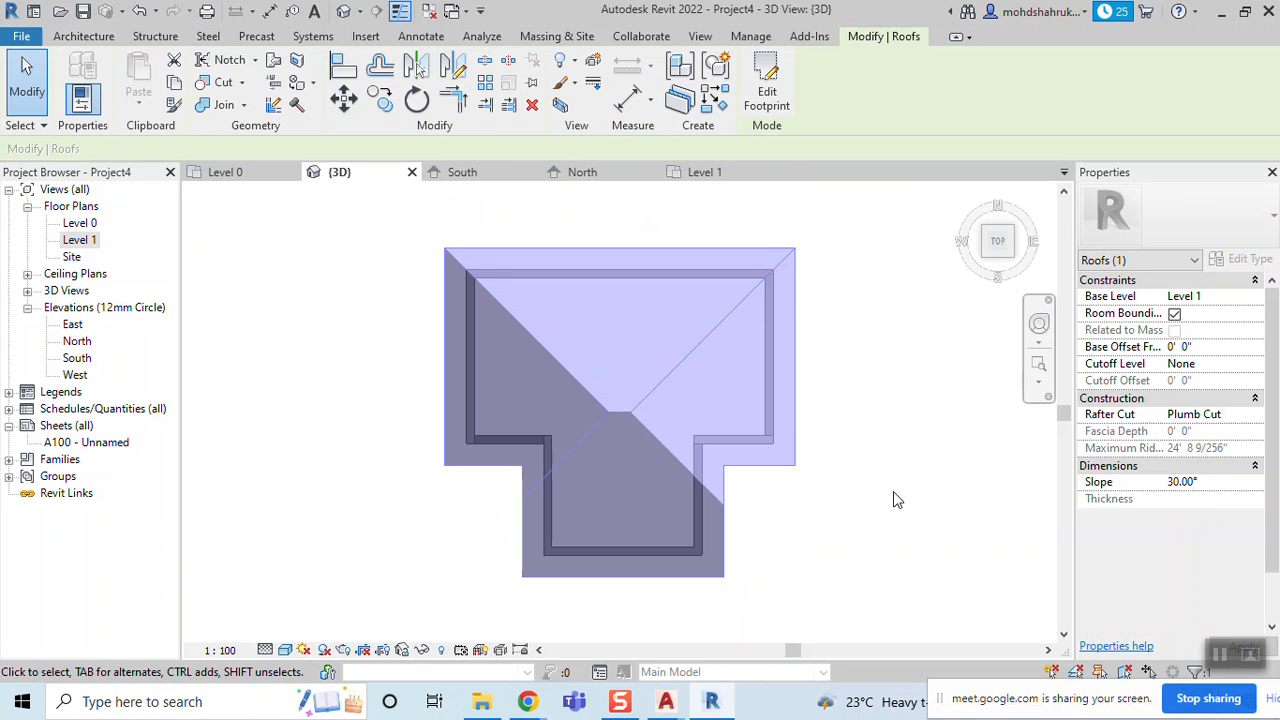
{"action": "middle_click_drag", "start_coordinate": [880, 365], "coordinate": [837, 355]}
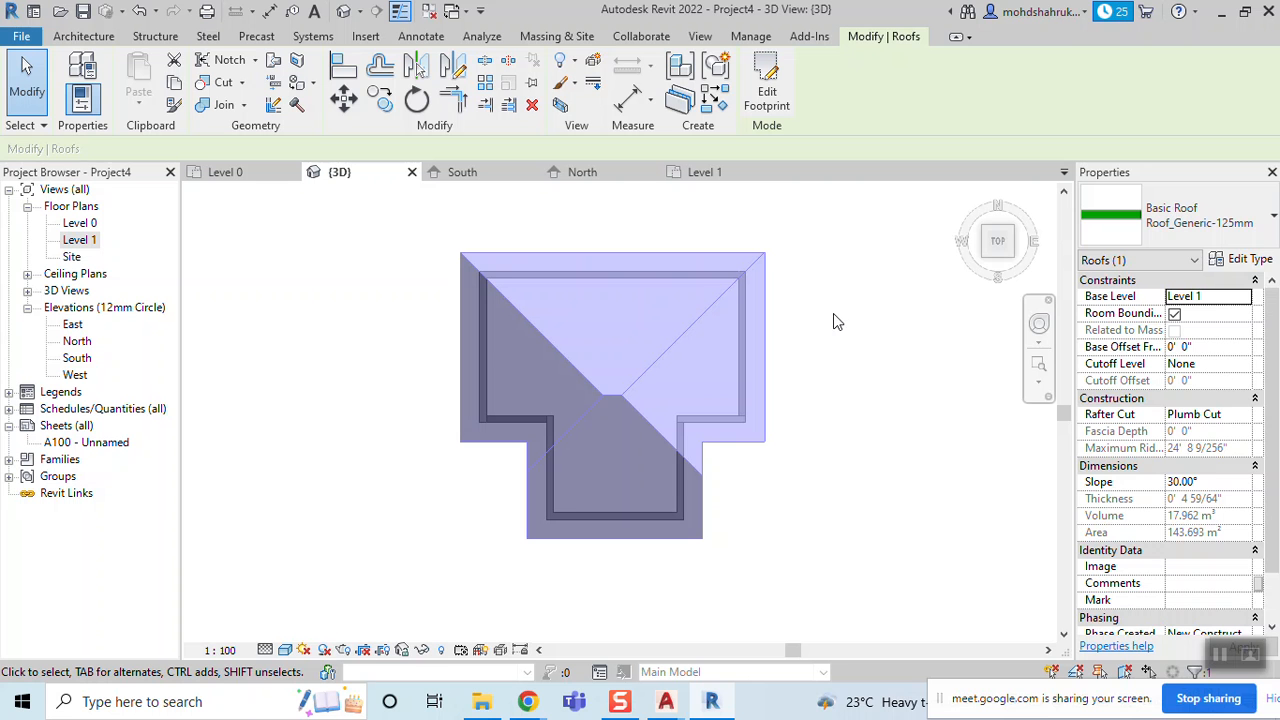
Edit the roof footprint to remove slope from the two end edges of the main block, leaving only front and rear edges sloped
{"action": "middle_click_drag", "start_coordinate": [610, 195], "coordinate": [814, 560], "text": "shift"}
{"action": "left_click", "coordinate": [872, 515]}
{"action": "left_click", "coordinate": [734, 470]}
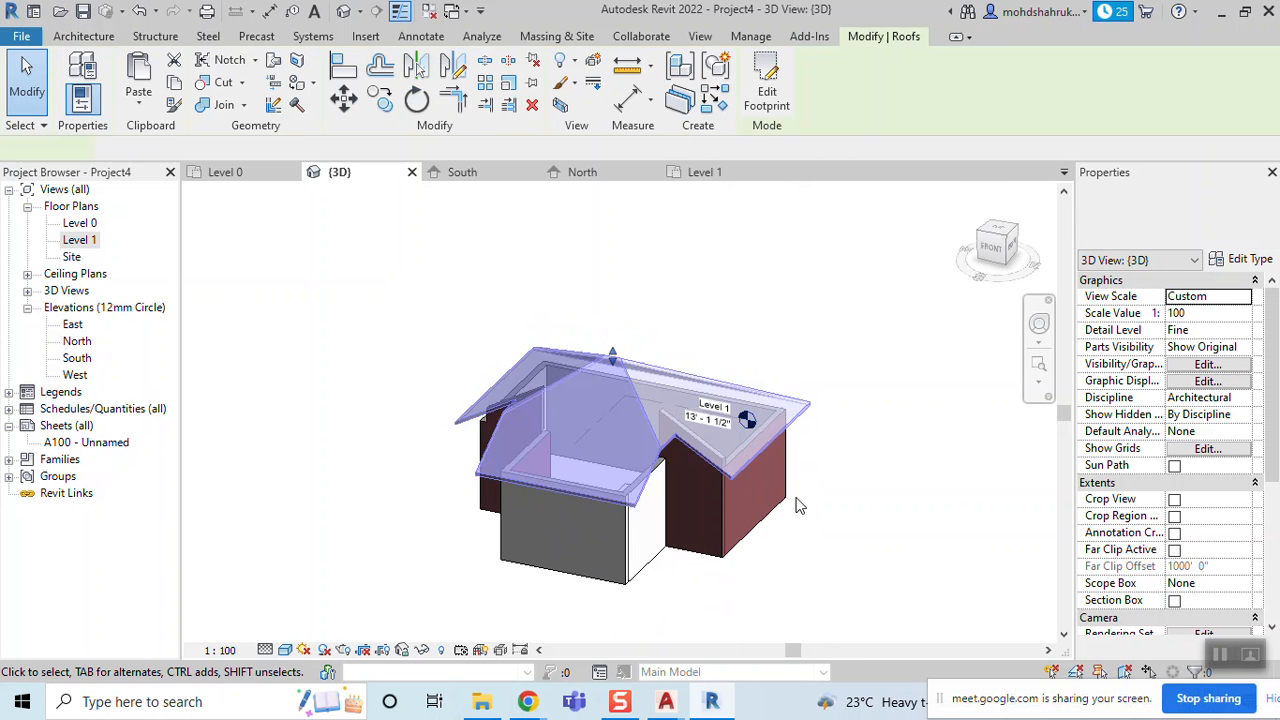
{"action": "middle_click_drag", "start_coordinate": [734, 470], "coordinate": [766, 306], "text": "shift"}
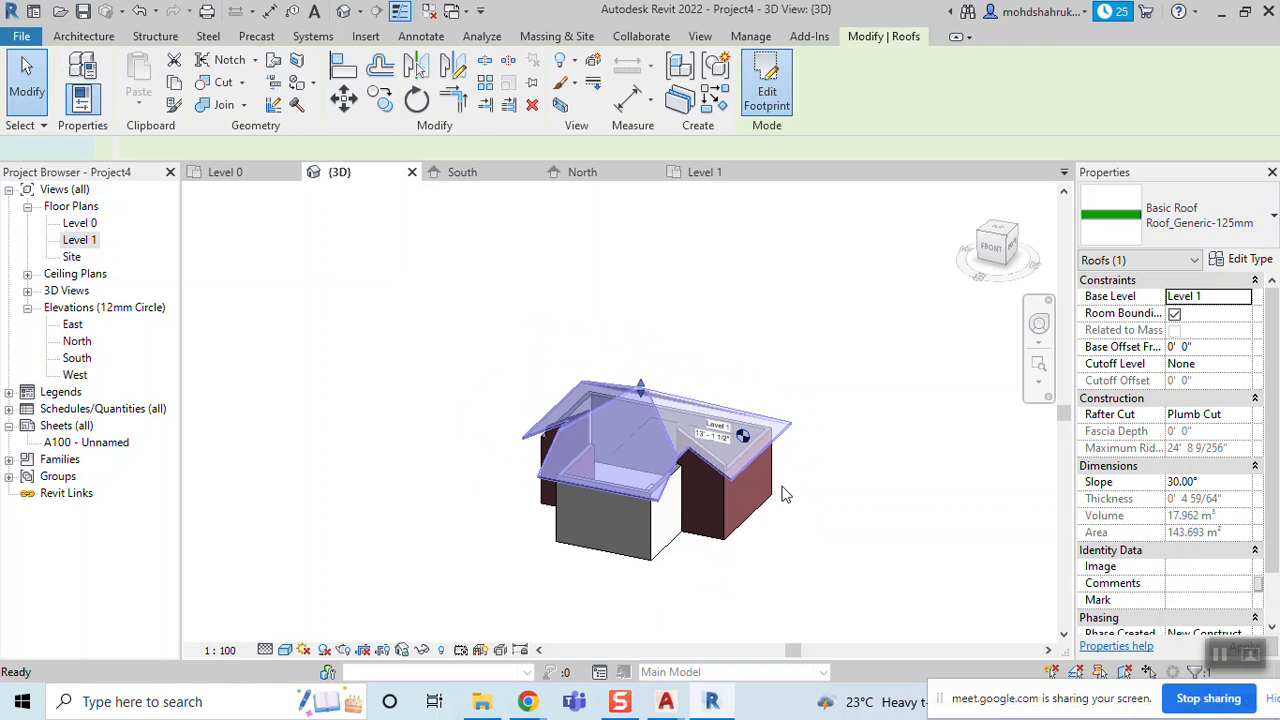
{"action": "mouse_move", "coordinate": [775, 506]}
{"action": "middle_mouse_down", "text": "shift"}
{"action": "mouse_move", "coordinate": [858, 679]}
{"action": "mouse_move", "coordinate": [495, 455]}
{"action": "middle_mouse_up", "text": "shift"}
{"action": "left_click_drag", "start_coordinate": [458, 441], "coordinate": [458, 441]}
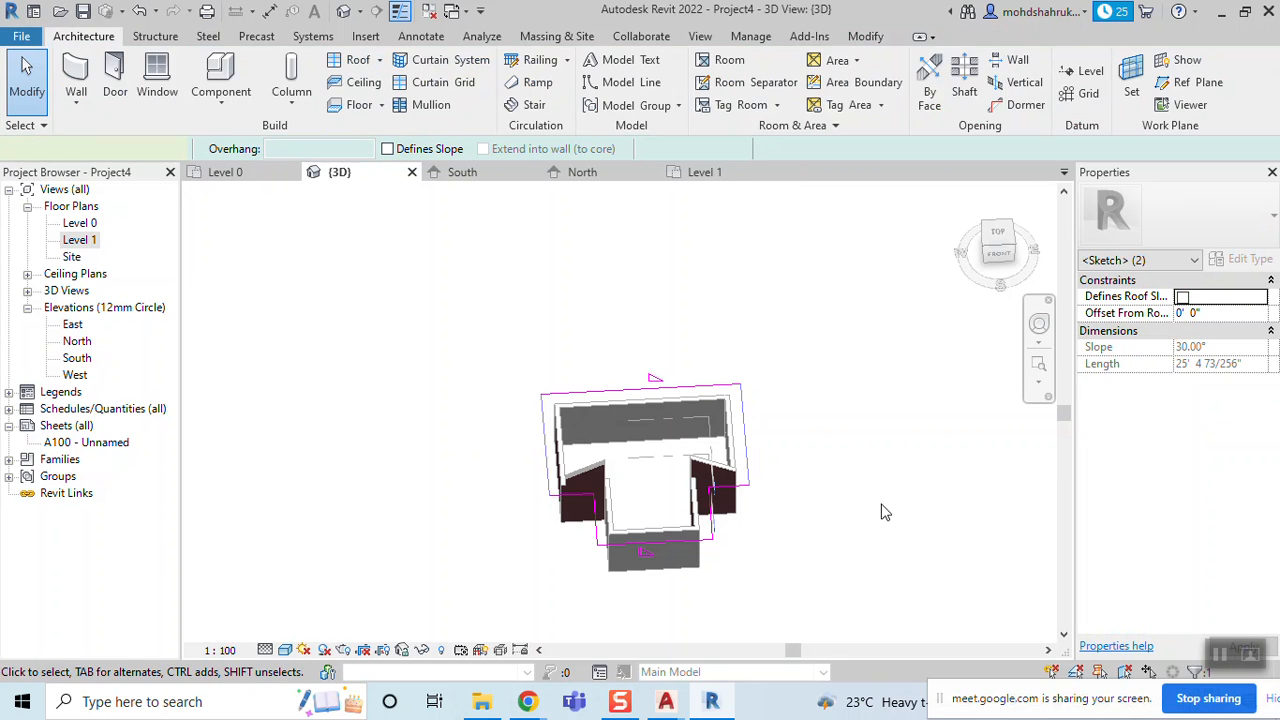
{"action": "middle_click_drag", "start_coordinate": [820, 614], "coordinate": [634, 505], "text": "shift"}
Select the whole chain of T-shaped walls and attach their tops to the roof
{"action": "key", "text": "Tab"}
{"action": "left_click", "coordinate": [650, 486]}
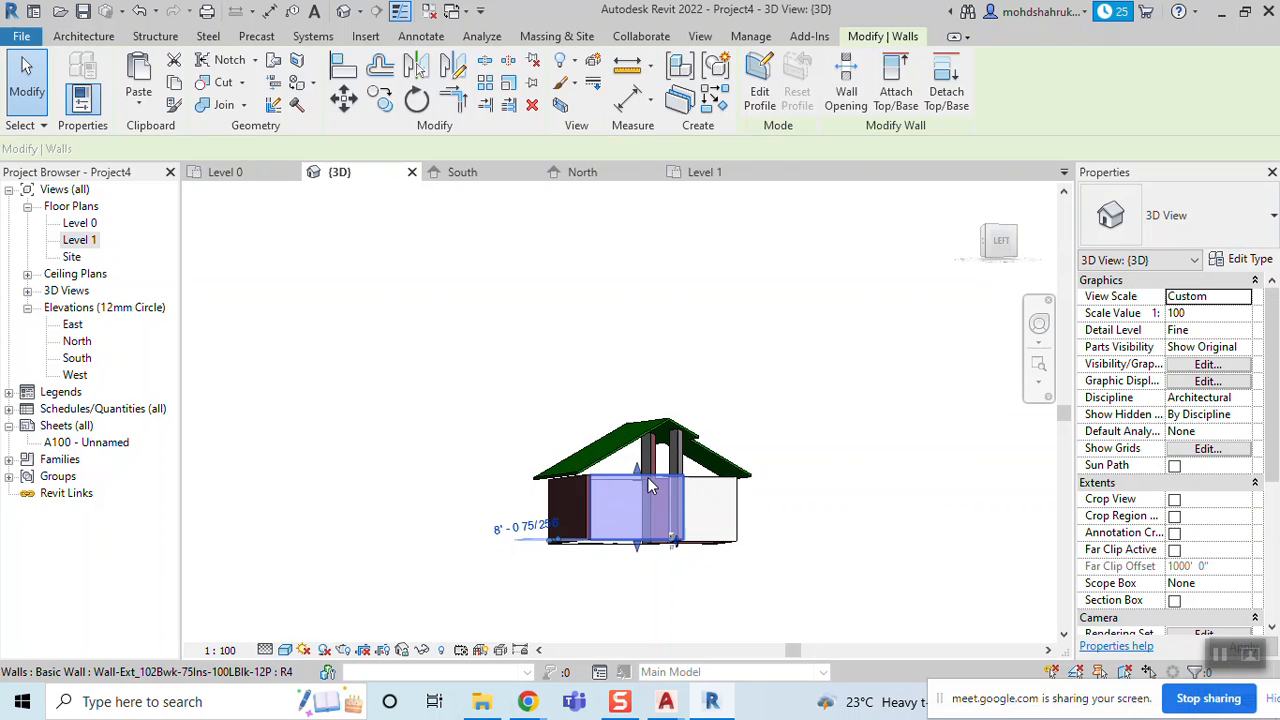
{"action": "left_click", "coordinate": [893, 100]}
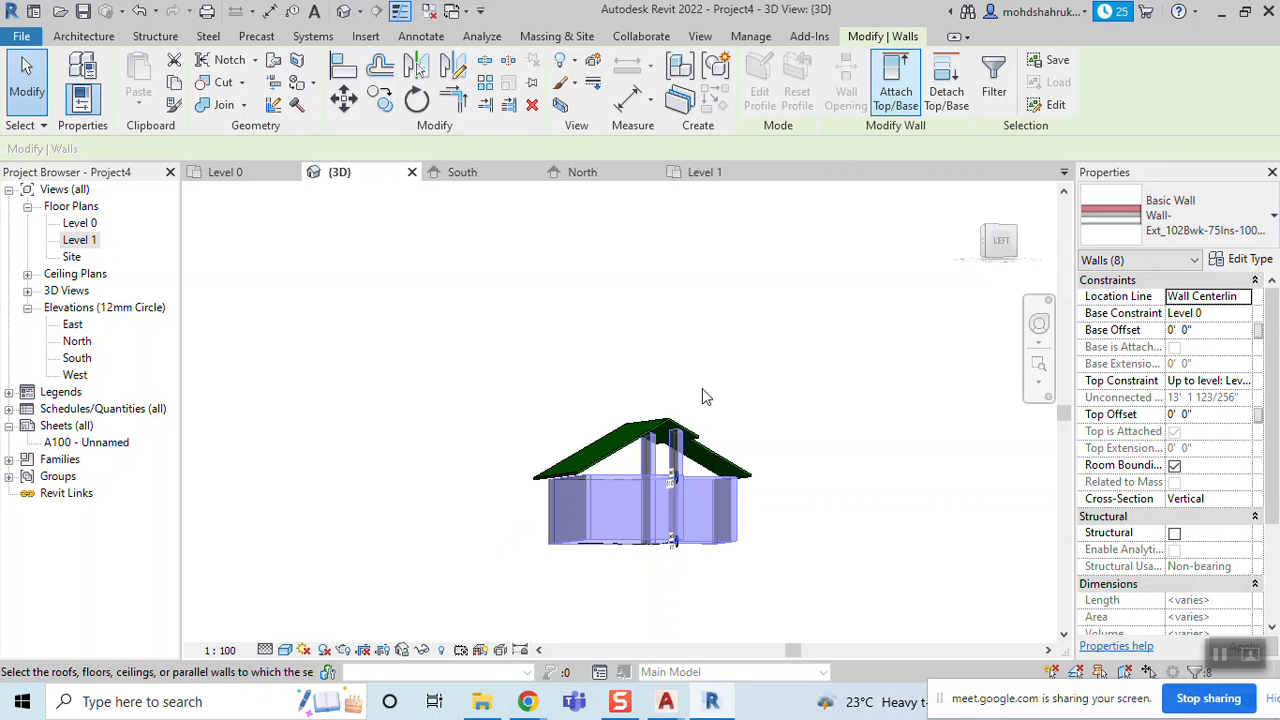
{"action": "left_click", "coordinate": [708, 438]}
{"action": "middle_click_drag", "start_coordinate": [811, 366], "coordinate": [395, 420], "text": "shift"}
{"action": "key", "text": "Escape"}
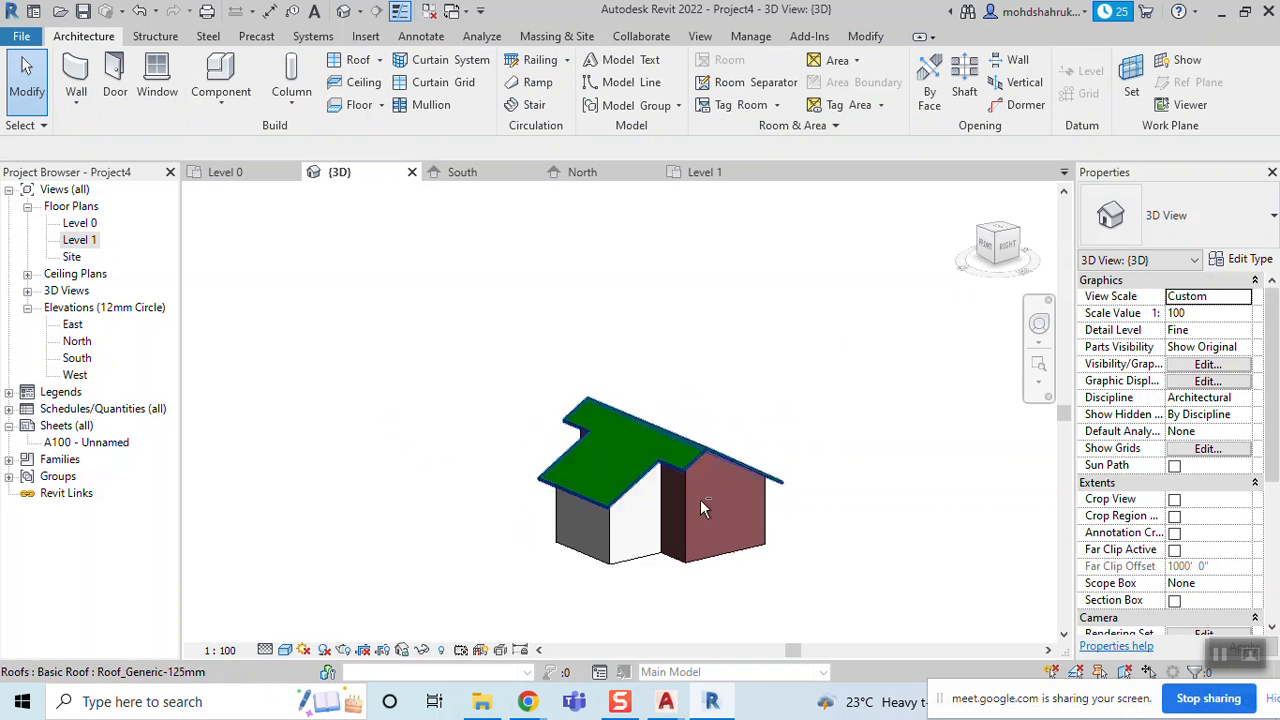
Examine how the attached walls meet the gable roof from both ends of the building
{"action": "scroll", "coordinate": [664, 484], "scroll_direction": "up", "scroll_amount": 6}
{"action": "middle_click_drag", "start_coordinate": [622, 506], "coordinate": [612, 381], "text": "shift"}
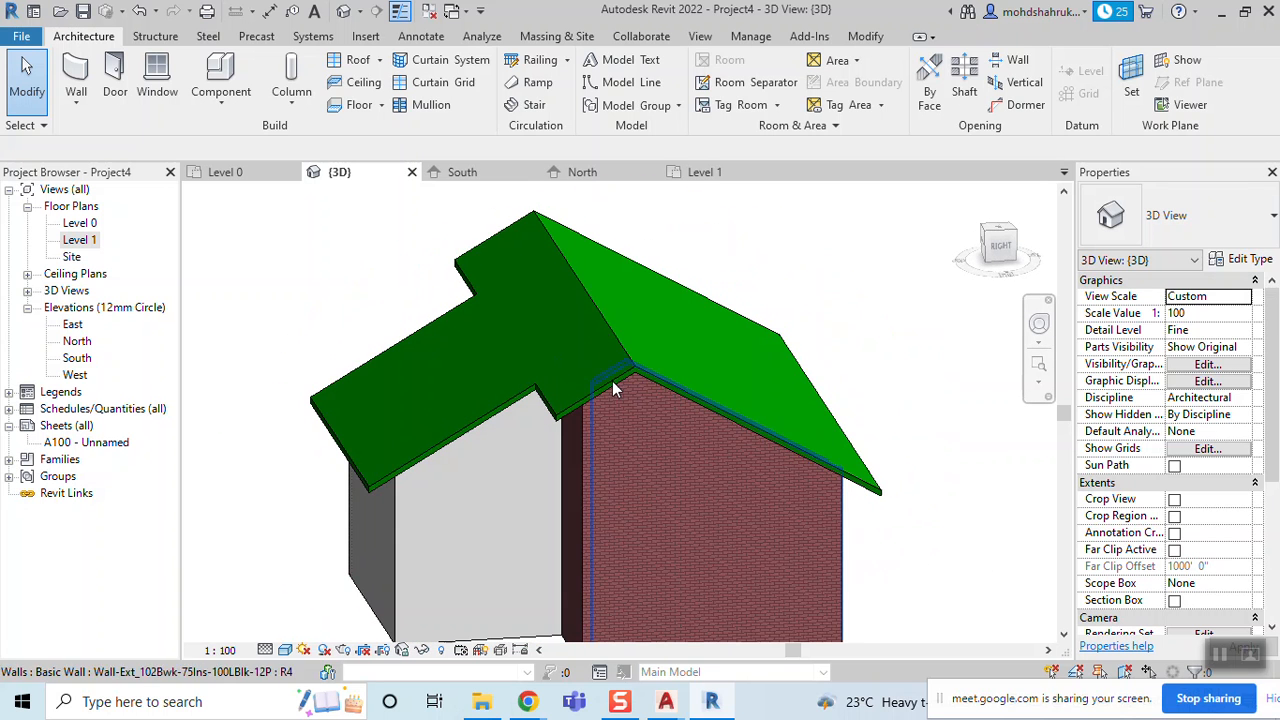
{"action": "scroll", "coordinate": [540, 375], "scroll_direction": "down", "scroll_amount": 6}
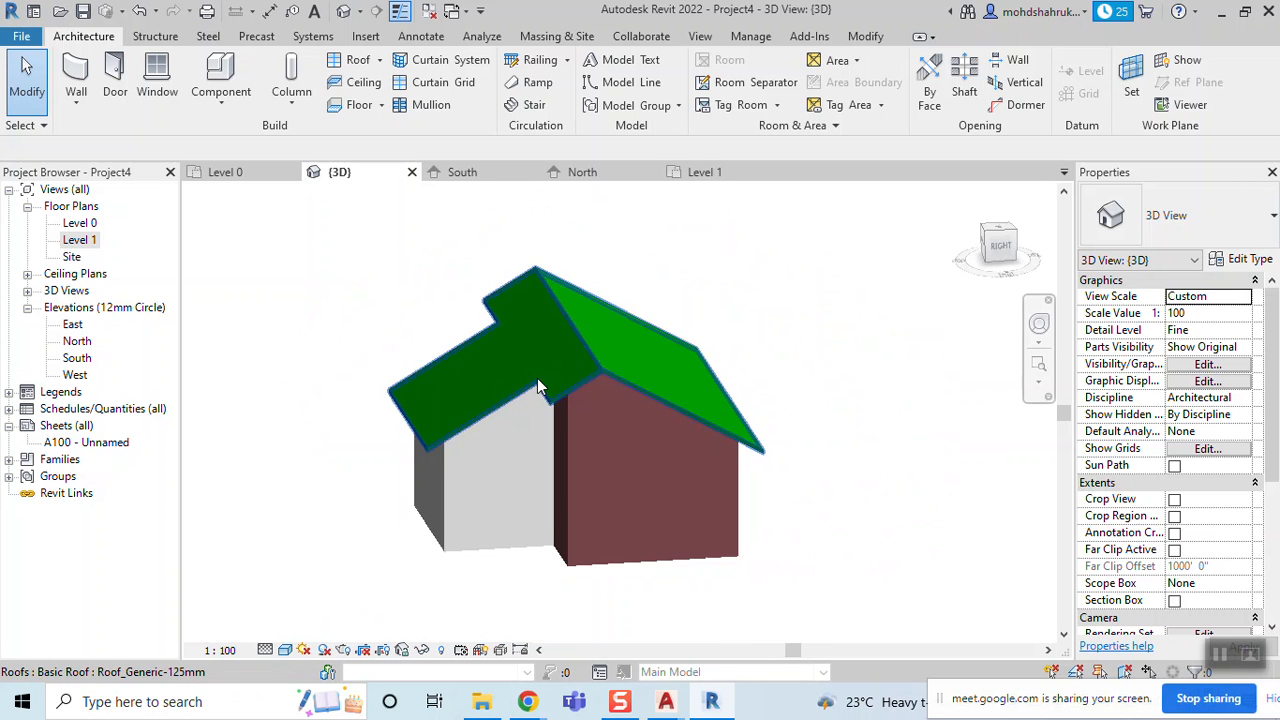
{"action": "middle_click_drag", "start_coordinate": [509, 409], "coordinate": [910, 464], "text": "shift"}
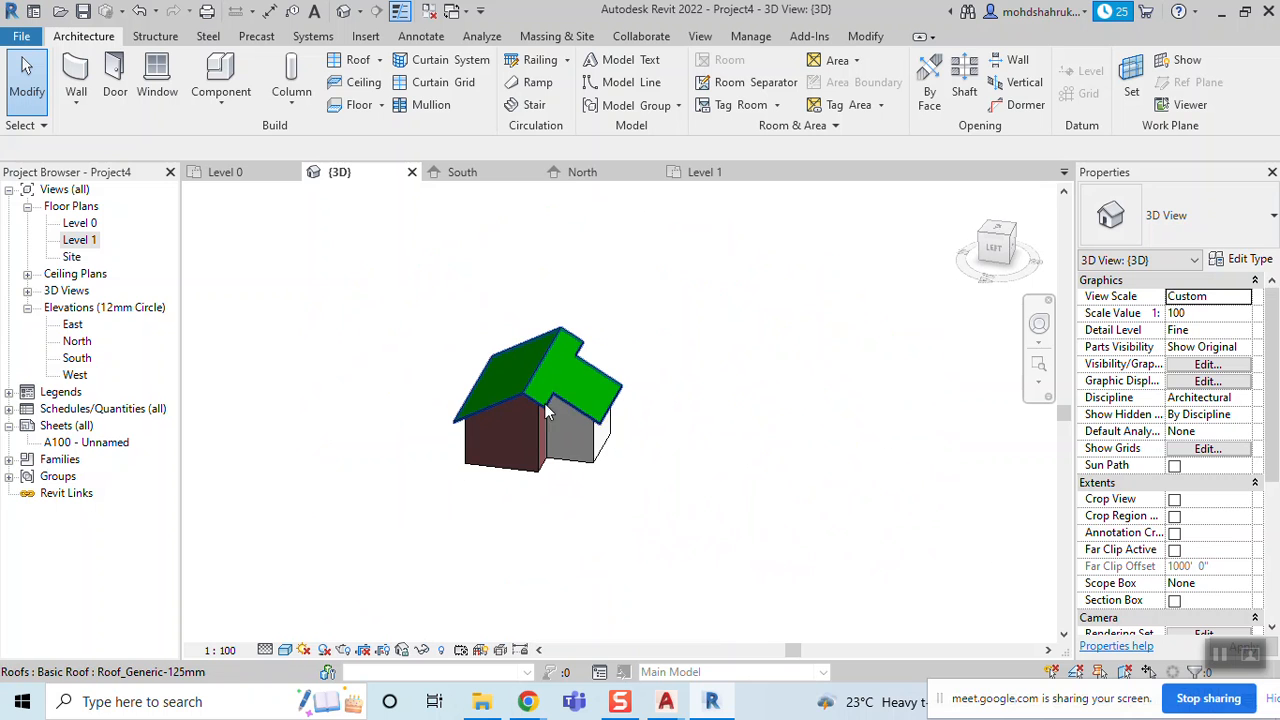
{"action": "scroll", "coordinate": [559, 382], "scroll_direction": "up", "scroll_amount": 5}
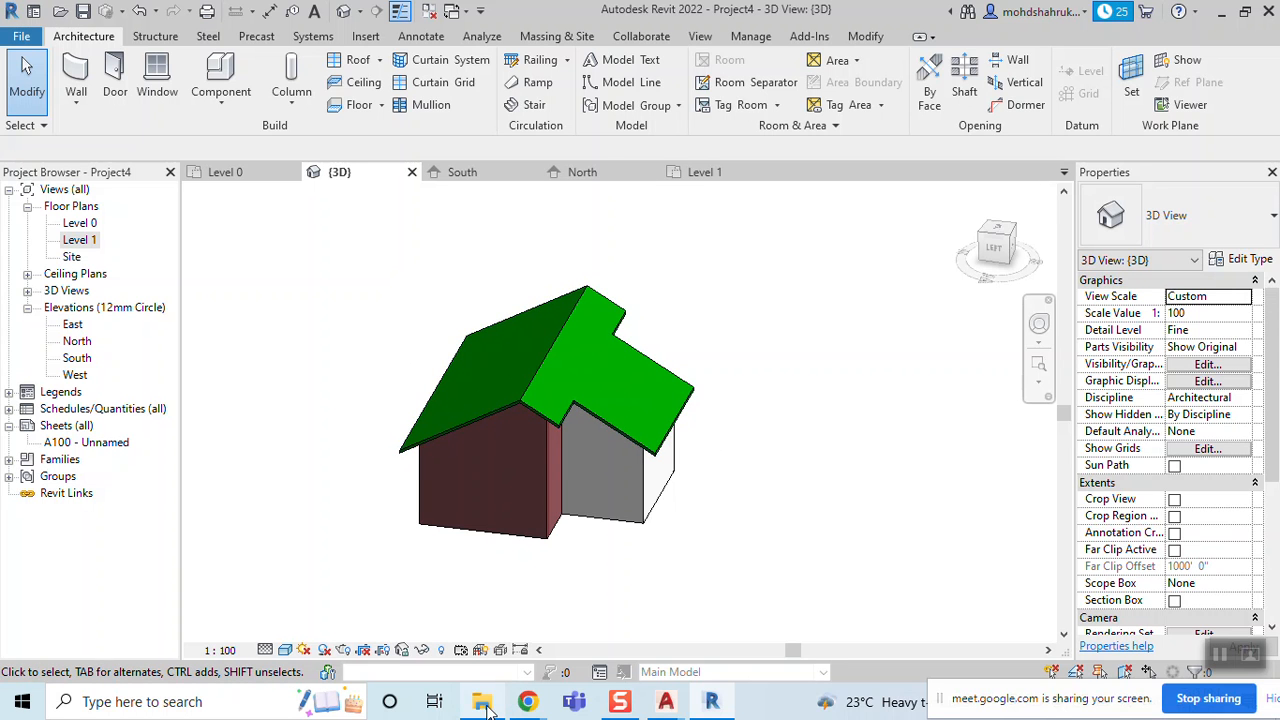
{"action": "middle_click_drag", "start_coordinate": [670, 520], "coordinate": [317, 460], "text": "shift"}
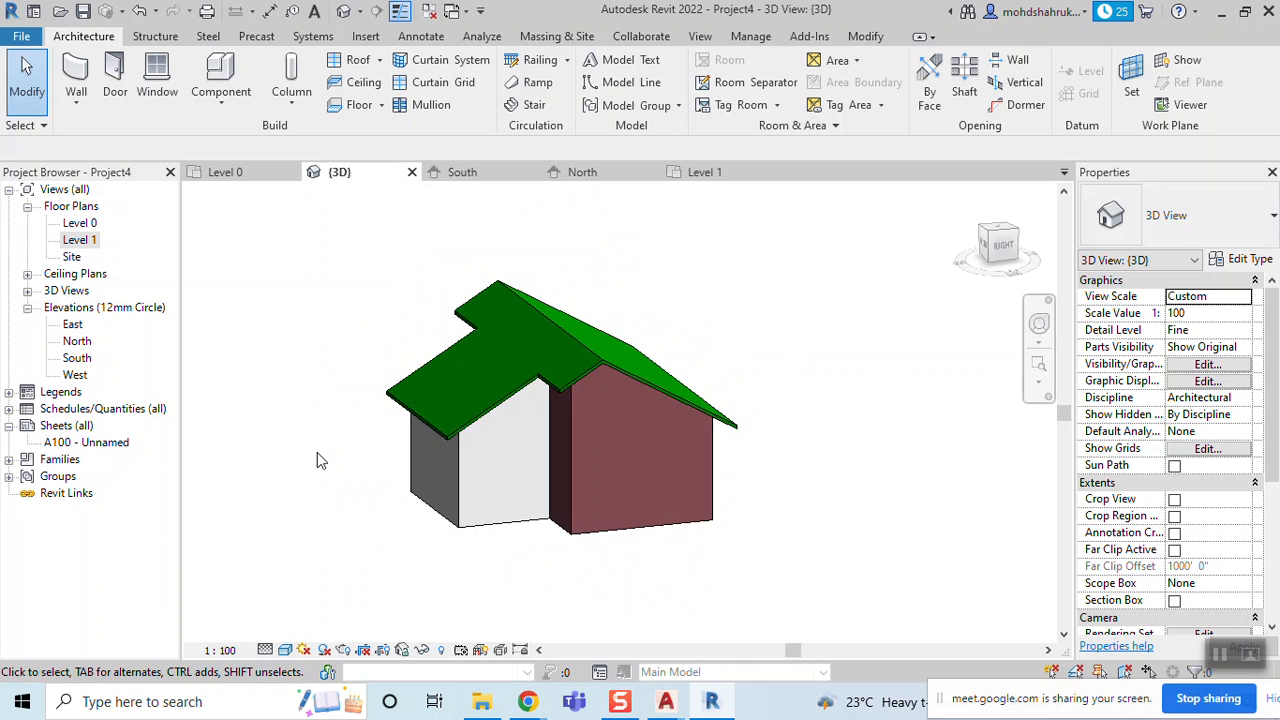
Delete the roof from the T-shaped building and open the Level 1 floor plan
{"action": "left_click", "coordinate": [564, 332]}
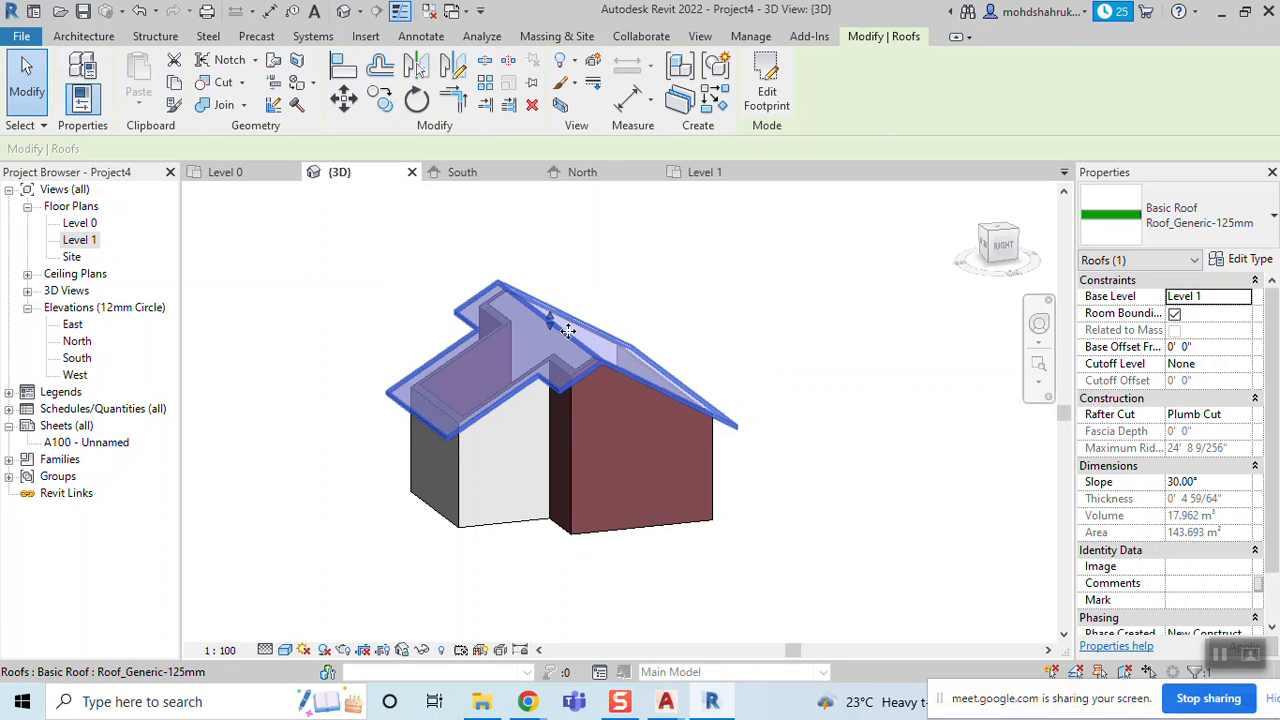
{"action": "key", "text": "Delete"}
{"action": "double_click", "coordinate": [80, 240]}
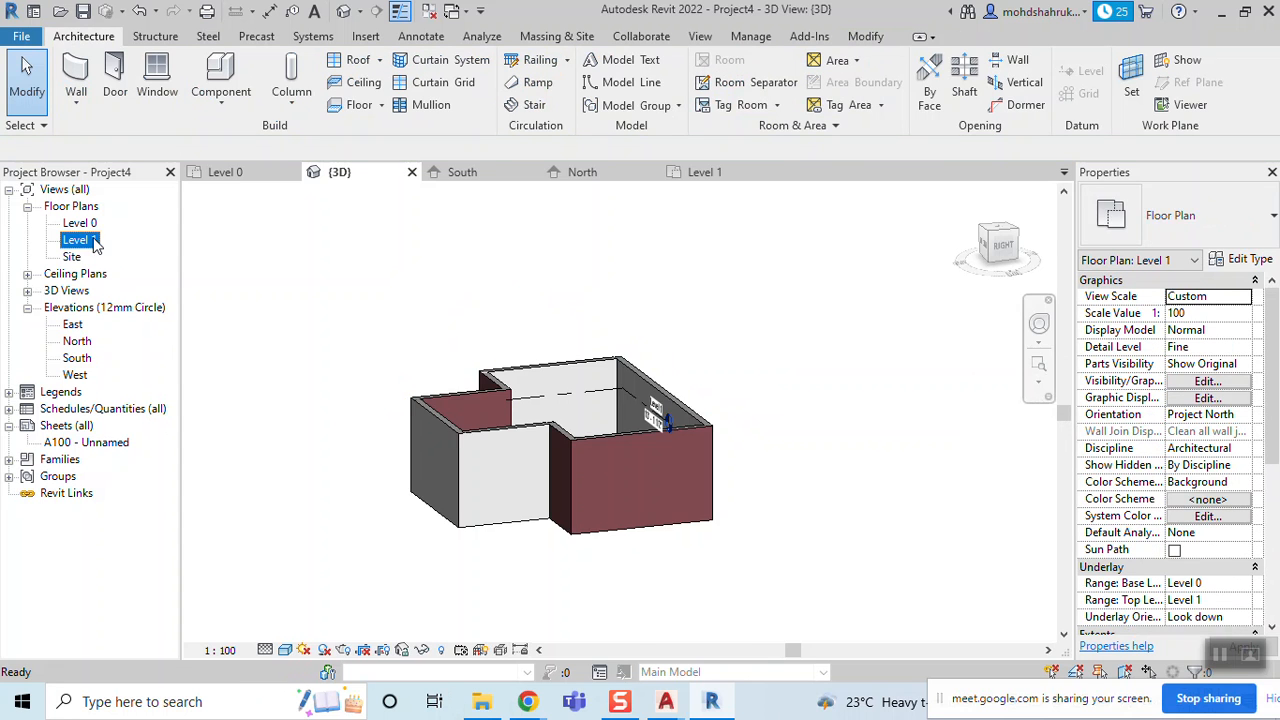
Delete the three walls of the projecting wing in the Level 0 floor plan
{"action": "scroll", "coordinate": [851, 469], "scroll_direction": "down", "scroll_amount": 2}
{"action": "middle_click_drag", "start_coordinate": [851, 469], "coordinate": [851, 514]}
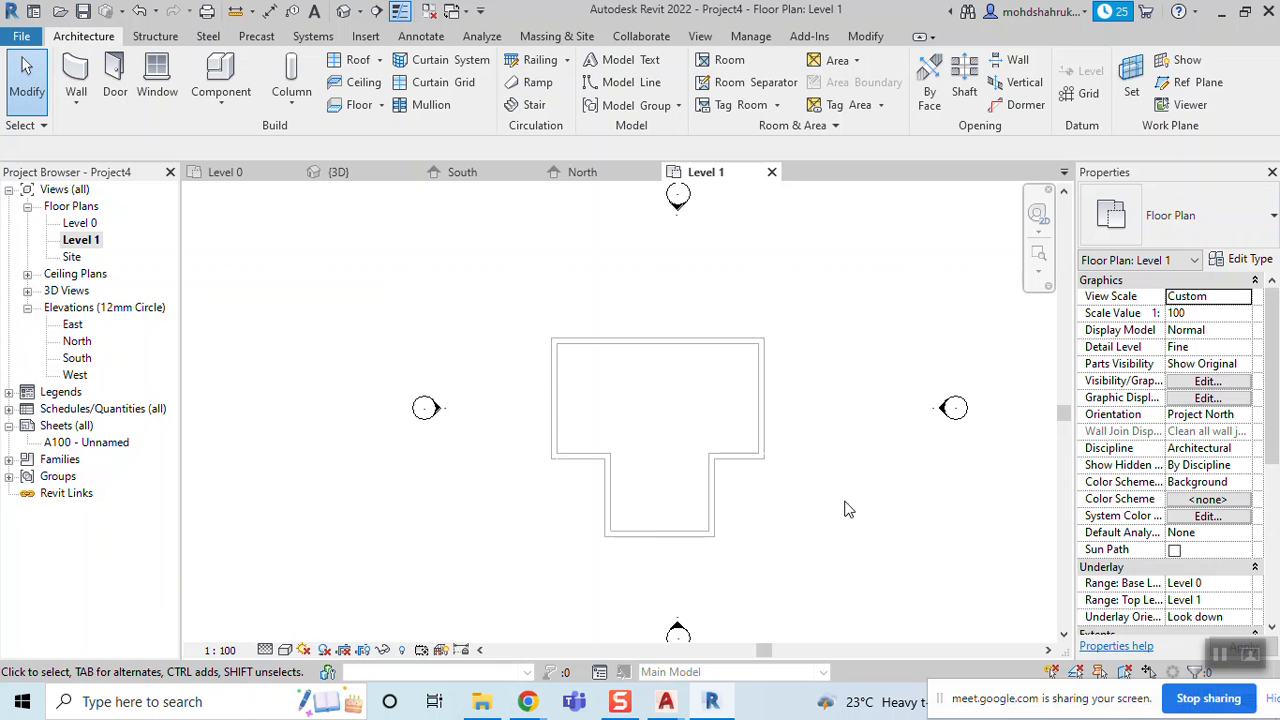
{"action": "left_click_drag", "start_coordinate": [521, 547], "coordinate": [522, 547]}
{"action": "left_click_drag", "start_coordinate": [745, 487], "coordinate": [517, 537]}
{"action": "key", "text": "Delete"}
{"action": "scroll", "coordinate": [684, 468], "scroll_direction": "up", "scroll_amount": 2}
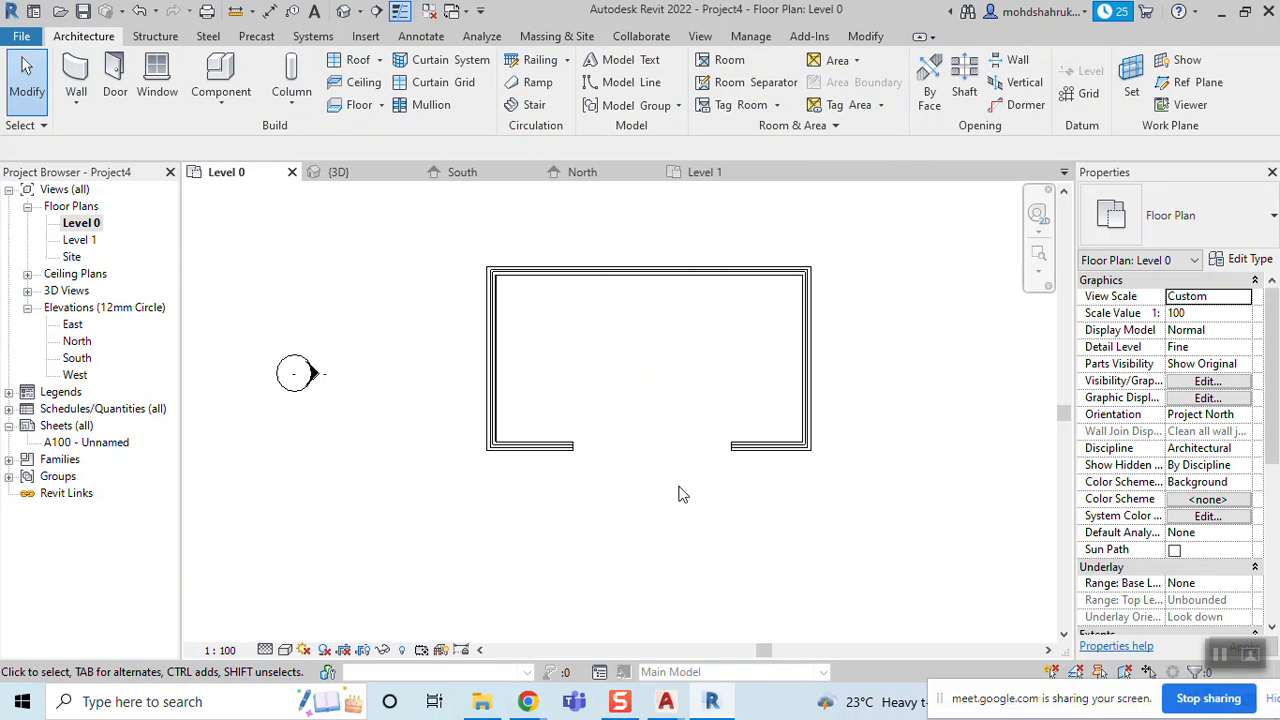
Extend the front wall across the opening left by the wing to close the rectangular outline
{"action": "left_click", "coordinate": [866, 41]}
{"action": "left_click", "coordinate": [486, 106]}
{"action": "left_click", "coordinate": [726, 446]}
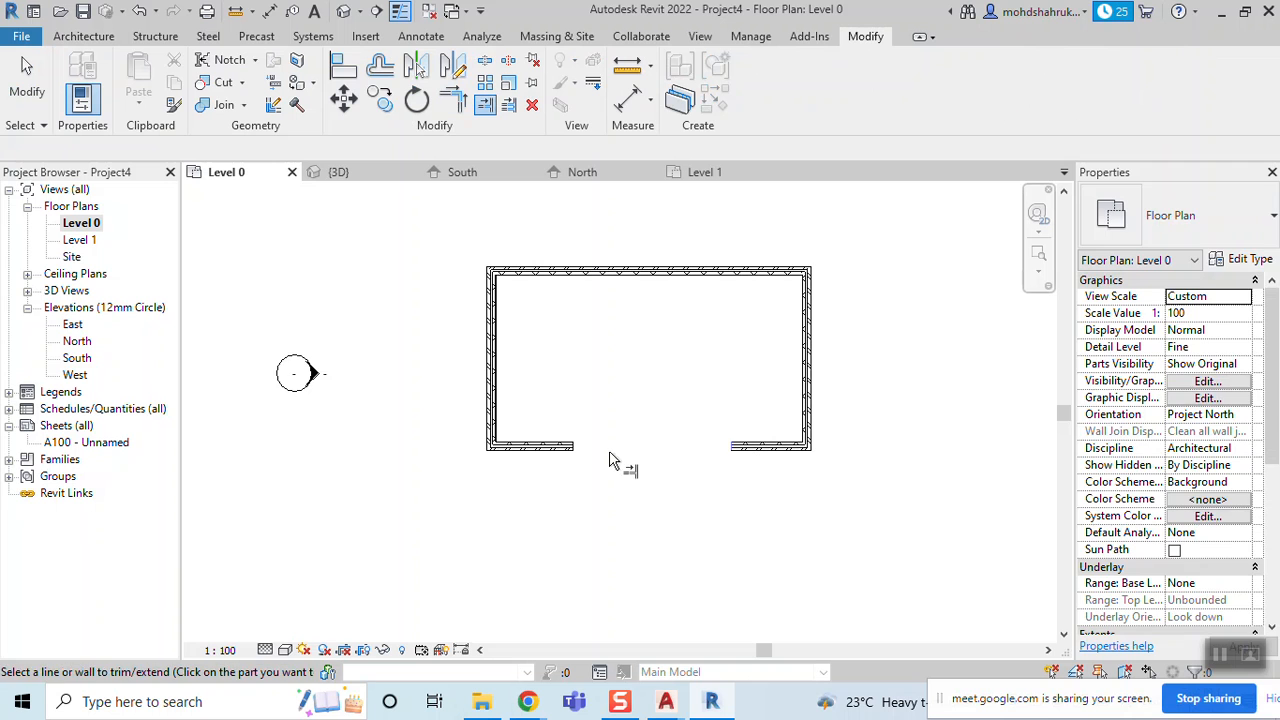
{"action": "left_click", "coordinate": [575, 449]}
{"action": "scroll", "coordinate": [771, 550], "scroll_direction": "down", "scroll_amount": 2}
{"action": "key", "text": "Escape"}
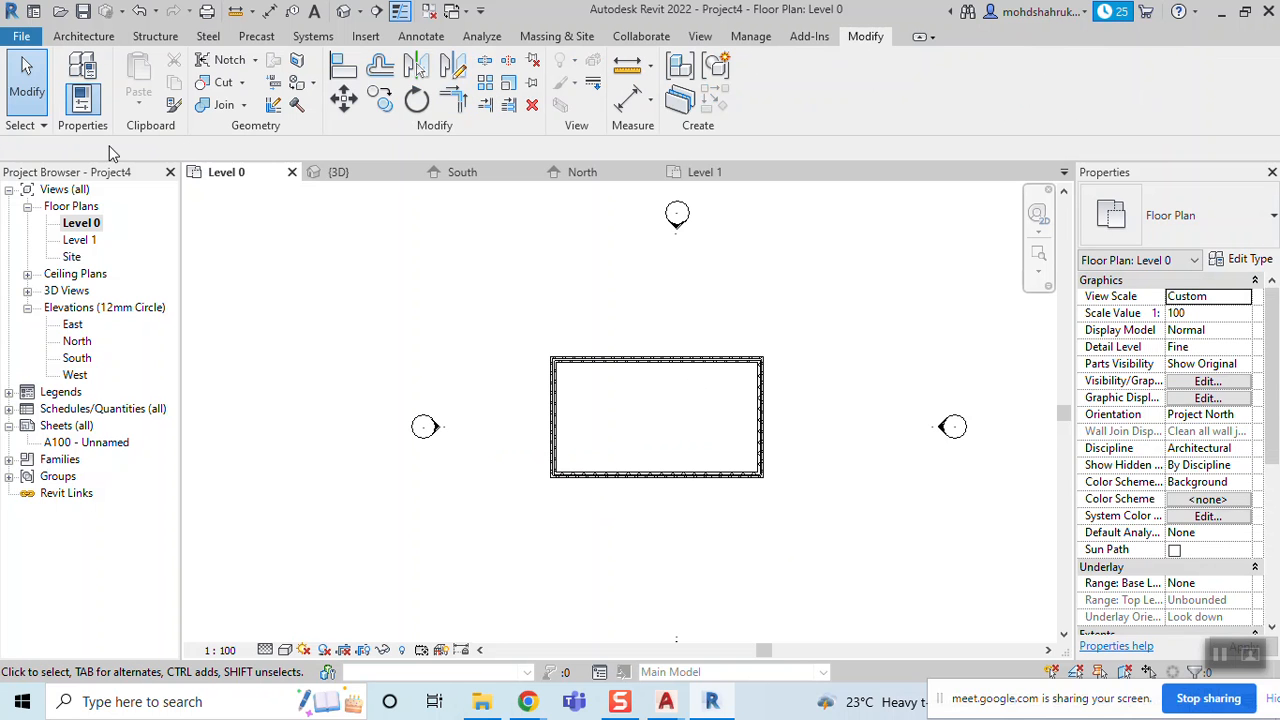
In the Level 1 floor plan, set the view range's bottom and view depth level to Unlimited
{"action": "double_click", "coordinate": [79, 240]}
{"action": "scroll", "coordinate": [629, 457], "scroll_direction": "down", "scroll_amount": 1}
{"action": "middle_click_drag", "start_coordinate": [629, 457], "coordinate": [601, 446]}
{"action": "scroll", "coordinate": [636, 487], "scroll_direction": "up", "scroll_amount": 2}
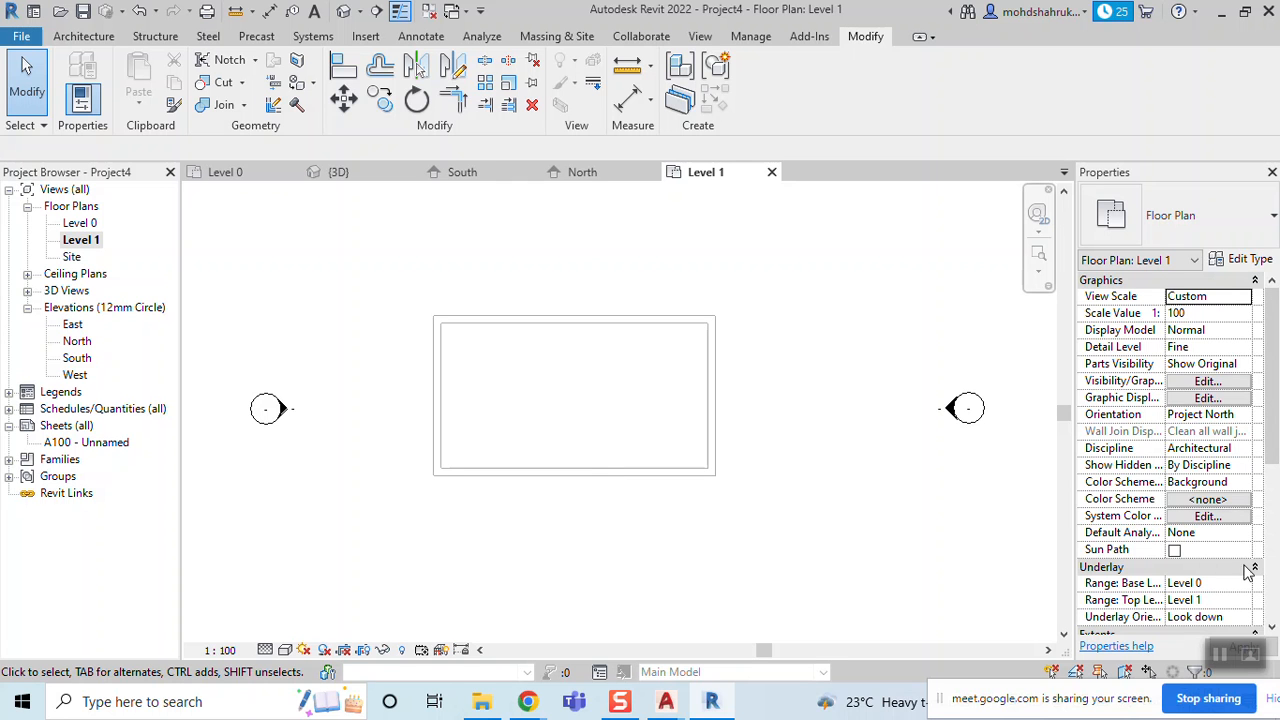
{"action": "scroll", "coordinate": [1248, 570], "scroll_direction": "down", "scroll_amount": 2}
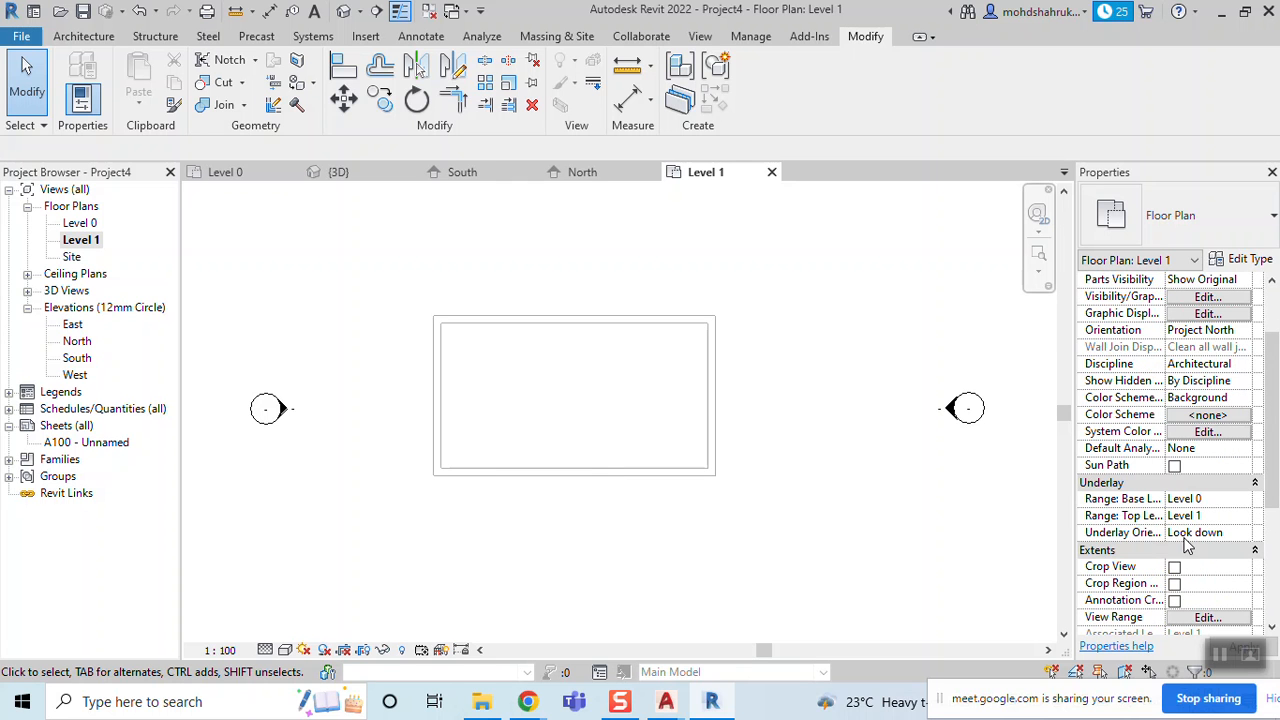
{"action": "left_click", "coordinate": [1207, 618]}
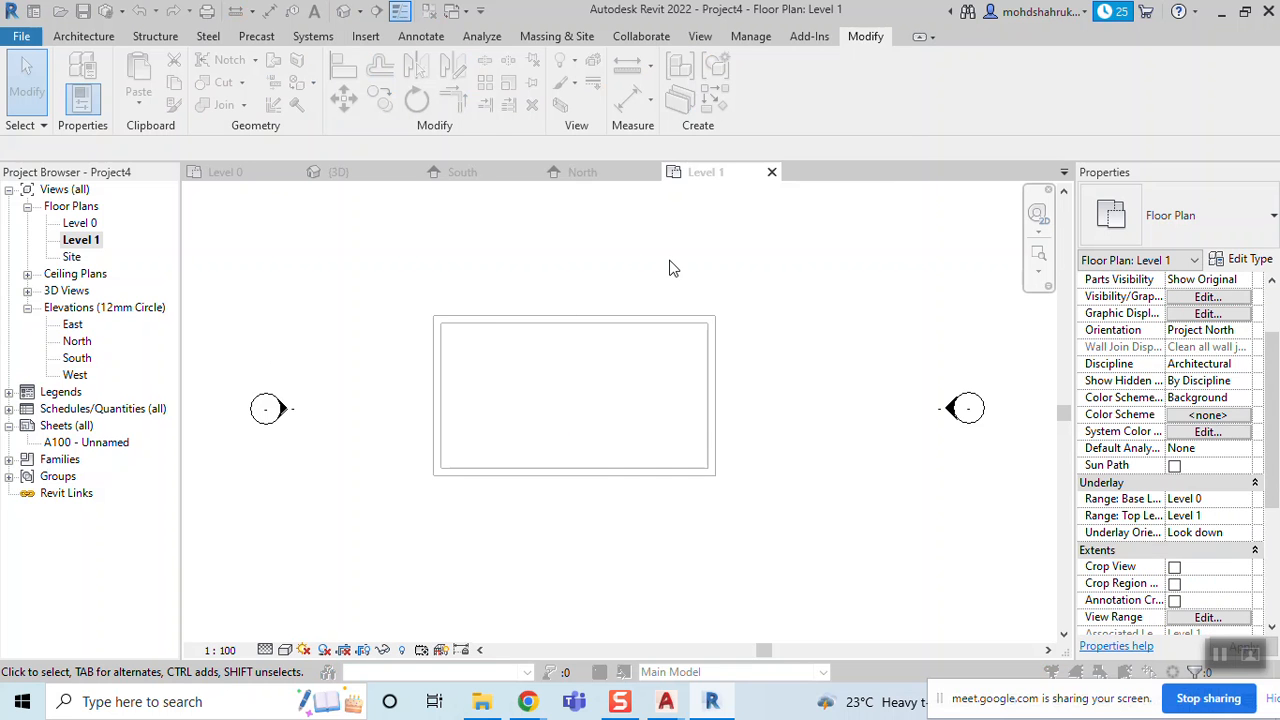
{"action": "left_click", "coordinate": [743, 253]}
{"action": "left_click", "coordinate": [650, 289]}
{"action": "left_click", "coordinate": [745, 311]}
{"action": "left_click", "coordinate": [645, 346]}
{"action": "left_click", "coordinate": [781, 382]}
{"action": "left_click", "coordinate": [718, 380]}
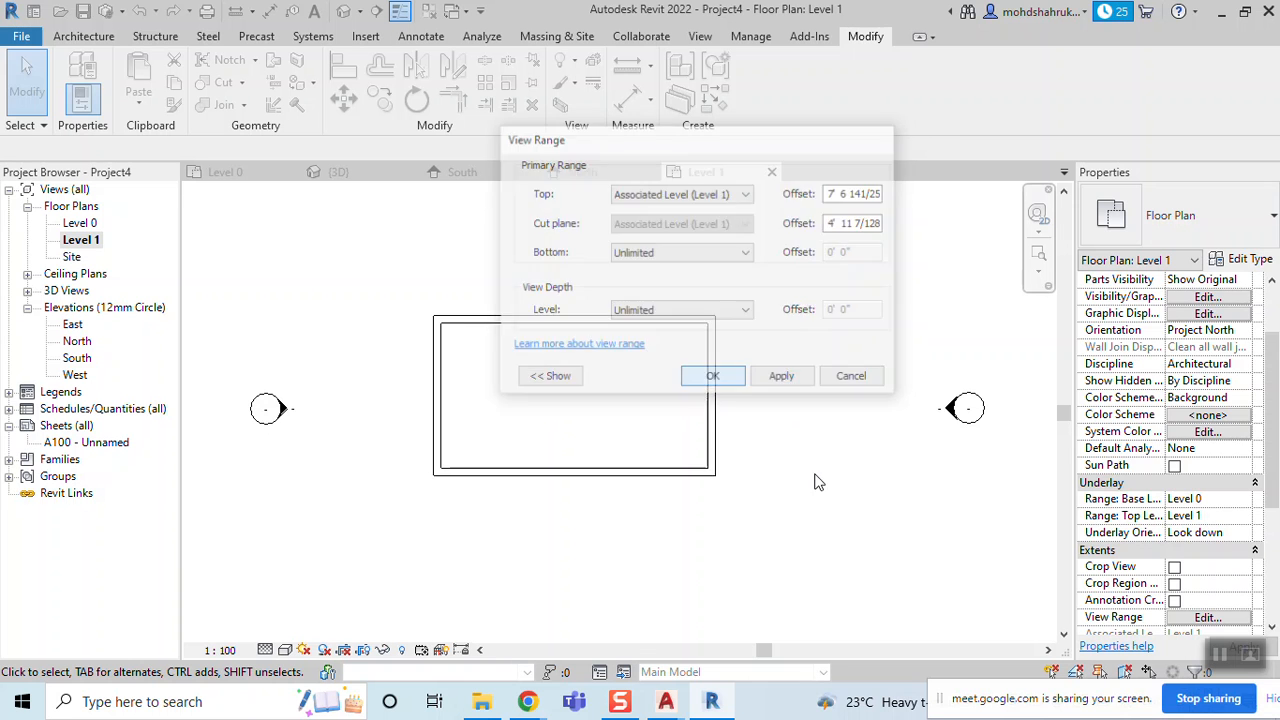
Move the front wall outward so the building is about 26' 2" deep between wall faces
{"action": "scroll", "coordinate": [590, 492], "scroll_direction": "down", "scroll_amount": 1}
{"action": "middle_click_drag", "start_coordinate": [572, 488], "coordinate": [625, 449]}
{"action": "left_click", "coordinate": [708, 440]}
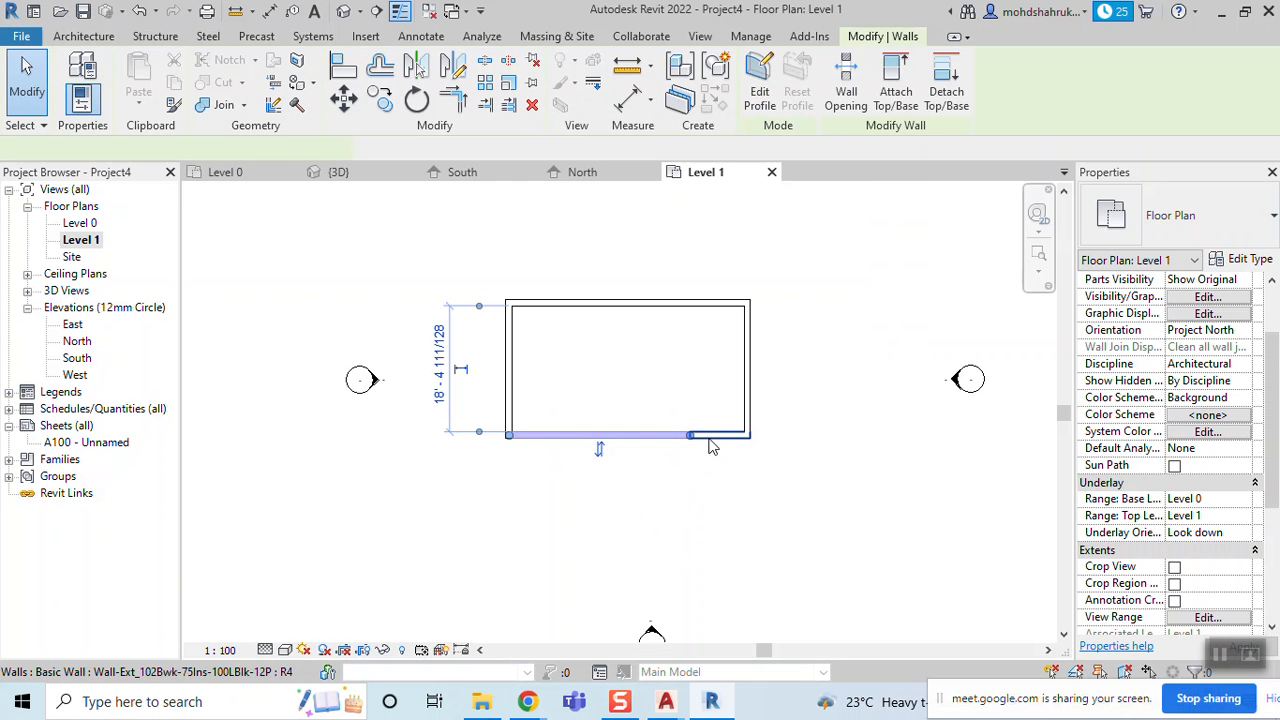
{"action": "left_click_drag", "start_coordinate": [646, 434], "coordinate": [640, 490]}
{"action": "left_click", "coordinate": [773, 402]}
{"action": "scroll", "coordinate": [773, 405], "scroll_direction": "down", "scroll_amount": 1}
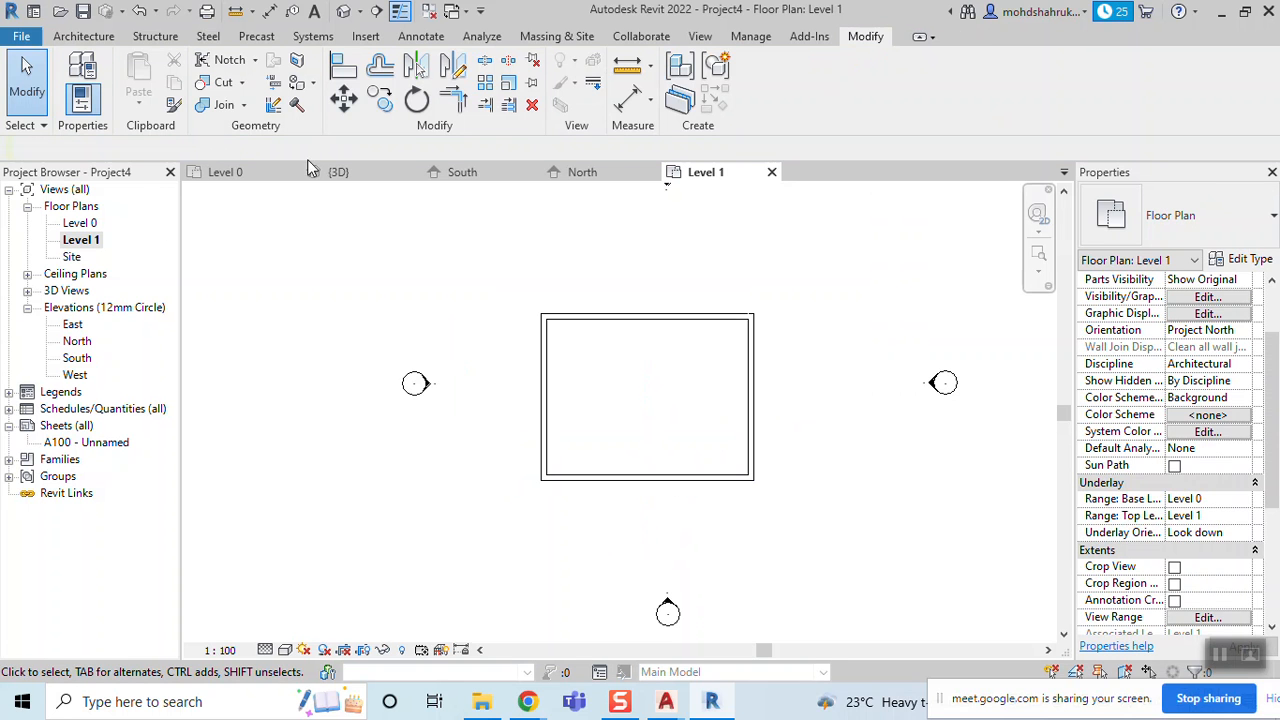
Close the South and North elevation views, keeping the Level 1 floor plan open
{"action": "left_click", "coordinate": [92, 240]}
{"action": "scroll", "coordinate": [629, 381], "scroll_direction": "down", "scroll_amount": 1}
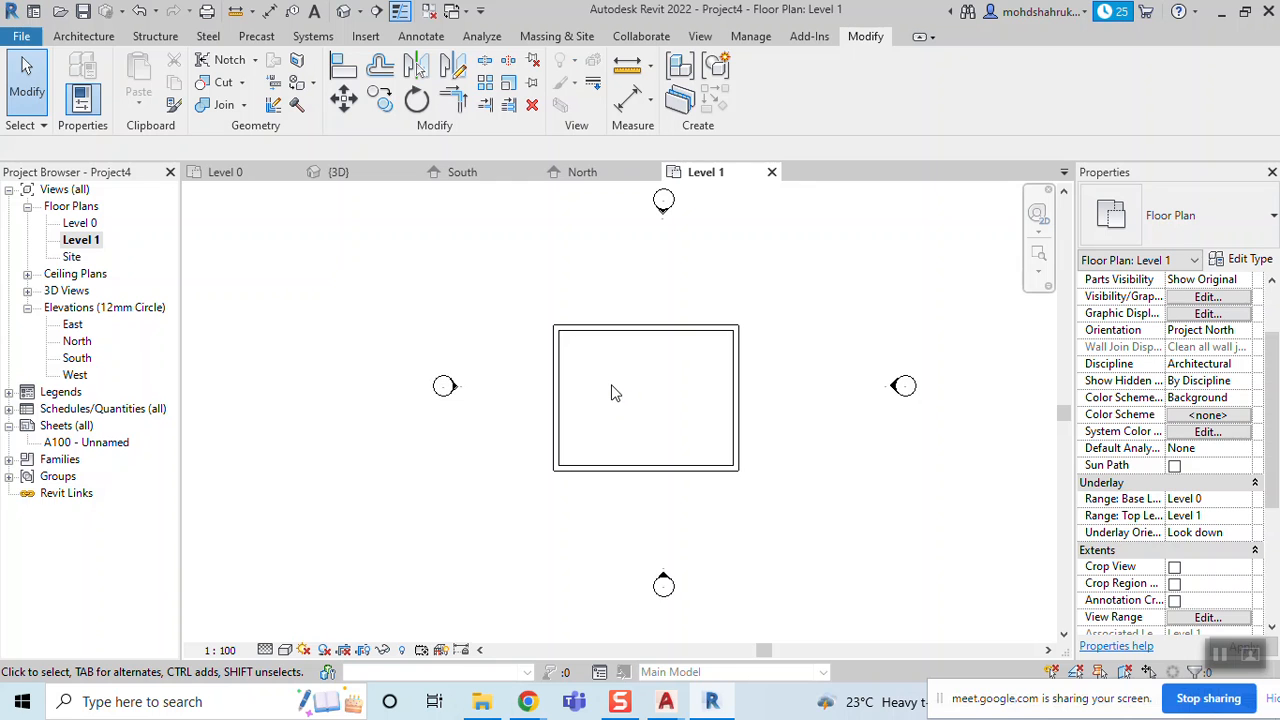
{"action": "middle_click_drag", "start_coordinate": [634, 393], "coordinate": [609, 392]}
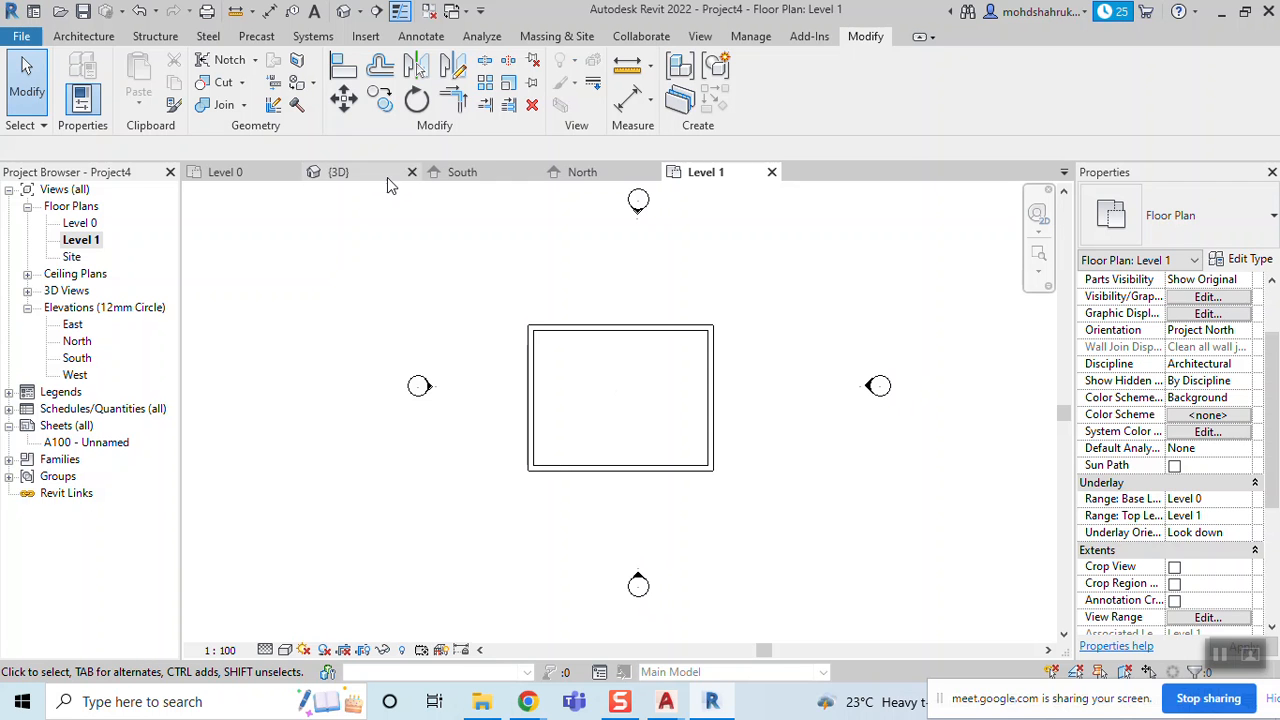
{"action": "left_click", "coordinate": [530, 172]}
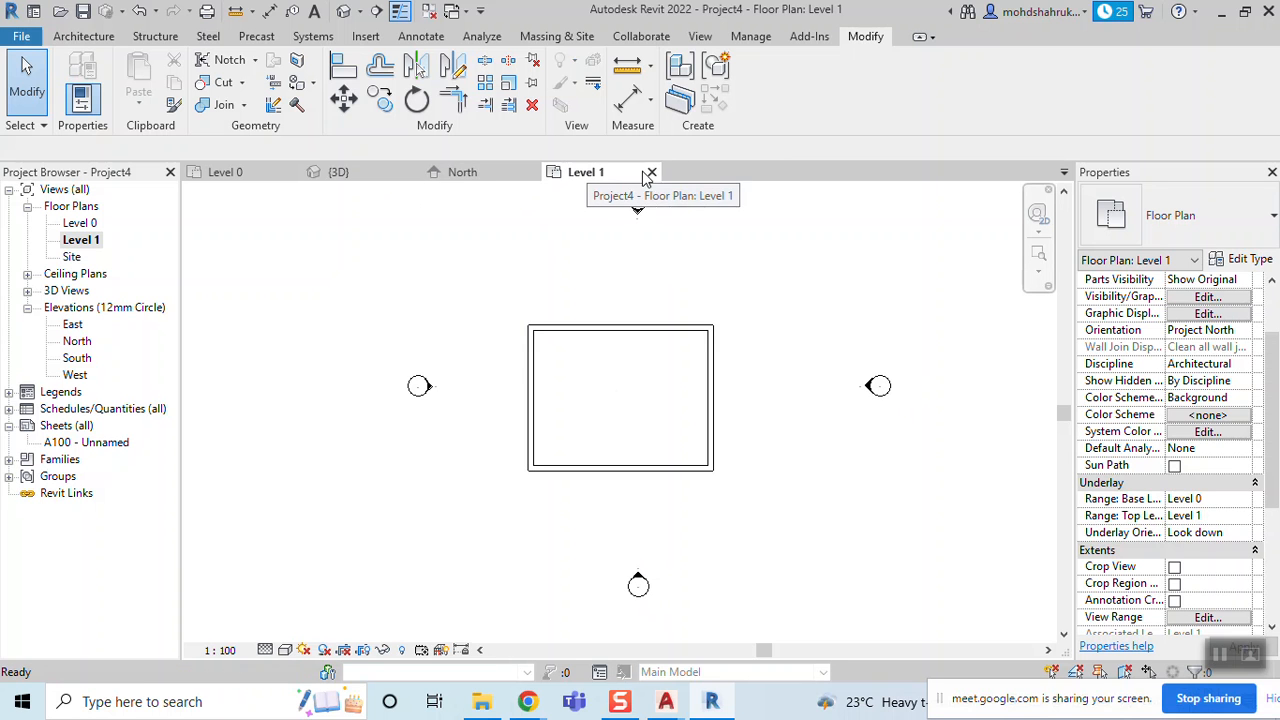
{"action": "left_click", "coordinate": [532, 172]}
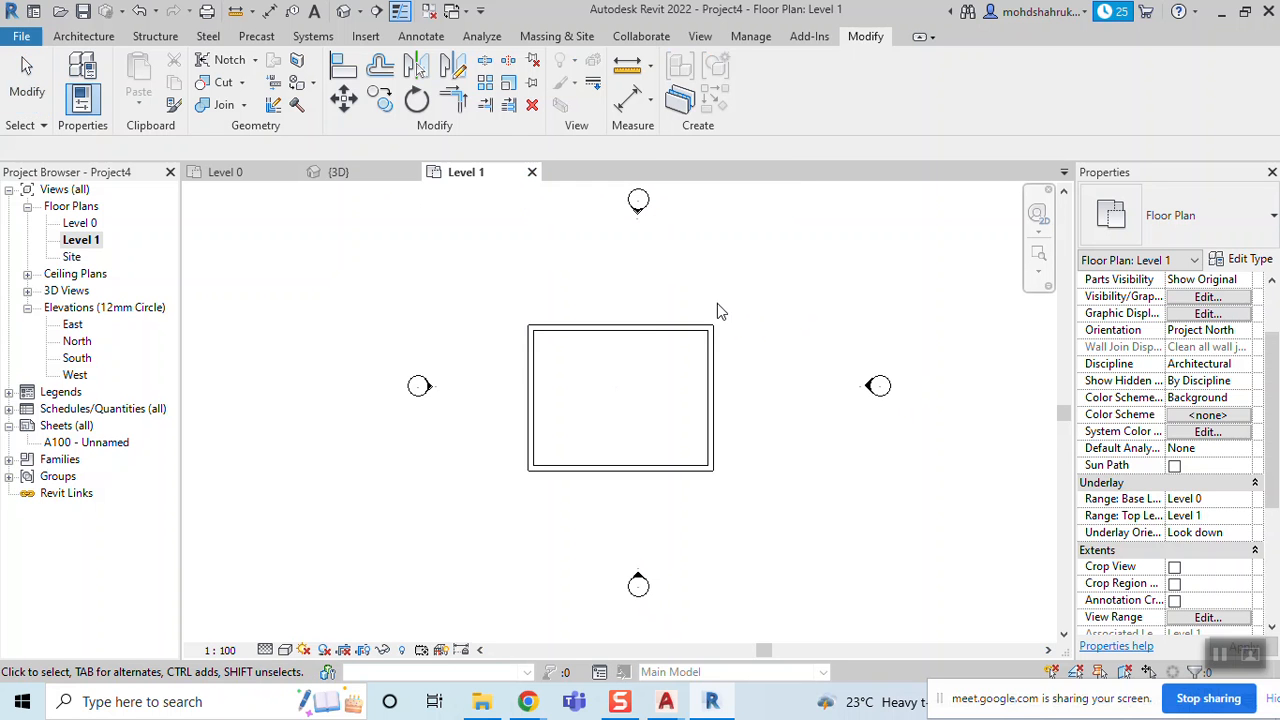
{"action": "left_click", "coordinate": [84, 36]}
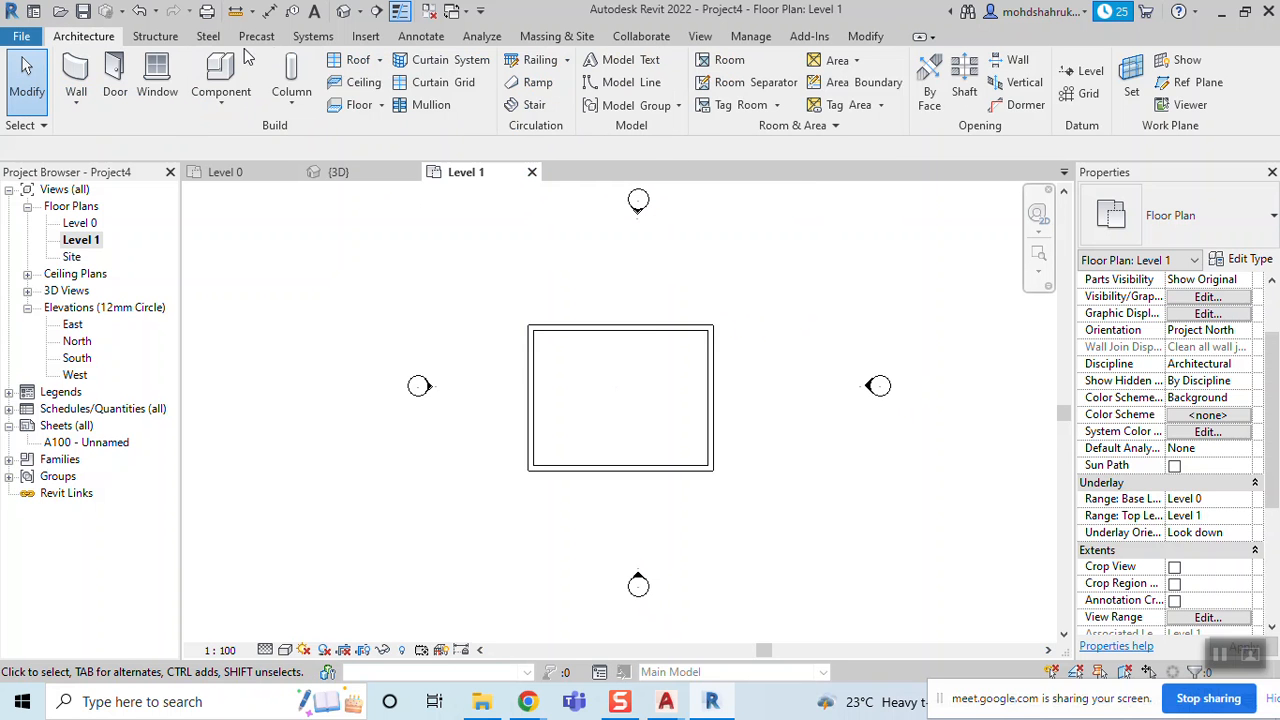
{"action": "left_click", "coordinate": [359, 62]}
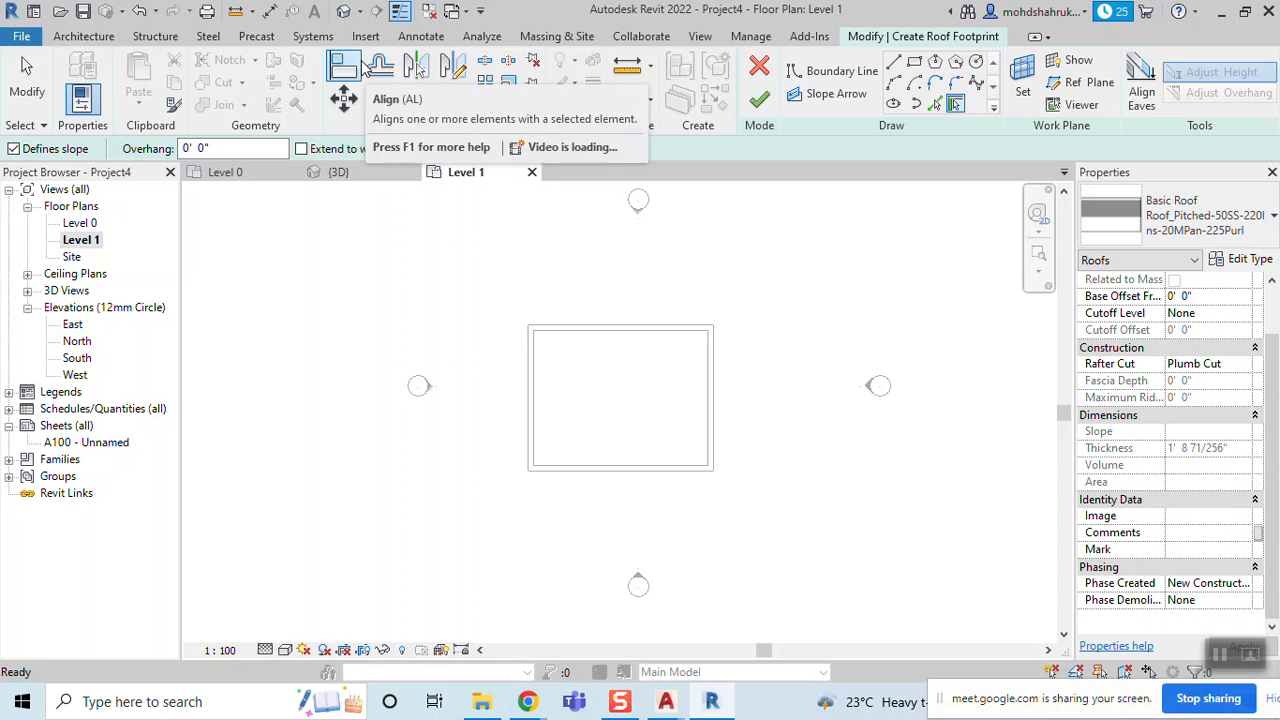
{"action": "left_click", "coordinate": [256, 149]}
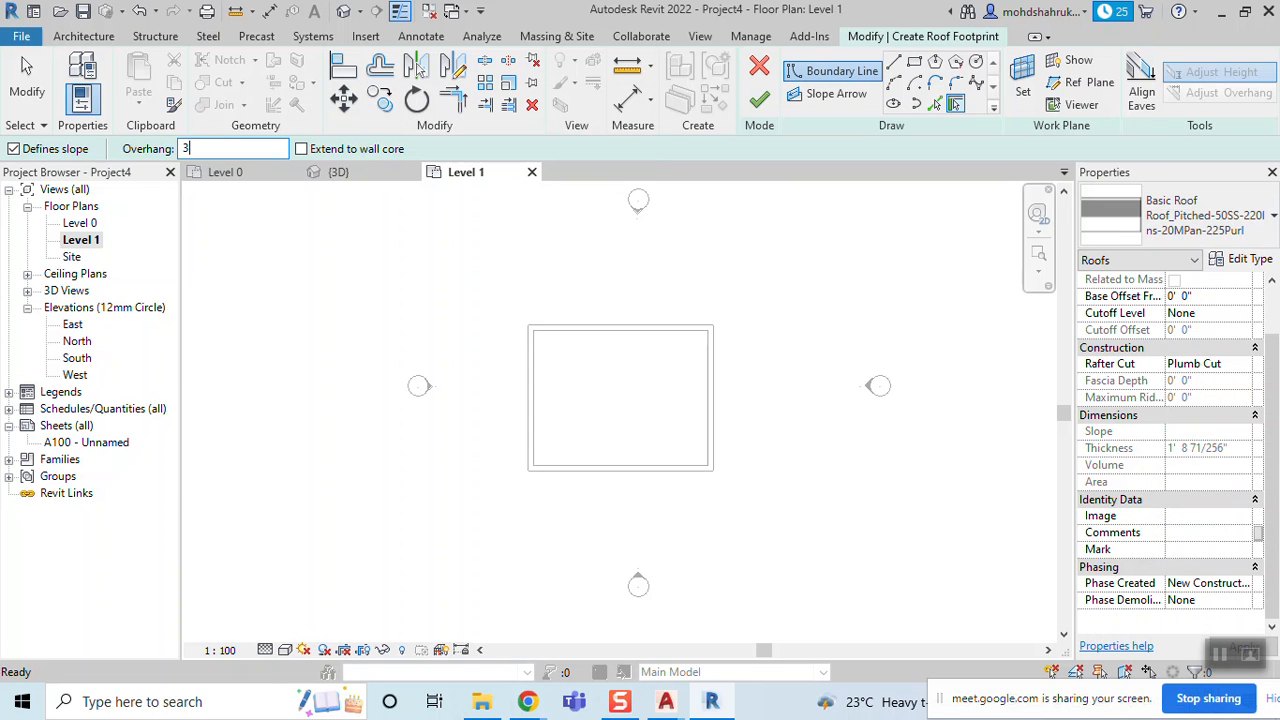
{"action": "key", "text": "Return"}
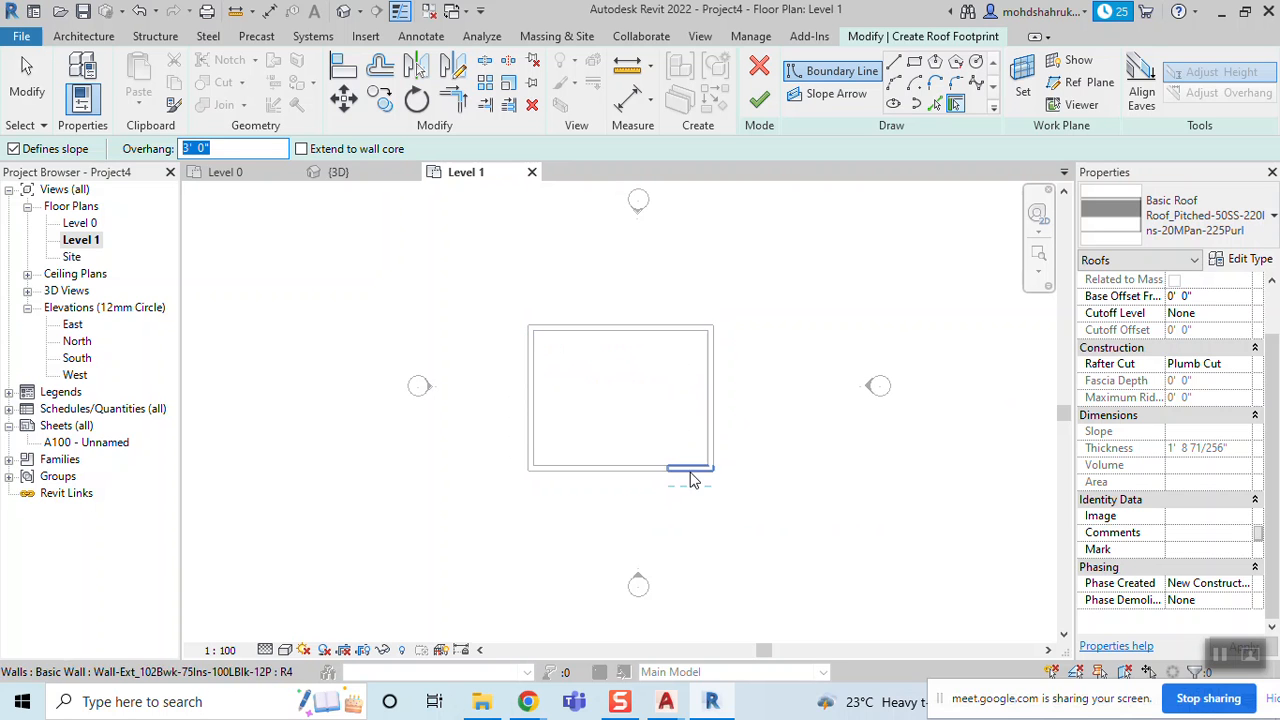
{"action": "middle_click_drag", "start_coordinate": [684, 470], "coordinate": [673, 435]}
{"action": "key", "text": "Escape"}
{"action": "left_click", "coordinate": [759, 66]}
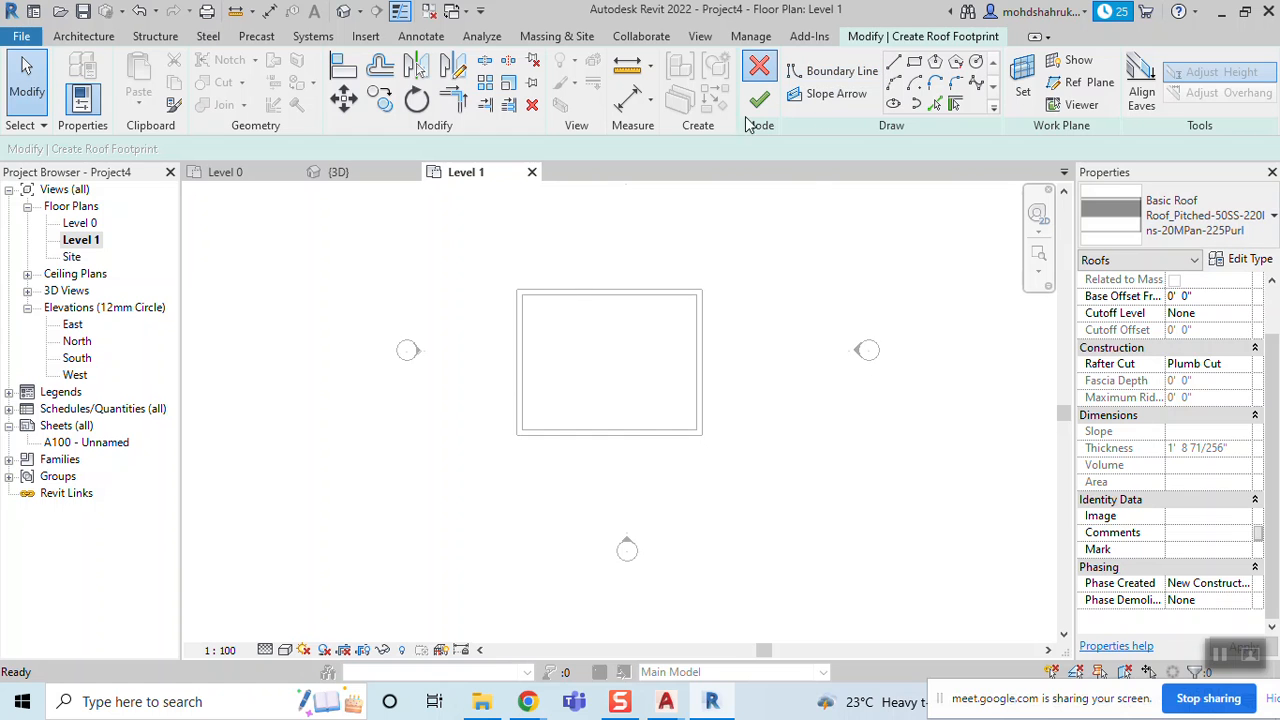
{"action": "left_click", "coordinate": [757, 365]}
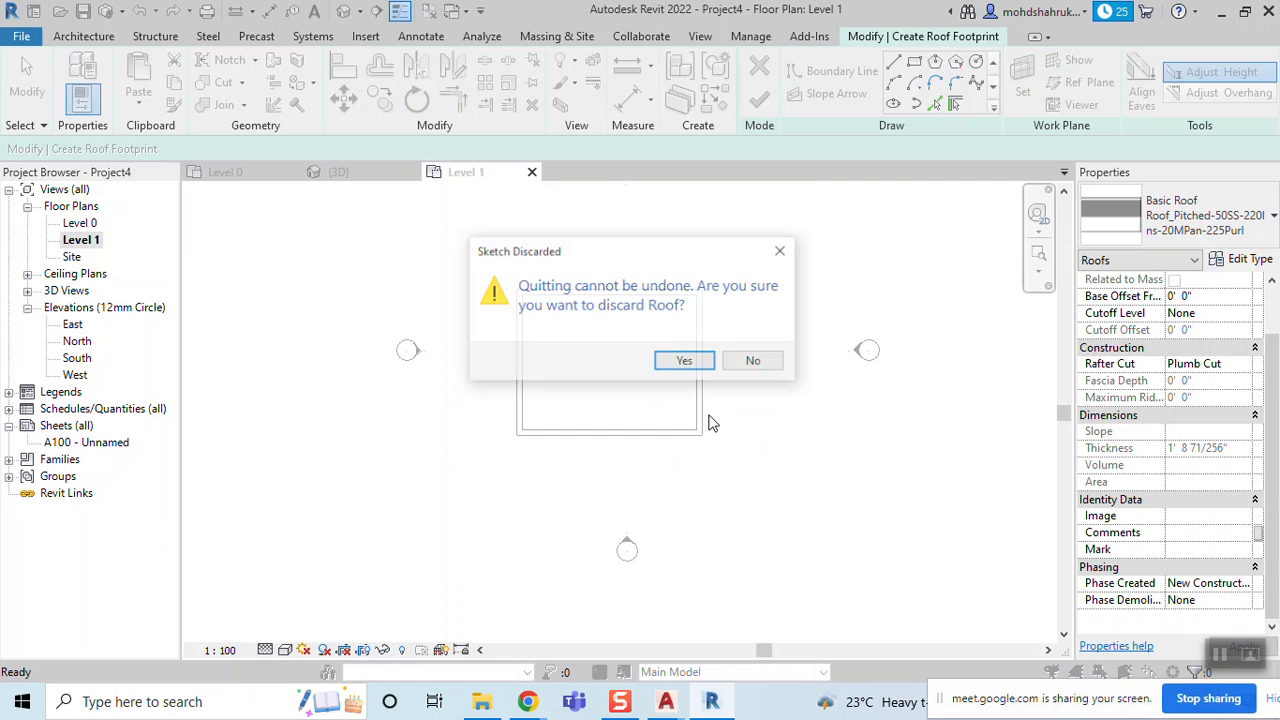
{"action": "left_click", "coordinate": [688, 362]}
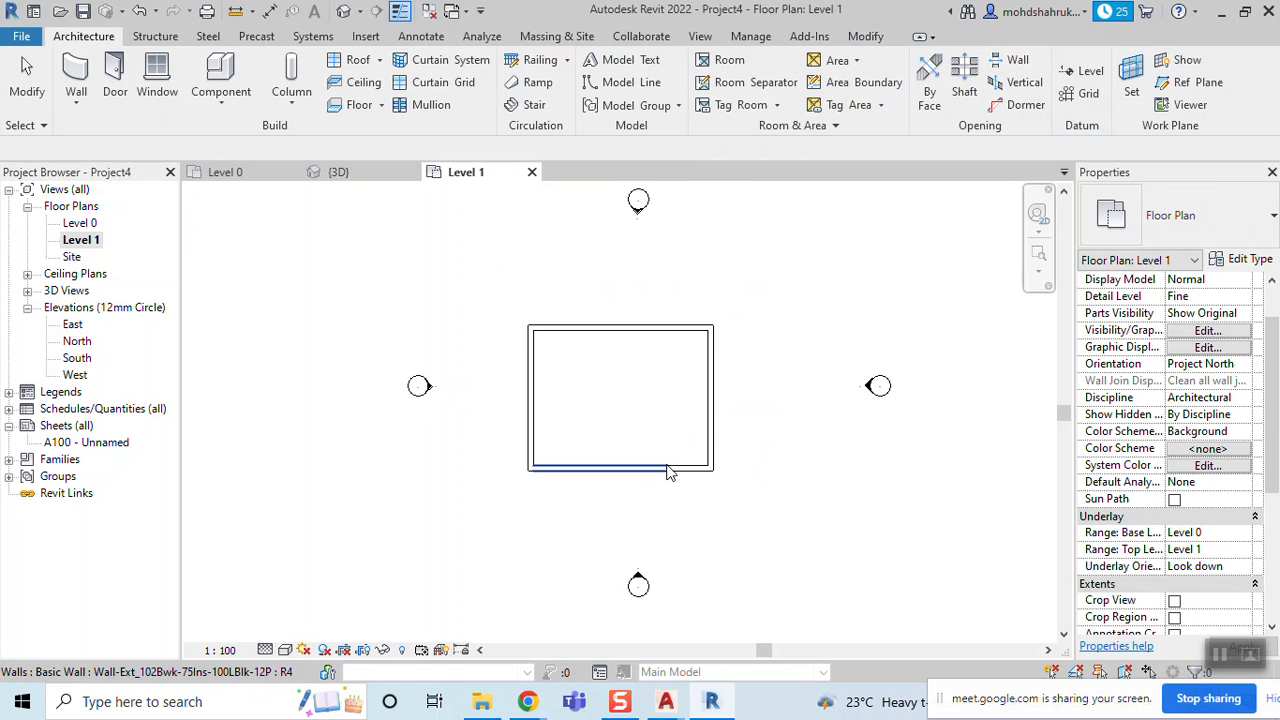
Delete the short front wall segment and trim the remaining front wall to the side wall to form one corner
{"action": "left_click", "coordinate": [688, 472]}
{"action": "scroll", "coordinate": [680, 472], "scroll_direction": "up", "scroll_amount": 3}
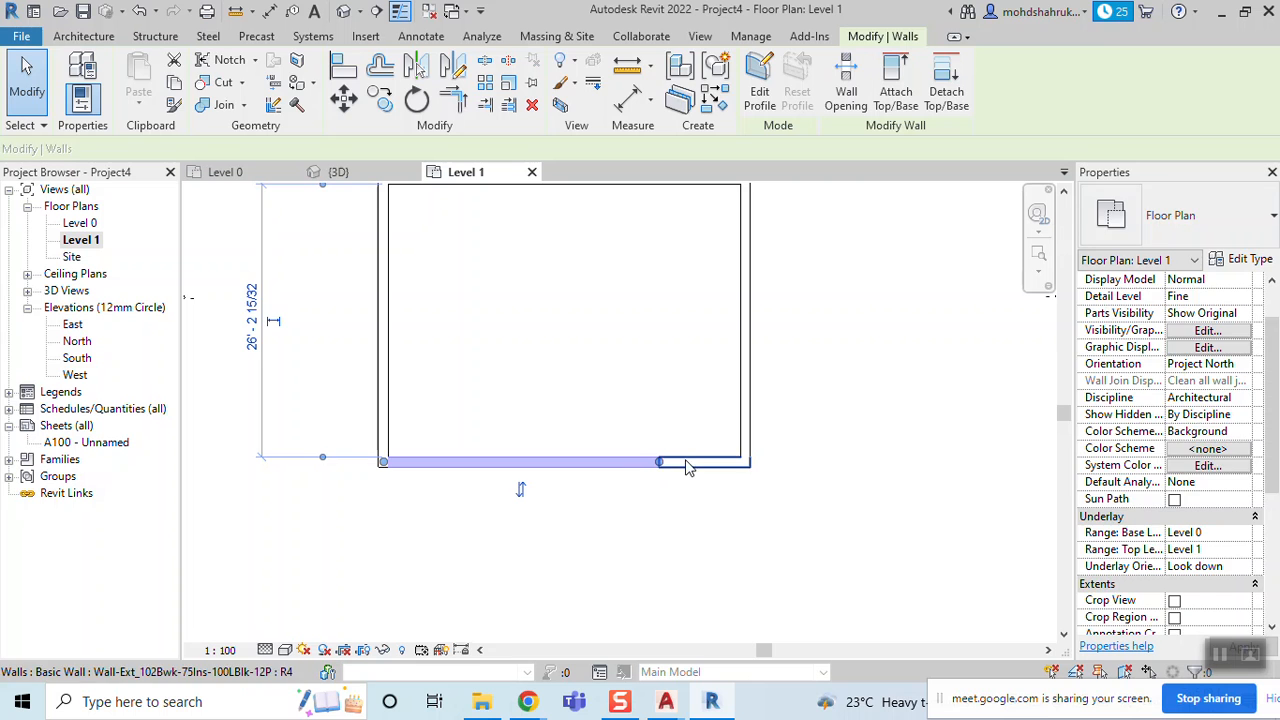
{"action": "key", "text": "Delete"}
{"action": "left_click", "coordinate": [659, 467]}
{"action": "key", "text": "Escape"}
{"action": "left_click", "coordinate": [865, 36]}
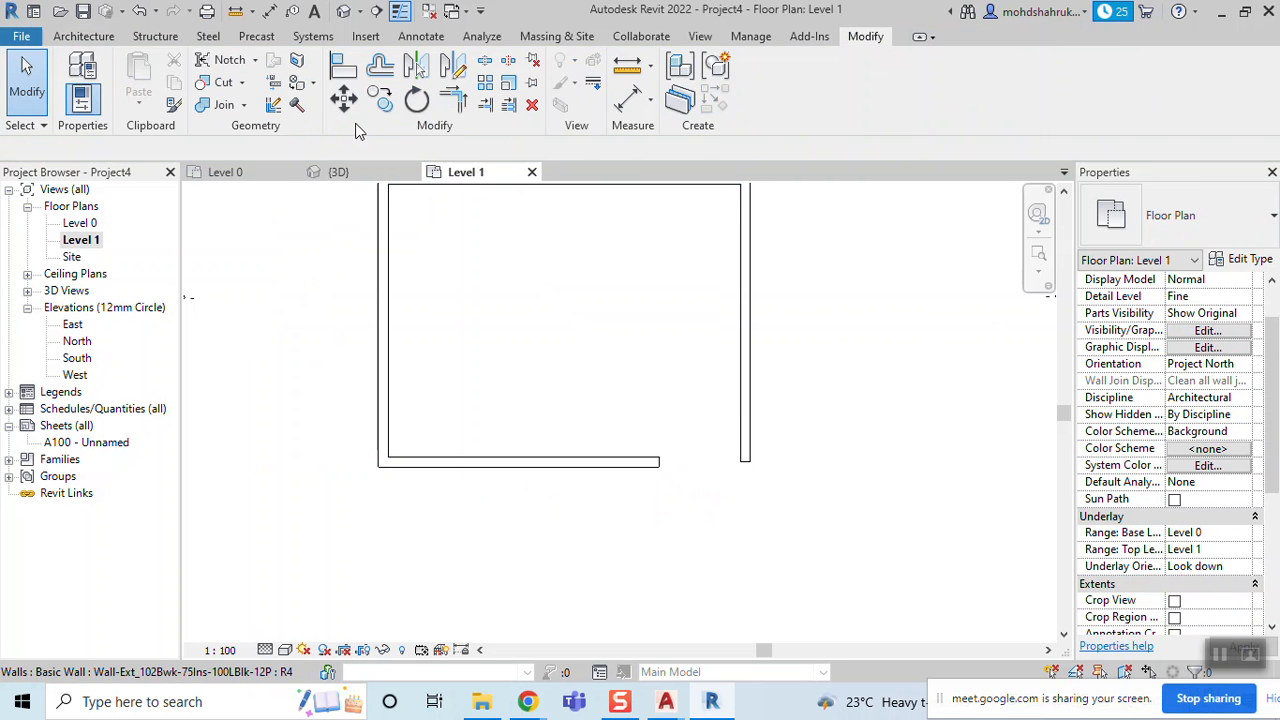
{"action": "left_click", "coordinate": [452, 102]}
{"action": "left_click", "coordinate": [746, 438]}
{"action": "left_click", "coordinate": [645, 462]}
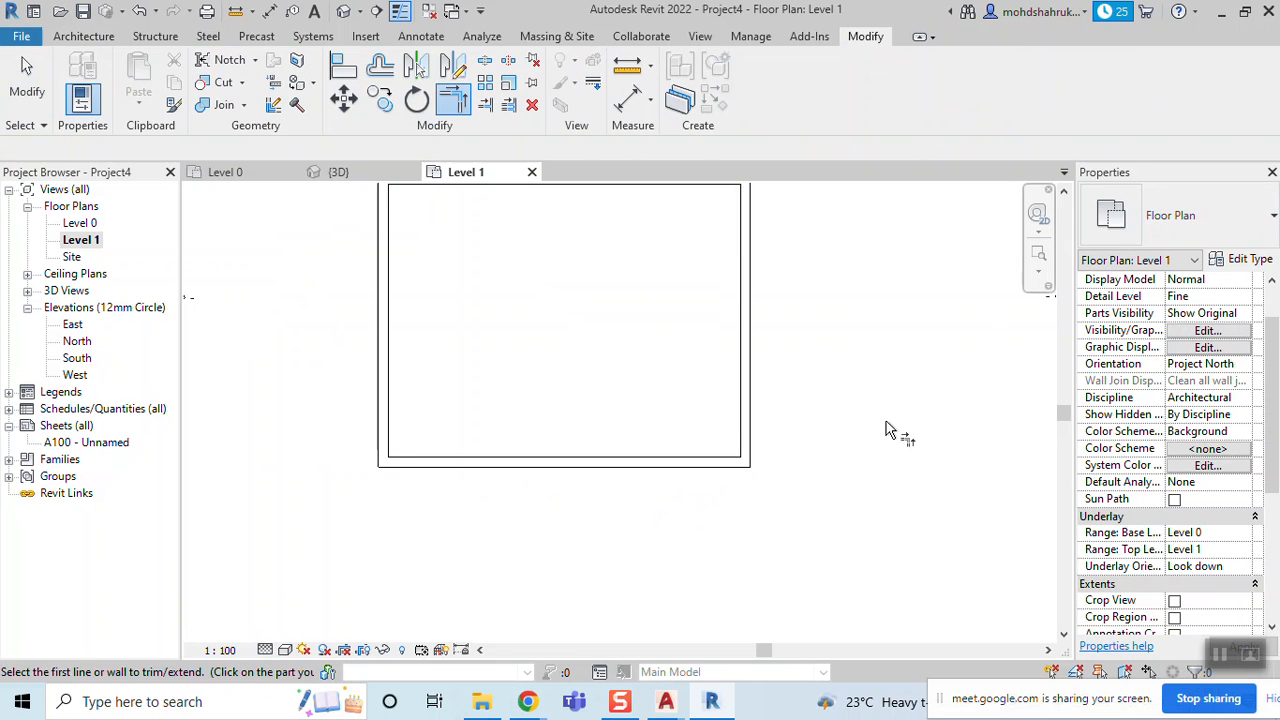
{"action": "scroll", "coordinate": [891, 434], "scroll_direction": "down", "scroll_amount": 2}
{"action": "key", "text": "Escape"}
{"action": "left_click", "coordinate": [641, 444]}
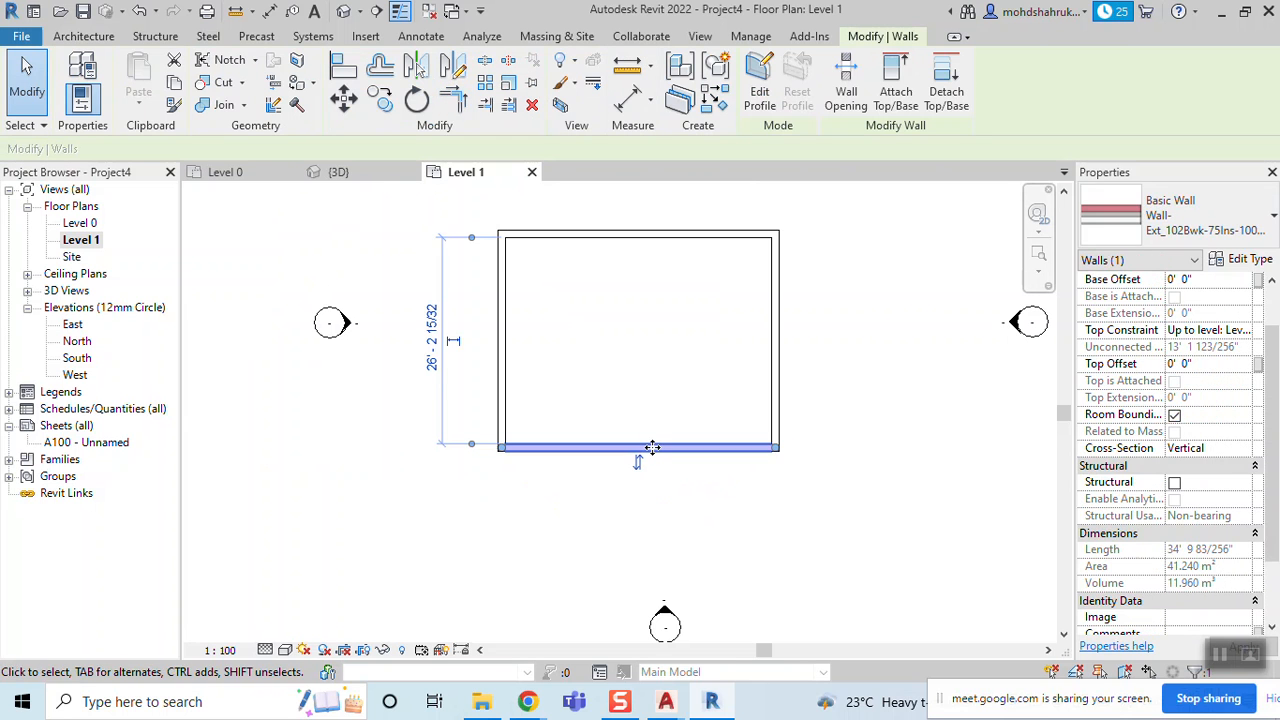
{"action": "left_click", "coordinate": [871, 397]}
{"action": "scroll", "coordinate": [843, 457], "scroll_direction": "down", "scroll_amount": 1}
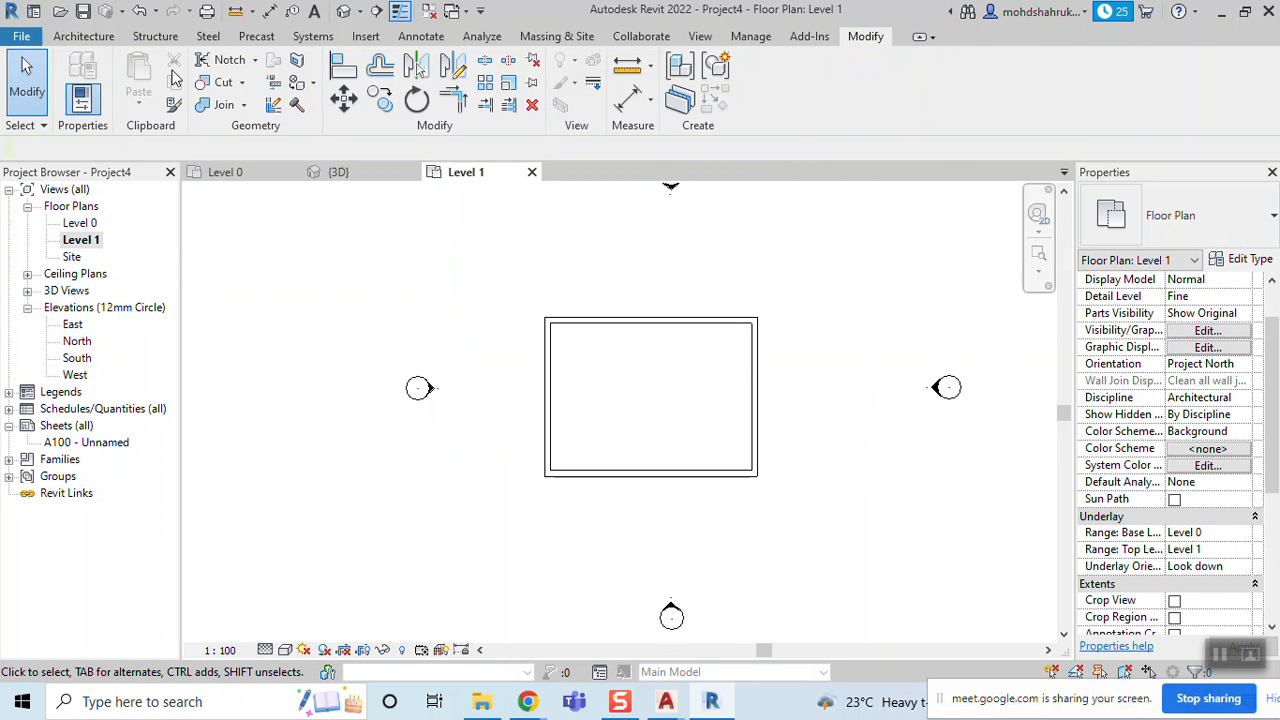
Start a roof by footprint with slope-defining edges and a 3' 0" overhang
{"action": "left_click", "coordinate": [83, 38]}
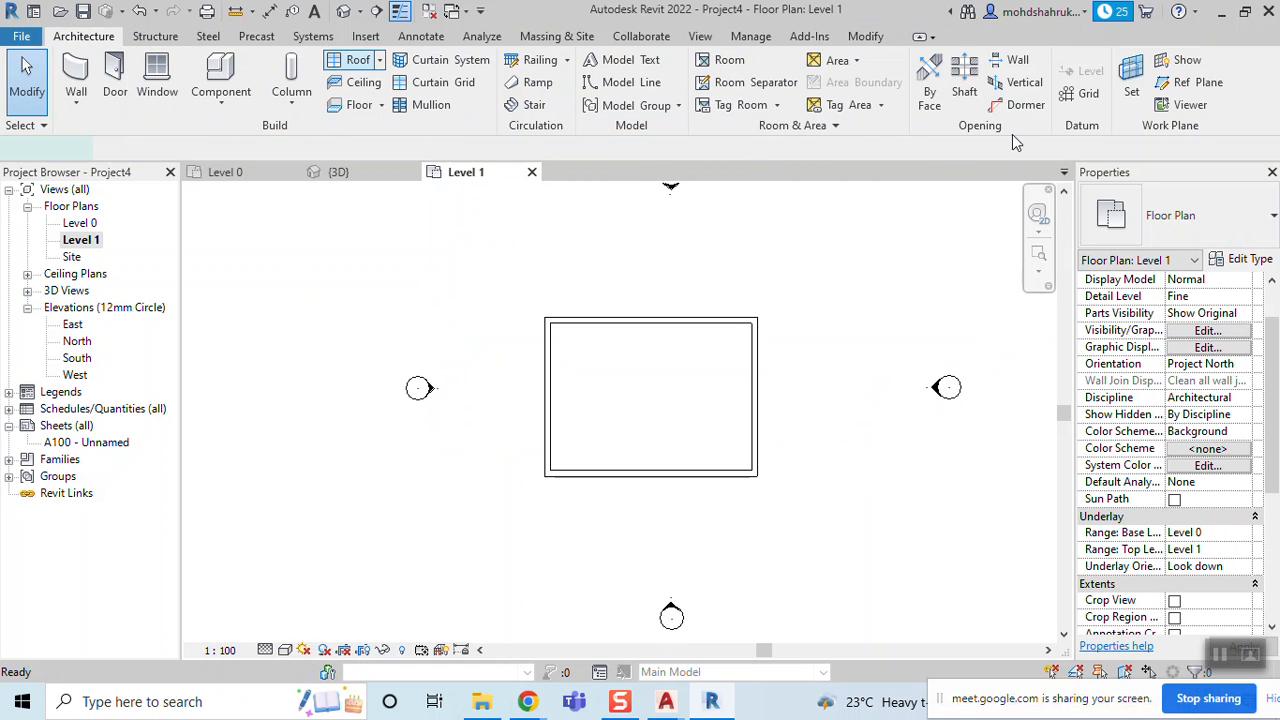
{"action": "left_click", "coordinate": [362, 58]}
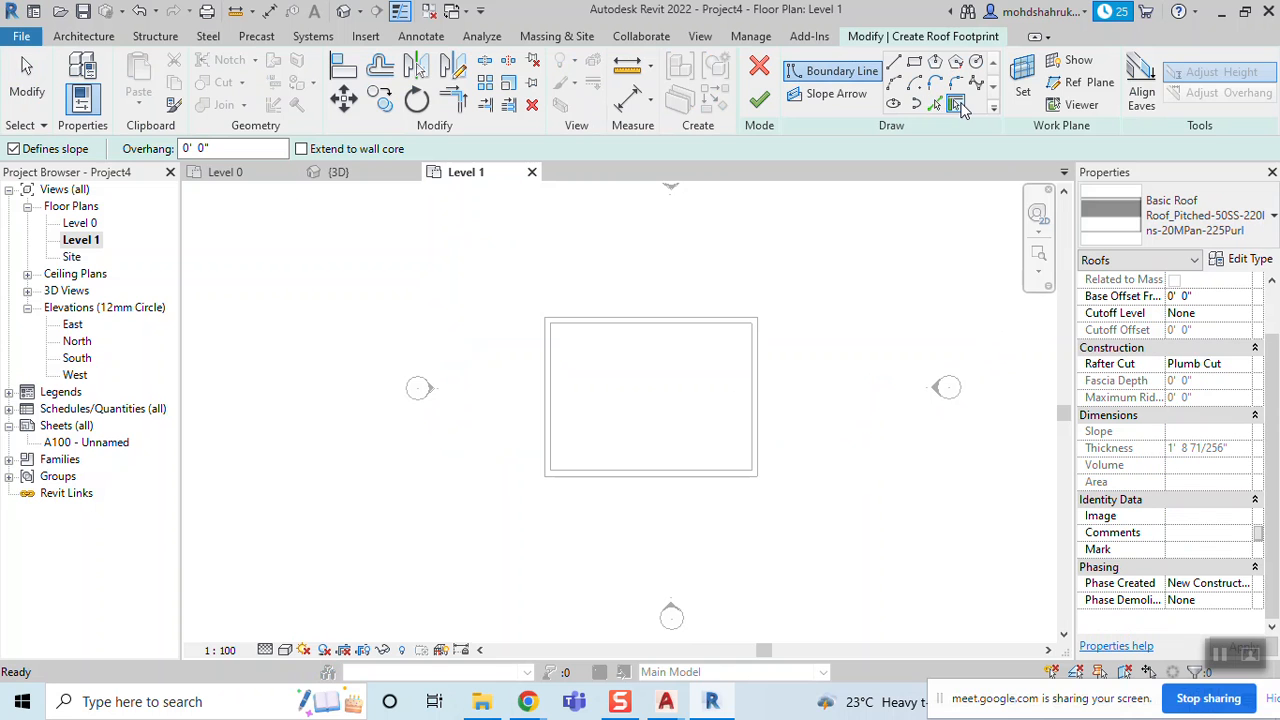
{"action": "left_click_drag", "start_coordinate": [279, 150], "coordinate": [122, 146]}
{"action": "type", "text": "3"}
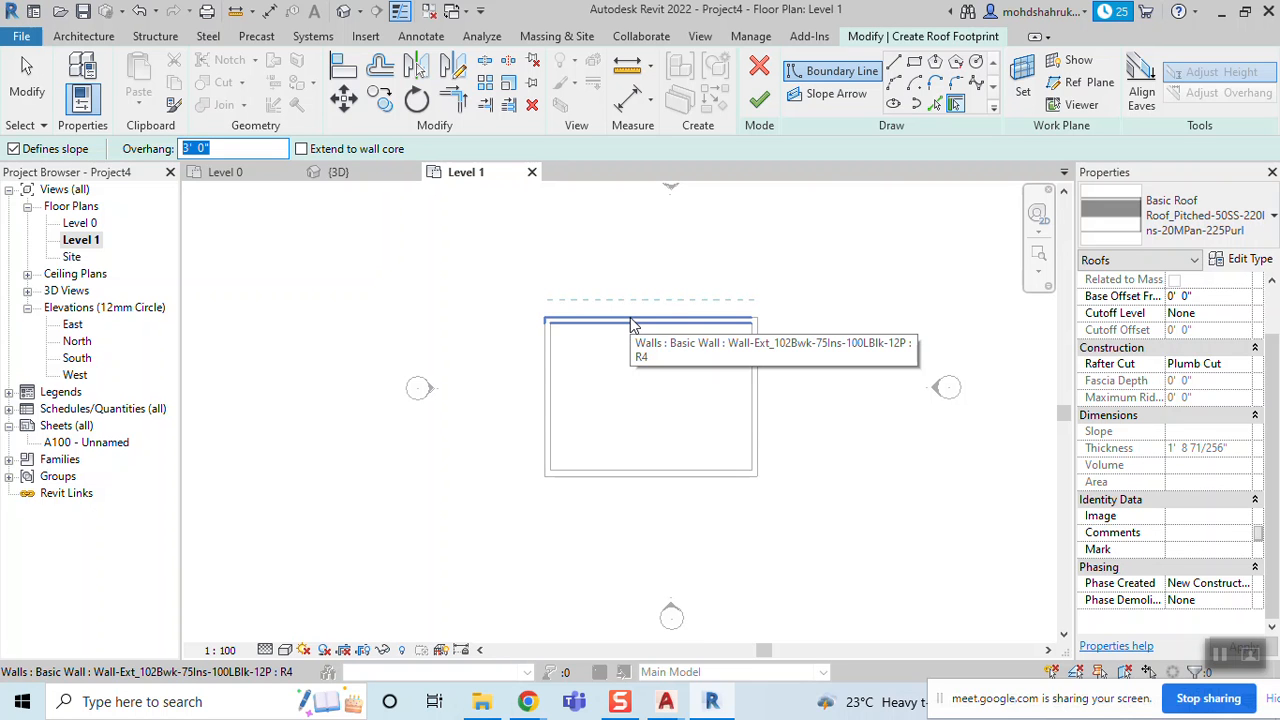
{"action": "key", "text": "BackSpace"}
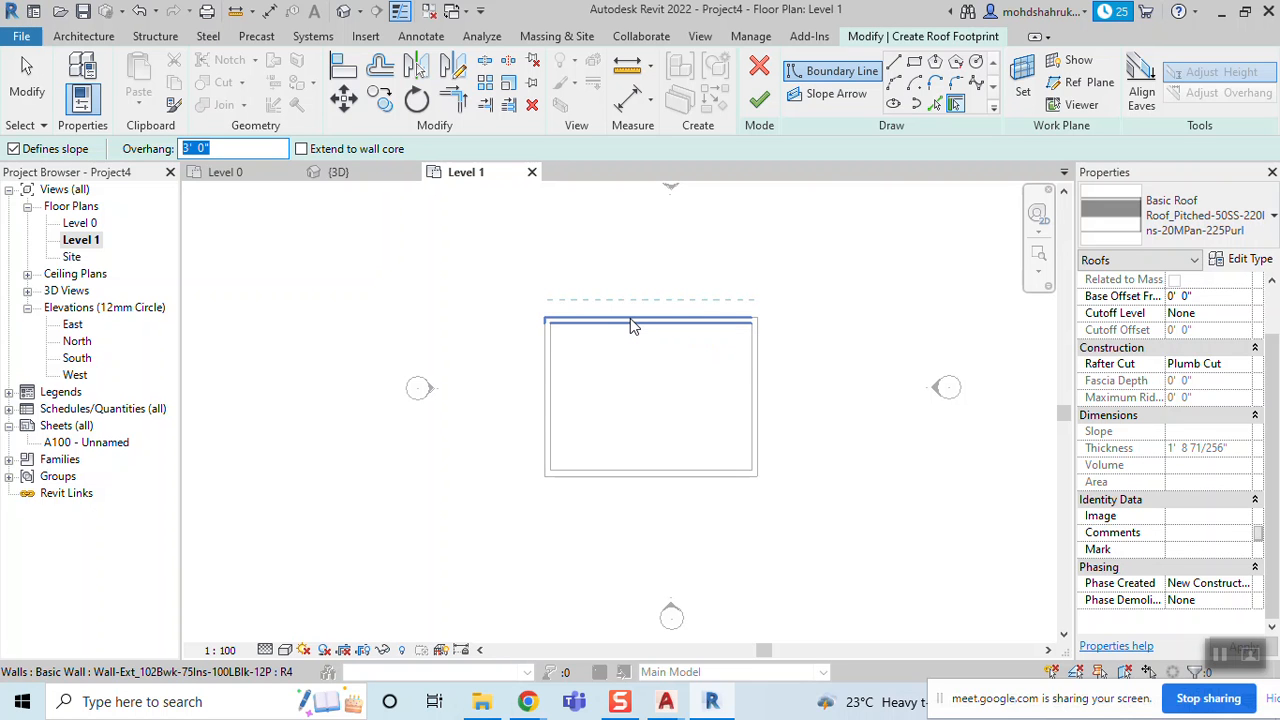
Set a 3' offset for picking roof boundary lines from existing edges
{"action": "left_click", "coordinate": [936, 106]}
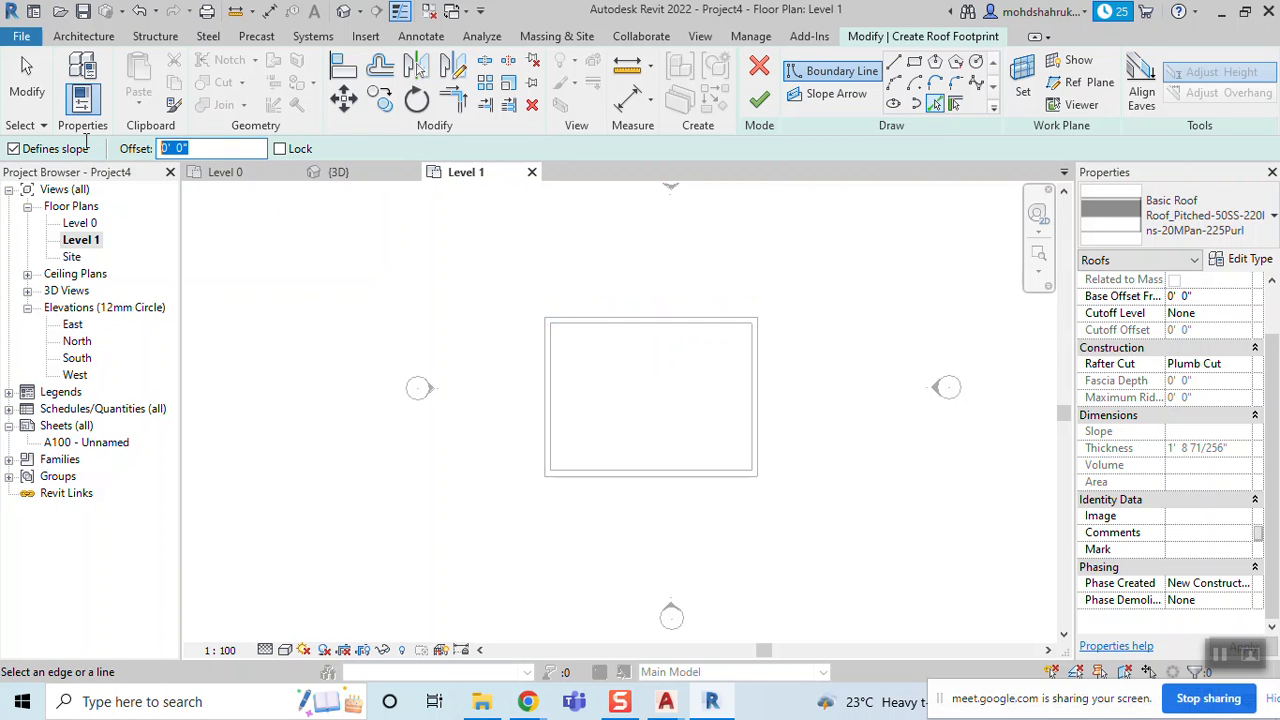
{"action": "type", "text": "3"}
{"action": "key", "text": "Return"}
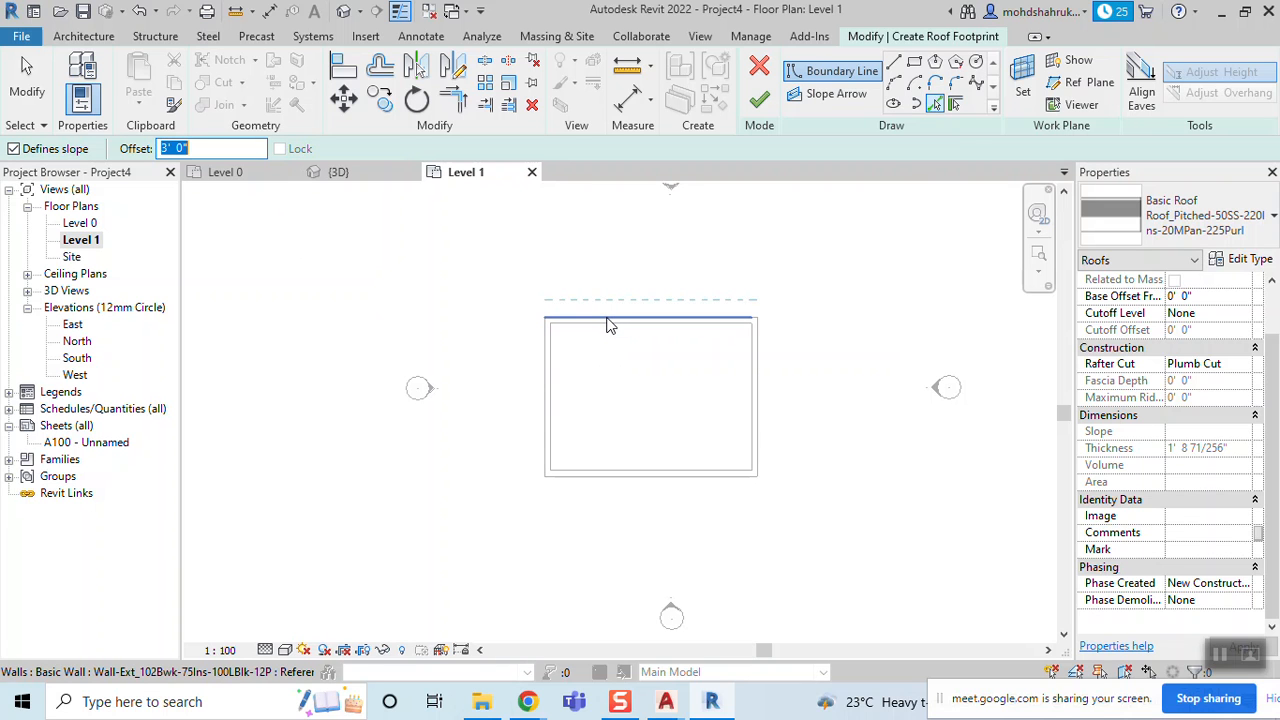
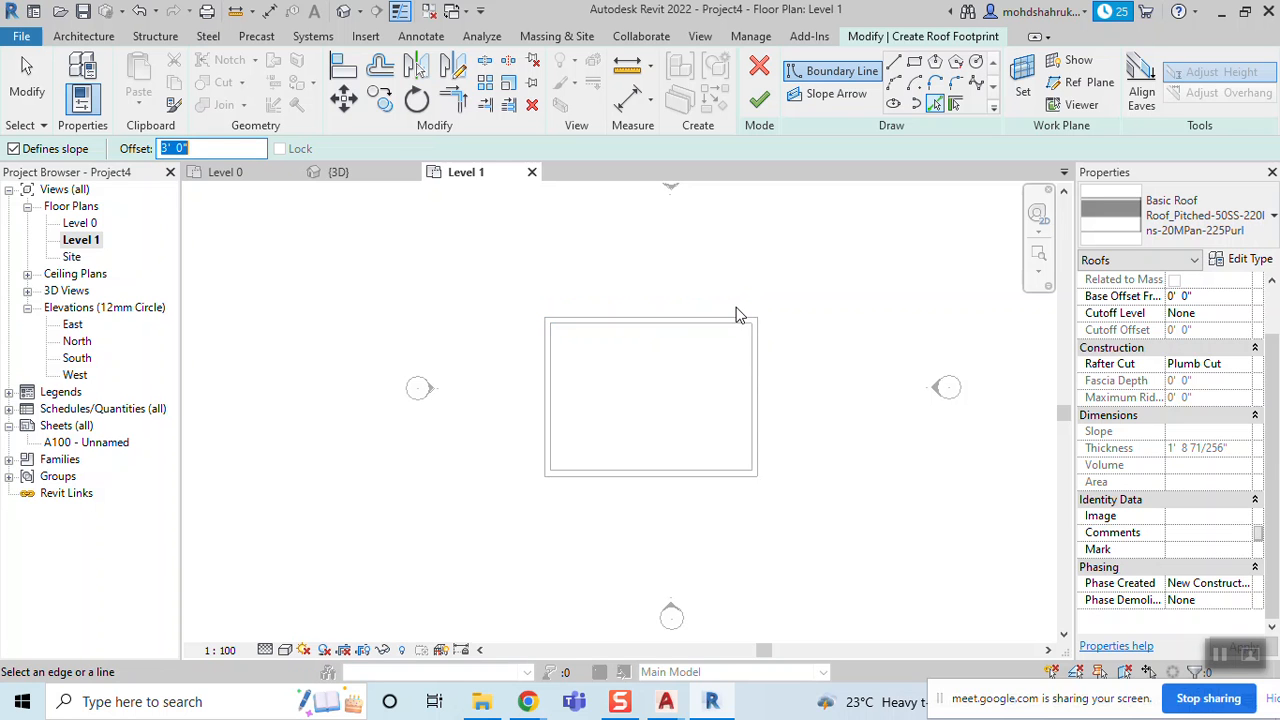
Change the roof type to Roof_Generic-125mm and leave the boundary line command
{"action": "left_click", "coordinate": [1192, 232]}
{"action": "left_click", "coordinate": [1018, 345]}
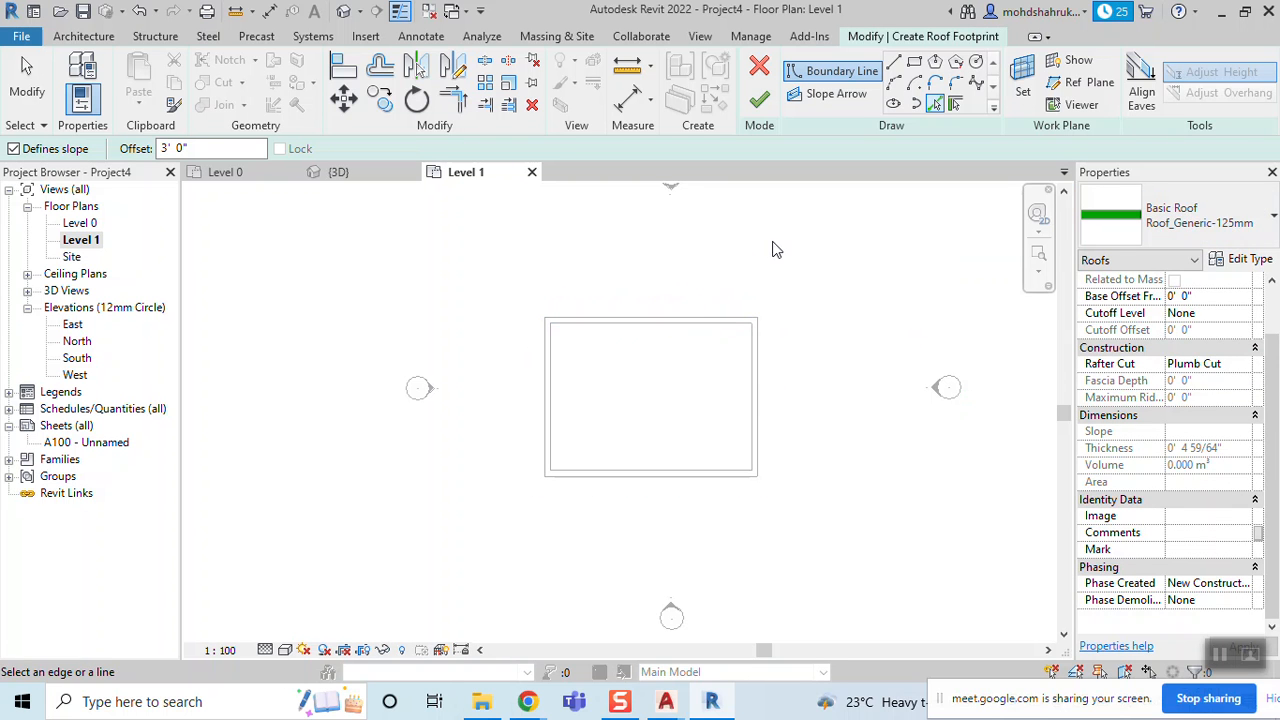
{"action": "key", "text": "Escape"}
{"action": "key", "text": "Escape"}
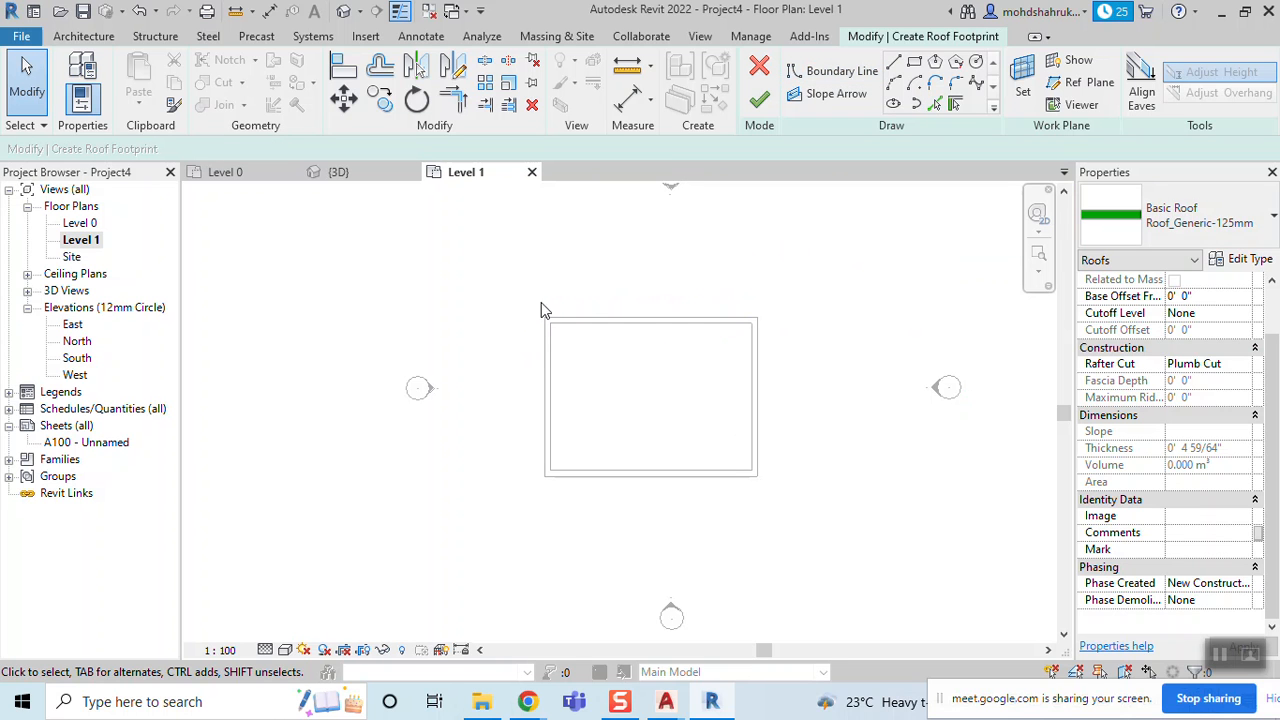
Create a roof boundary with a 3' overhang around the entire chain of walls
{"action": "left_click", "coordinate": [956, 105]}
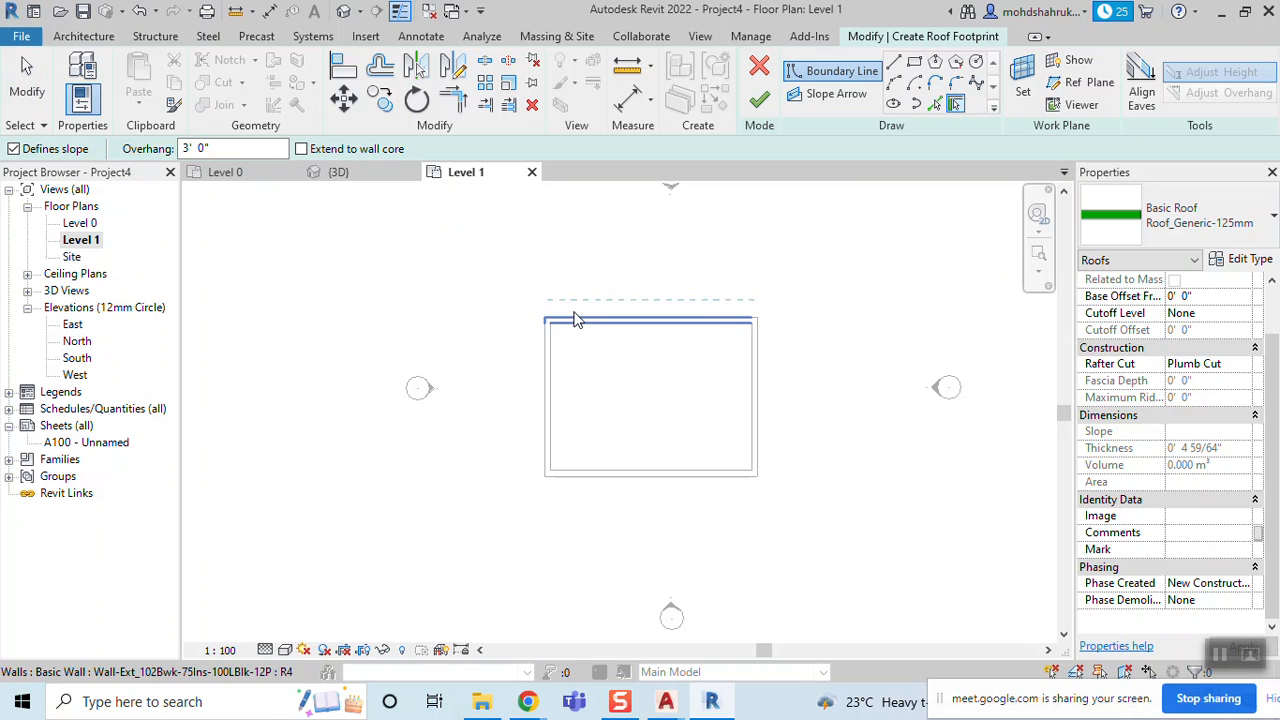
{"action": "key", "text": "Tab"}
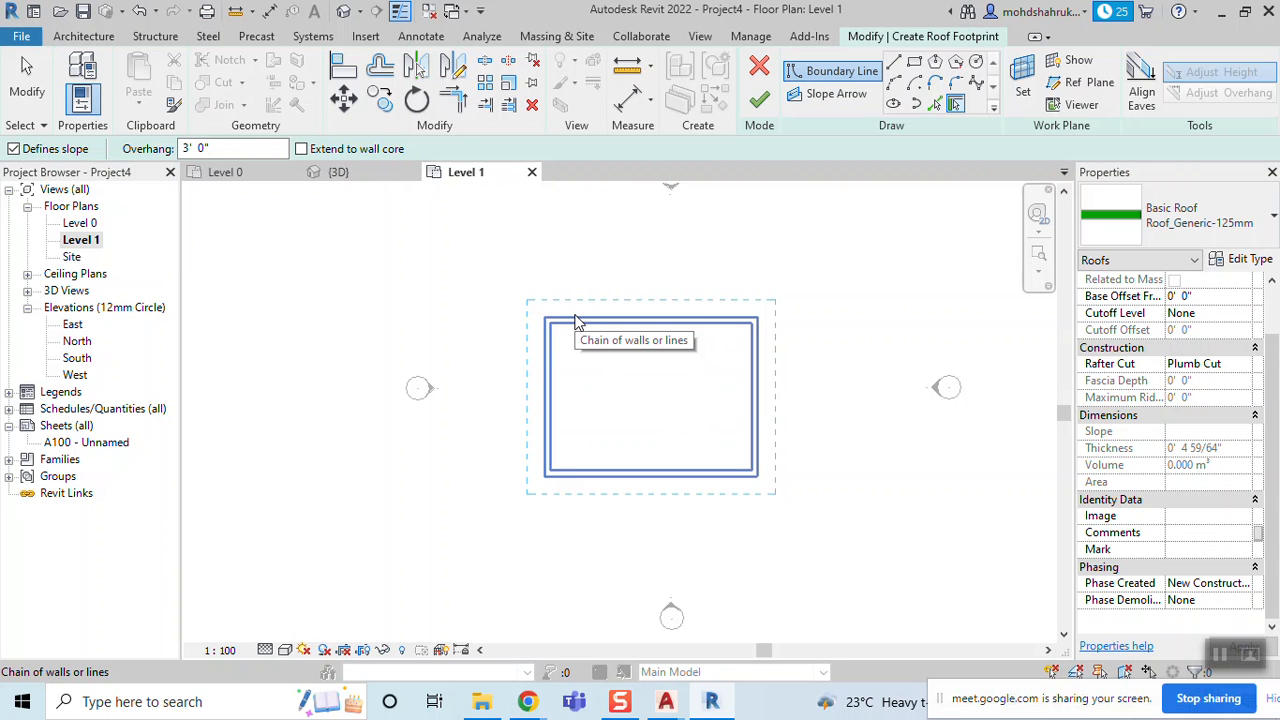
{"action": "left_click", "coordinate": [575, 320]}
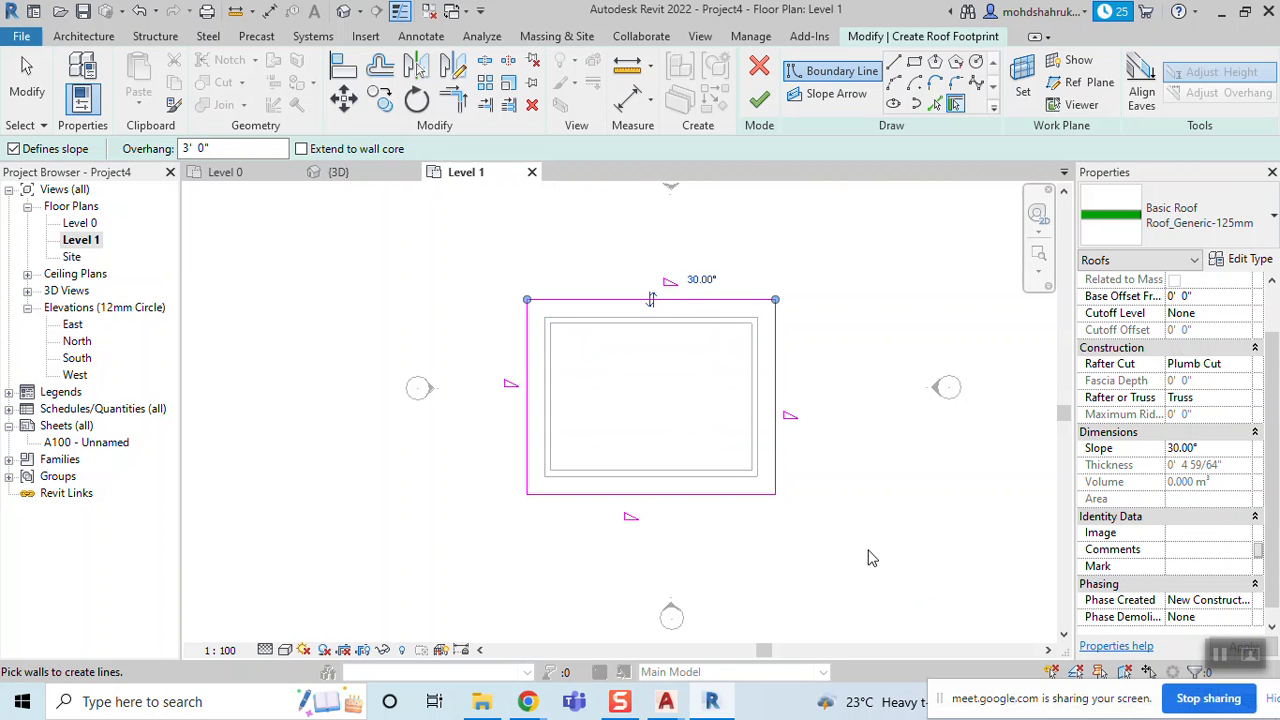
{"action": "scroll", "coordinate": [663, 371], "scroll_direction": "down", "scroll_amount": 1}
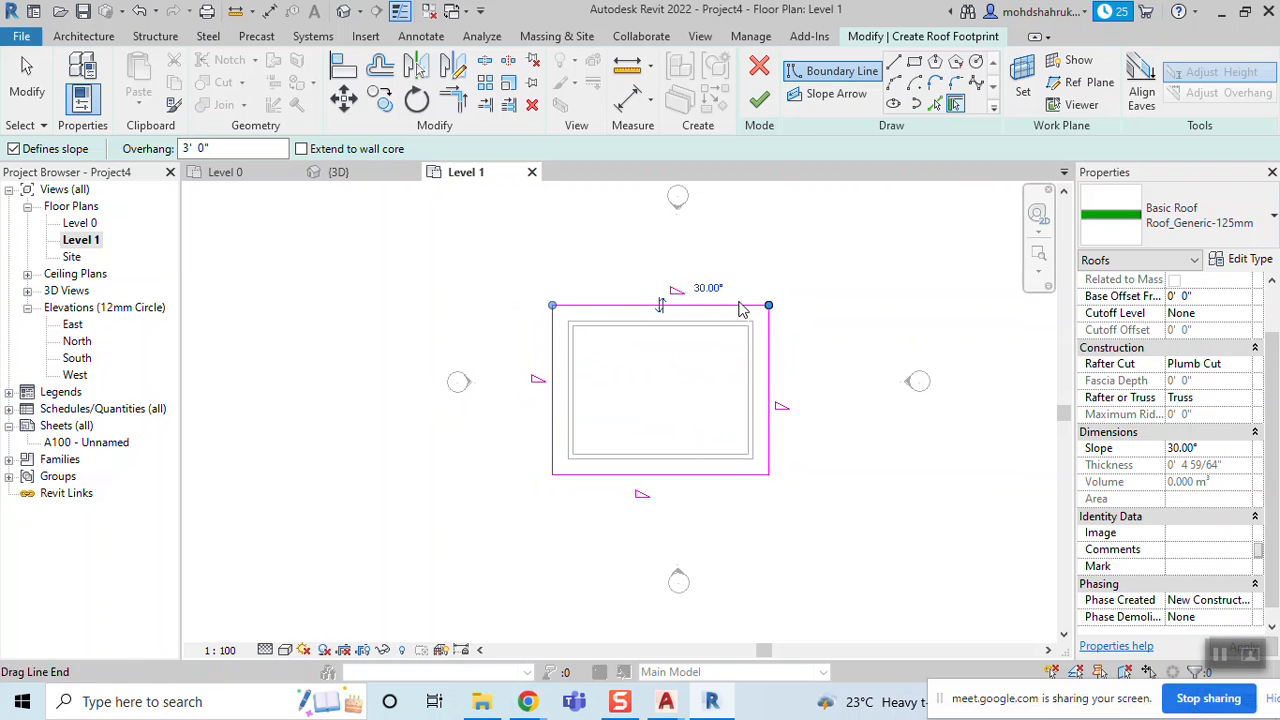
{"action": "middle_click_drag", "start_coordinate": [773, 506], "coordinate": [790, 513]}
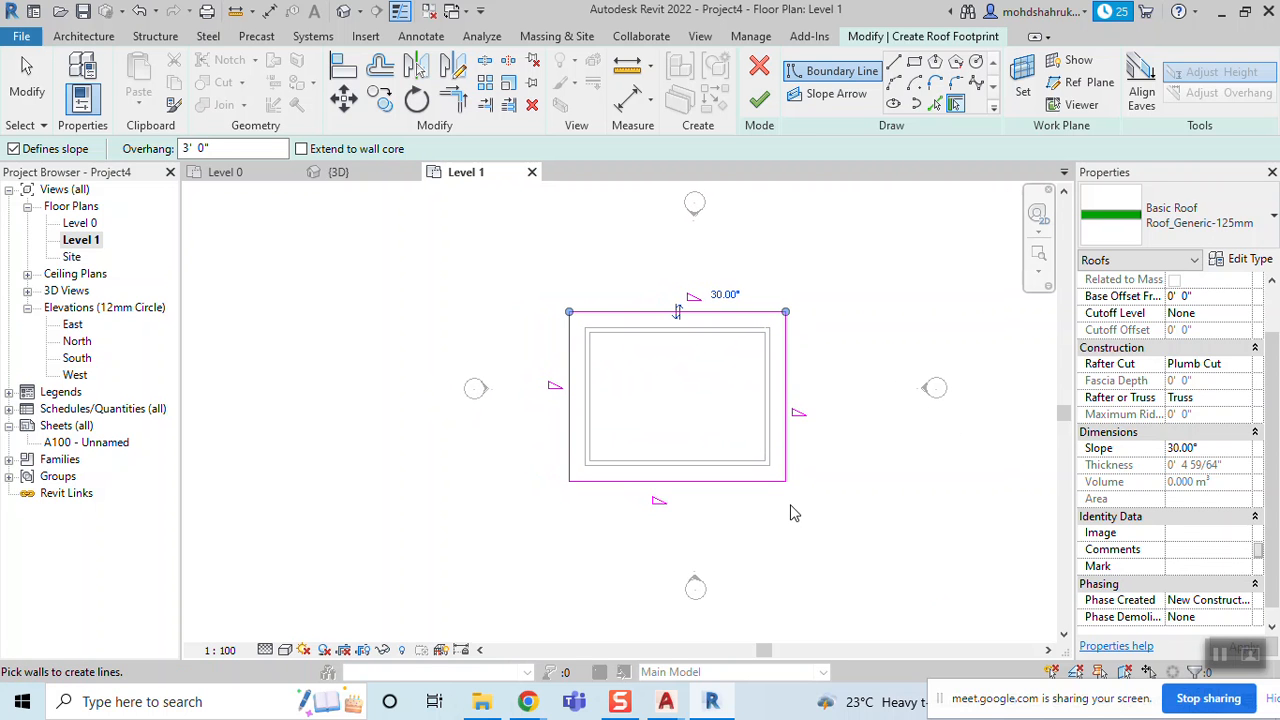
{"action": "left_click", "coordinate": [847, 418]}
{"action": "key", "text": "Escape"}
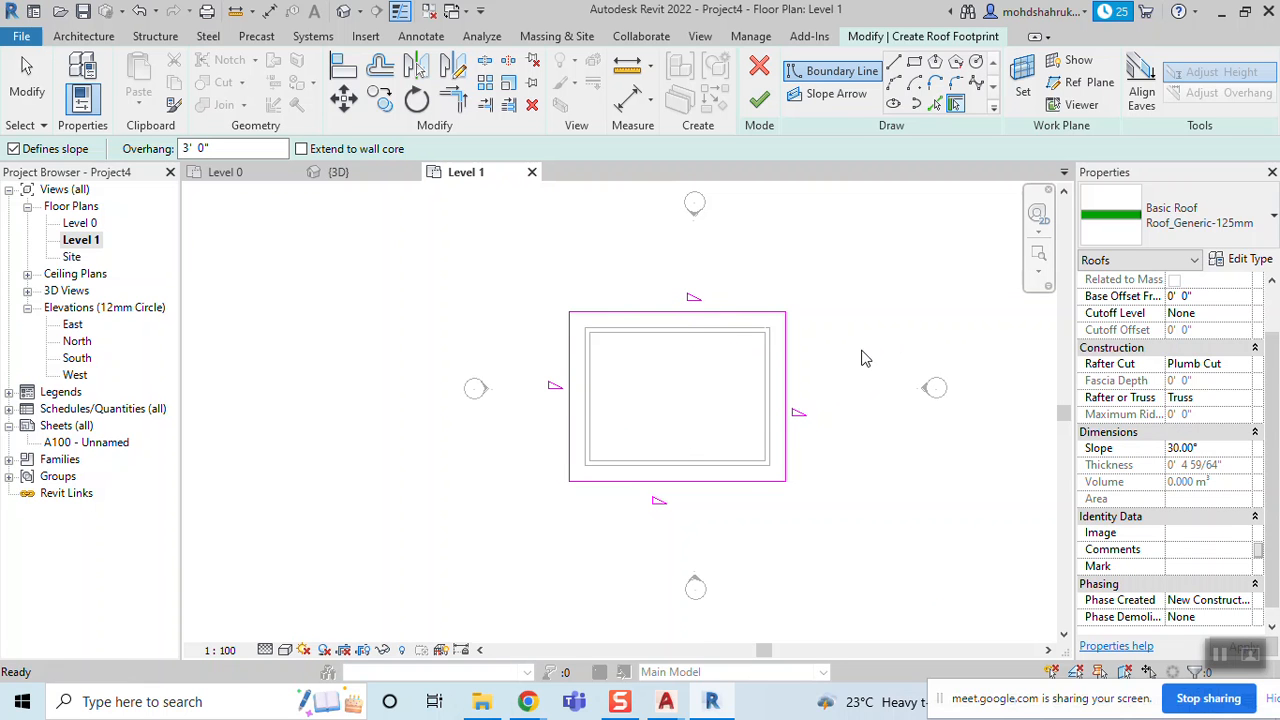
Turn off the slope of the left and right roof boundary lines and finish the roof footprint
{"action": "mouse_move", "coordinate": [847, 360]}
{"action": "left_mouse_down"}
{"action": "mouse_move", "coordinate": [583, 403]}
{"action": "mouse_move", "coordinate": [558, 392]}
{"action": "left_mouse_up"}
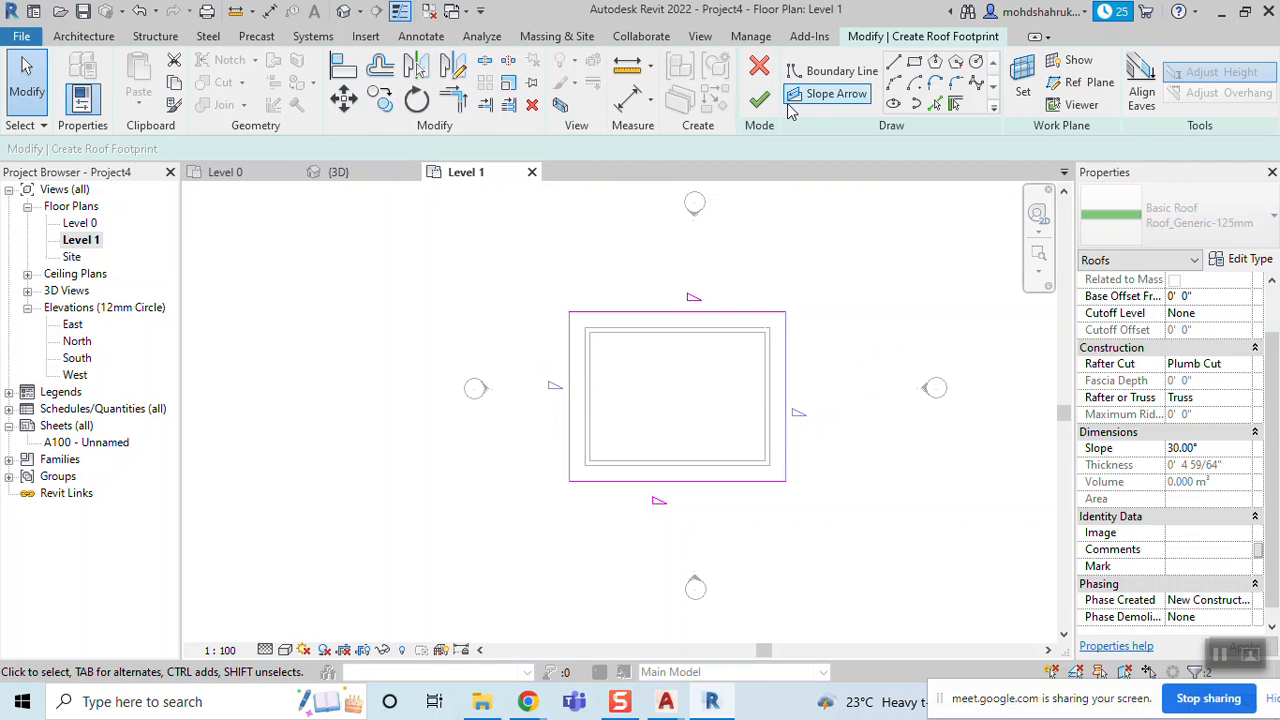
{"action": "left_click", "coordinate": [385, 149]}
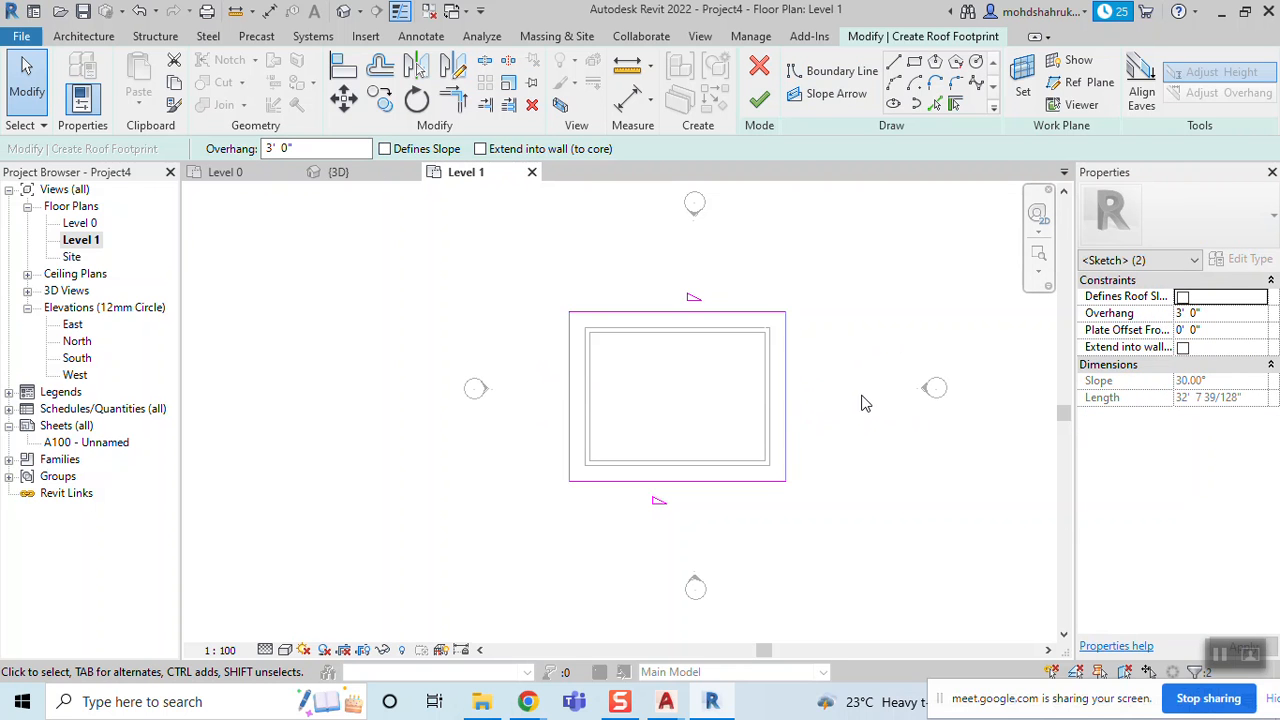
{"action": "left_click", "coordinate": [762, 103]}
Delete all four boundary lines of the roof footprint
{"action": "left_click_drag", "start_coordinate": [860, 272], "coordinate": [554, 508]}
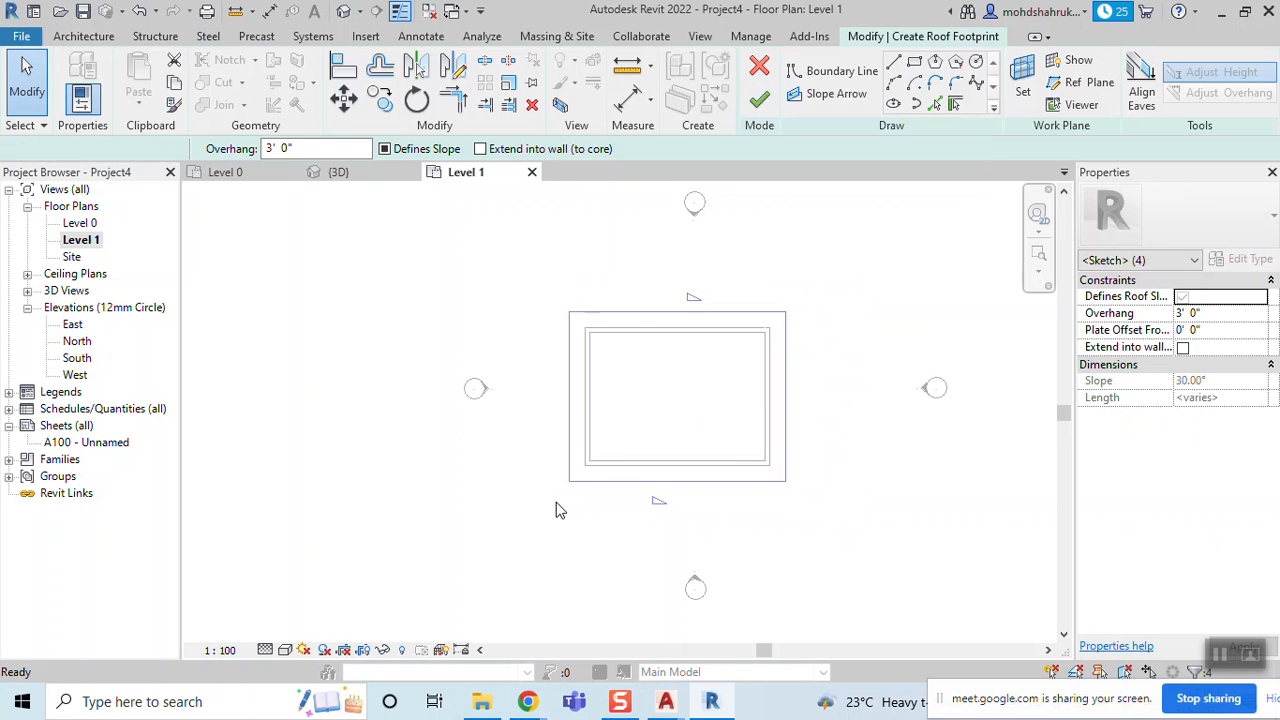
{"action": "key", "text": "Delete"}
Create sloped roof boundary lines offset 3' outward from the outer faces of the lower, right and left walls
{"action": "left_click", "coordinate": [940, 107]}
{"action": "double_click", "coordinate": [165, 150]}
{"action": "type", "text": "3"}
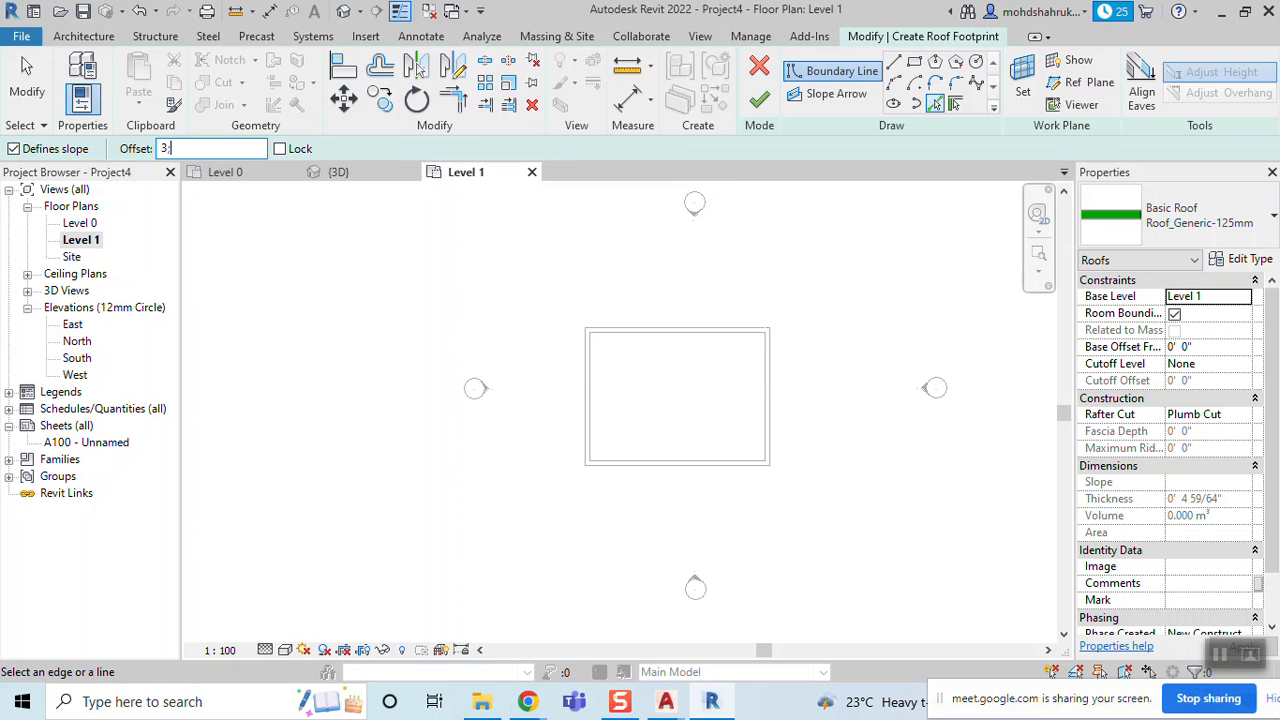
{"action": "type", "text": ";"}
{"action": "key", "text": "Return"}
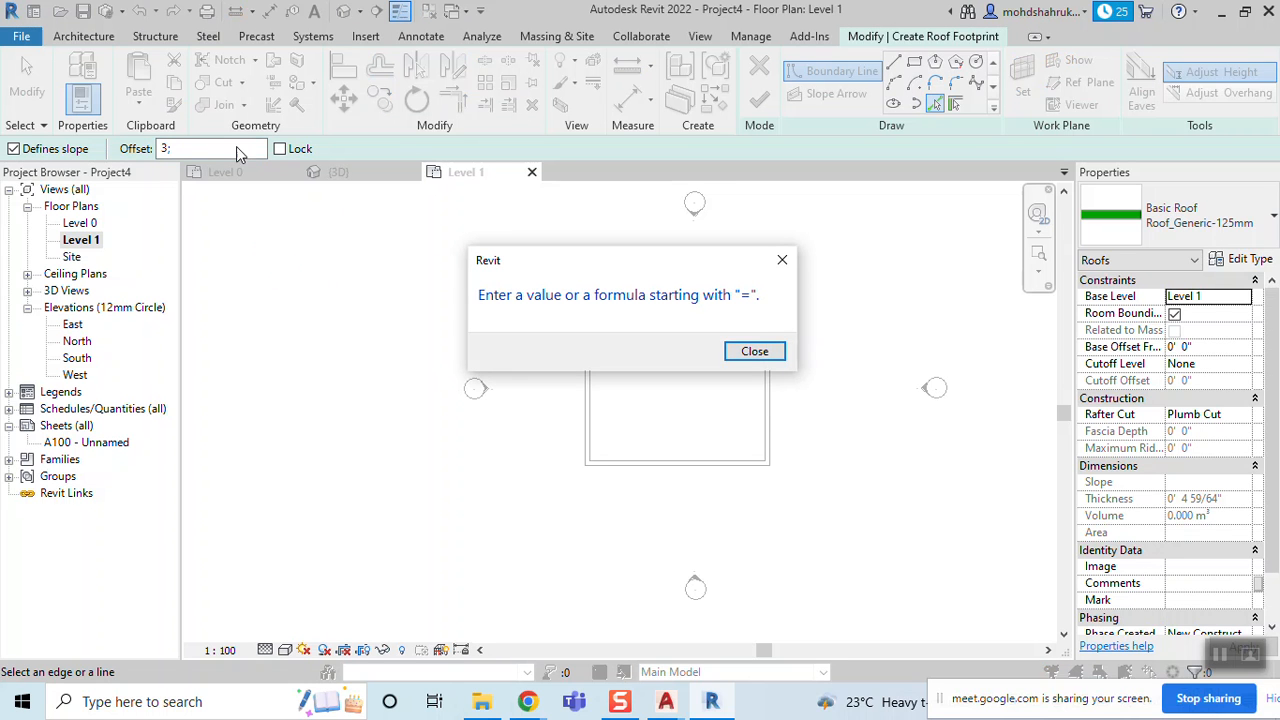
{"action": "key", "text": "Return"}
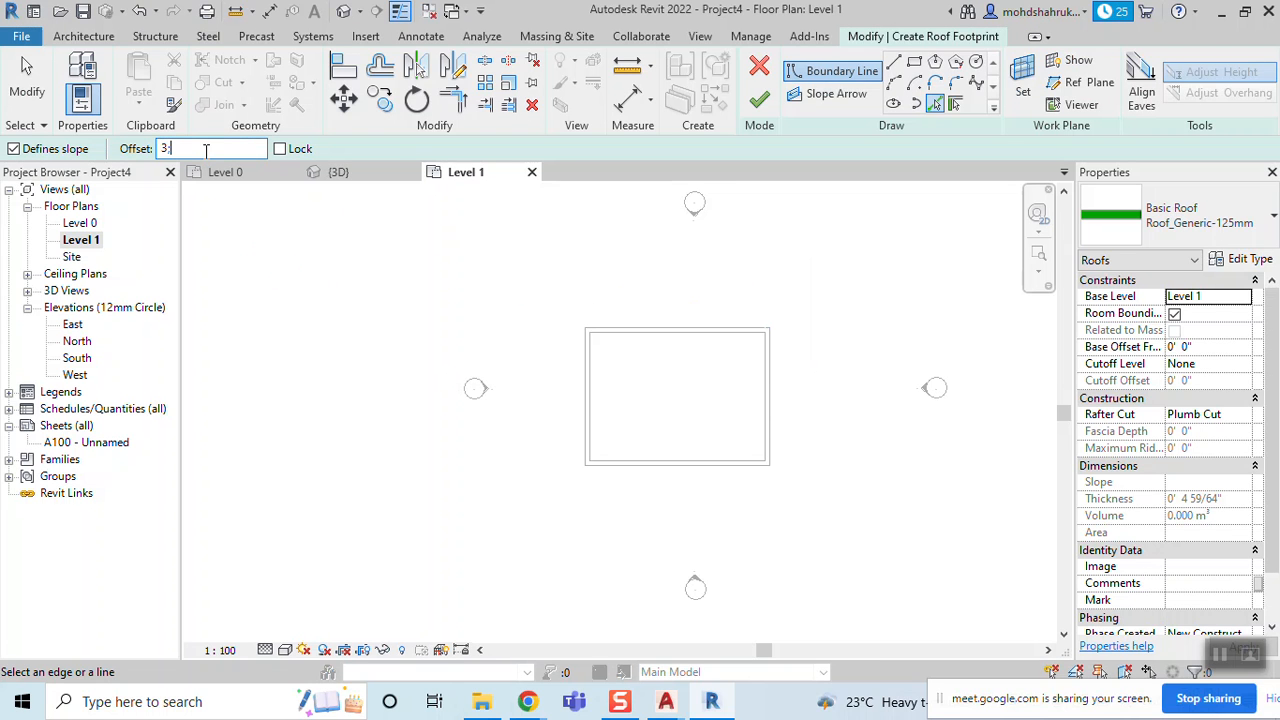
{"action": "left_click", "coordinate": [648, 474]}
{"action": "scroll", "coordinate": [663, 434], "scroll_direction": "up", "scroll_amount": 2}
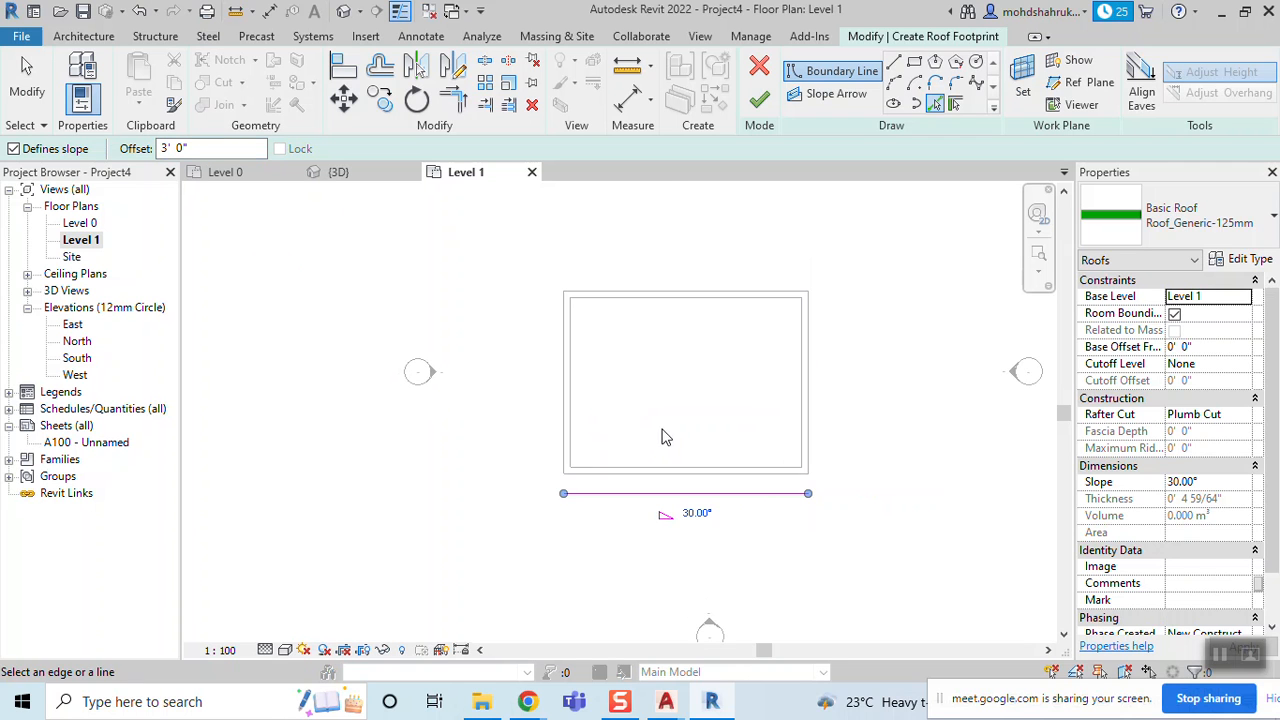
{"action": "left_click", "coordinate": [815, 444]}
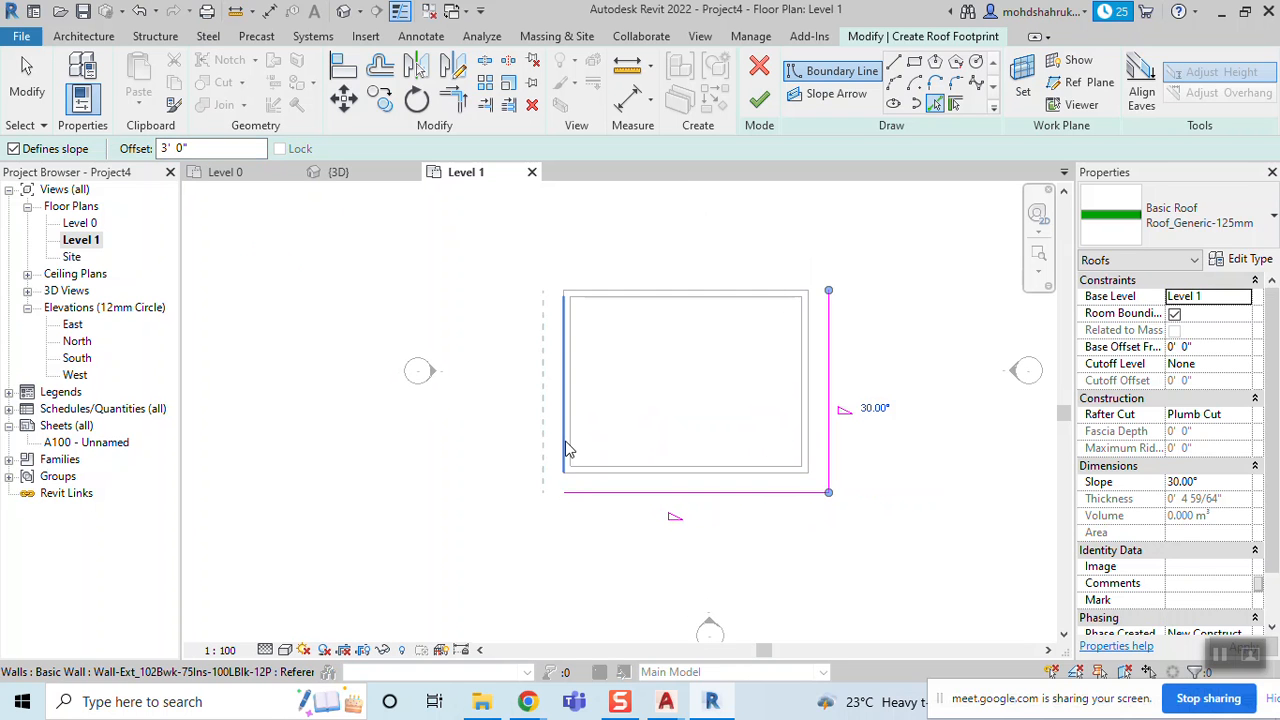
{"action": "left_click", "coordinate": [564, 440]}
{"action": "scroll", "coordinate": [631, 419], "scroll_direction": "down", "scroll_amount": 1}
{"action": "mouse_move", "coordinate": [634, 419]}
{"action": "middle_mouse_down"}
{"action": "mouse_move", "coordinate": [578, 415]}
{"action": "mouse_move", "coordinate": [652, 413]}
{"action": "middle_mouse_up"}
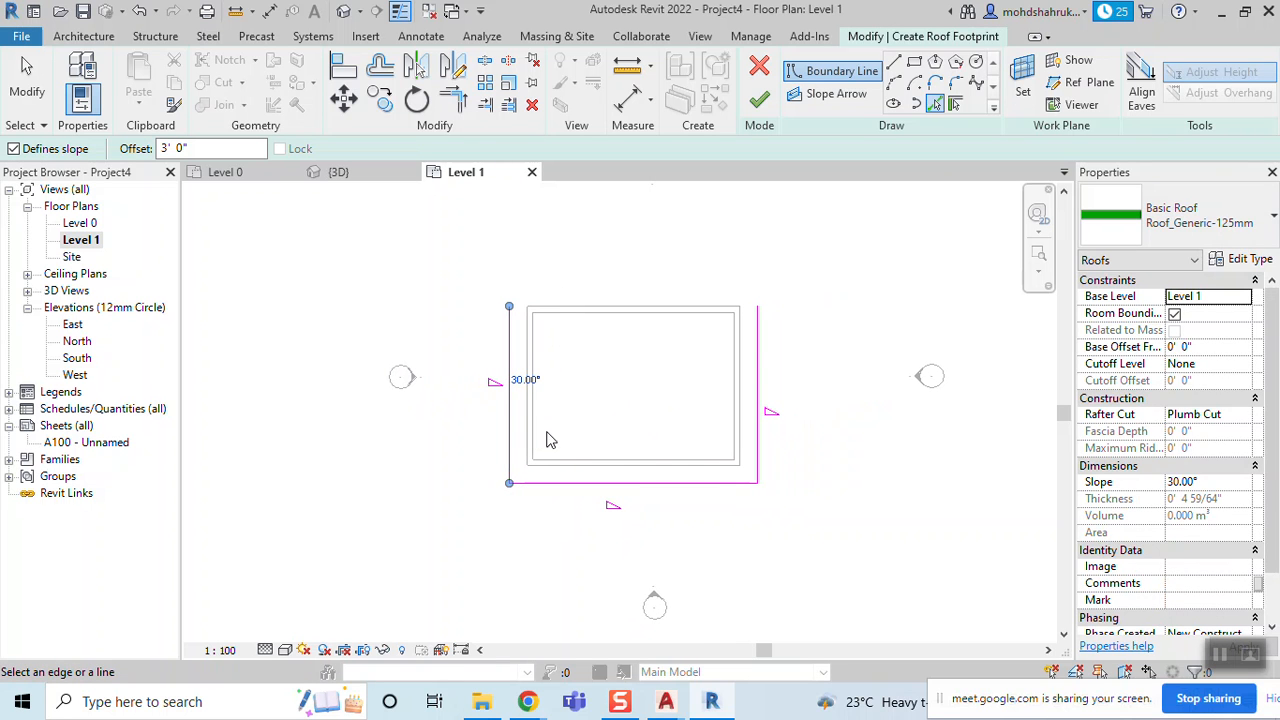
Draw a roughly horizontal boundary line across the building, extending past both side boundary lines
{"action": "left_click", "coordinate": [893, 63]}
{"action": "left_click", "coordinate": [485, 393]}
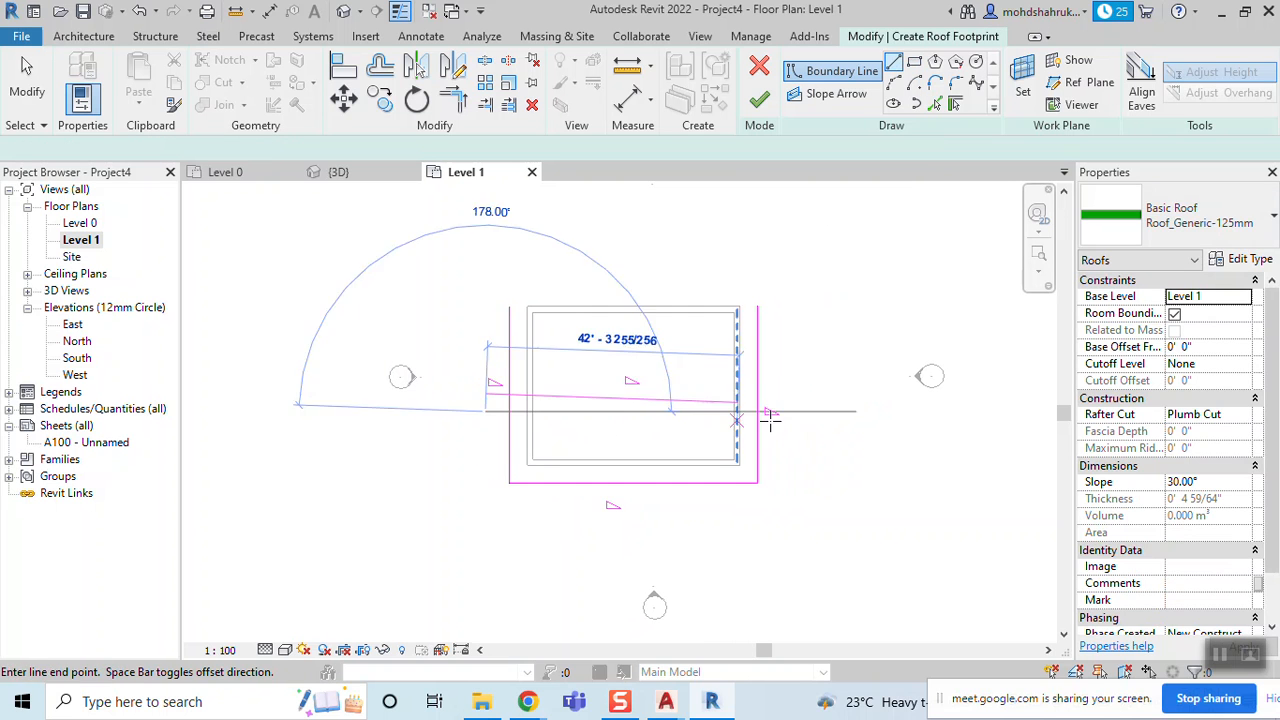
{"action": "left_click", "coordinate": [816, 421]}
{"action": "key", "text": "Escape"}
{"action": "key", "text": "Escape"}
{"action": "scroll", "coordinate": [626, 434], "scroll_direction": "up", "scroll_amount": 2}
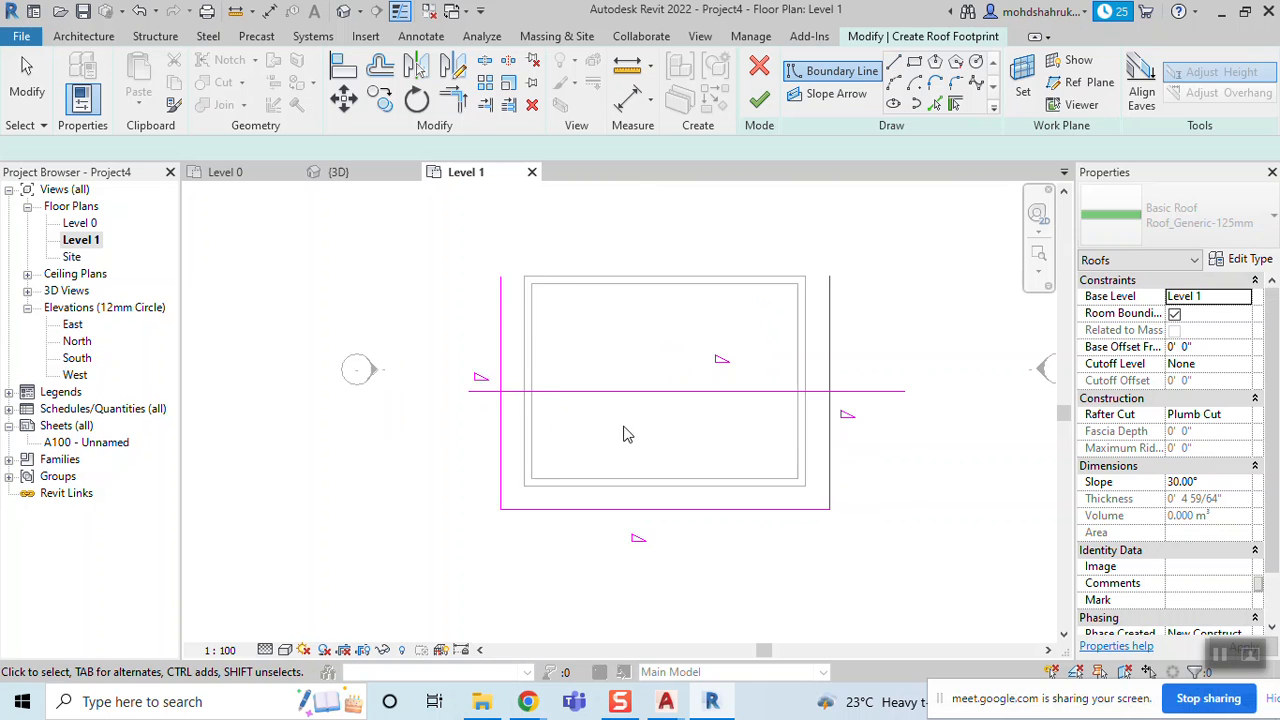
Trim the crossing line and both side boundary lines to corners, closing the rectangle over the lower part of the building
{"action": "left_click", "coordinate": [455, 110]}
{"action": "left_click", "coordinate": [533, 412]}
{"action": "left_click", "coordinate": [557, 380]}
{"action": "left_click", "coordinate": [862, 432]}
{"action": "left_click", "coordinate": [848, 383]}
{"action": "scroll", "coordinate": [631, 444], "scroll_direction": "up", "scroll_amount": 1}
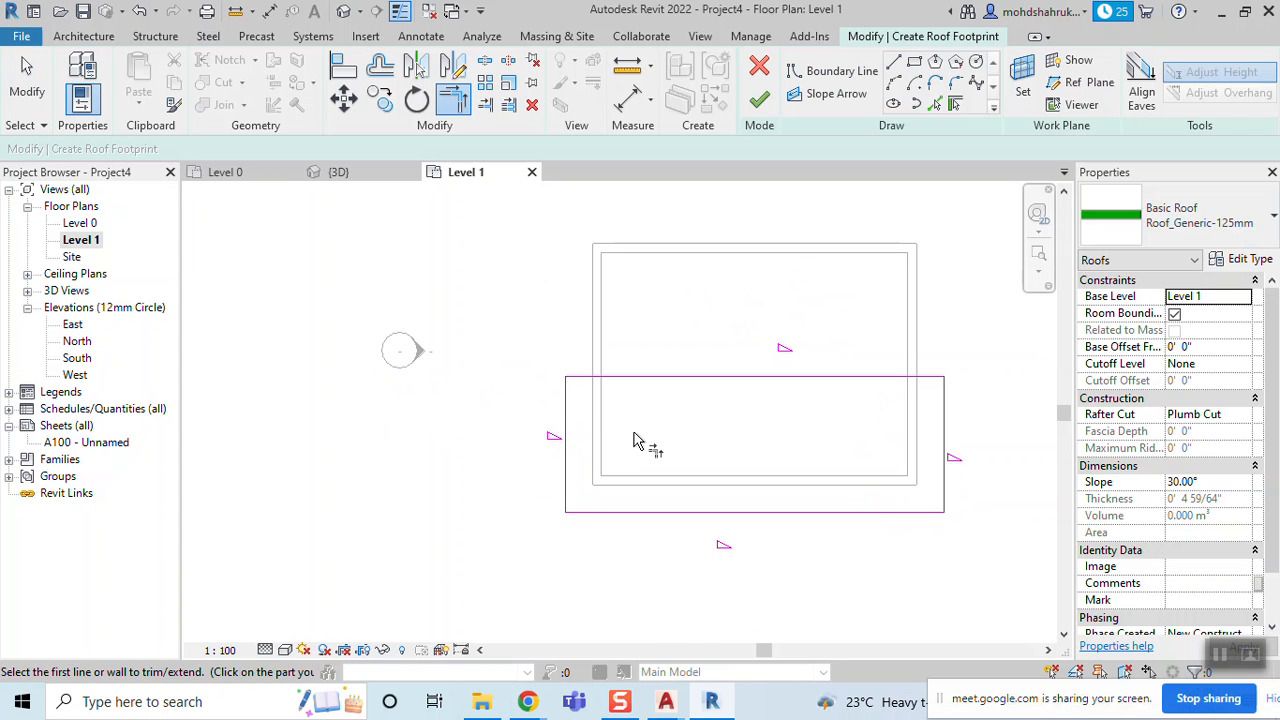
{"action": "key", "text": "Escape"}
Set the distance between the upper boundary line and the lower wall's inner face to 8'
{"action": "left_click", "coordinate": [600, 512]}
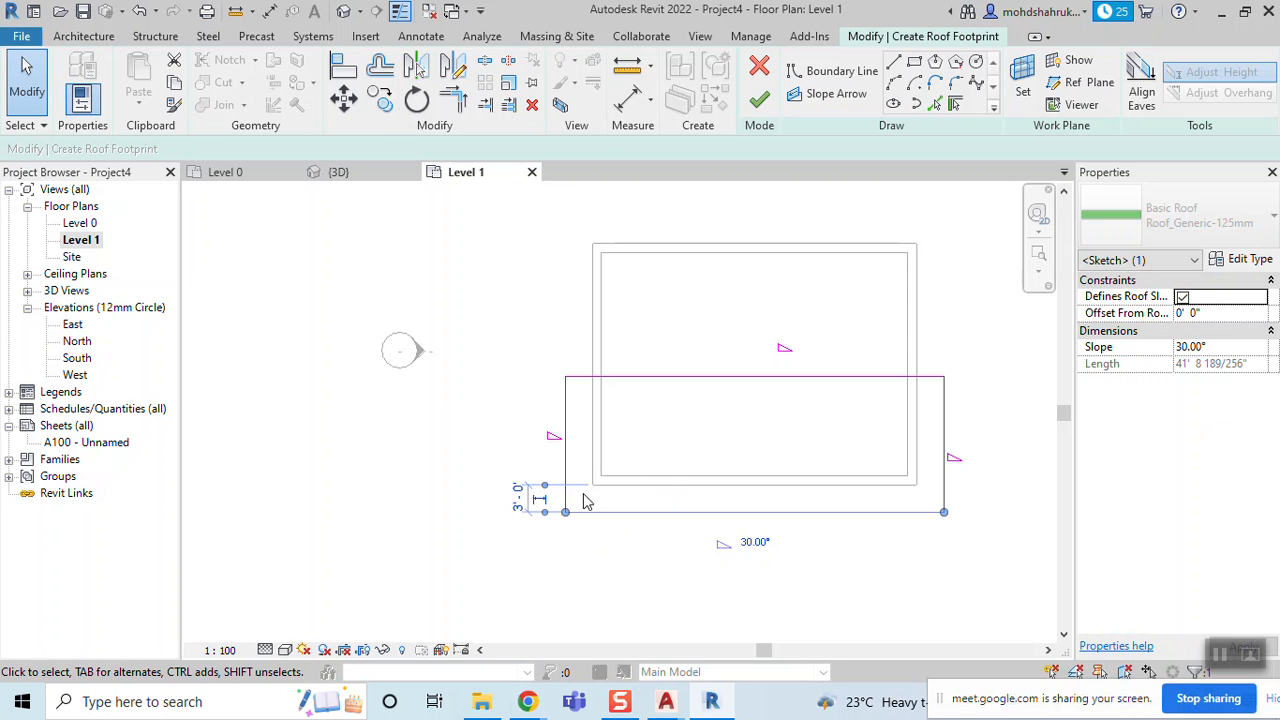
{"action": "scroll", "coordinate": [600, 495], "scroll_direction": "up", "scroll_amount": 1}
{"action": "left_click", "coordinate": [671, 385]}
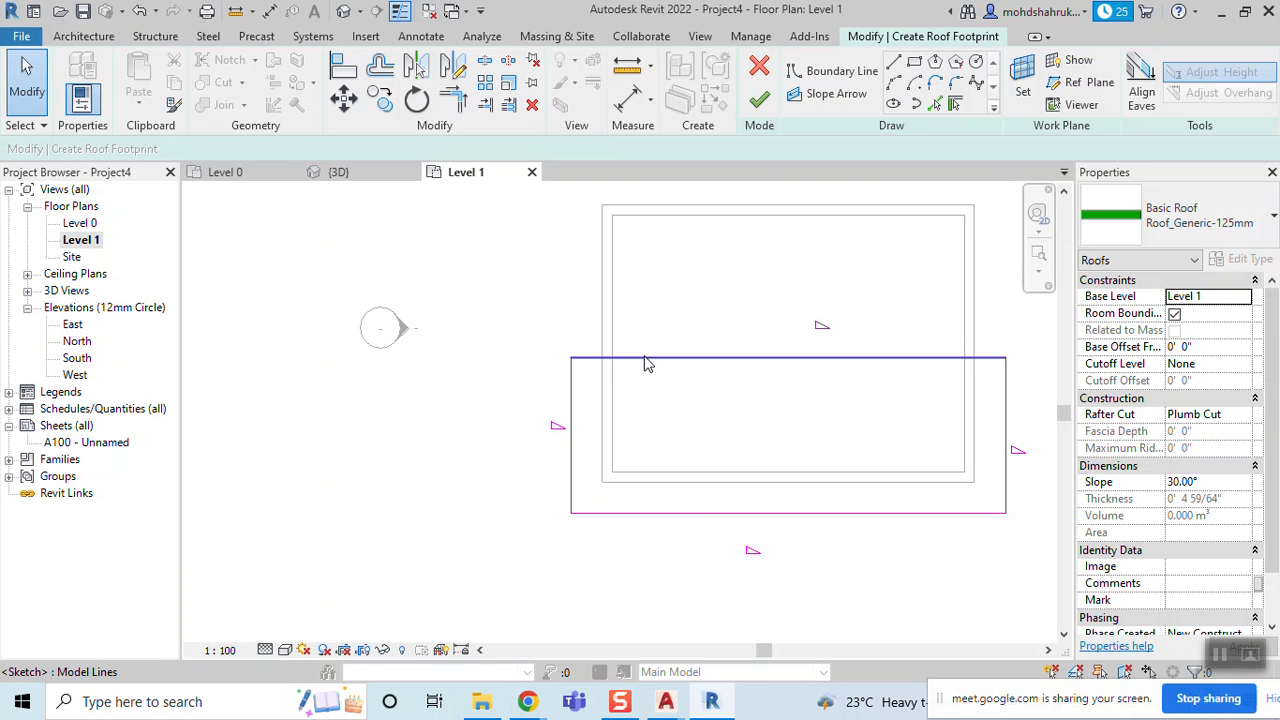
{"action": "left_click", "coordinate": [644, 358]}
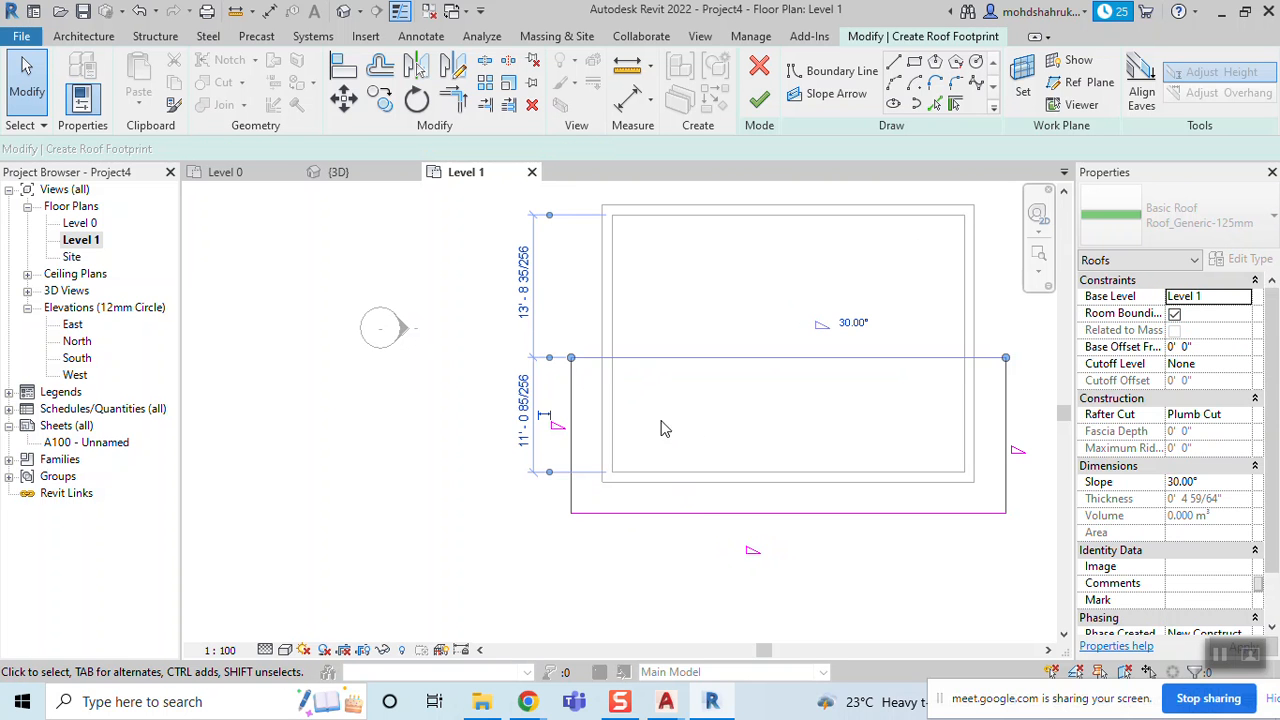
{"action": "left_click", "coordinate": [522, 425]}
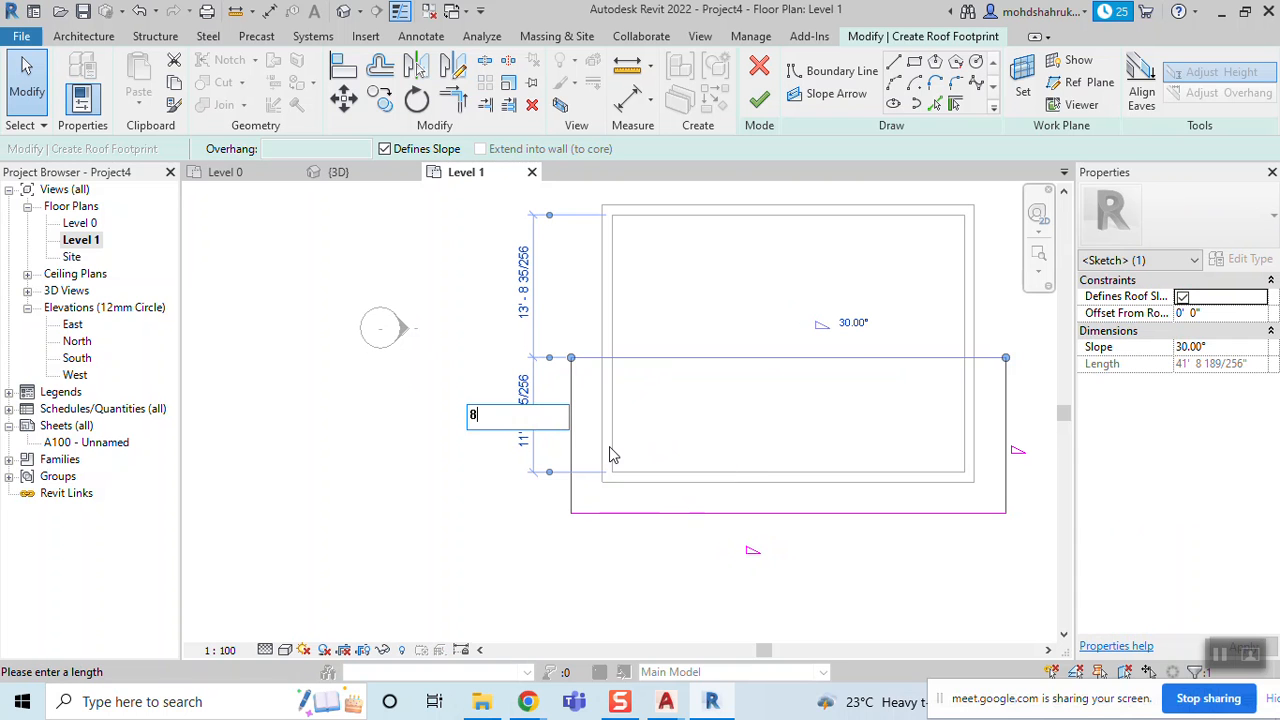
{"action": "type", "text": "8"}
{"action": "key", "text": "Return"}
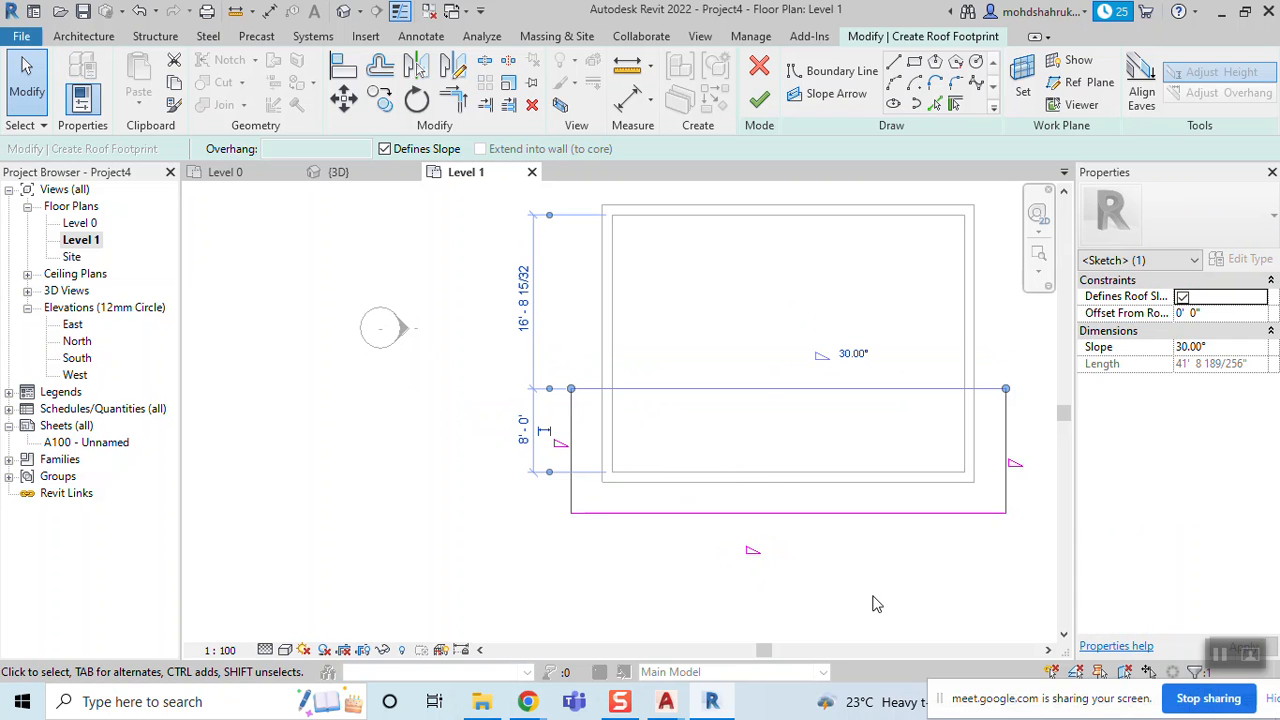
Set the distance between the upper boundary line and the lower wall's inner face to 7'
{"action": "scroll", "coordinate": [928, 456], "scroll_direction": "down", "scroll_amount": 1}
{"action": "middle_click_drag", "start_coordinate": [994, 443], "coordinate": [884, 456]}
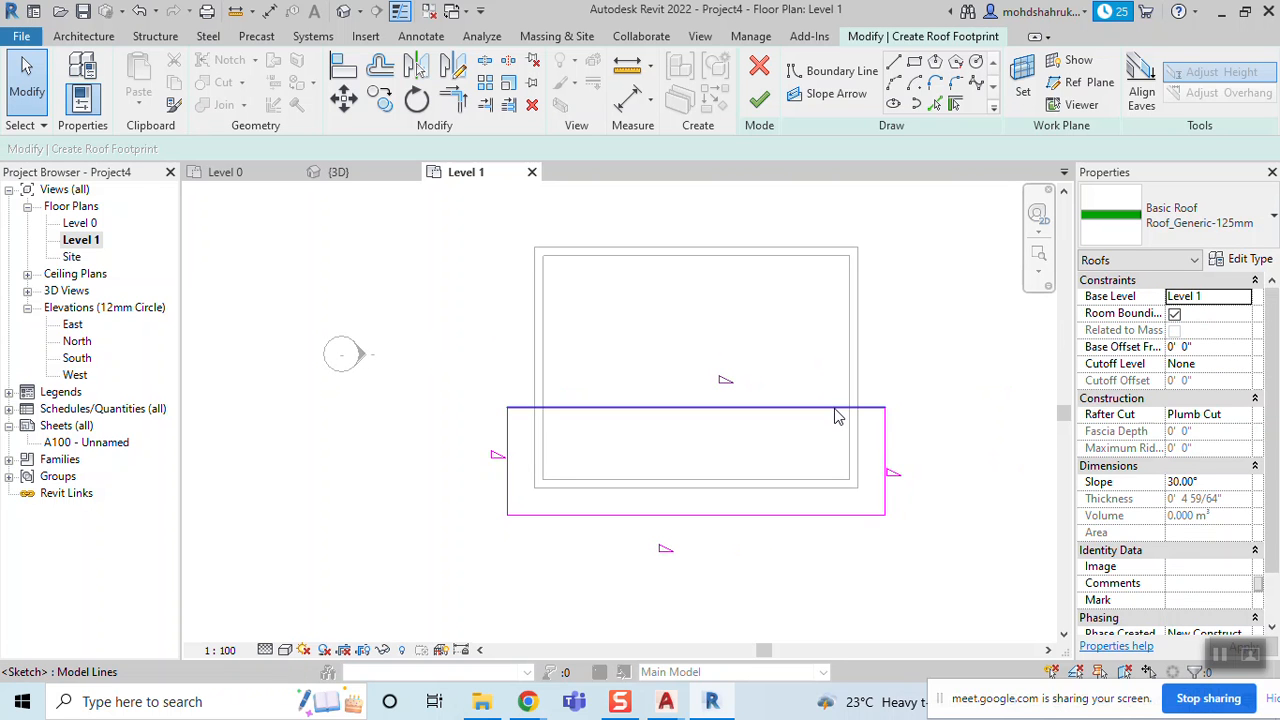
{"action": "left_click", "coordinate": [524, 454]}
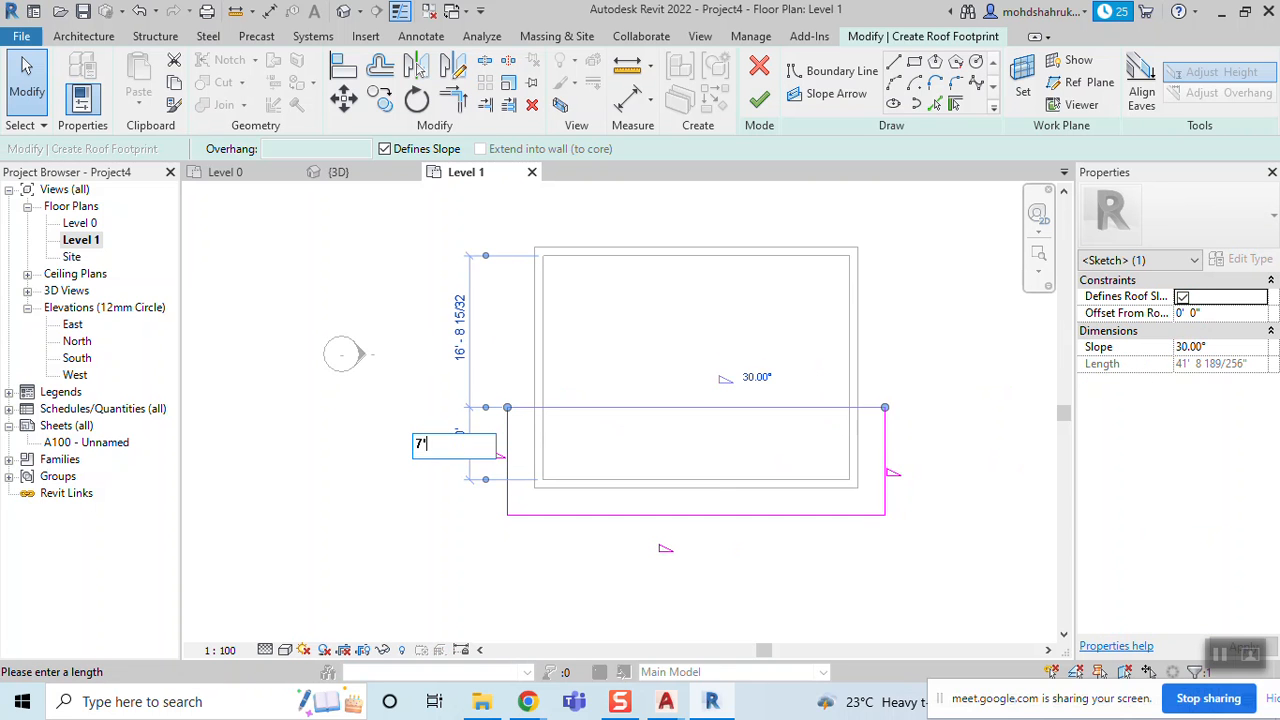
{"action": "type", "text": "7'"}
{"action": "key", "text": "Return"}
{"action": "key", "text": "Escape"}
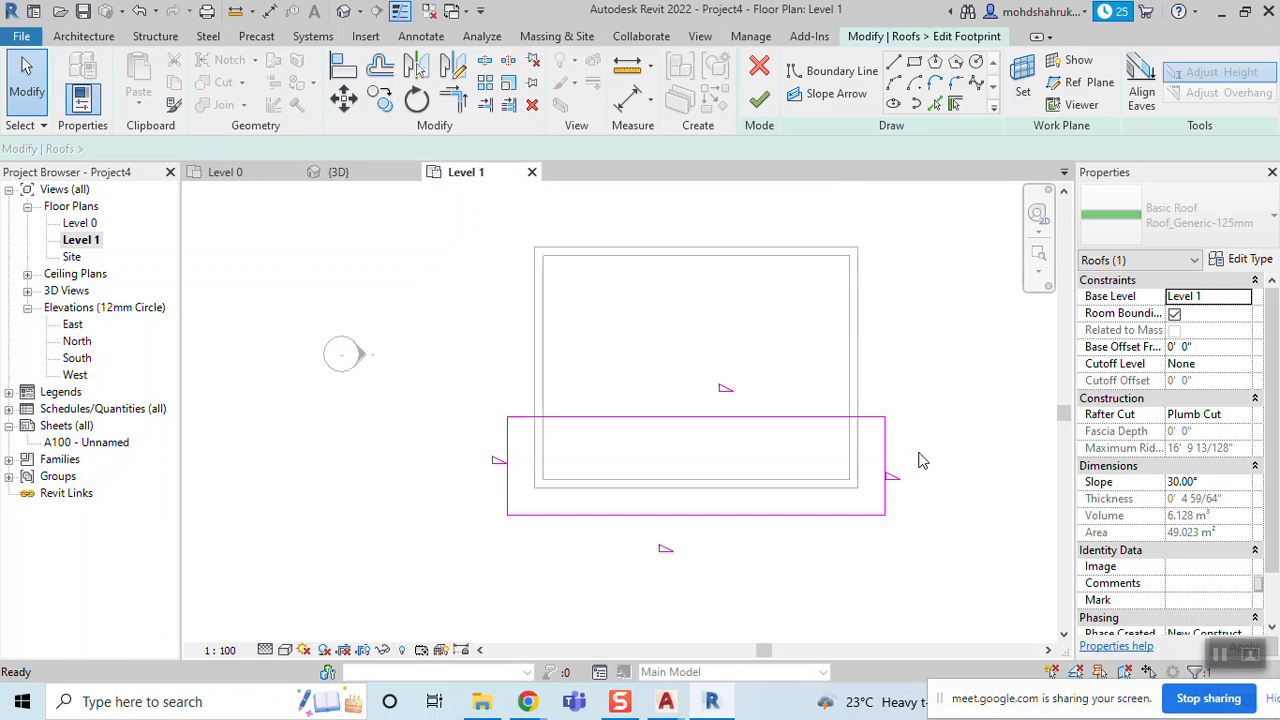
Turn off the slope of the upper and both side boundary lines and finish the roof footprint
{"action": "left_click_drag", "start_coordinate": [932, 380], "coordinate": [455, 446]}
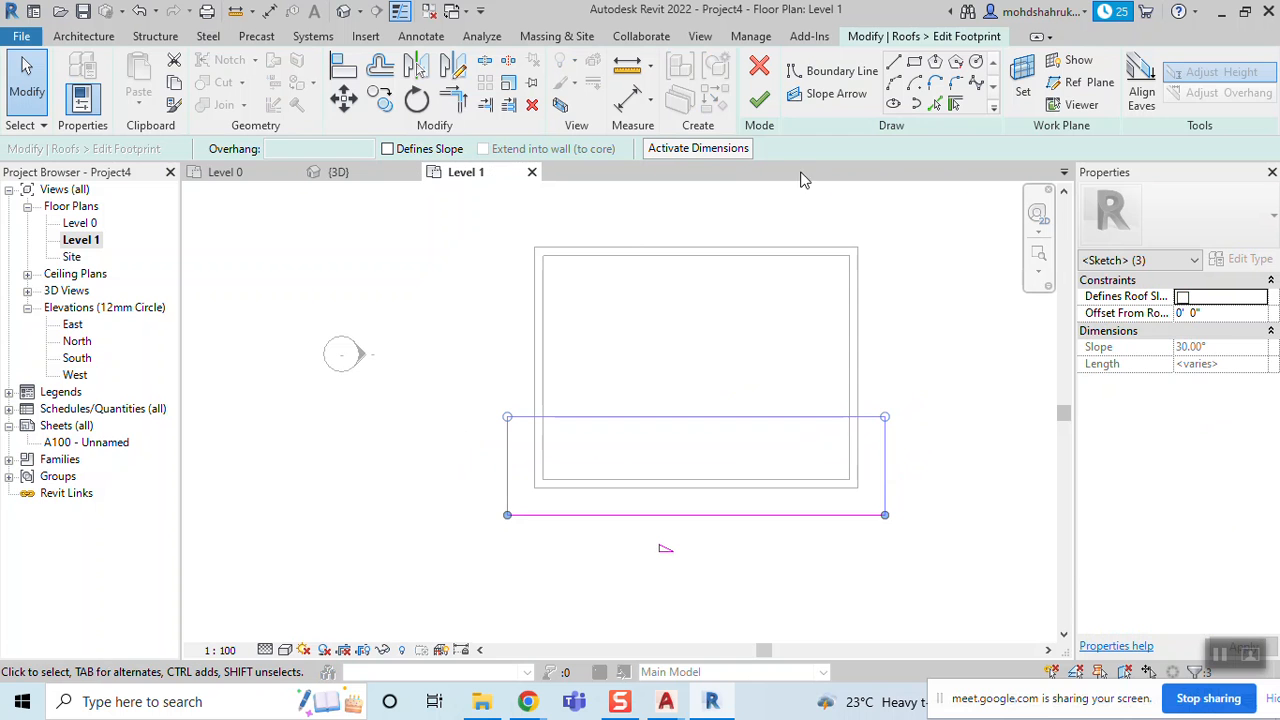
{"action": "left_click", "coordinate": [758, 103]}
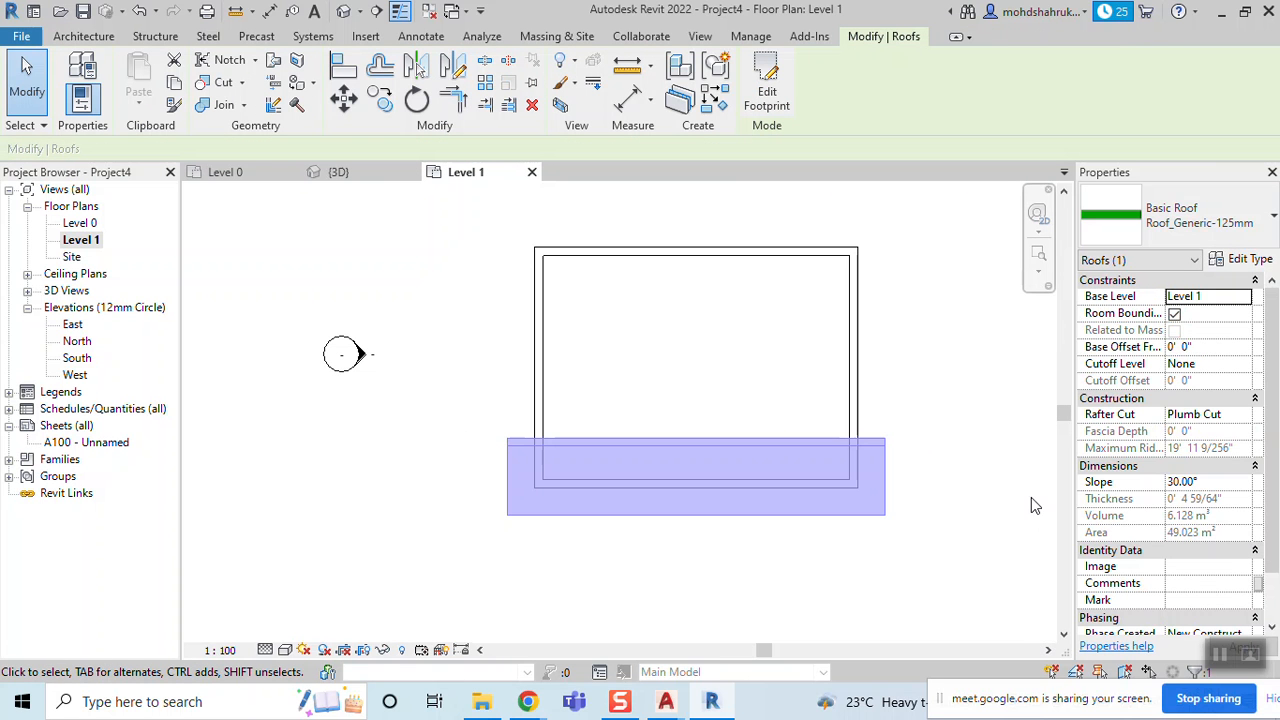
{"action": "left_click", "coordinate": [971, 418]}
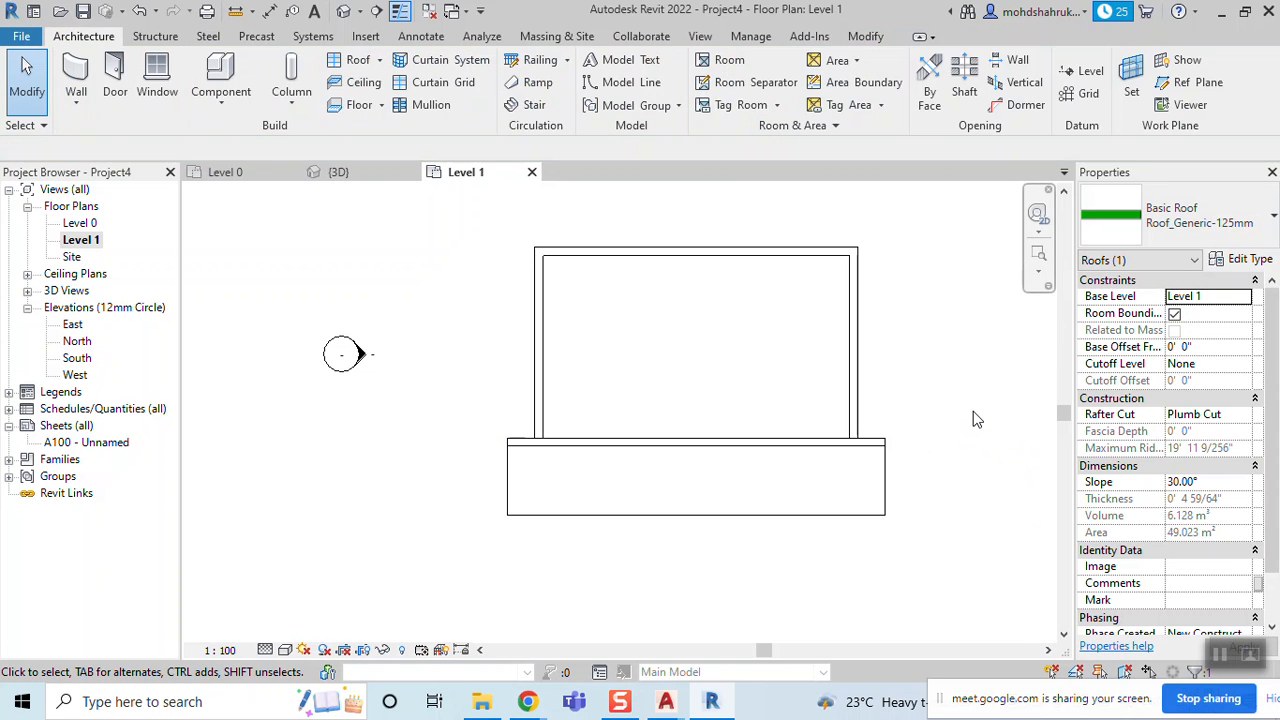
{"action": "left_click", "coordinate": [876, 516]}
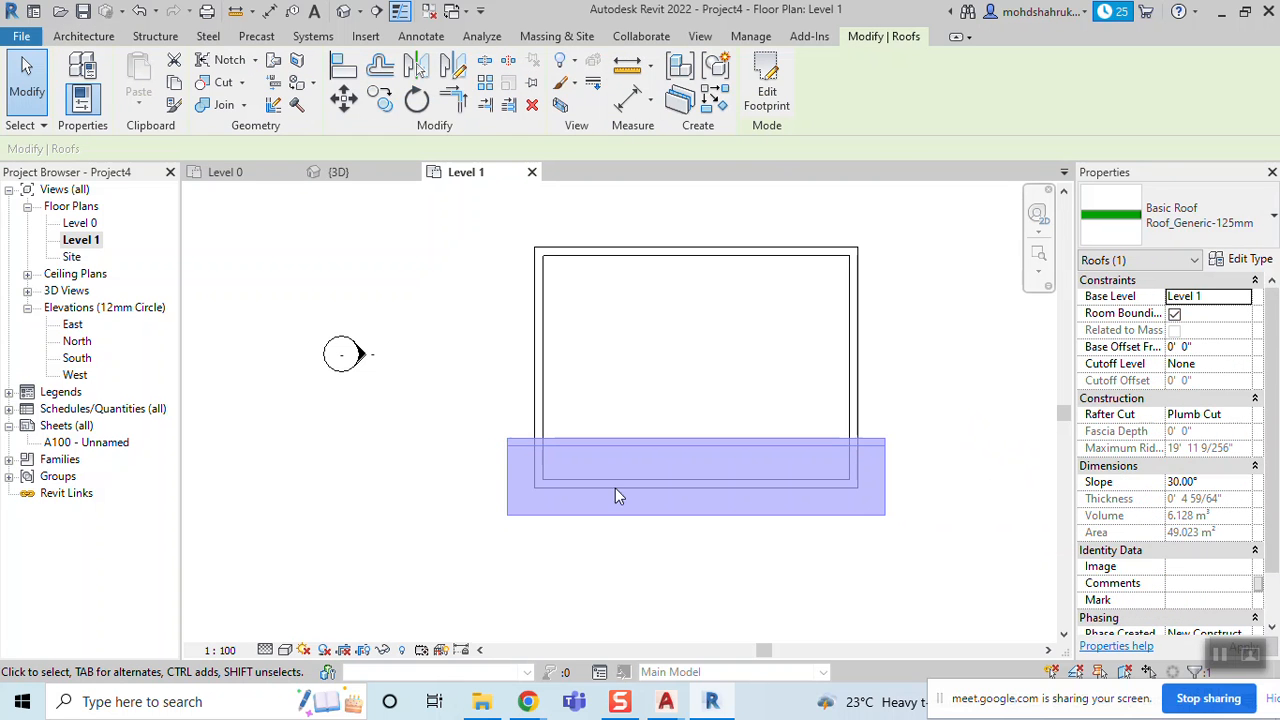
Mirror a copy of the single-slope roof about a horizontal axis through the midpoint of the building's side walls
{"action": "left_click", "coordinate": [454, 74]}
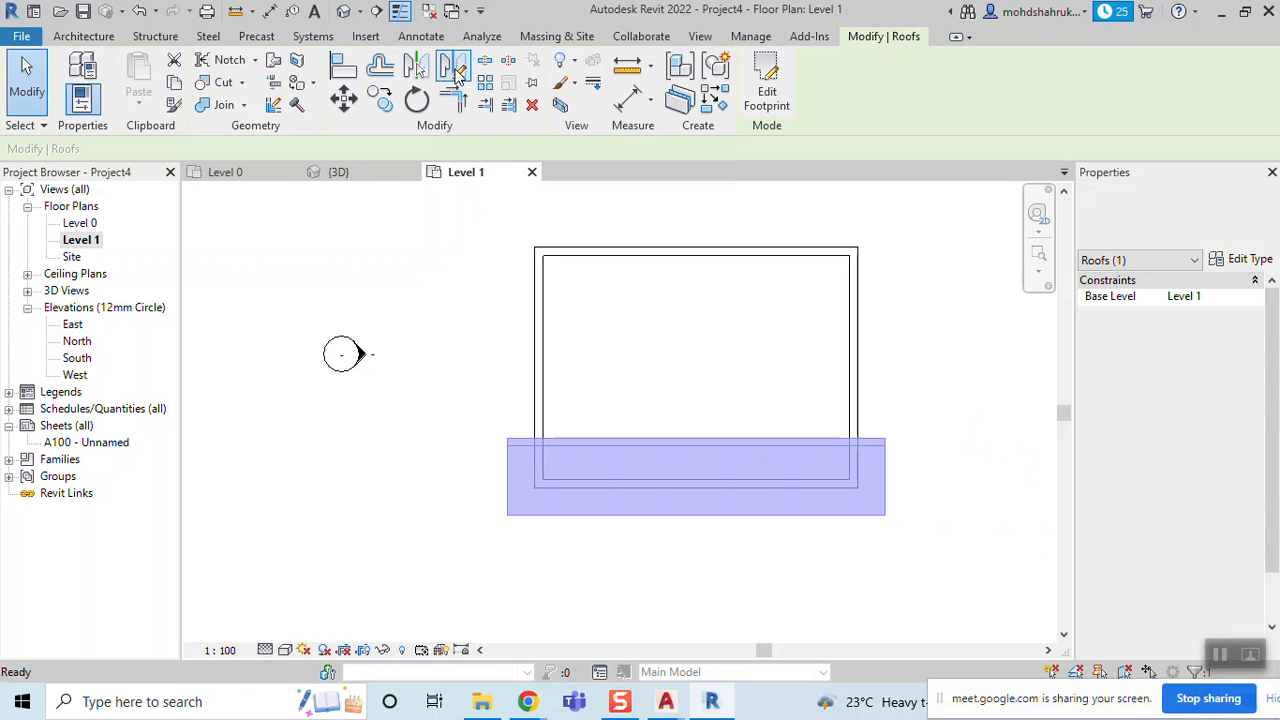
{"action": "left_click", "coordinate": [855, 370]}
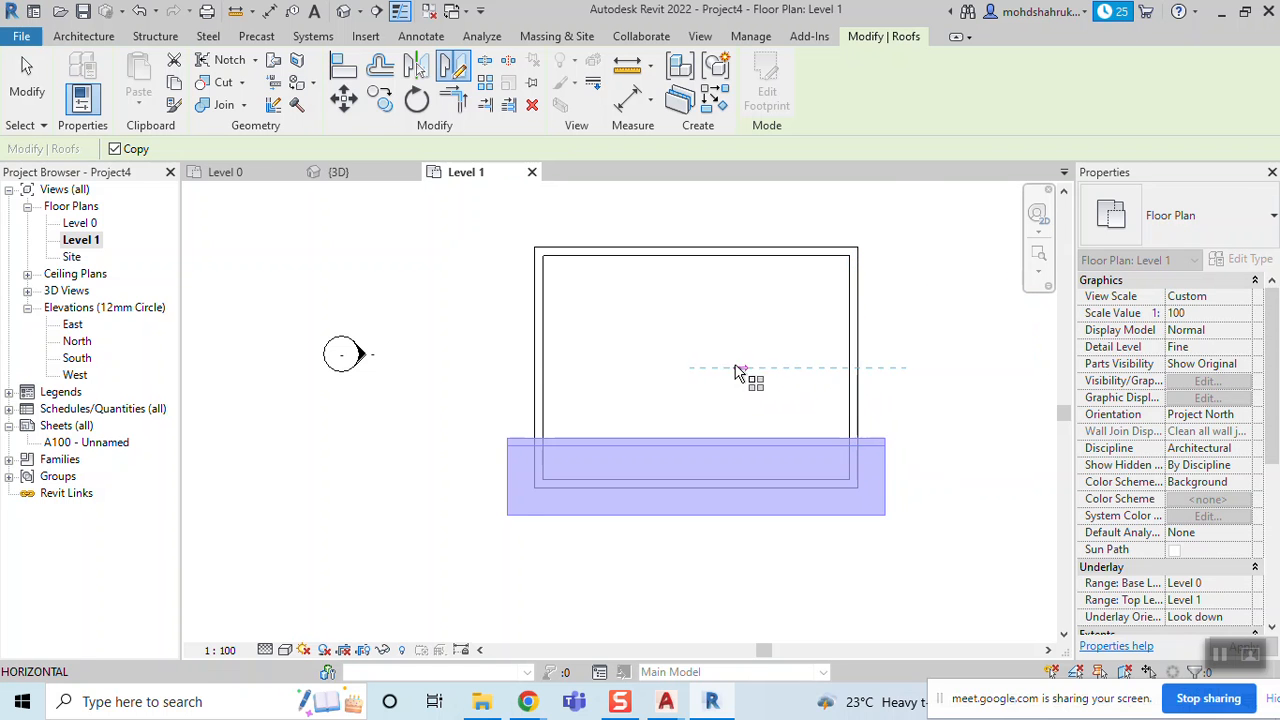
{"action": "left_click", "coordinate": [543, 368]}
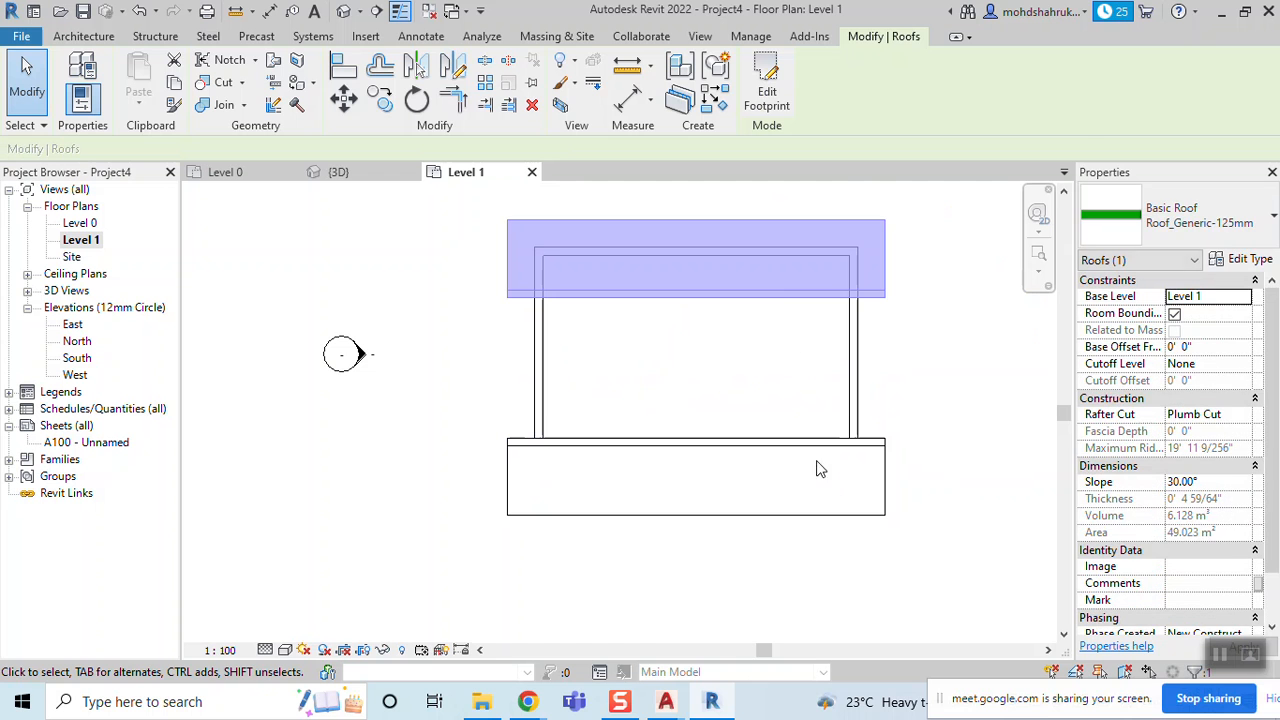
{"action": "left_click", "coordinate": [988, 436]}
Examine the two opposing single-slope roofs and the gap between them from several angles in the 3D view
{"action": "left_click", "coordinate": [350, 172]}
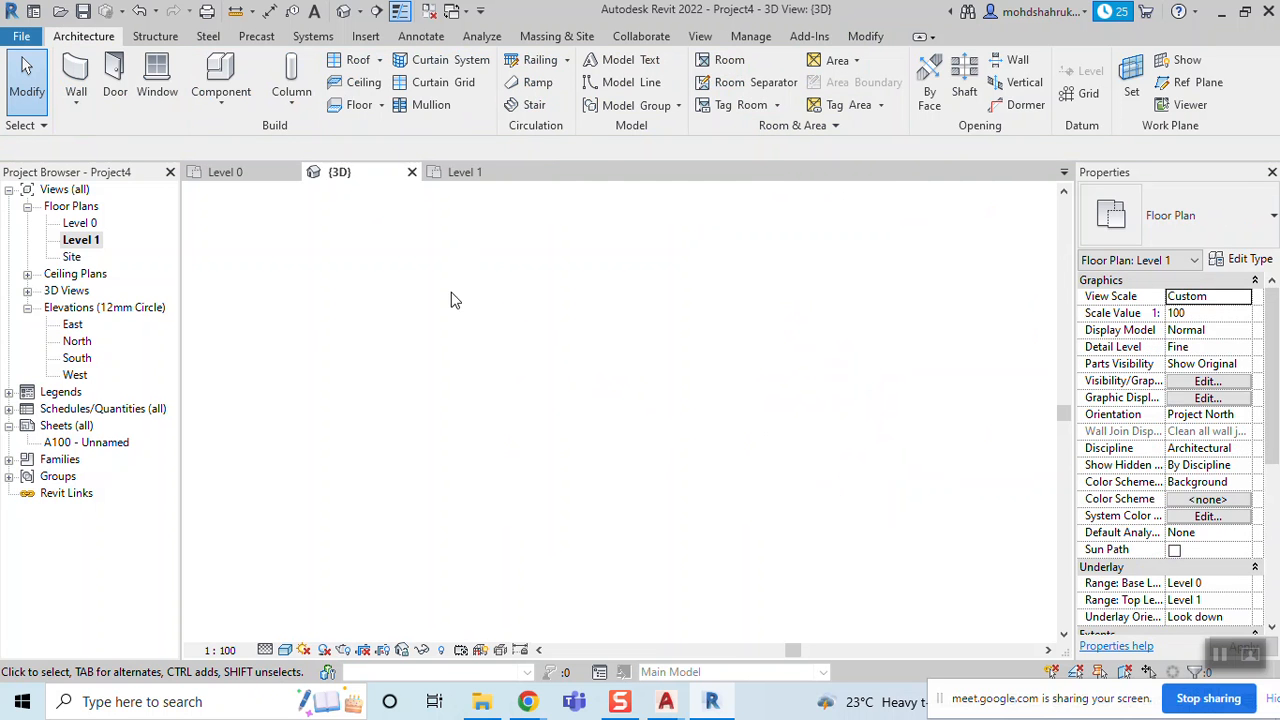
{"action": "middle_click_drag", "start_coordinate": [610, 556], "coordinate": [565, 438], "text": "shift"}
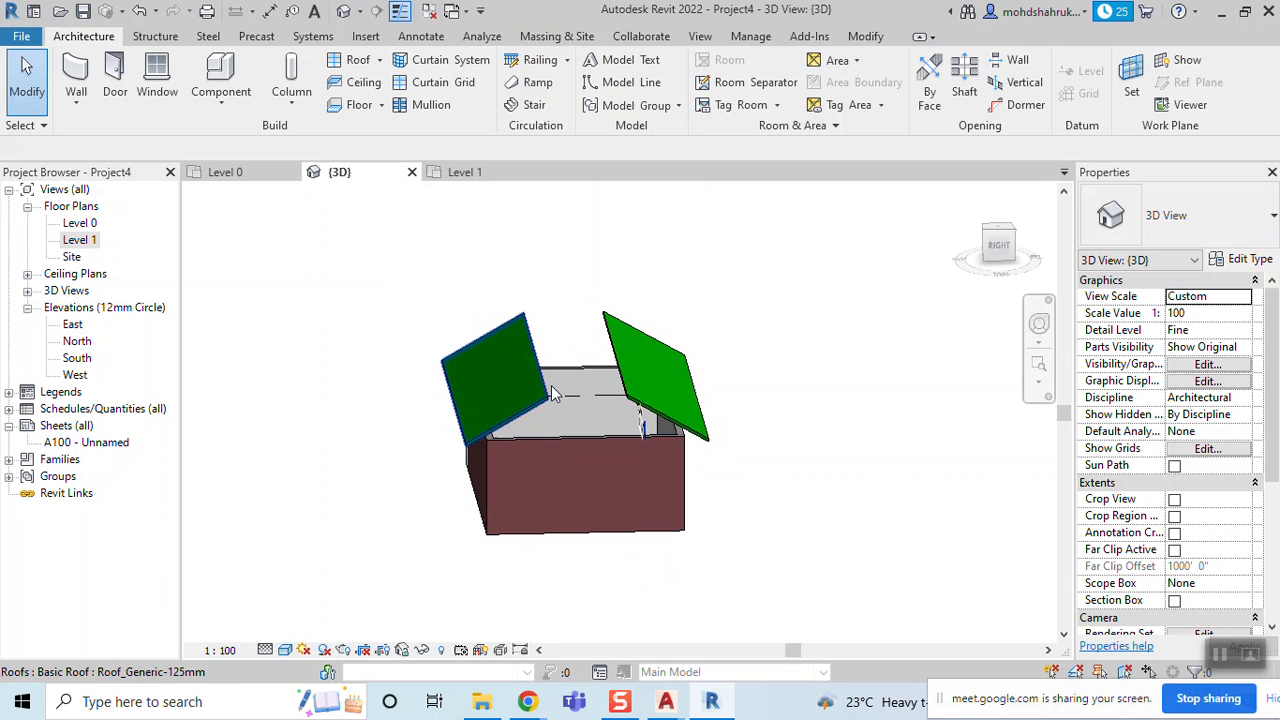
{"action": "scroll", "coordinate": [551, 385], "scroll_direction": "up", "scroll_amount": 2}
{"action": "scroll", "coordinate": [655, 385], "scroll_direction": "down", "scroll_amount": 2}
{"action": "middle_click_drag", "start_coordinate": [659, 402], "coordinate": [705, 390], "text": "shift"}
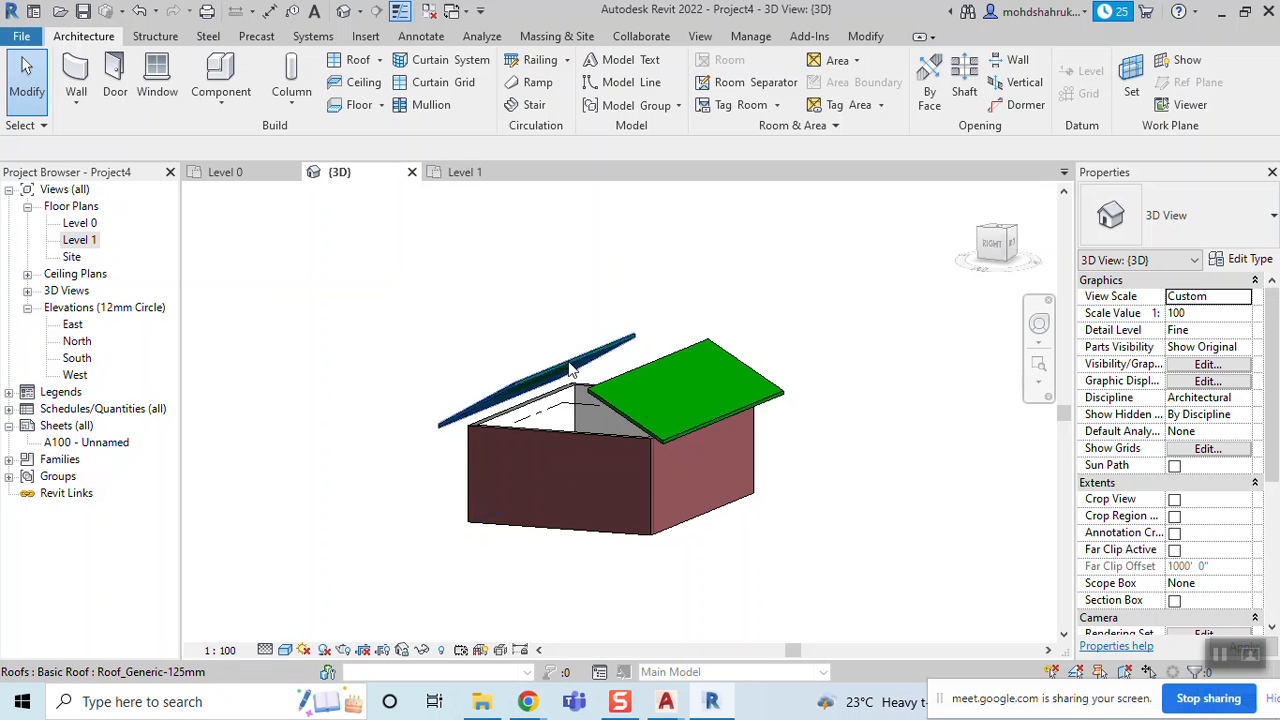
{"action": "middle_click_drag", "start_coordinate": [625, 432], "coordinate": [694, 449], "text": "shift"}
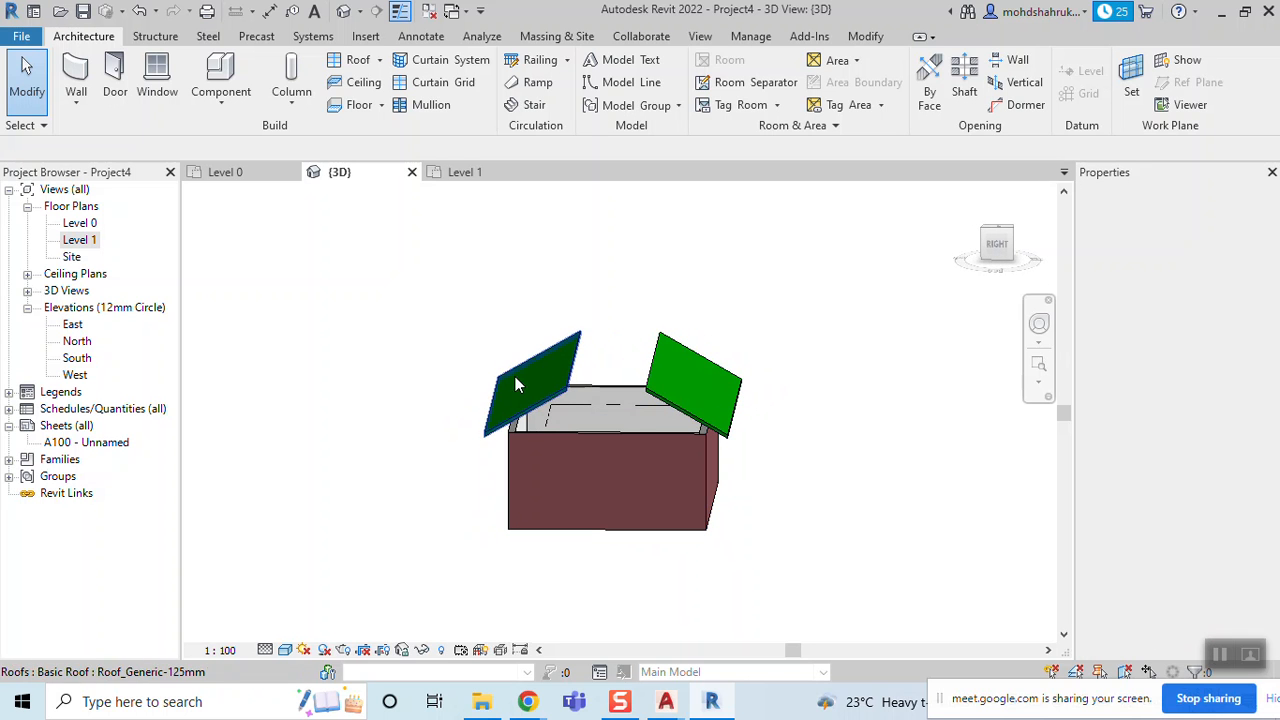
{"action": "middle_click_drag", "start_coordinate": [667, 342], "coordinate": [600, 440], "text": "shift"}
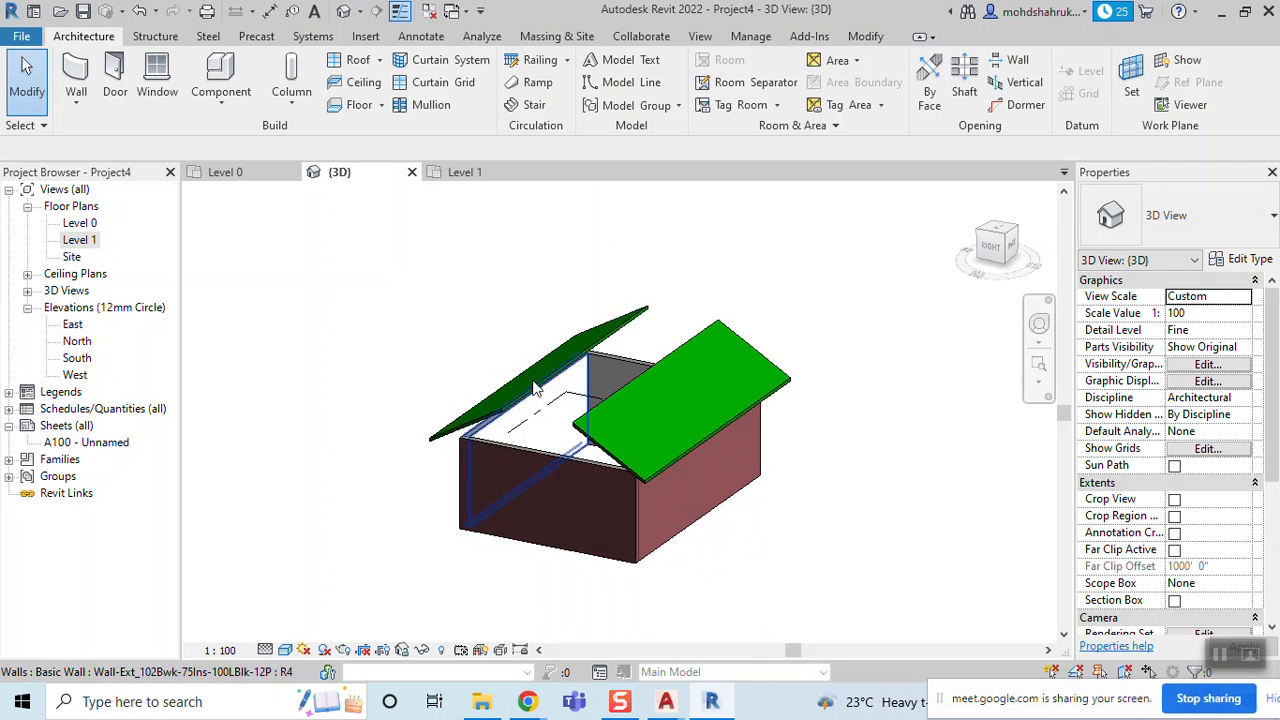
On Level 1, sketch a rectangular roof footprint filling the gap between the inner edges of the two roofs, about 41'-9" by 15'-7"
{"action": "double_click", "coordinate": [80, 240]}
{"action": "middle_click_drag", "start_coordinate": [686, 409], "coordinate": [623, 429]}
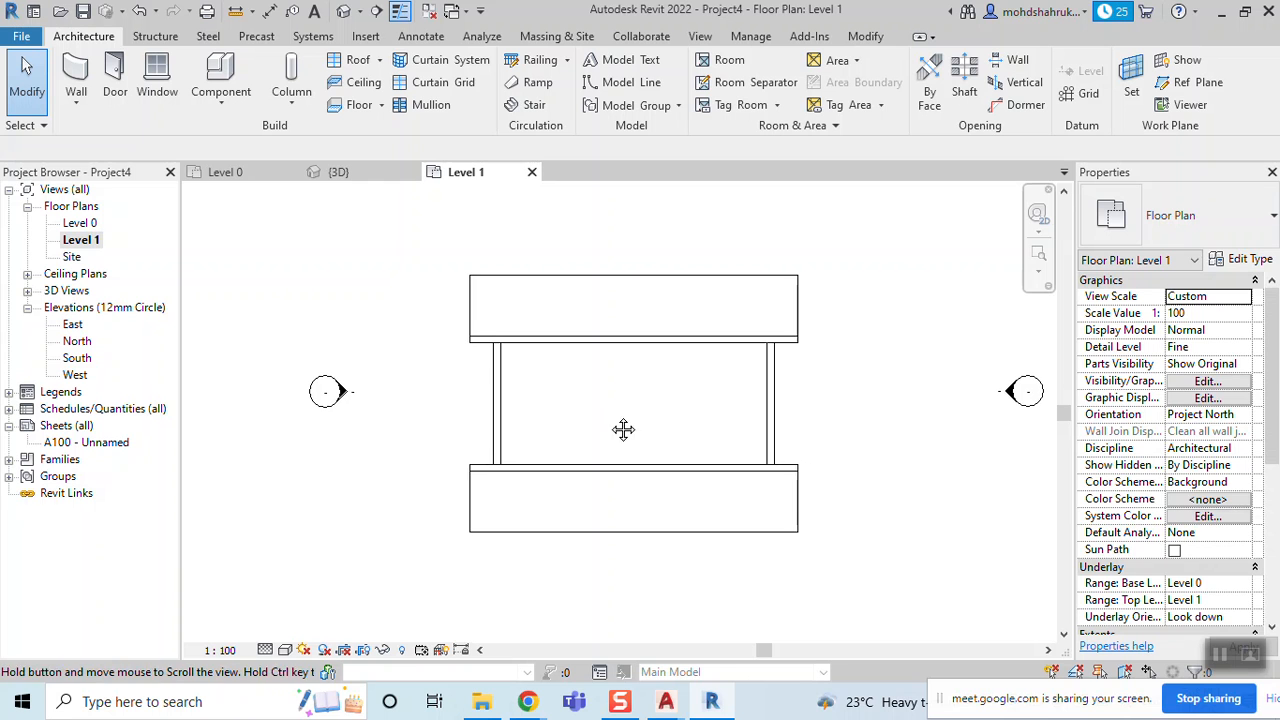
{"action": "left_click", "coordinate": [358, 60]}
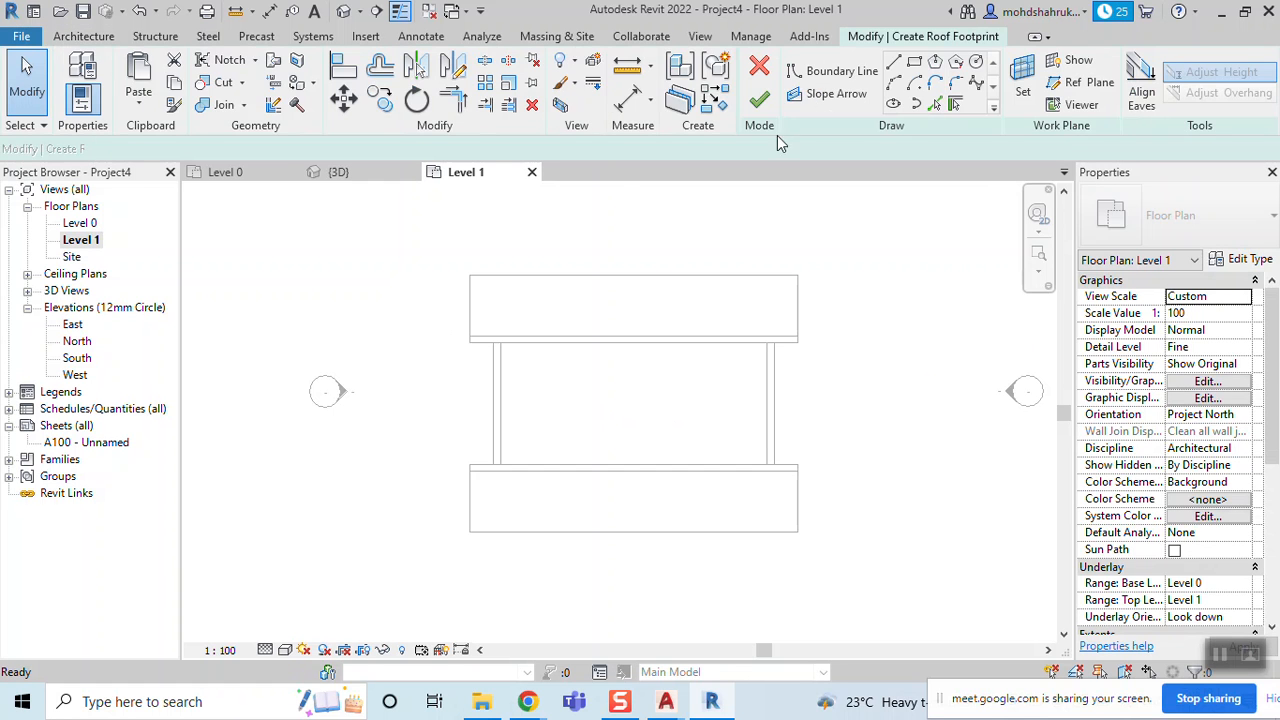
{"action": "left_click", "coordinate": [914, 65]}
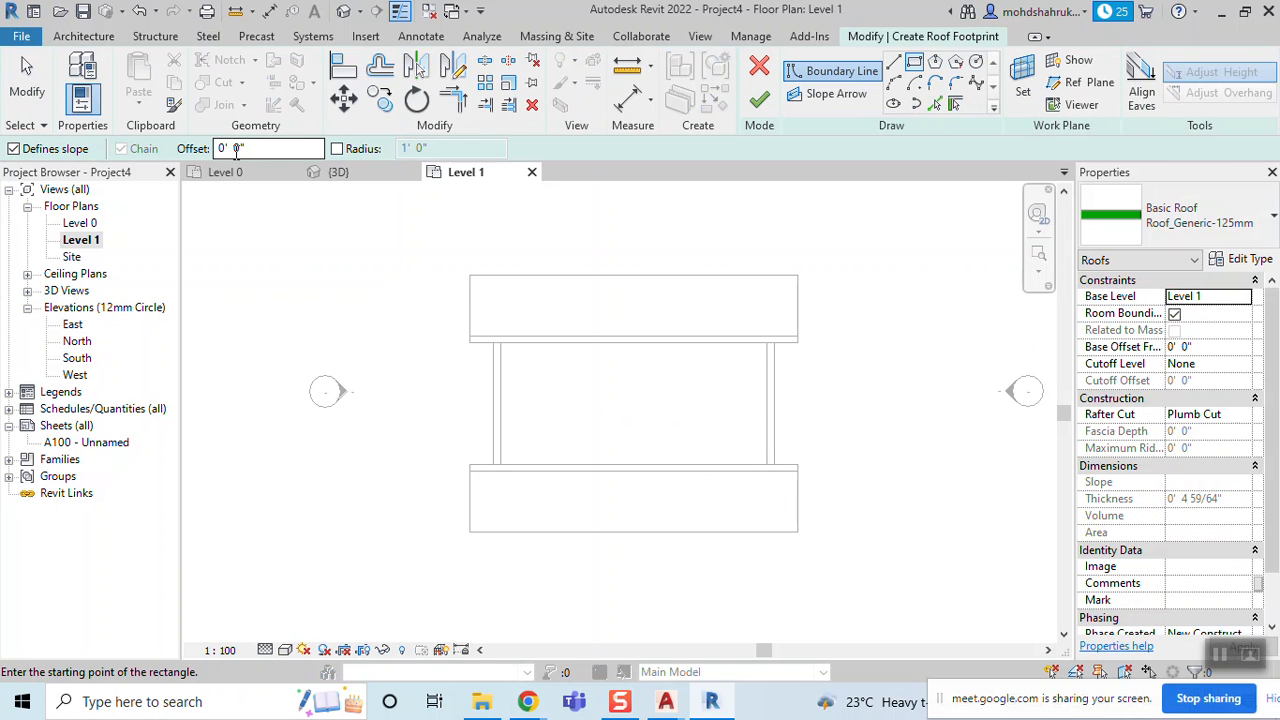
{"action": "left_click", "coordinate": [469, 343]}
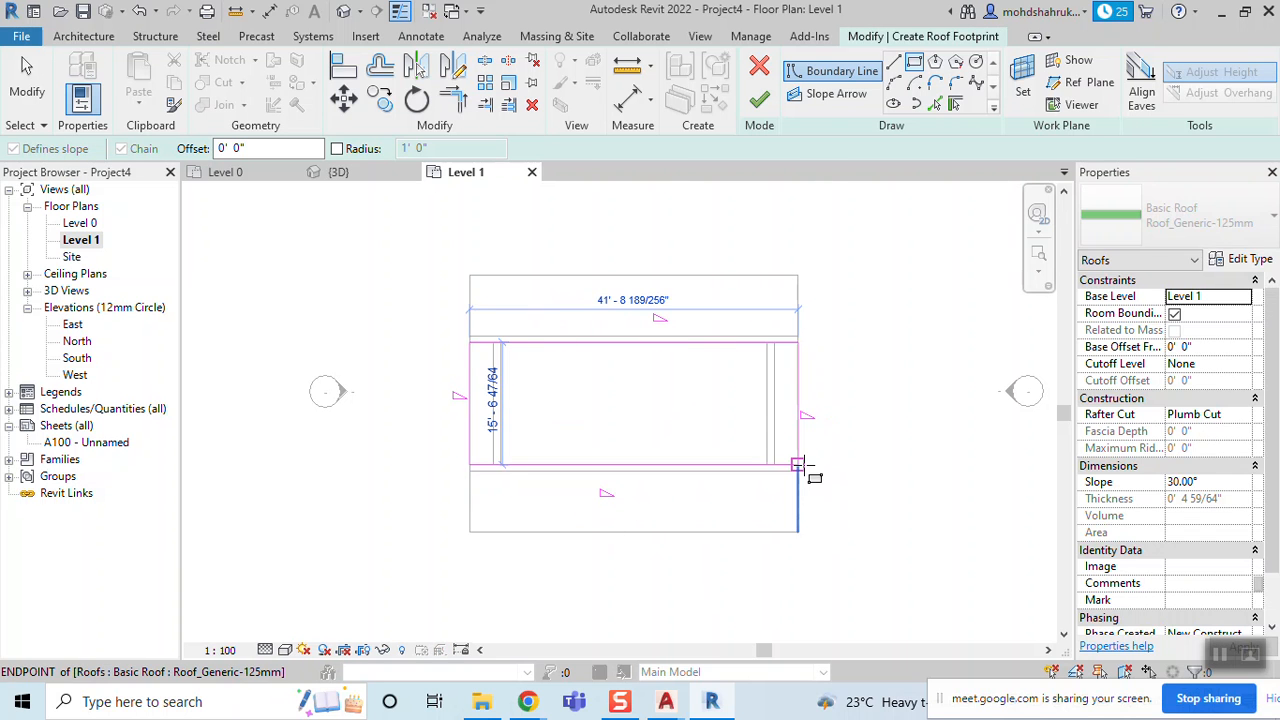
{"action": "left_click", "coordinate": [797, 464]}
{"action": "key", "text": "Escape"}
{"action": "key", "text": "Escape"}
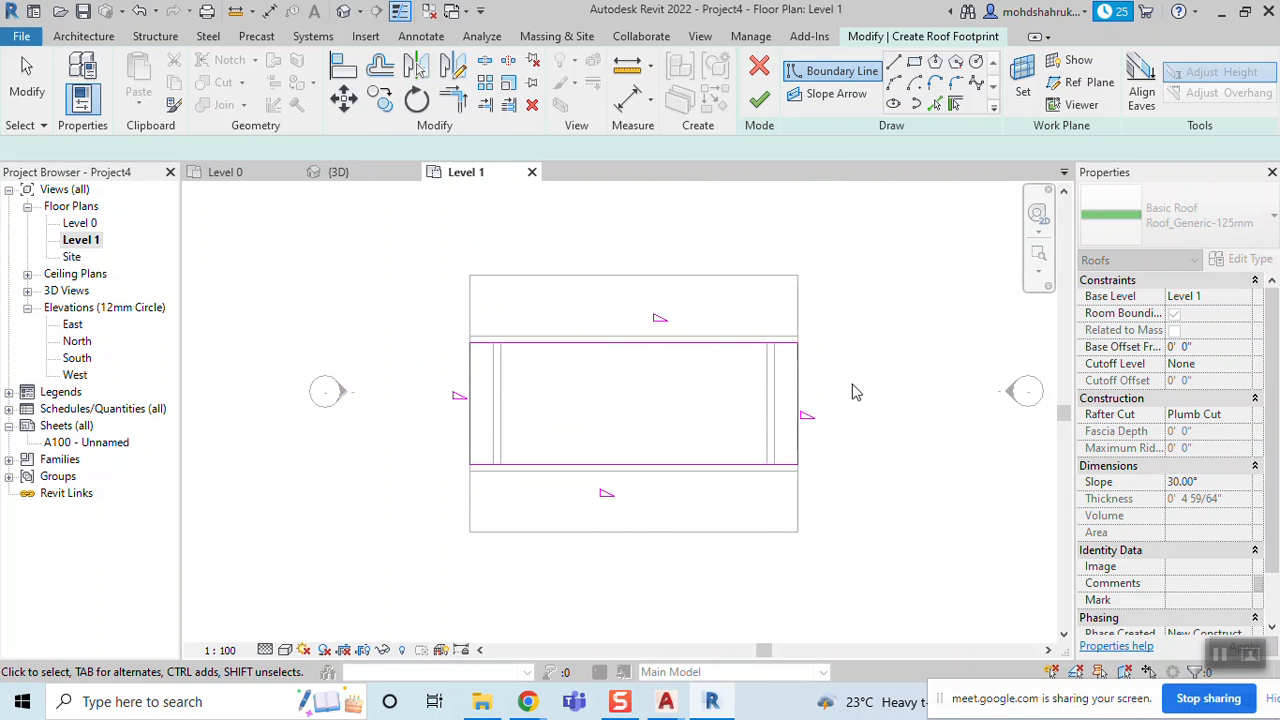
Turn off the slope of both side boundary lines of the middle footprint and finish the roof
{"action": "left_click_drag", "start_coordinate": [432, 423], "coordinate": [408, 423]}
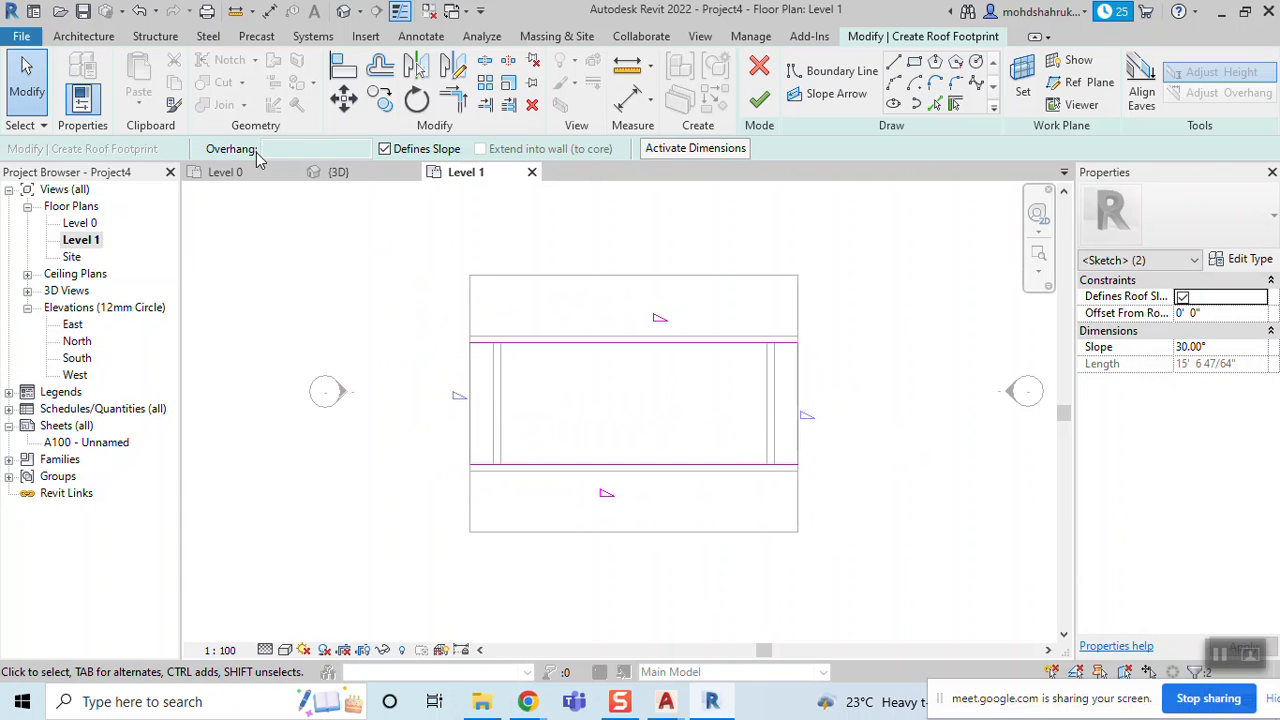
{"action": "left_click", "coordinate": [759, 99]}
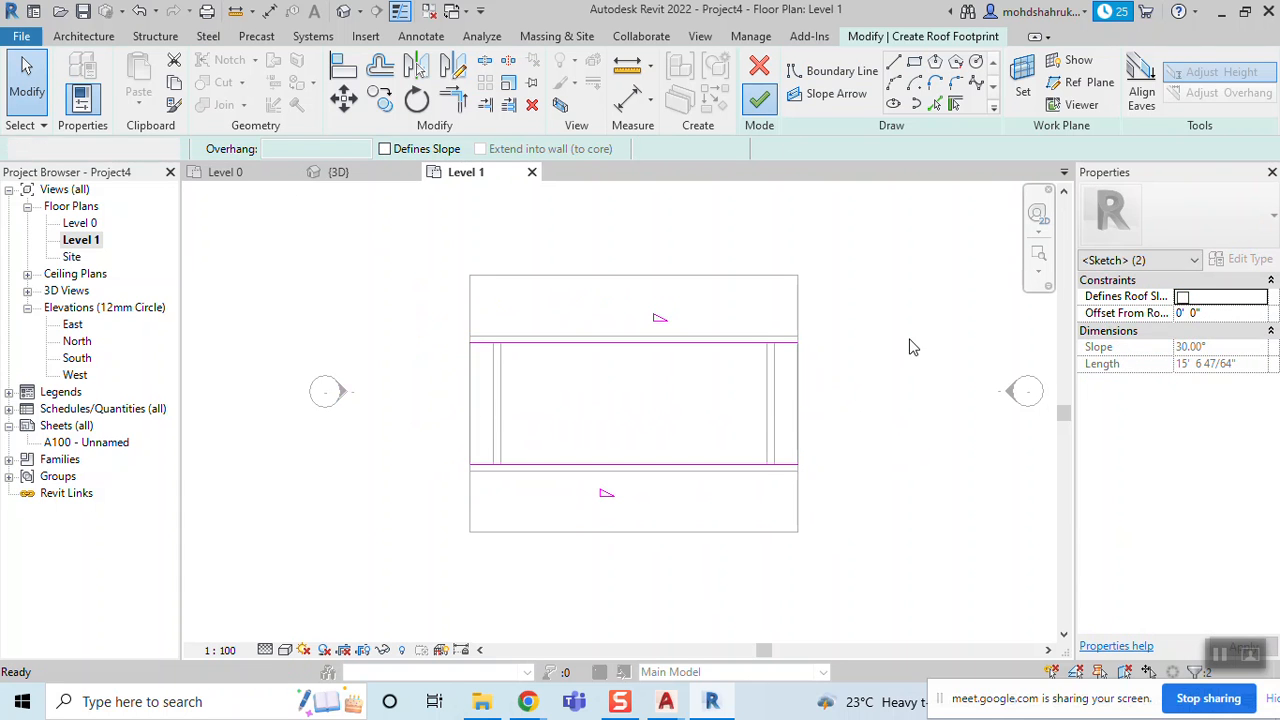
{"action": "left_click", "coordinate": [700, 611]}
{"action": "middle_click_drag", "start_coordinate": [693, 640], "coordinate": [726, 612]}
{"action": "scroll", "coordinate": [726, 612], "scroll_direction": "down", "scroll_amount": 1}
In the 3D view's right-side orientation, move the middle gable roof 10' straight up
{"action": "left_click", "coordinate": [358, 177]}
{"action": "middle_click_drag", "start_coordinate": [550, 451], "coordinate": [620, 417], "text": "shift"}
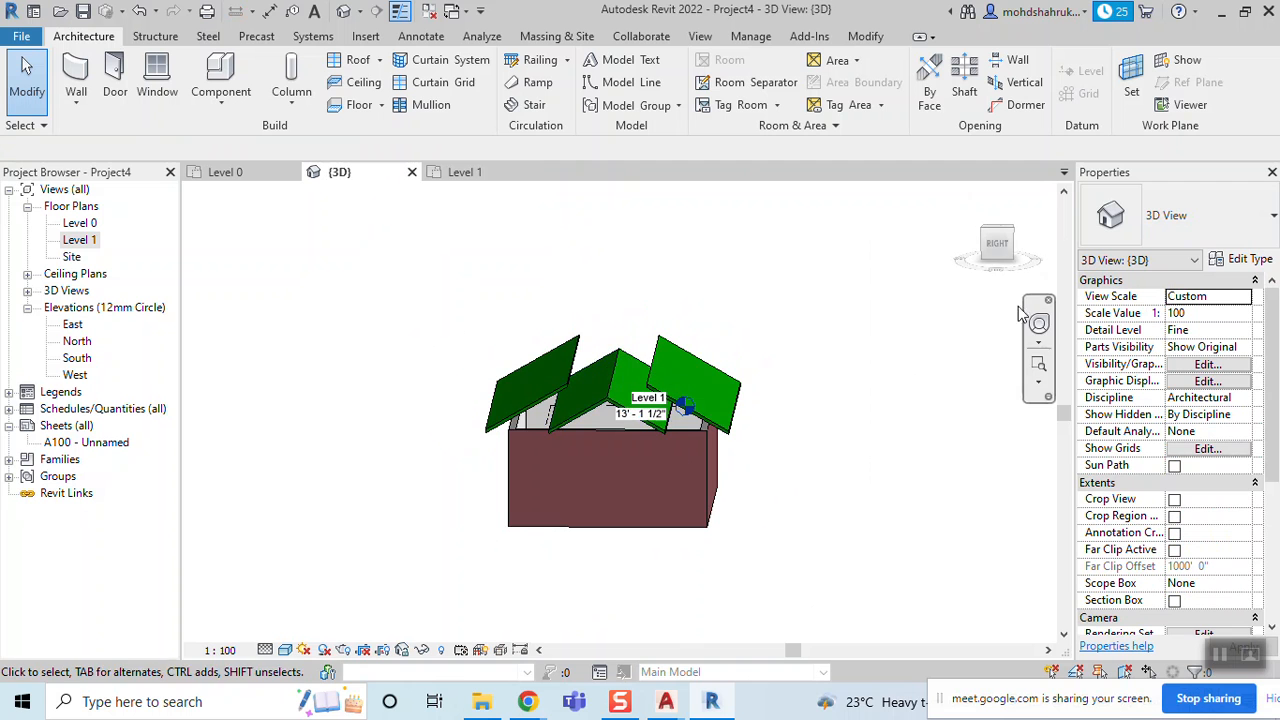
{"action": "left_click", "coordinate": [996, 246]}
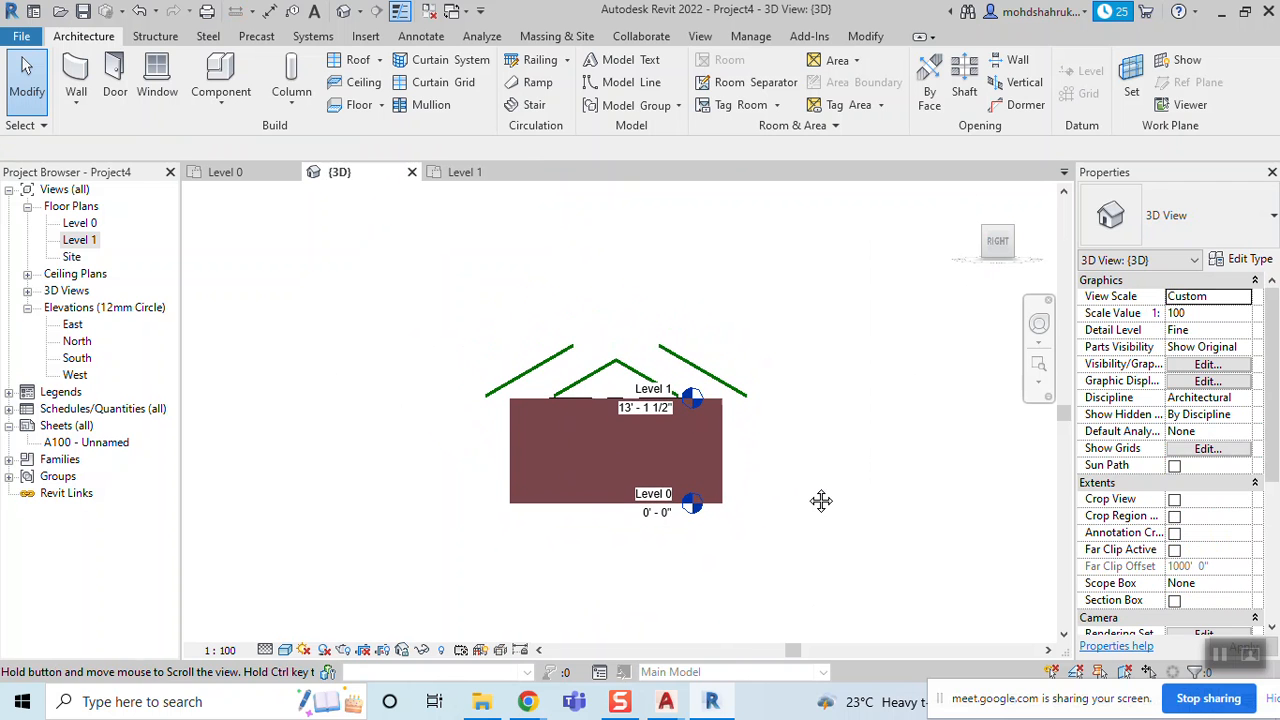
{"action": "left_click", "coordinate": [614, 372]}
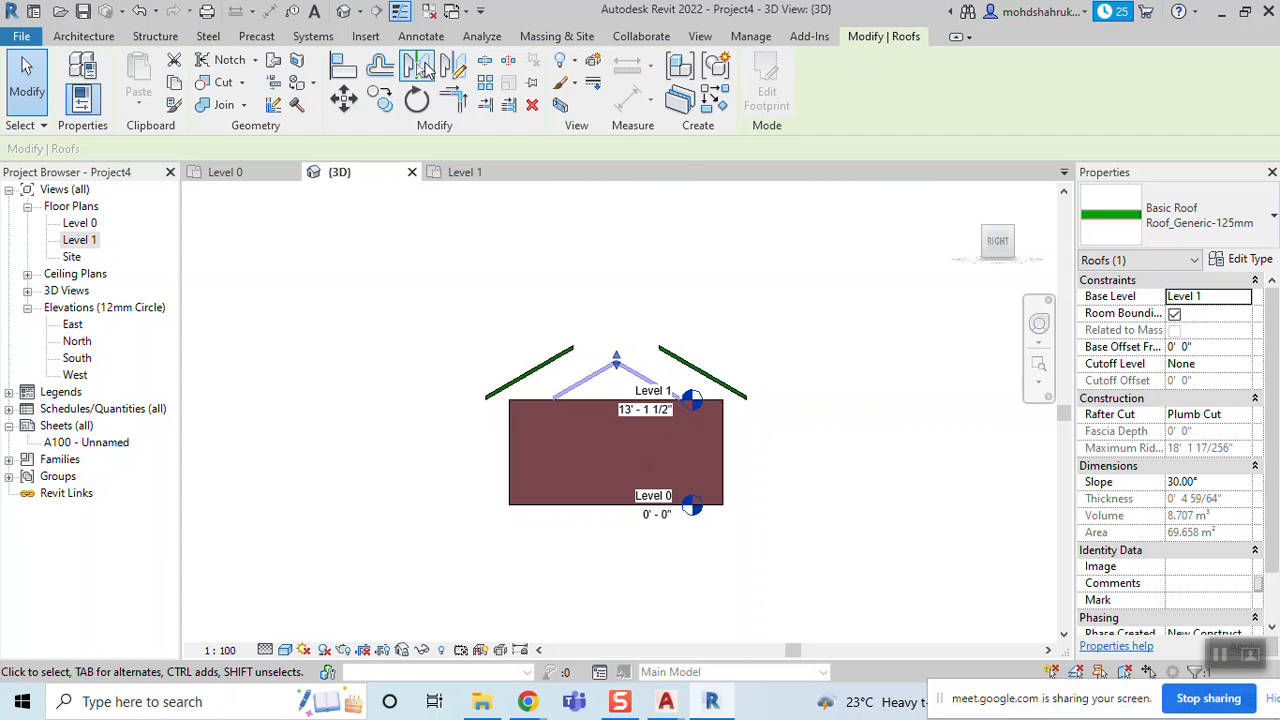
{"action": "left_click", "coordinate": [343, 107]}
{"action": "left_click", "coordinate": [548, 400]}
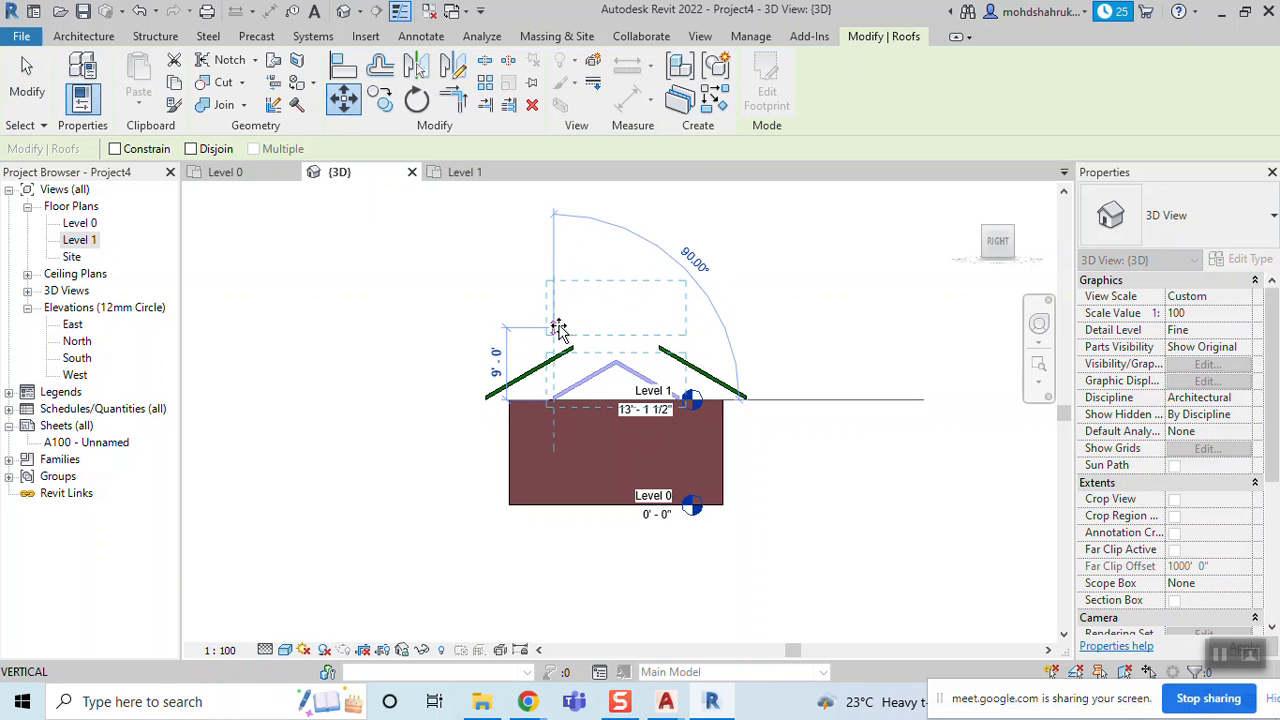
{"action": "left_click", "coordinate": [552, 320]}
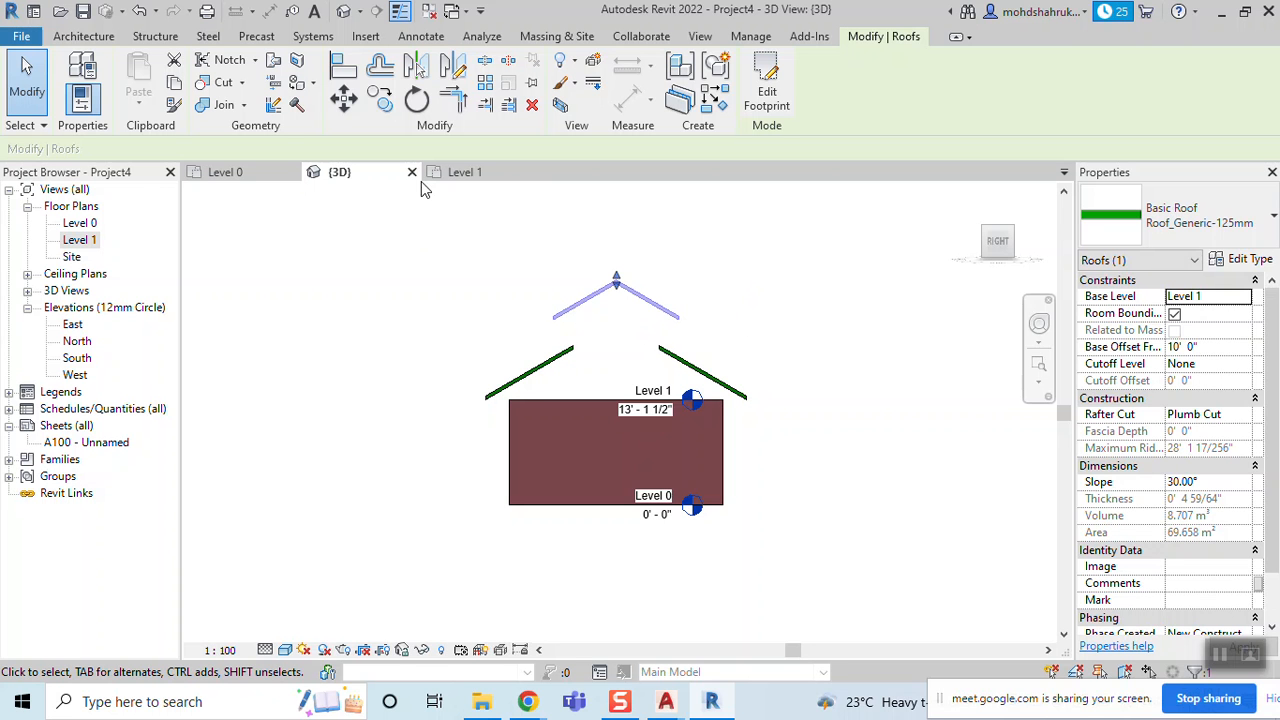
Move the middle gable roof straight down by about 1'-6"
{"action": "left_click", "coordinate": [343, 100]}
{"action": "scroll", "coordinate": [562, 330], "scroll_direction": "up", "scroll_amount": 3}
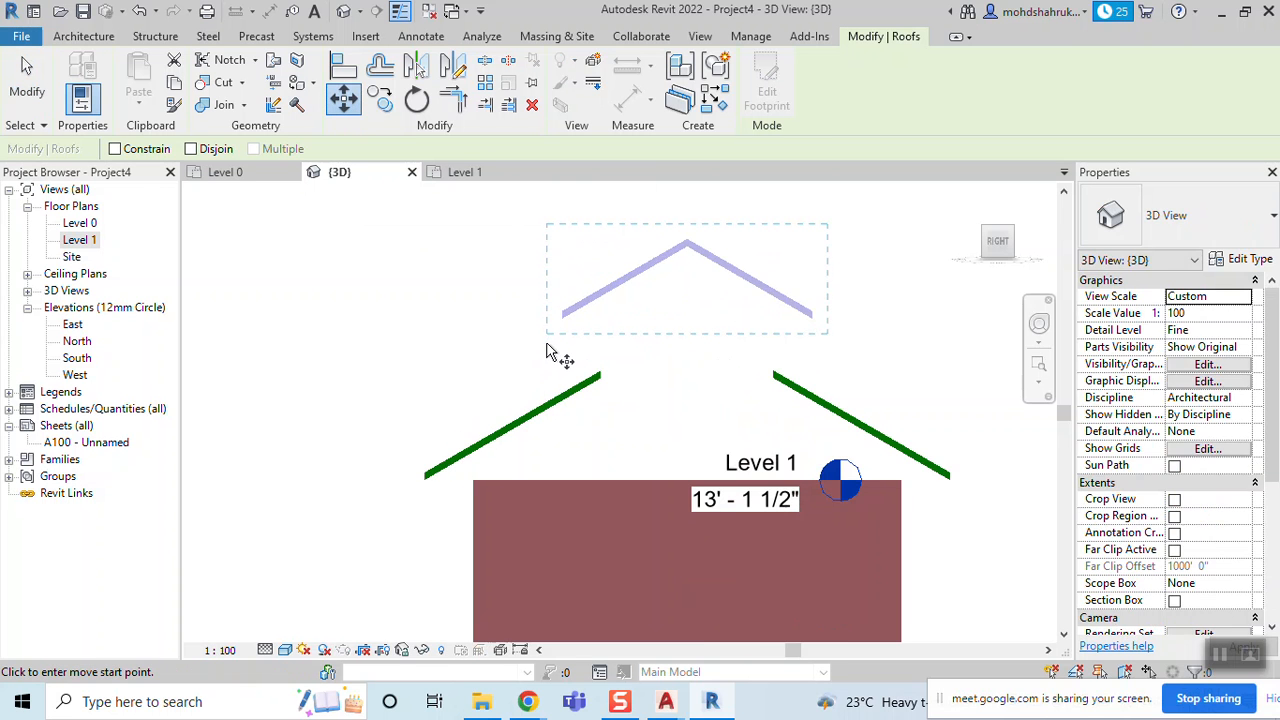
{"action": "left_click", "coordinate": [562, 322]}
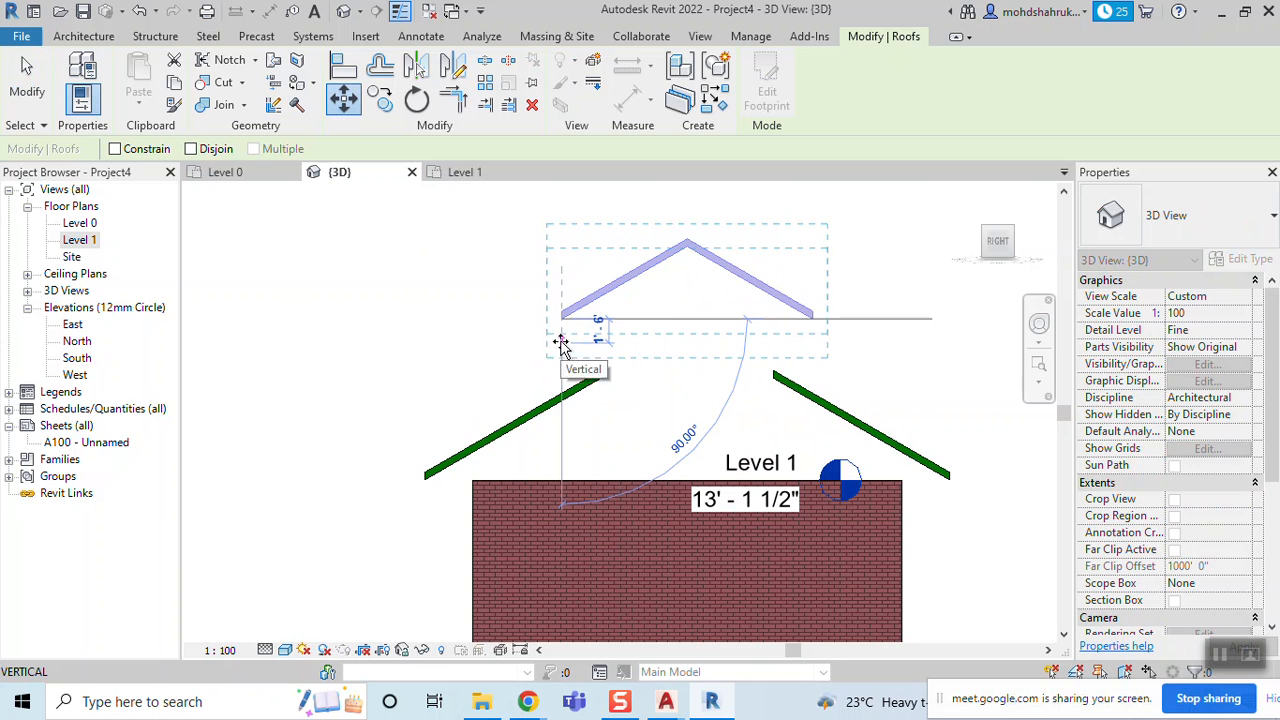
{"action": "left_click", "coordinate": [561, 344]}
{"action": "key", "text": "Escape"}
Attach the tops of the two short end walls to the raised middle gable roof
{"action": "mouse_move", "coordinate": [829, 316]}
{"action": "middle_mouse_down", "text": "shift"}
{"action": "mouse_move", "coordinate": [810, 438]}
{"action": "mouse_move", "coordinate": [691, 380]}
{"action": "mouse_move", "coordinate": [390, 311]}
{"action": "mouse_move", "coordinate": [426, 314]}
{"action": "mouse_move", "coordinate": [405, 316]}
{"action": "middle_mouse_up", "text": "shift"}
{"action": "left_click", "coordinate": [655, 468]}
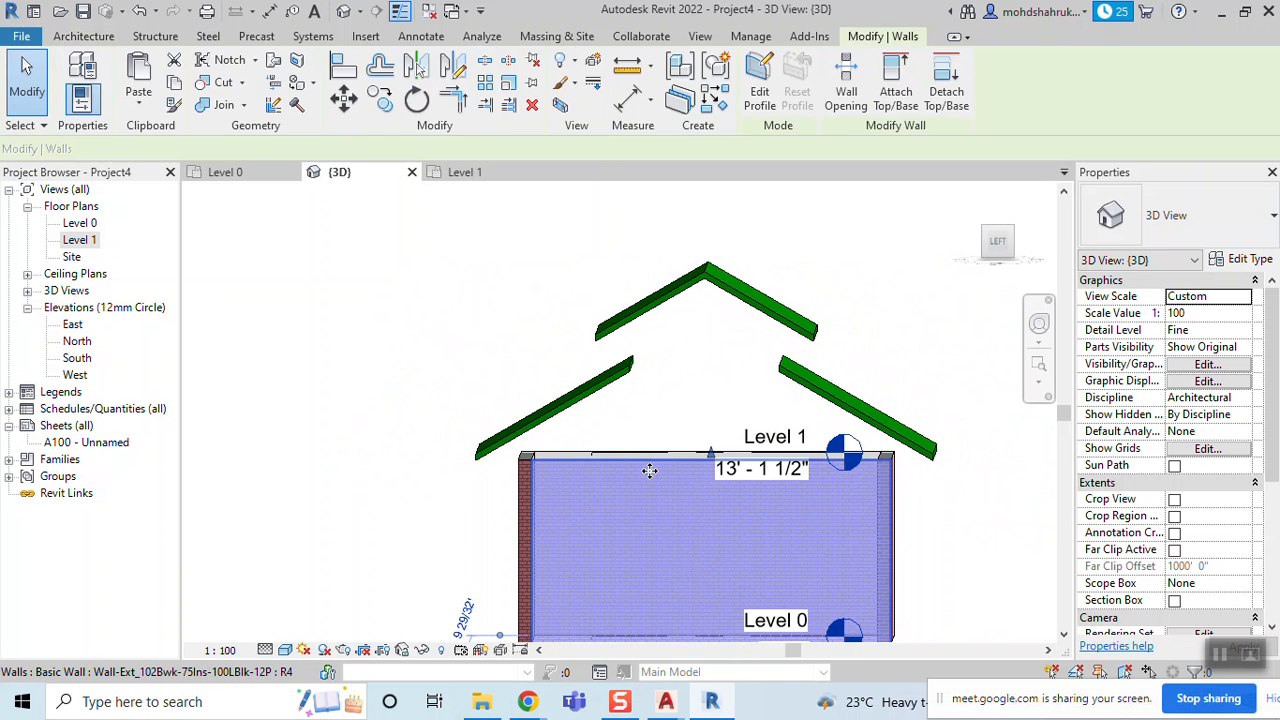
{"action": "middle_click_drag", "start_coordinate": [700, 400], "coordinate": [676, 348], "text": "shift"}
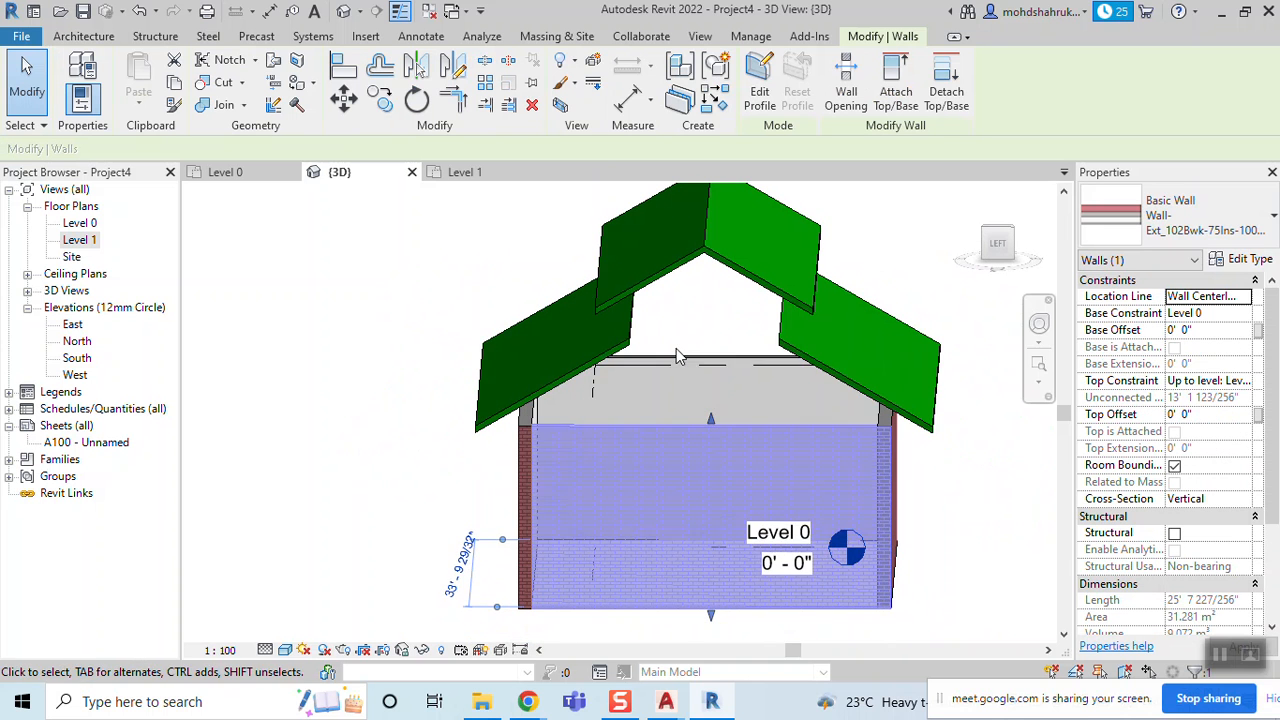
{"action": "left_click", "coordinate": [671, 362]}
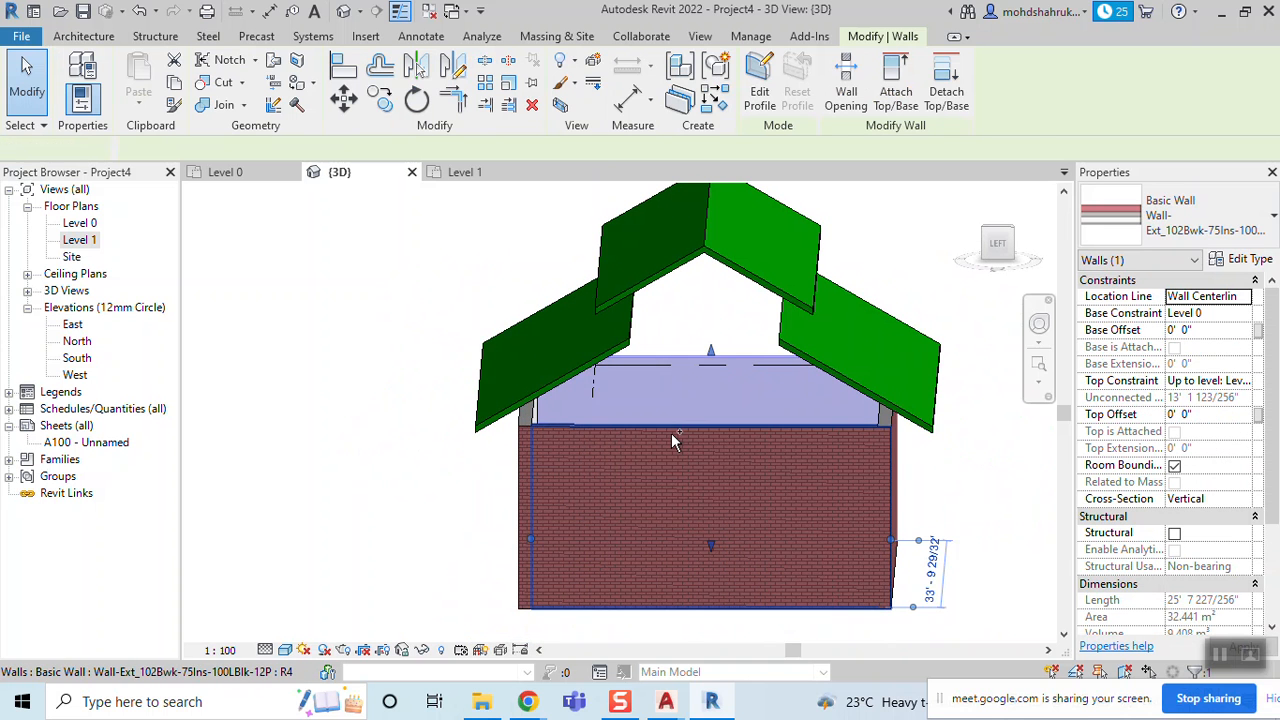
{"action": "left_click", "coordinate": [673, 438]}
{"action": "left_click", "coordinate": [897, 98]}
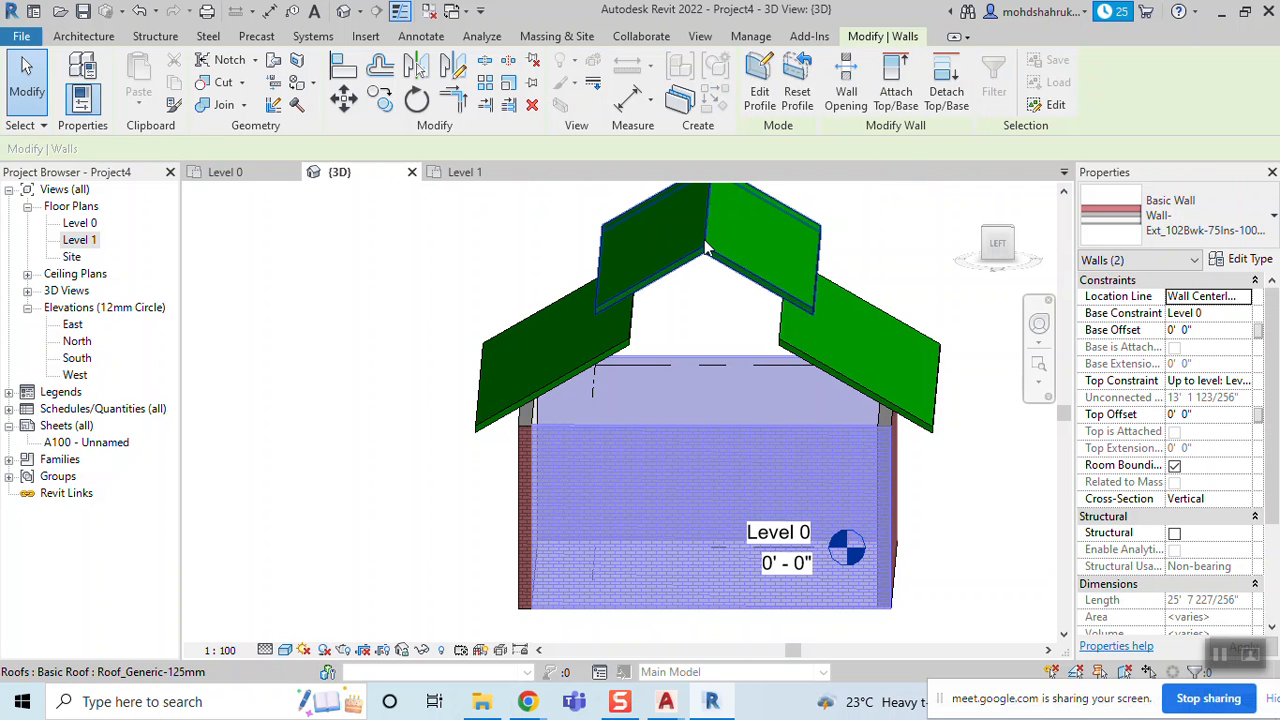
{"action": "left_click", "coordinate": [830, 320]}
{"action": "middle_click_drag", "start_coordinate": [971, 563], "coordinate": [960, 486], "text": "shift"}
{"action": "left_click", "coordinate": [923, 491]}
{"action": "middle_click_drag", "start_coordinate": [798, 373], "coordinate": [797, 395], "text": "shift"}
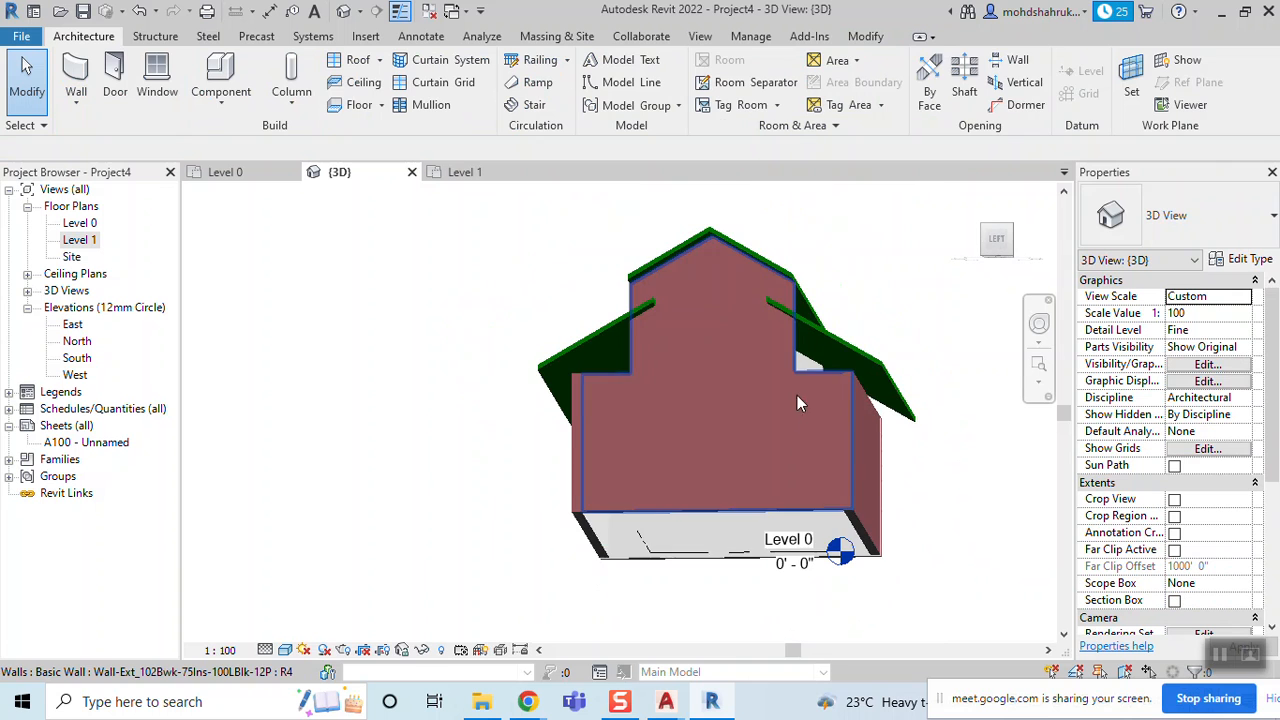
Select the three crosswise walls and attach their tops to the right-hand lower roof slope
{"action": "left_click", "coordinate": [808, 398]}
{"action": "left_click", "coordinate": [714, 548]}
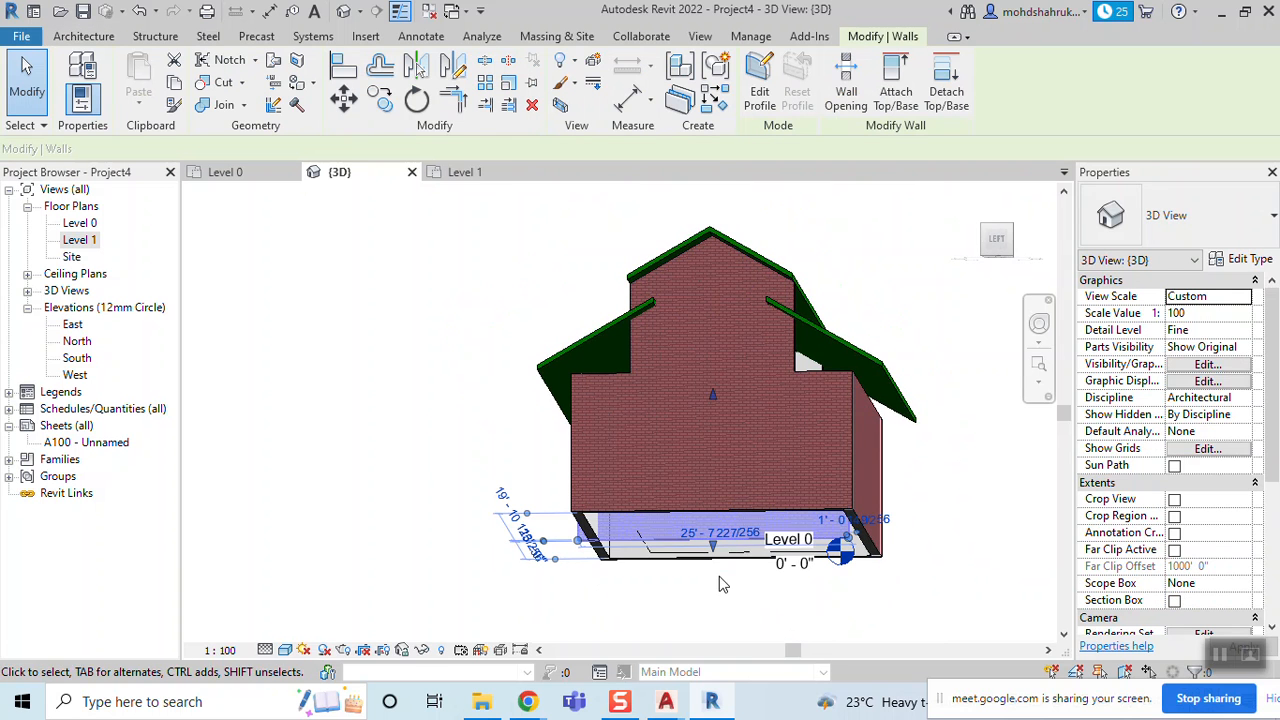
{"action": "left_click", "coordinate": [681, 508], "text": "ctrl"}
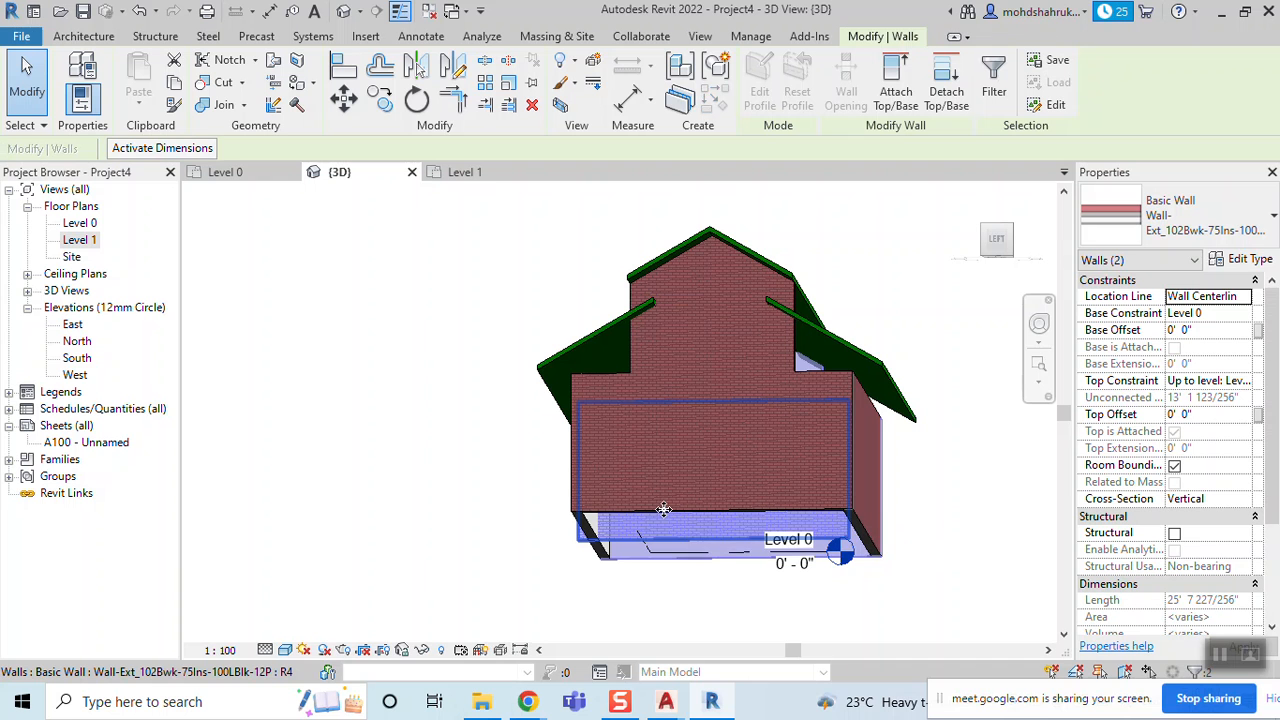
{"action": "left_click", "coordinate": [677, 503], "text": "ctrl"}
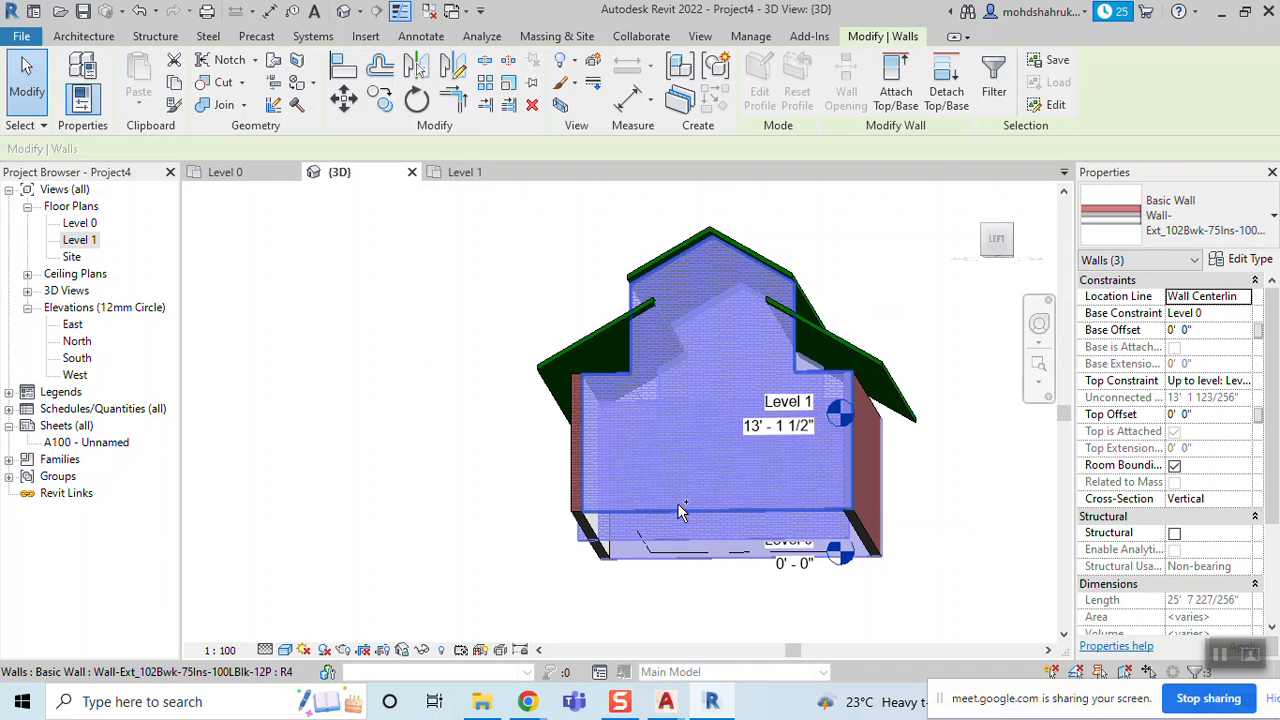
{"action": "left_click", "coordinate": [896, 104]}
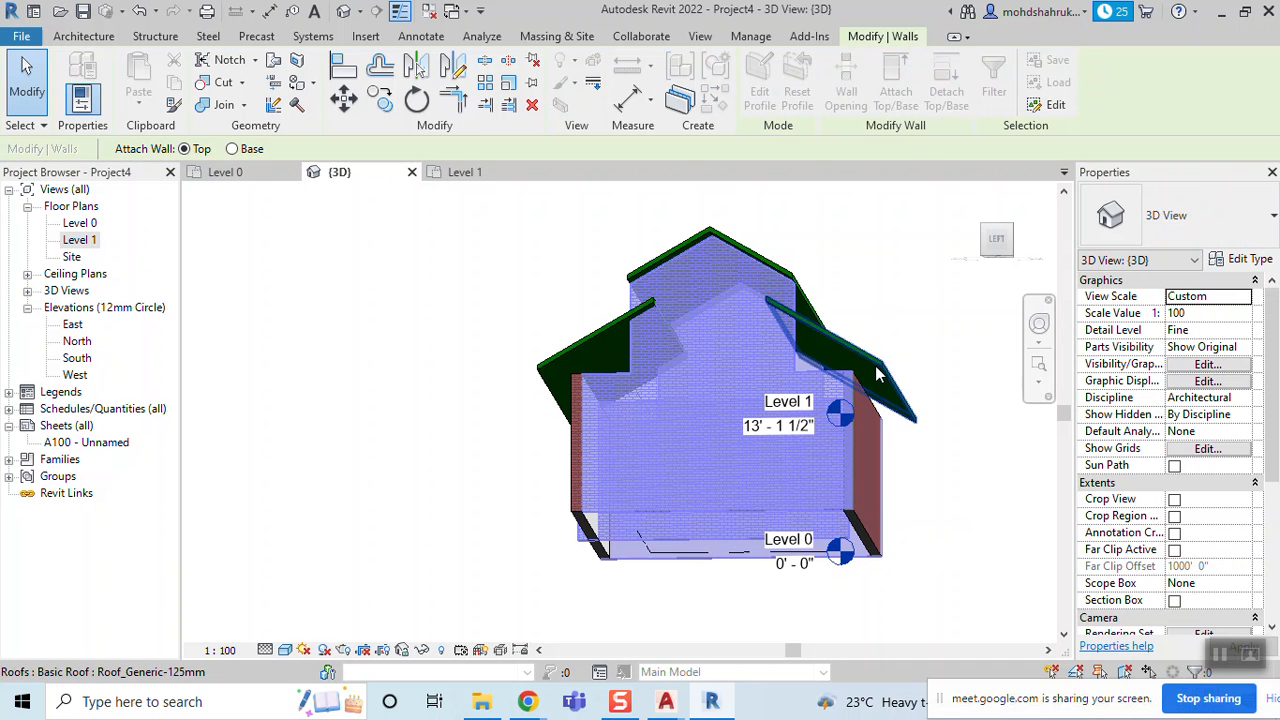
{"action": "left_click", "coordinate": [968, 493]}
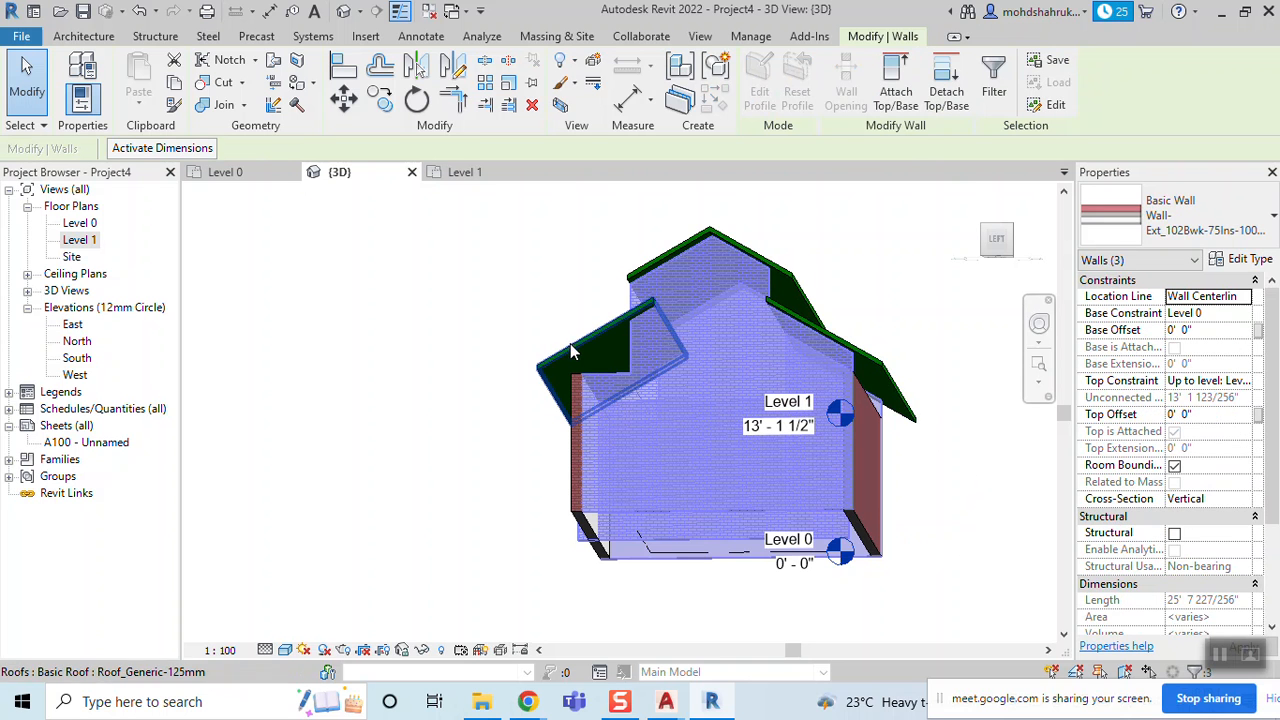
Attach the tops of the same crosswise walls to the opposite lower roof slope
{"action": "left_click", "coordinate": [882, 102]}
{"action": "left_click", "coordinate": [560, 352]}
{"action": "left_click", "coordinate": [951, 506]}
{"action": "middle_click_drag", "start_coordinate": [951, 506], "coordinate": [845, 422], "text": "shift"}
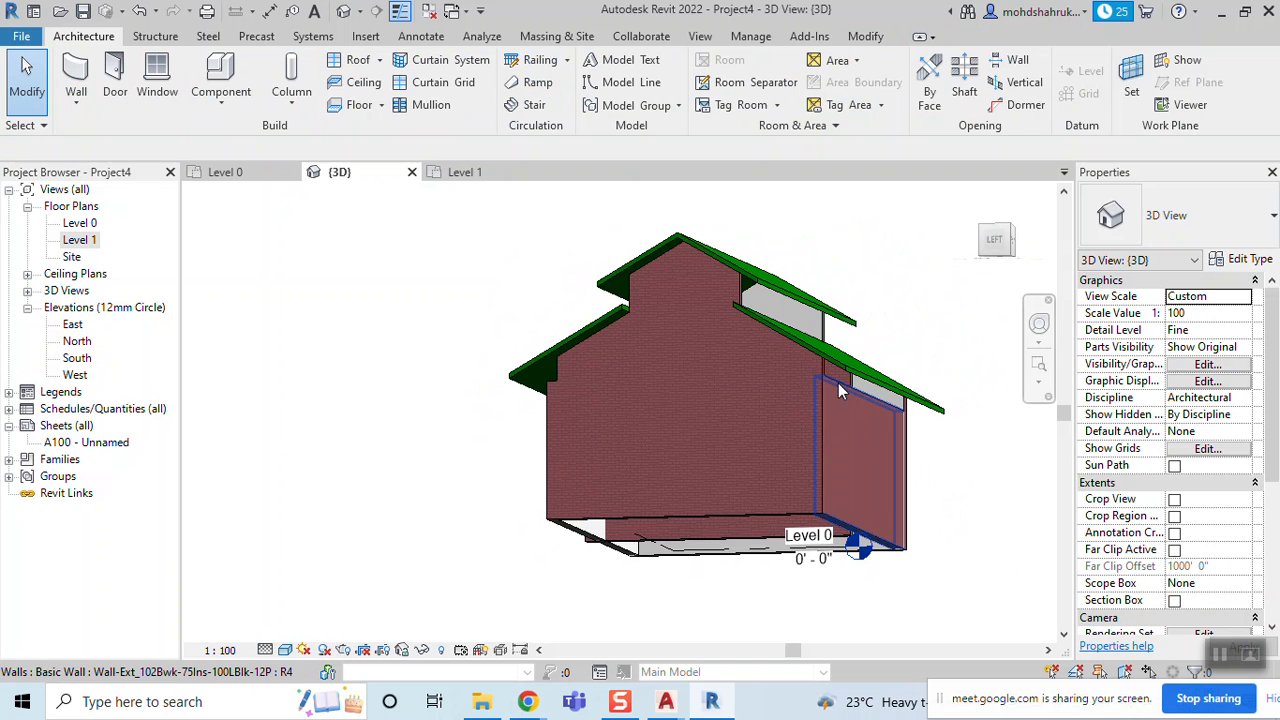
Try to attach the tops of both long side walls together to one lower roof slope
{"action": "left_click", "coordinate": [878, 505]}
{"action": "middle_click_drag", "start_coordinate": [925, 640], "coordinate": [706, 617], "text": "shift"}
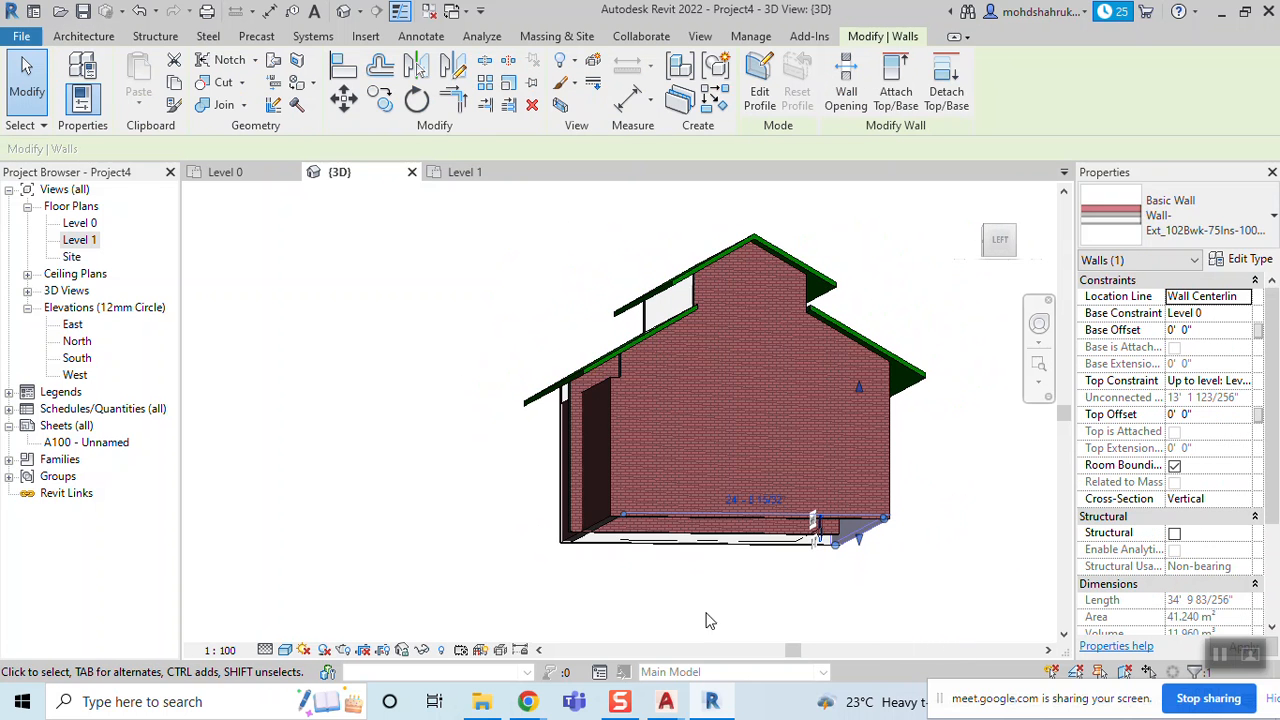
{"action": "left_click", "coordinate": [597, 530], "text": "ctrl"}
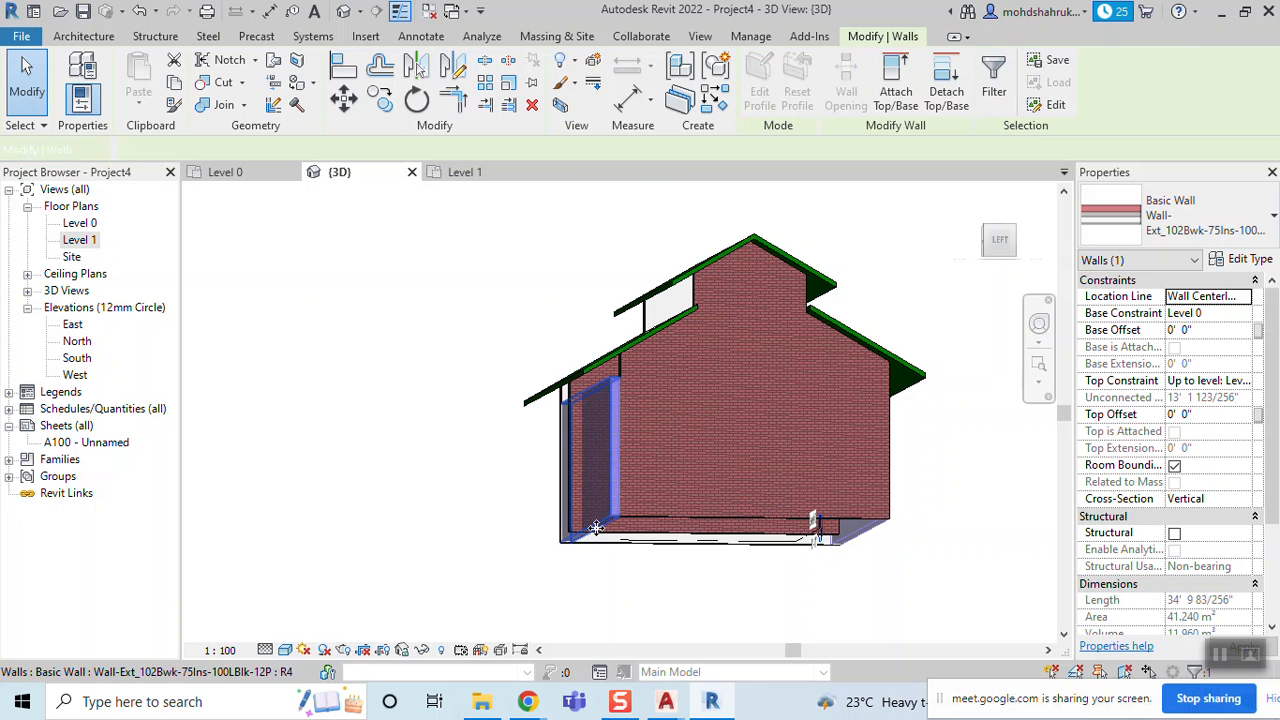
{"action": "left_click", "coordinate": [896, 112]}
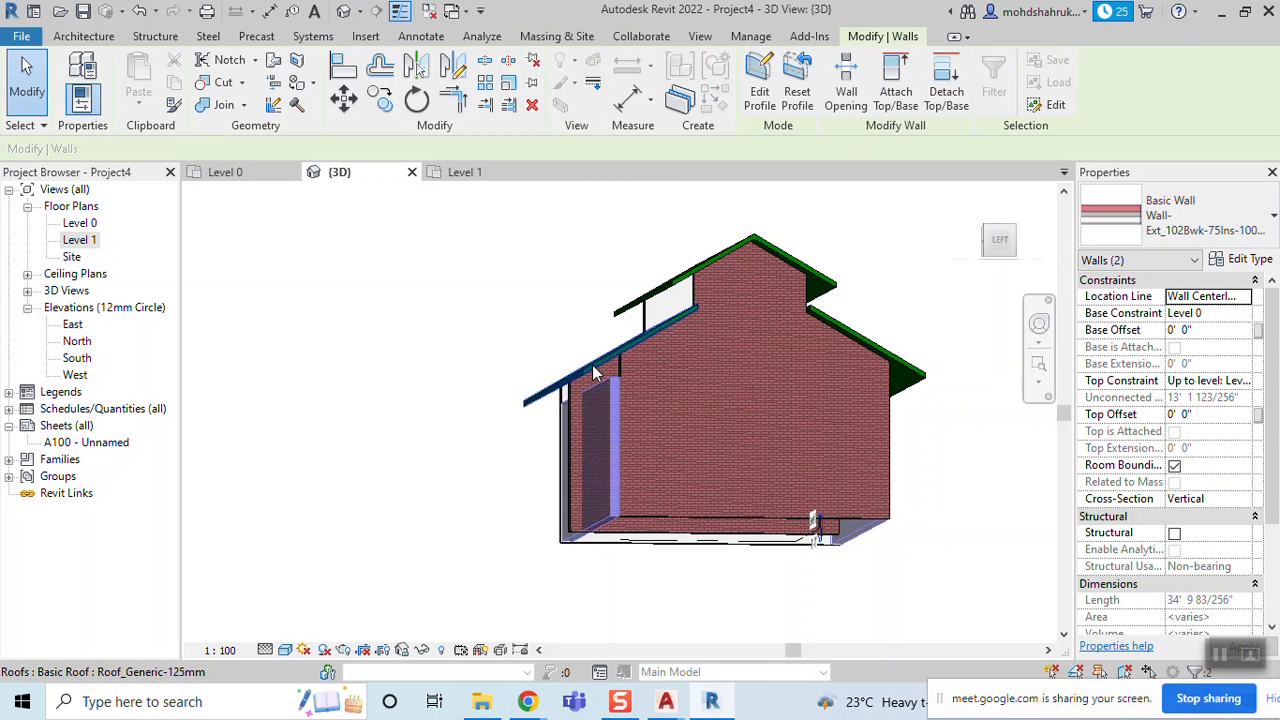
{"action": "left_click", "coordinate": [600, 360]}
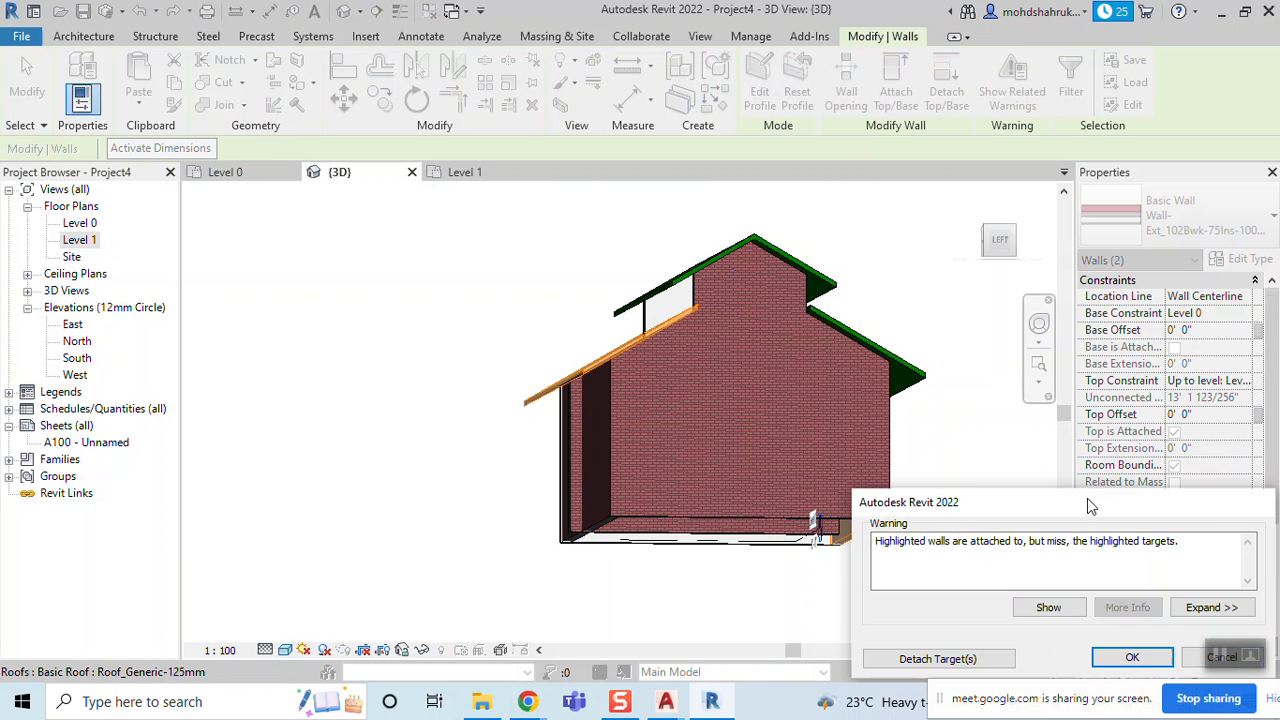
{"action": "left_click", "coordinate": [1097, 612]}
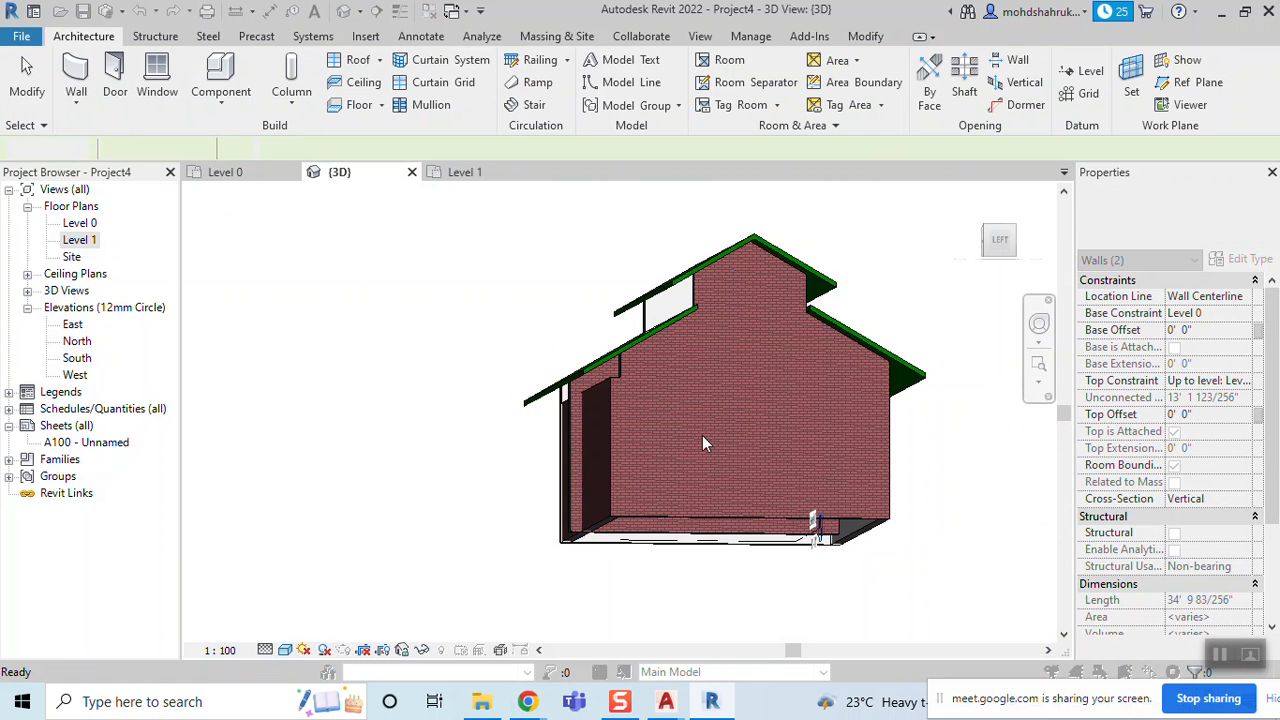
Attach the top of one long side wall to the lower roof slope directly above it
{"action": "middle_click_drag", "start_coordinate": [745, 419], "coordinate": [818, 418], "text": "shift"}
{"action": "left_click", "coordinate": [814, 408]}
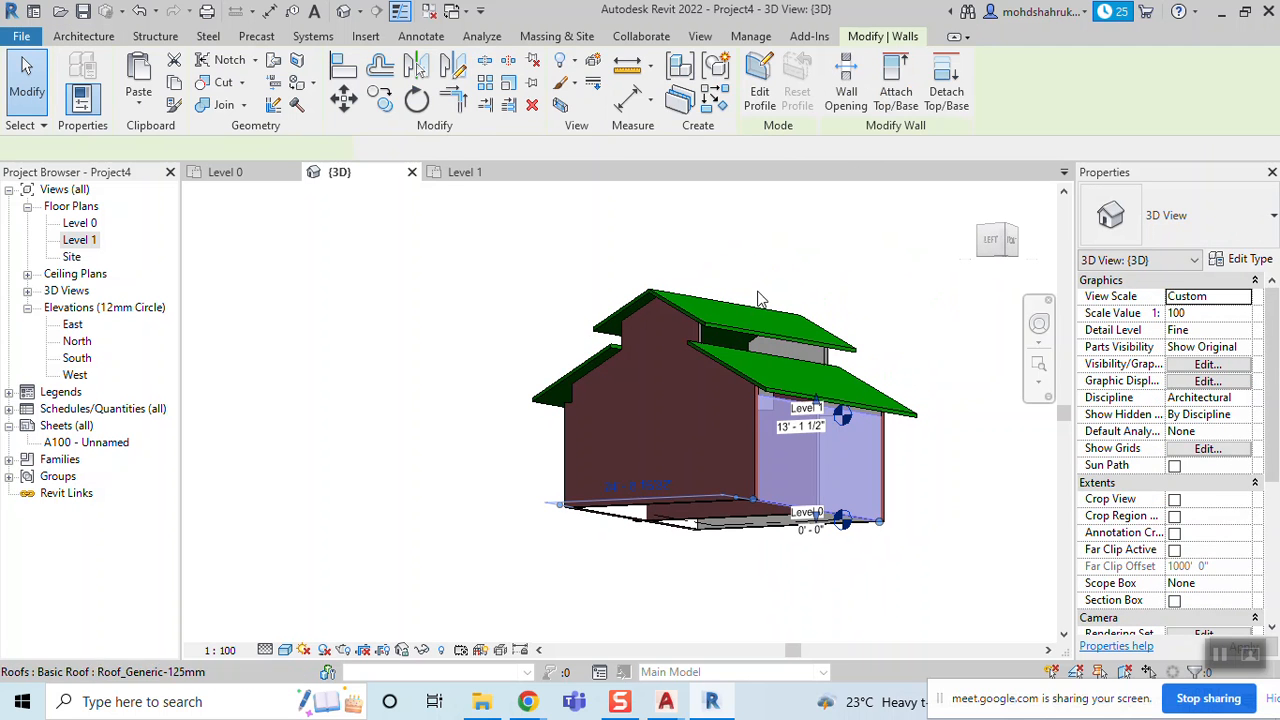
{"action": "left_click", "coordinate": [895, 100]}
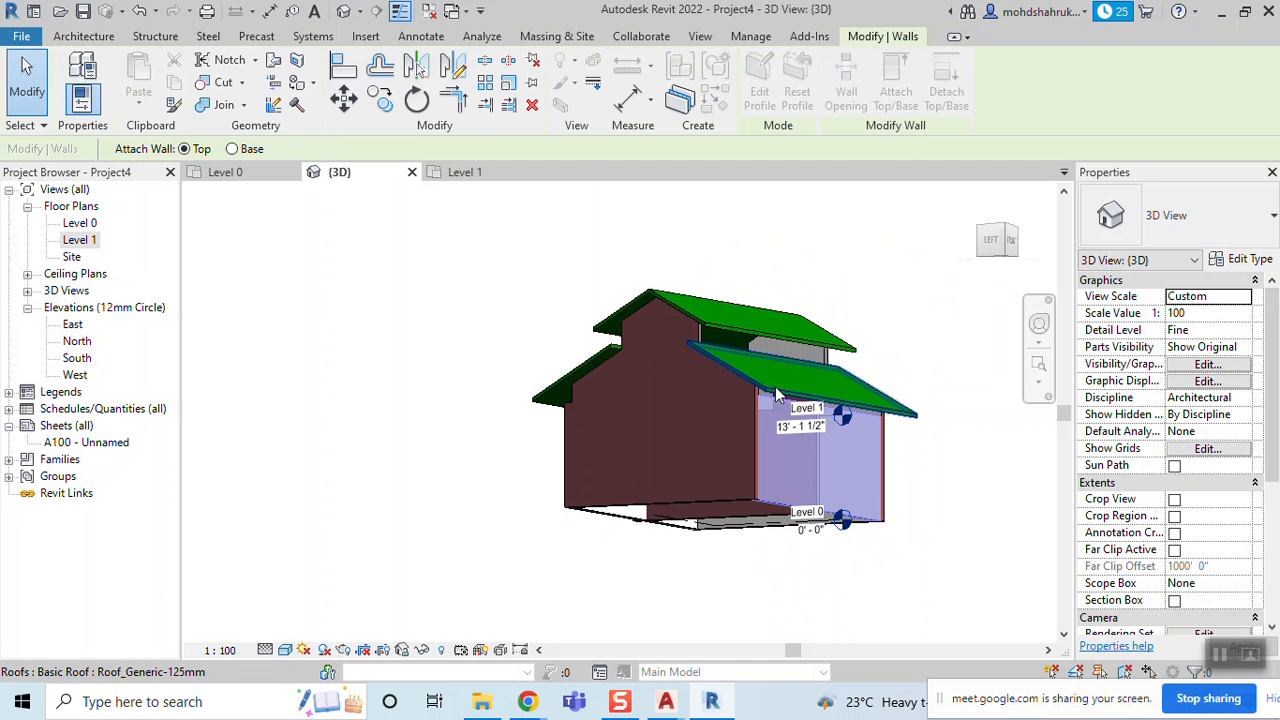
{"action": "left_click", "coordinate": [948, 362]}
Attach the top of the opposite long side wall to the lower roof slope on its own side
{"action": "middle_click_drag", "start_coordinate": [763, 443], "coordinate": [655, 383], "text": "shift"}
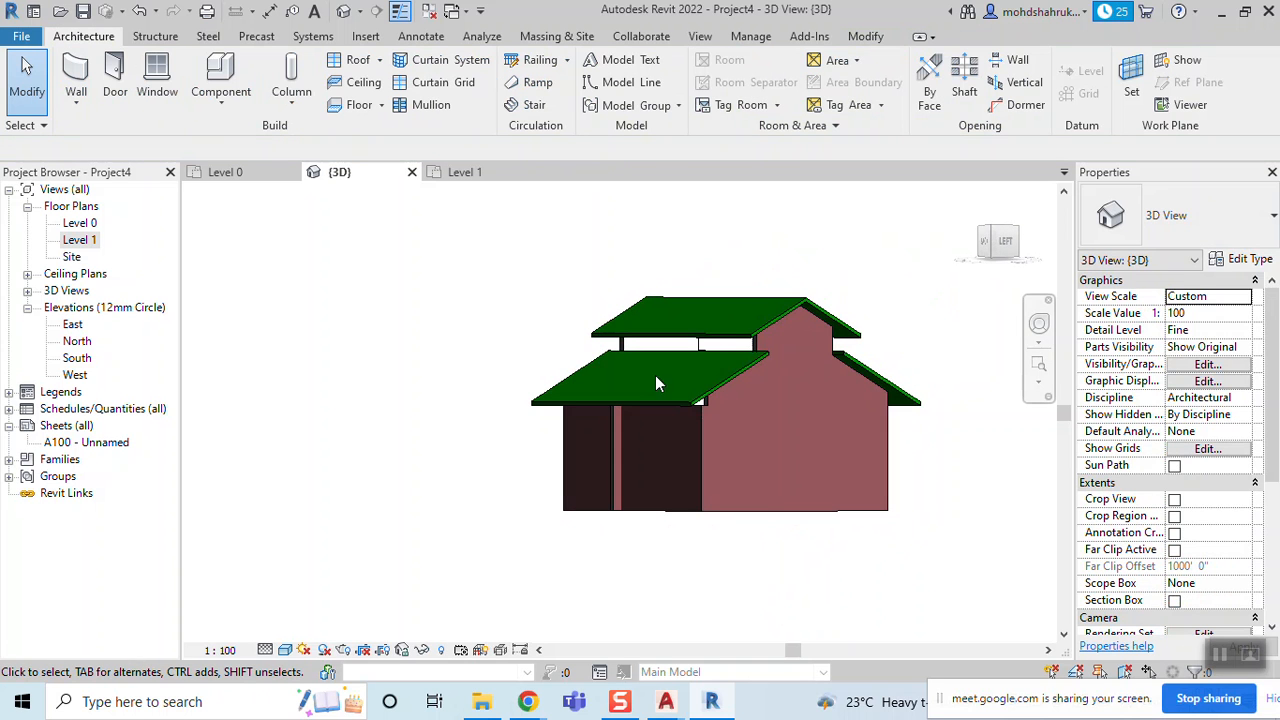
{"action": "left_click", "coordinate": [666, 416]}
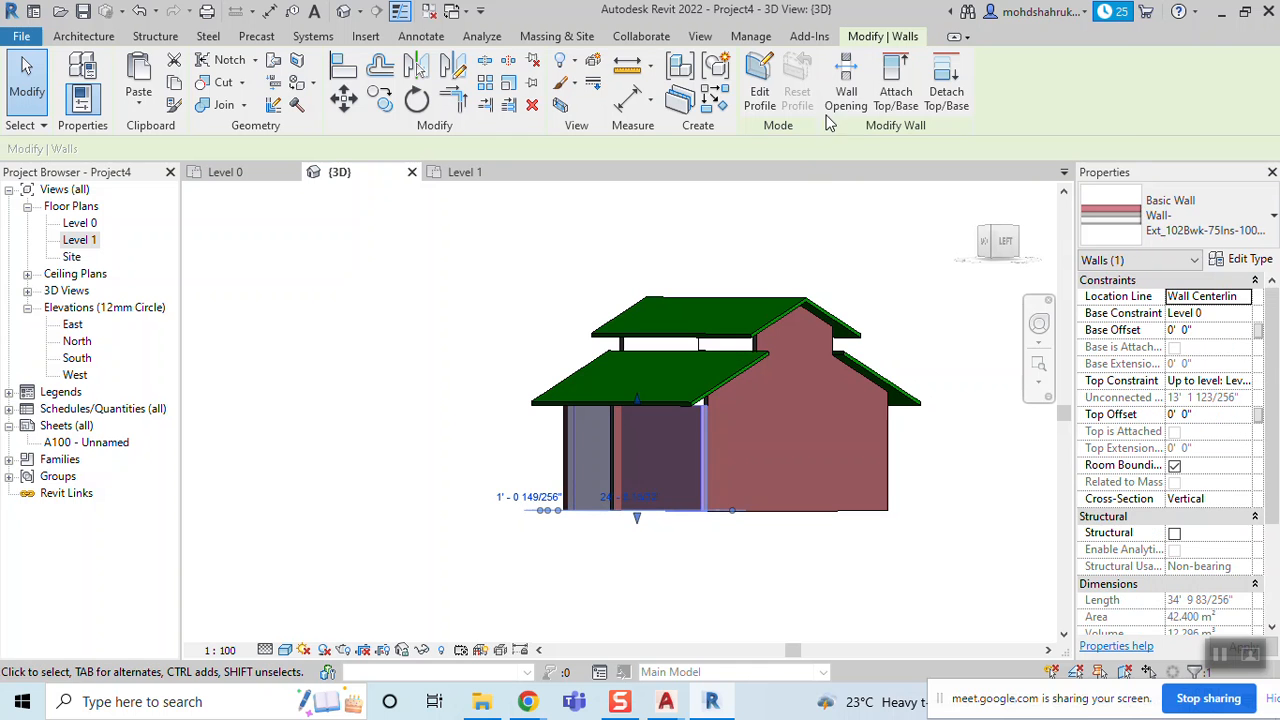
{"action": "left_click", "coordinate": [893, 100]}
{"action": "left_click", "coordinate": [632, 399]}
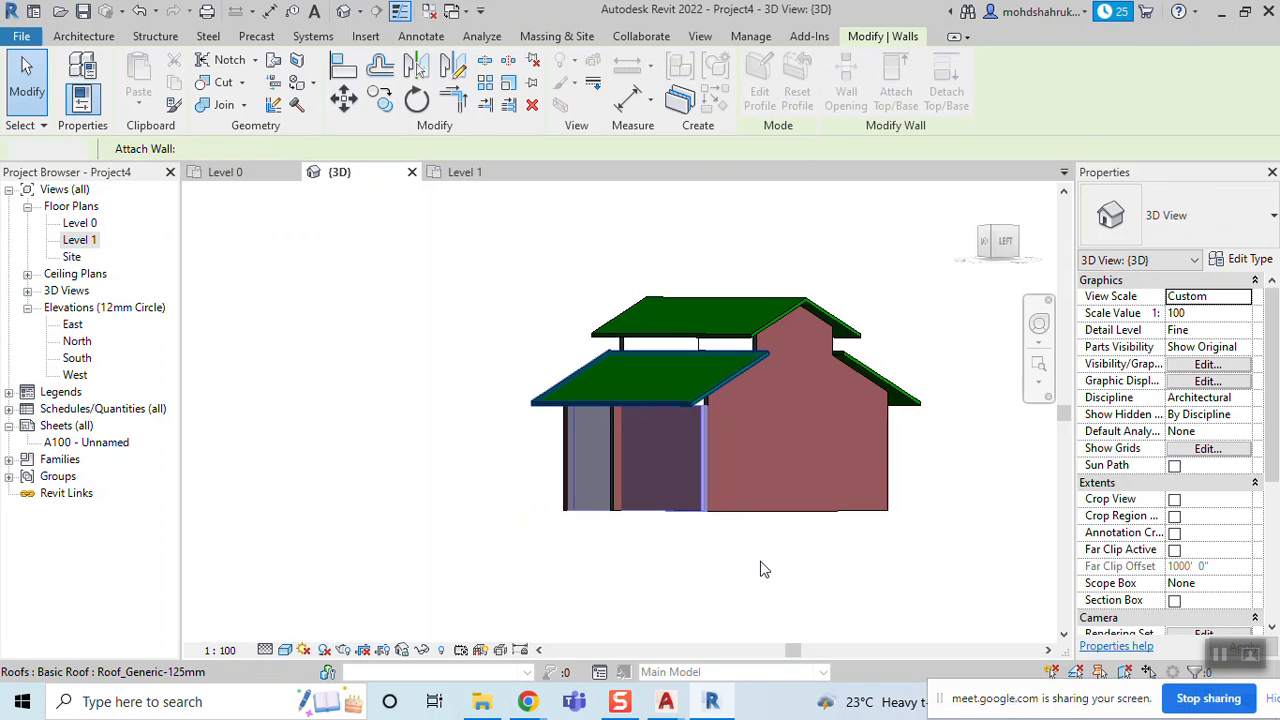
Delete the crosswise interior partition wall between the two long side walls
{"action": "middle_click_drag", "start_coordinate": [675, 618], "coordinate": [777, 352], "text": "shift"}
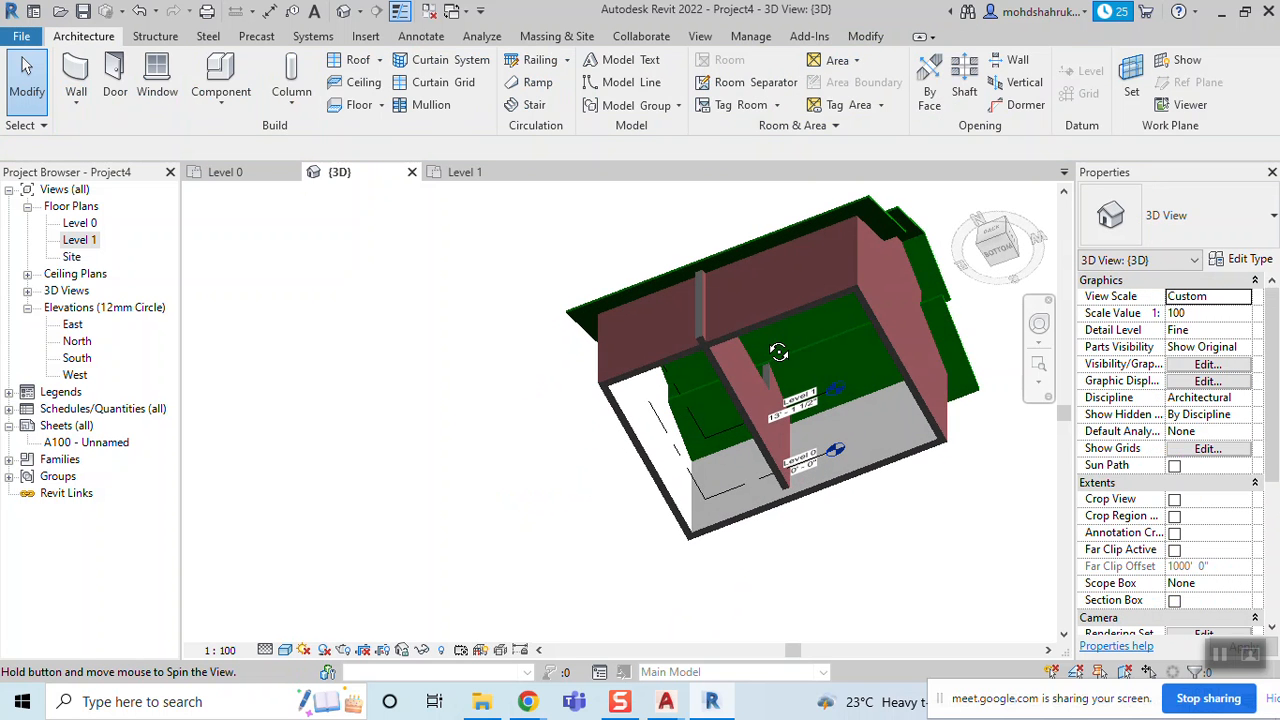
{"action": "left_click", "coordinate": [733, 398]}
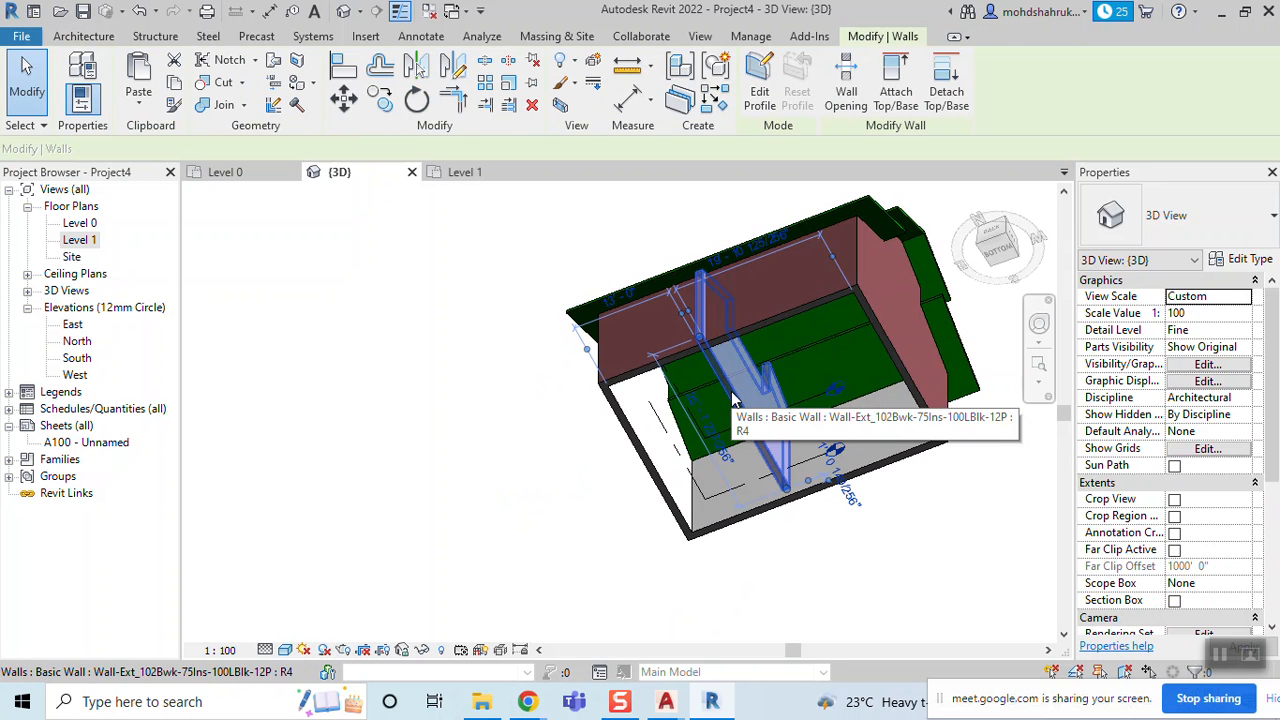
{"action": "key", "text": "Delete"}
{"action": "scroll", "coordinate": [910, 502], "scroll_direction": "down", "scroll_amount": 1}
{"action": "middle_click_drag", "start_coordinate": [912, 505], "coordinate": [854, 515], "text": "shift"}
{"action": "scroll", "coordinate": [741, 381], "scroll_direction": "up", "scroll_amount": 5}
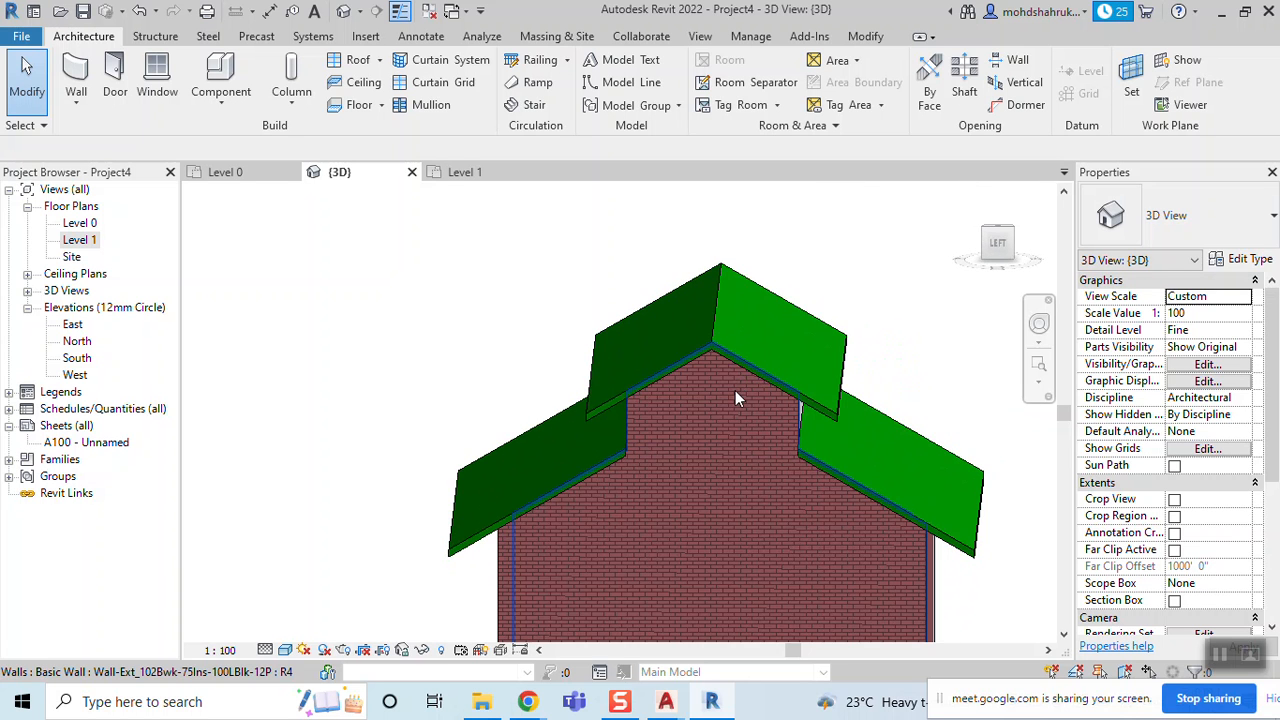
{"action": "scroll", "coordinate": [735, 390], "scroll_direction": "down", "scroll_amount": 2}
{"action": "middle_click_drag", "start_coordinate": [705, 428], "coordinate": [677, 491], "text": "shift"}
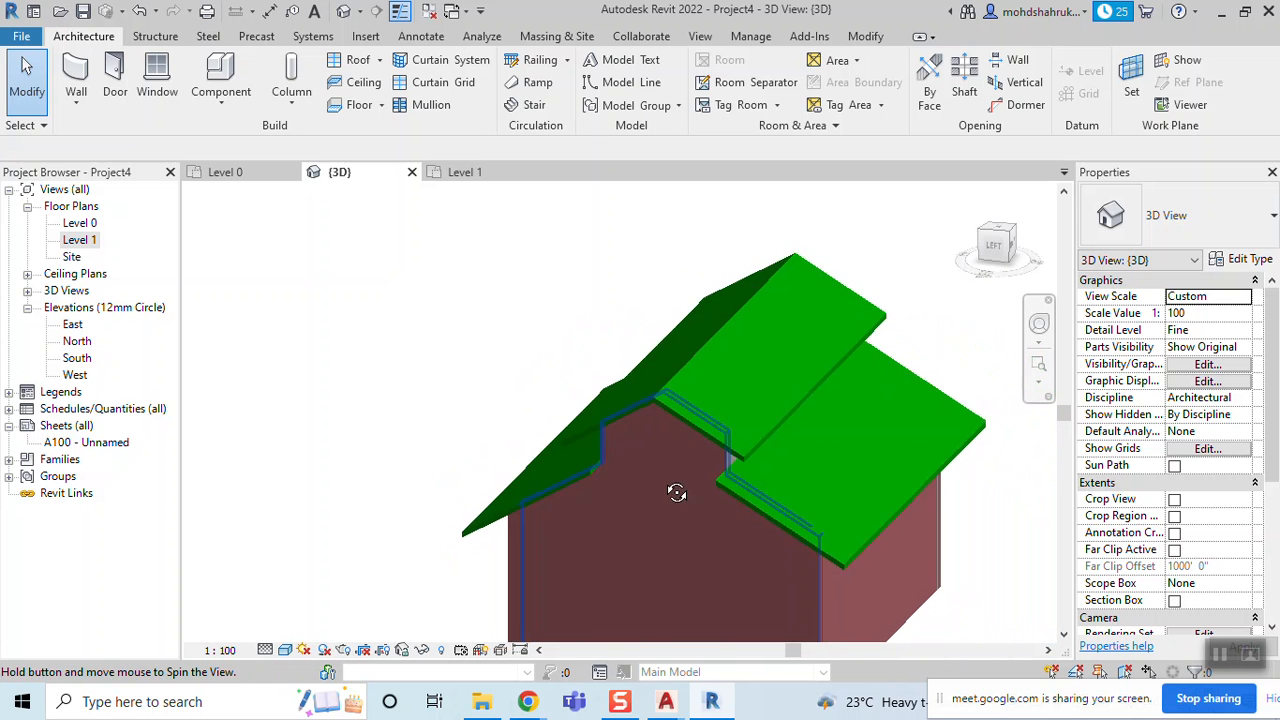
{"action": "middle_click_drag", "start_coordinate": [754, 426], "coordinate": [670, 392]}
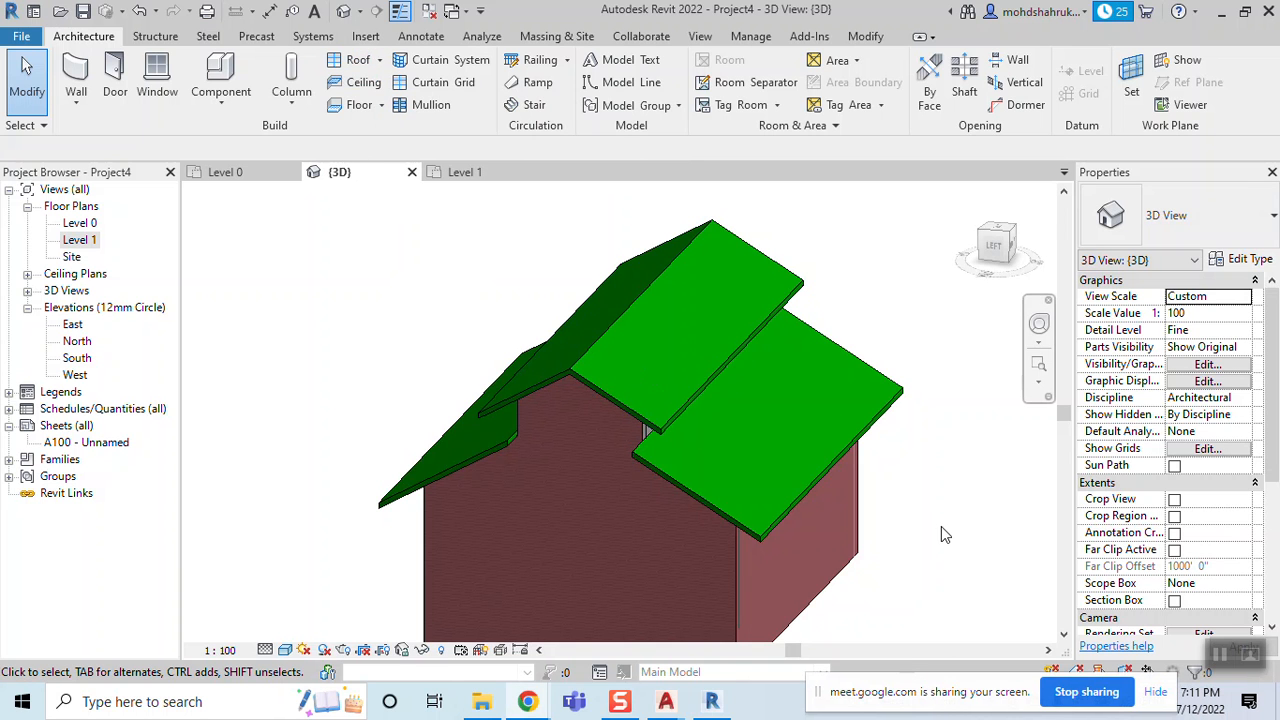
In the Level 1 floor plan, draw a rectangle of exterior walls about 68' long beside the existing building, outside its elevation markers
{"action": "double_click", "coordinate": [79, 240]}
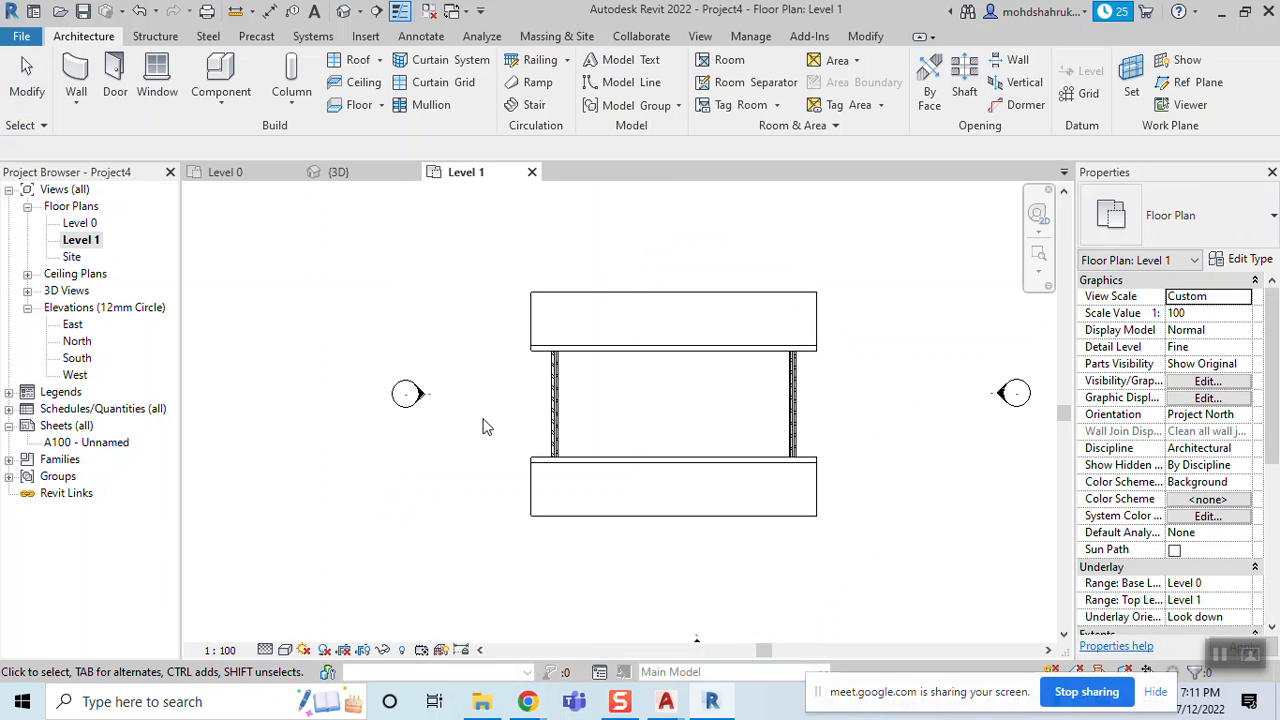
{"action": "scroll", "coordinate": [482, 427], "scroll_direction": "down", "scroll_amount": 2}
{"action": "middle_click_drag", "start_coordinate": [482, 427], "coordinate": [409, 400]}
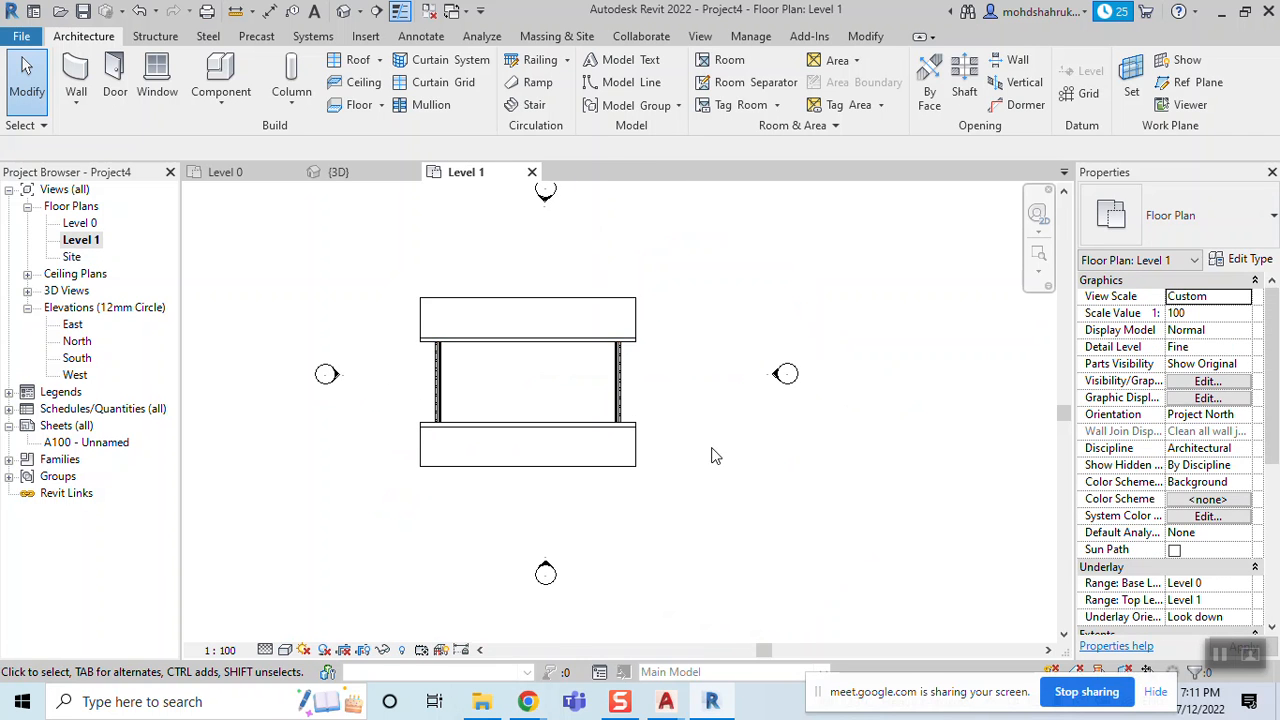
{"action": "scroll", "coordinate": [714, 455], "scroll_direction": "down", "scroll_amount": 2}
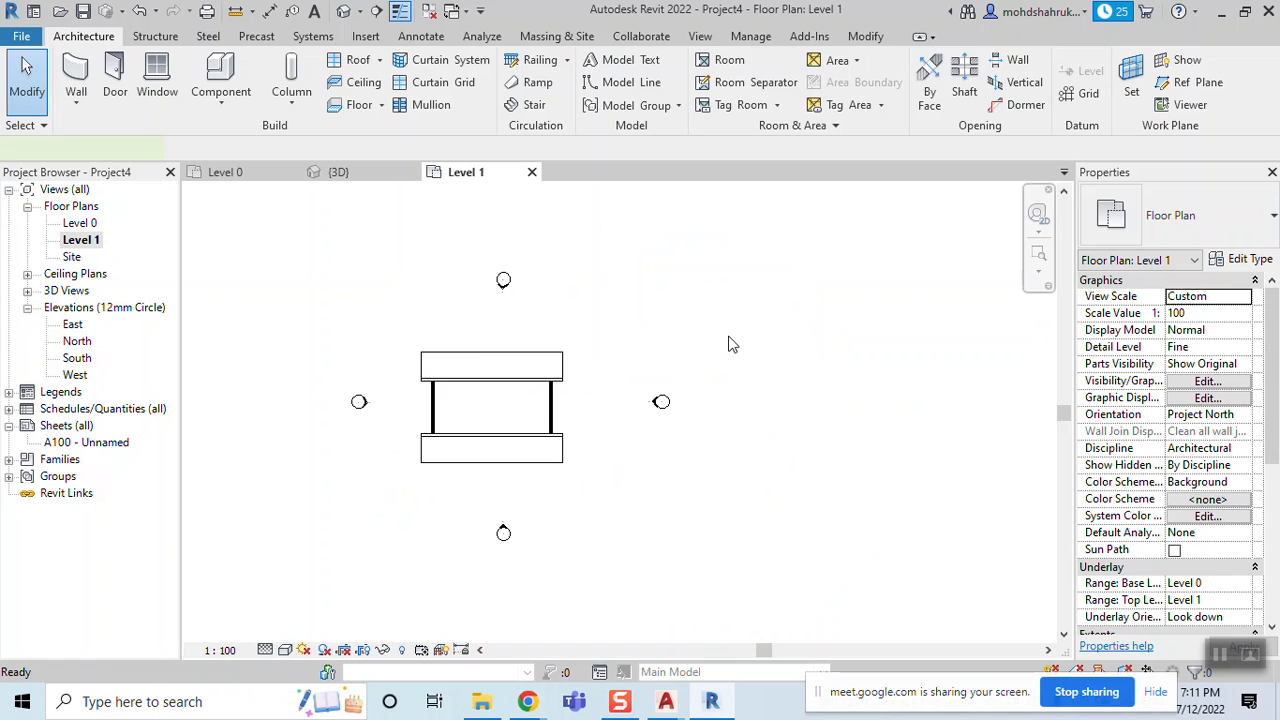
{"action": "key", "text": "w"}
{"action": "key", "text": "a"}
{"action": "left_click", "coordinate": [718, 300]}
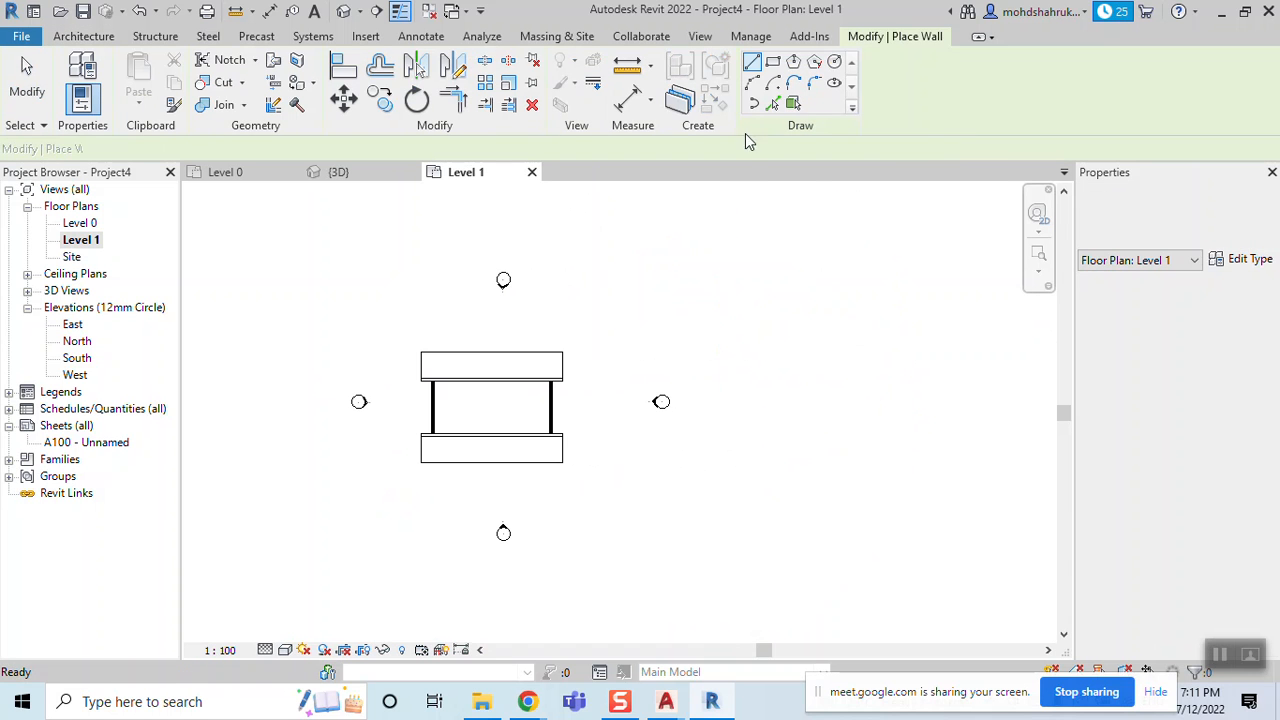
{"action": "left_click", "coordinate": [701, 340]}
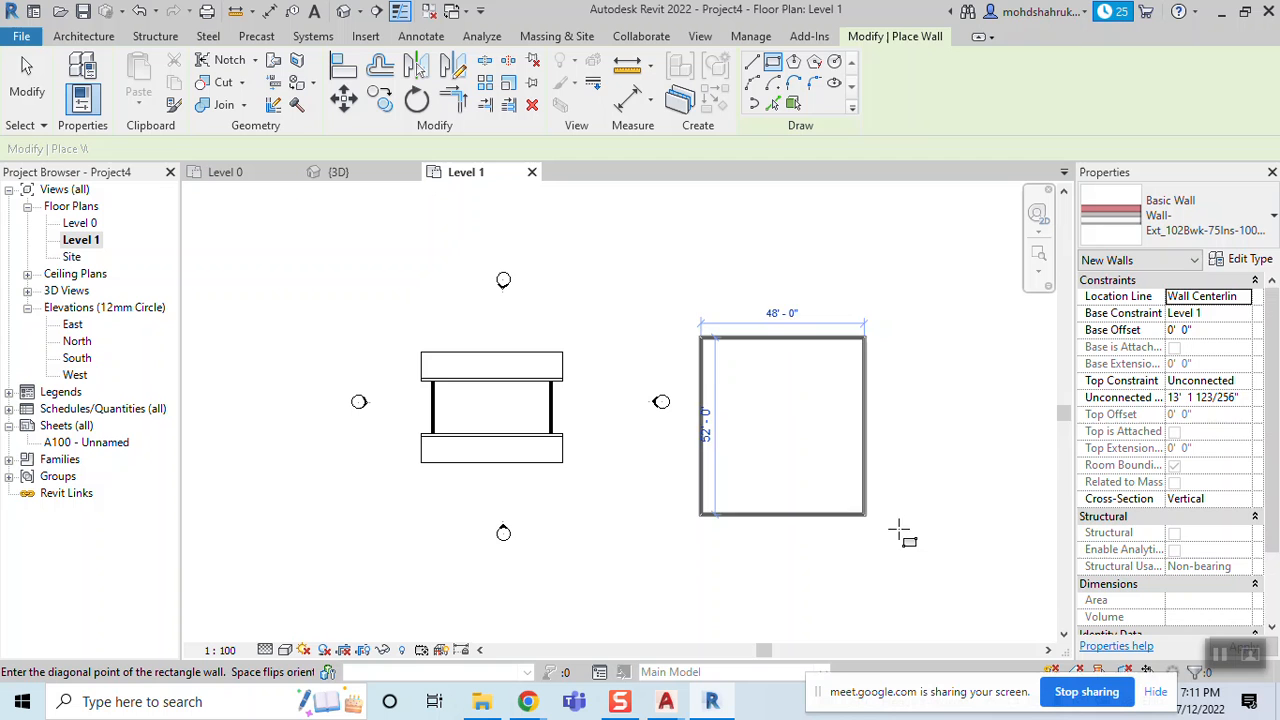
{"action": "left_click", "coordinate": [932, 485]}
{"action": "scroll", "coordinate": [930, 500], "scroll_direction": "down", "scroll_amount": 1}
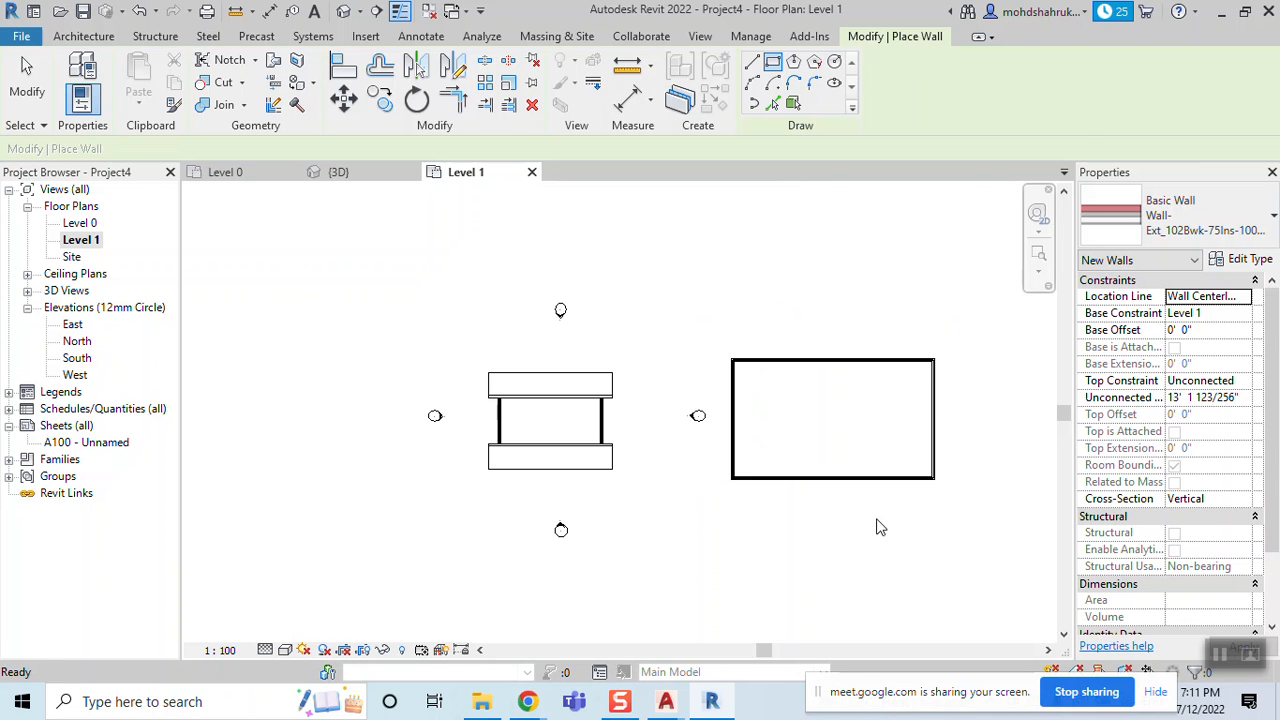
{"action": "key", "text": "Escape"}
{"action": "key", "text": "Escape"}
{"action": "middle_click_drag", "start_coordinate": [840, 414], "coordinate": [757, 421]}
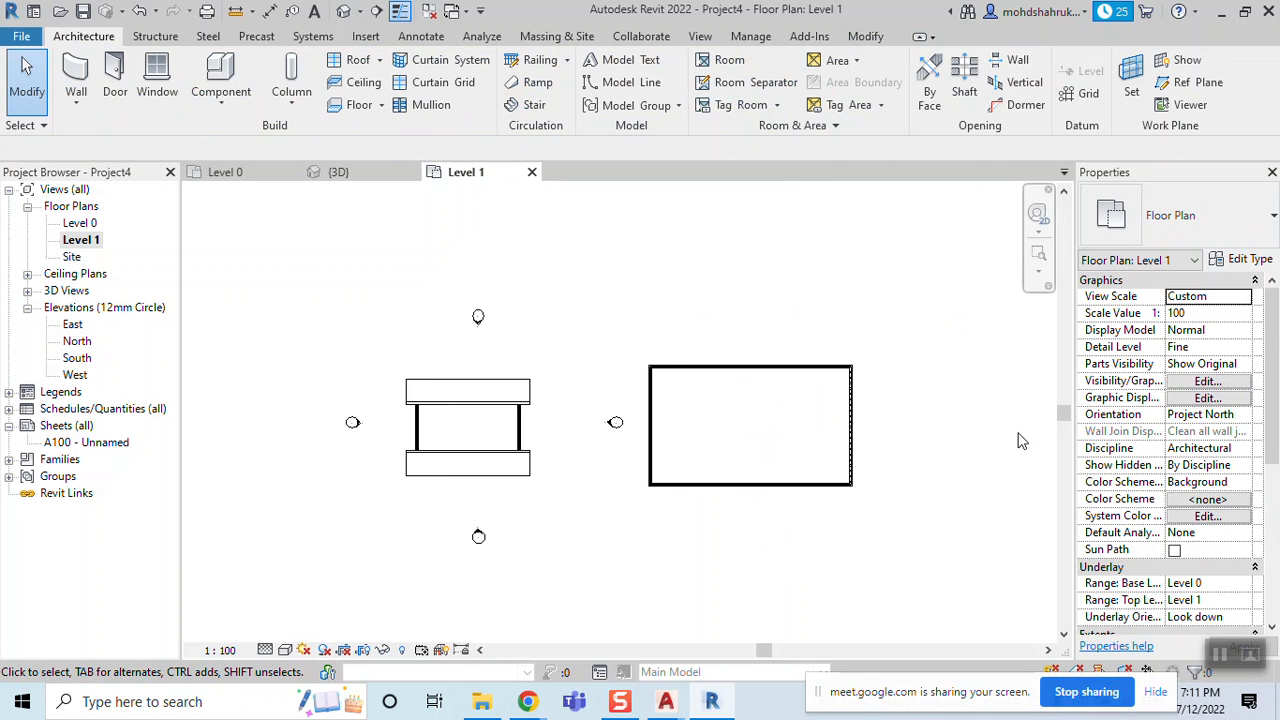
Start a footprint roof over the new walls and sketch a slope-defining rectangular boundary offset 3' outside them
{"action": "left_click", "coordinate": [360, 62]}
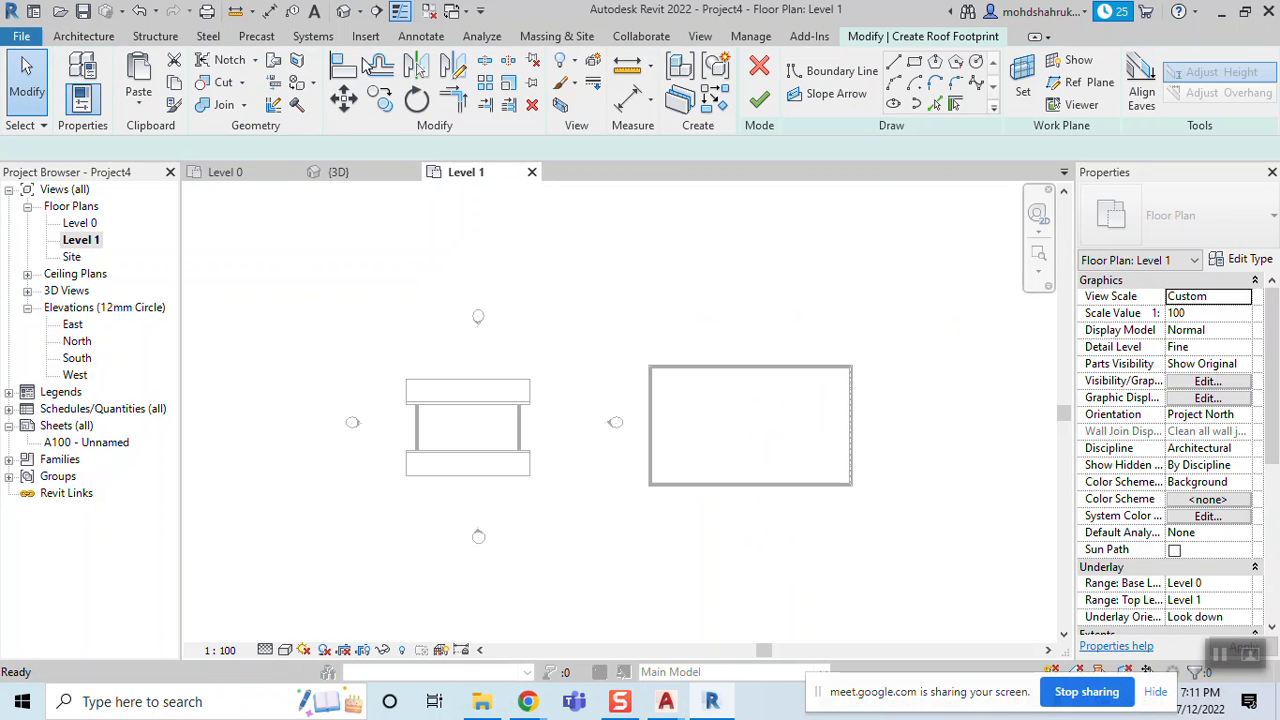
{"action": "left_click", "coordinate": [915, 63]}
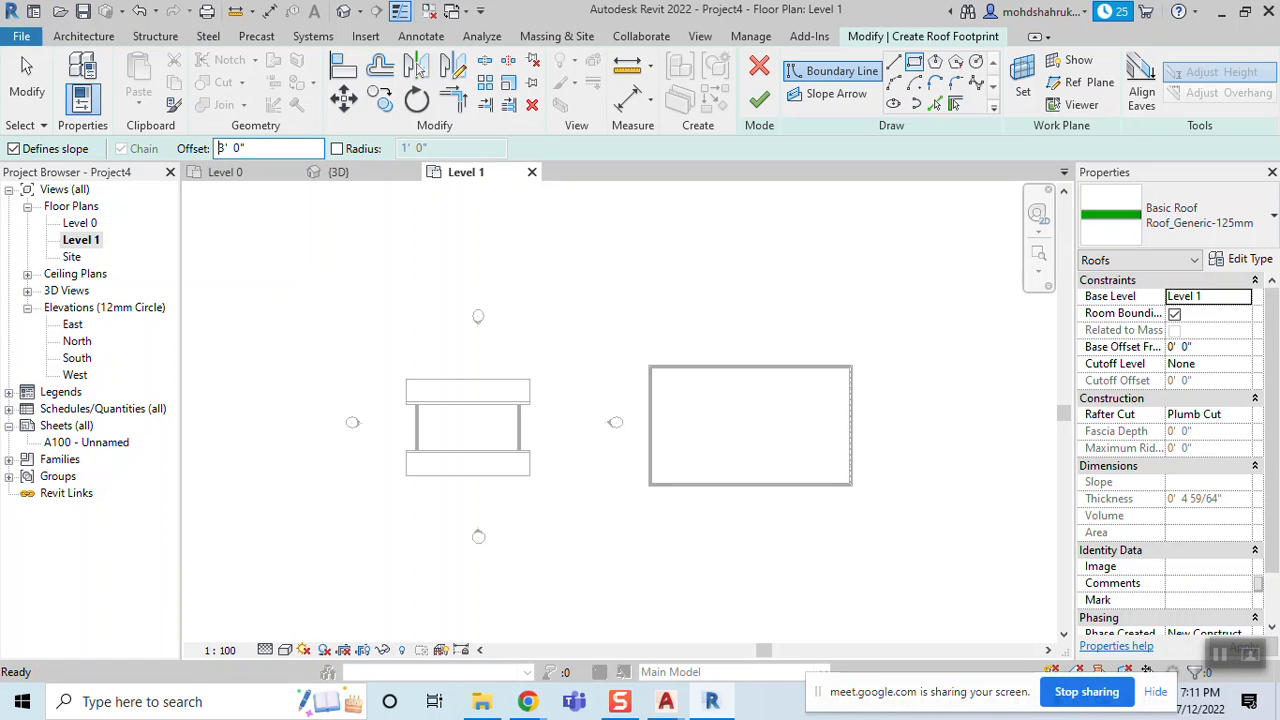
{"action": "left_click", "coordinate": [648, 365]}
{"action": "left_click", "coordinate": [851, 487]}
{"action": "scroll", "coordinate": [937, 423], "scroll_direction": "up", "scroll_amount": 3}
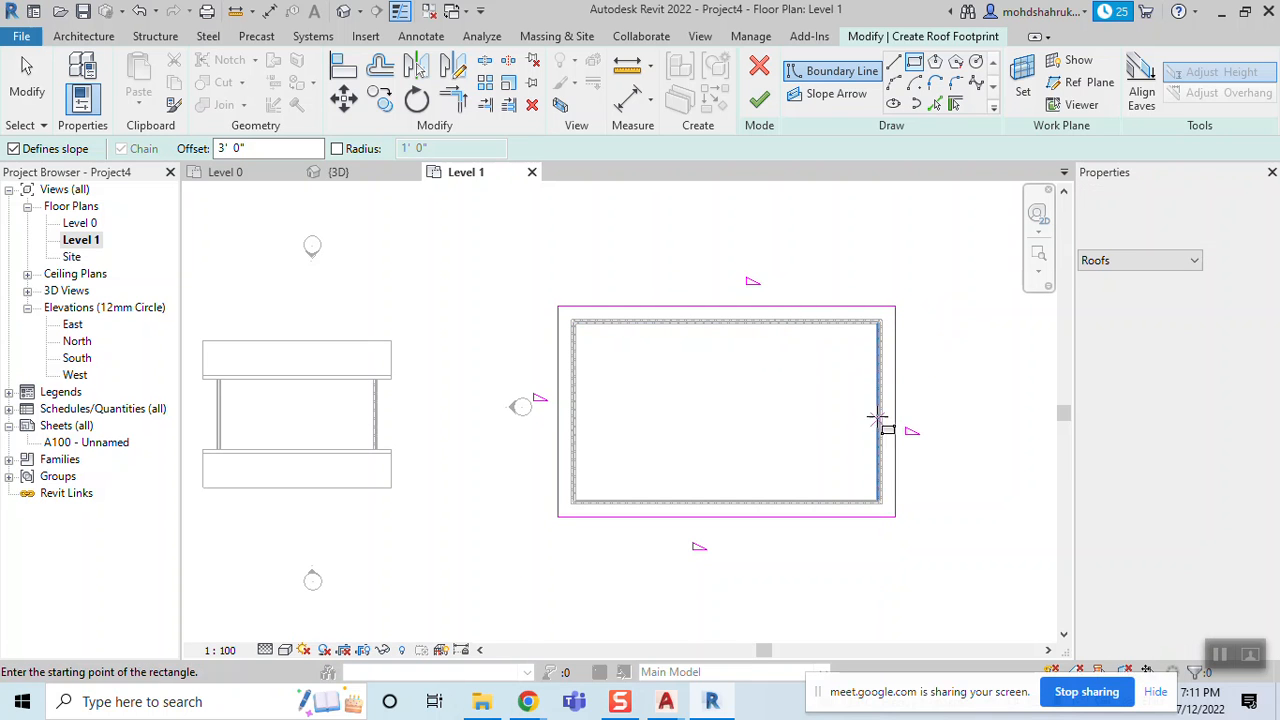
{"action": "key", "text": "Escape"}
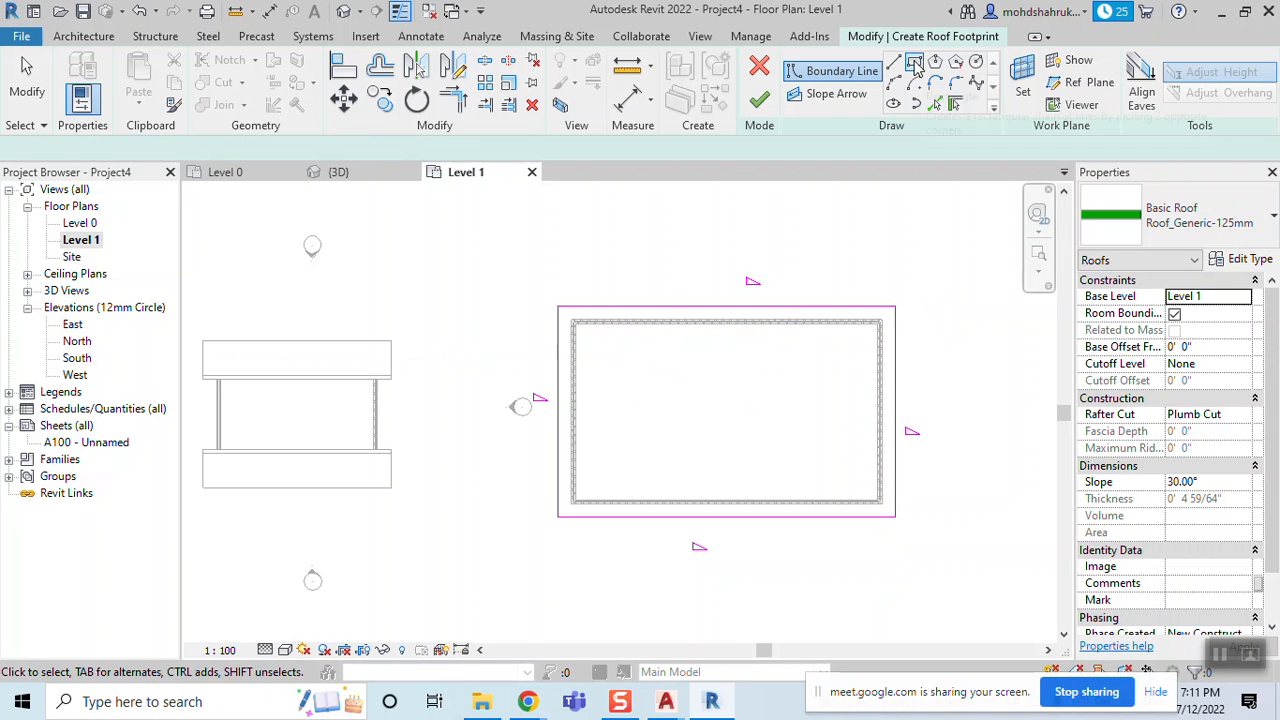
{"action": "key", "text": "Escape"}
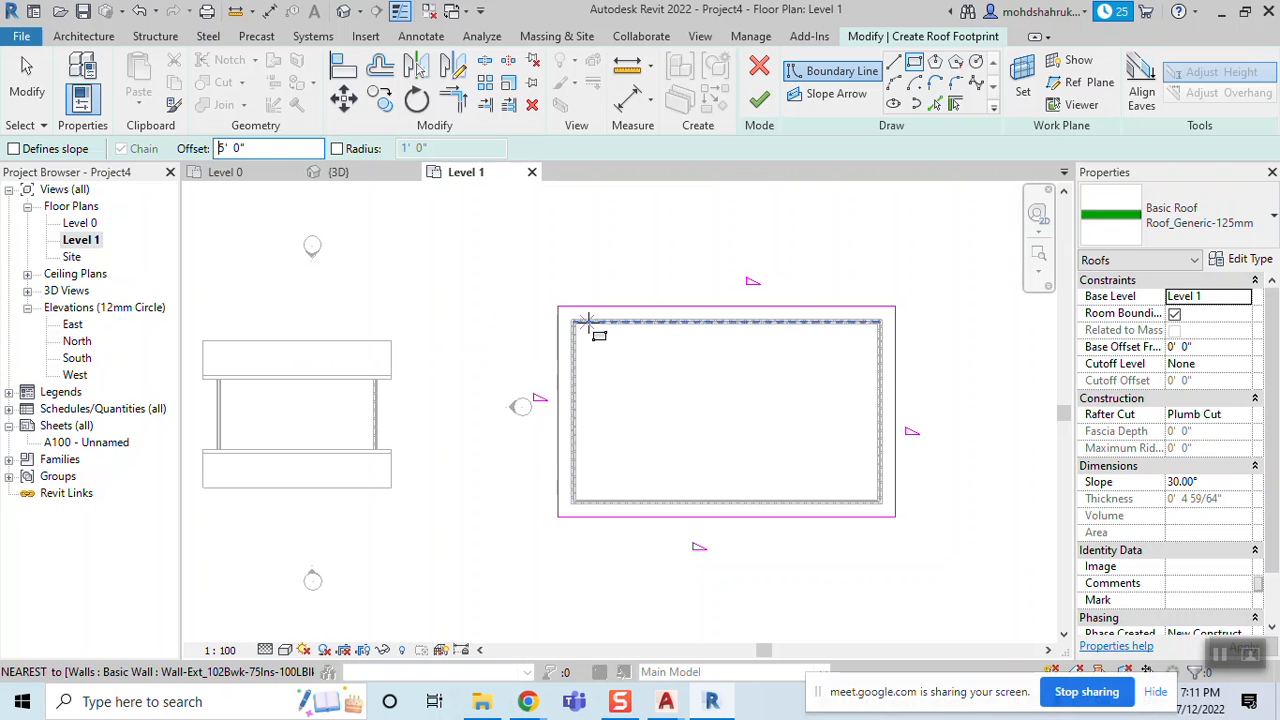
Sketch an inner rectangular roof boundary offset 5' inside the outer wall faces, without defining slope
{"action": "scroll", "coordinate": [567, 330], "scroll_direction": "up", "scroll_amount": 2}
{"action": "scroll", "coordinate": [567, 330], "scroll_direction": "up", "scroll_amount": 2}
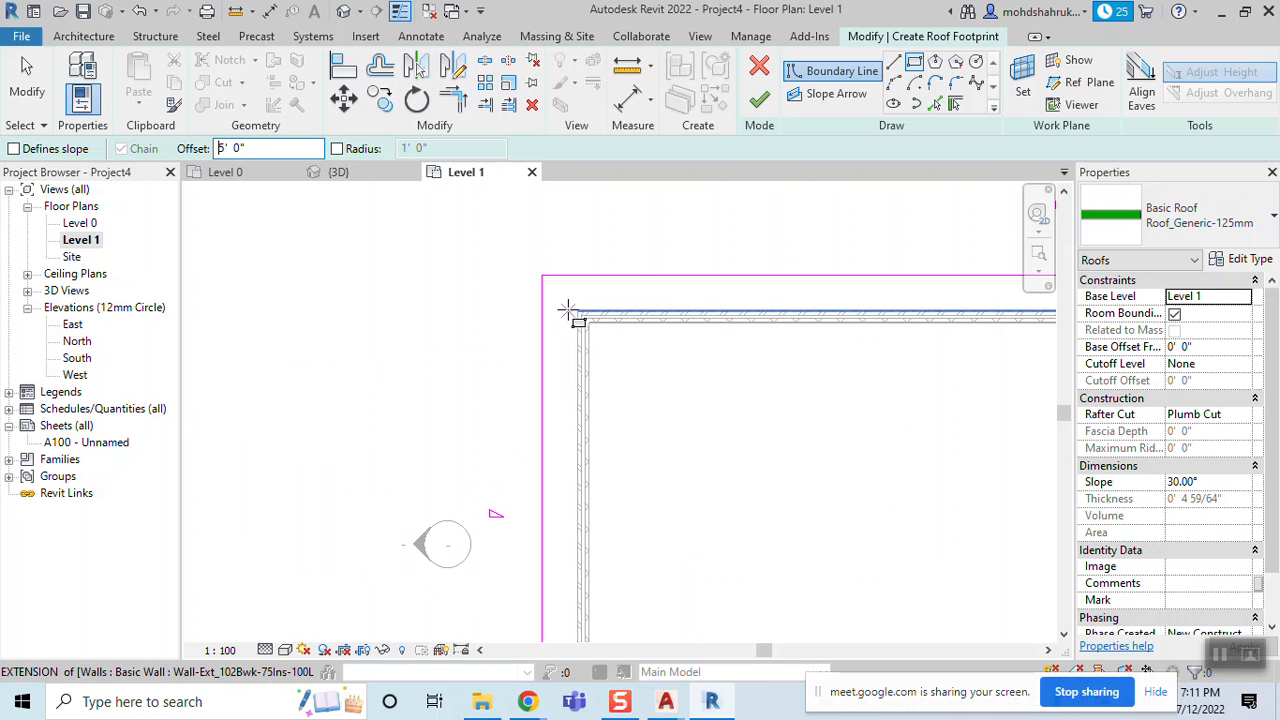
{"action": "left_click", "coordinate": [578, 309]}
{"action": "scroll", "coordinate": [714, 492], "scroll_direction": "down", "scroll_amount": 3}
{"action": "middle_click_drag", "start_coordinate": [840, 523], "coordinate": [628, 377]}
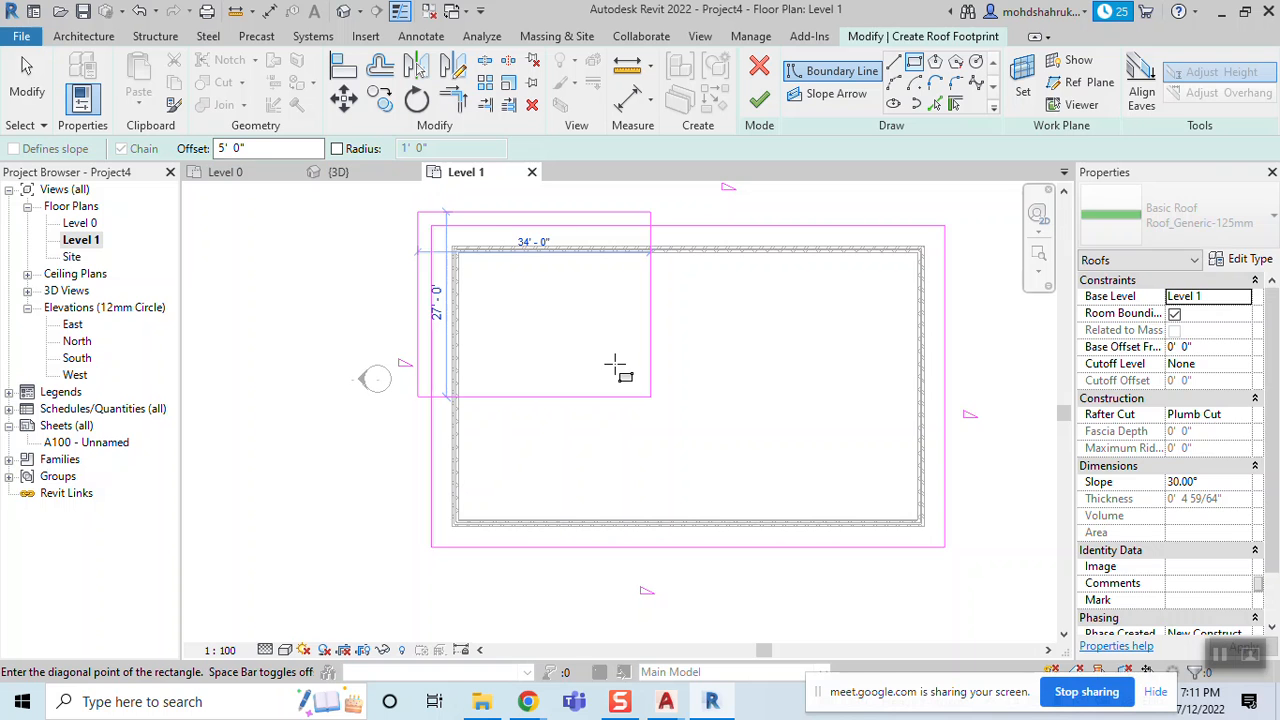
{"action": "left_click", "coordinate": [925, 527]}
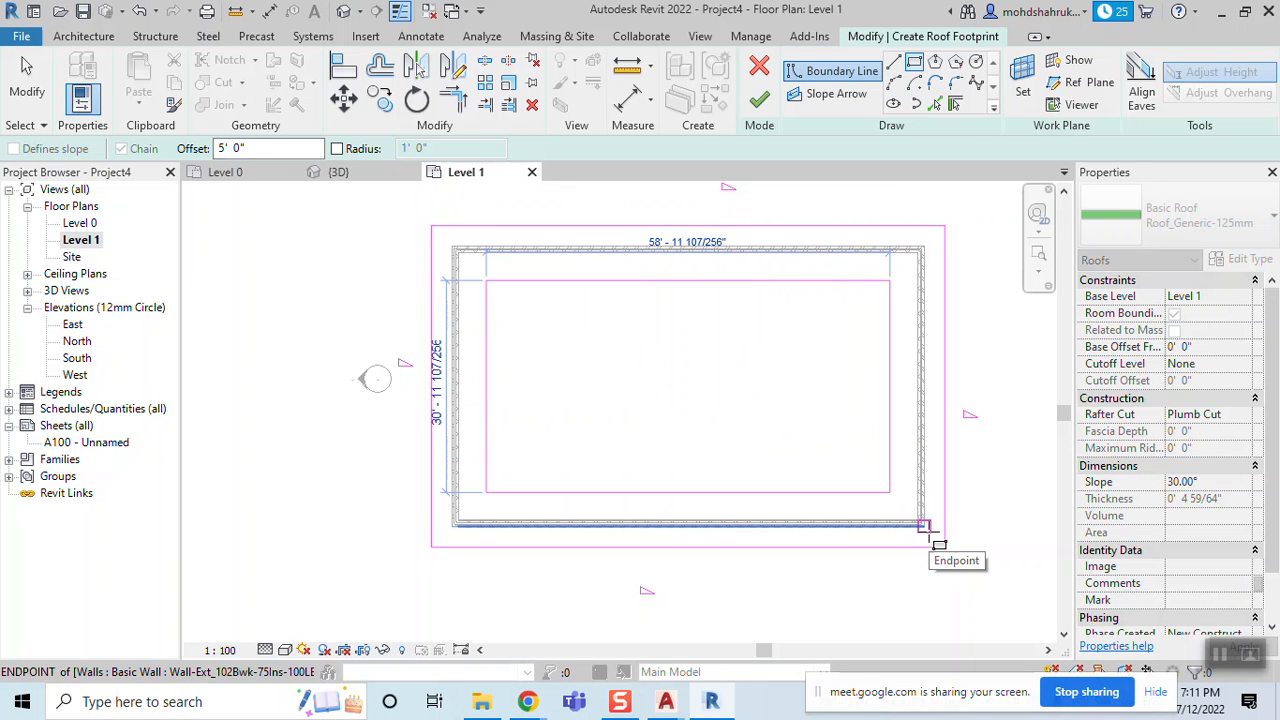
{"action": "scroll", "coordinate": [630, 372], "scroll_direction": "down", "scroll_amount": 2}
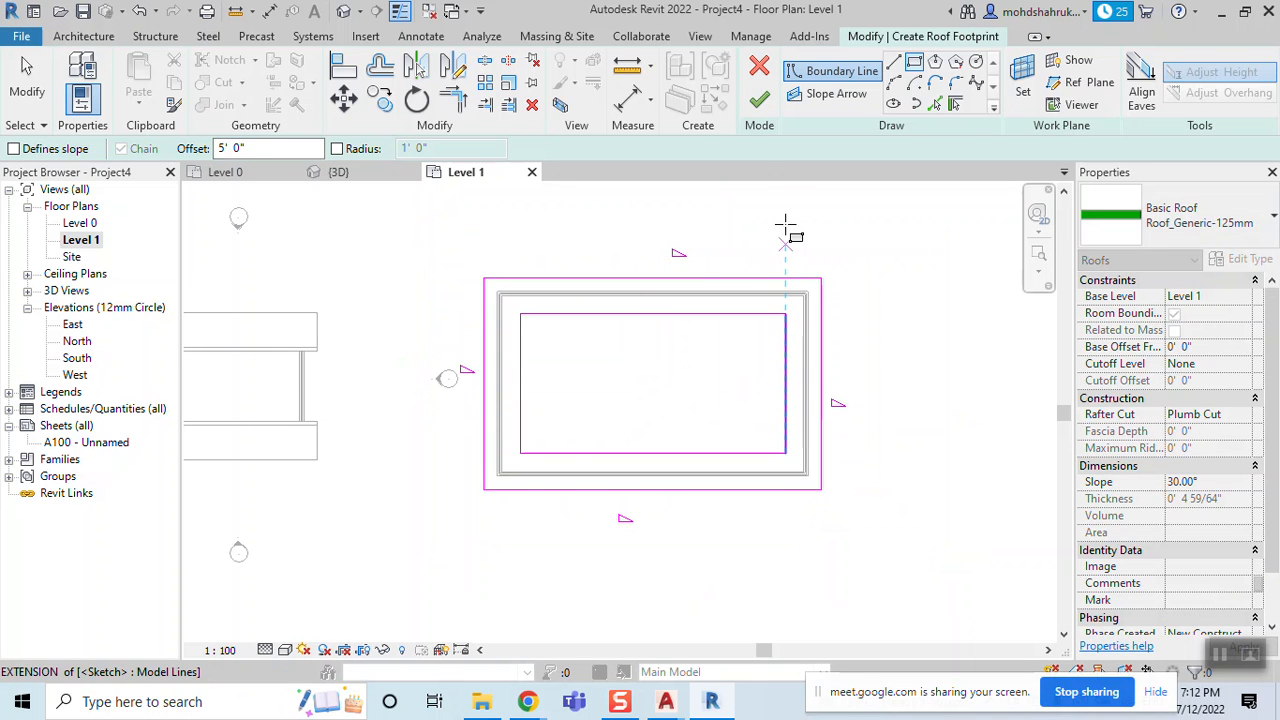
Finish the roof footprint and attach the highlighted walls to the new roof
{"action": "left_click", "coordinate": [759, 102]}
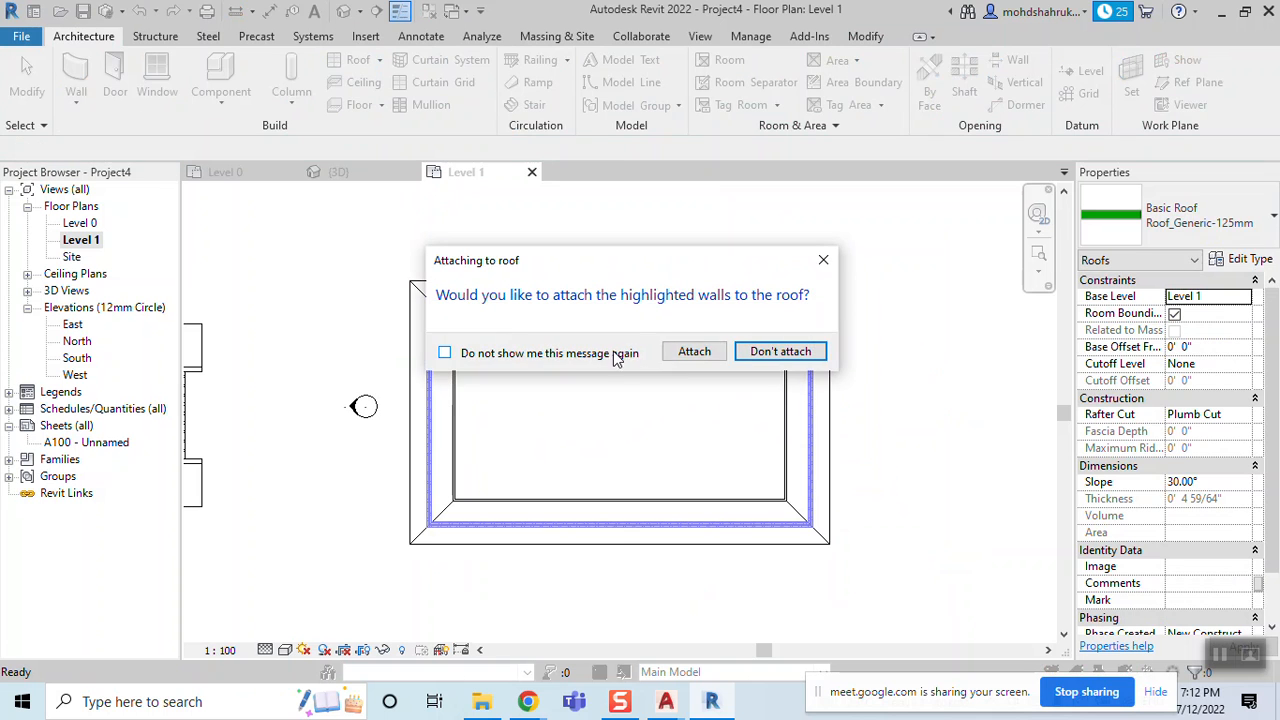
{"action": "left_click", "coordinate": [694, 352]}
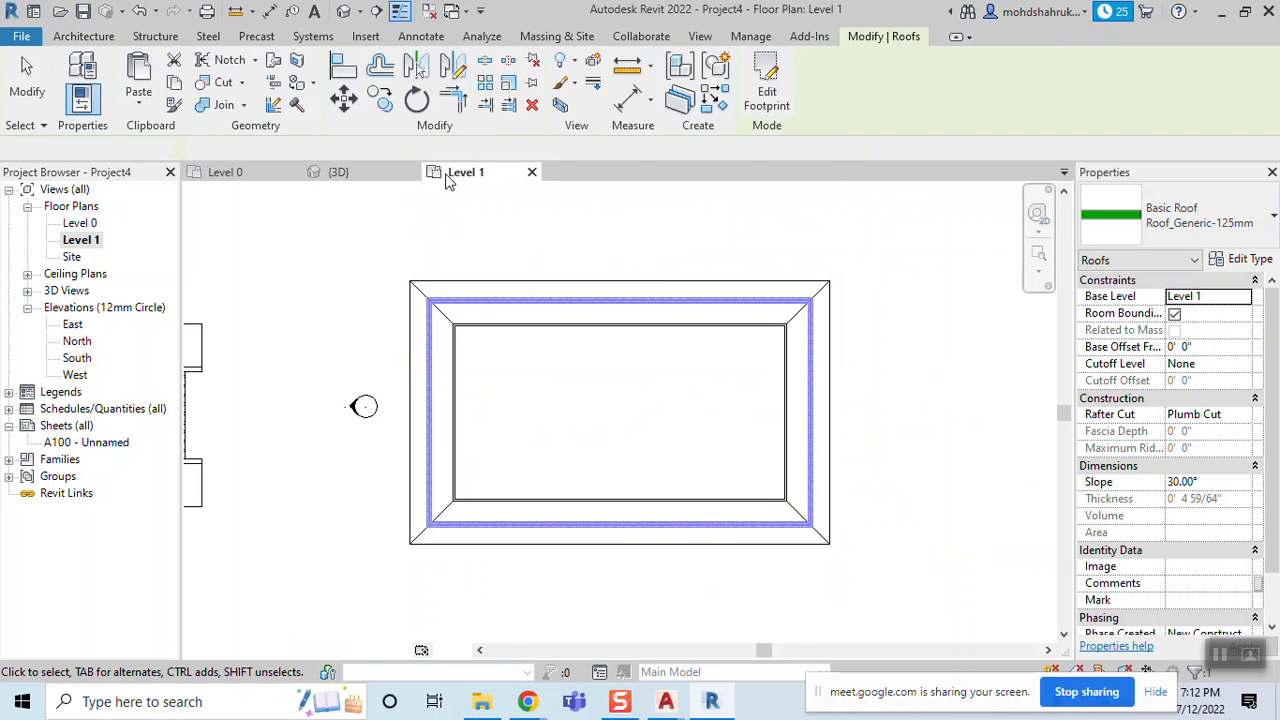
{"action": "key", "text": "Escape"}
In the 3D view, select all instances of the exterior wall type and constrain them from Level 0 up to Level 1
{"action": "left_click", "coordinate": [338, 172]}
{"action": "middle_click_drag", "start_coordinate": [650, 582], "coordinate": [486, 483], "text": "shift"}
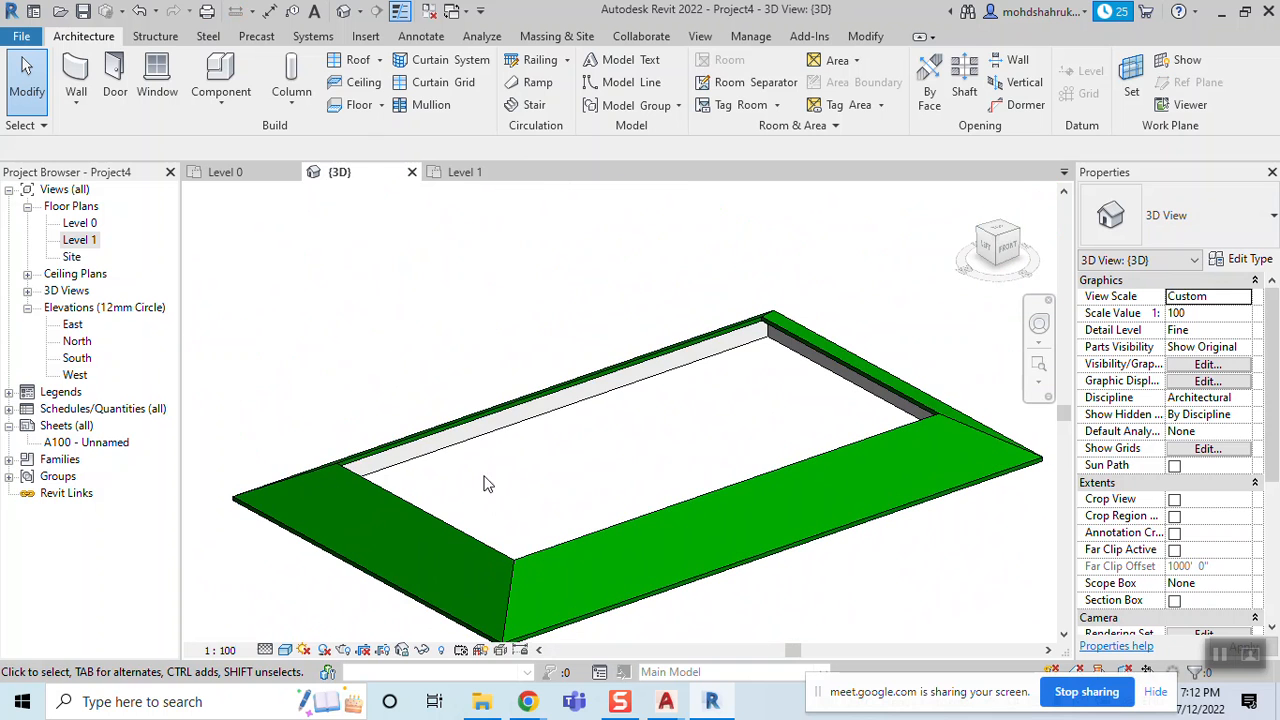
{"action": "left_click", "coordinate": [475, 448]}
{"action": "key", "text": "s"}
{"action": "key", "text": "a"}
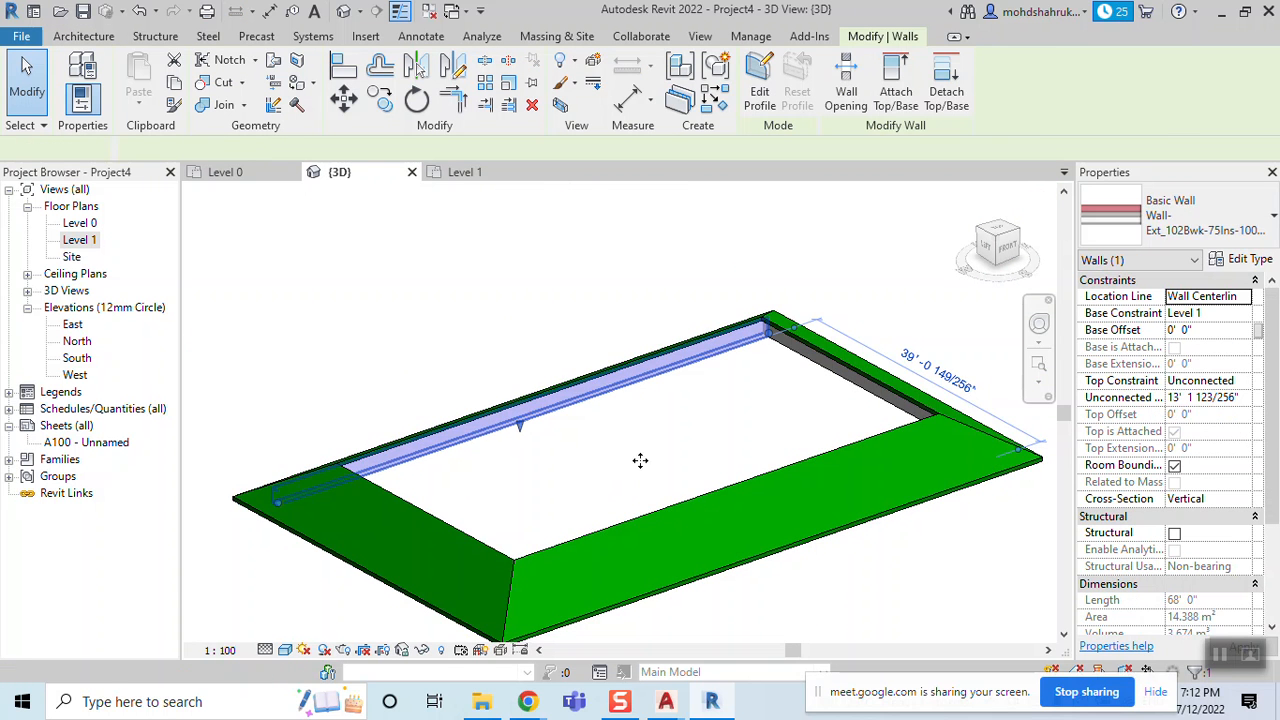
{"action": "scroll", "coordinate": [640, 457], "scroll_direction": "down", "scroll_amount": 1}
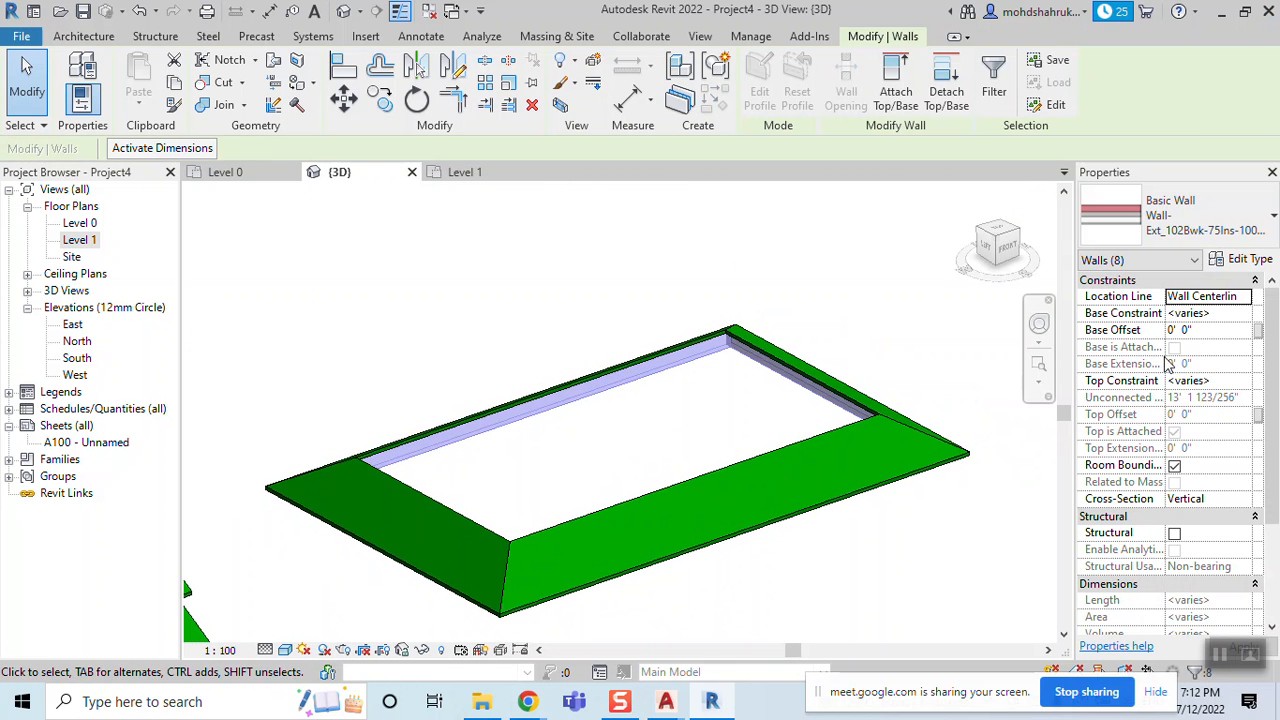
{"action": "left_click", "coordinate": [1245, 315]}
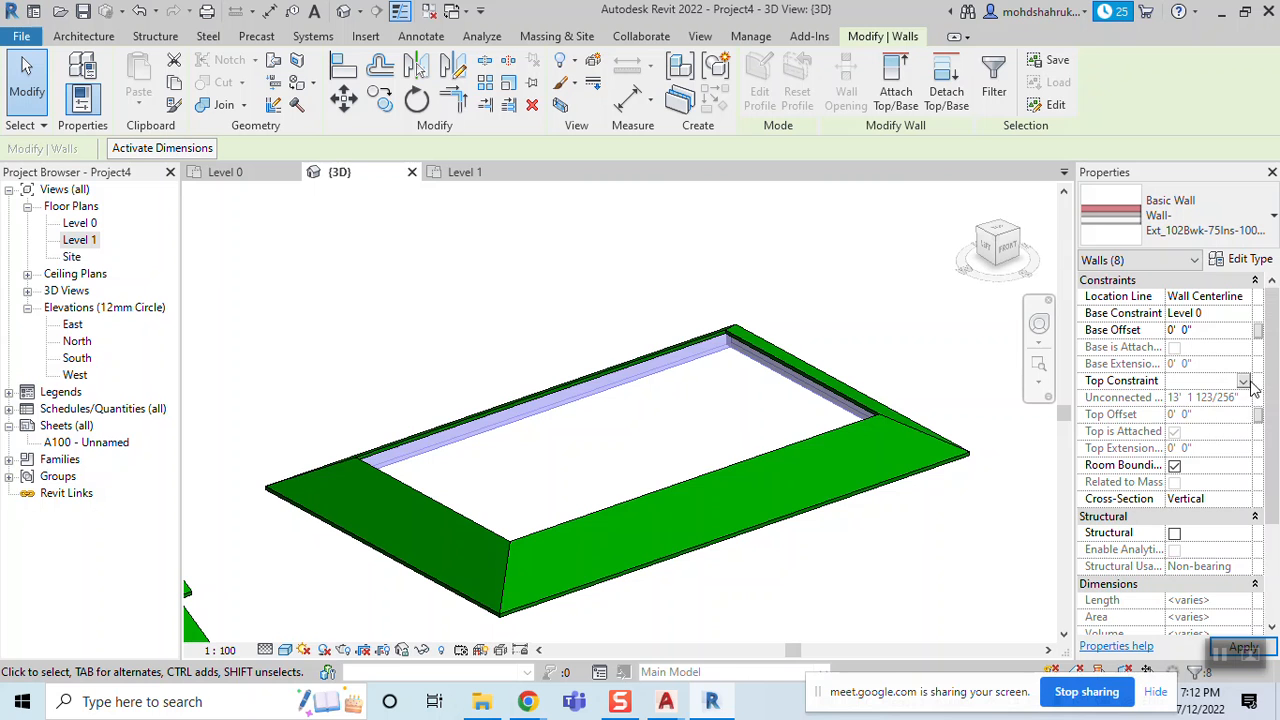
{"action": "left_click", "coordinate": [1205, 423]}
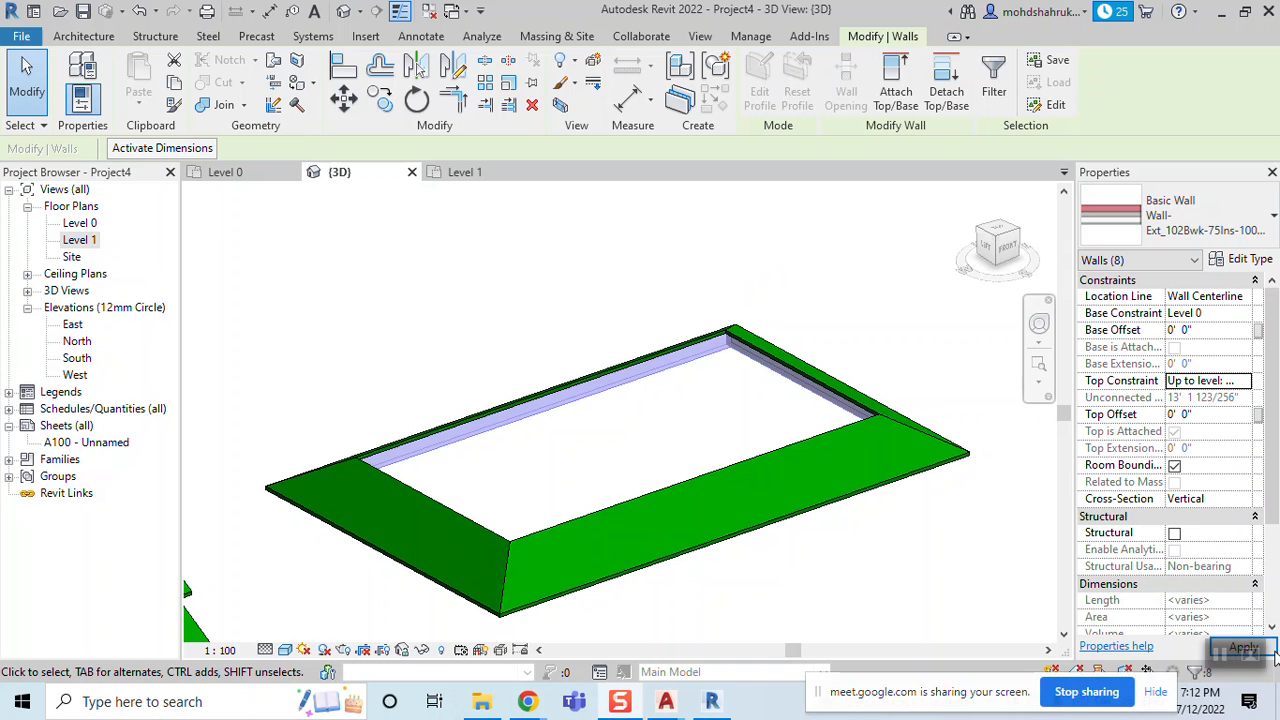
{"action": "left_click", "coordinate": [1243, 648]}
{"action": "scroll", "coordinate": [595, 462], "scroll_direction": "down", "scroll_amount": 2}
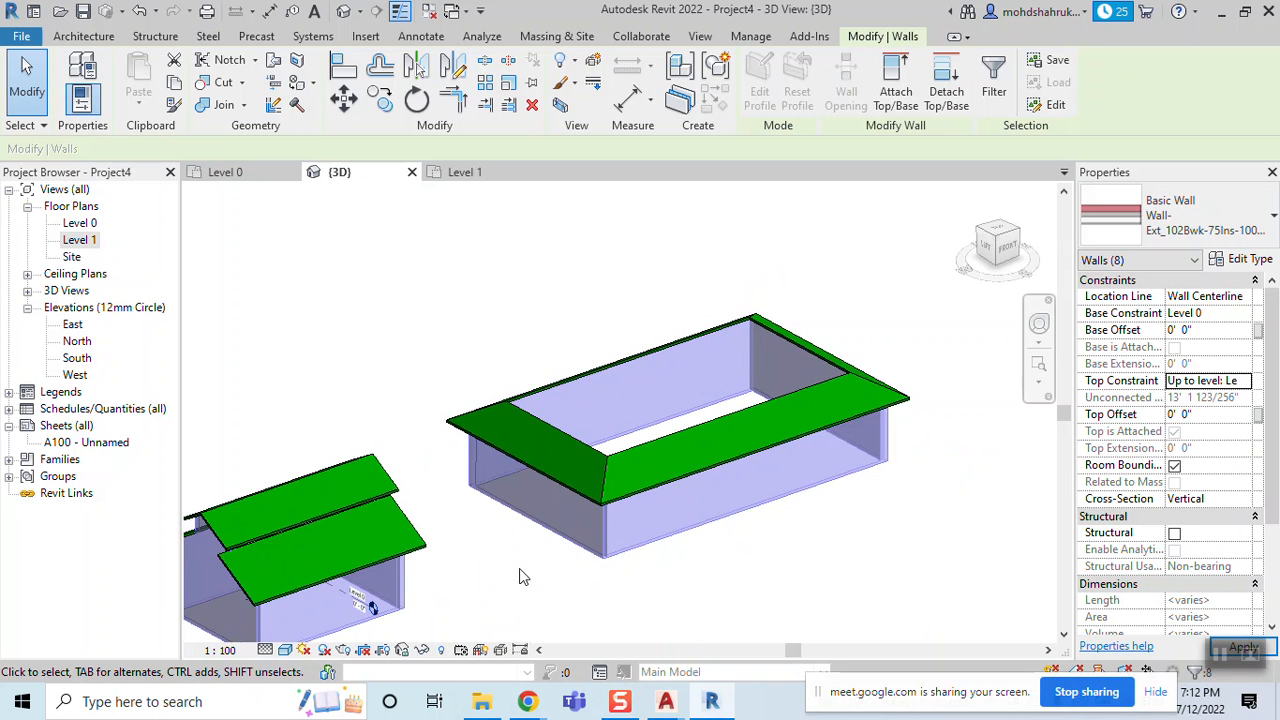
Inspect the second building's walls and its open-centred hip roof from several angles in 3D
{"action": "left_click", "coordinate": [514, 560]}
{"action": "middle_click_drag", "start_coordinate": [886, 571], "coordinate": [666, 480], "text": "shift"}
{"action": "scroll", "coordinate": [528, 434], "scroll_direction": "up", "scroll_amount": 5}
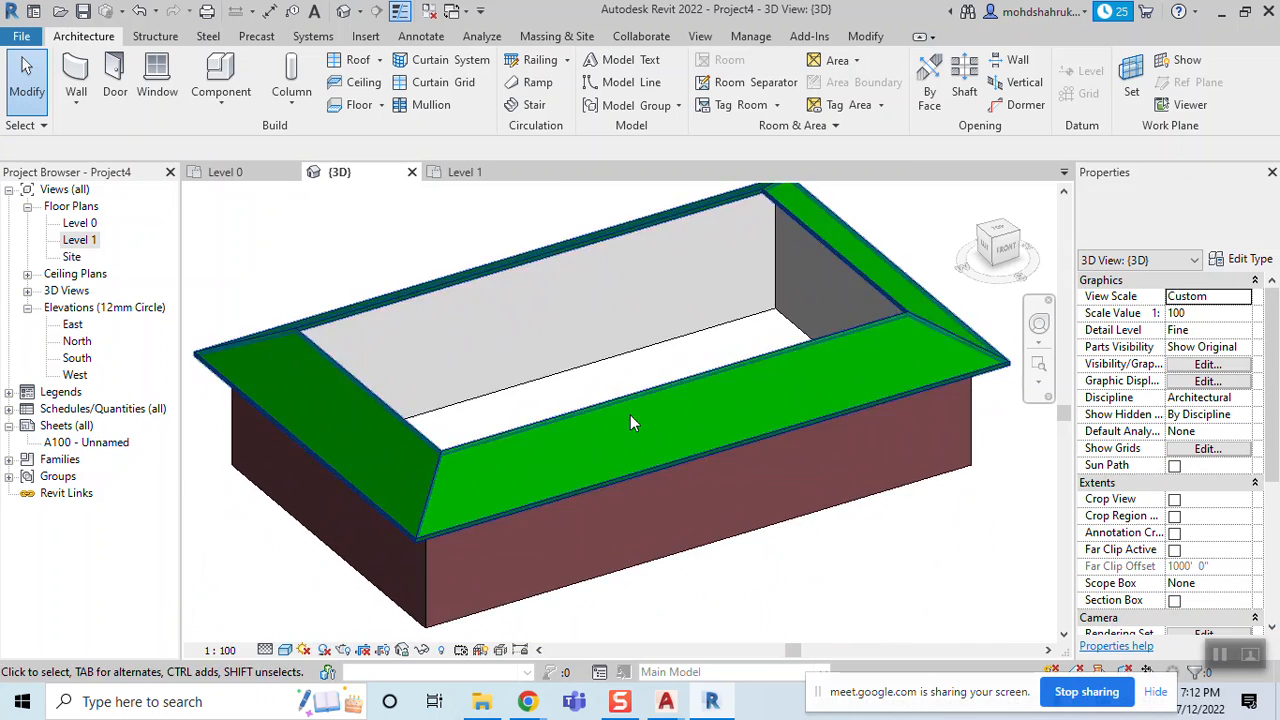
{"action": "middle_click_drag", "start_coordinate": [630, 420], "coordinate": [683, 351], "text": "shift"}
{"action": "middle_click_drag", "start_coordinate": [454, 394], "coordinate": [677, 380], "text": "shift"}
{"action": "middle_click_drag", "start_coordinate": [585, 392], "coordinate": [532, 460], "text": "shift"}
{"action": "middle_click_drag", "start_coordinate": [640, 455], "coordinate": [318, 495]}
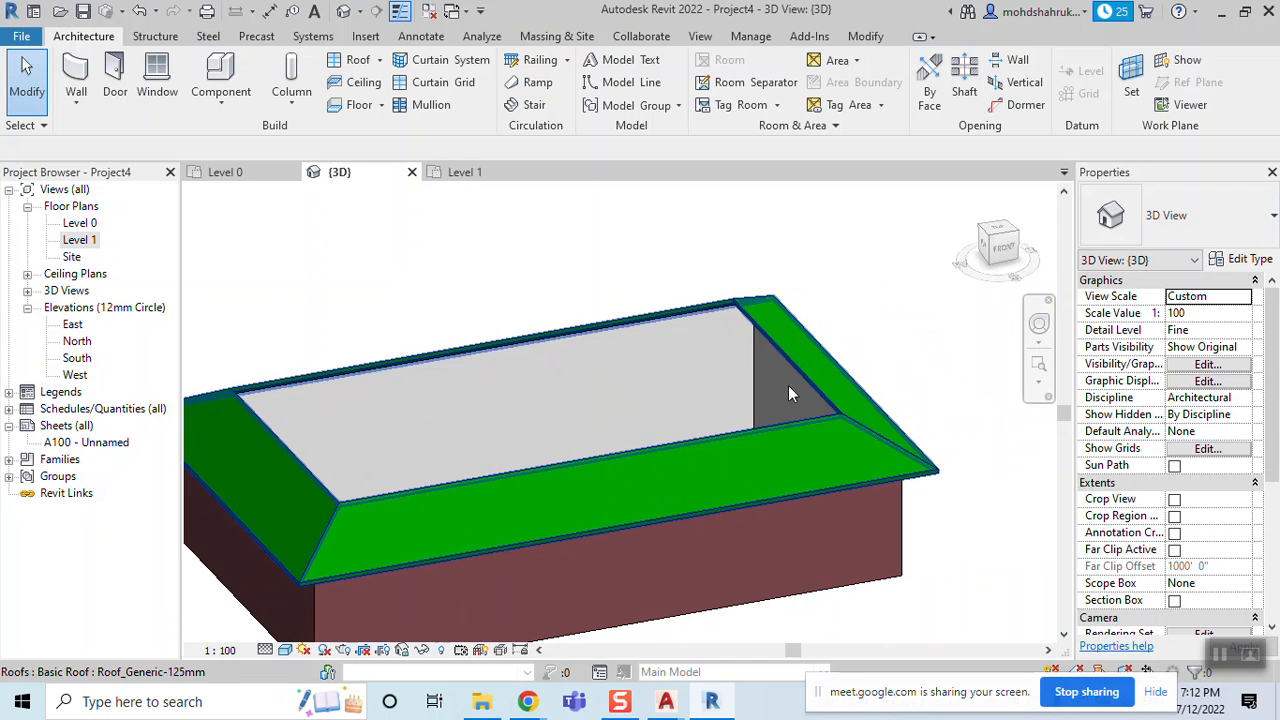
On Level 1, create a flat footprint roof by sketching a rectangle without slope between opposite corners of the hip roof's central opening
{"action": "double_click", "coordinate": [78, 241]}
{"action": "scroll", "coordinate": [613, 349], "scroll_direction": "down", "scroll_amount": 2}
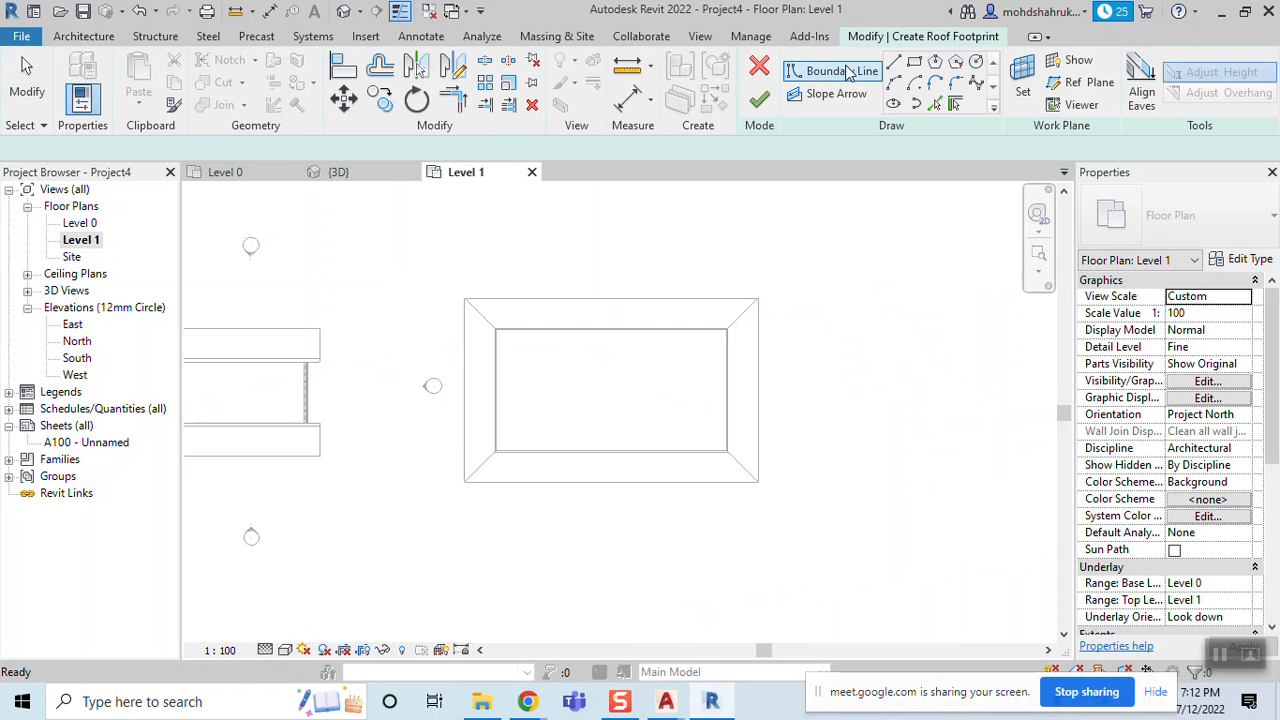
{"action": "left_click", "coordinate": [914, 63]}
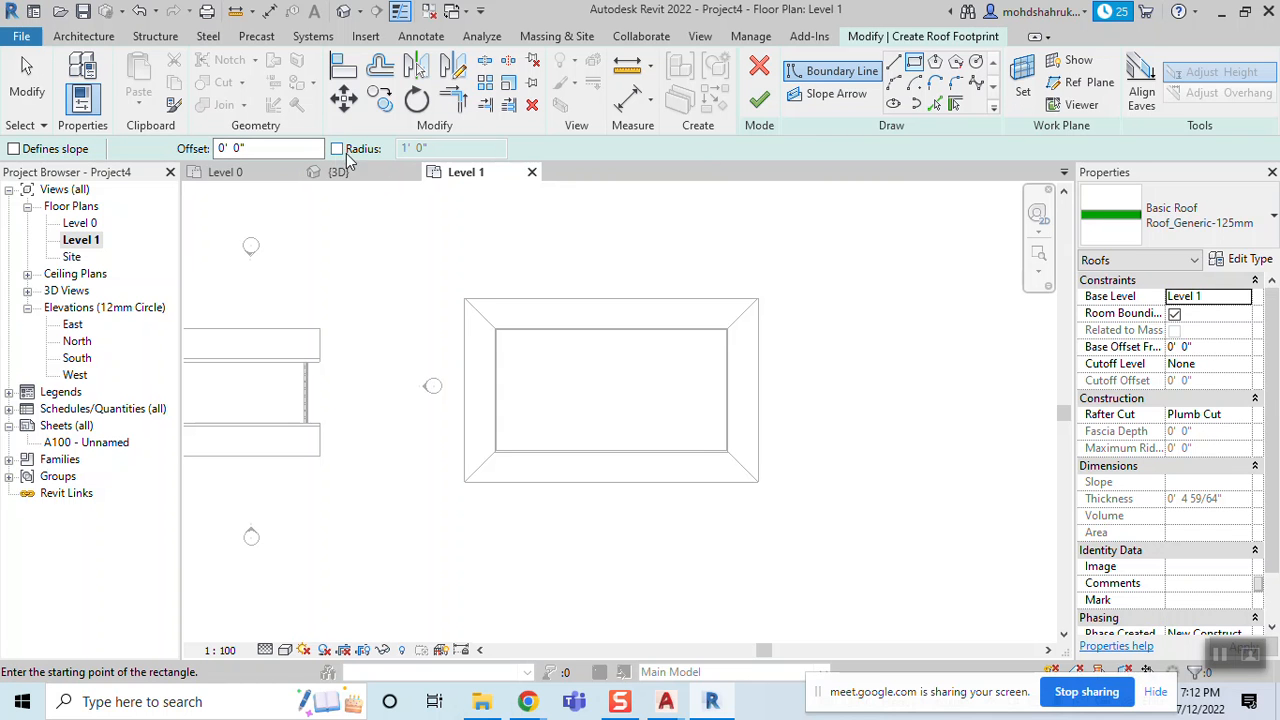
{"action": "scroll", "coordinate": [498, 290], "scroll_direction": "up", "scroll_amount": 4}
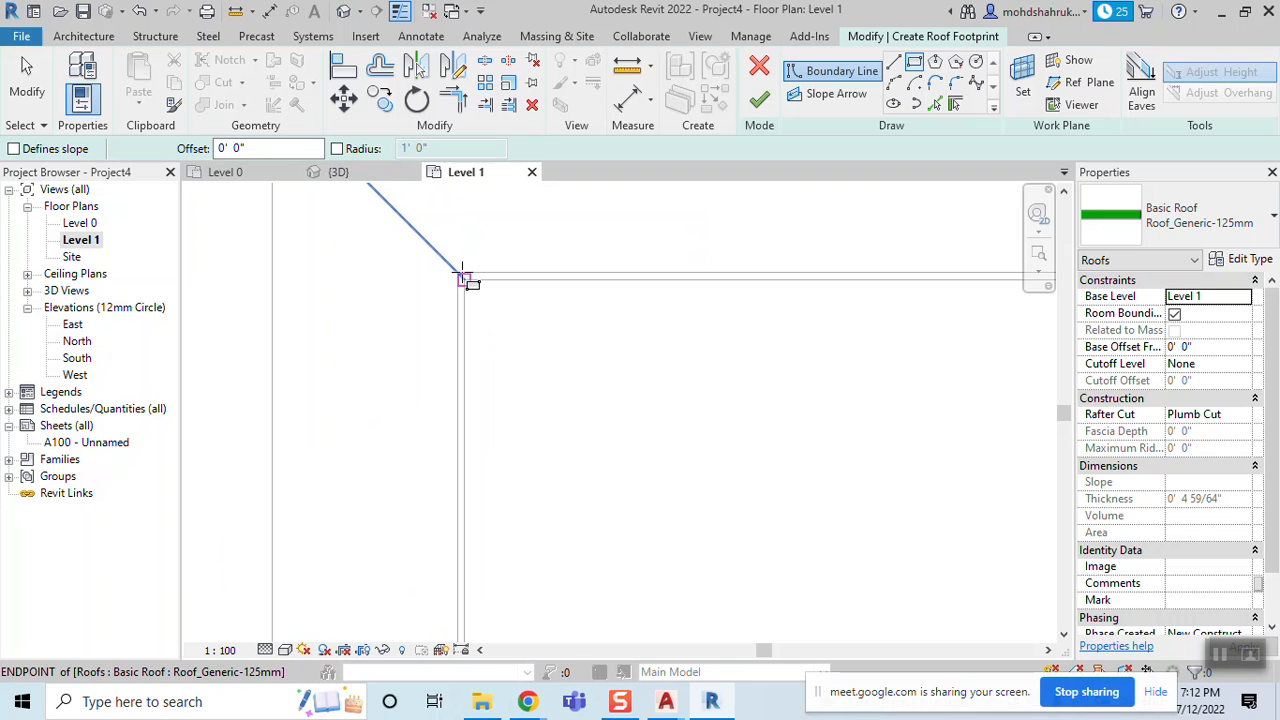
{"action": "left_click", "coordinate": [461, 272]}
{"action": "scroll", "coordinate": [657, 437], "scroll_direction": "down", "scroll_amount": 3}
{"action": "middle_click_drag", "start_coordinate": [858, 483], "coordinate": [443, 228]}
{"action": "scroll", "coordinate": [881, 490], "scroll_direction": "up", "scroll_amount": 1}
{"action": "mouse_move", "coordinate": [903, 490]}
{"action": "middle_mouse_down"}
{"action": "mouse_move", "coordinate": [783, 331]}
{"action": "mouse_move", "coordinate": [786, 363]}
{"action": "middle_mouse_up"}
{"action": "left_click", "coordinate": [776, 362]}
{"action": "left_click", "coordinate": [760, 100]}
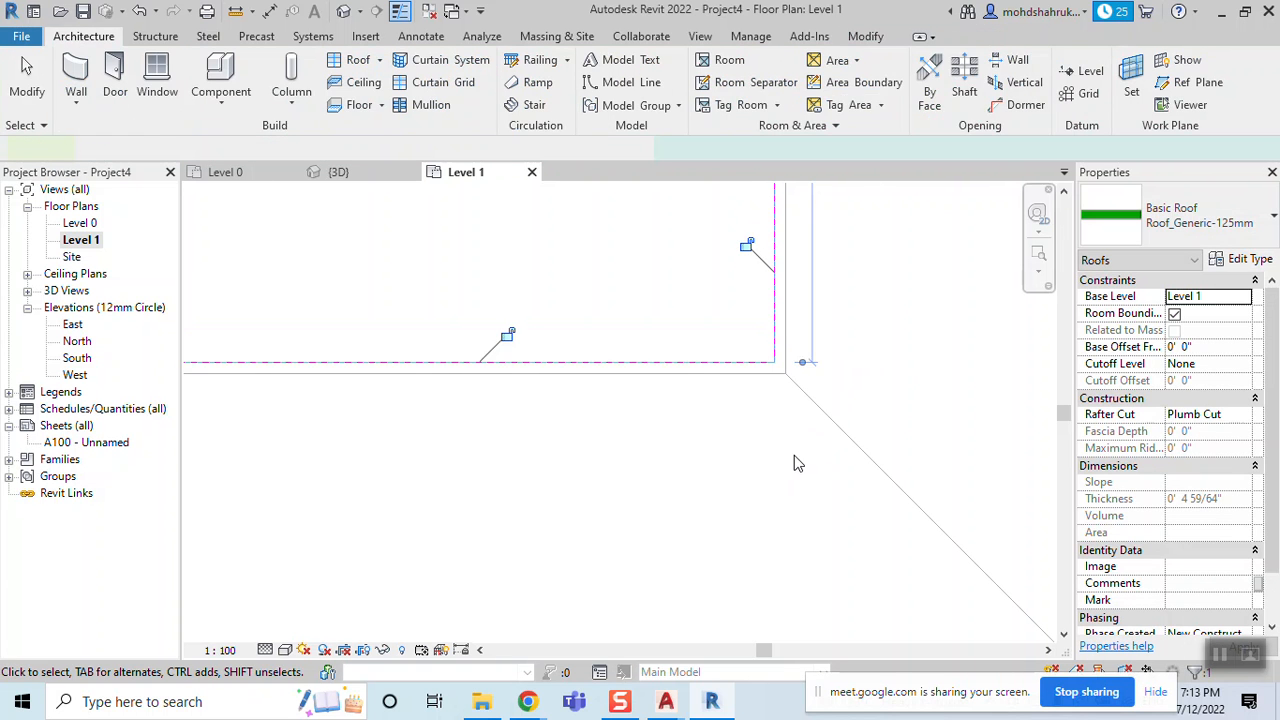
Select the flat roof in 3D and, in the North elevation, move it straight up to the upper inner edge of the sloped roof
{"action": "left_click", "coordinate": [338, 172]}
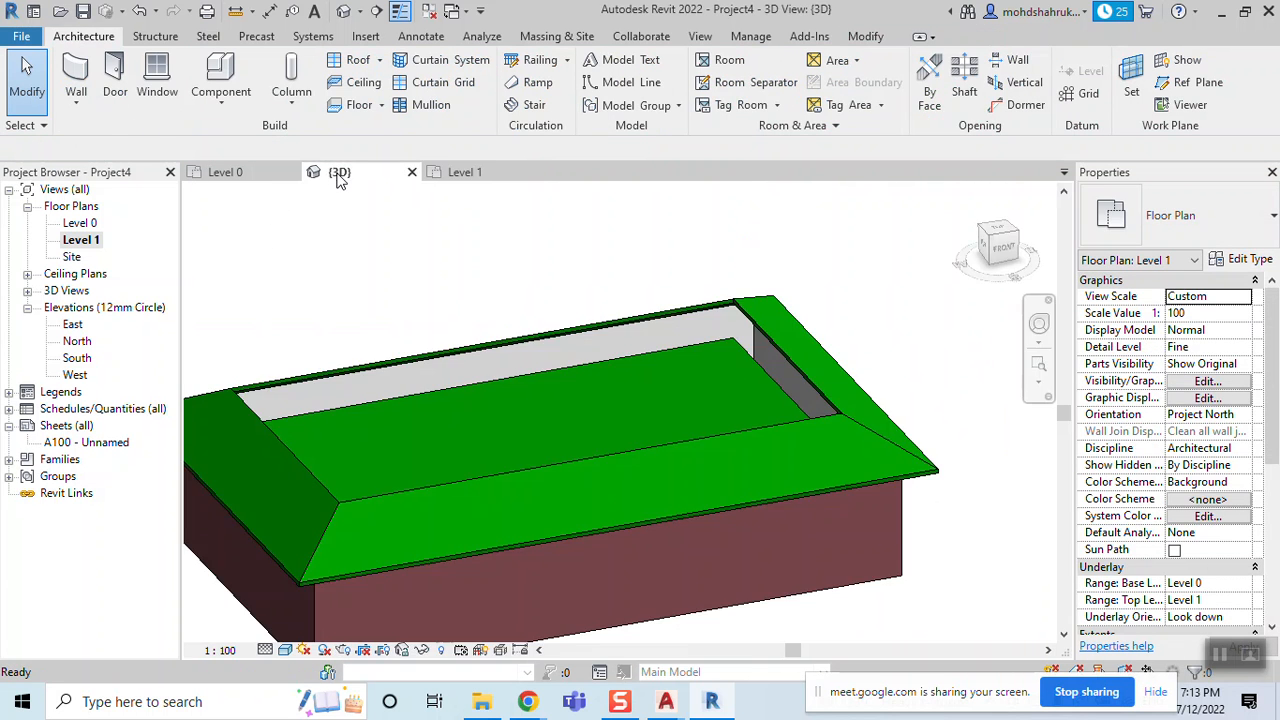
{"action": "middle_click_drag", "start_coordinate": [700, 509], "coordinate": [1056, 552], "text": "shift"}
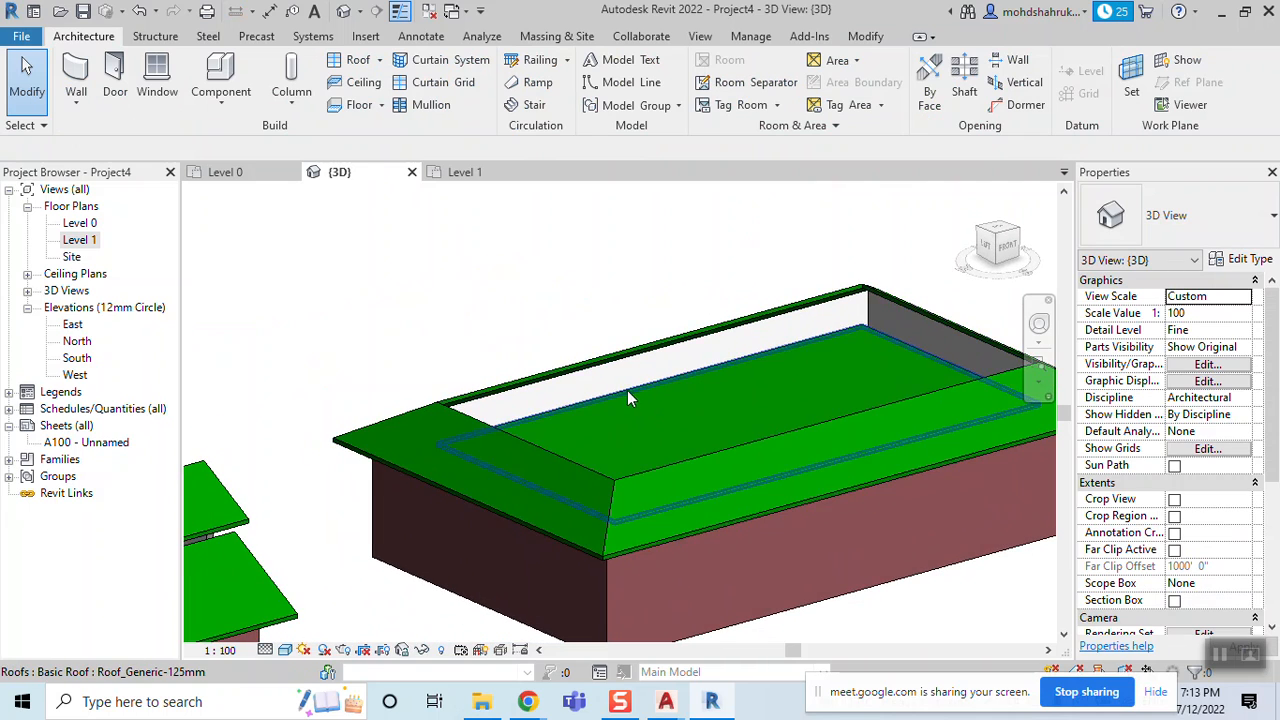
{"action": "left_click", "coordinate": [618, 393]}
{"action": "scroll", "coordinate": [712, 407], "scroll_direction": "down", "scroll_amount": 1}
{"action": "middle_click_drag", "start_coordinate": [712, 407], "coordinate": [568, 336]}
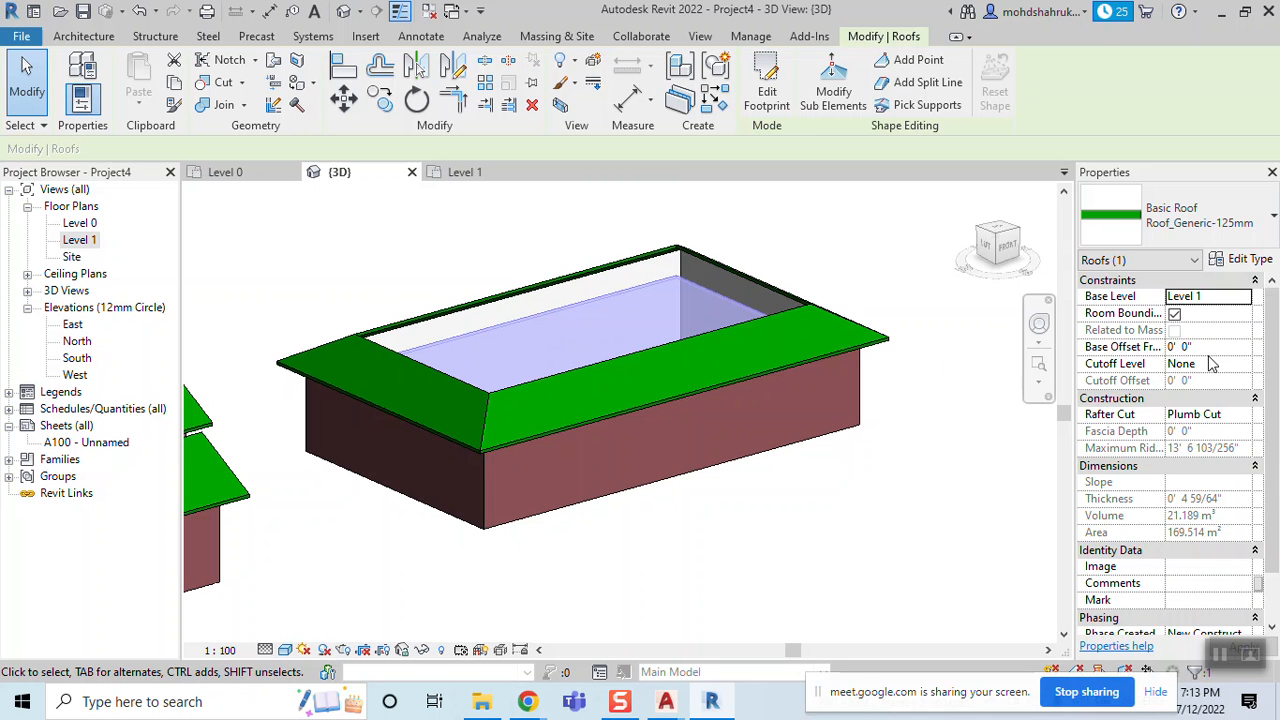
{"action": "double_click", "coordinate": [80, 341]}
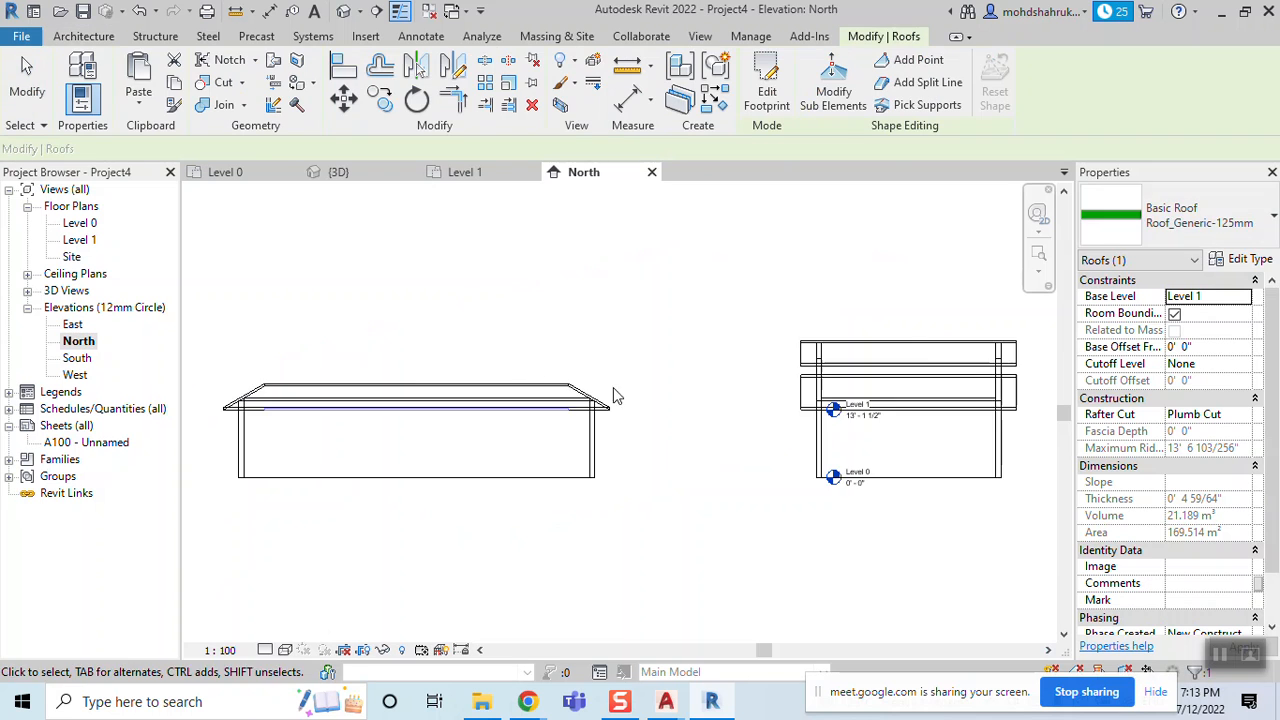
{"action": "middle_click_drag", "start_coordinate": [657, 385], "coordinate": [811, 384]}
{"action": "scroll", "coordinate": [494, 416], "scroll_direction": "up", "scroll_amount": 3}
{"action": "scroll", "coordinate": [410, 420], "scroll_direction": "up", "scroll_amount": 1}
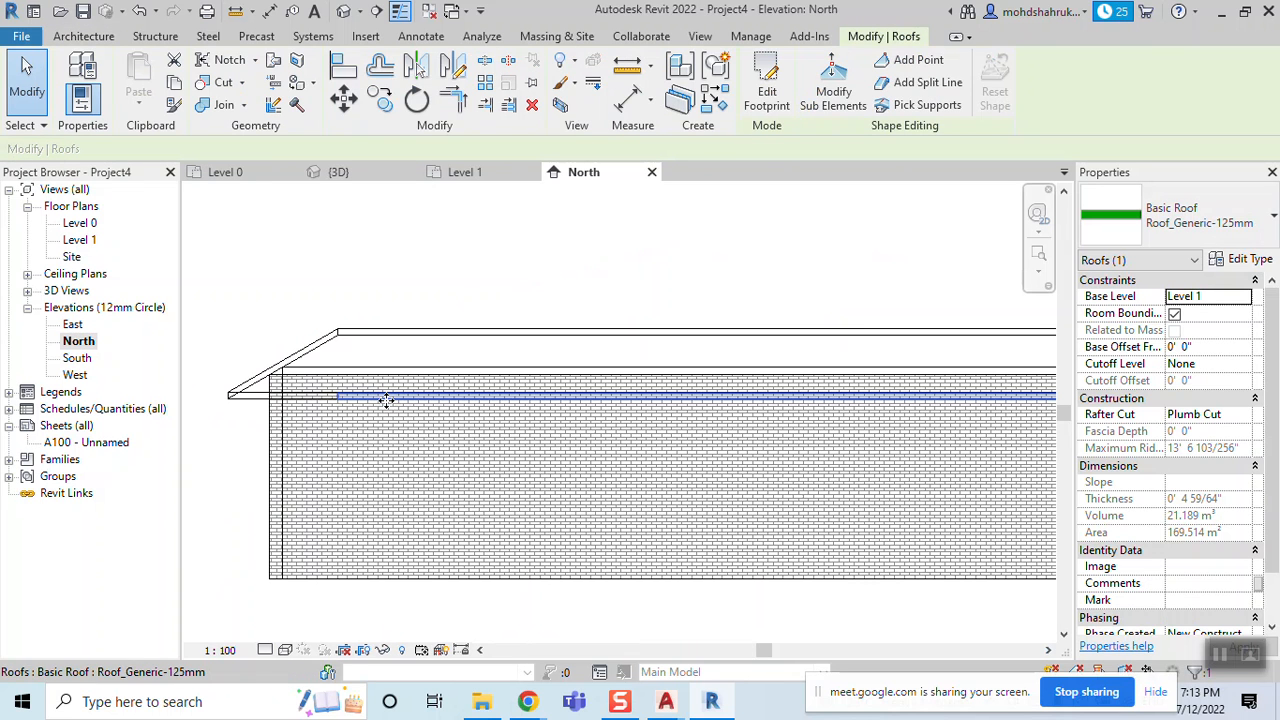
{"action": "left_click", "coordinate": [343, 100]}
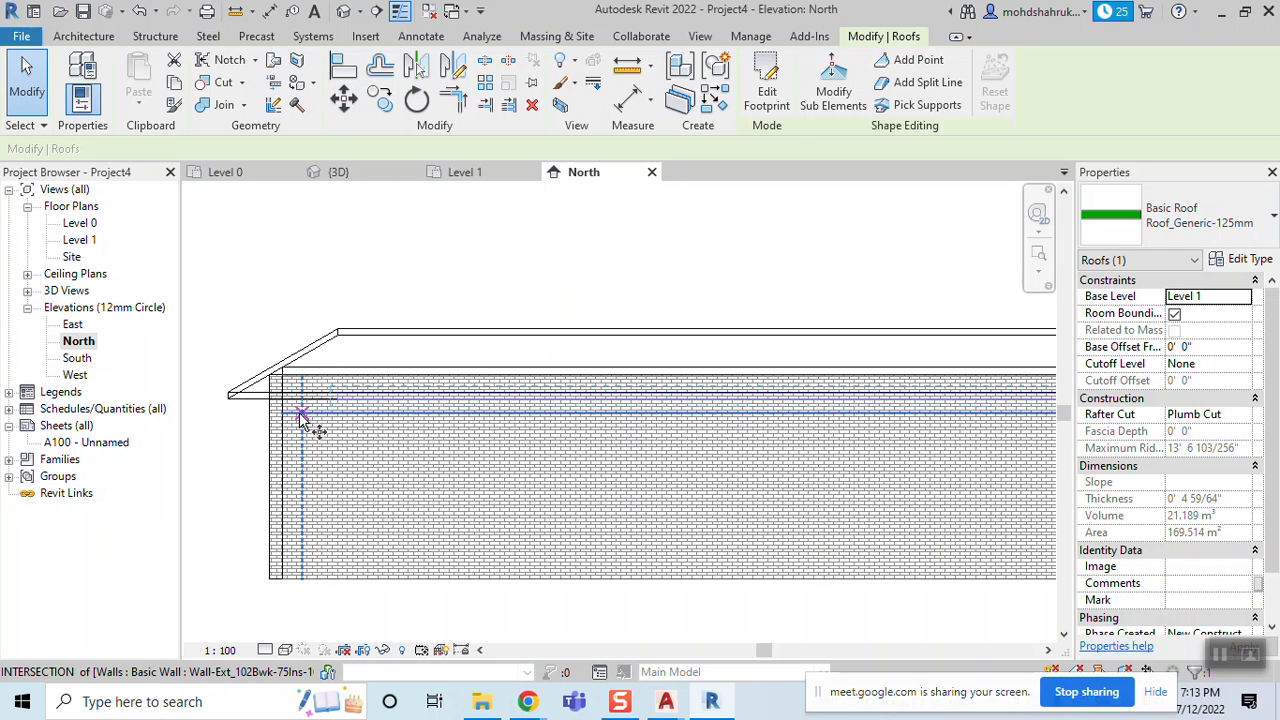
{"action": "scroll", "coordinate": [335, 400], "scroll_direction": "up", "scroll_amount": 3}
{"action": "left_click", "coordinate": [343, 386]}
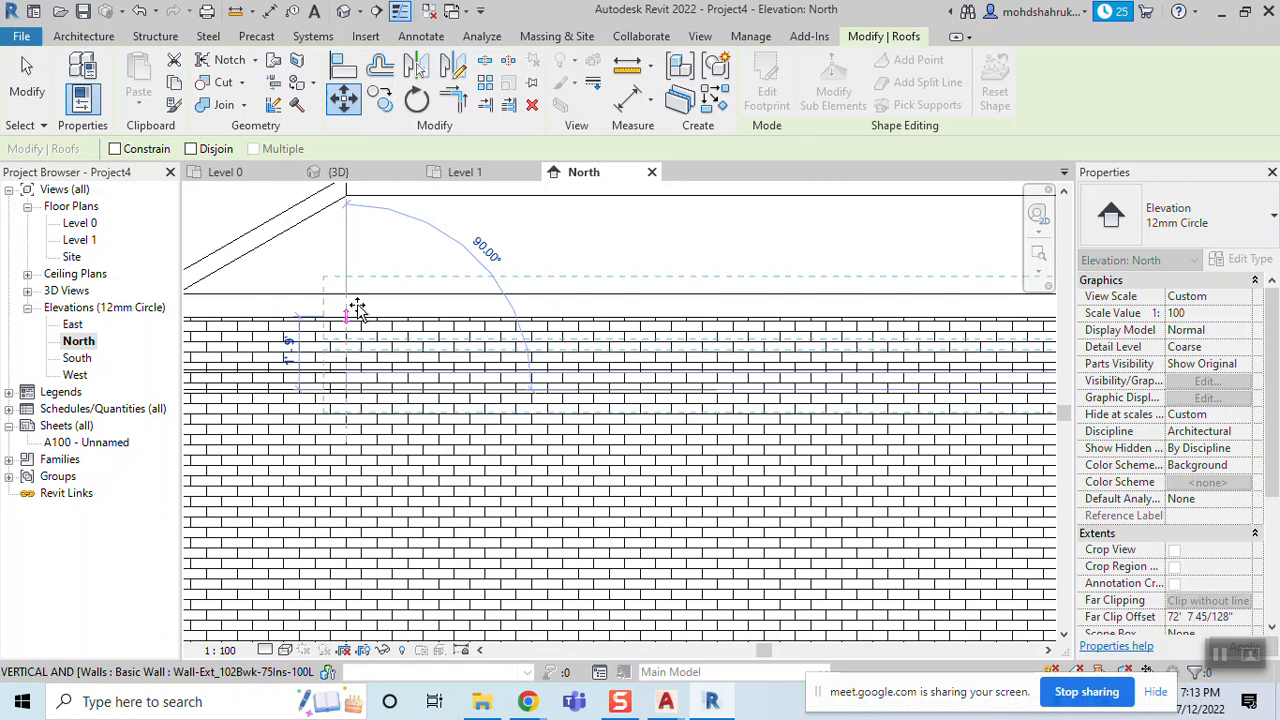
{"action": "left_click", "coordinate": [345, 193]}
{"action": "scroll", "coordinate": [574, 289], "scroll_direction": "down", "scroll_amount": 2}
{"action": "middle_click_drag", "start_coordinate": [612, 298], "coordinate": [498, 382]}
{"action": "left_click", "coordinate": [581, 244]}
Examine the hip roof with its raised flat top from several angles in 3D, together with the first building
{"action": "left_click", "coordinate": [384, 174]}
{"action": "middle_click_drag", "start_coordinate": [802, 348], "coordinate": [692, 384], "text": "shift"}
{"action": "middle_click_drag", "start_coordinate": [692, 384], "coordinate": [854, 504]}
{"action": "scroll", "coordinate": [651, 456], "scroll_direction": "up", "scroll_amount": 2}
{"action": "scroll", "coordinate": [651, 455], "scroll_direction": "down", "scroll_amount": 4}
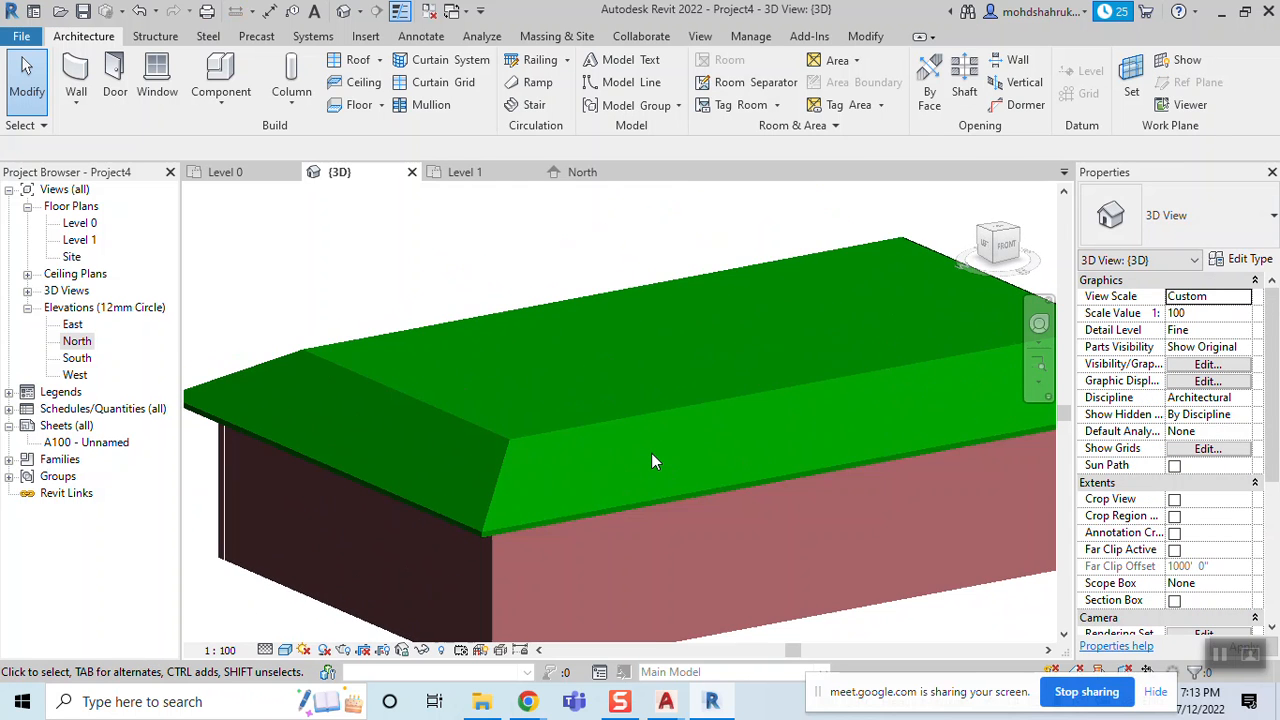
{"action": "middle_click_drag", "start_coordinate": [651, 455], "coordinate": [632, 460]}
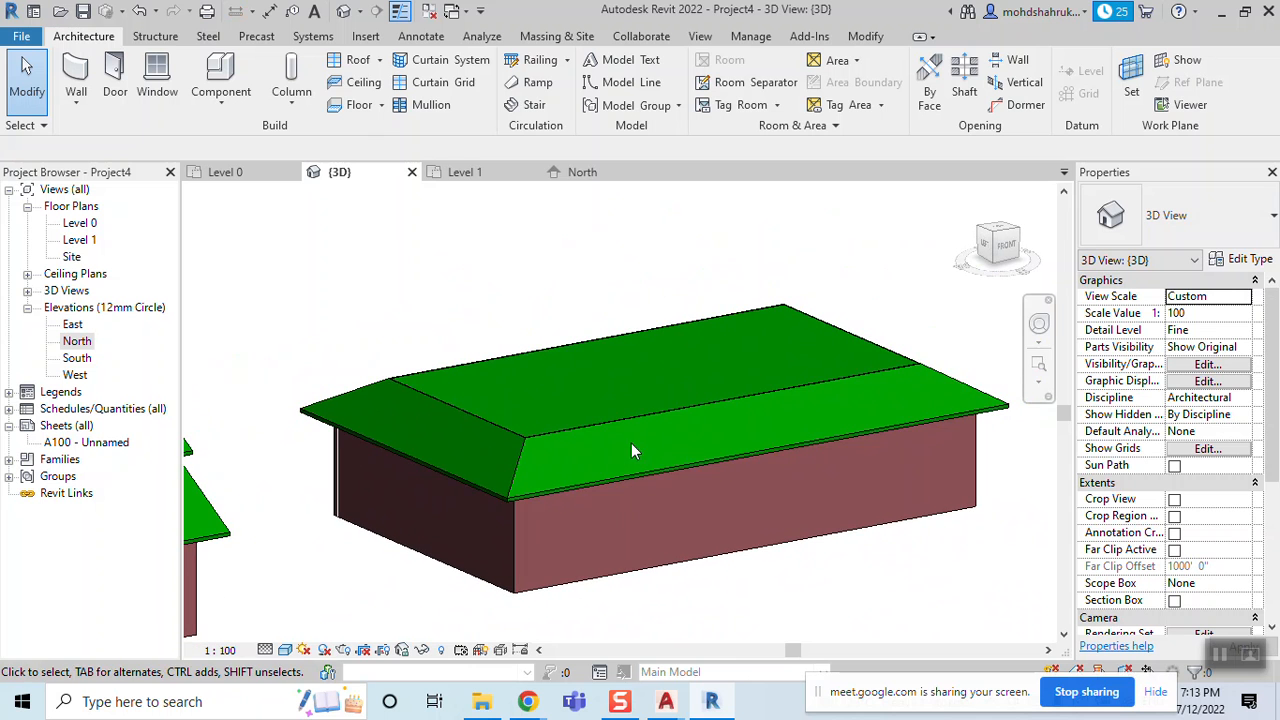
{"action": "middle_click_drag", "start_coordinate": [571, 453], "coordinate": [549, 483], "text": "shift"}
{"action": "scroll", "coordinate": [560, 507], "scroll_direction": "down", "scroll_amount": 1}
{"action": "scroll", "coordinate": [560, 480], "scroll_direction": "down", "scroll_amount": 2}
{"action": "middle_click_drag", "start_coordinate": [690, 473], "coordinate": [515, 460], "text": "shift"}
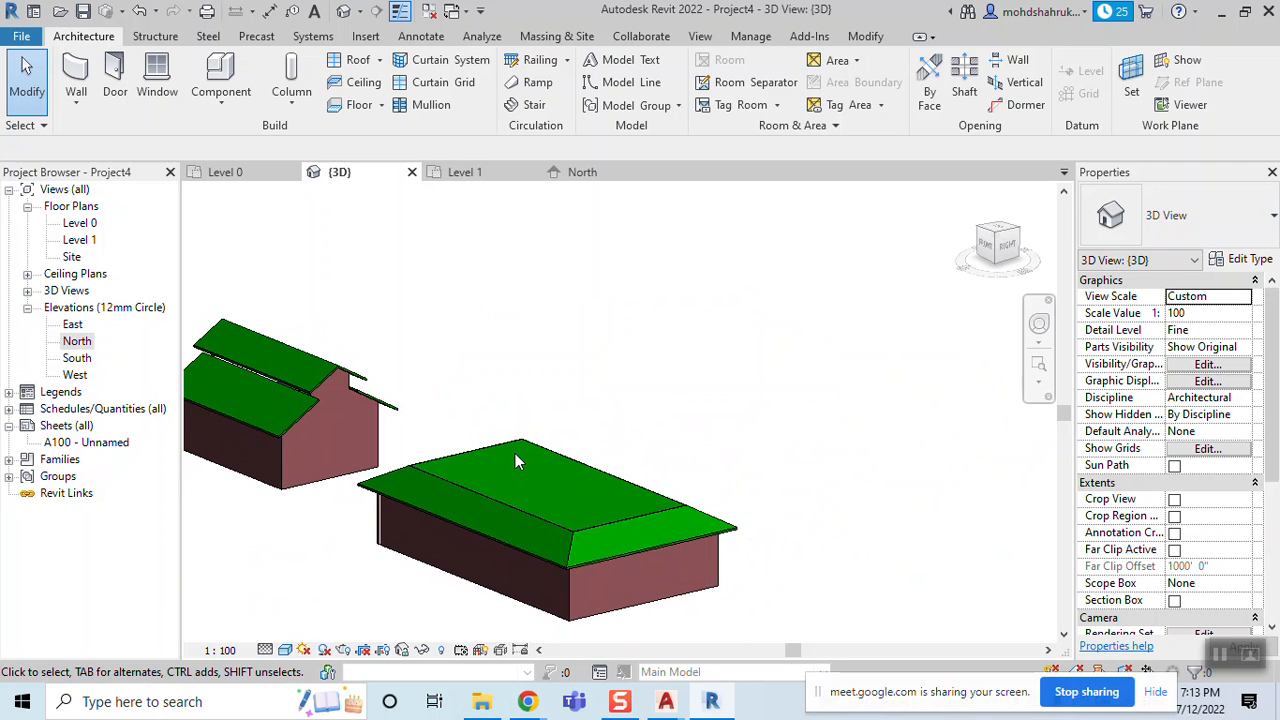
{"action": "scroll", "coordinate": [629, 440], "scroll_direction": "down", "scroll_amount": 2}
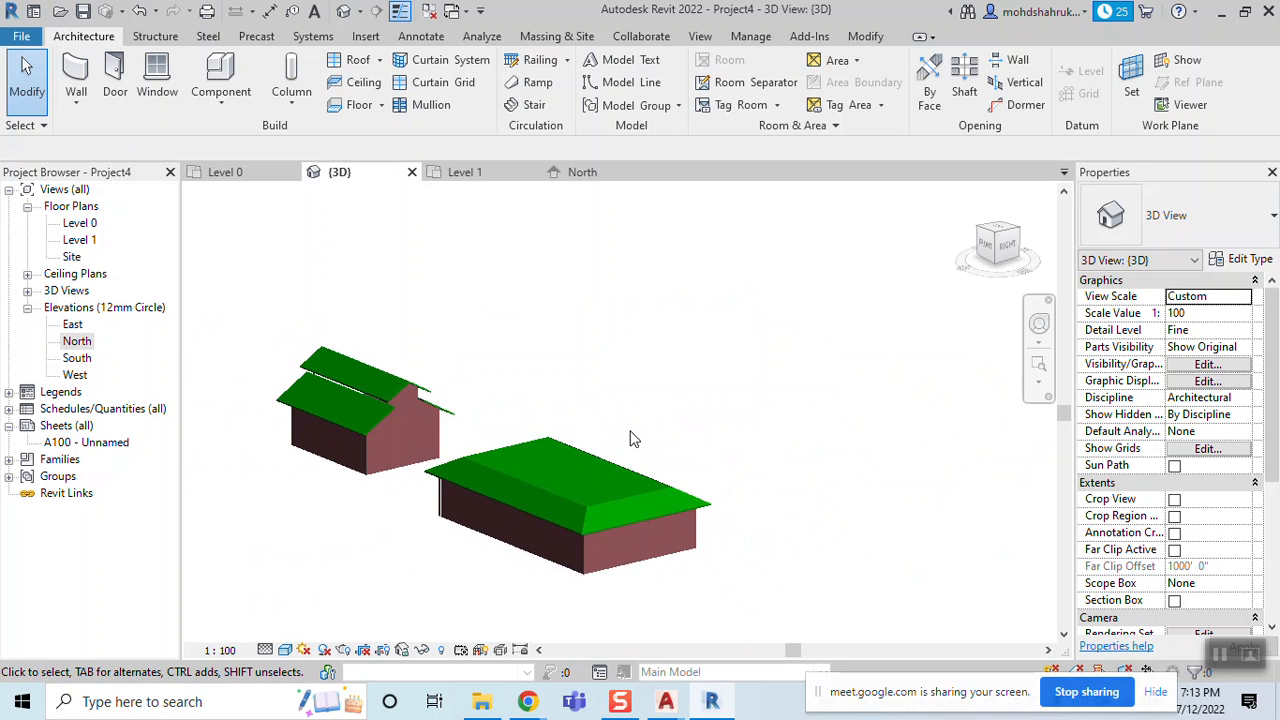
{"action": "middle_click_drag", "start_coordinate": [631, 434], "coordinate": [720, 397]}
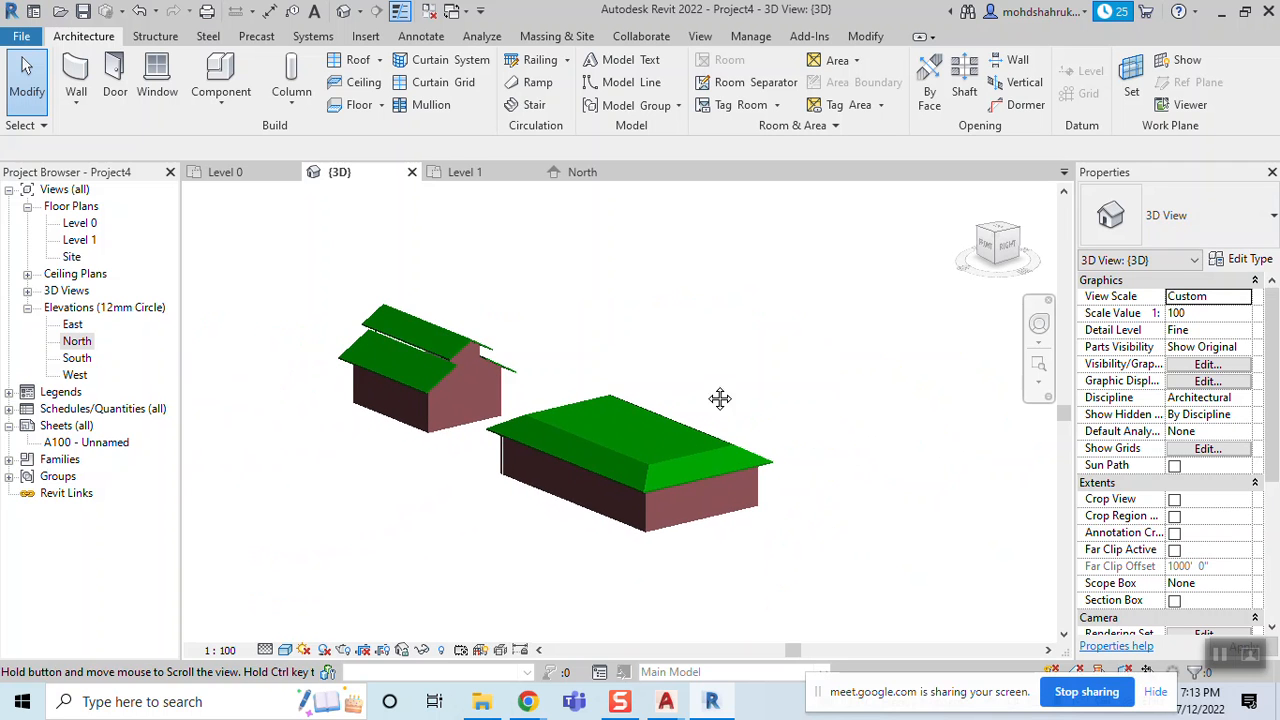
On the Level 1 plan, draw a rectangle of Wall-Ext_215Bwk walls about 56' long beside the second building
{"action": "double_click", "coordinate": [81, 242]}
{"action": "scroll", "coordinate": [600, 371], "scroll_direction": "down", "scroll_amount": 3}
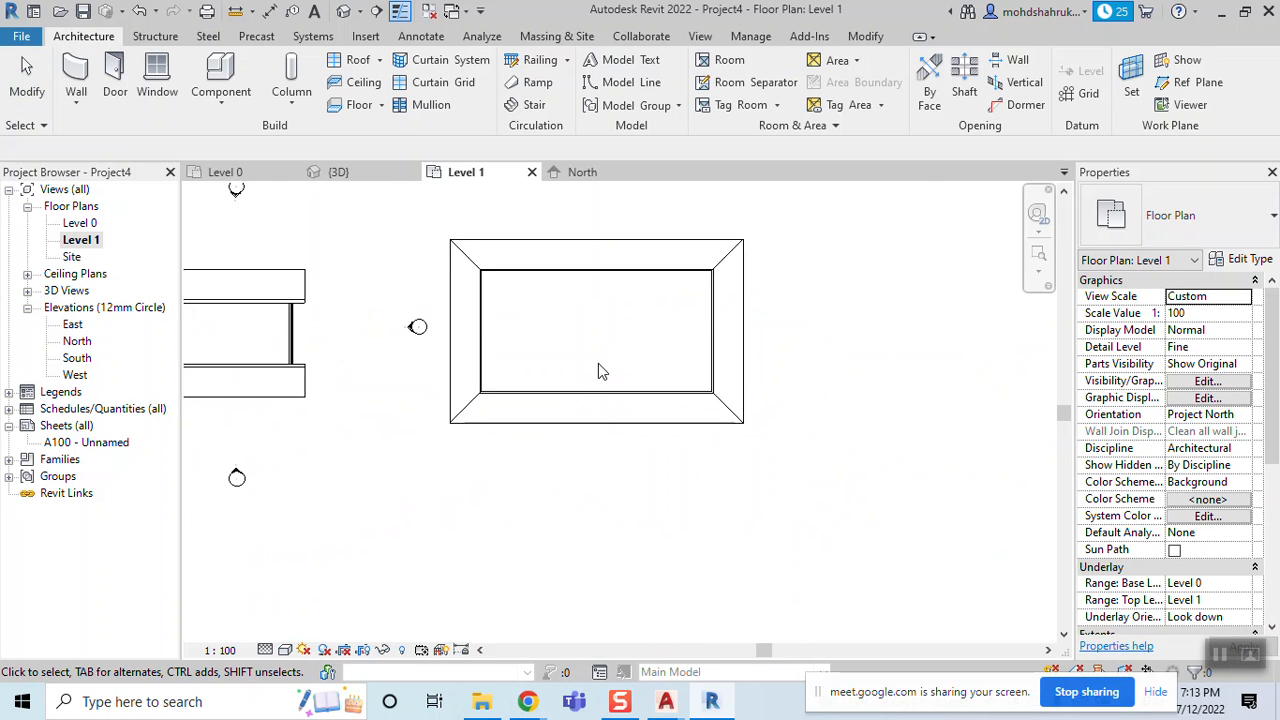
{"action": "middle_click_drag", "start_coordinate": [628, 368], "coordinate": [577, 407]}
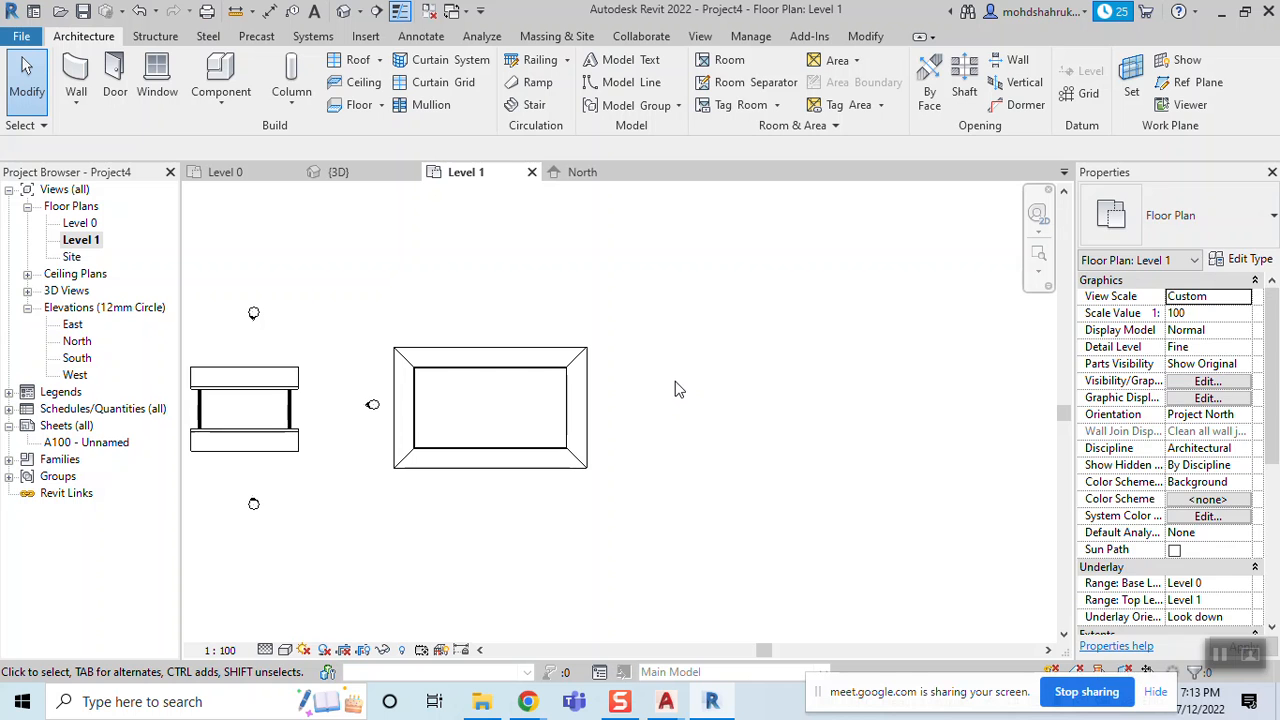
{"action": "key", "text": "w"}
{"action": "key", "text": "a"}
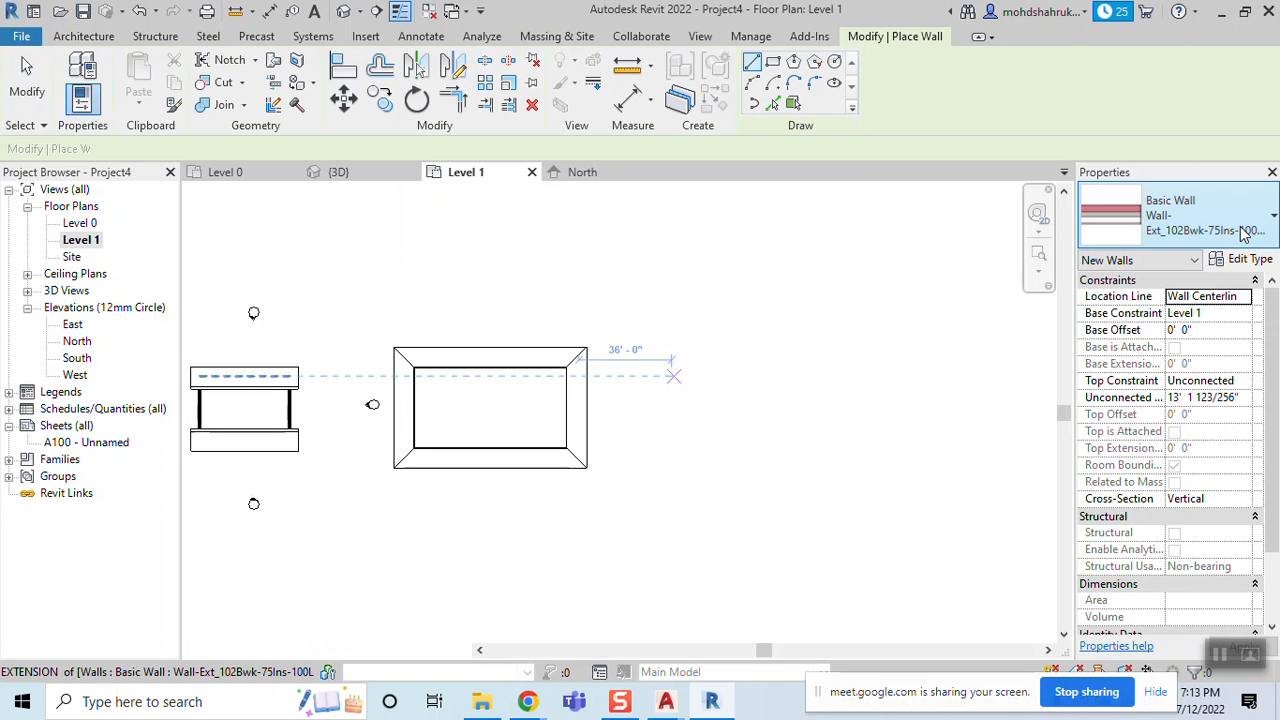
{"action": "left_click", "coordinate": [1180, 215]}
{"action": "scroll", "coordinate": [1135, 430], "scroll_direction": "down", "scroll_amount": 2}
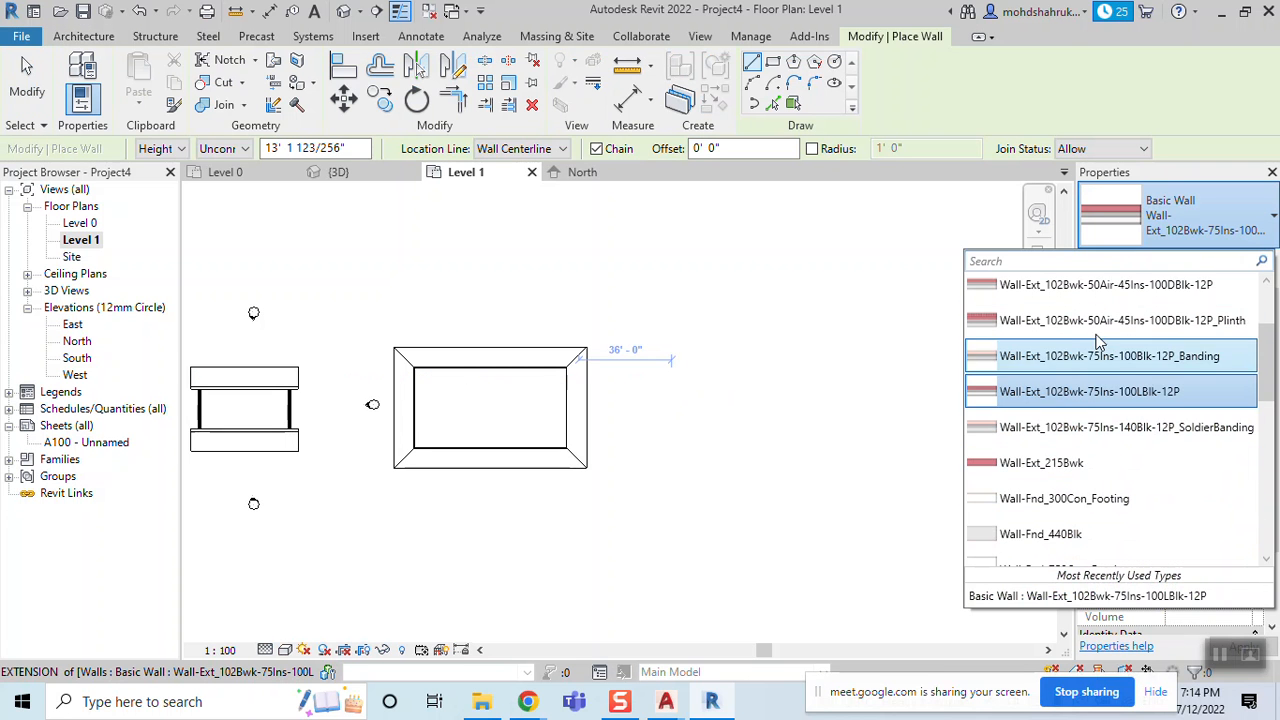
{"action": "left_click", "coordinate": [773, 62]}
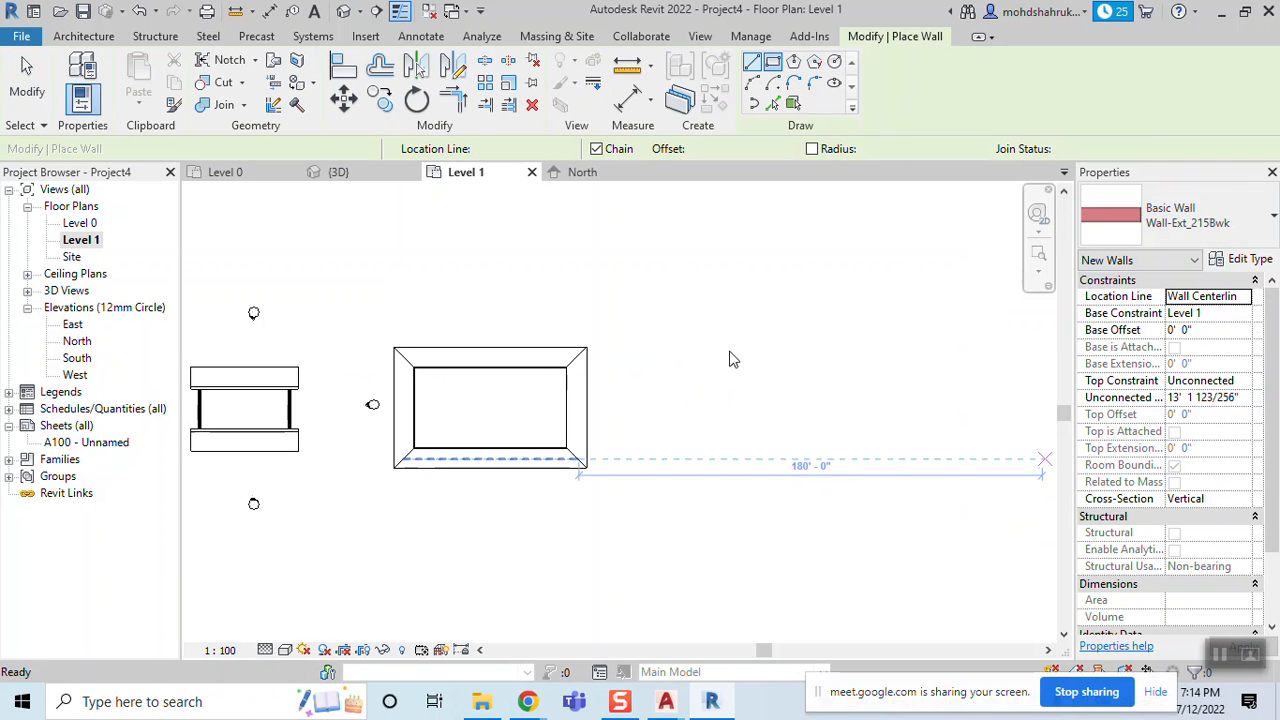
{"action": "left_click", "coordinate": [670, 356]}
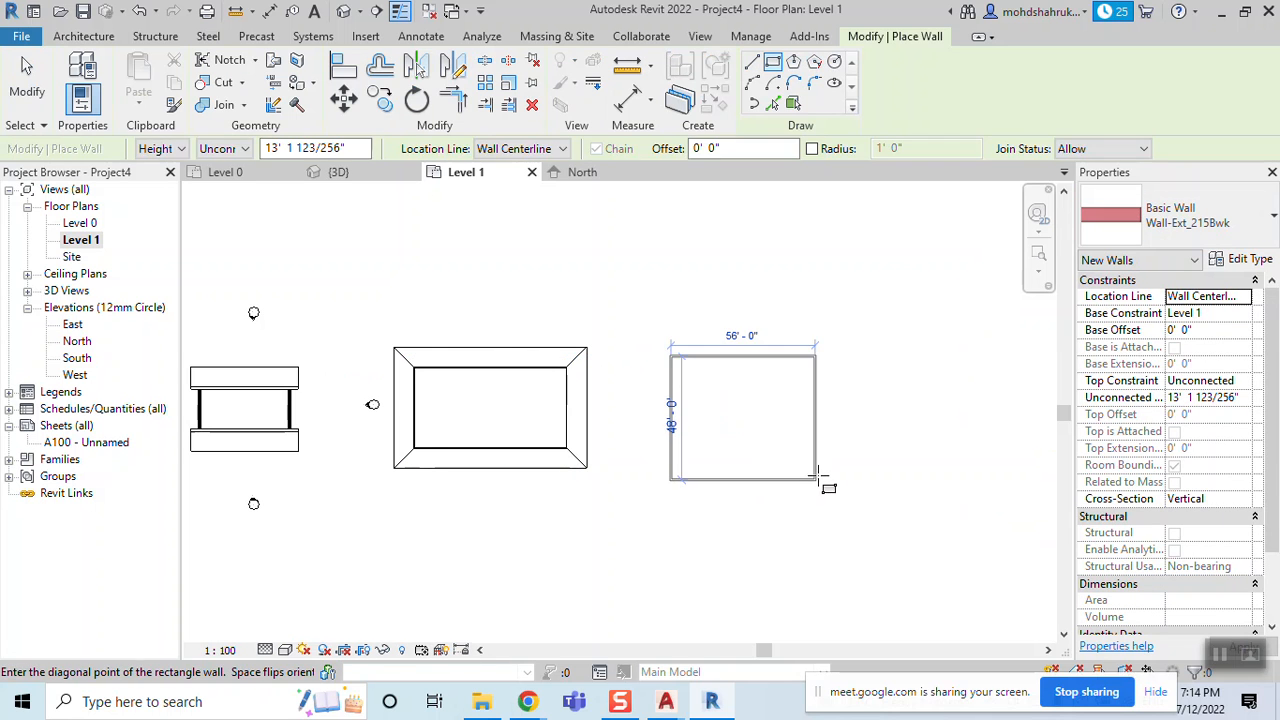
{"action": "left_click", "coordinate": [818, 460]}
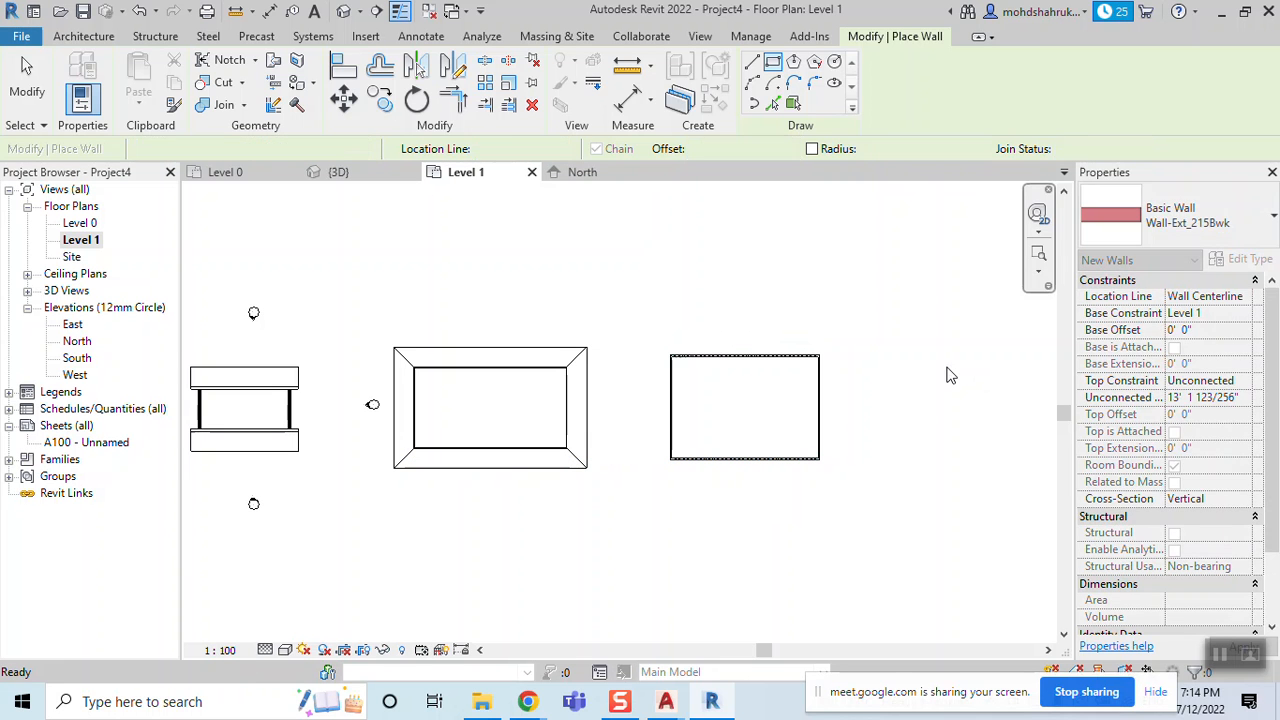
{"action": "key", "text": "Escape"}
{"action": "key", "text": "Escape"}
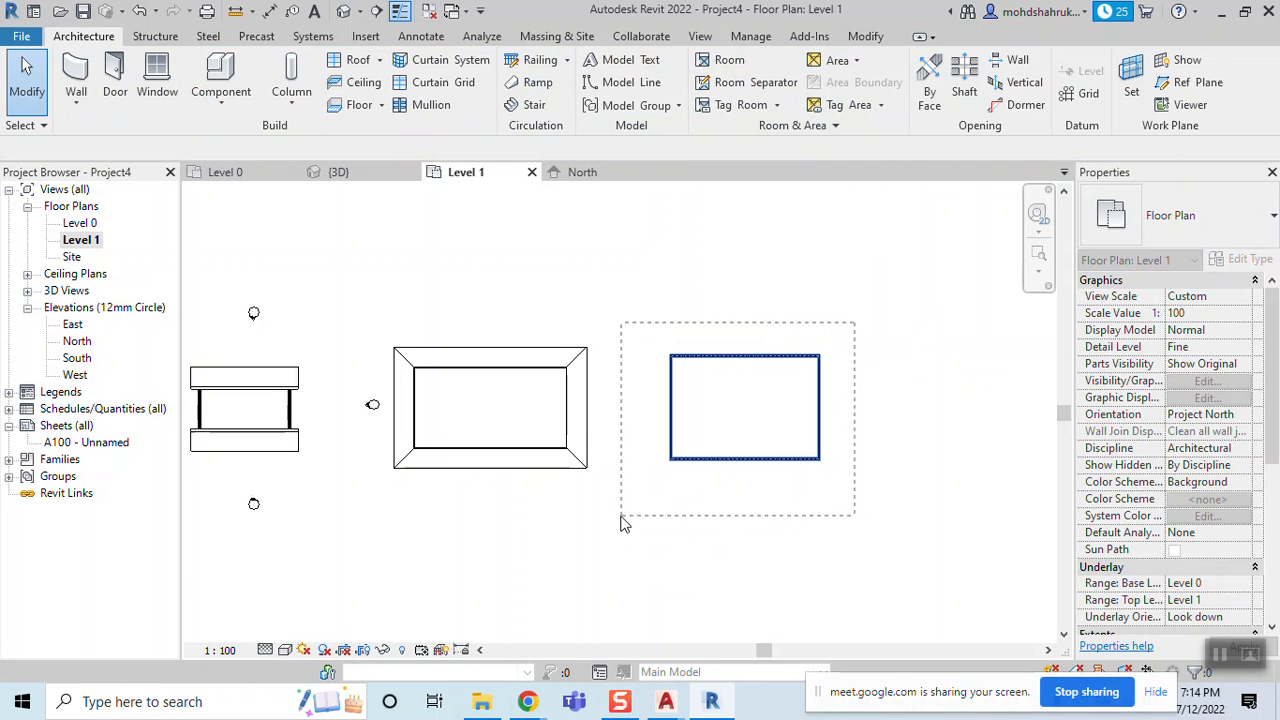
Select the four new brick walls and set their base constraint to Level 0 and top constraint up to Level 1
{"action": "left_click", "coordinate": [1244, 381]}
{"action": "left_click", "coordinate": [1210, 422]}
{"action": "left_click", "coordinate": [1270, 650]}
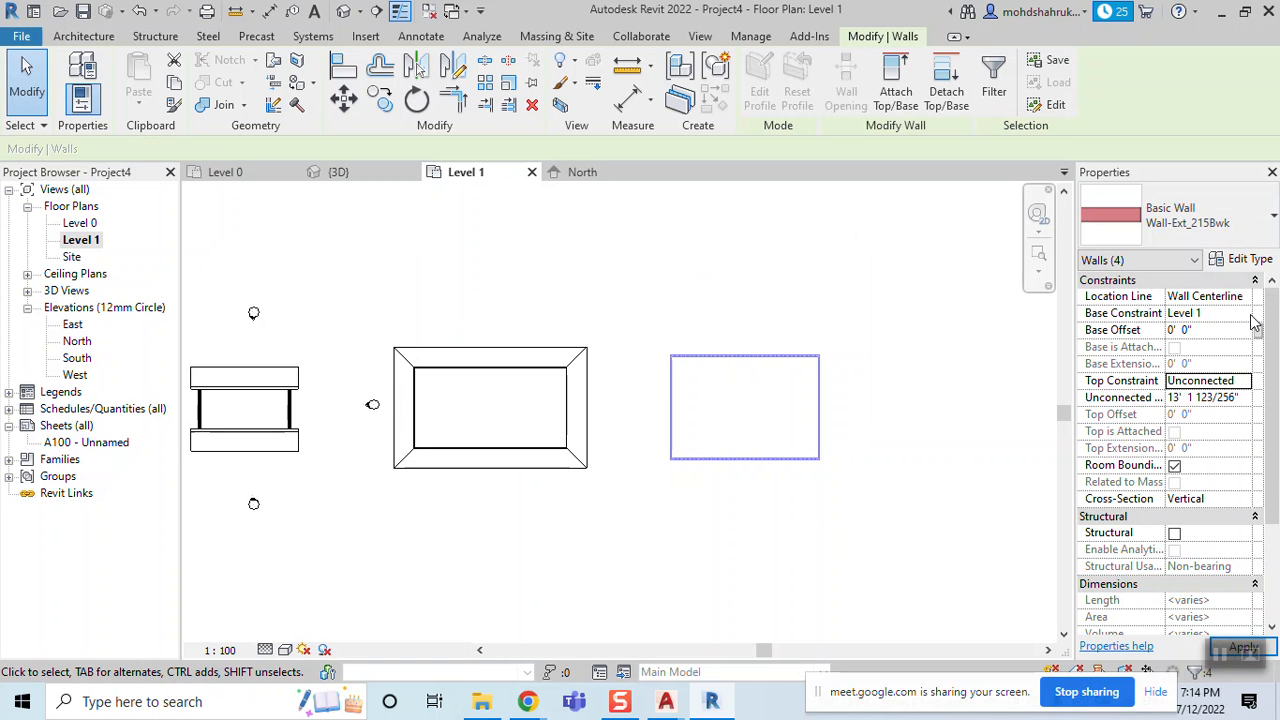
{"action": "left_click", "coordinate": [1205, 313]}
{"action": "left_click", "coordinate": [1190, 331]}
{"action": "left_click", "coordinate": [1205, 380]}
{"action": "left_click", "coordinate": [1243, 380]}
{"action": "left_click", "coordinate": [1205, 431]}
{"action": "left_click", "coordinate": [907, 382]}
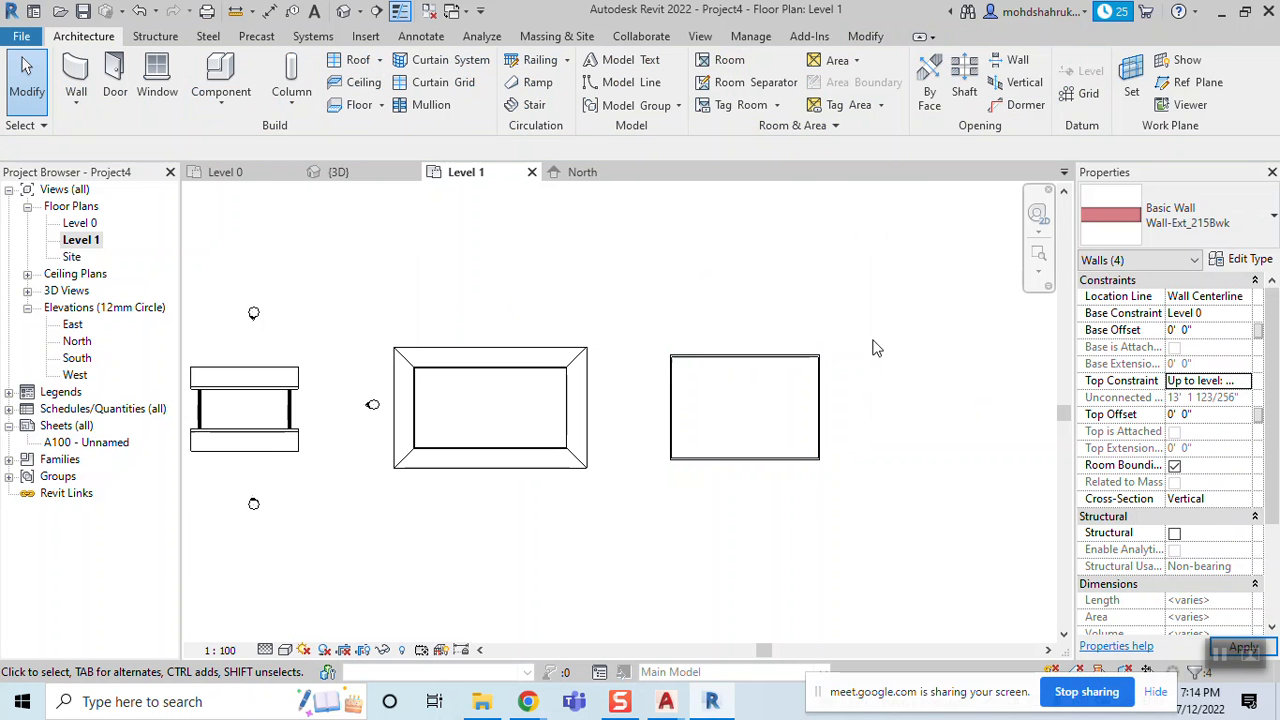
{"action": "scroll", "coordinate": [850, 314], "scroll_direction": "up", "scroll_amount": 2}
{"action": "left_click", "coordinate": [360, 61]}
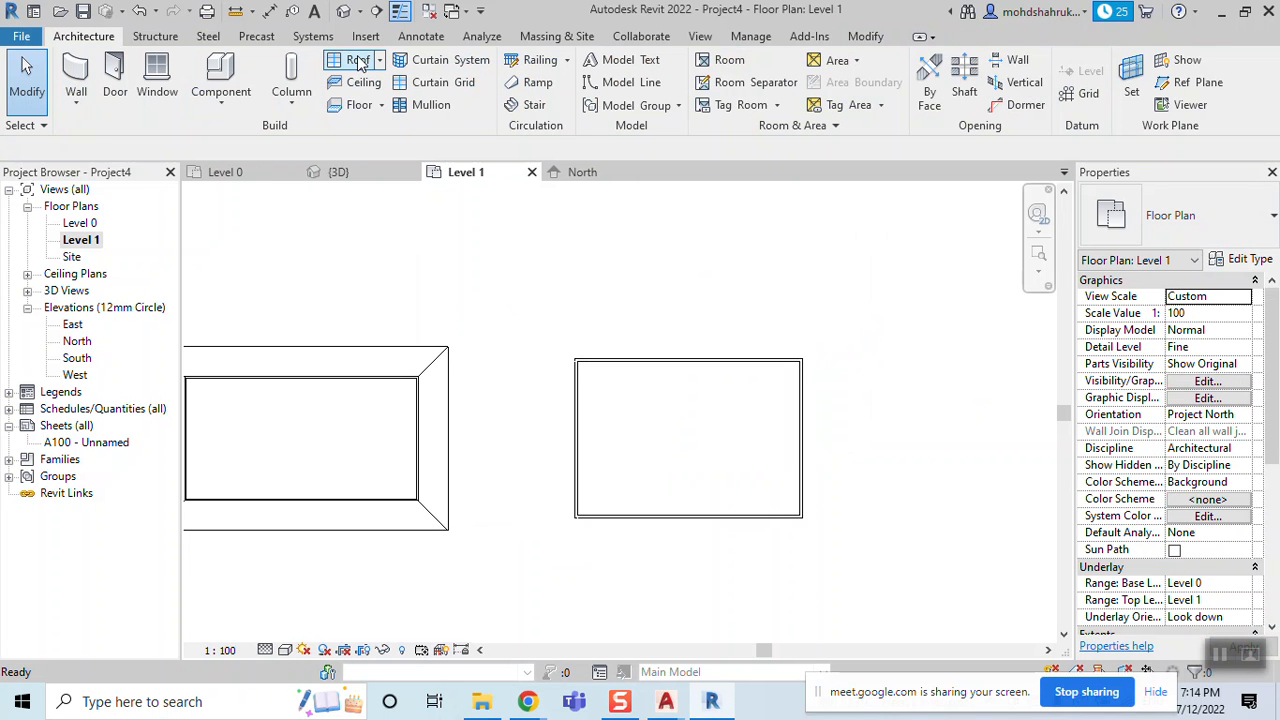
{"action": "scroll", "coordinate": [530, 370], "scroll_direction": "down", "scroll_amount": 4}
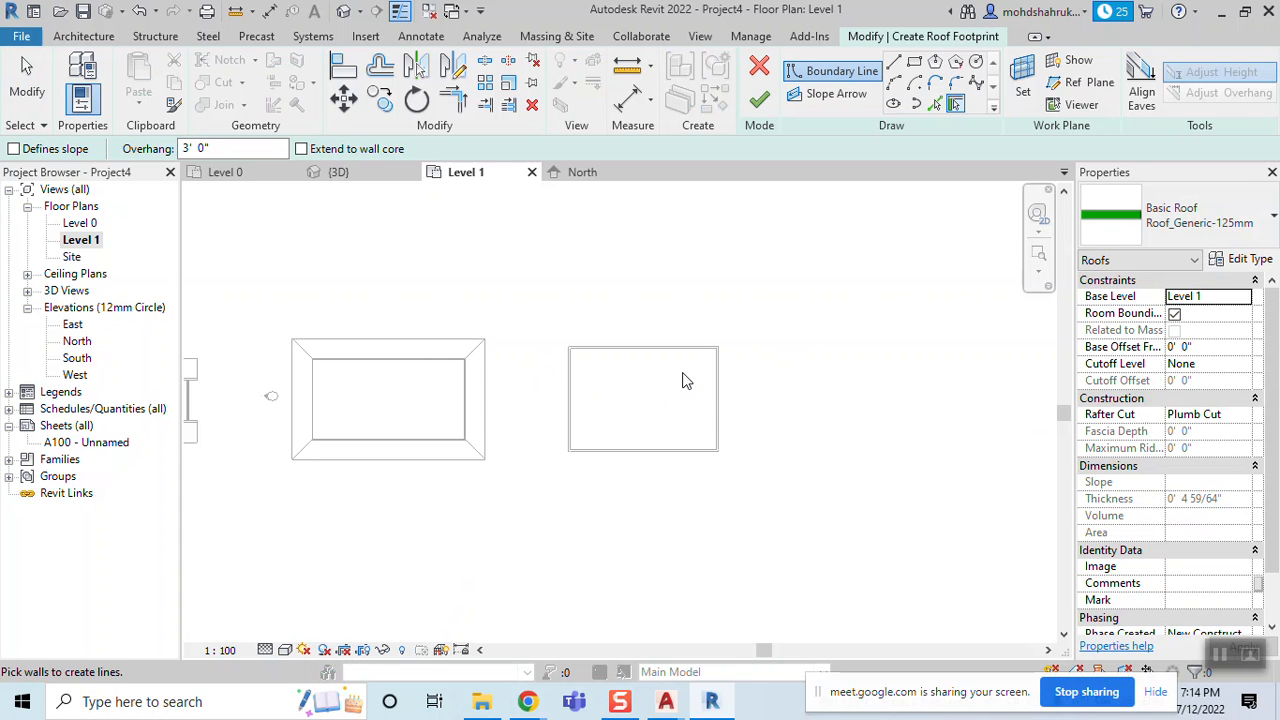
{"action": "scroll", "coordinate": [700, 380], "scroll_direction": "up", "scroll_amount": 1}
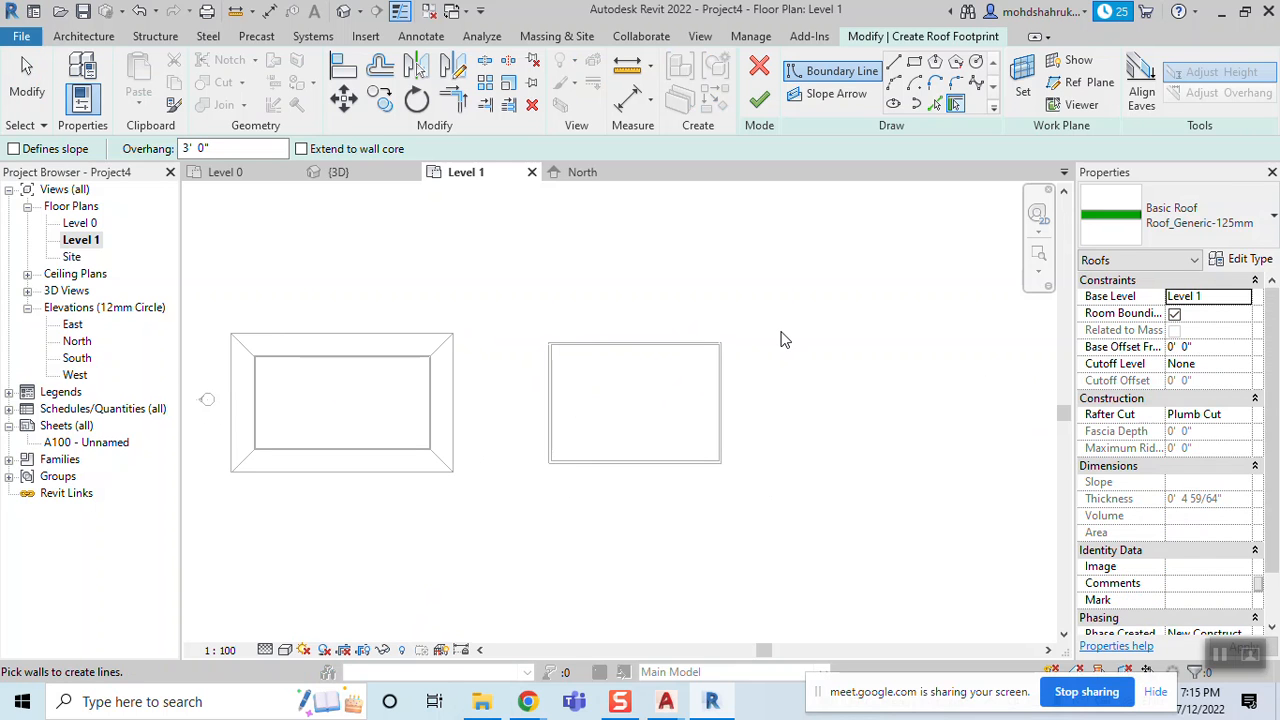
{"action": "scroll", "coordinate": [806, 380], "scroll_direction": "down", "scroll_amount": 3}
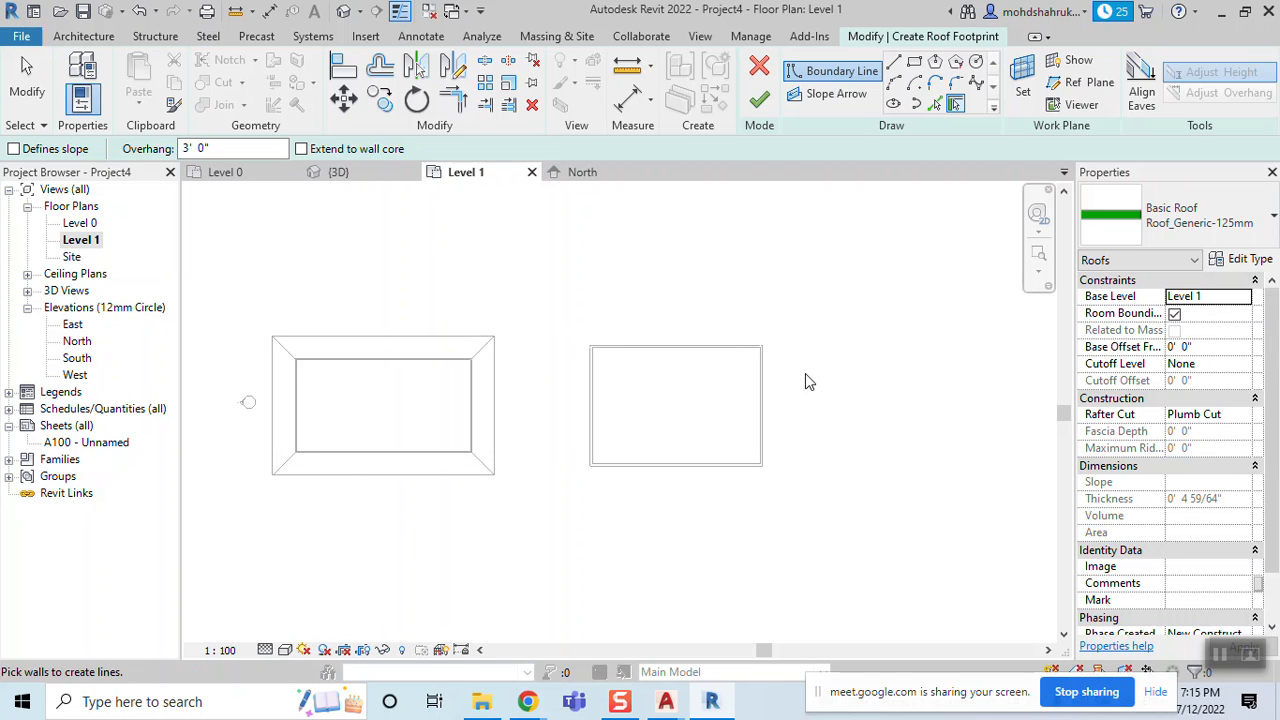
{"action": "mouse_move", "coordinate": [805, 381]}
{"action": "middle_mouse_down"}
{"action": "mouse_move", "coordinate": [823, 389]}
{"action": "mouse_move", "coordinate": [812, 385]}
{"action": "middle_mouse_up"}
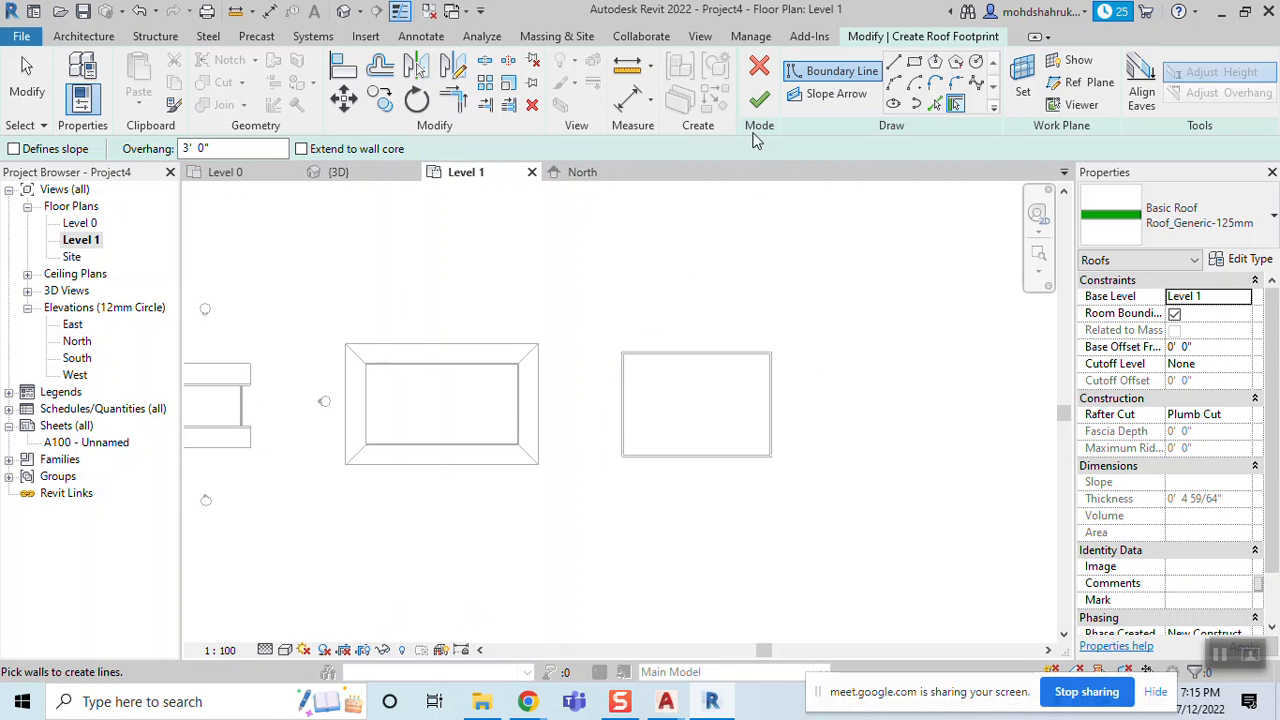
{"action": "left_click", "coordinate": [759, 98]}
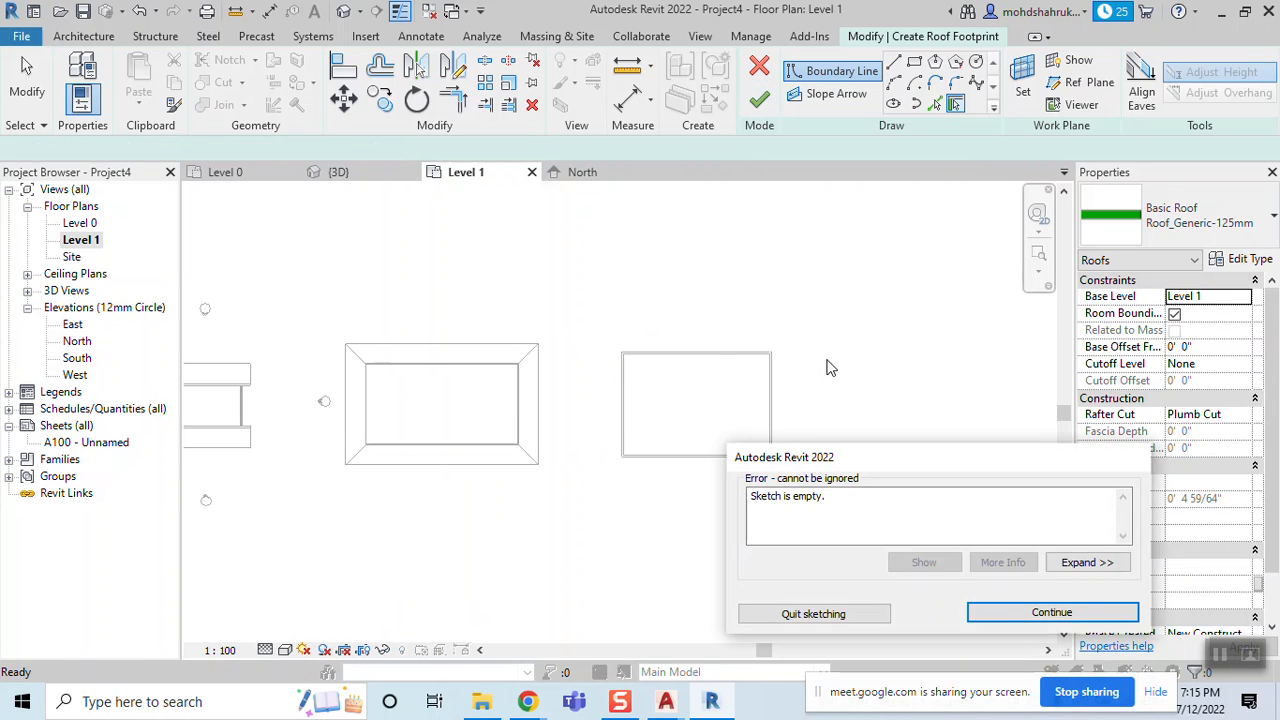
{"action": "left_click", "coordinate": [808, 613]}
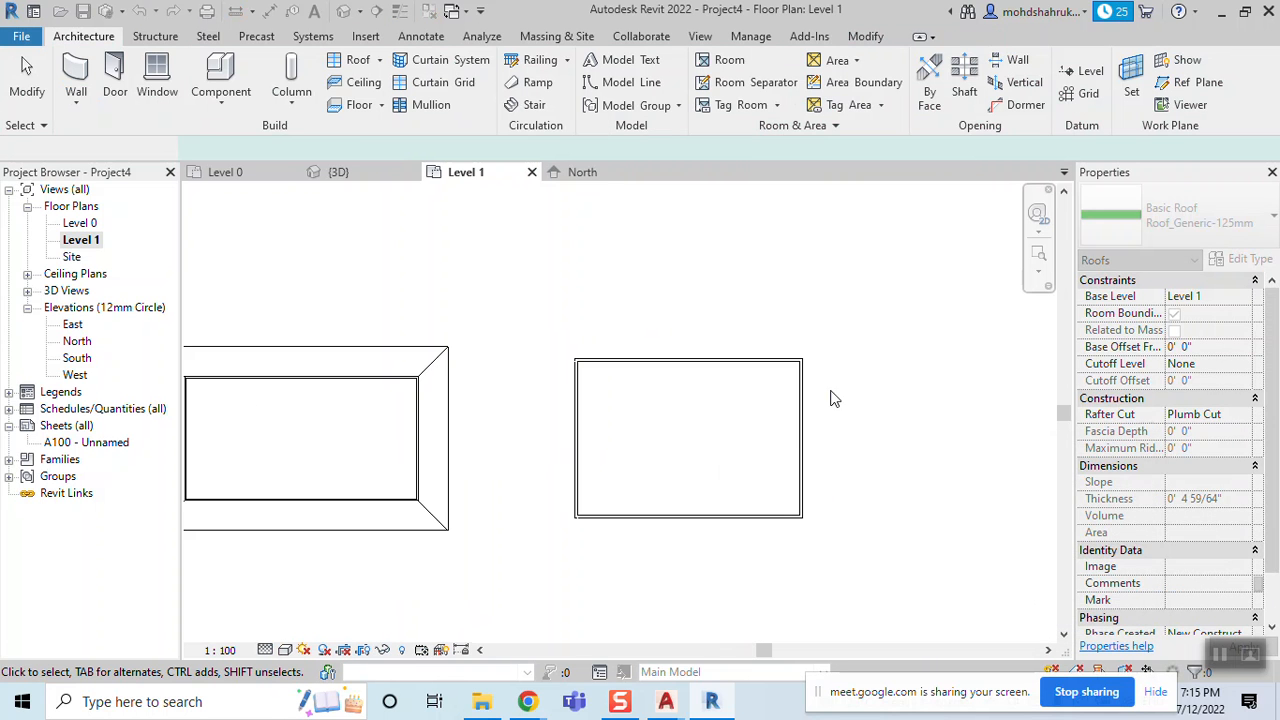
{"action": "middle_click_drag", "start_coordinate": [594, 429], "coordinate": [634, 477]}
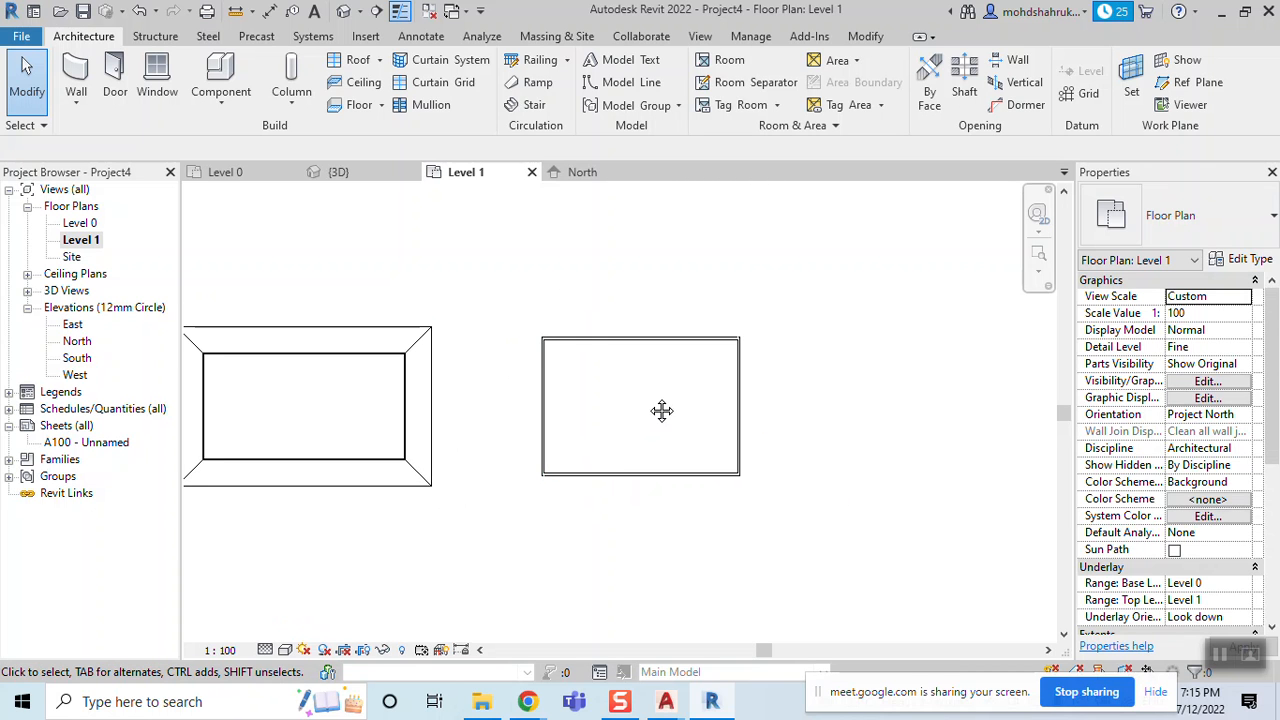
{"action": "middle_click_drag", "start_coordinate": [660, 408], "coordinate": [653, 412]}
{"action": "left_click", "coordinate": [379, 60]}
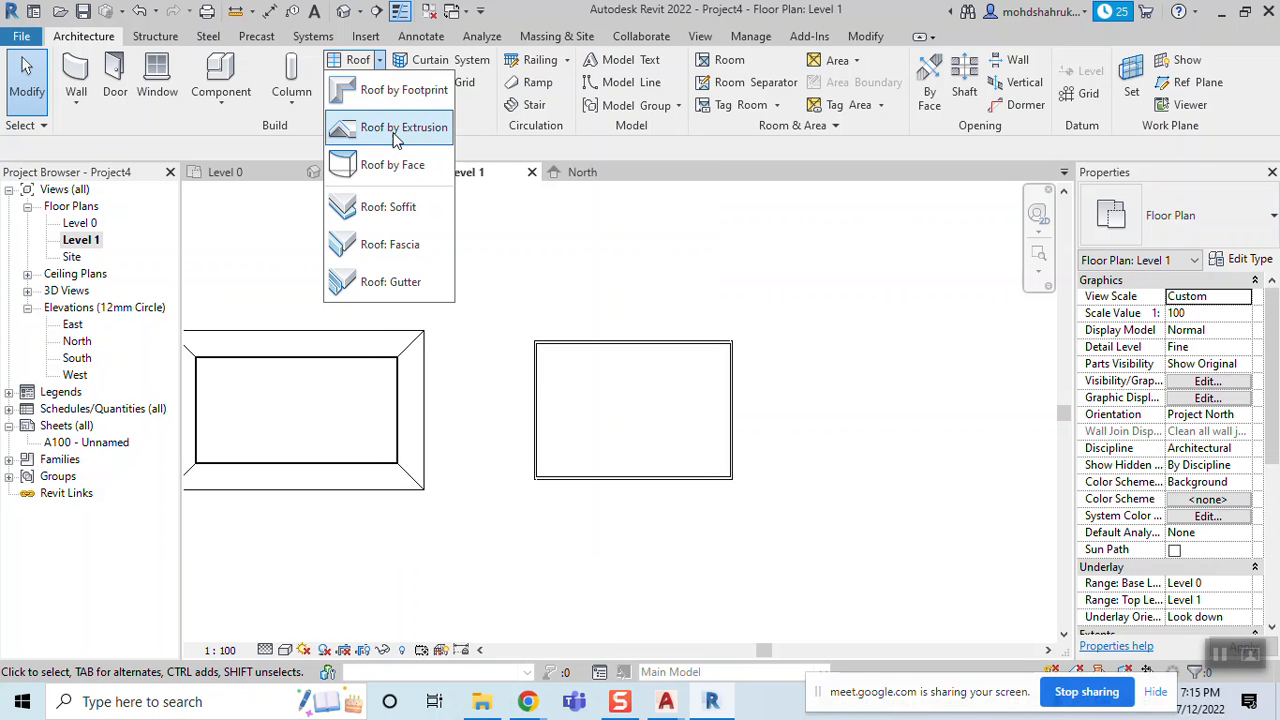
{"action": "left_click", "coordinate": [789, 368]}
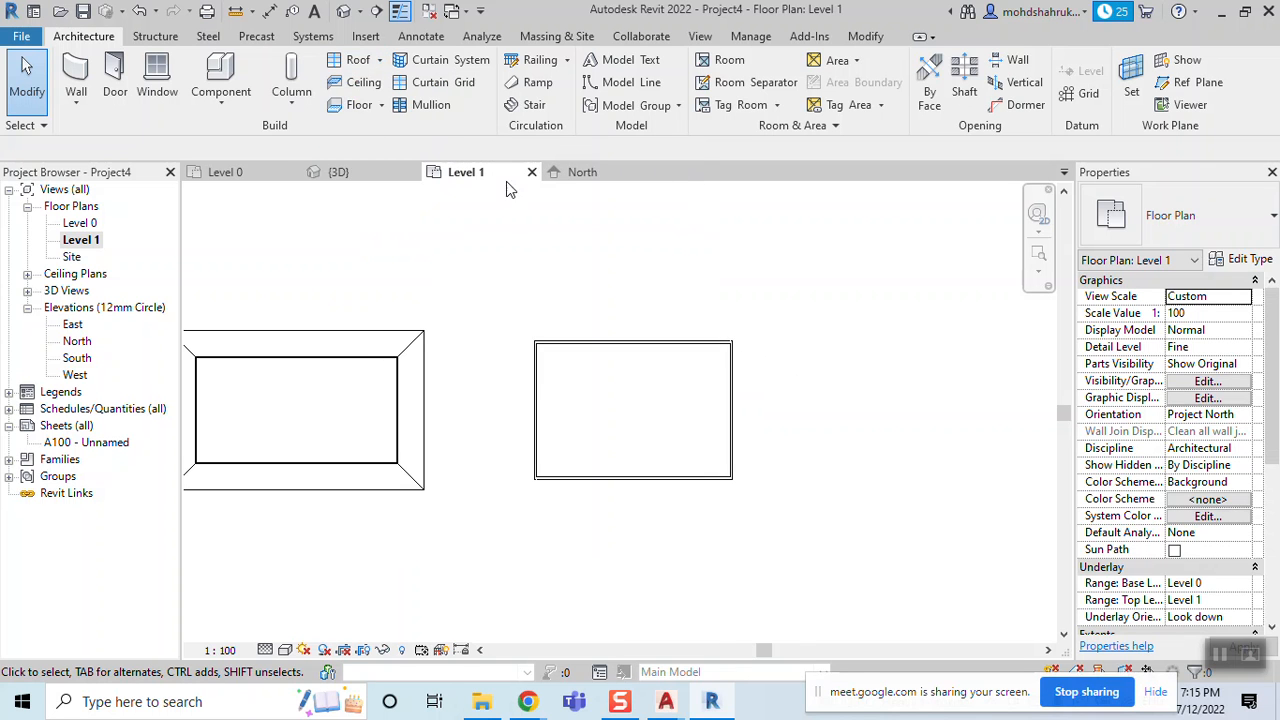
Examine the two roofed buildings and the roofless third building from several angles in 3D
{"action": "left_click", "coordinate": [320, 179]}
{"action": "middle_click_drag", "start_coordinate": [620, 460], "coordinate": [531, 277], "text": "shift"}
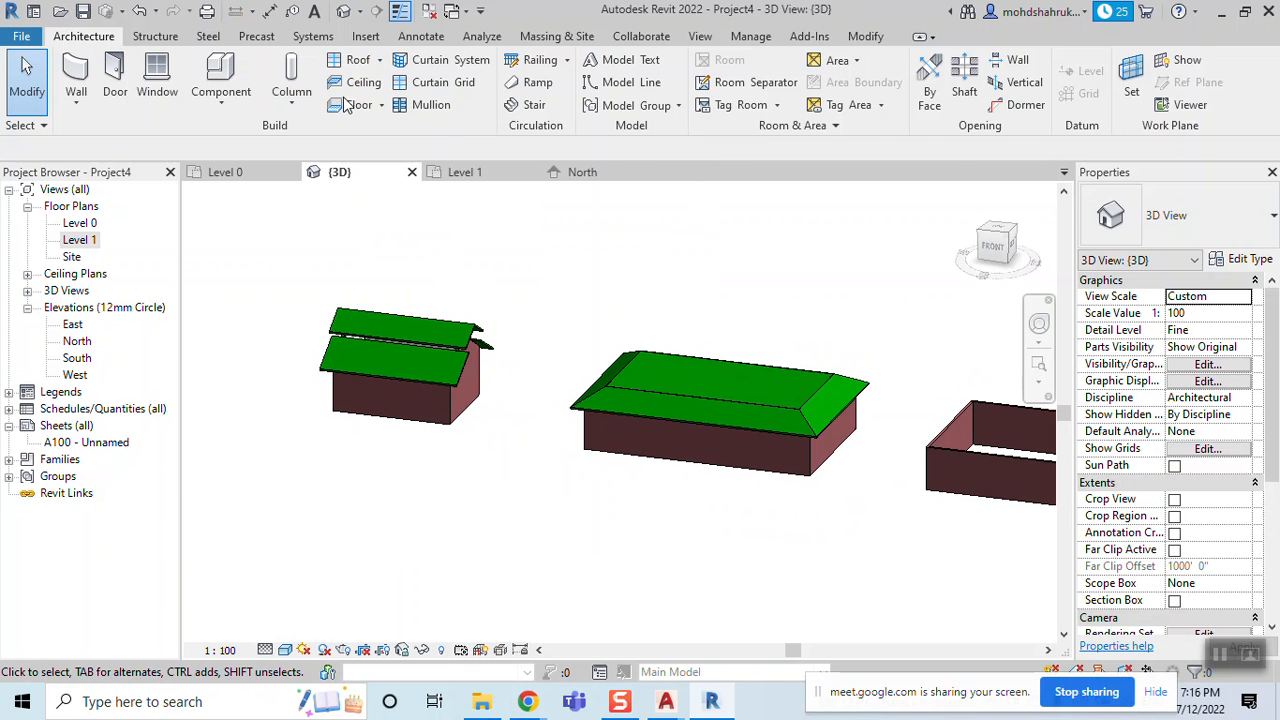
{"action": "scroll", "coordinate": [571, 364], "scroll_direction": "up", "scroll_amount": 1}
{"action": "middle_click_drag", "start_coordinate": [768, 361], "coordinate": [662, 356]}
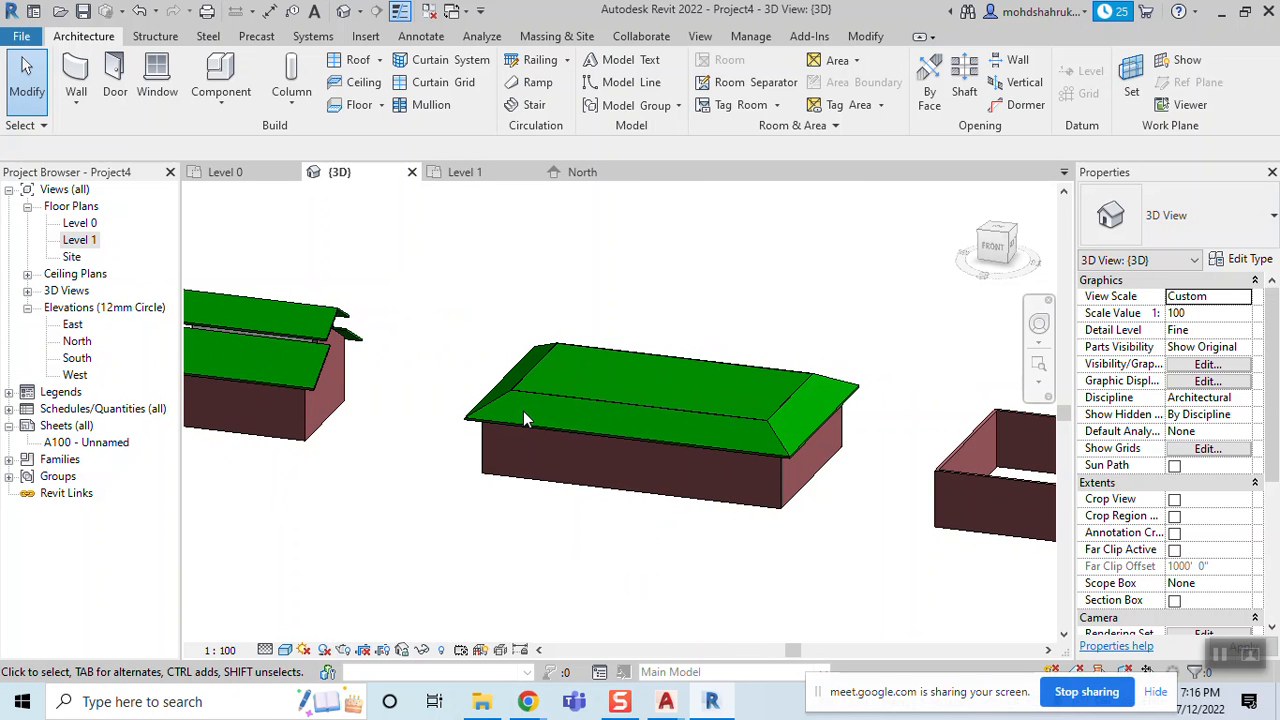
{"action": "middle_click_drag", "start_coordinate": [523, 411], "coordinate": [453, 385], "text": "shift"}
{"action": "scroll", "coordinate": [450, 362], "scroll_direction": "up", "scroll_amount": 4}
{"action": "middle_click_drag", "start_coordinate": [536, 444], "coordinate": [549, 523]}
{"action": "middle_click_drag", "start_coordinate": [506, 460], "coordinate": [484, 459], "text": "shift"}
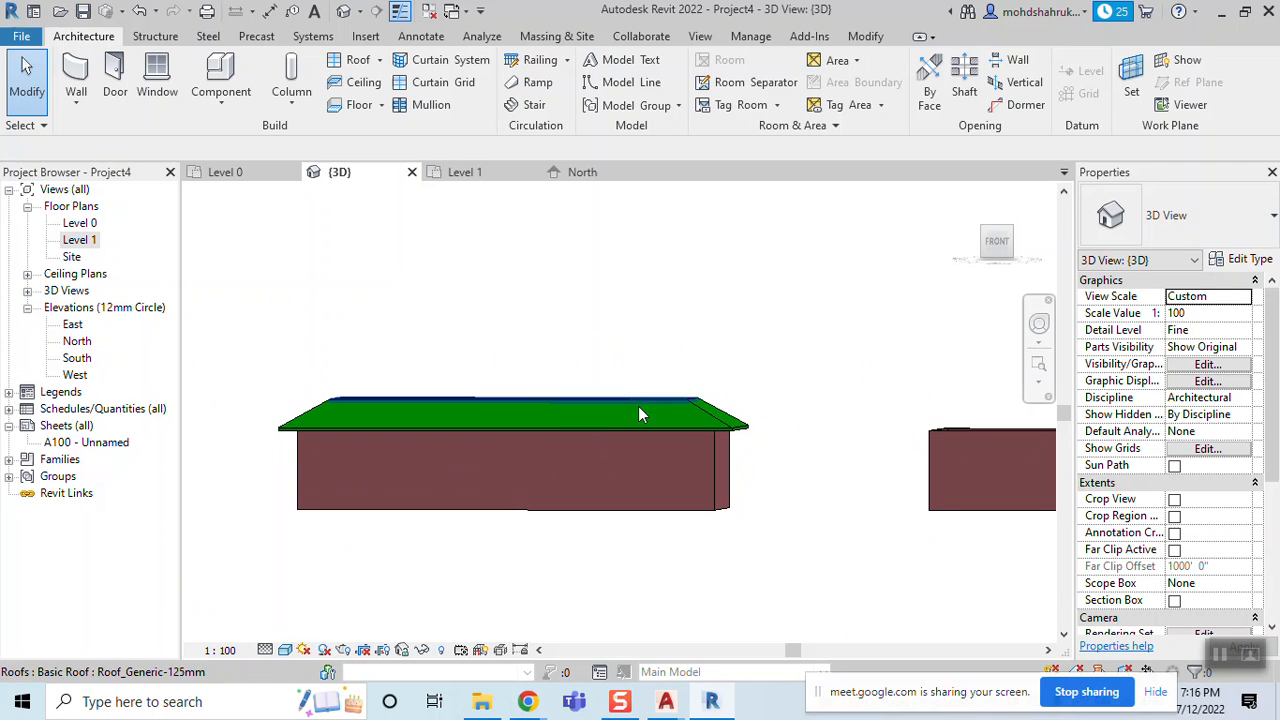
{"action": "middle_click_drag", "start_coordinate": [254, 400], "coordinate": [491, 509], "text": "shift"}
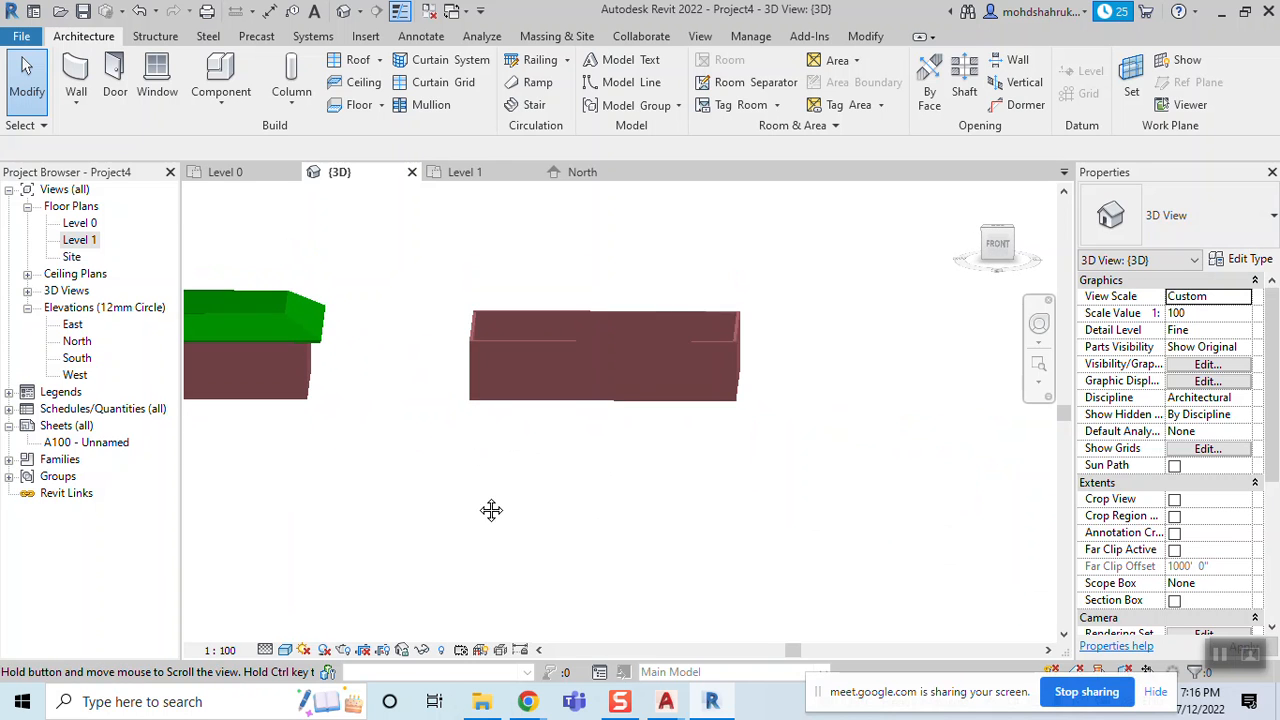
On the Level 1 plan, start a Roof by Extrusion and pick the outer face of the third building's south wall as work plane
{"action": "double_click", "coordinate": [80, 244]}
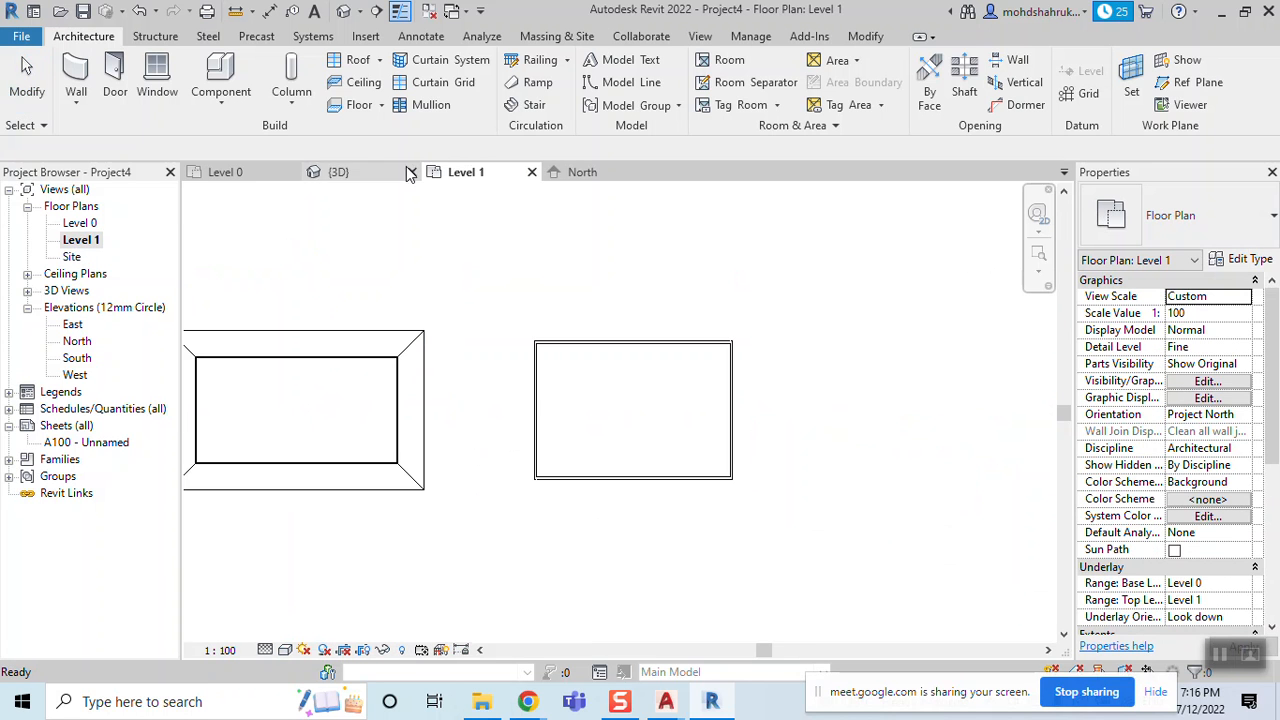
{"action": "left_click", "coordinate": [380, 60]}
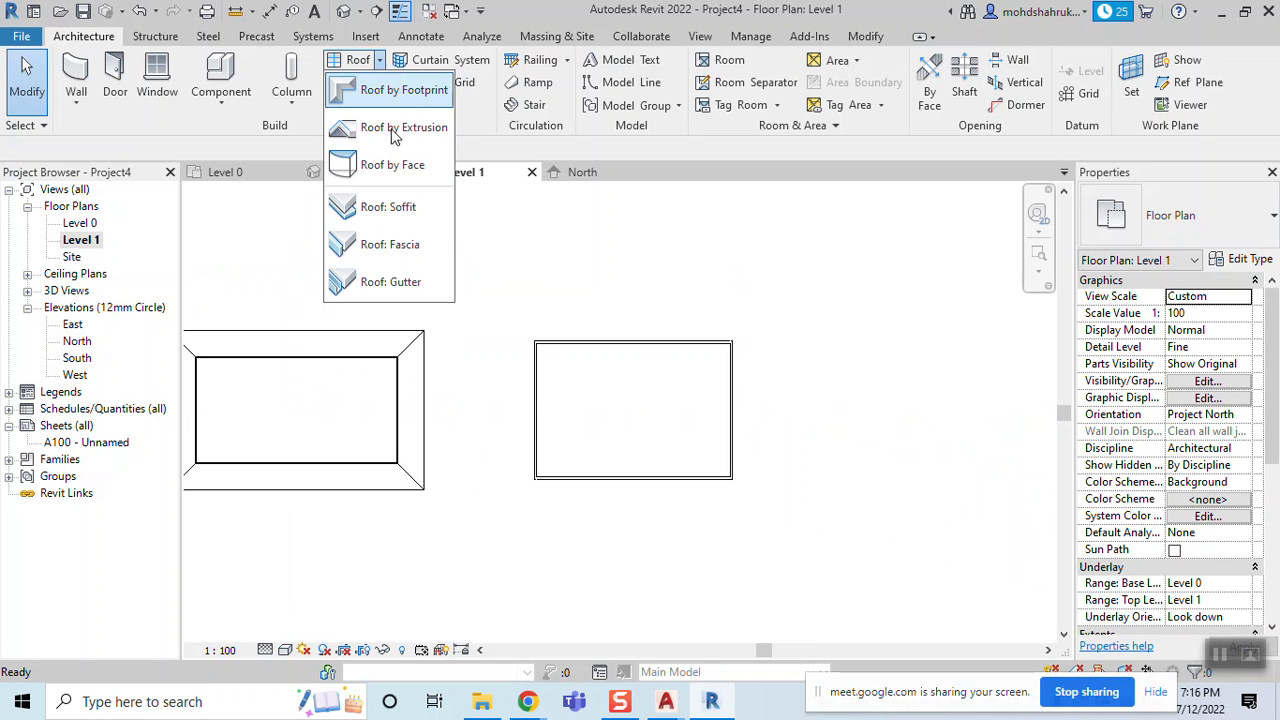
{"action": "left_click", "coordinate": [395, 133]}
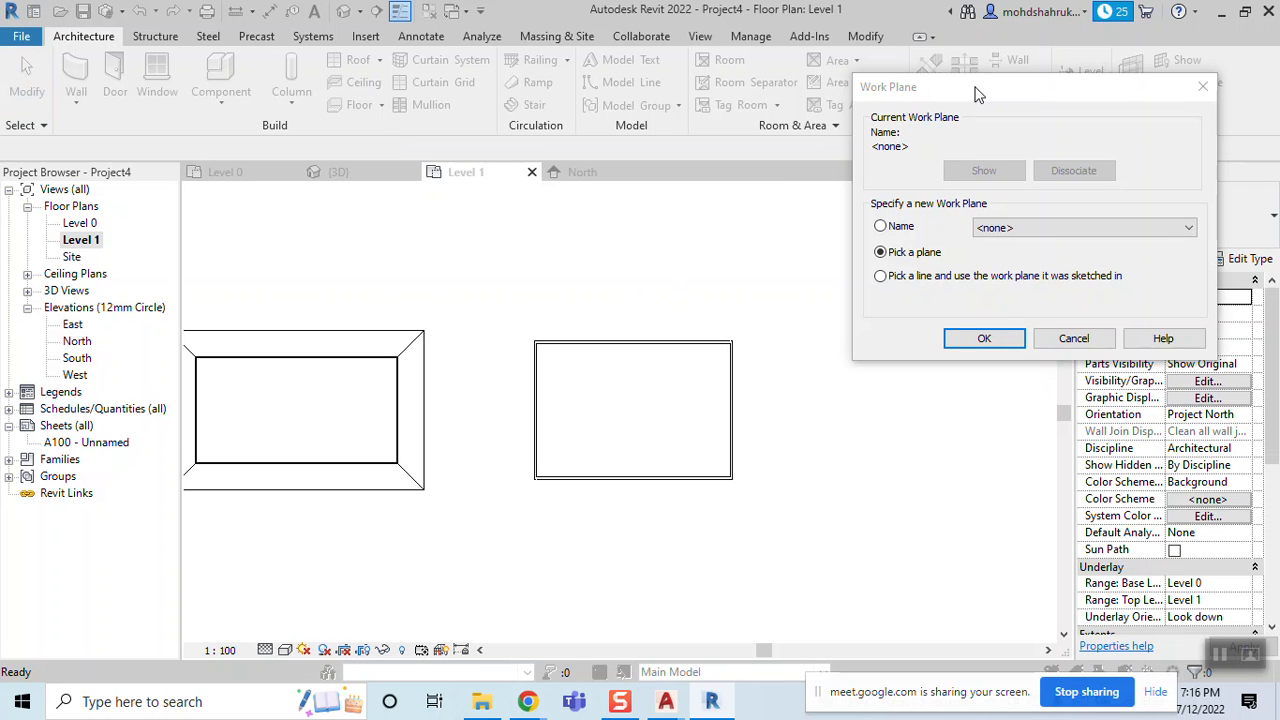
{"action": "left_click_drag", "start_coordinate": [976, 91], "coordinate": [1010, 88]}
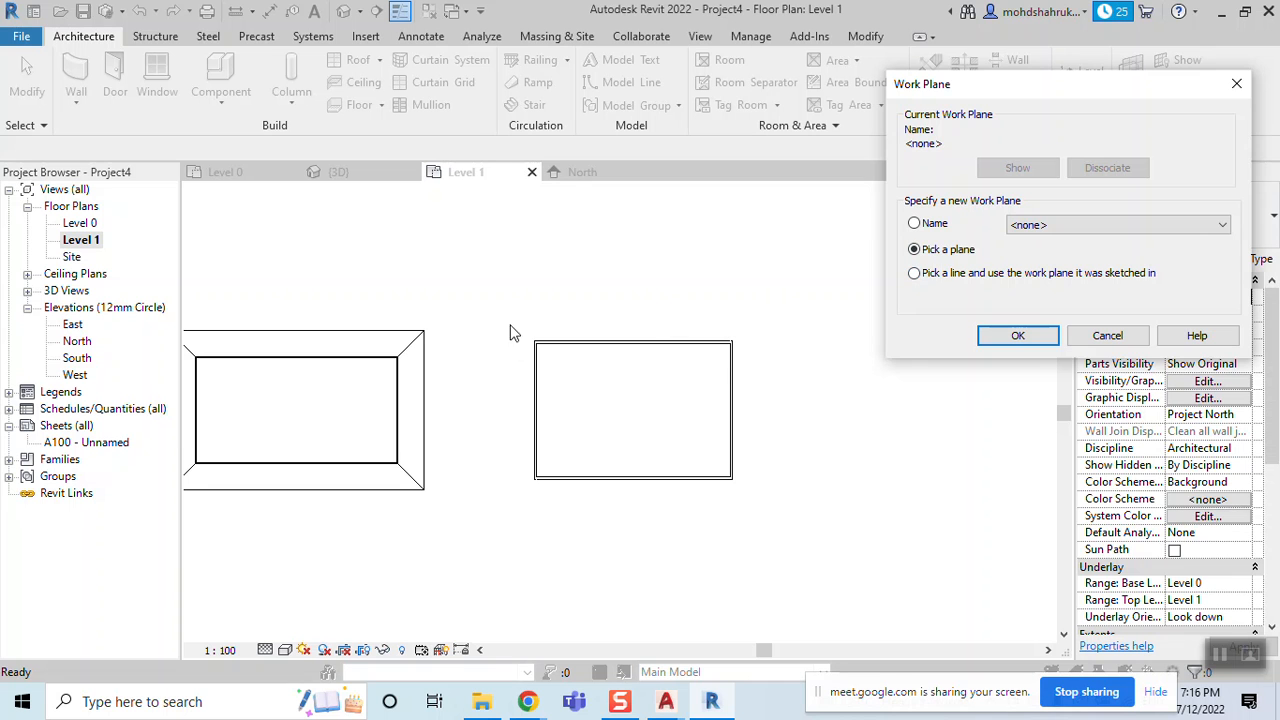
{"action": "left_click", "coordinate": [1036, 341]}
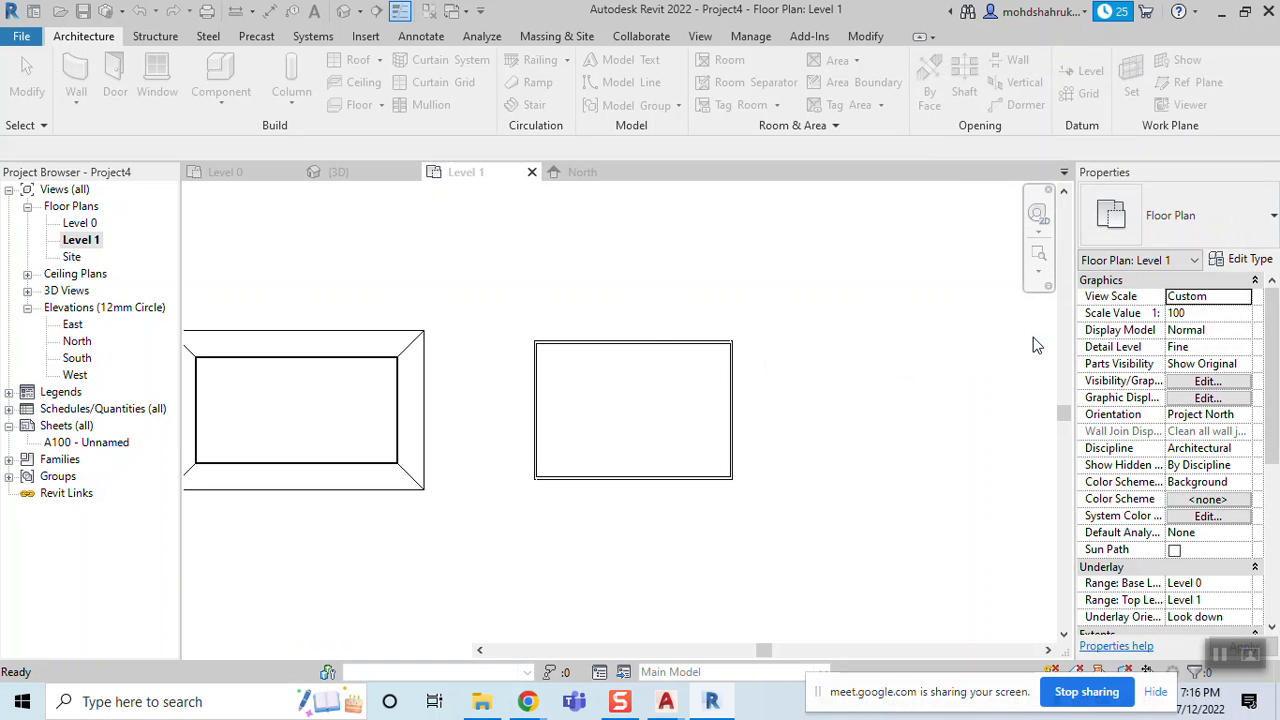
{"action": "scroll", "coordinate": [612, 494], "scroll_direction": "up", "scroll_amount": 3}
{"action": "scroll", "coordinate": [612, 494], "scroll_direction": "up", "scroll_amount": 1}
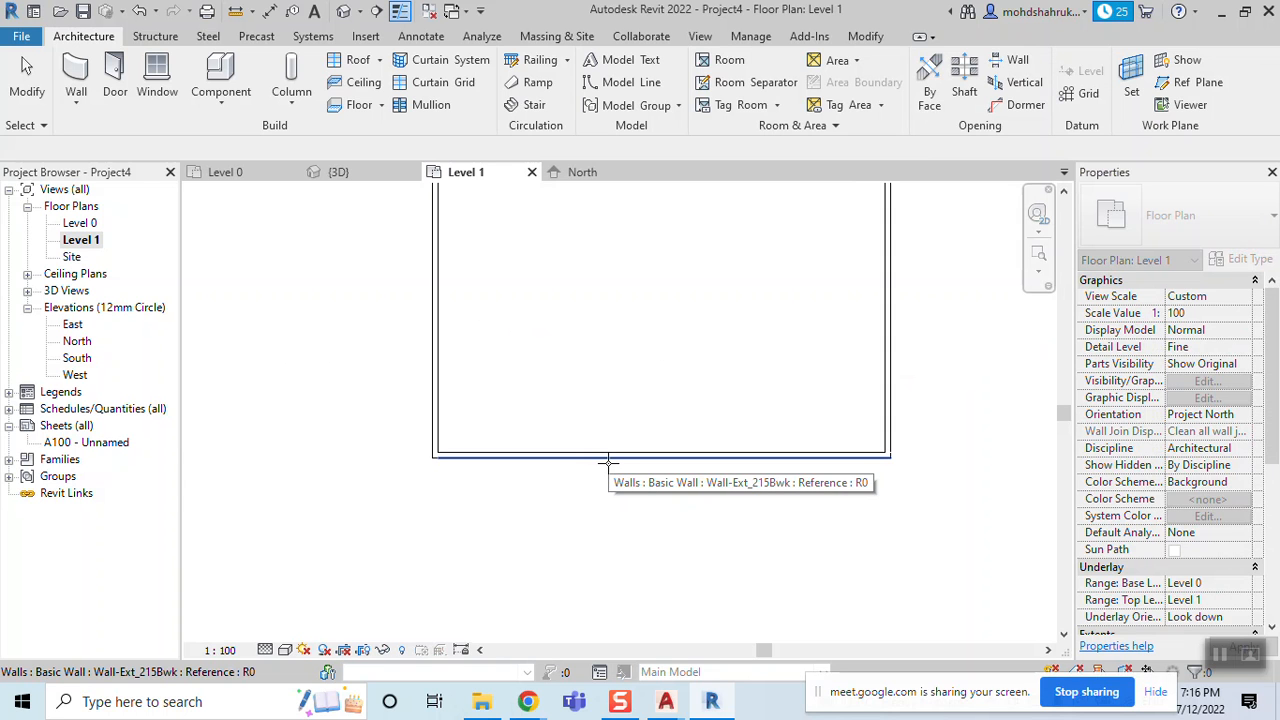
{"action": "left_click", "coordinate": [608, 460]}
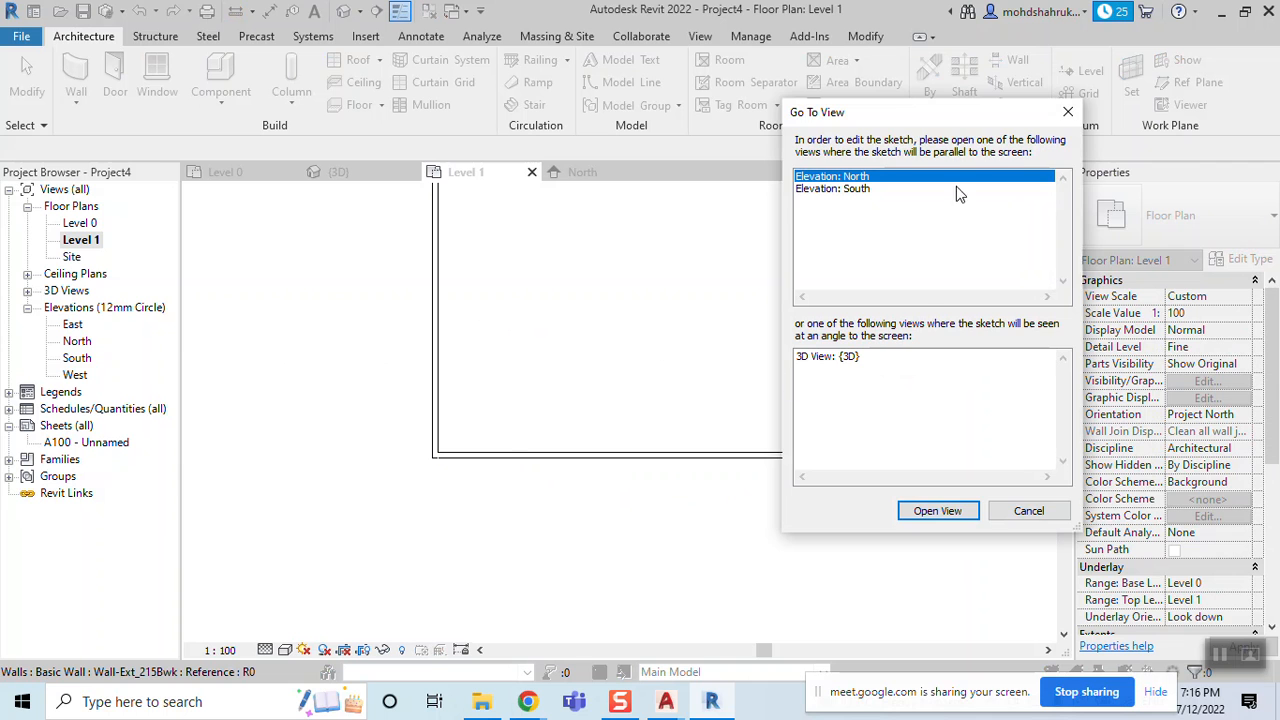
Open the North elevation for the roof profile, using Level 1 as reference level with a 0' 0" offset
{"action": "left_click_drag", "start_coordinate": [924, 120], "coordinate": [898, 95]}
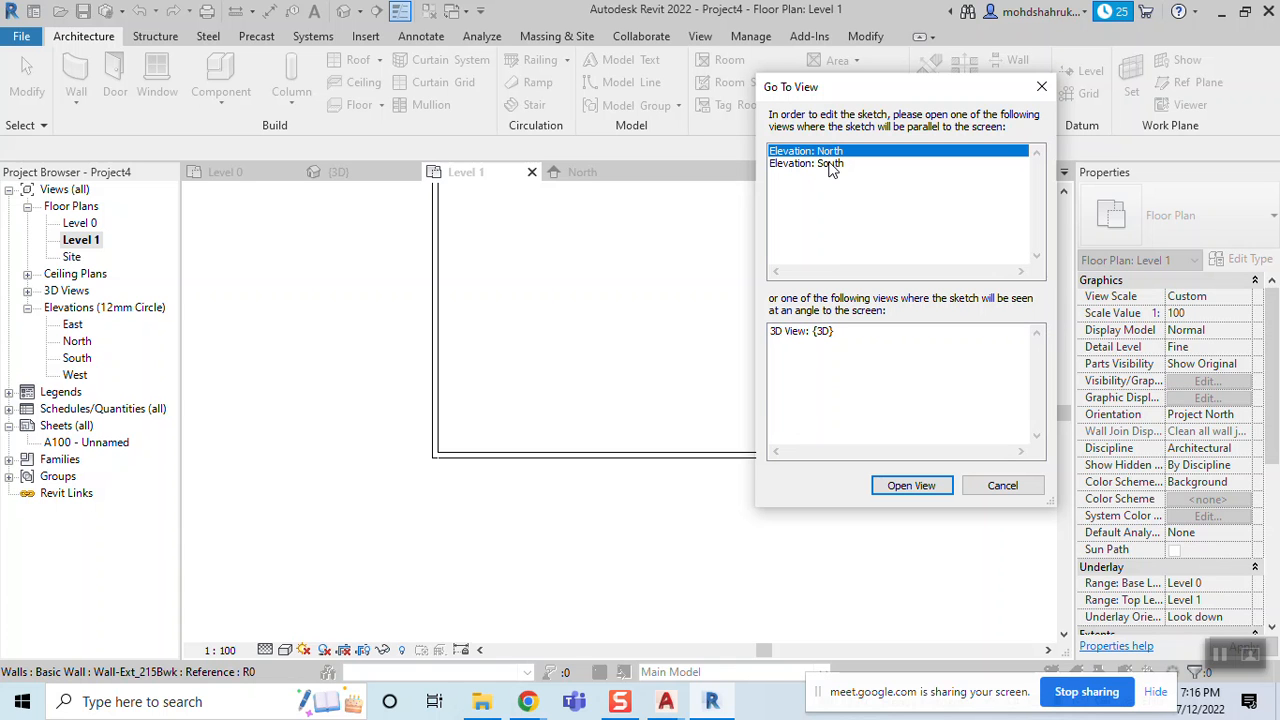
{"action": "left_click", "coordinate": [906, 487]}
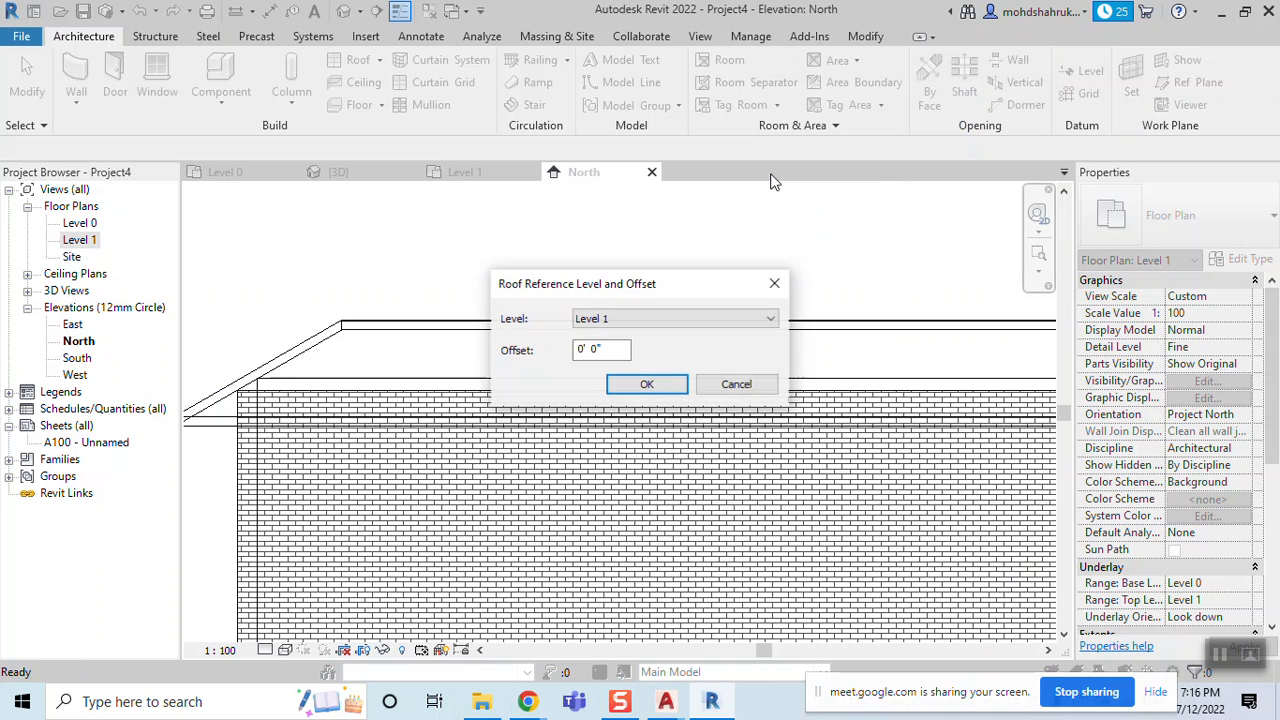
{"action": "left_click_drag", "start_coordinate": [608, 286], "coordinate": [746, 158]}
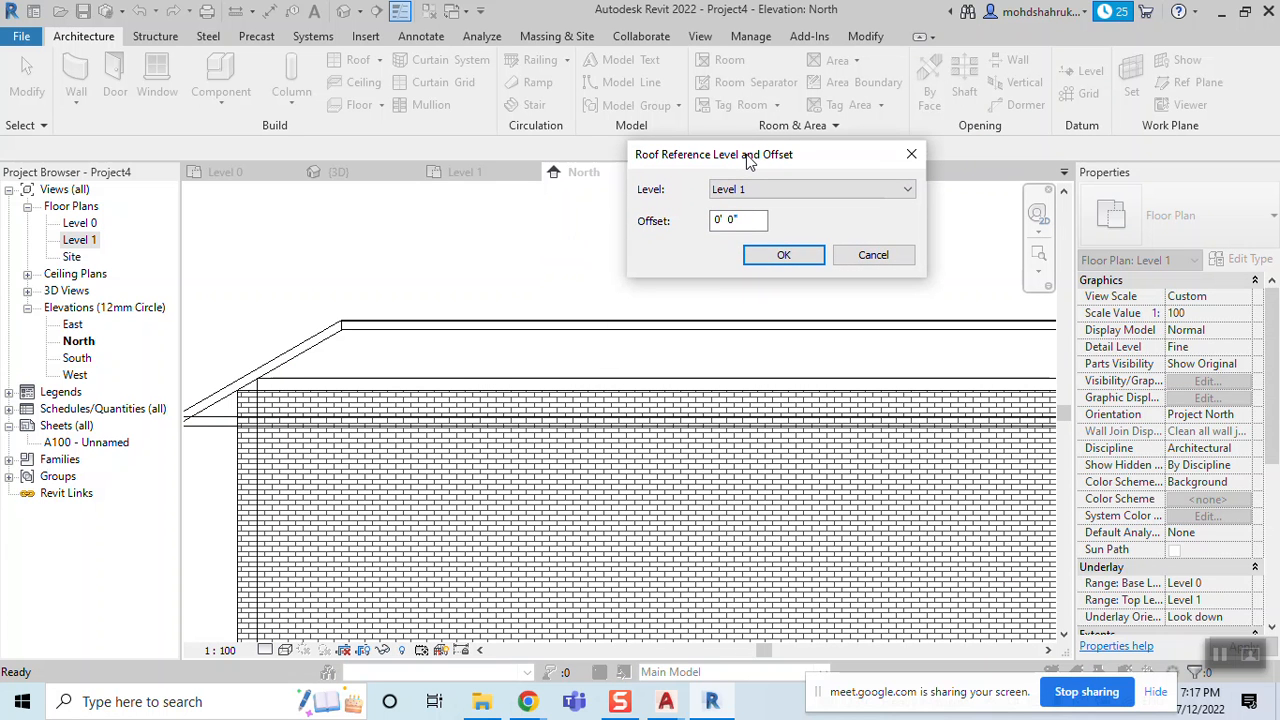
{"action": "left_click", "coordinate": [783, 256]}
Sketch a roof profile of two adjoining upward arcs across the third building, the first spanning about 31' and the second wider
{"action": "scroll", "coordinate": [800, 255], "scroll_direction": "down", "scroll_amount": 3}
{"action": "middle_click_drag", "start_coordinate": [814, 249], "coordinate": [689, 289]}
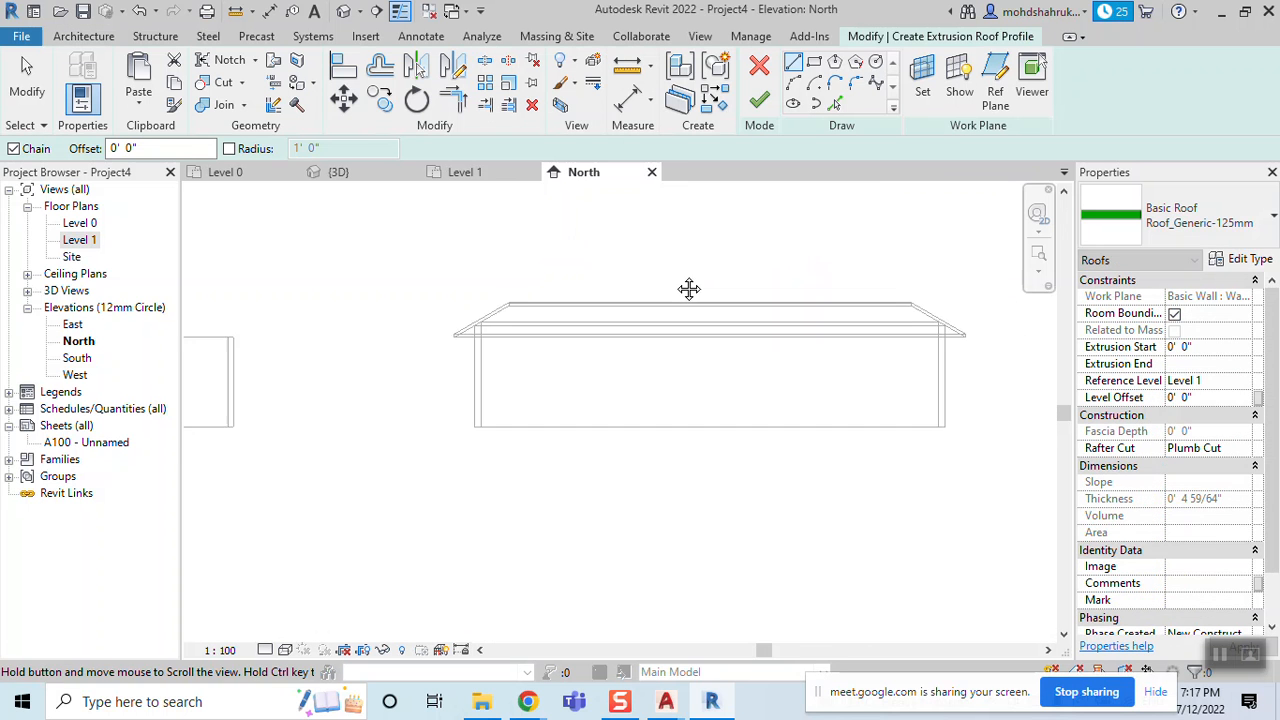
{"action": "scroll", "coordinate": [689, 289], "scroll_direction": "down", "scroll_amount": 1}
{"action": "scroll", "coordinate": [533, 313], "scroll_direction": "down", "scroll_amount": 3}
{"action": "middle_click_drag", "start_coordinate": [533, 313], "coordinate": [886, 343]}
{"action": "scroll", "coordinate": [649, 383], "scroll_direction": "up", "scroll_amount": 6}
{"action": "middle_click_drag", "start_coordinate": [664, 379], "coordinate": [705, 392]}
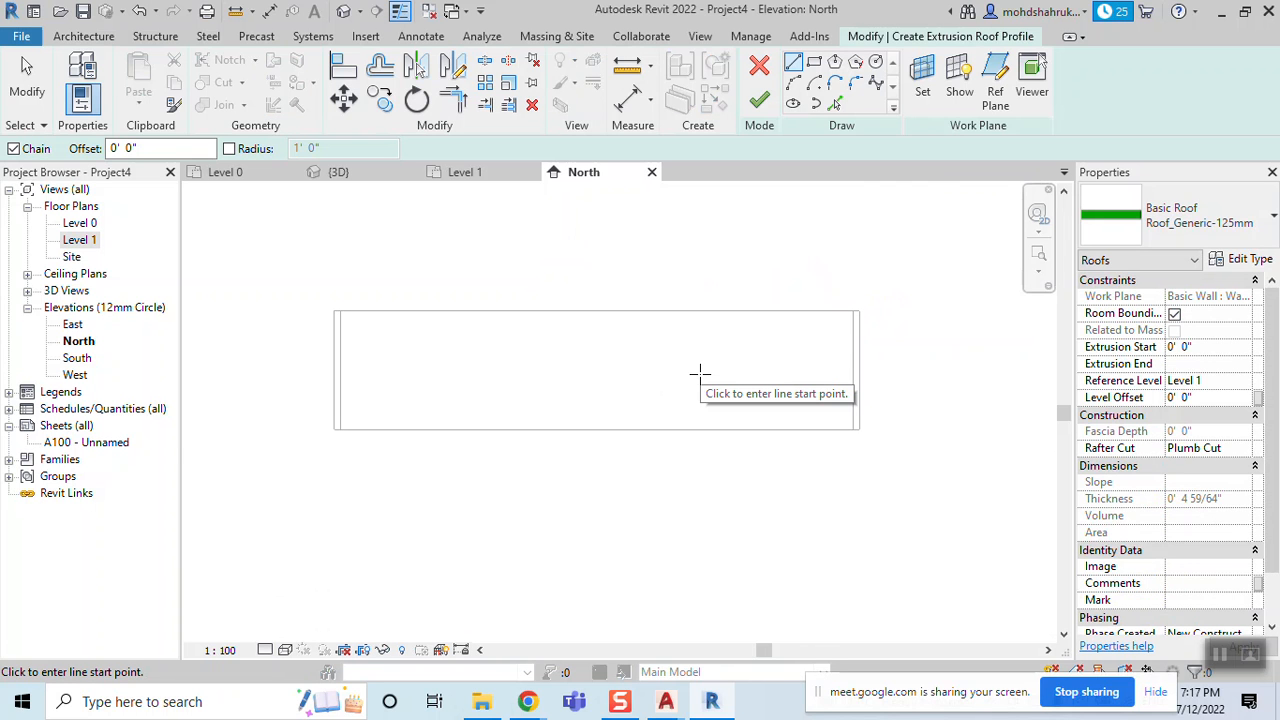
{"action": "middle_click_drag", "start_coordinate": [406, 337], "coordinate": [486, 363]}
{"action": "left_click", "coordinate": [795, 83]}
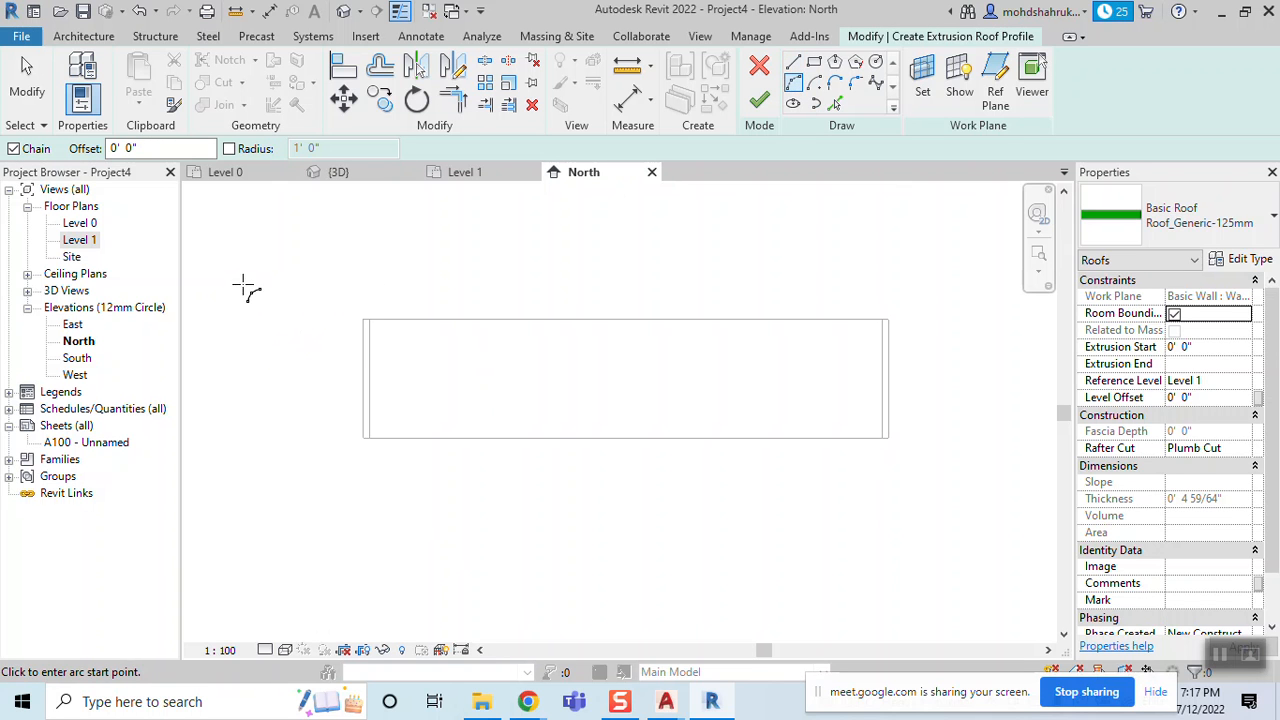
{"action": "left_click", "coordinate": [243, 367]}
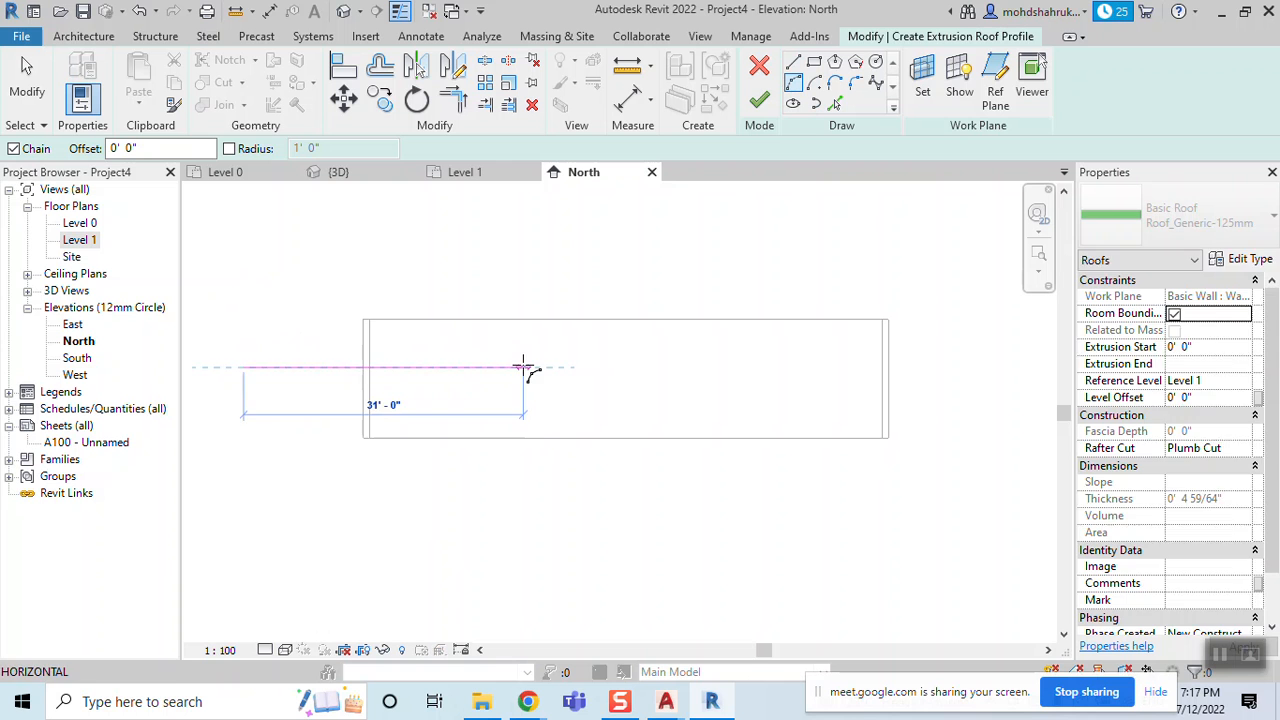
{"action": "left_click", "coordinate": [523, 367]}
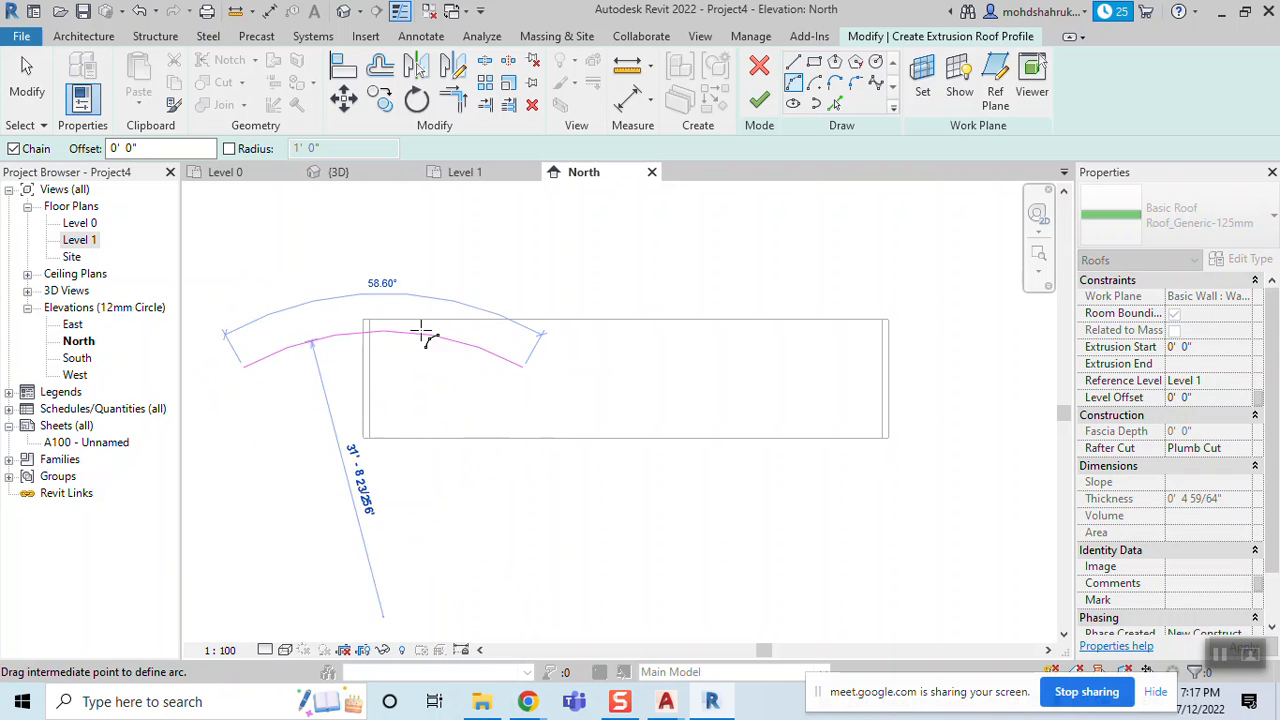
{"action": "left_click", "coordinate": [693, 357]}
{"action": "left_click", "coordinate": [779, 300]}
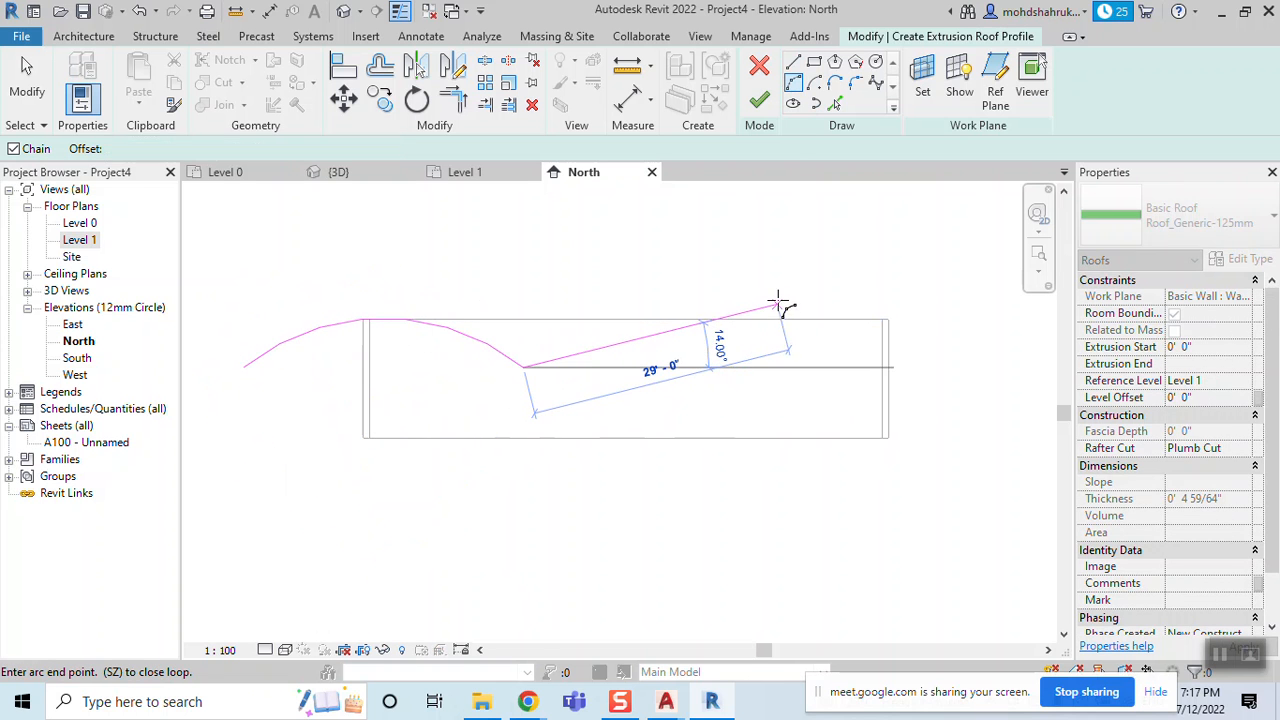
{"action": "left_click", "coordinate": [697, 302]}
{"action": "left_click", "coordinate": [985, 378]}
{"action": "left_click", "coordinate": [908, 338]}
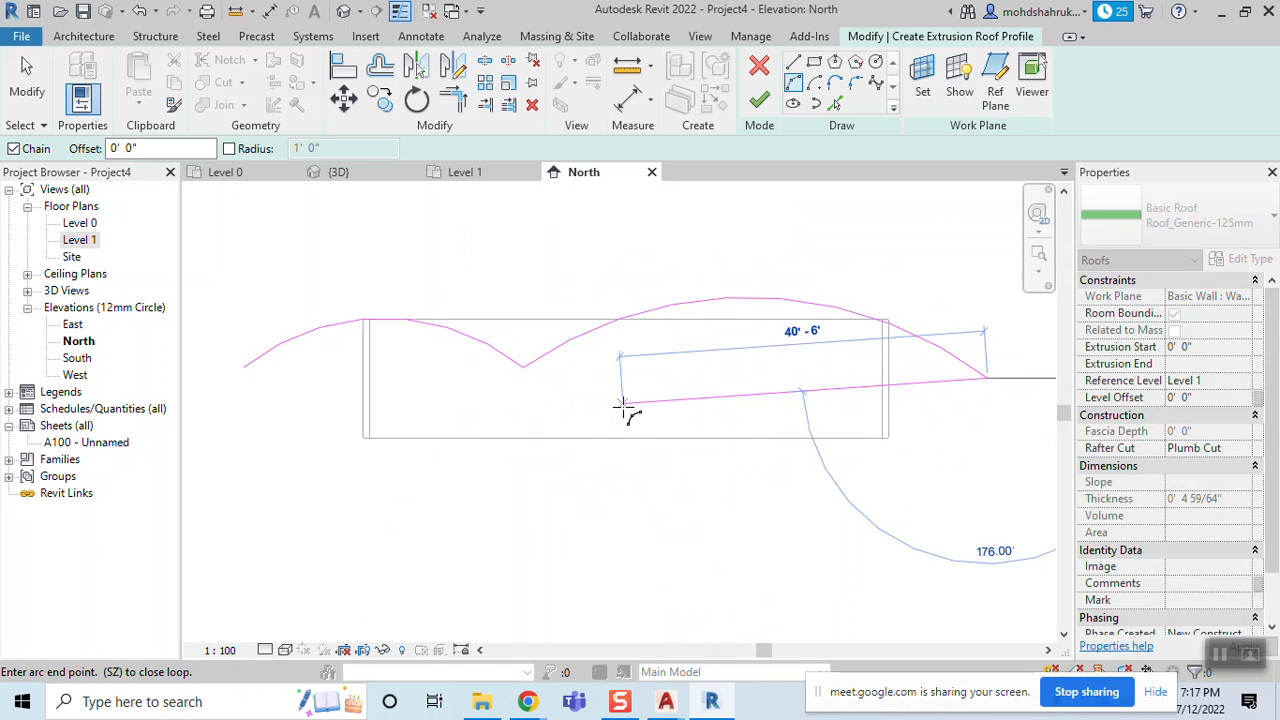
{"action": "key", "text": "Escape"}
{"action": "key", "text": "Escape"}
Try to finish the extruded roof from the two-arc profile and delete the resulting element
{"action": "scroll", "coordinate": [764, 431], "scroll_direction": "down", "scroll_amount": 1}
{"action": "middle_click_drag", "start_coordinate": [764, 431], "coordinate": [716, 396]}
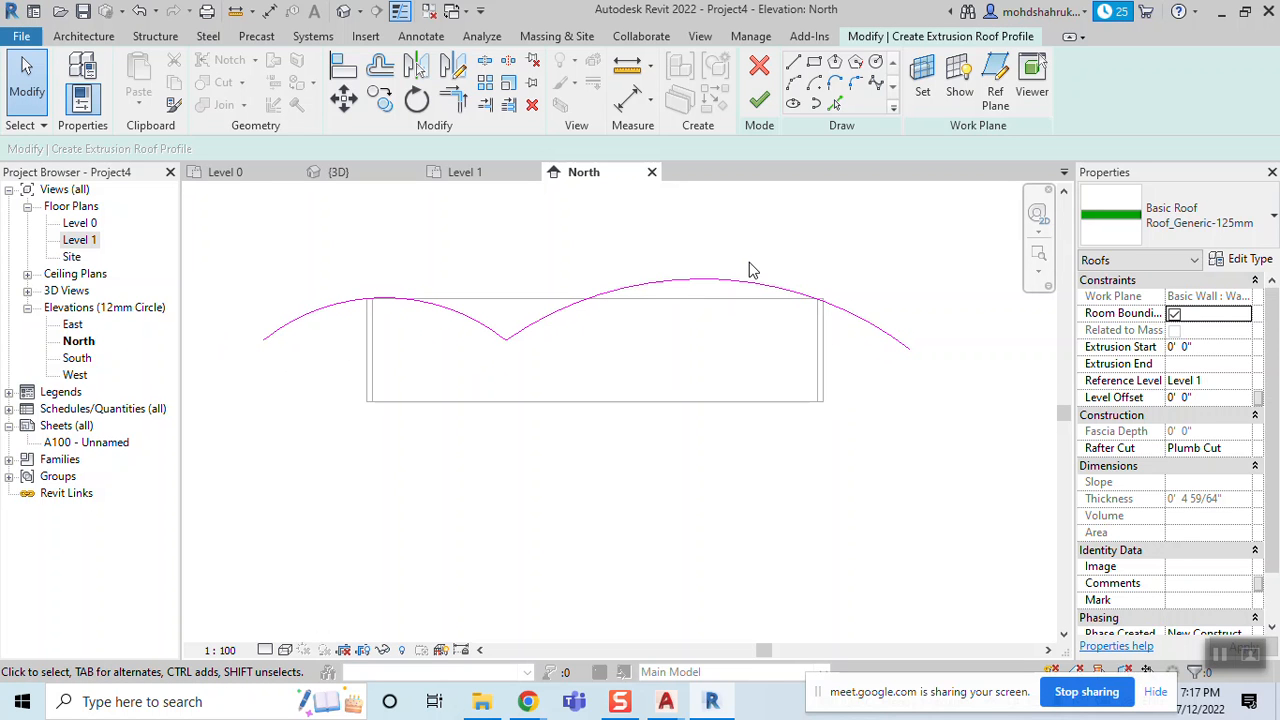
{"action": "middle_click_drag", "start_coordinate": [518, 317], "coordinate": [517, 329]}
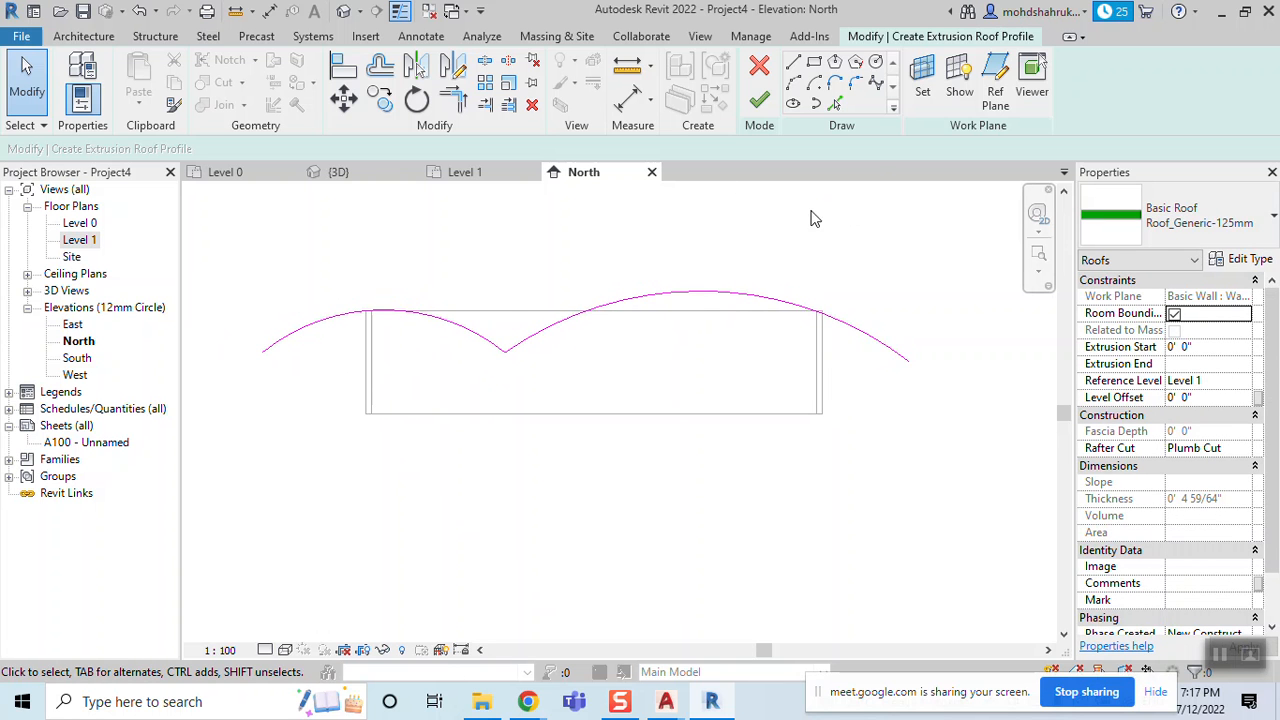
{"action": "left_click", "coordinate": [760, 101]}
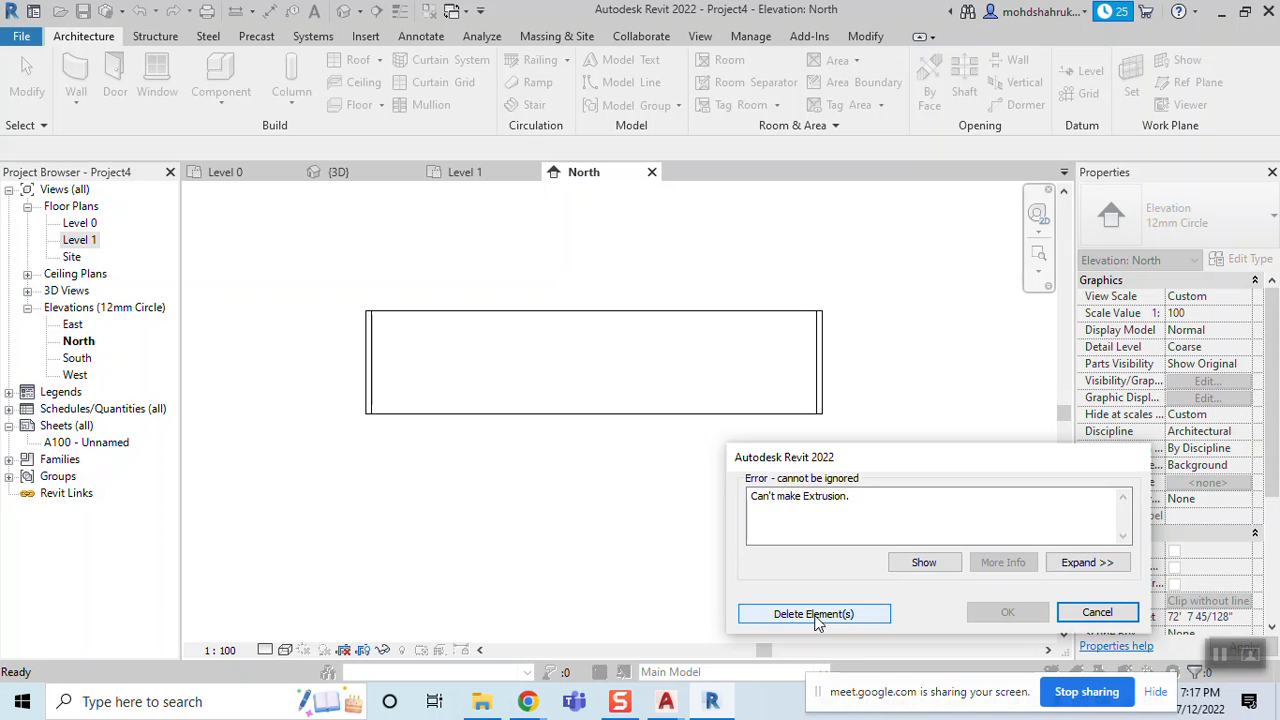
{"action": "left_click", "coordinate": [813, 614]}
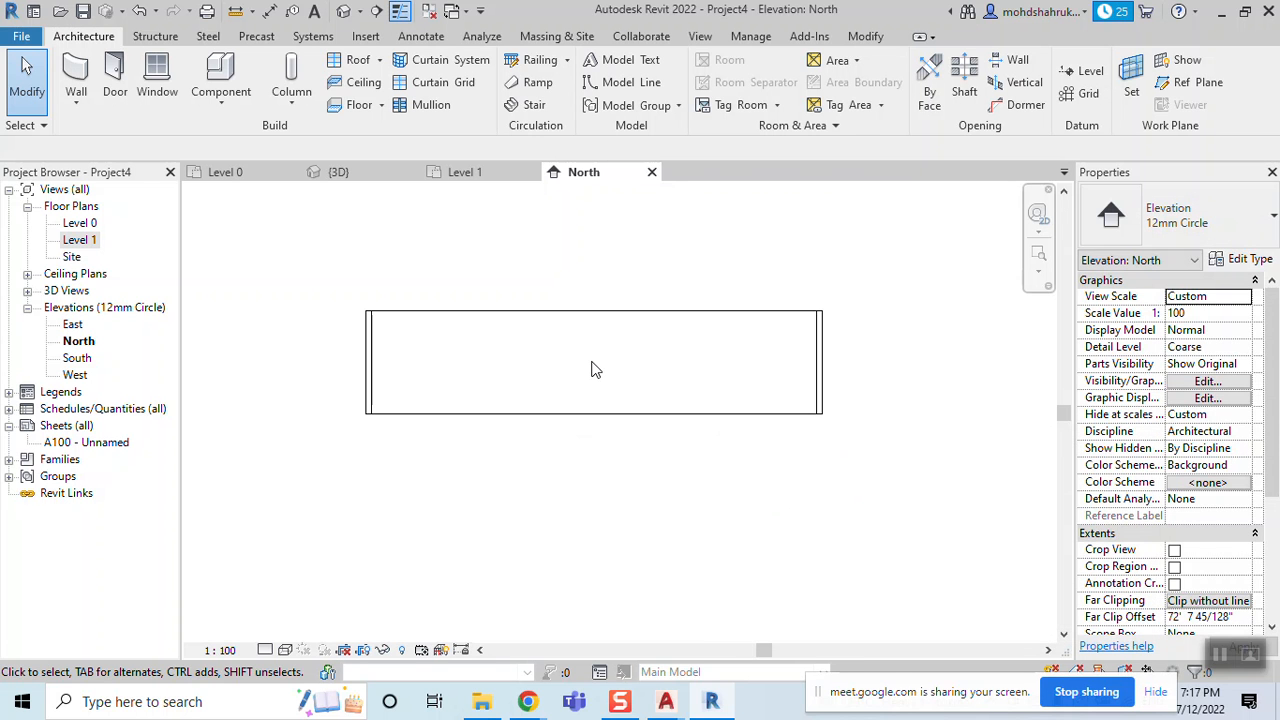
Return to the Level 1 plan at the third building and start a new Roof by Extrusion
{"action": "scroll", "coordinate": [618, 358], "scroll_direction": "down", "scroll_amount": 1}
{"action": "middle_click_drag", "start_coordinate": [651, 369], "coordinate": [563, 406]}
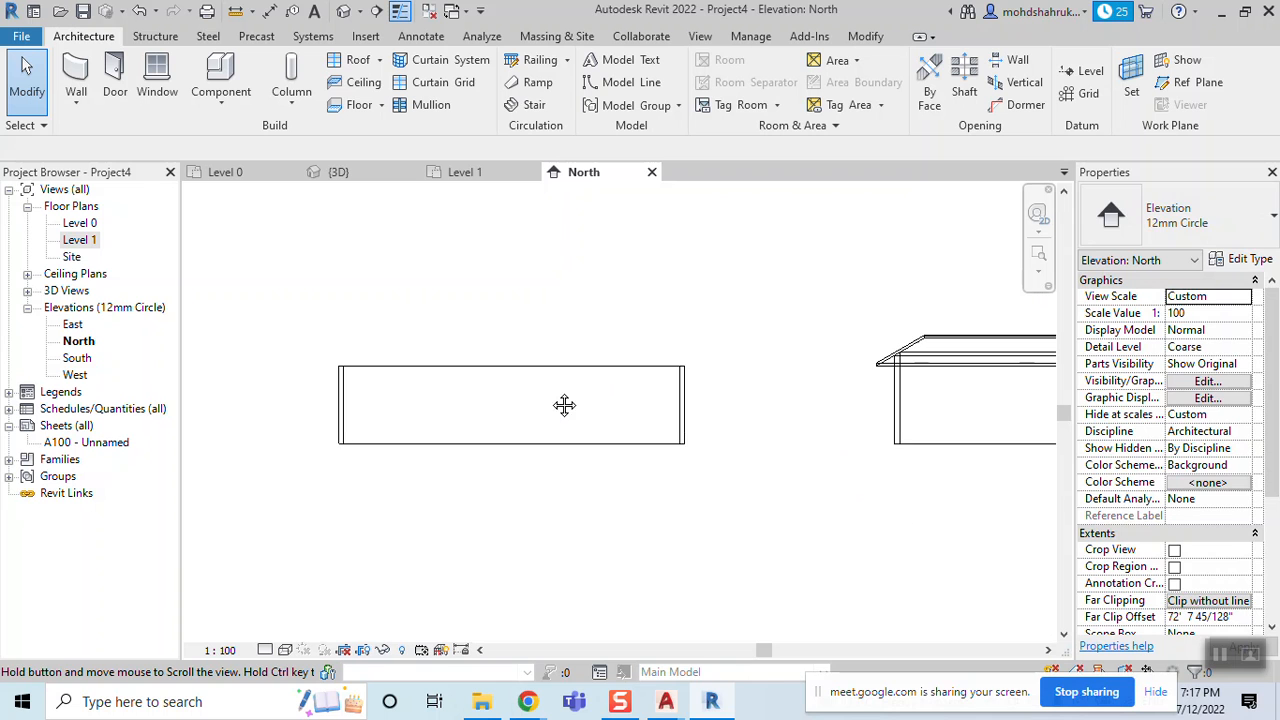
{"action": "double_click", "coordinate": [79, 240]}
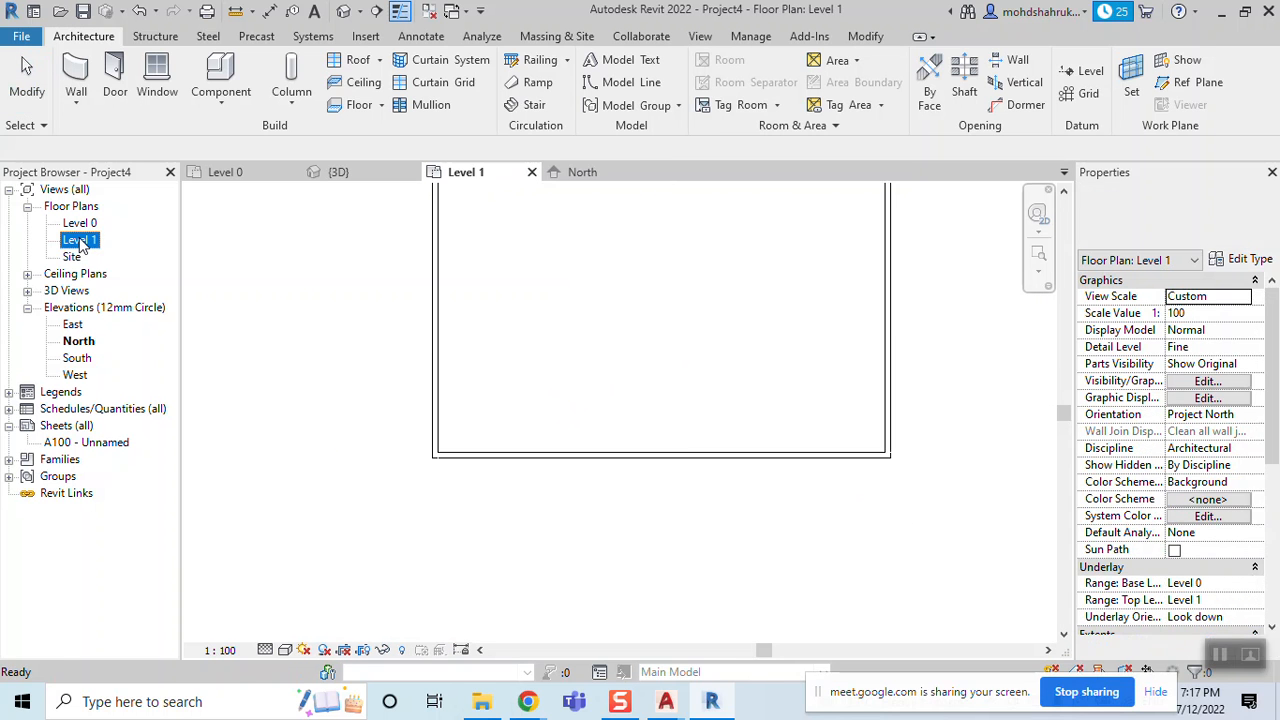
{"action": "scroll", "coordinate": [573, 418], "scroll_direction": "down", "scroll_amount": 2}
{"action": "middle_click_drag", "start_coordinate": [600, 400], "coordinate": [566, 413]}
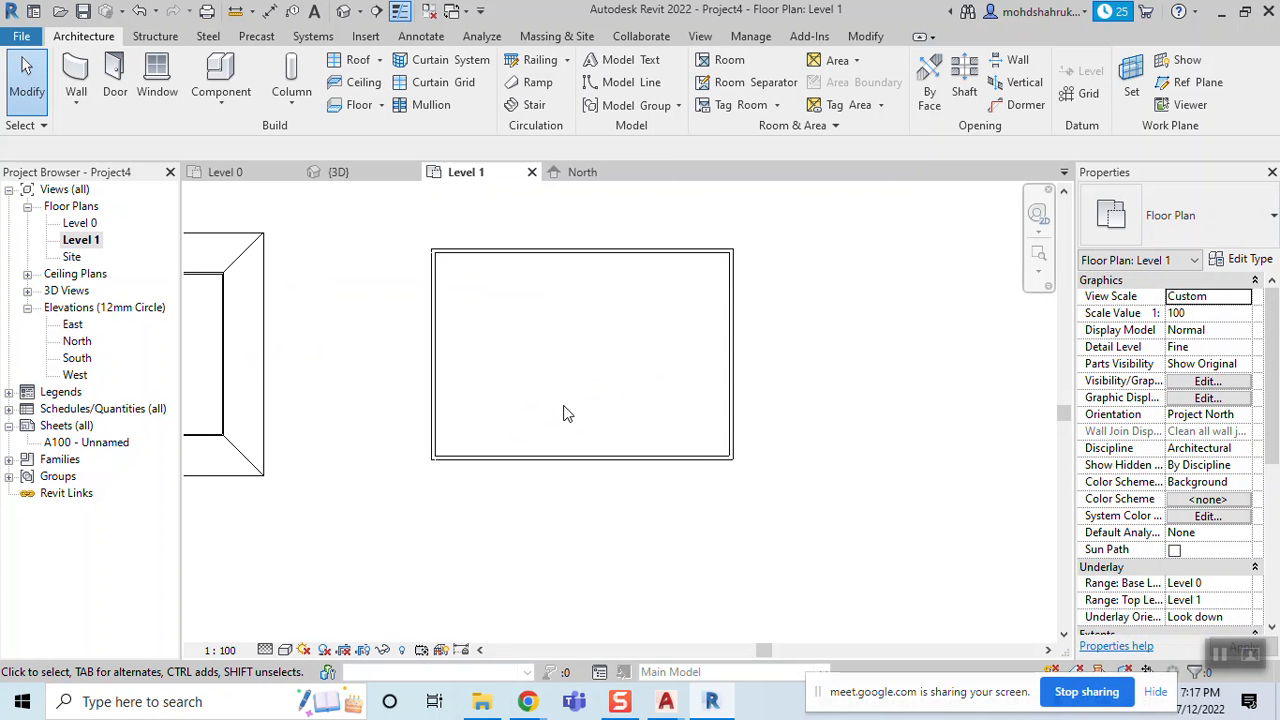
{"action": "left_click", "coordinate": [381, 61]}
{"action": "left_click", "coordinate": [386, 131]}
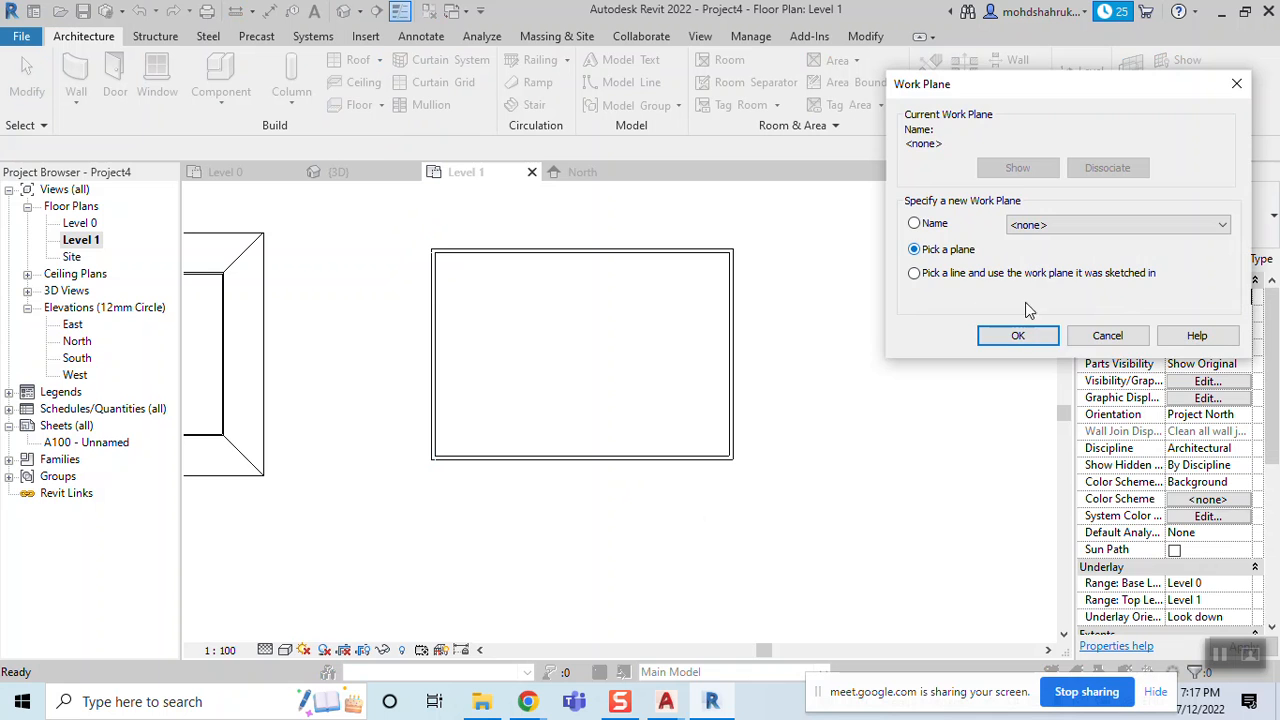
Pick the south wall's outer face as work plane and open the North elevation, with Level 1 as reference level and 0' 0" offset
{"action": "left_click", "coordinate": [1018, 336]}
{"action": "scroll", "coordinate": [583, 463], "scroll_direction": "up", "scroll_amount": 3}
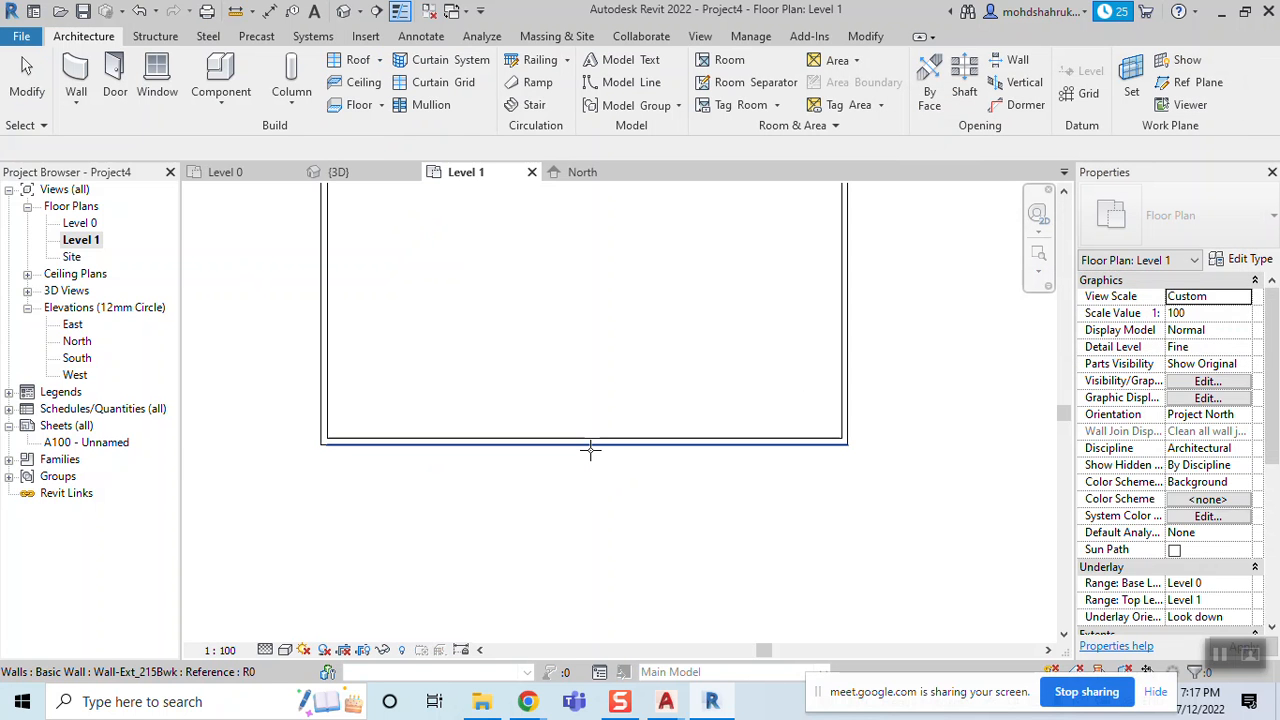
{"action": "left_click", "coordinate": [590, 446]}
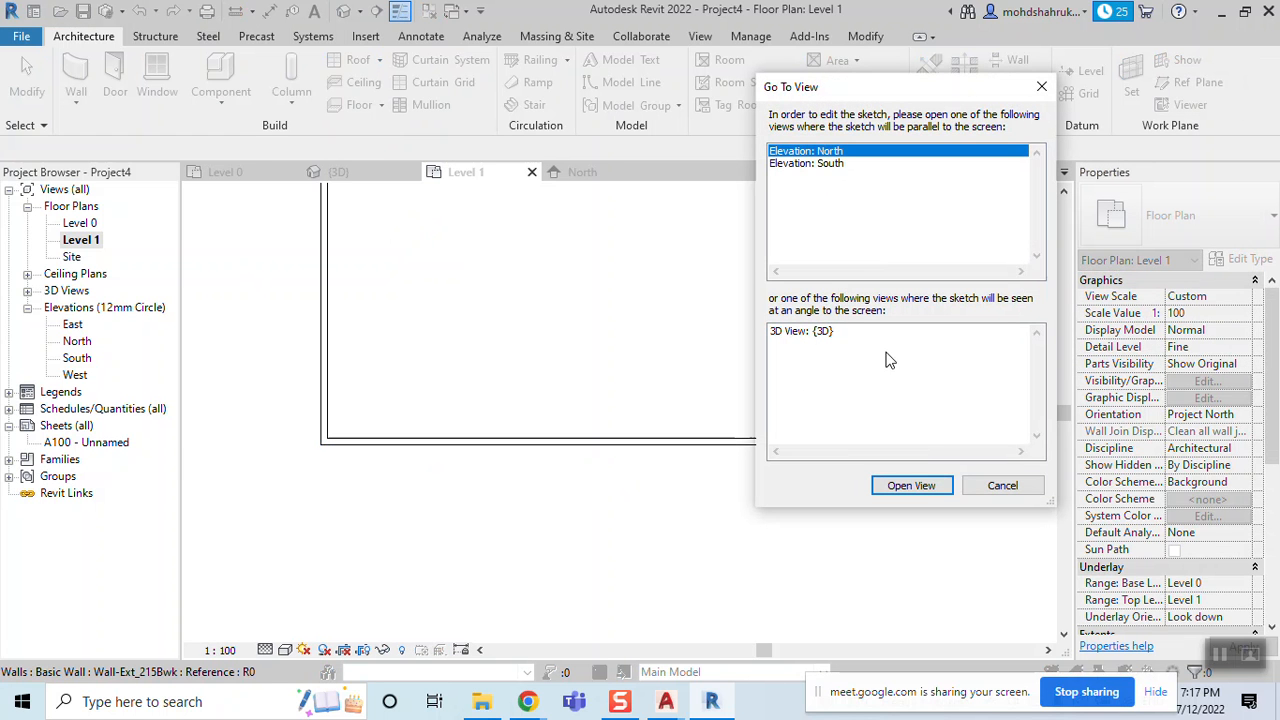
{"action": "left_click", "coordinate": [911, 485]}
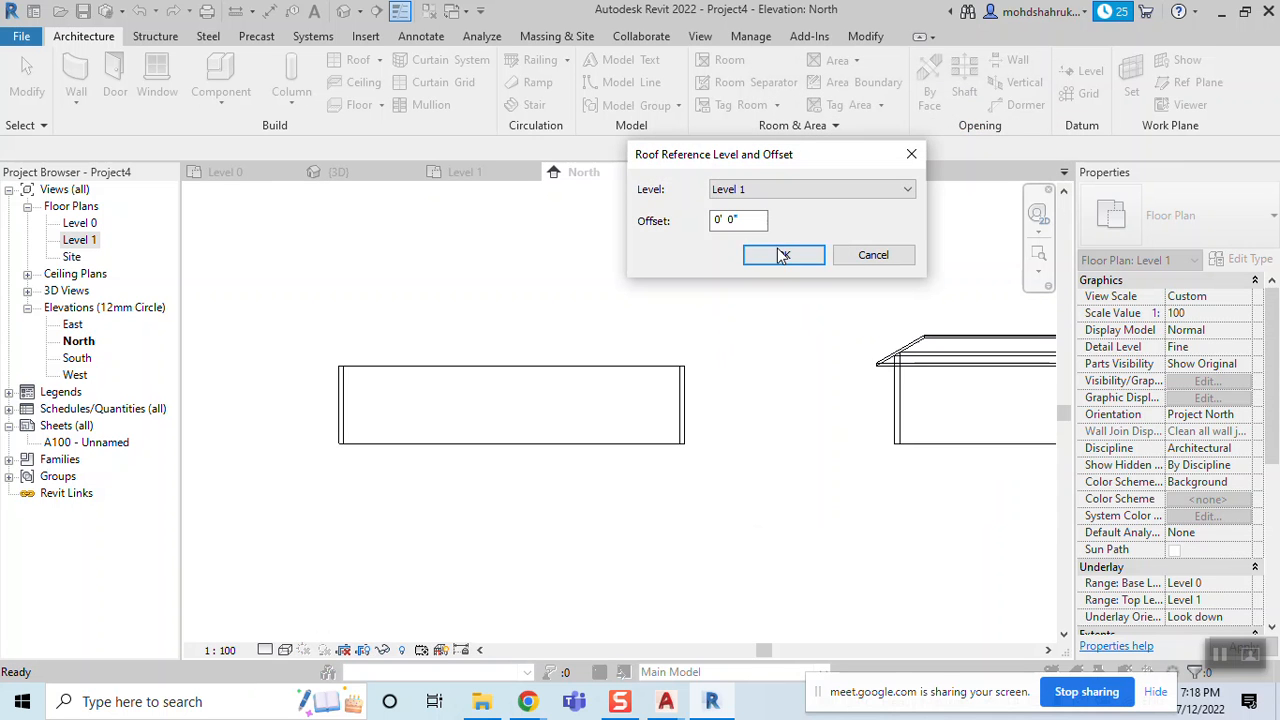
{"action": "key", "text": "Return"}
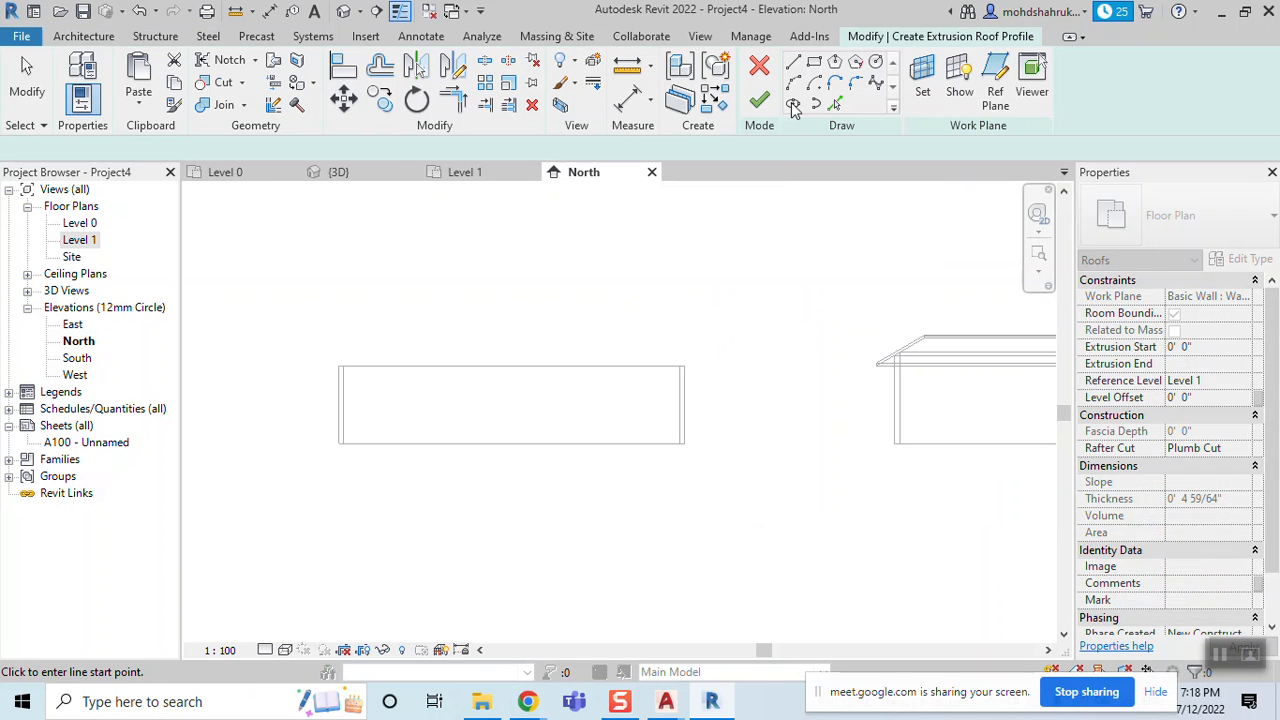
Sketch a roof profile of three adjoining upward arcs across the third building, with a shallower middle arc and both ends overhanging the walls
{"action": "left_click", "coordinate": [793, 84]}
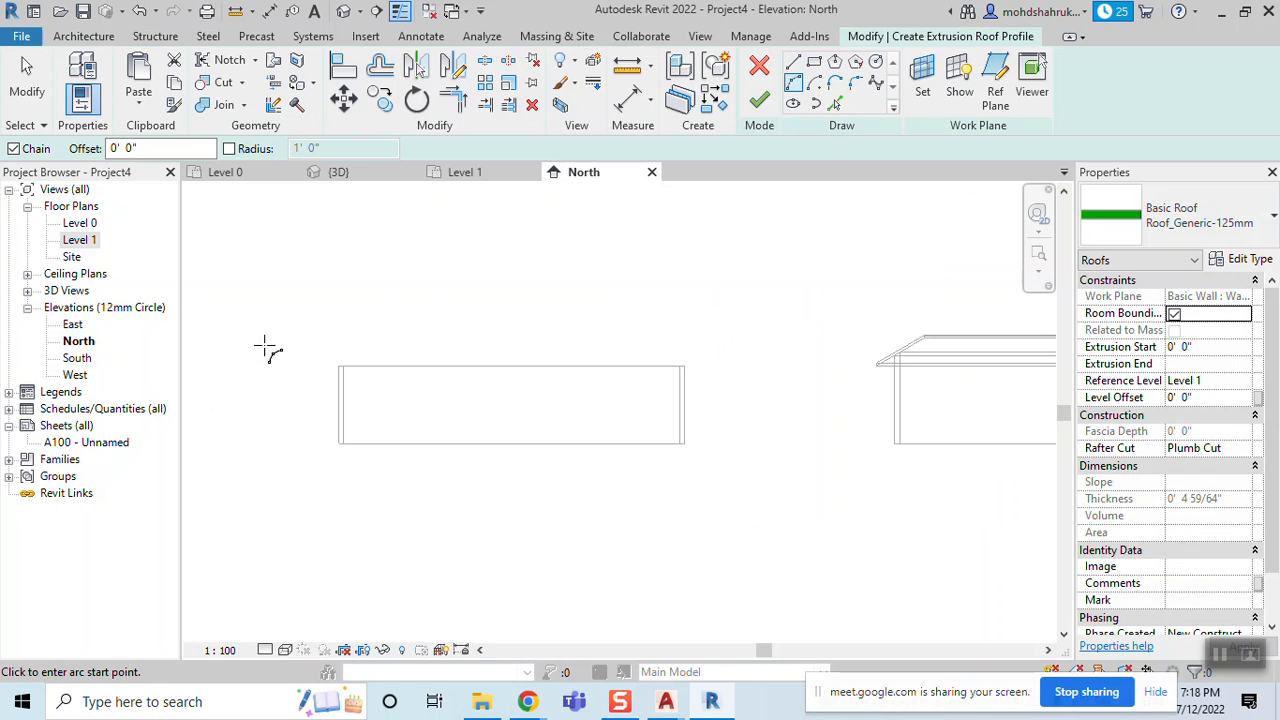
{"action": "left_click", "coordinate": [276, 380]}
{"action": "left_click", "coordinate": [446, 380]}
{"action": "left_click", "coordinate": [463, 396]}
{"action": "left_click", "coordinate": [571, 378]}
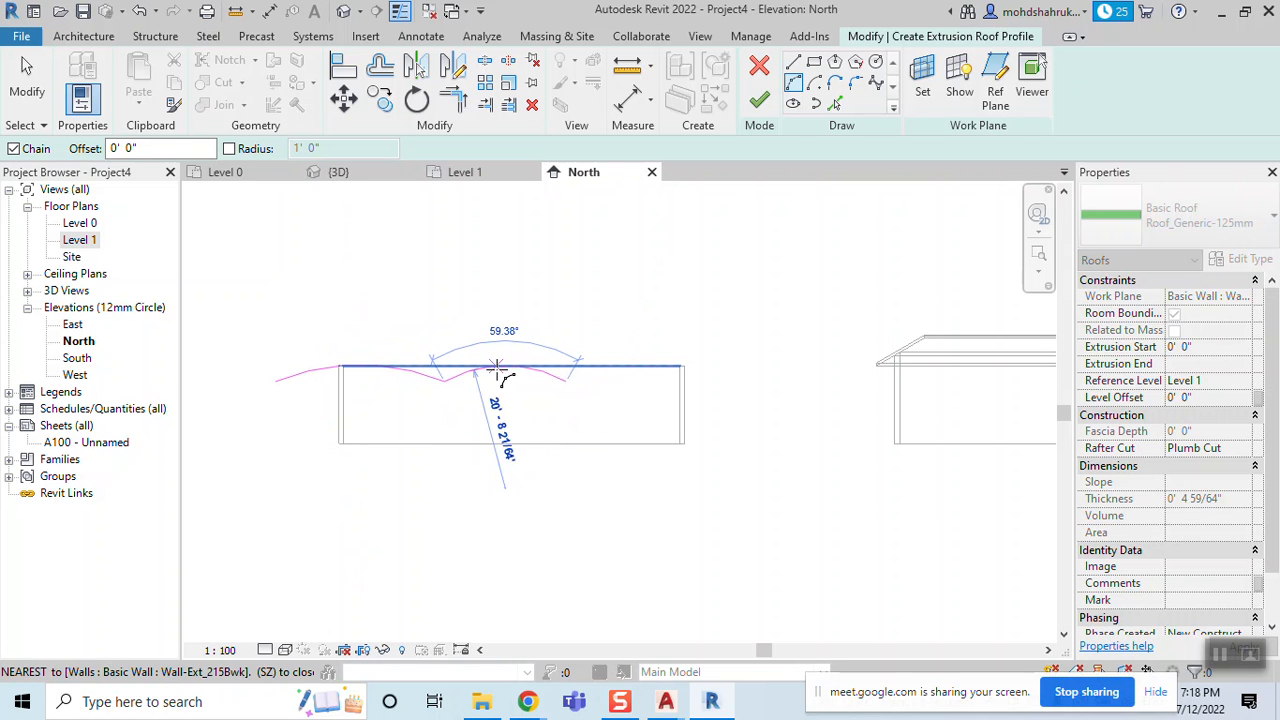
{"action": "scroll", "coordinate": [500, 372], "scroll_direction": "up", "scroll_amount": 2}
{"action": "left_click", "coordinate": [500, 373]}
{"action": "left_click", "coordinate": [854, 389]}
{"action": "left_click", "coordinate": [720, 363]}
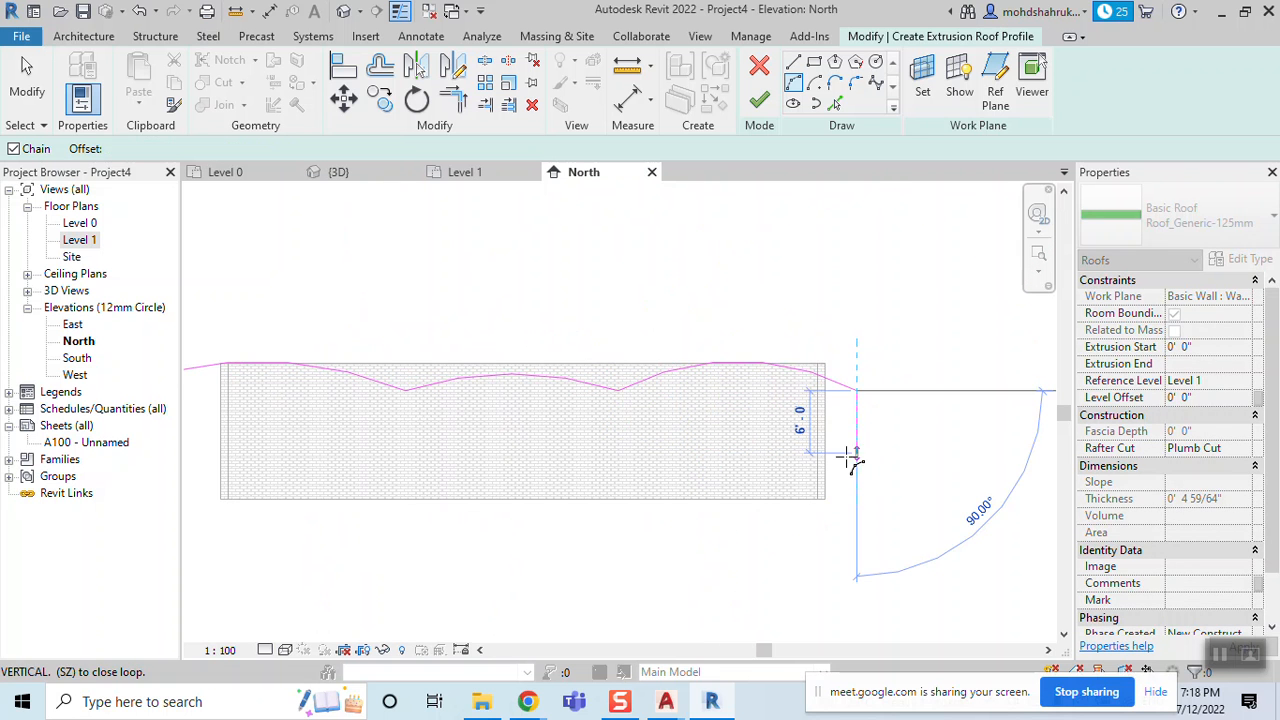
Finish the extruded roof from the three-arc profile
{"action": "key", "text": "Escape"}
{"action": "key", "text": "Escape"}
{"action": "left_click", "coordinate": [762, 102]}
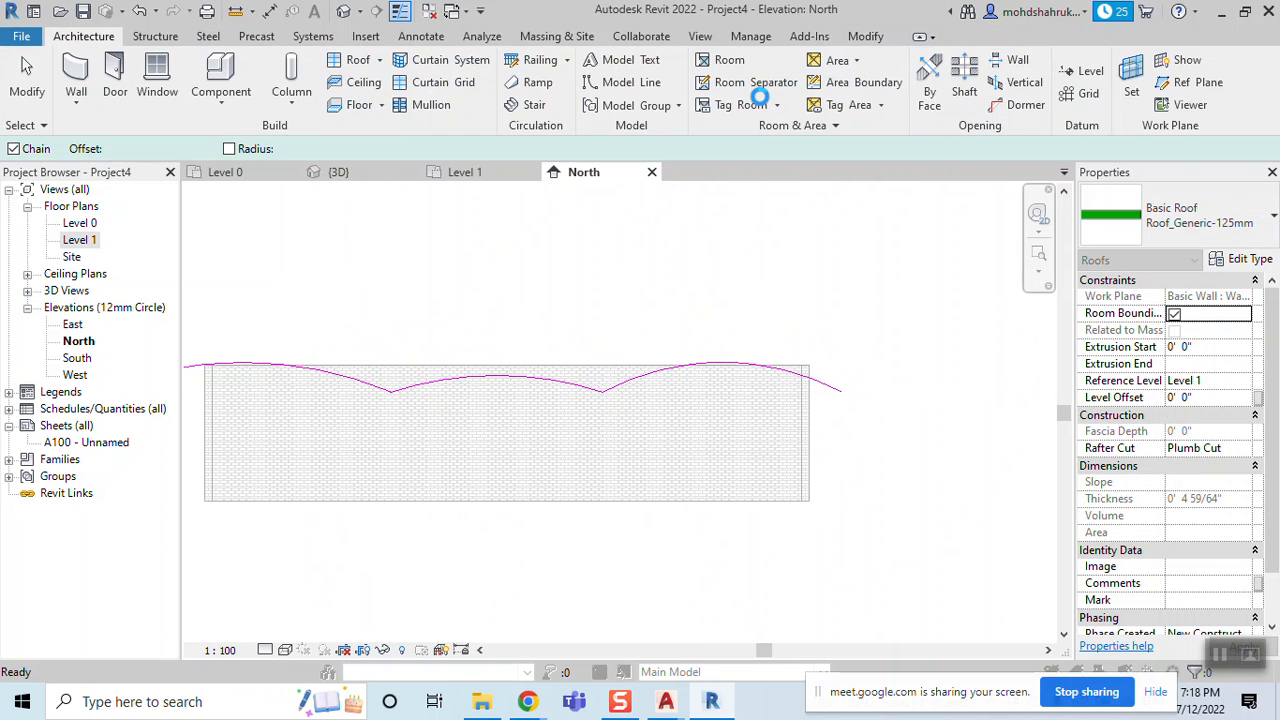
{"action": "left_click", "coordinate": [762, 425]}
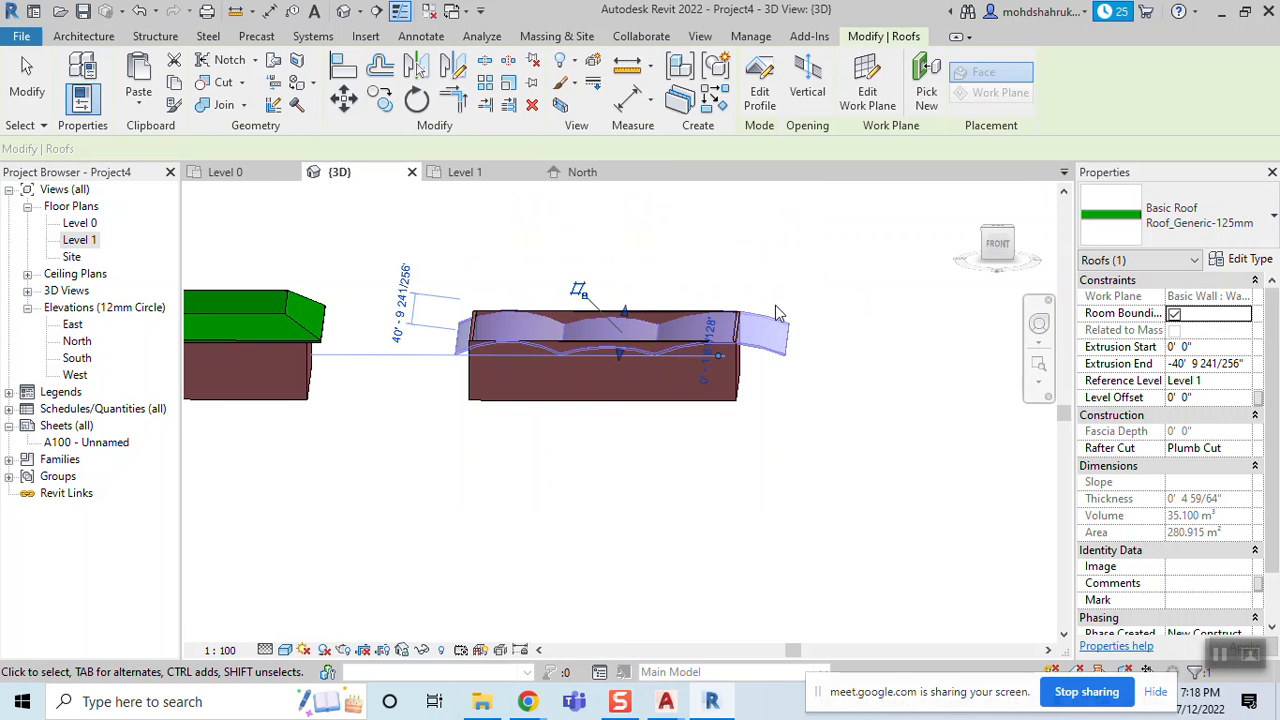
Stretch both extrusion ends of the curved roof beyond the walls and set its overall extrusion length to 55'
{"action": "middle_click_drag", "start_coordinate": [860, 441], "coordinate": [680, 450], "text": "shift"}
{"action": "scroll", "coordinate": [770, 330], "scroll_direction": "up", "scroll_amount": 3}
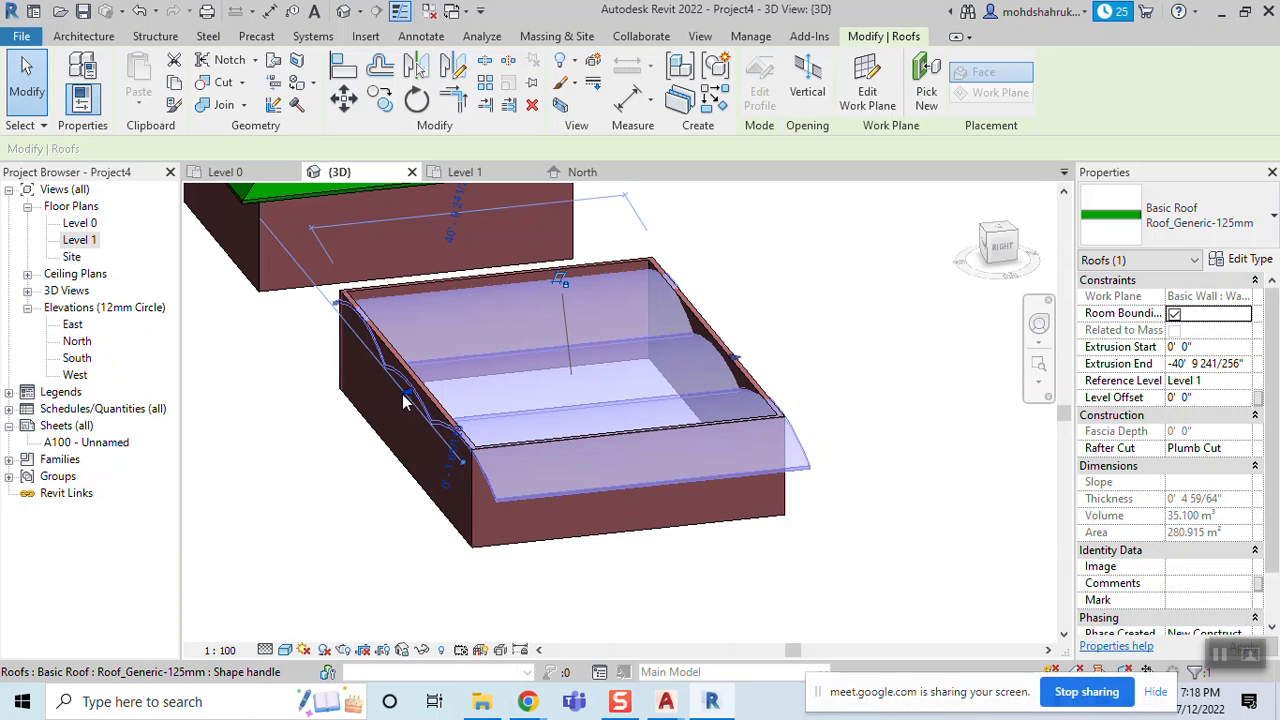
{"action": "left_click_drag", "start_coordinate": [403, 393], "coordinate": [366, 396]}
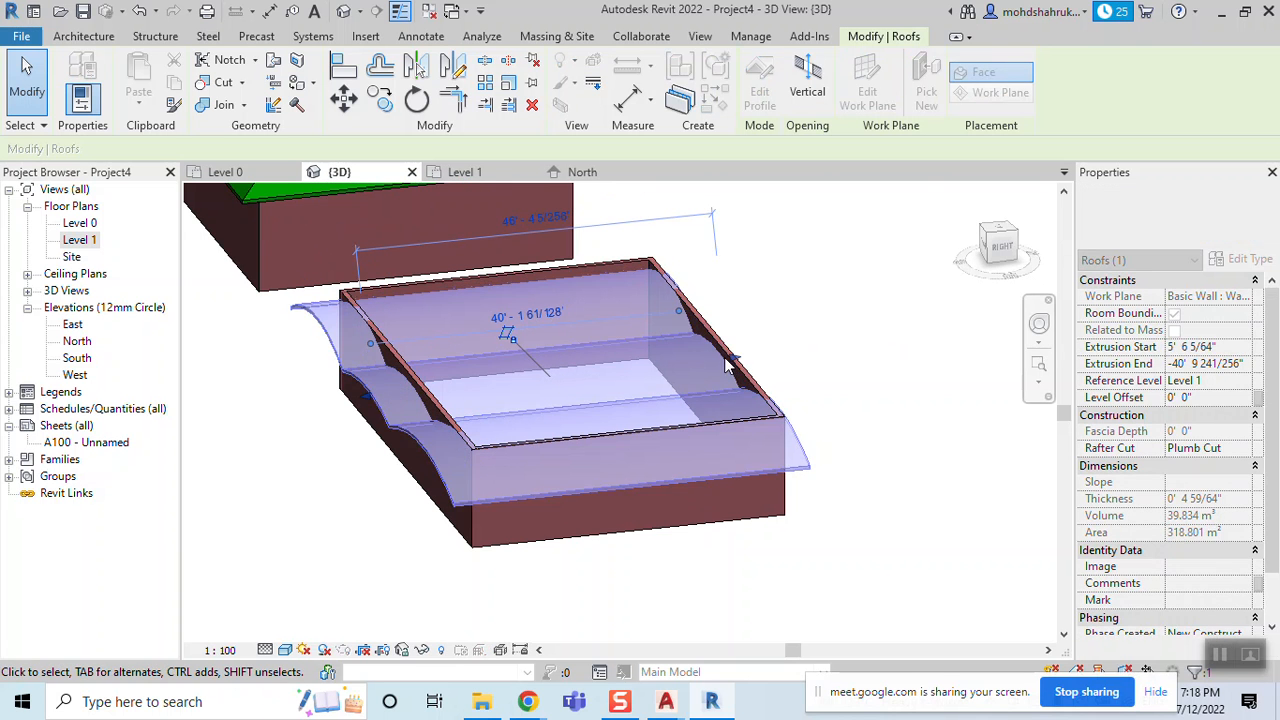
{"action": "left_click_drag", "start_coordinate": [737, 365], "coordinate": [793, 352]}
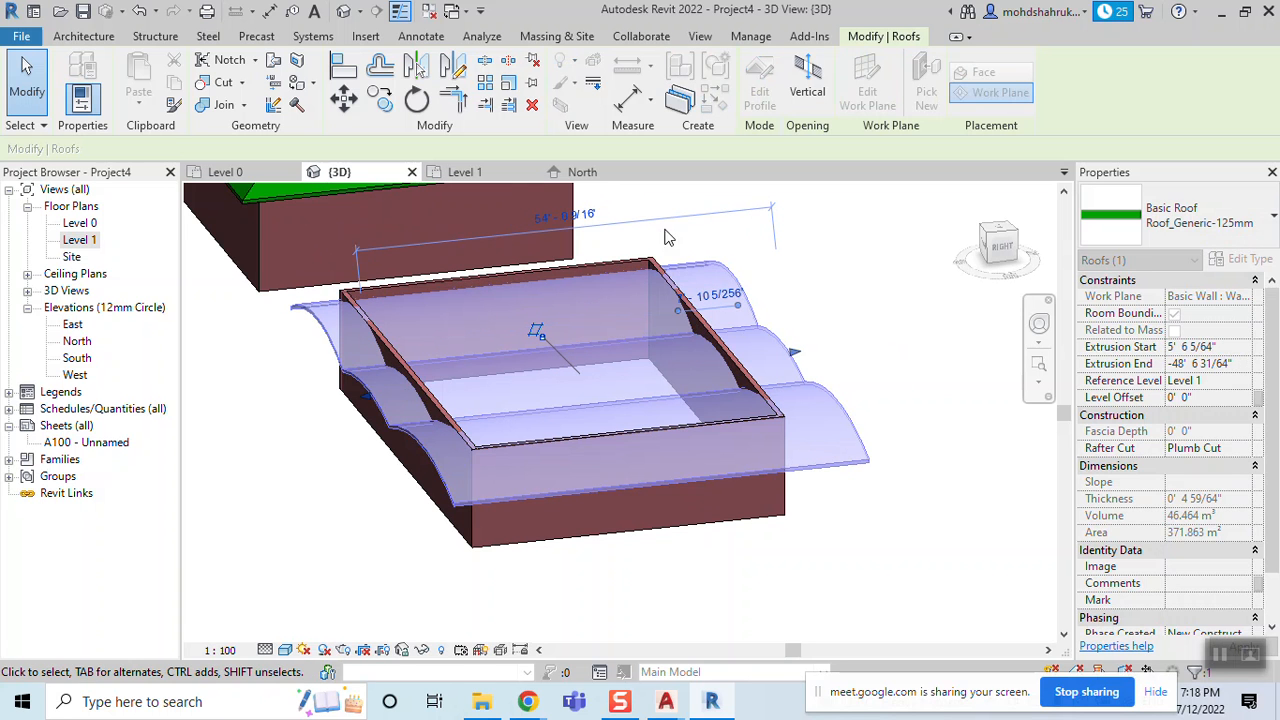
{"action": "left_click", "coordinate": [570, 220]}
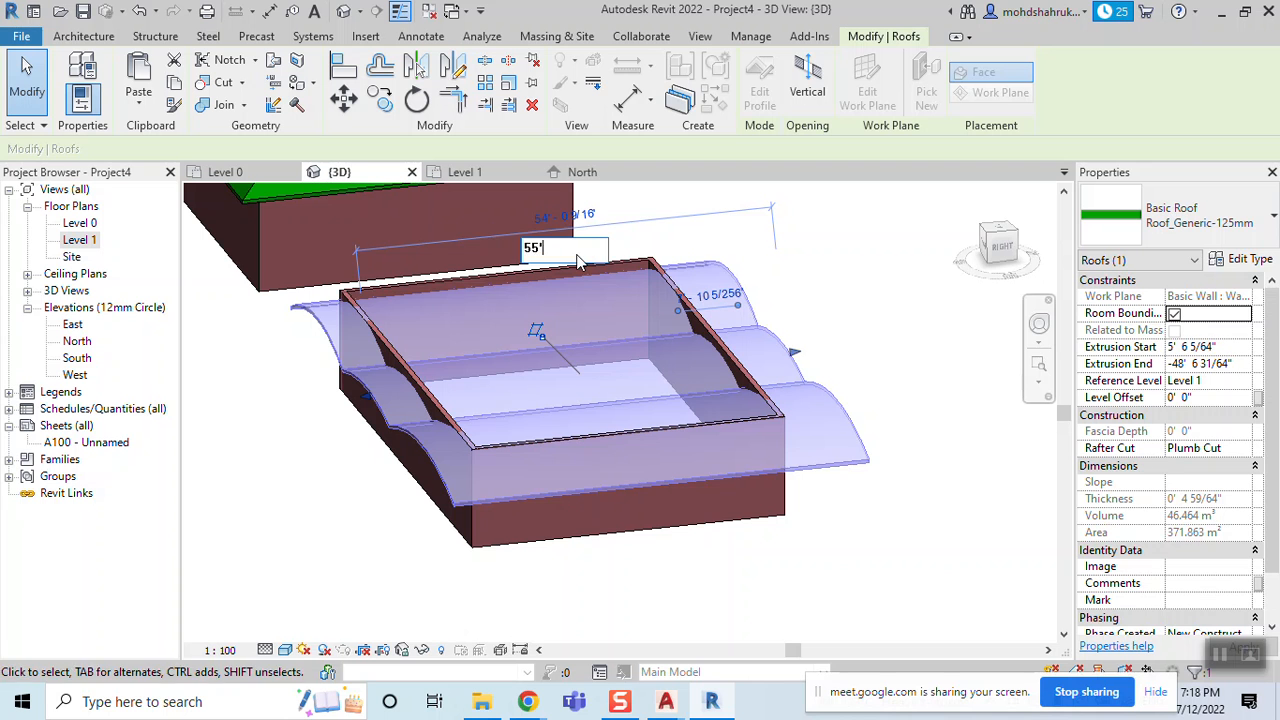
{"action": "key", "text": "Return"}
Try to change the curved roof's overhang dimension at its north end, entering 7 on the first attempt
{"action": "scroll", "coordinate": [680, 260], "scroll_direction": "up", "scroll_amount": 3}
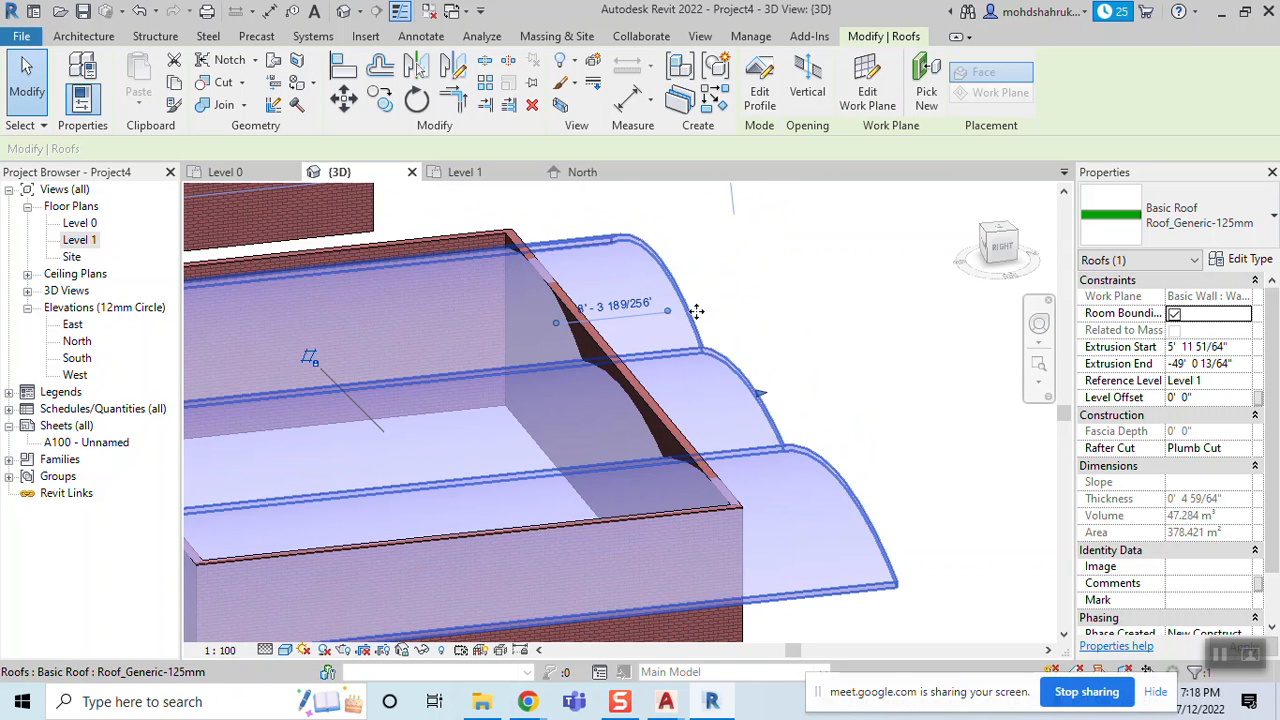
{"action": "left_click", "coordinate": [621, 308]}
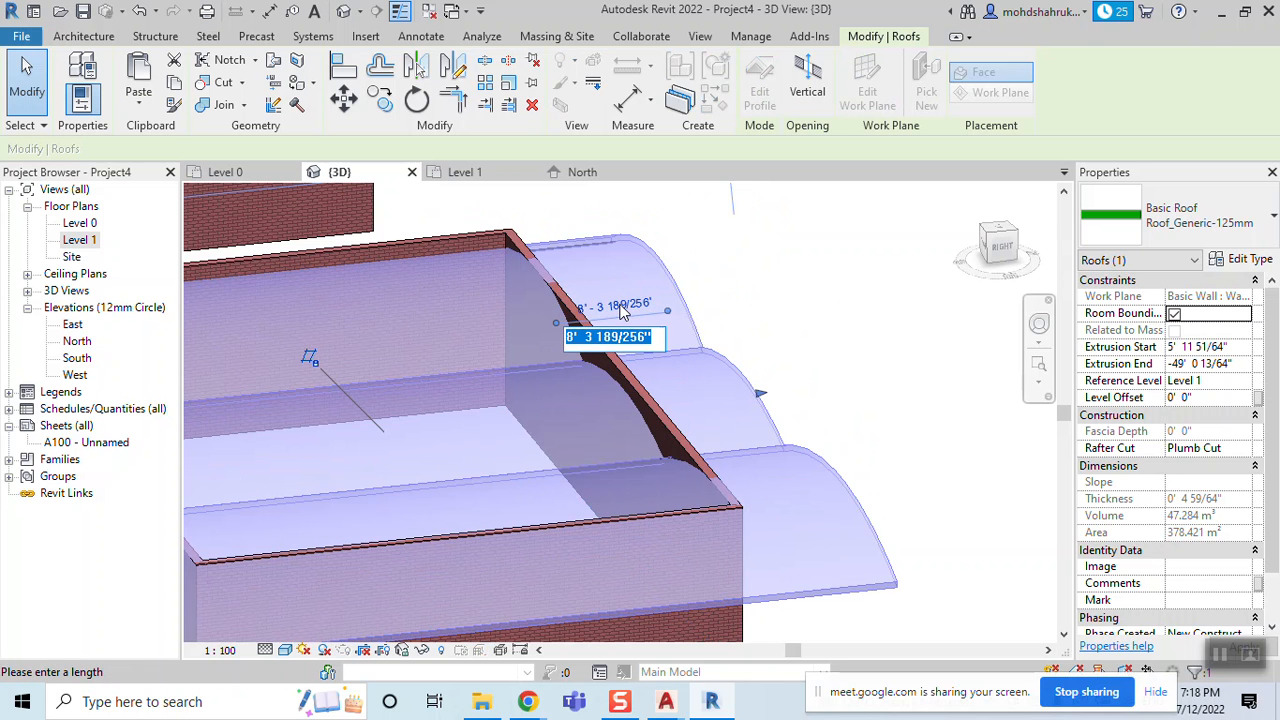
{"action": "type", "text": "7"}
{"action": "key", "text": "Return"}
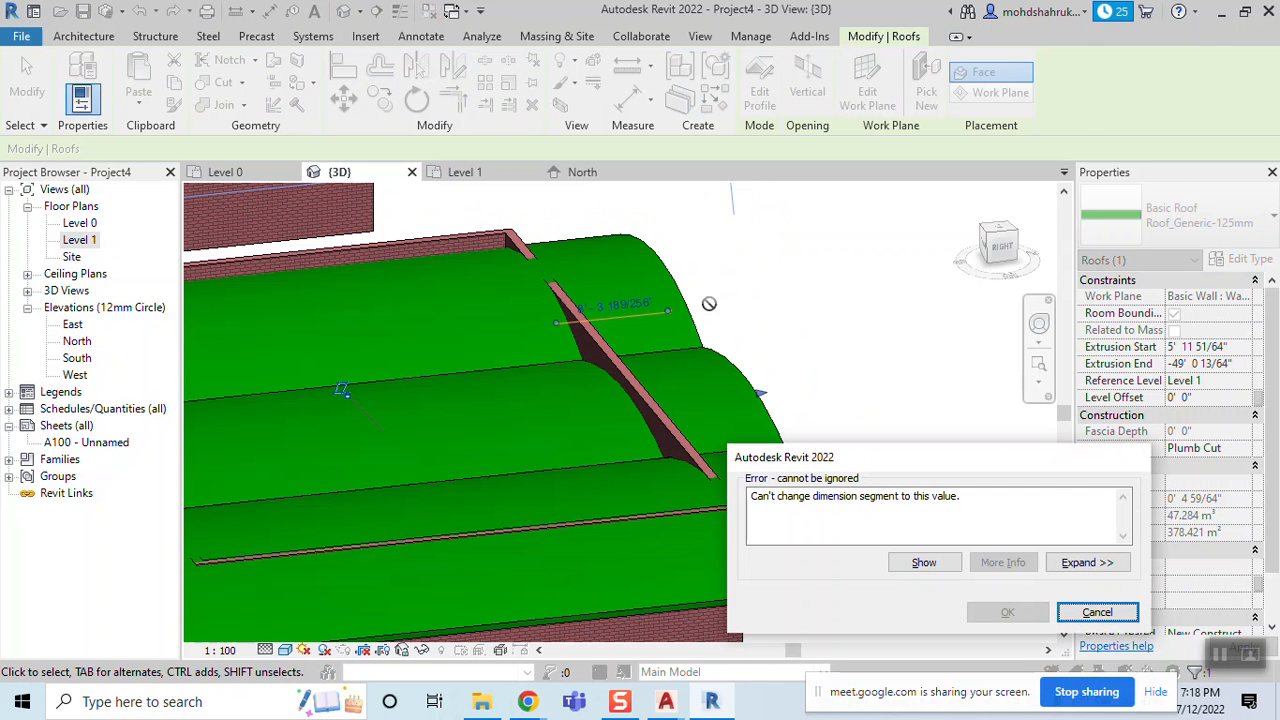
{"action": "left_click", "coordinate": [1097, 612]}
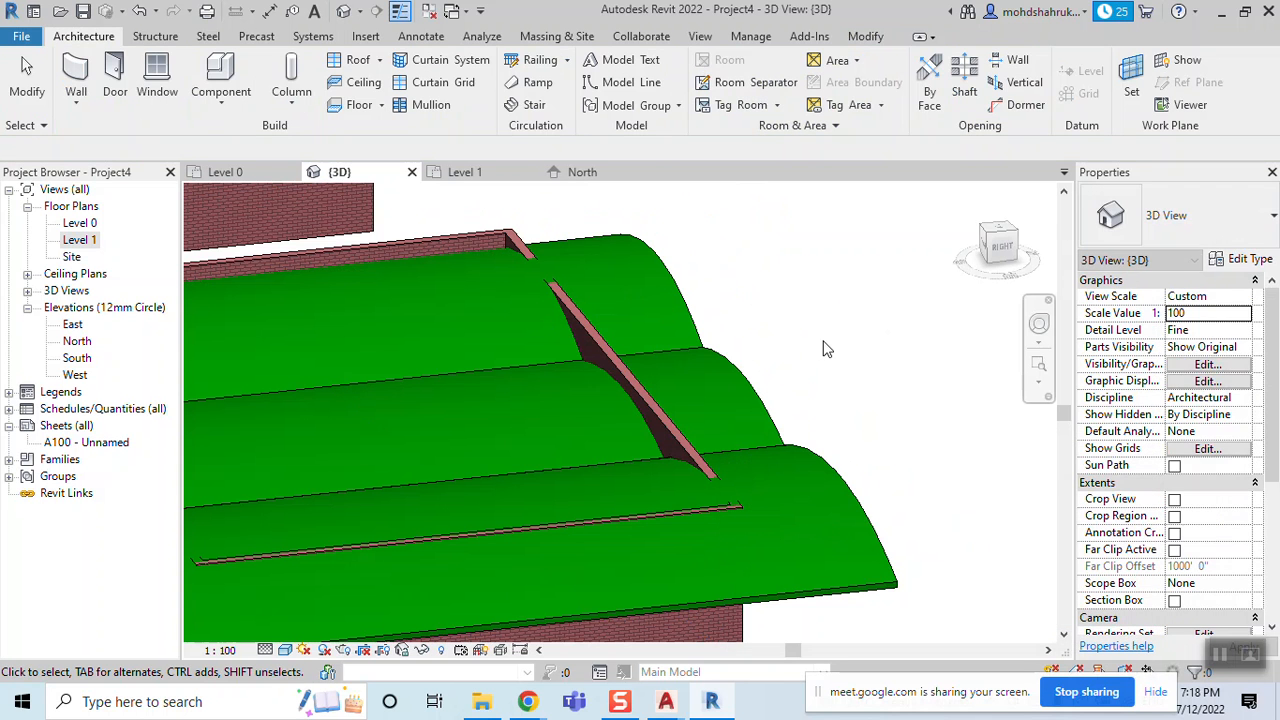
{"action": "left_click", "coordinate": [762, 366]}
{"action": "middle_click_drag", "start_coordinate": [762, 366], "coordinate": [704, 483], "text": "shift"}
{"action": "left_click", "coordinate": [836, 291]}
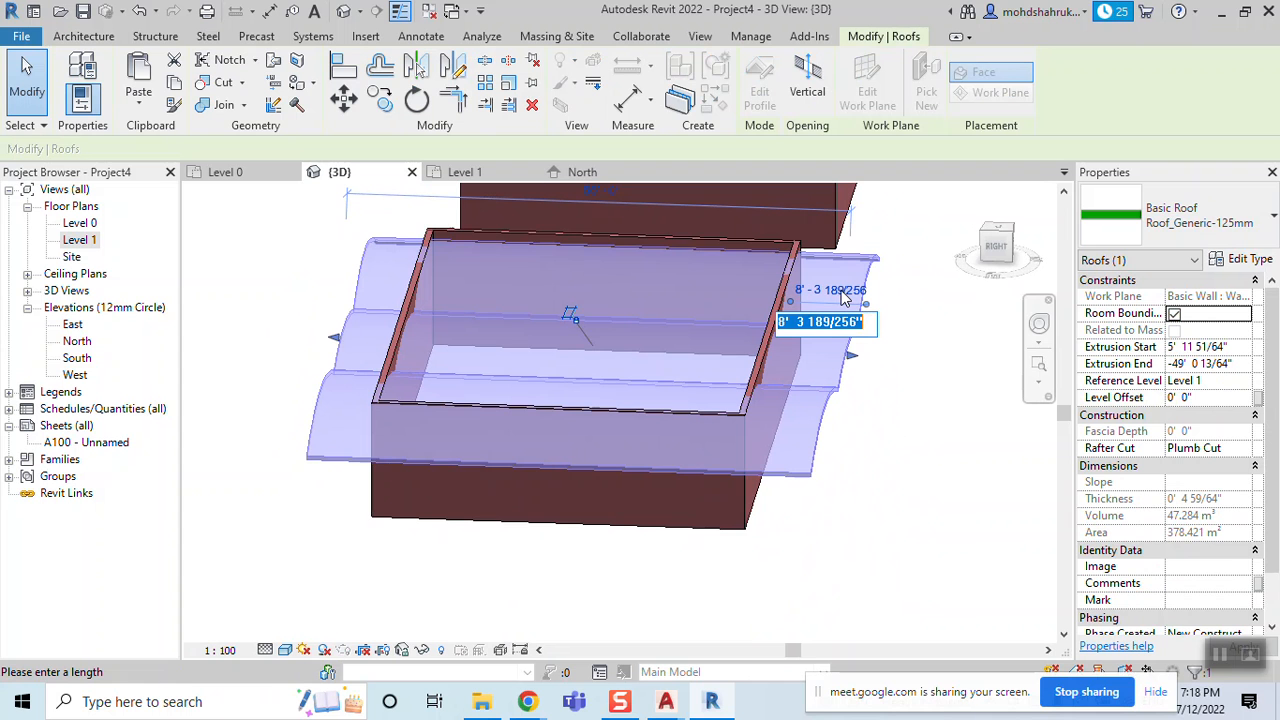
{"action": "key", "text": "Return"}
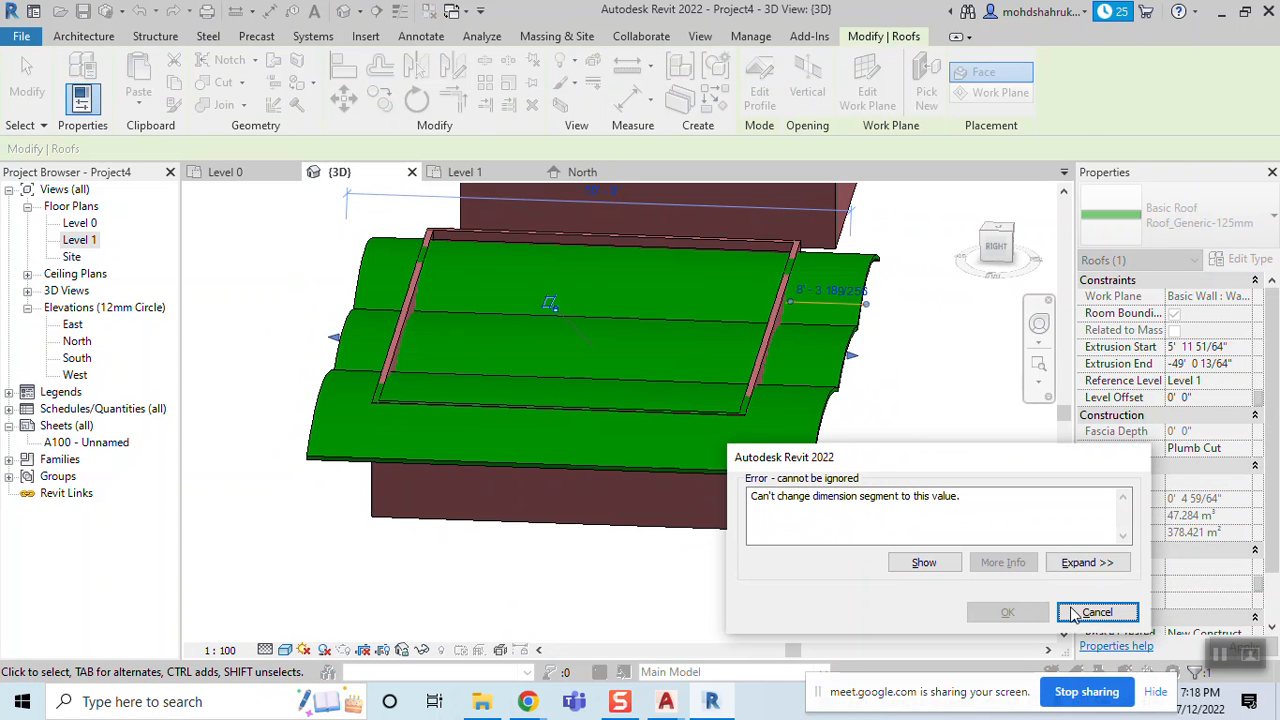
{"action": "left_click", "coordinate": [1097, 612]}
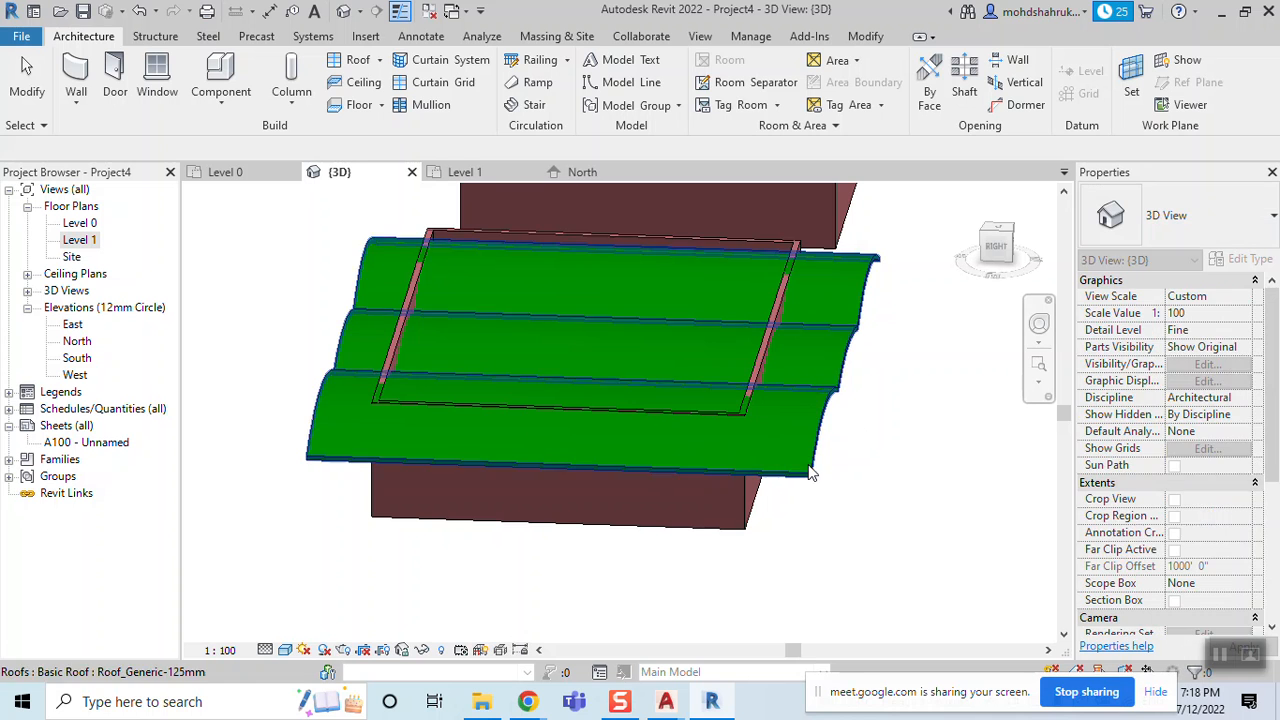
Set the curved roof's overall extrusion length to 54'
{"action": "left_click", "coordinate": [608, 330]}
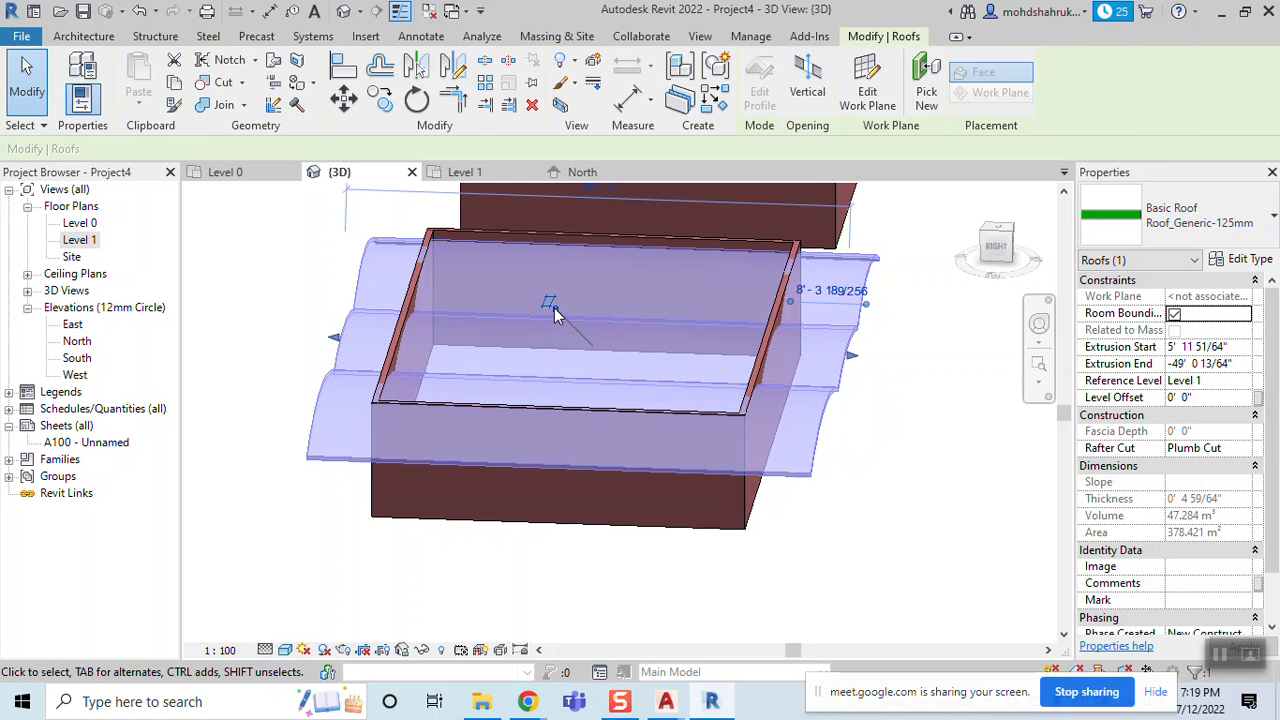
{"action": "middle_click_drag", "start_coordinate": [565, 331], "coordinate": [550, 381]}
{"action": "left_click", "coordinate": [585, 235]}
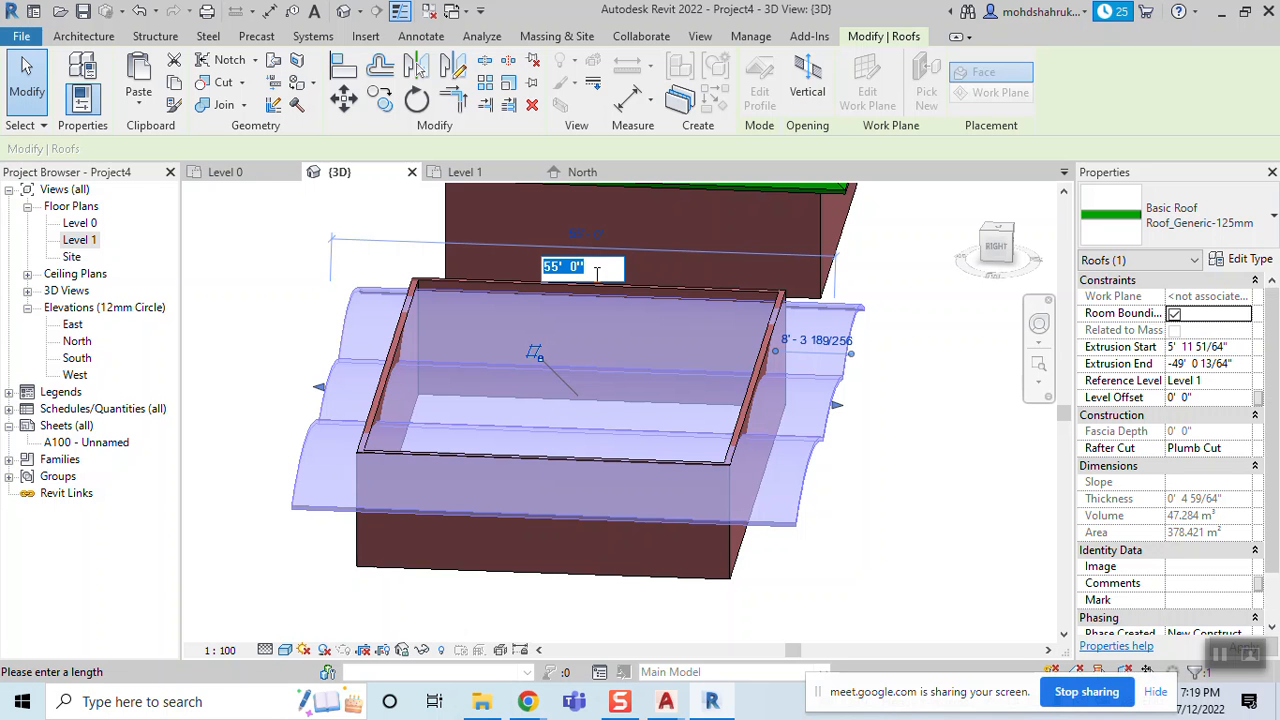
{"action": "key", "text": "Return"}
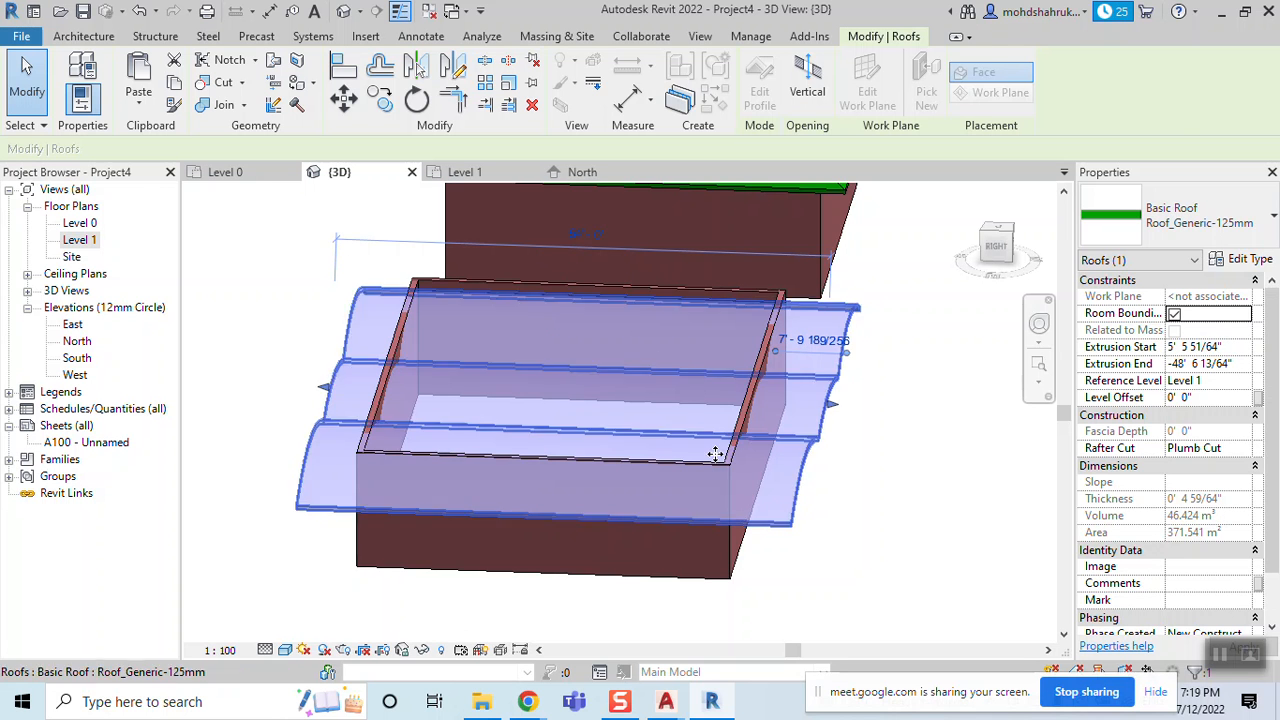
{"action": "left_click", "coordinate": [895, 465]}
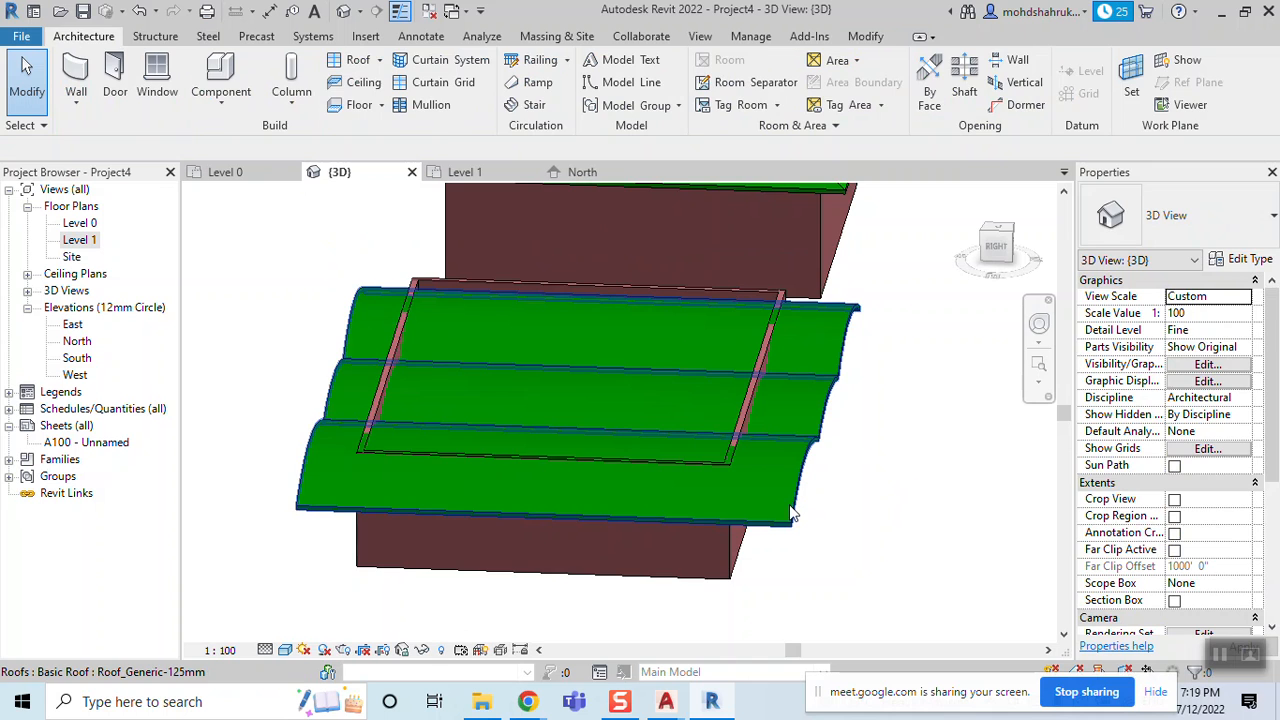
Examine from the front how the third building's wall tops meet the curved roof
{"action": "left_click", "coordinate": [758, 593]}
{"action": "middle_click_drag", "start_coordinate": [758, 593], "coordinate": [517, 409], "text": "shift"}
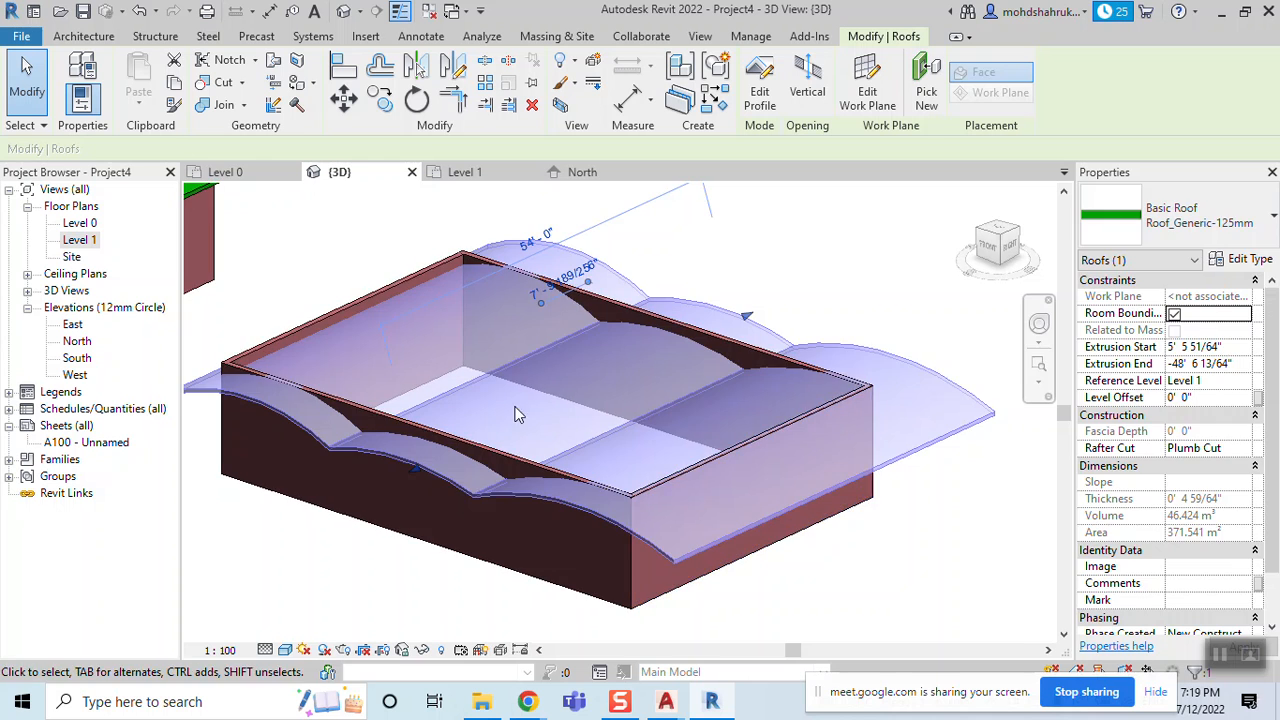
{"action": "scroll", "coordinate": [391, 445], "scroll_direction": "up", "scroll_amount": 2}
{"action": "middle_click_drag", "start_coordinate": [391, 435], "coordinate": [563, 357], "text": "shift"}
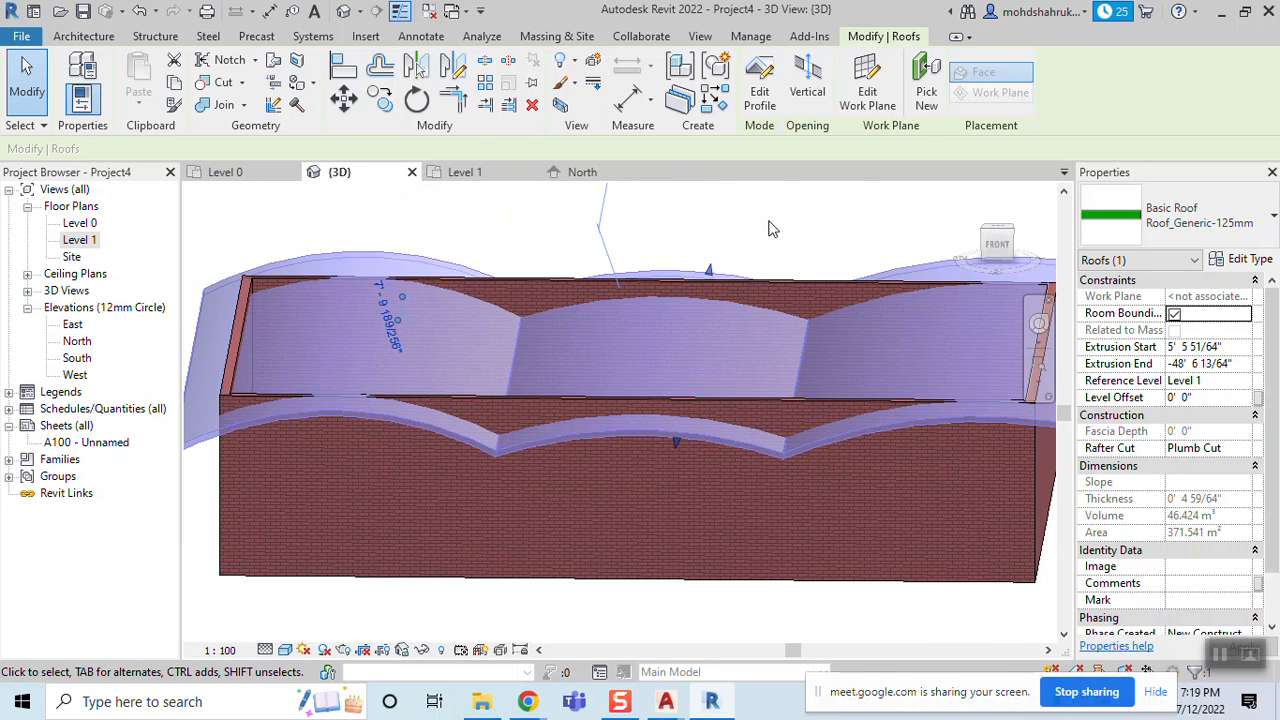
{"action": "left_click", "coordinate": [775, 258]}
{"action": "middle_click_drag", "start_coordinate": [775, 258], "coordinate": [818, 453], "text": "shift"}
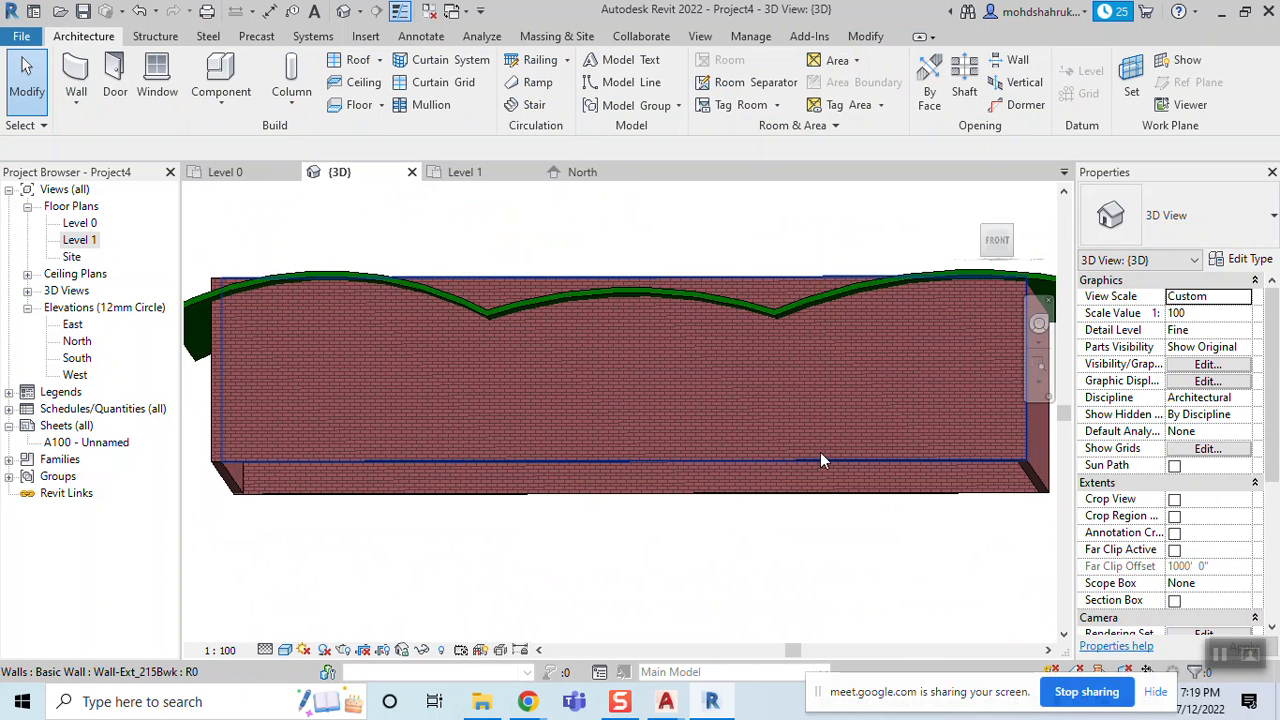
Select all four walls of the third building and attach their tops to the curved roof
{"action": "left_click", "coordinate": [816, 455]}
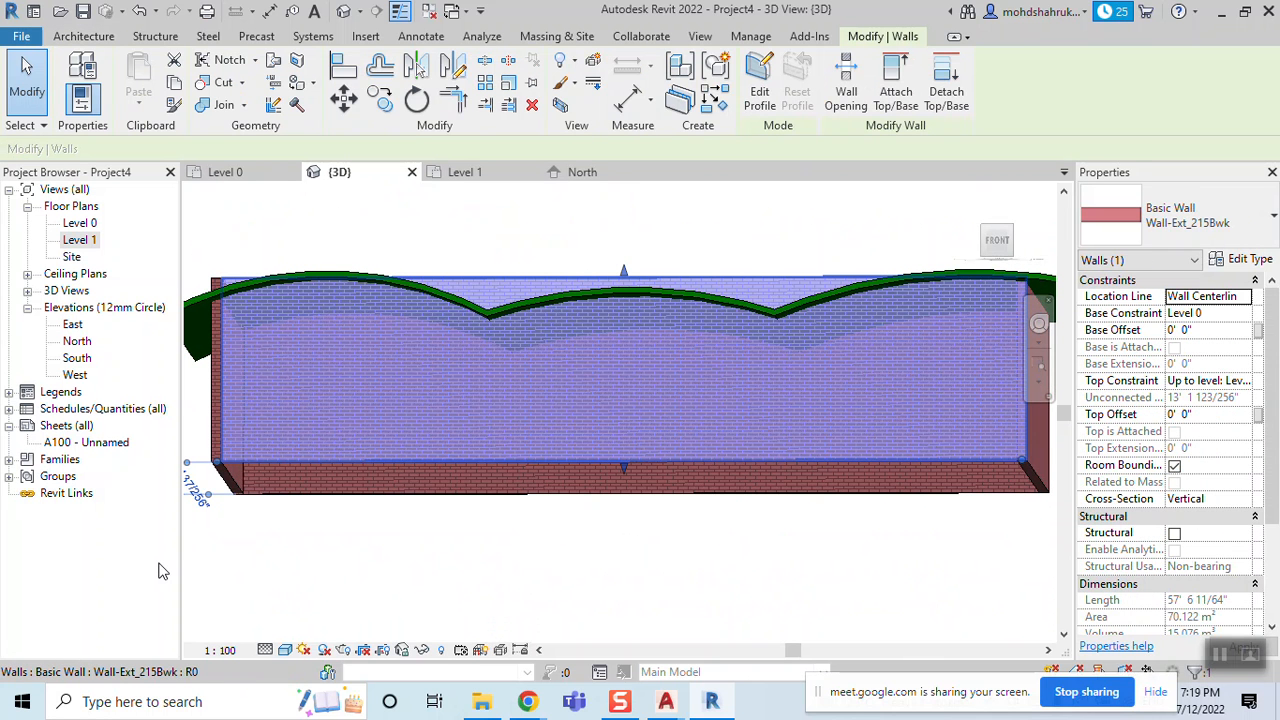
{"action": "key", "text": "s"}
{"action": "key", "text": "a"}
{"action": "scroll", "coordinate": [510, 511], "scroll_direction": "down", "scroll_amount": 2}
{"action": "middle_click_drag", "start_coordinate": [606, 557], "coordinate": [546, 653], "text": "shift"}
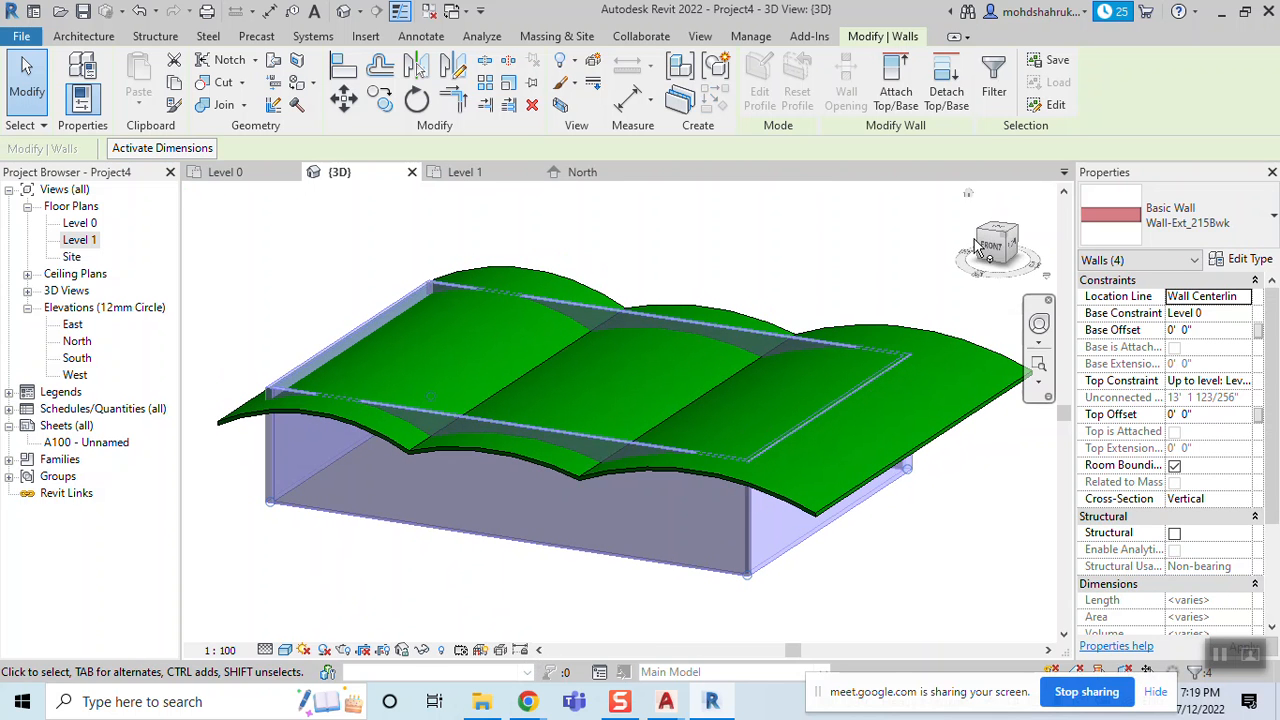
{"action": "left_click", "coordinate": [890, 96]}
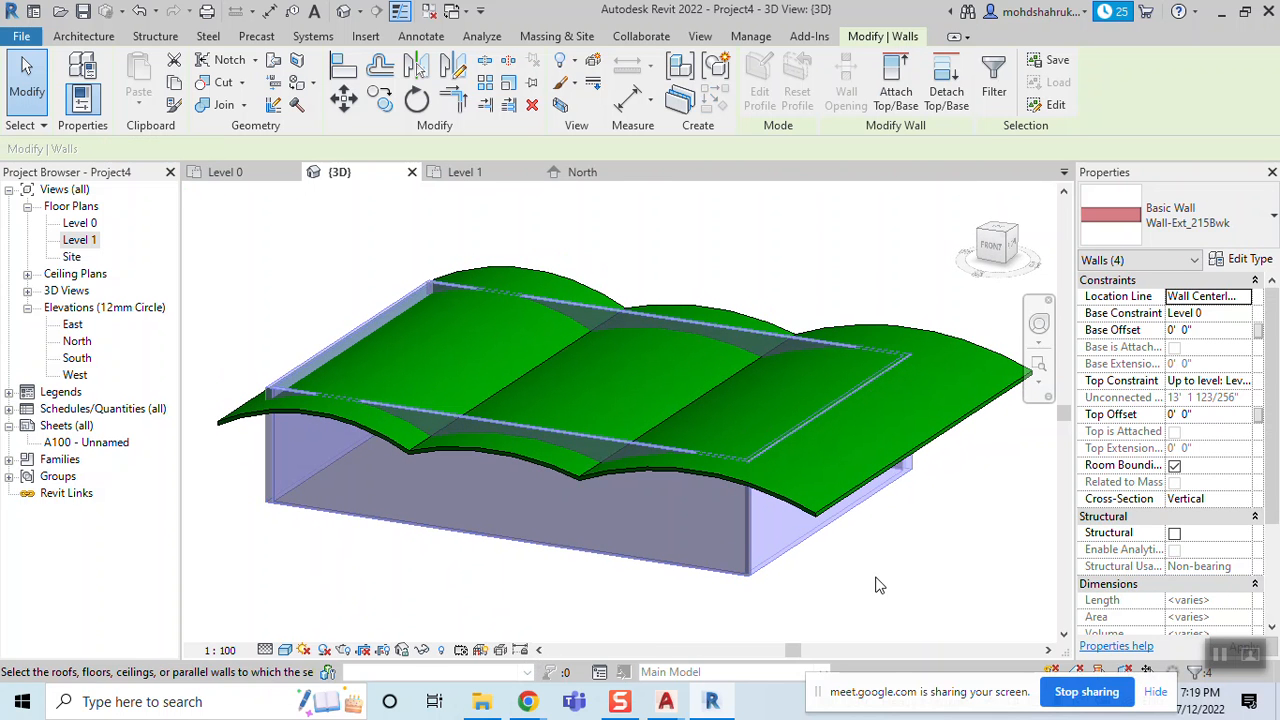
{"action": "left_click", "coordinate": [827, 612]}
{"action": "middle_click_drag", "start_coordinate": [589, 606], "coordinate": [534, 547], "text": "shift"}
{"action": "scroll", "coordinate": [495, 468], "scroll_direction": "up", "scroll_amount": 4}
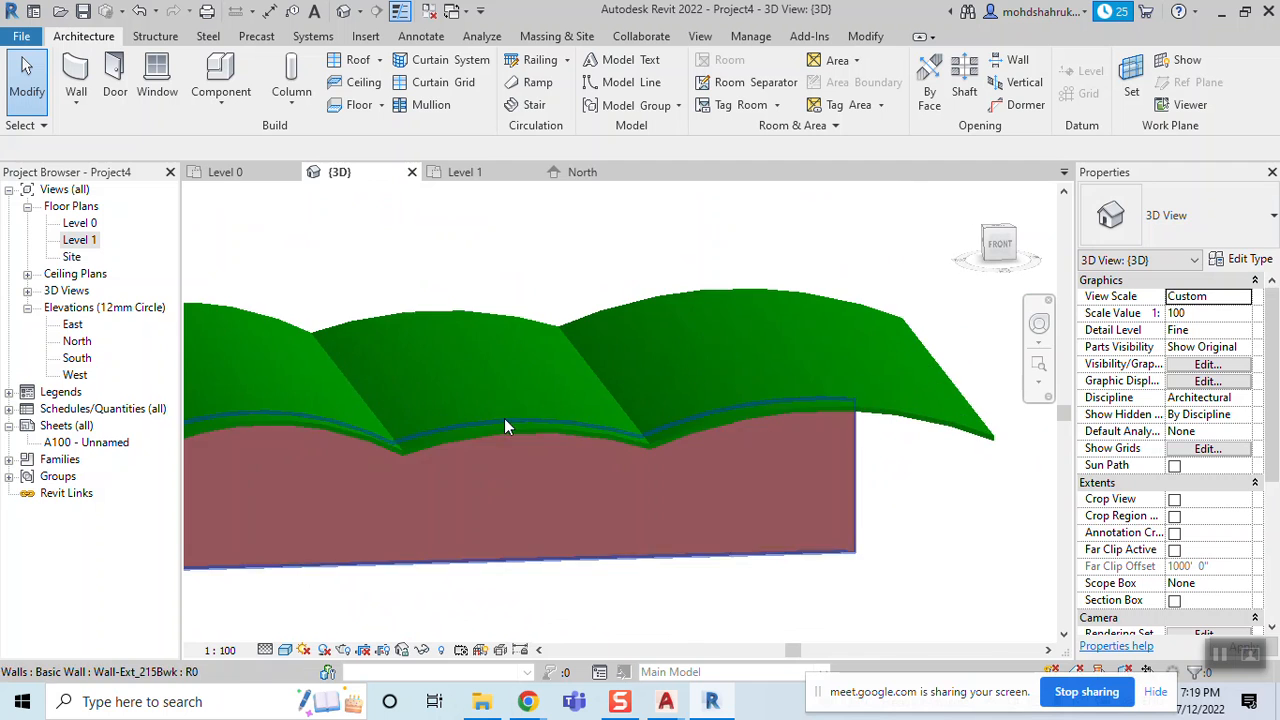
Delete the three-arc curved roof from the third building
{"action": "scroll", "coordinate": [508, 427], "scroll_direction": "down", "scroll_amount": 3}
{"action": "middle_click_drag", "start_coordinate": [616, 443], "coordinate": [578, 390], "text": "shift"}
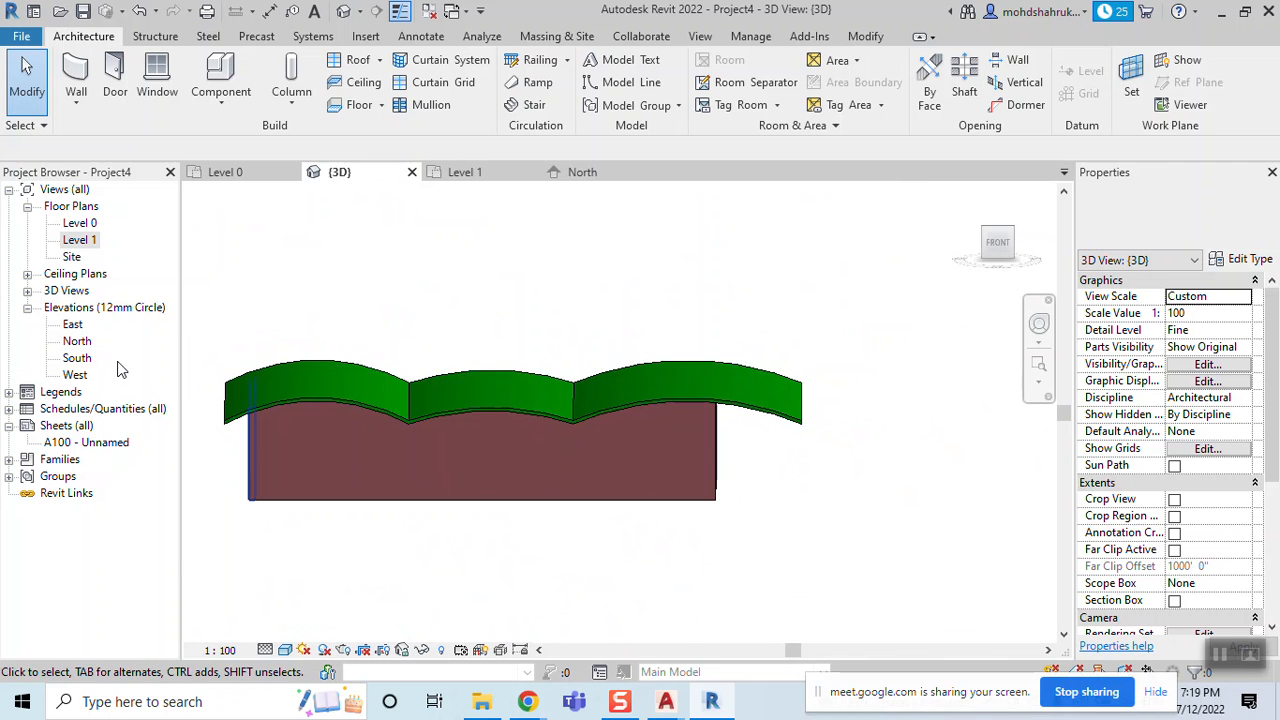
{"action": "left_click", "coordinate": [791, 427]}
{"action": "key", "text": "Delete"}
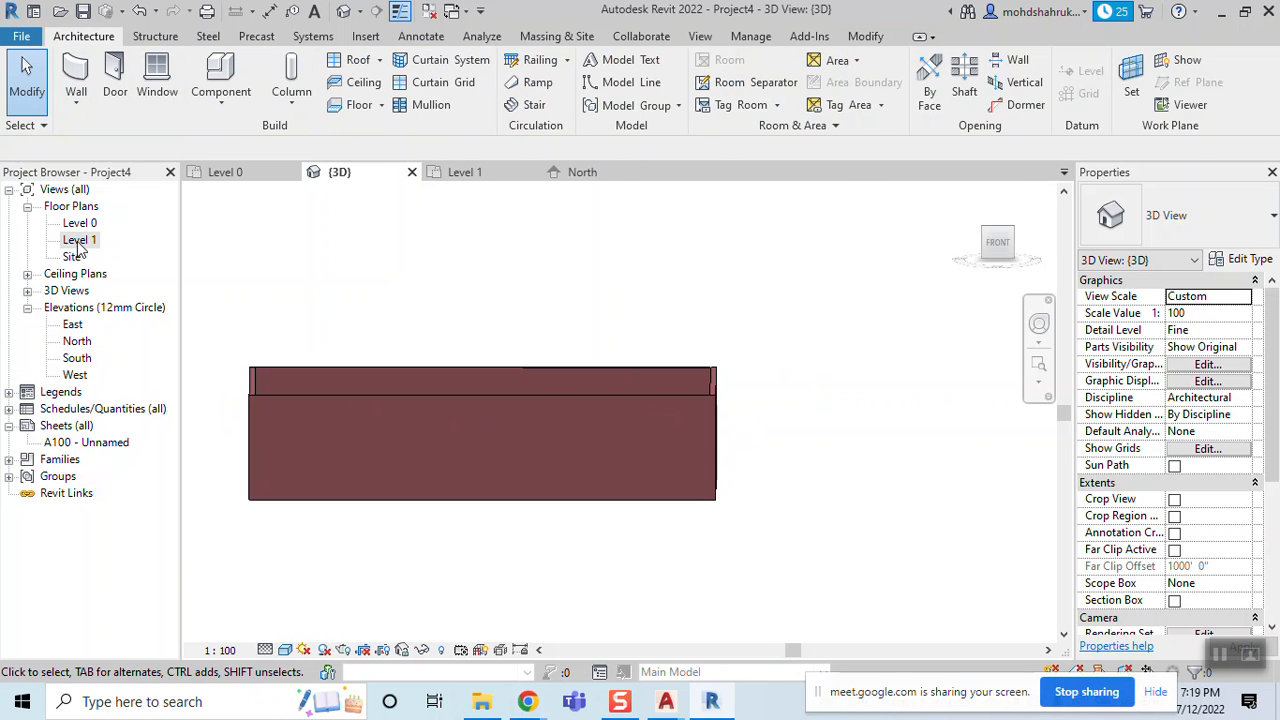
Start a Roof by Extrusion from the Level 1 plan, using the north wall's face as work plane and the South elevation for sketching
{"action": "left_click", "coordinate": [80, 241]}
{"action": "double_click", "coordinate": [80, 241]}
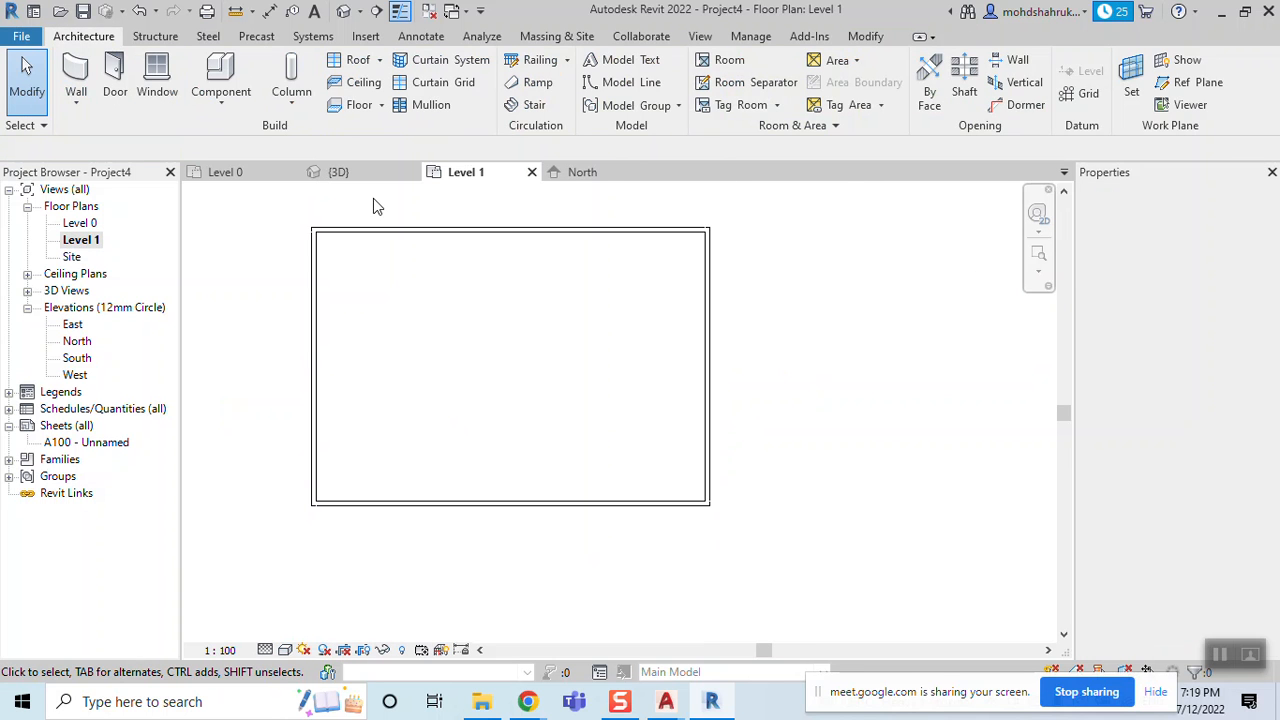
{"action": "left_click", "coordinate": [380, 62]}
{"action": "left_click", "coordinate": [400, 126]}
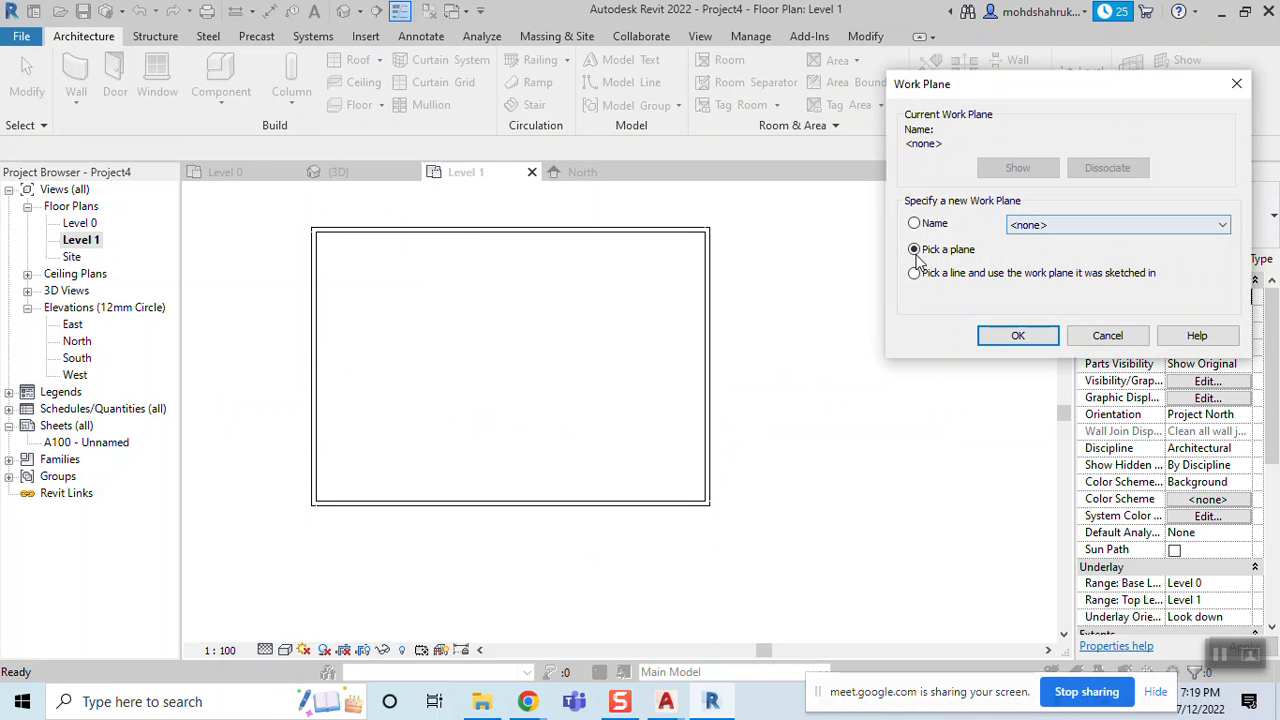
{"action": "left_click", "coordinate": [1017, 336]}
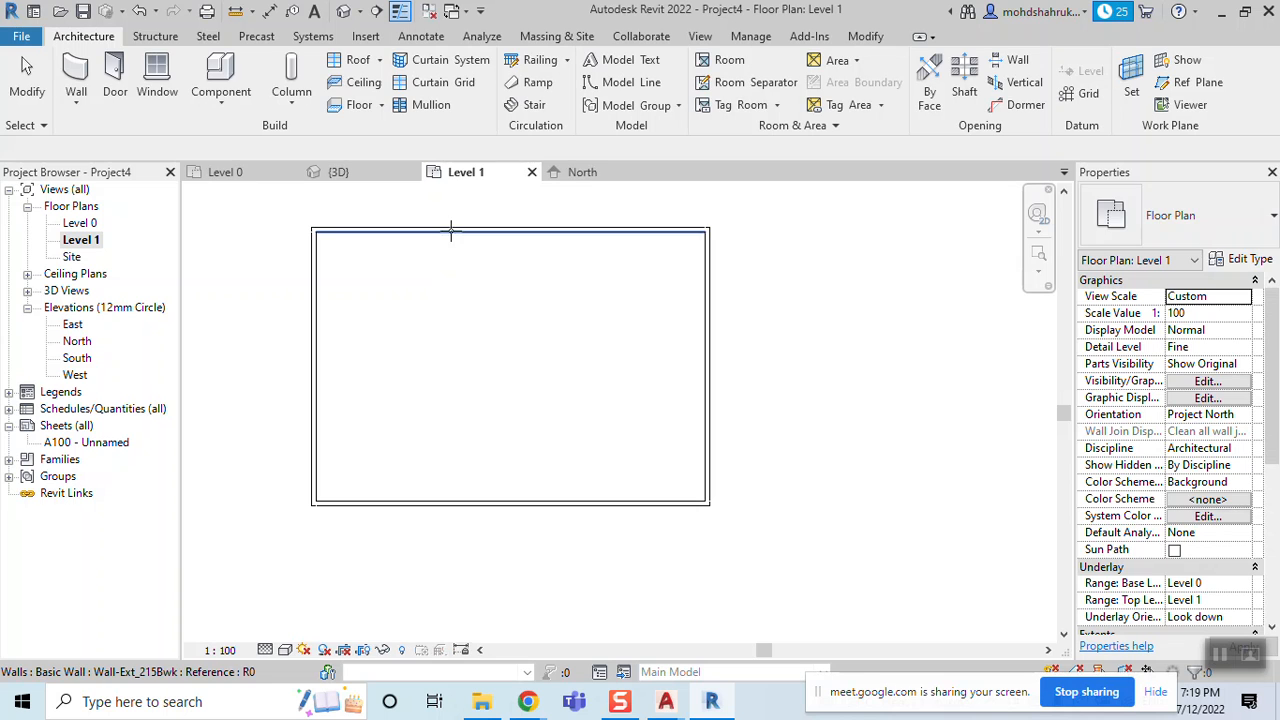
{"action": "left_click", "coordinate": [461, 302]}
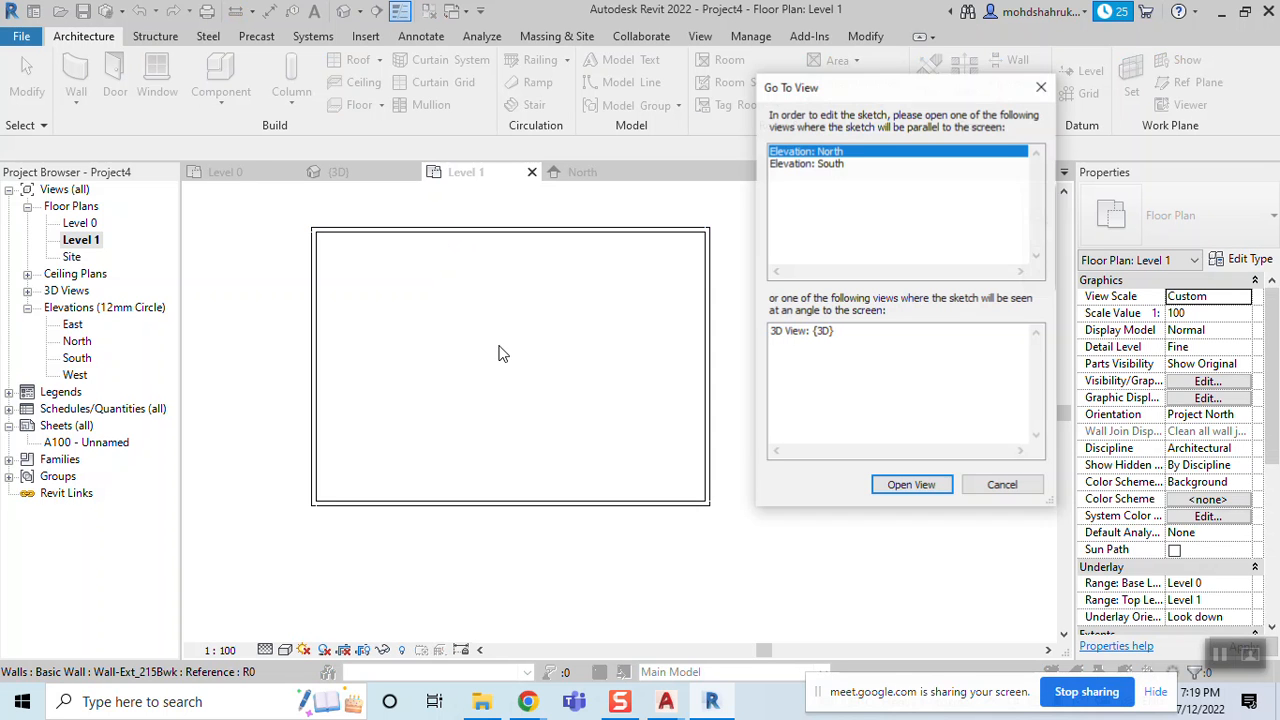
{"action": "left_click", "coordinate": [829, 166]}
{"action": "left_click", "coordinate": [920, 488]}
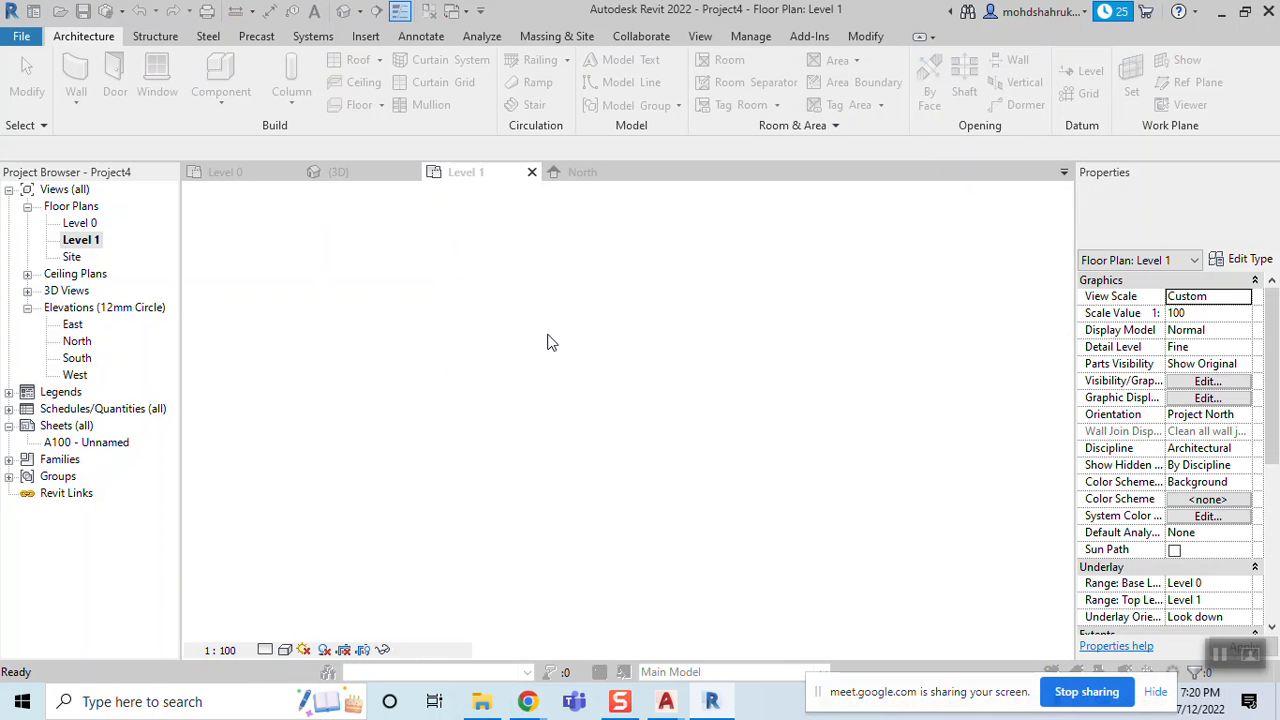
{"action": "left_click", "coordinate": [784, 257]}
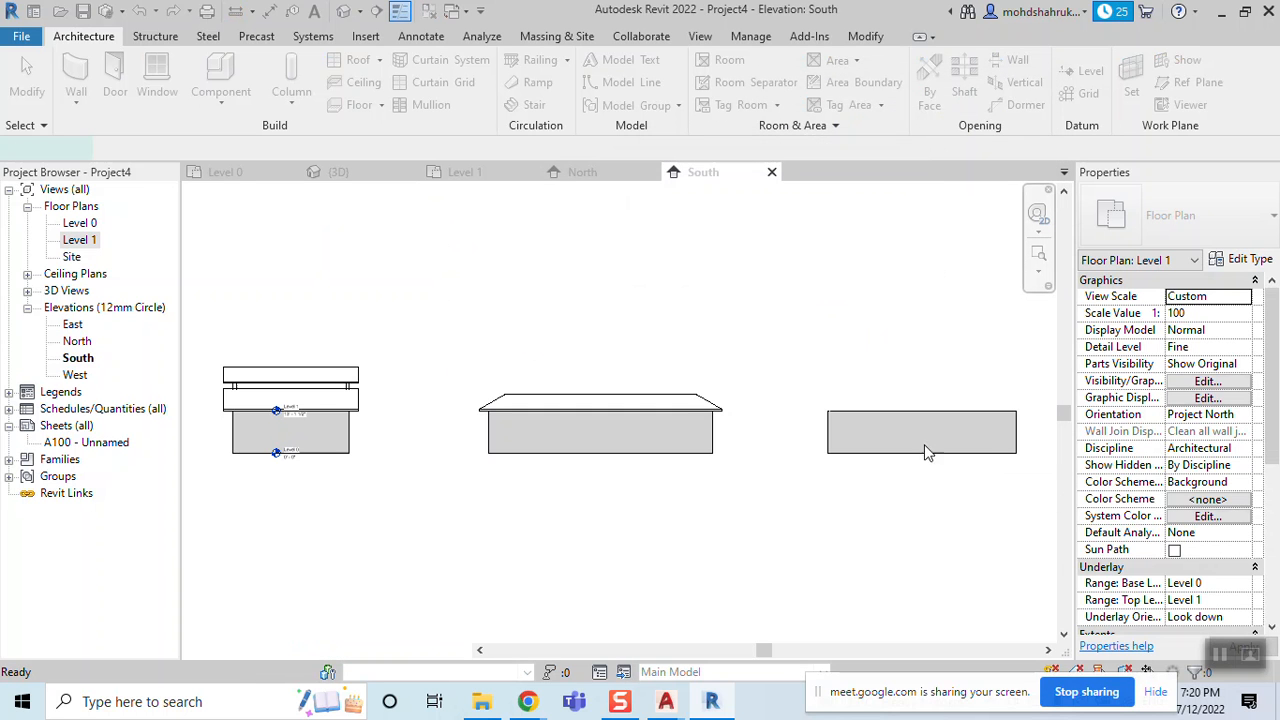
Sketch a sloped roof profile line rising from outside the building's west end to just above the wall top
{"action": "scroll", "coordinate": [973, 437], "scroll_direction": "up", "scroll_amount": 4}
{"action": "middle_click_drag", "start_coordinate": [973, 437], "coordinate": [771, 448]}
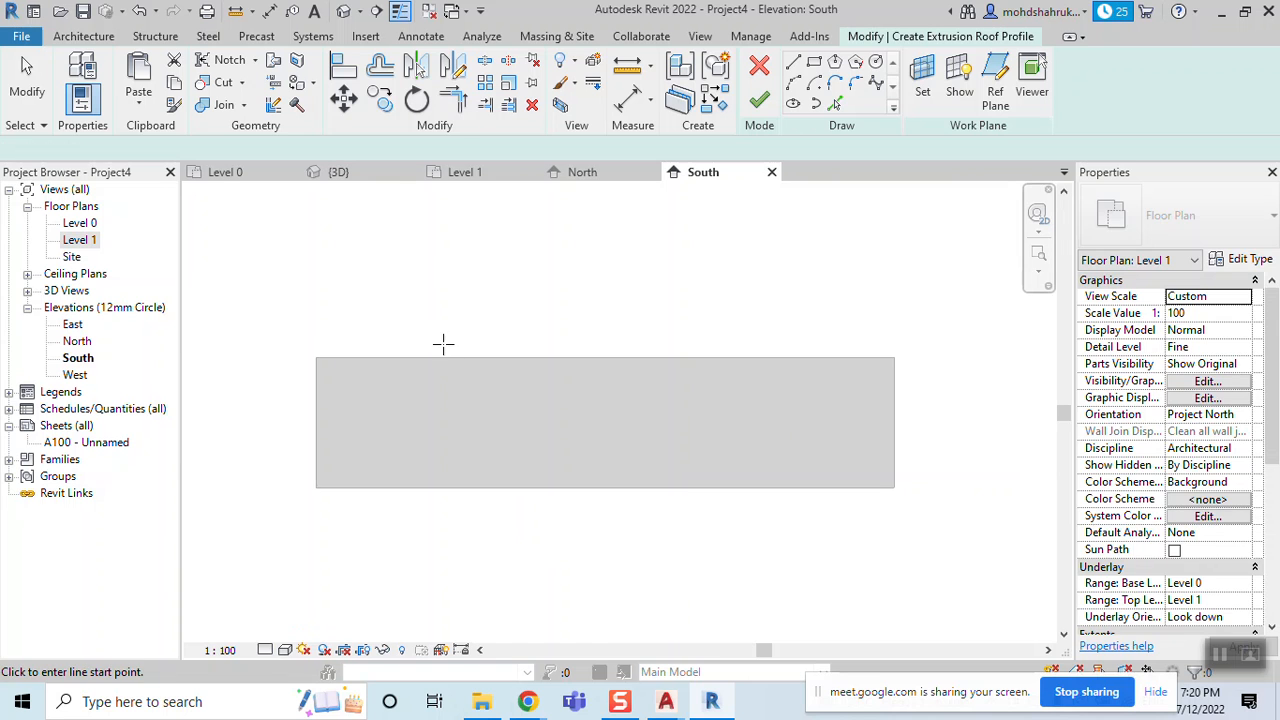
{"action": "middle_click_drag", "start_coordinate": [679, 214], "coordinate": [701, 235]}
{"action": "left_click", "coordinate": [794, 63]}
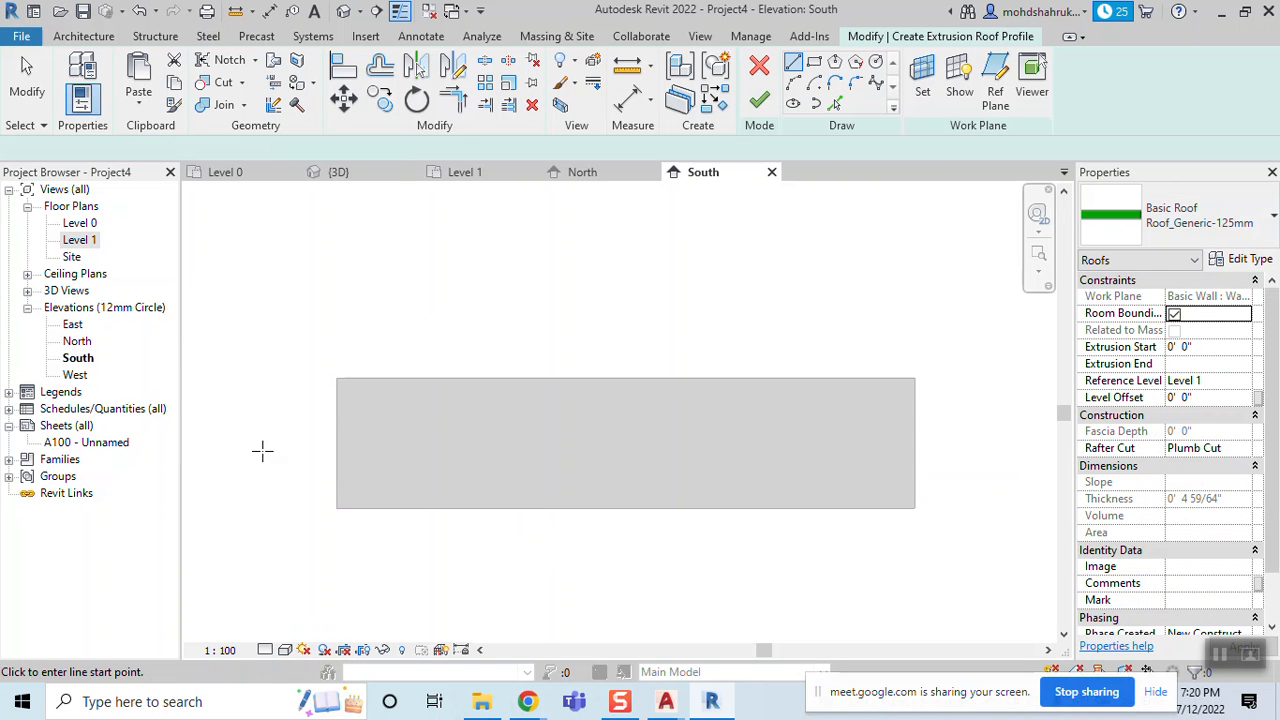
{"action": "left_click", "coordinate": [291, 428]}
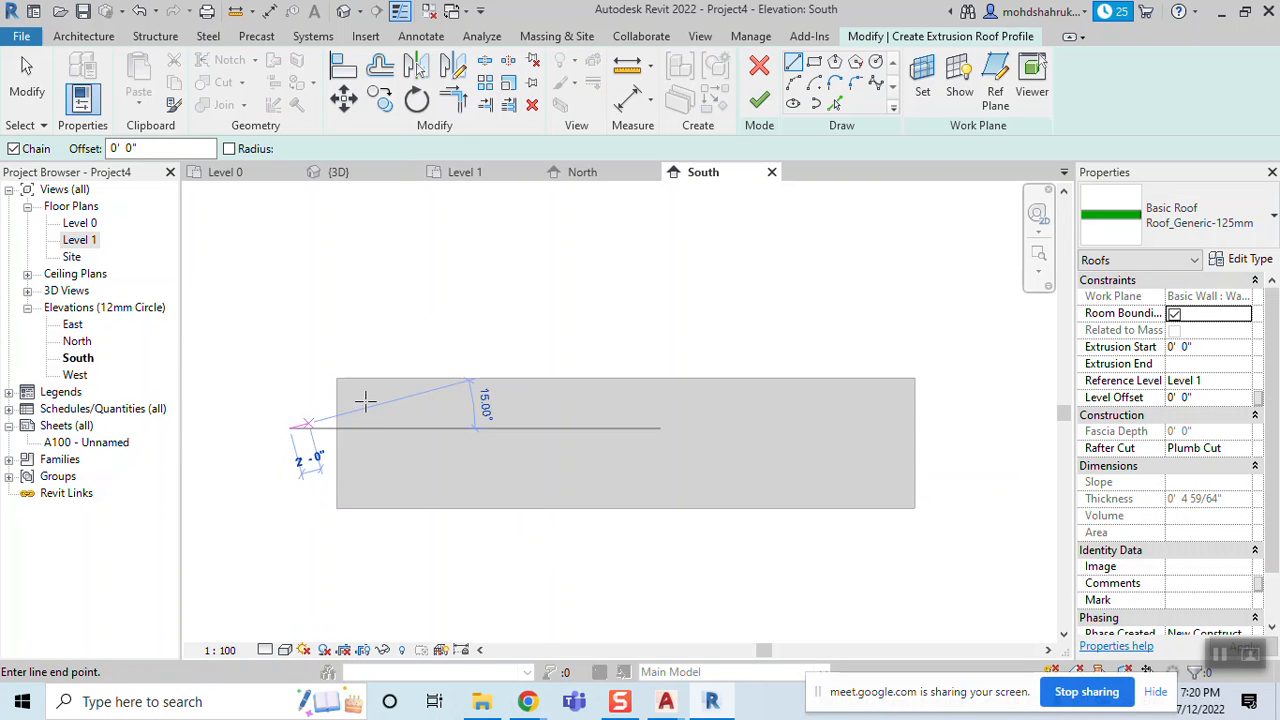
{"action": "left_click", "coordinate": [440, 370]}
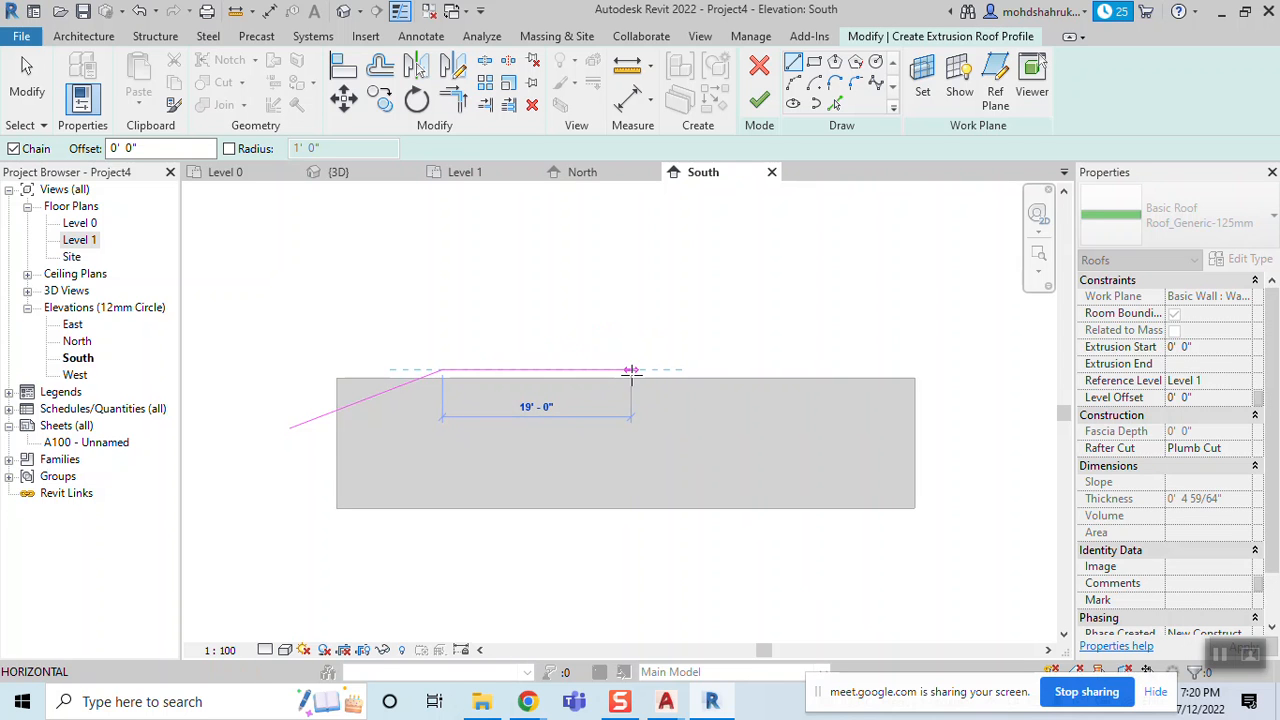
{"action": "key", "text": "Escape"}
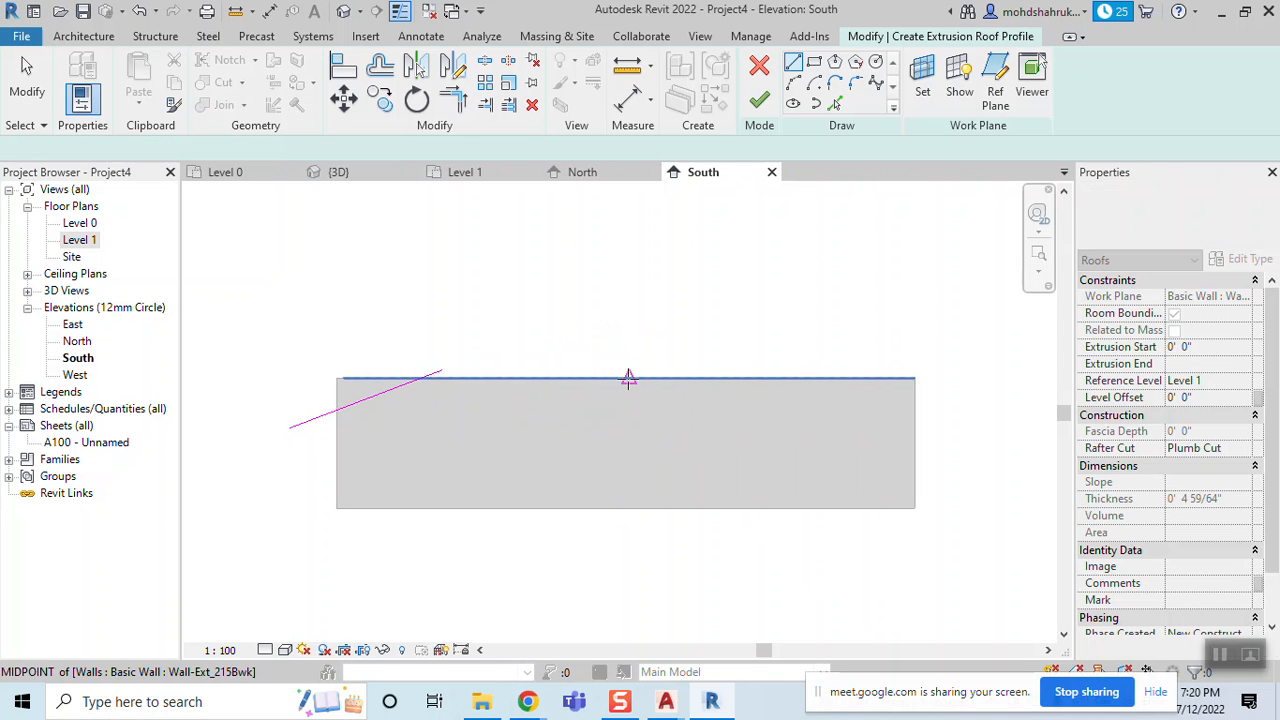
Draw a 6' vertical guide line up from the wall top's midpoint and continue the roof profile with a shallower line to its apex
{"action": "left_click", "coordinate": [624, 377]}
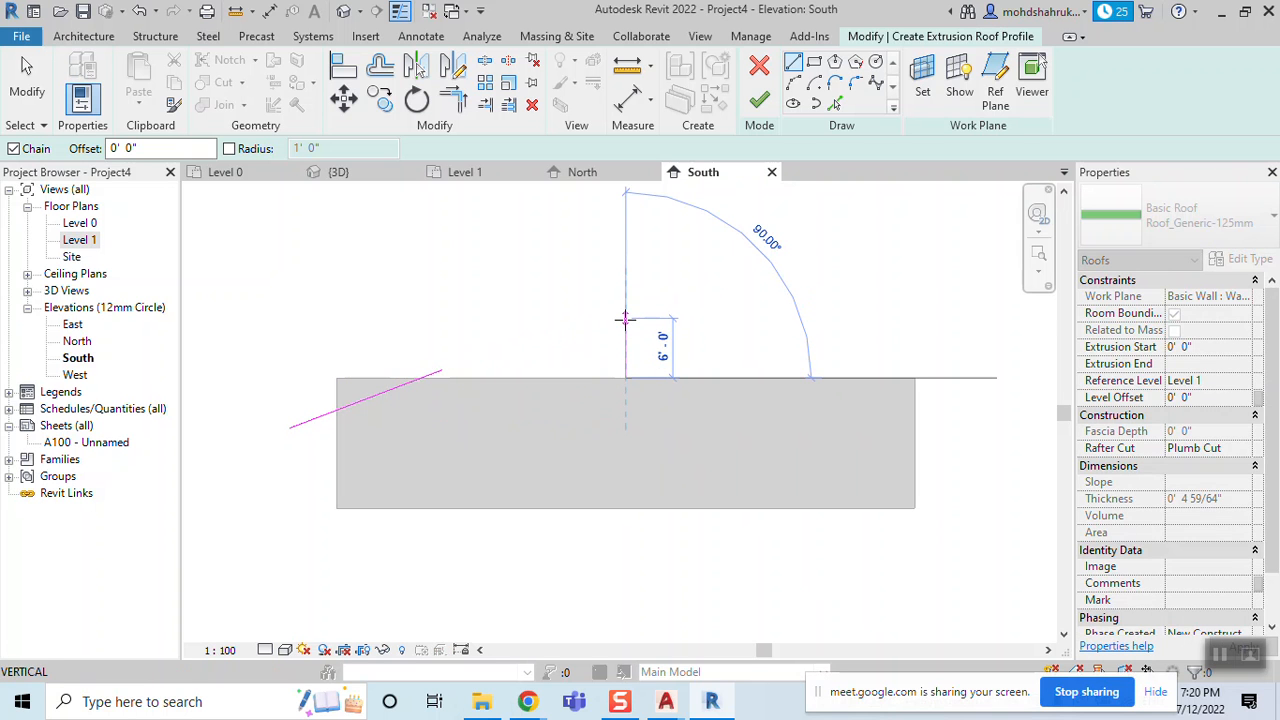
{"action": "key", "text": "Escape"}
{"action": "left_click", "coordinate": [440, 370]}
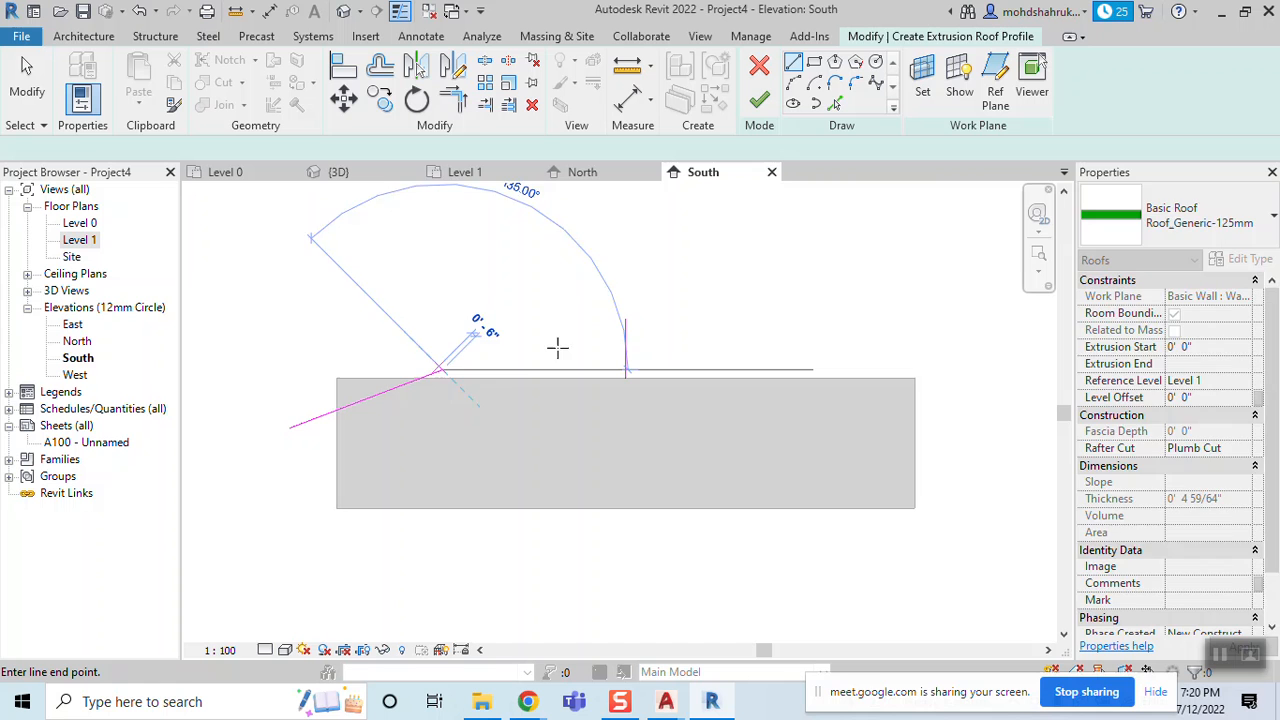
{"action": "left_click", "coordinate": [625, 322]}
{"action": "key", "text": "Escape"}
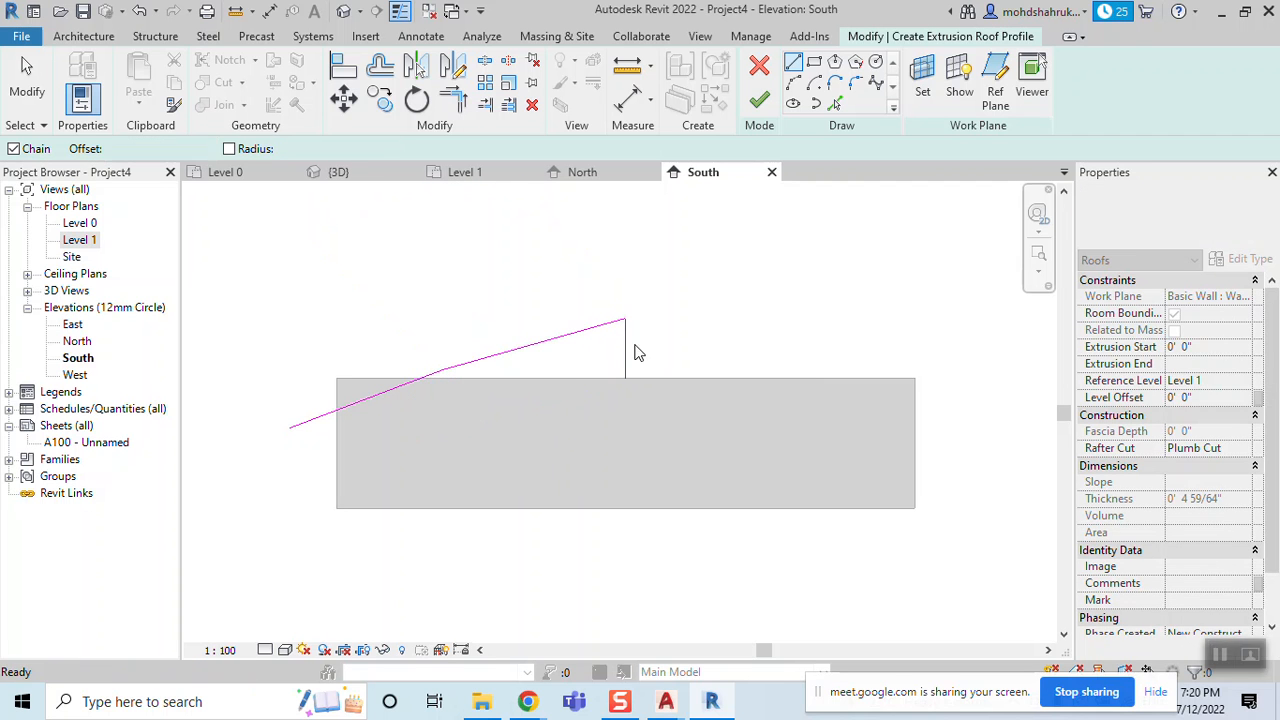
{"action": "key", "text": "Escape"}
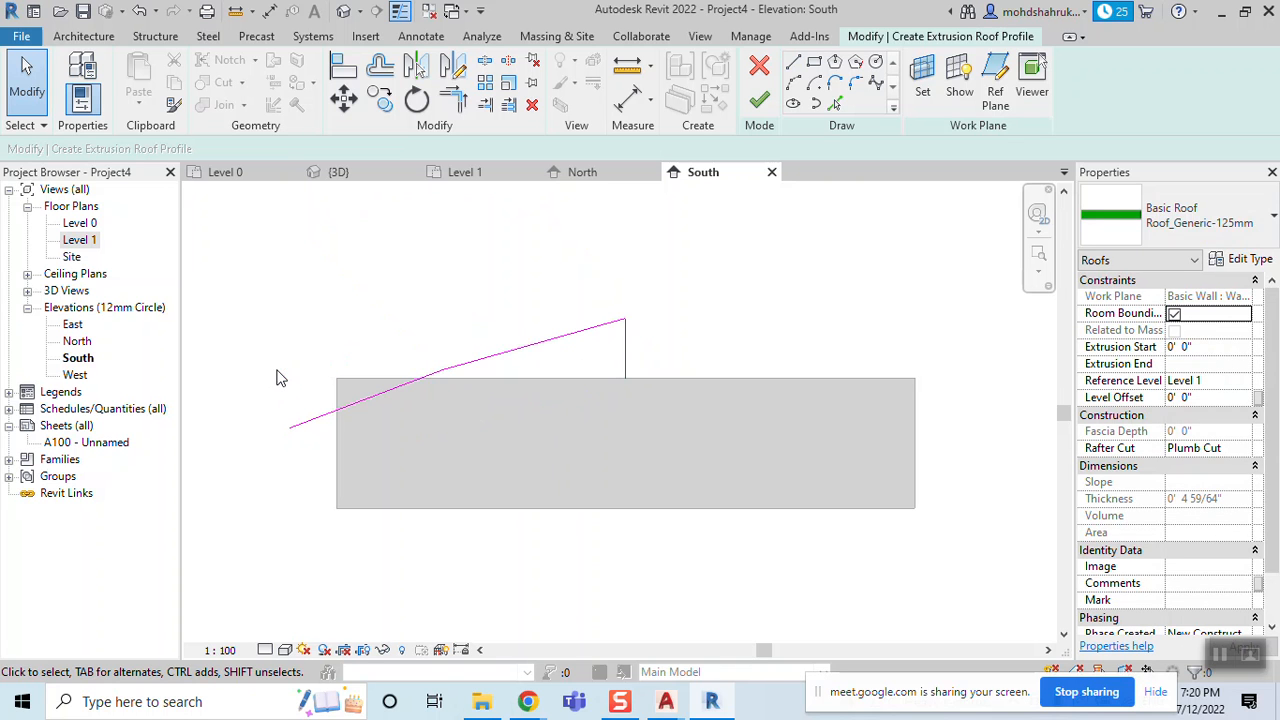
Mirror the two sloped profile lines about the vertical guide line and finish the extruded roof
{"action": "mouse_move", "coordinate": [251, 343]}
{"action": "left_mouse_down"}
{"action": "mouse_move", "coordinate": [534, 437]}
{"action": "mouse_move", "coordinate": [637, 406]}
{"action": "left_mouse_up"}
{"action": "left_click_drag", "start_coordinate": [474, 366], "coordinate": [489, 363]}
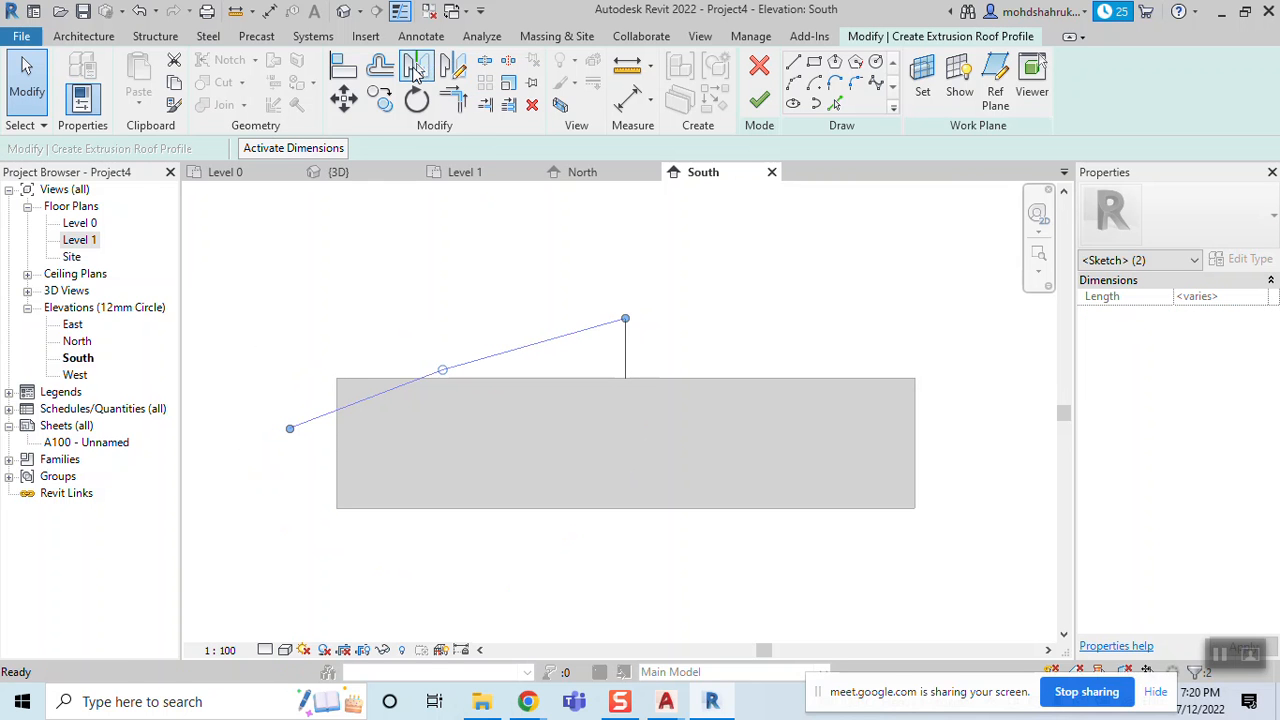
{"action": "left_click", "coordinate": [418, 68]}
{"action": "left_click", "coordinate": [626, 356]}
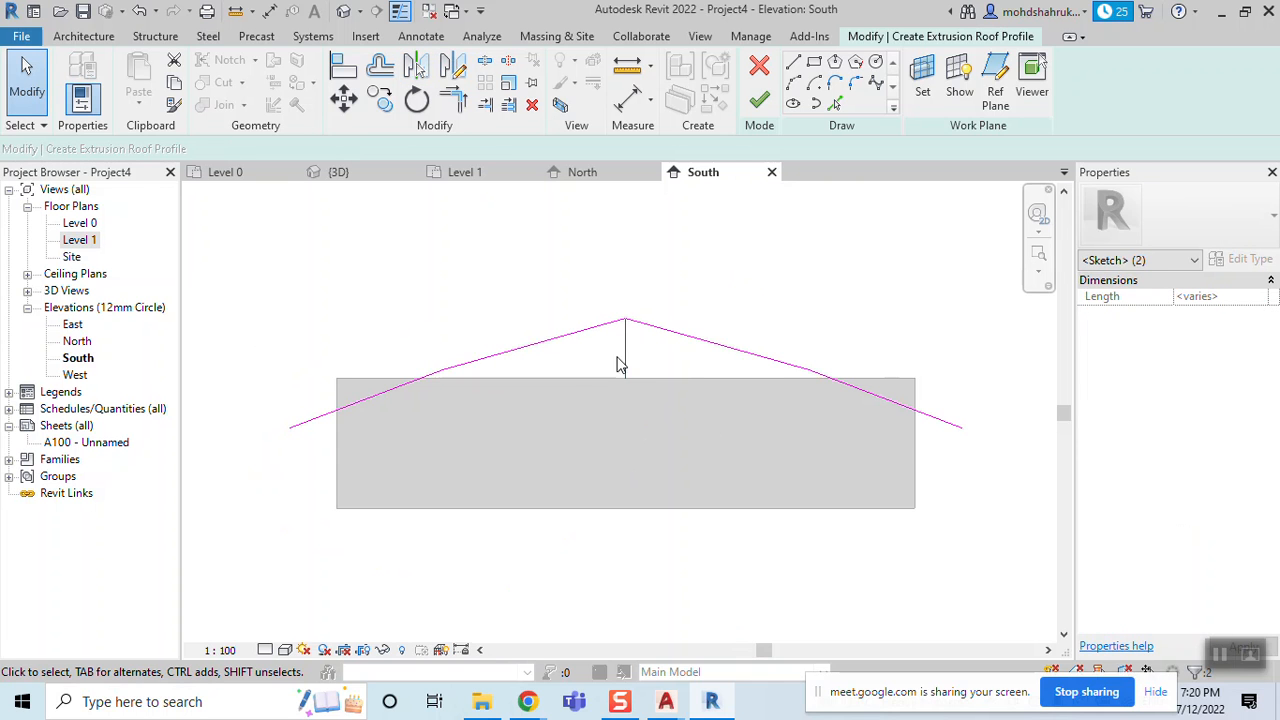
{"action": "key", "text": "Escape"}
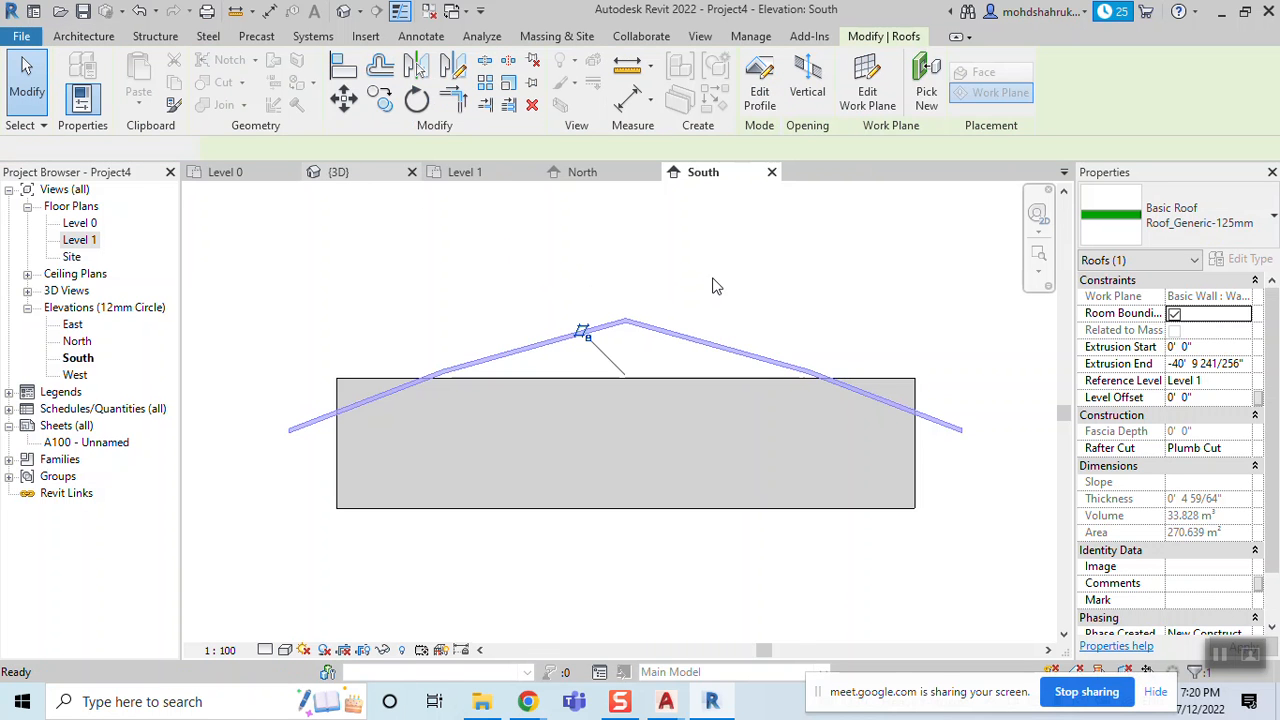
In the 3D view, stretch the new roof's extrusion ends past the walls to form overhangs
{"action": "key", "text": "ctrl+Tab"}
{"action": "middle_click_drag", "start_coordinate": [706, 400], "coordinate": [606, 436], "text": "shift"}
{"action": "middle_click_drag", "start_coordinate": [522, 421], "coordinate": [652, 435], "text": "shift"}
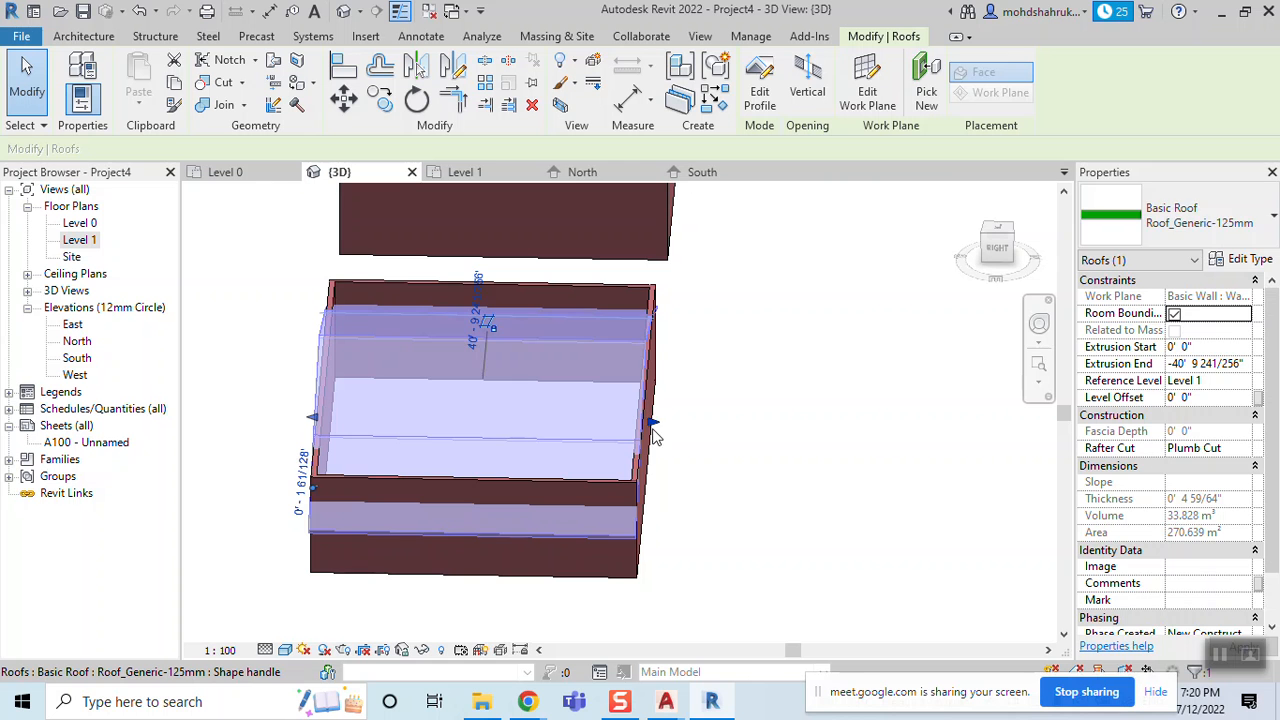
{"action": "left_click_drag", "start_coordinate": [655, 428], "coordinate": [203, 417]}
{"action": "left_click", "coordinate": [823, 477]}
Select all four walls of the third building and attach their tops to the new four-slope gable roof
{"action": "middle_click_drag", "start_coordinate": [823, 477], "coordinate": [531, 422], "text": "shift"}
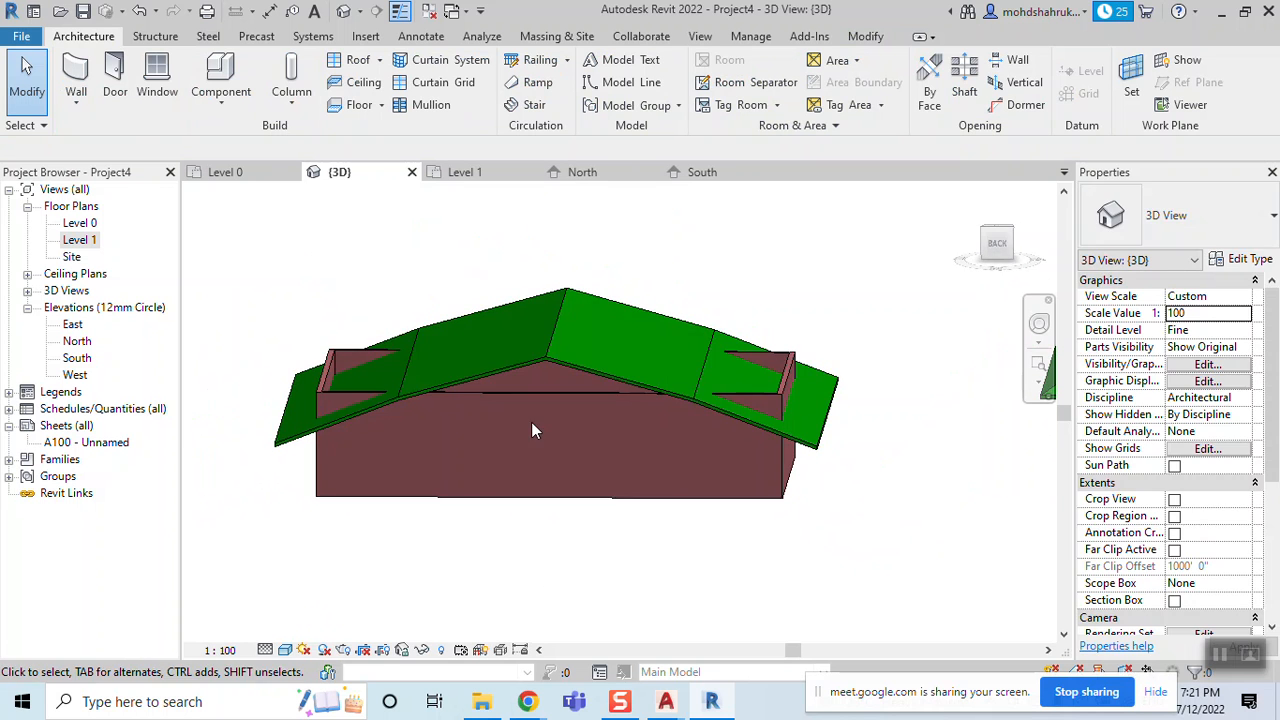
{"action": "left_click", "coordinate": [535, 395]}
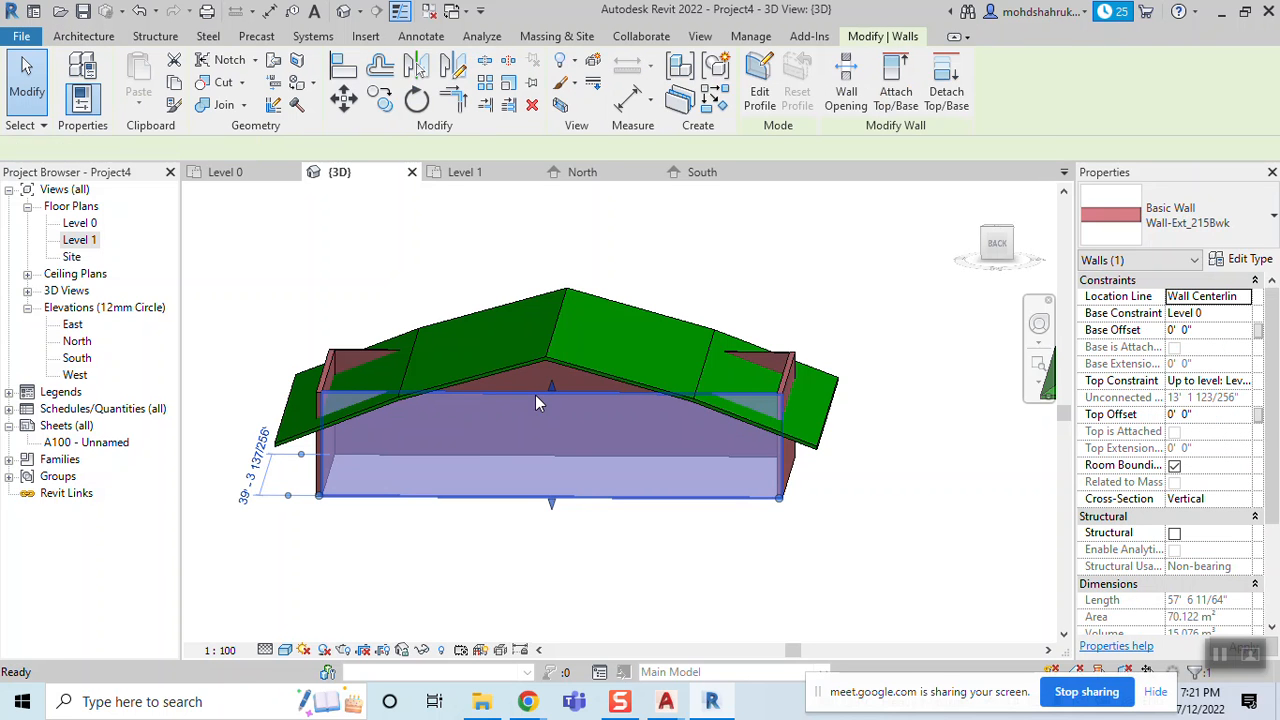
{"action": "key", "text": "Tab"}
{"action": "left_click", "coordinate": [905, 90]}
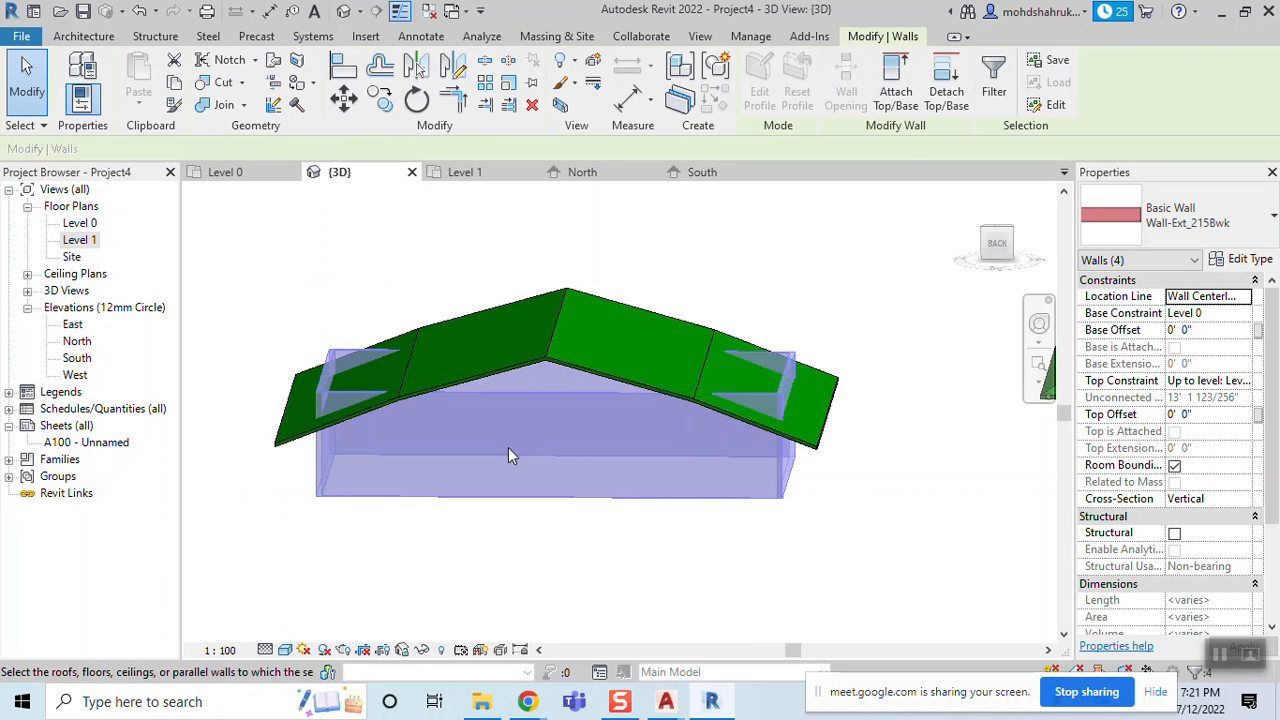
{"action": "left_click", "coordinate": [531, 358]}
{"action": "middle_click_drag", "start_coordinate": [726, 594], "coordinate": [700, 590], "text": "shift"}
{"action": "scroll", "coordinate": [432, 390], "scroll_direction": "up", "scroll_amount": 2}
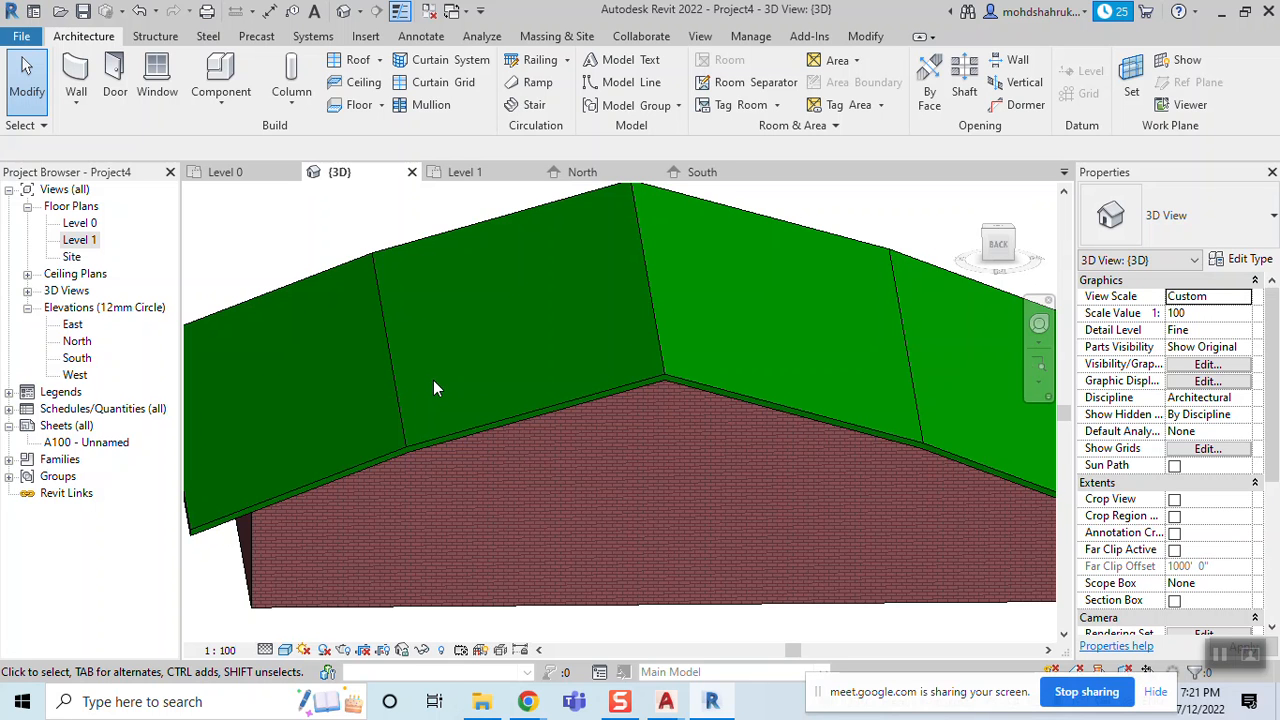
{"action": "scroll", "coordinate": [449, 272], "scroll_direction": "down", "scroll_amount": 5}
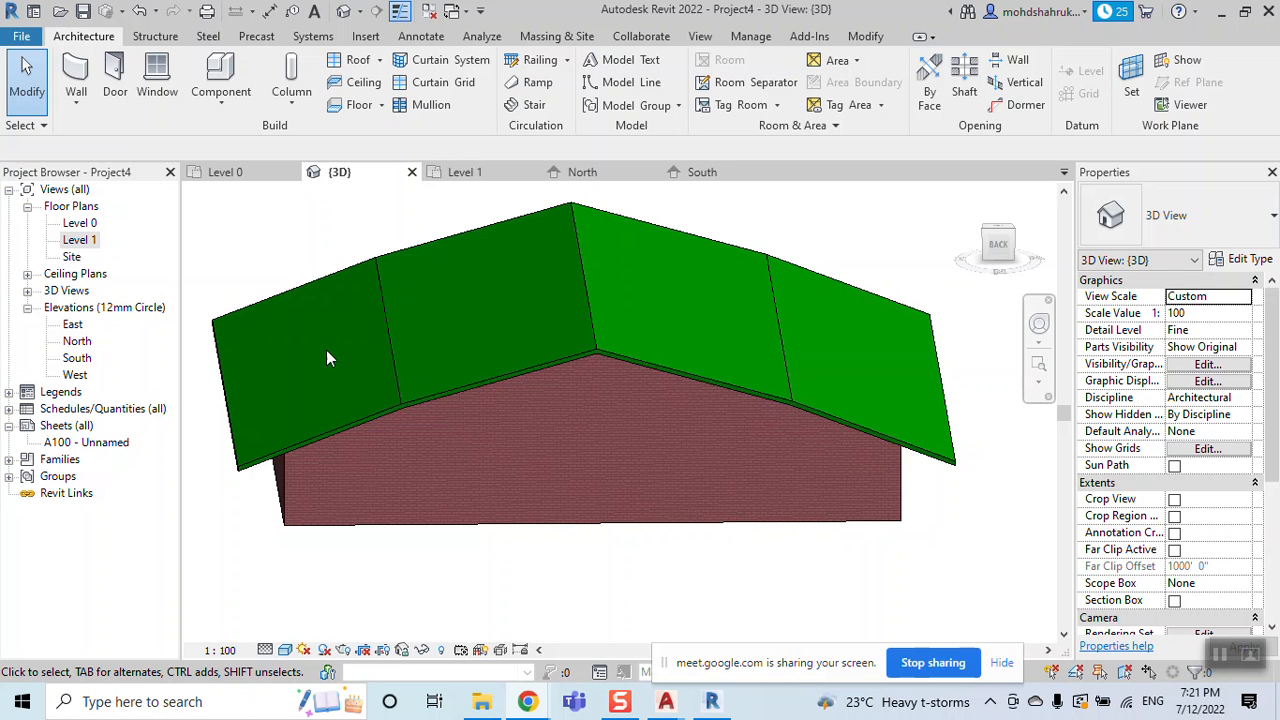
{"action": "left_click", "coordinate": [380, 61]}
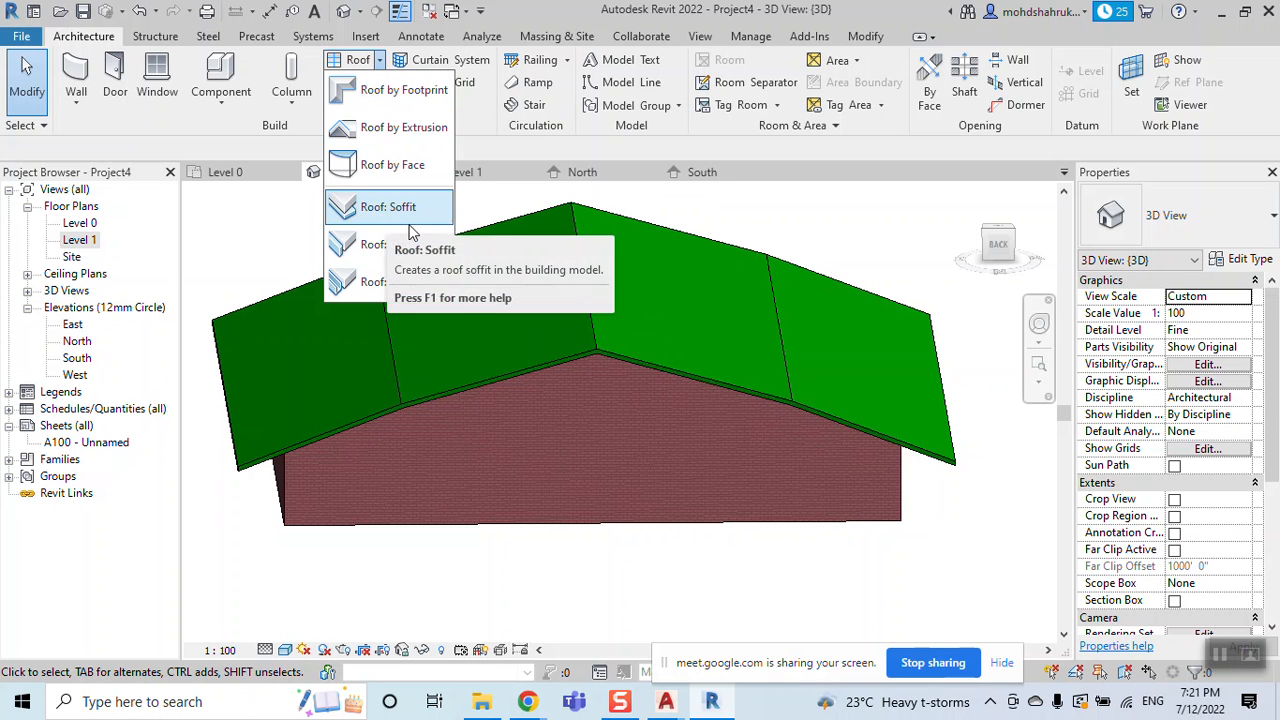
{"action": "left_click", "coordinate": [895, 578]}
{"action": "middle_click_drag", "start_coordinate": [893, 584], "coordinate": [869, 540], "text": "shift"}
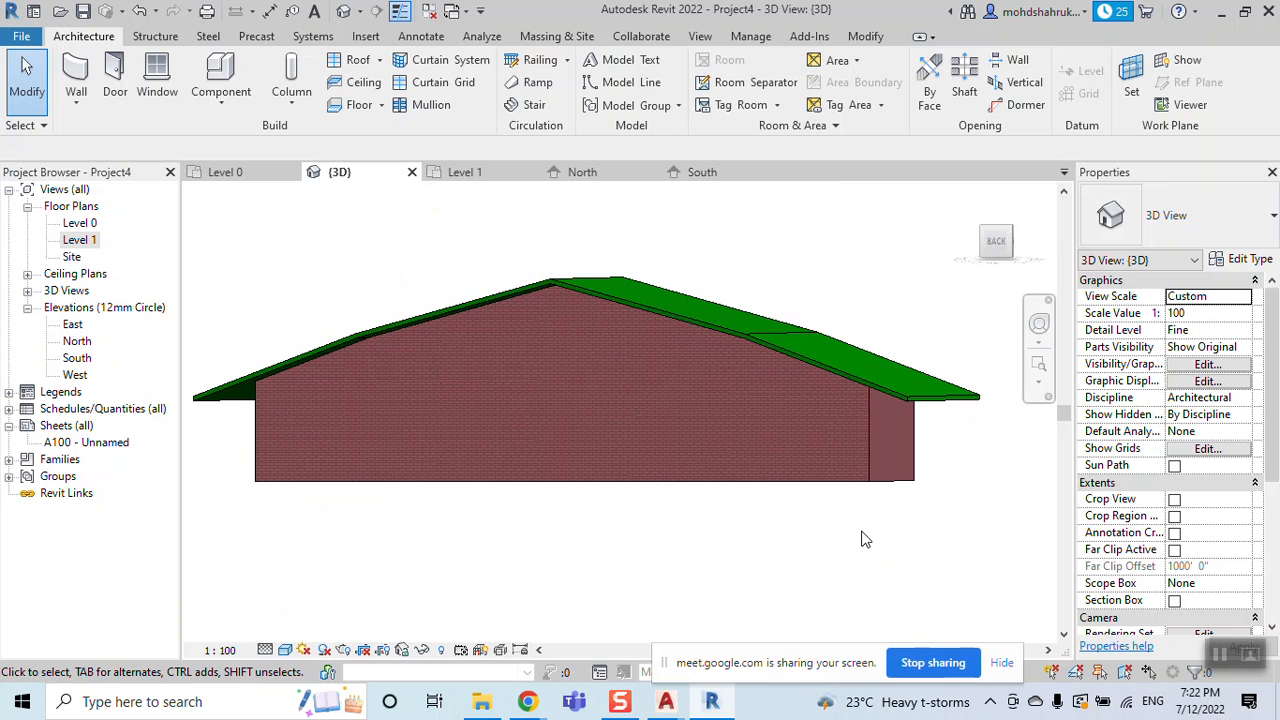